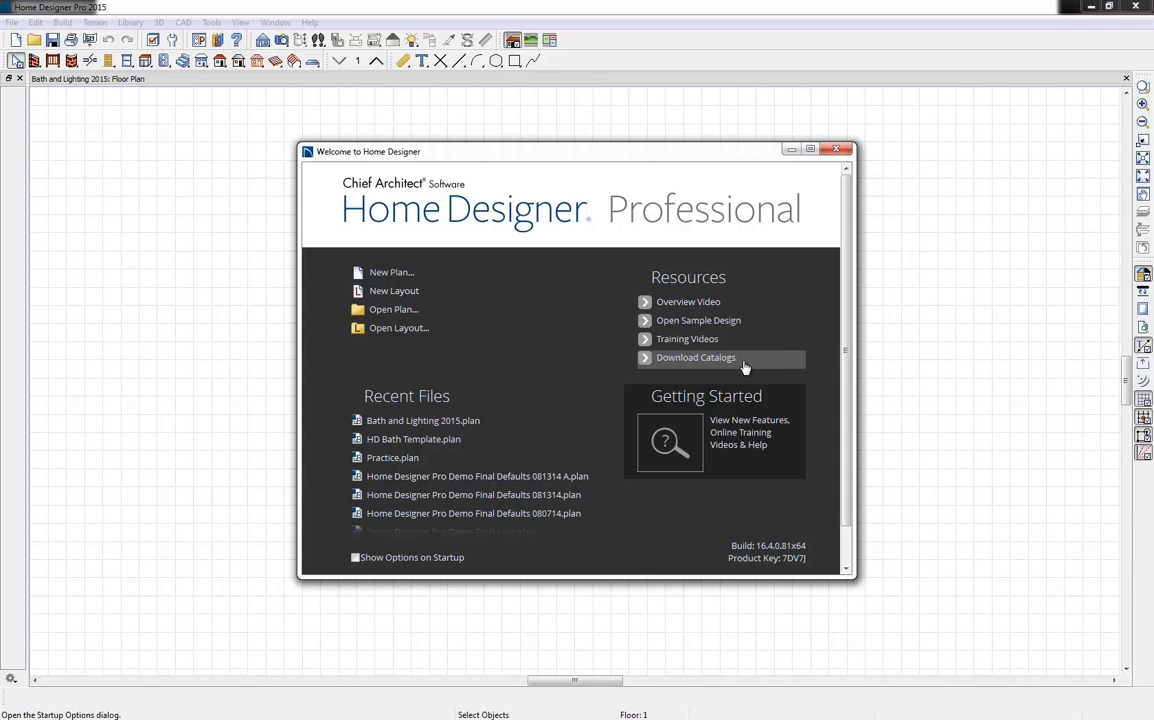
Preview the American Casual, Colonial and Mediterranean Influence home style templates for a new plan without creating one.
{"action": "left_click", "coordinate": [463, 280]}
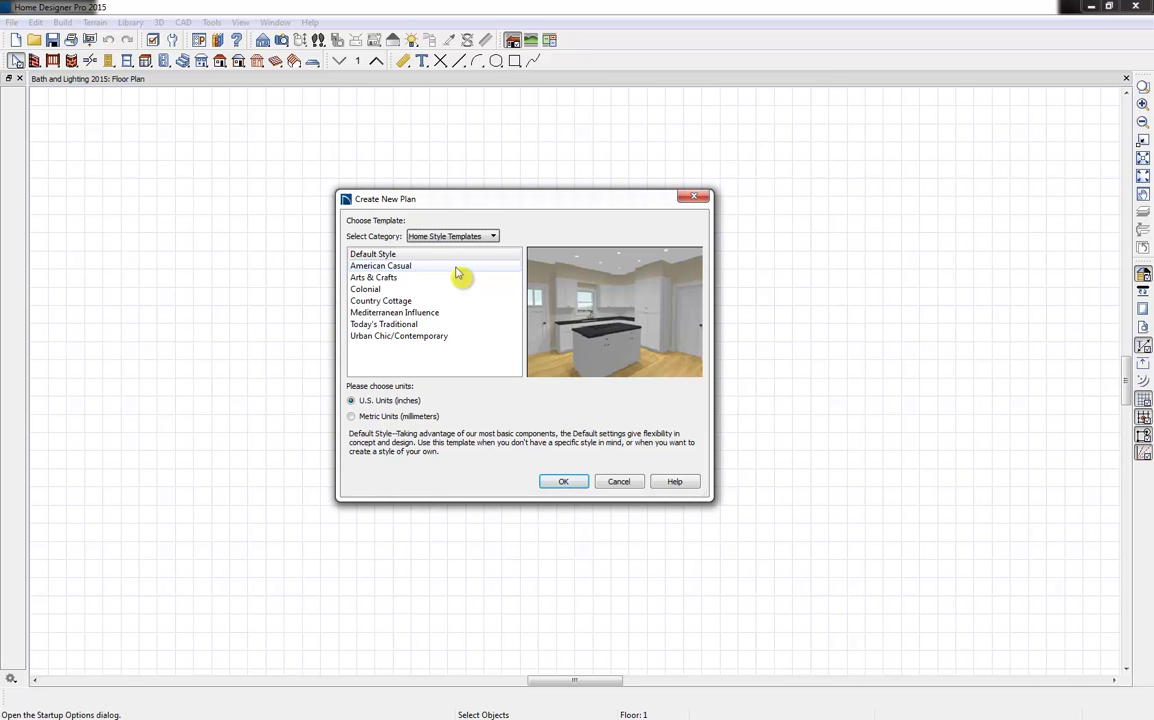
{"action": "left_click", "coordinate": [457, 268]}
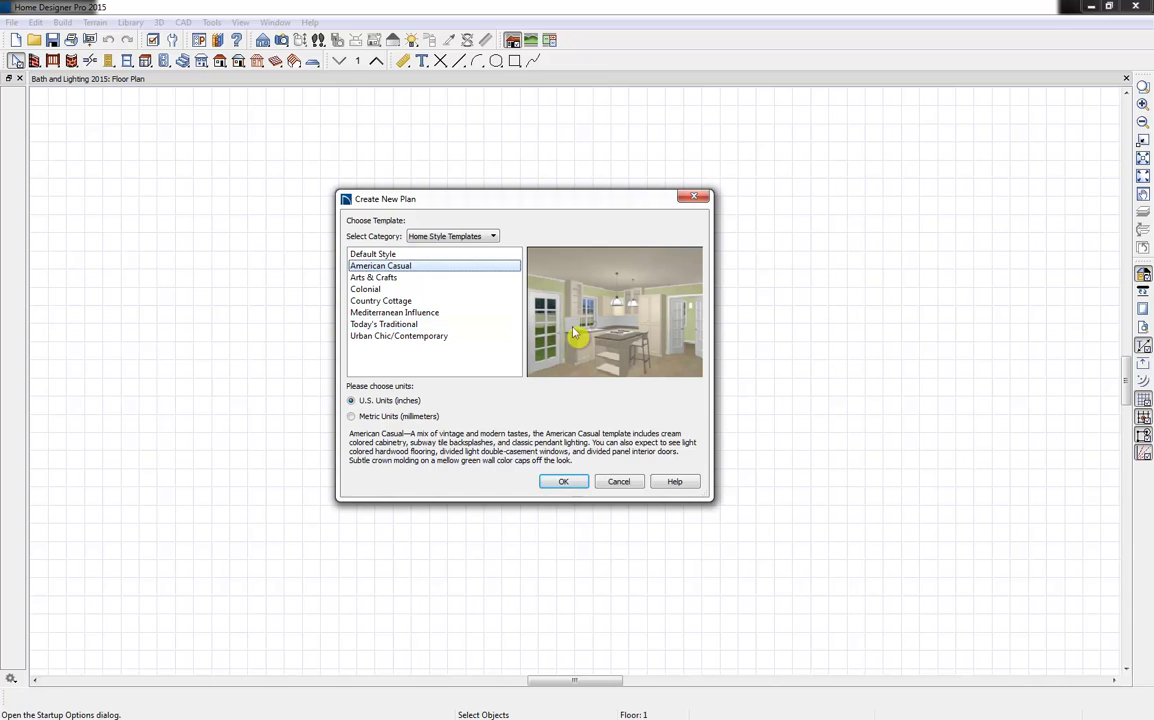
{"action": "left_click", "coordinate": [443, 292]}
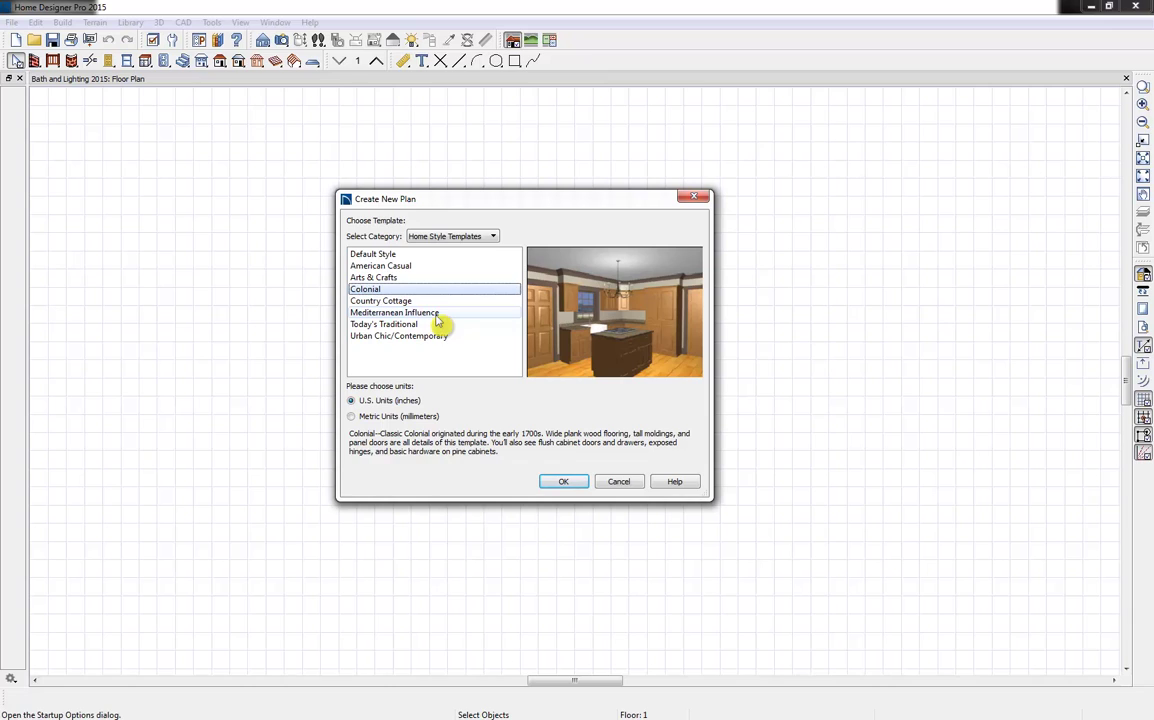
{"action": "left_click", "coordinate": [438, 314]}
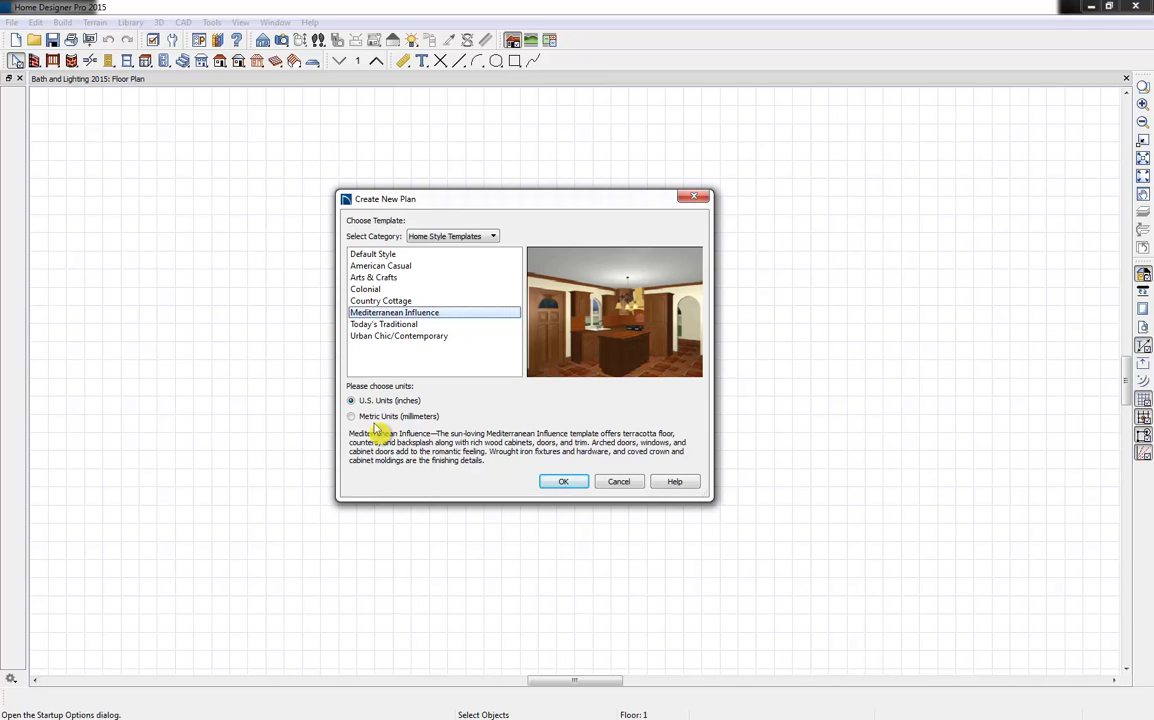
{"action": "left_click", "coordinate": [621, 484]}
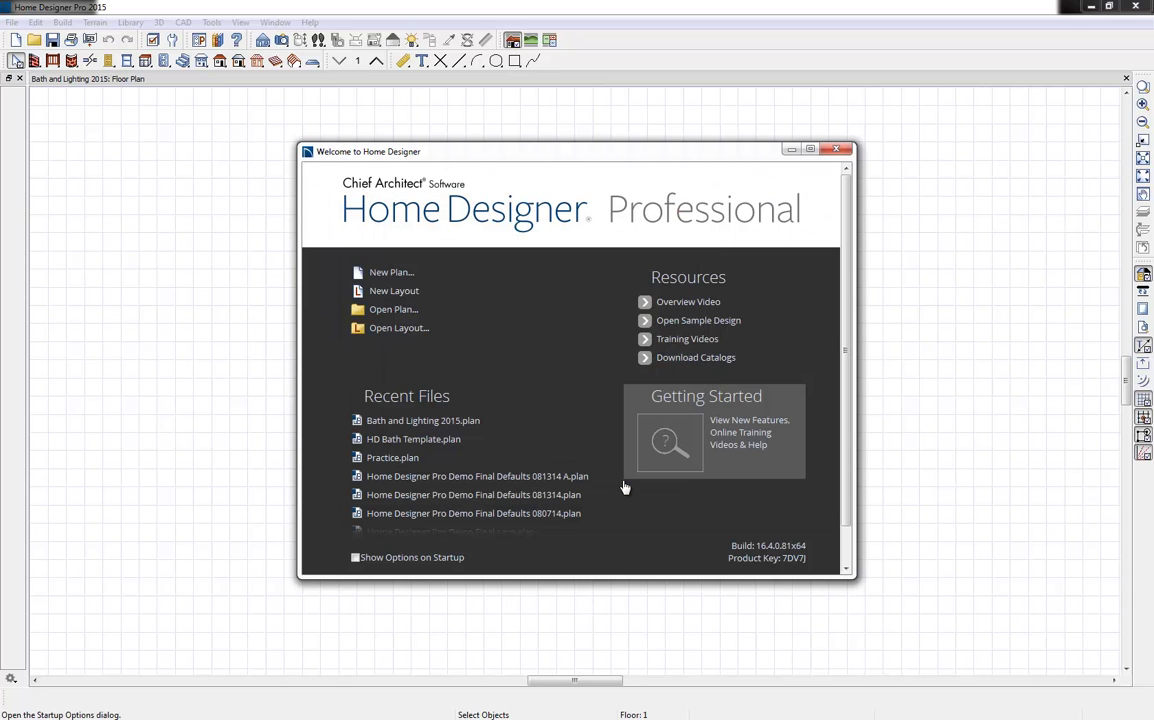
Close the welcome window and draw a room about 17'-3" by 13'-1" with exterior left and upper walls and interior right and lower walls.
{"action": "left_click", "coordinate": [848, 151]}
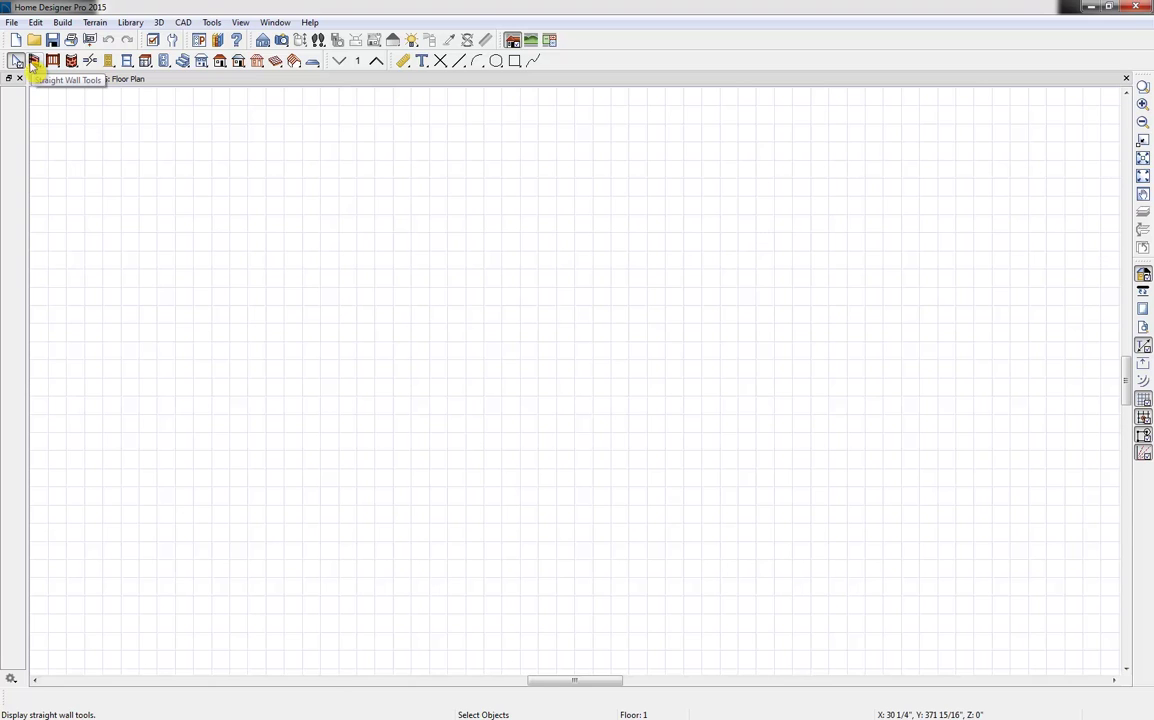
{"action": "left_click", "coordinate": [63, 23]}
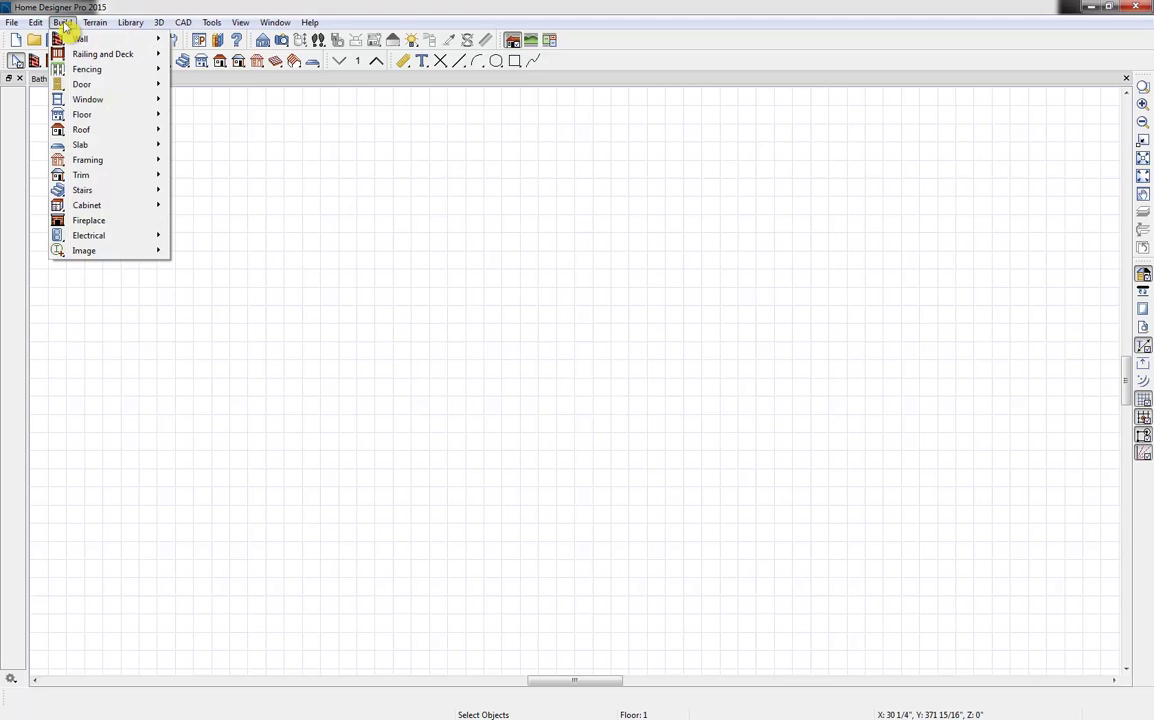
{"action": "left_click", "coordinate": [63, 23]}
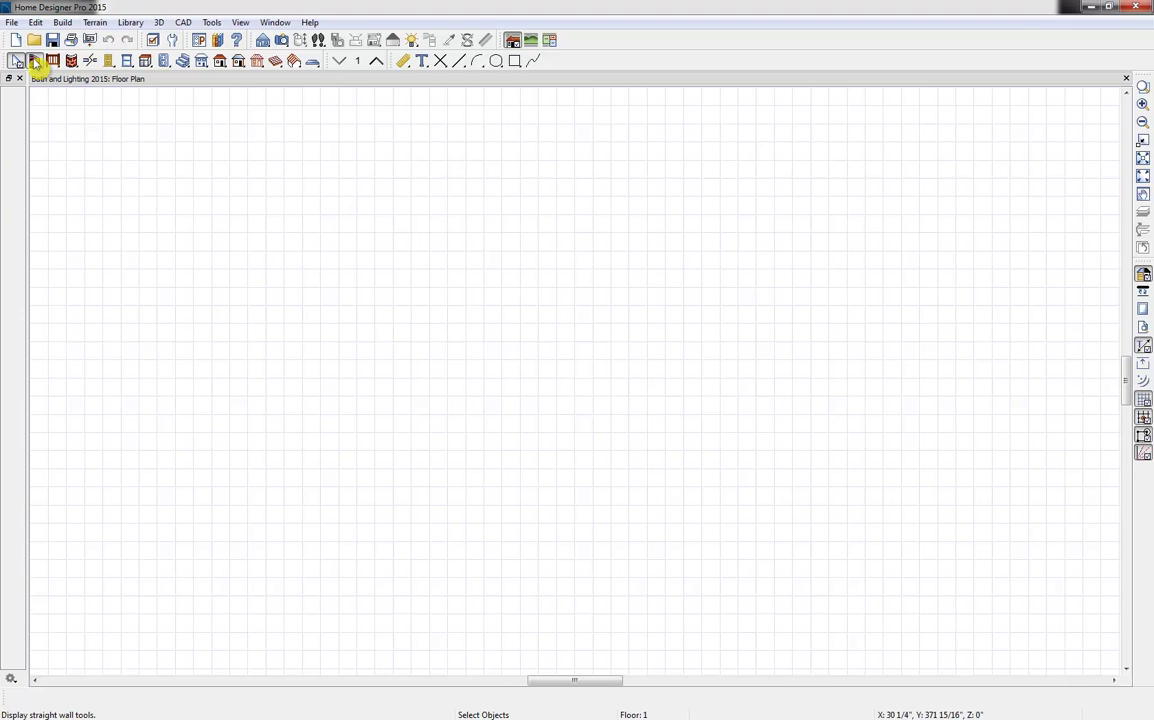
{"action": "left_click", "coordinate": [33, 61]}
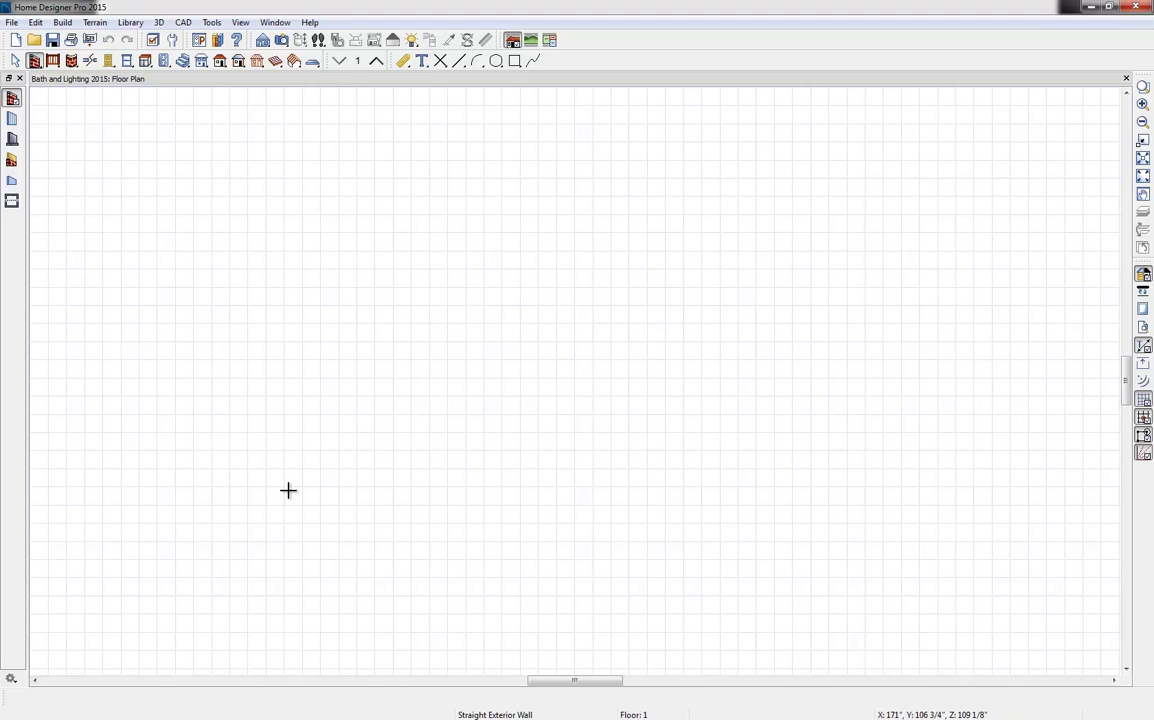
{"action": "mouse_move", "coordinate": [288, 490]}
{"action": "left_mouse_down"}
{"action": "mouse_move", "coordinate": [313, 243]}
{"action": "mouse_move", "coordinate": [311, 255]}
{"action": "mouse_move", "coordinate": [328, 257]}
{"action": "mouse_move", "coordinate": [627, 255]}
{"action": "mouse_move", "coordinate": [599, 255]}
{"action": "left_mouse_up"}
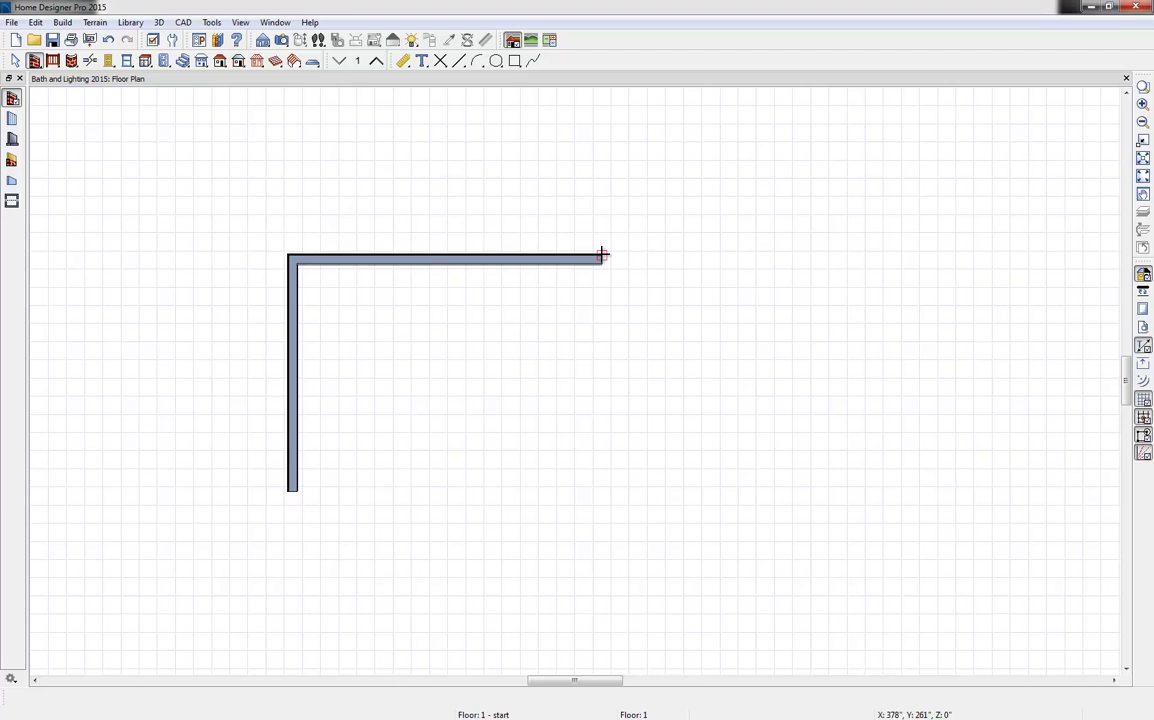
{"action": "left_click", "coordinate": [12, 119]}
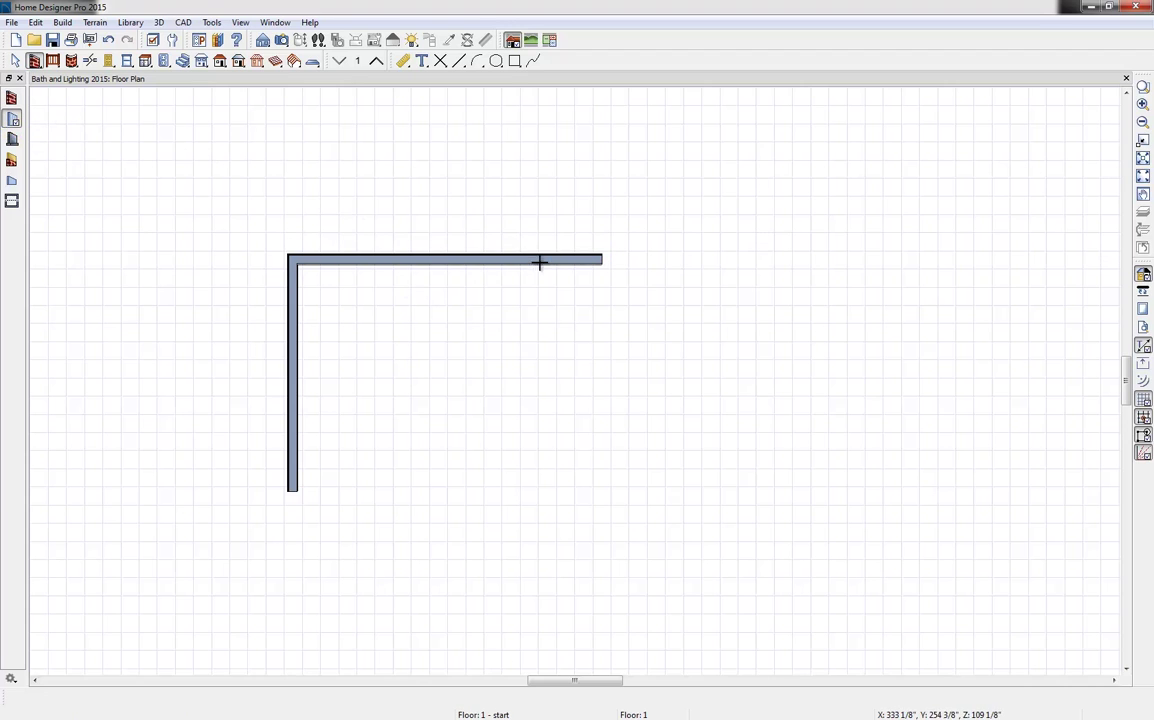
{"action": "mouse_move", "coordinate": [603, 258]}
{"action": "left_mouse_down"}
{"action": "mouse_move", "coordinate": [597, 489]}
{"action": "mouse_move", "coordinate": [294, 492]}
{"action": "left_mouse_up"}
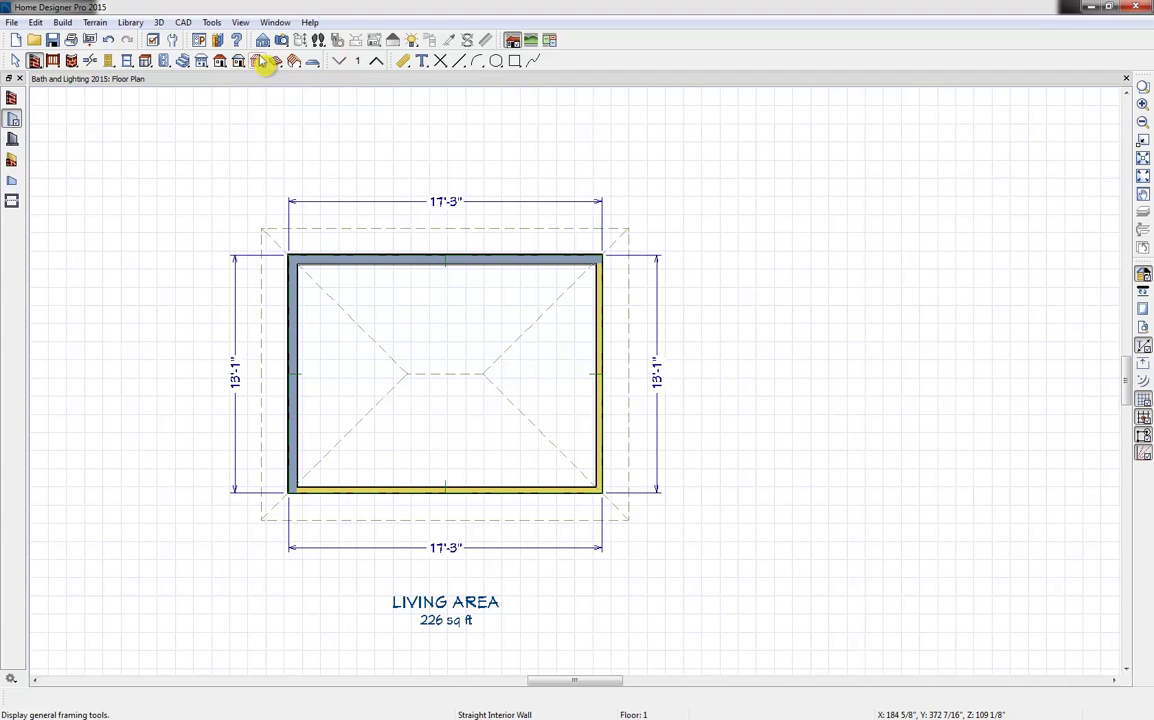
Open a perspective full overview of the building and examine its exterior and interior wall finishes.
{"action": "left_click", "coordinate": [284, 41]}
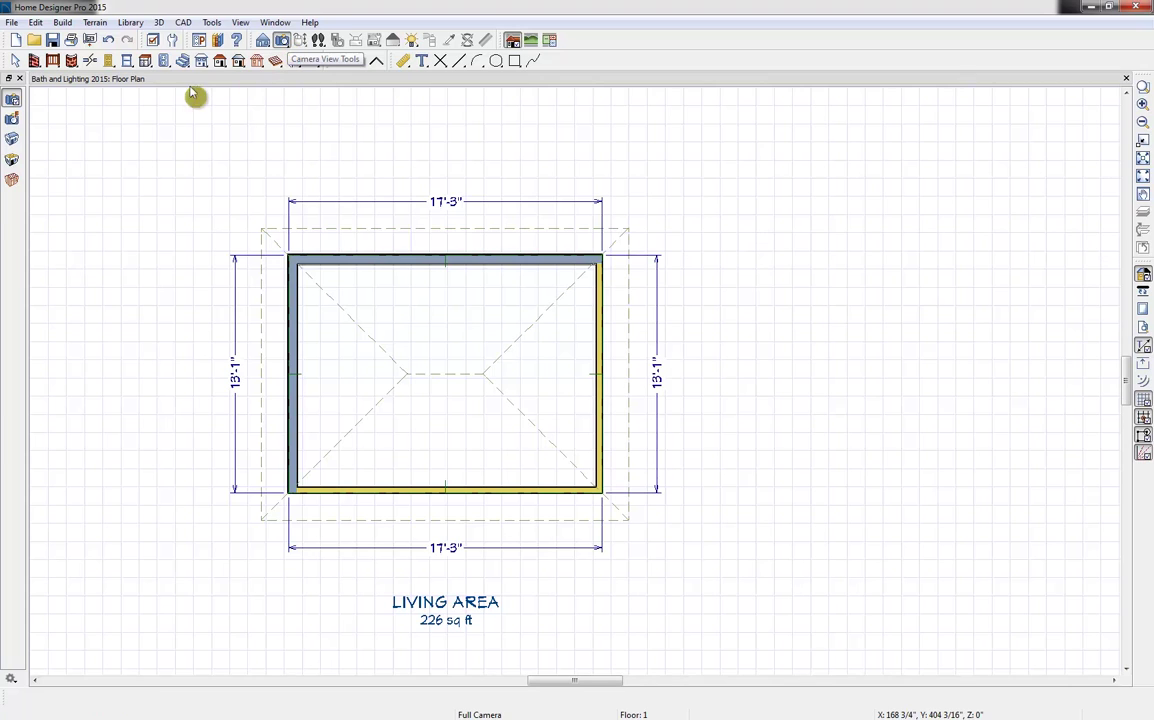
{"action": "left_click", "coordinate": [12, 140]}
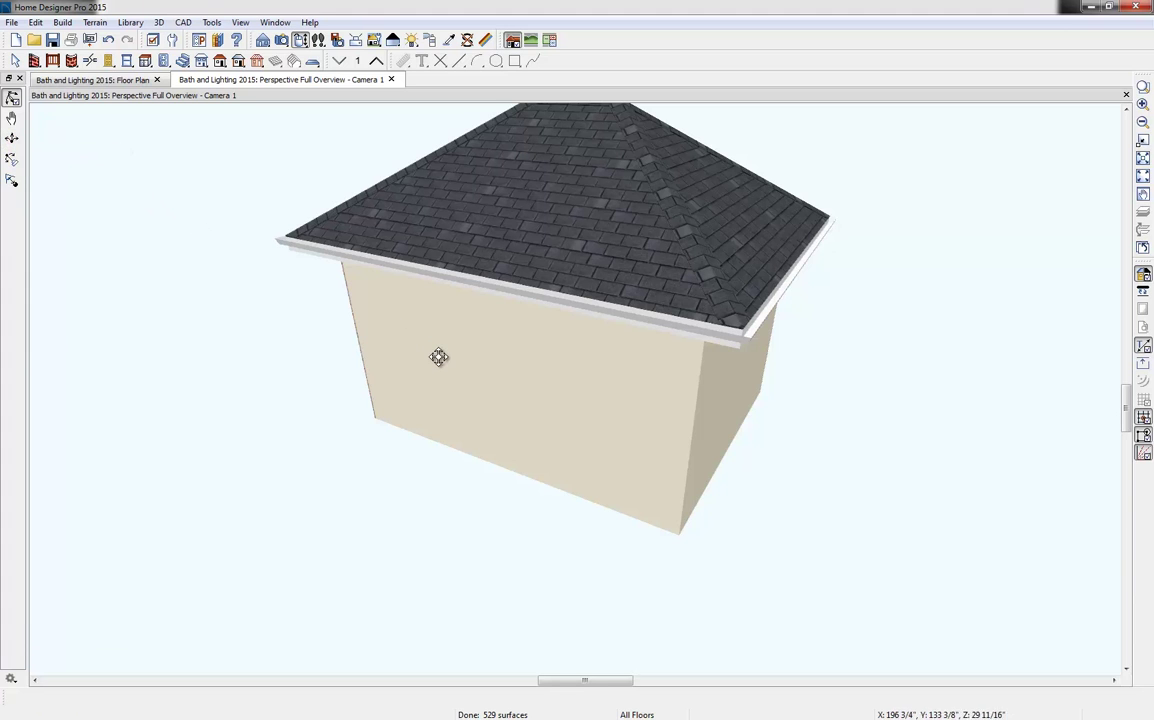
{"action": "left_click_drag", "start_coordinate": [400, 342], "coordinate": [608, 325]}
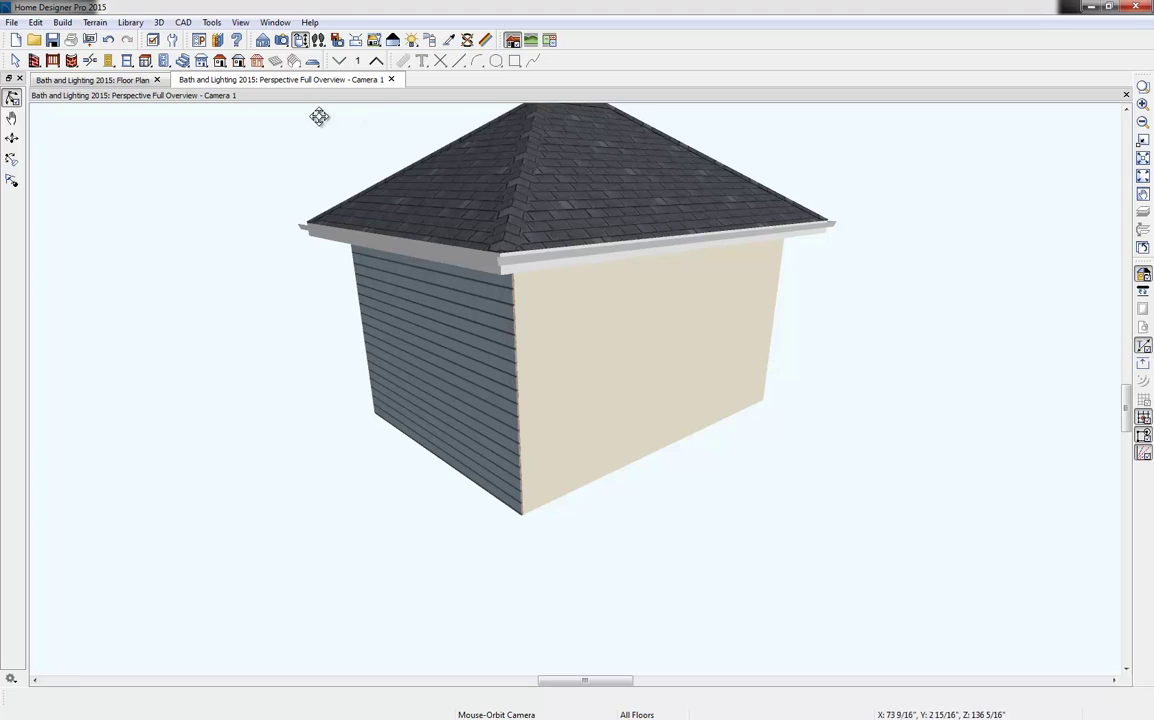
Delete all roof planes, turning off automatic roof rebuilding, and close the perspective overview.
{"action": "left_click", "coordinate": [62, 23]}
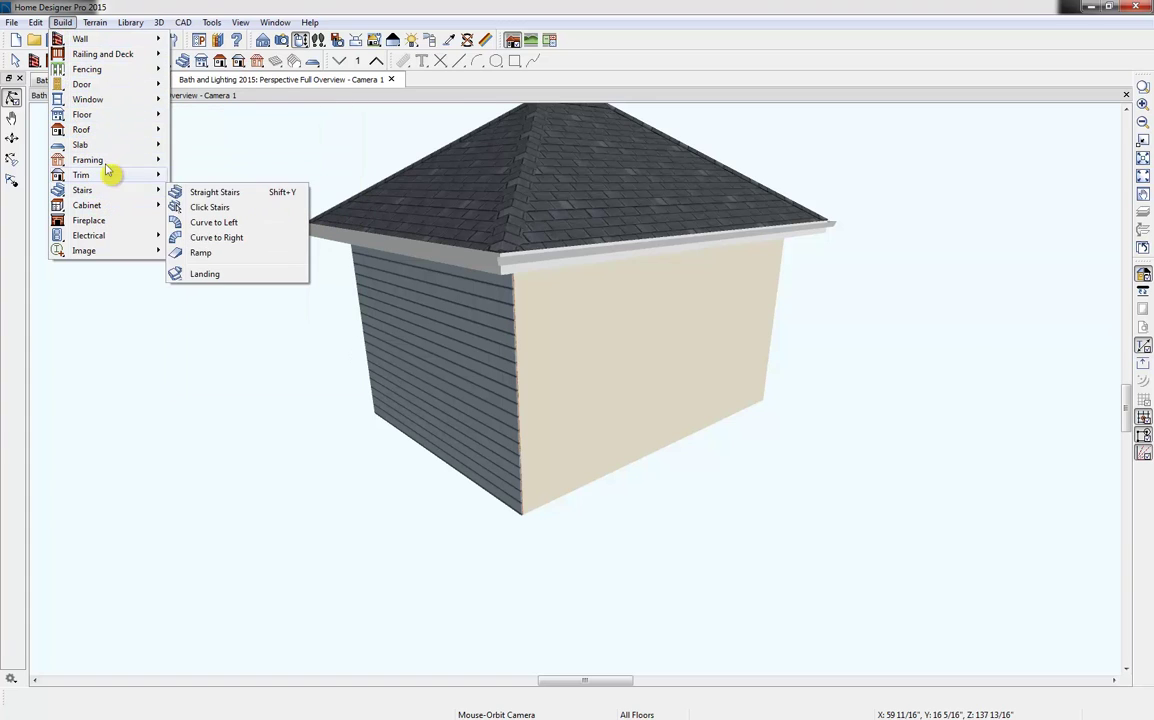
{"action": "mouse_move", "coordinate": [127, 140]}
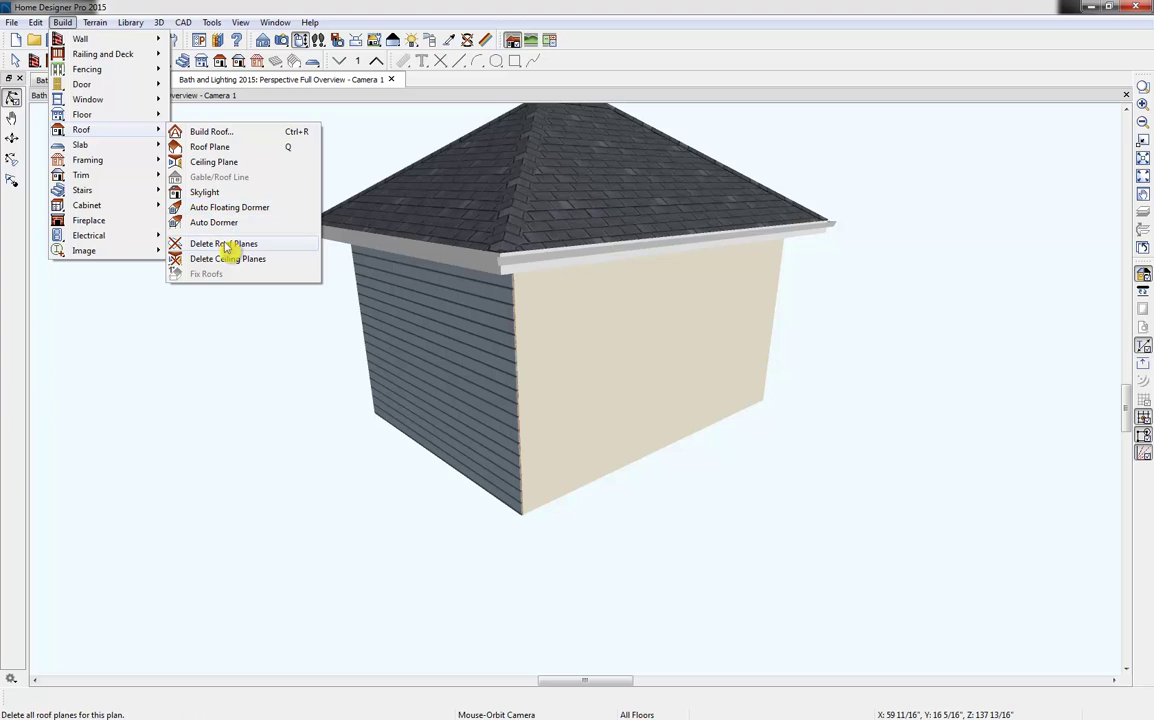
{"action": "left_click", "coordinate": [228, 250]}
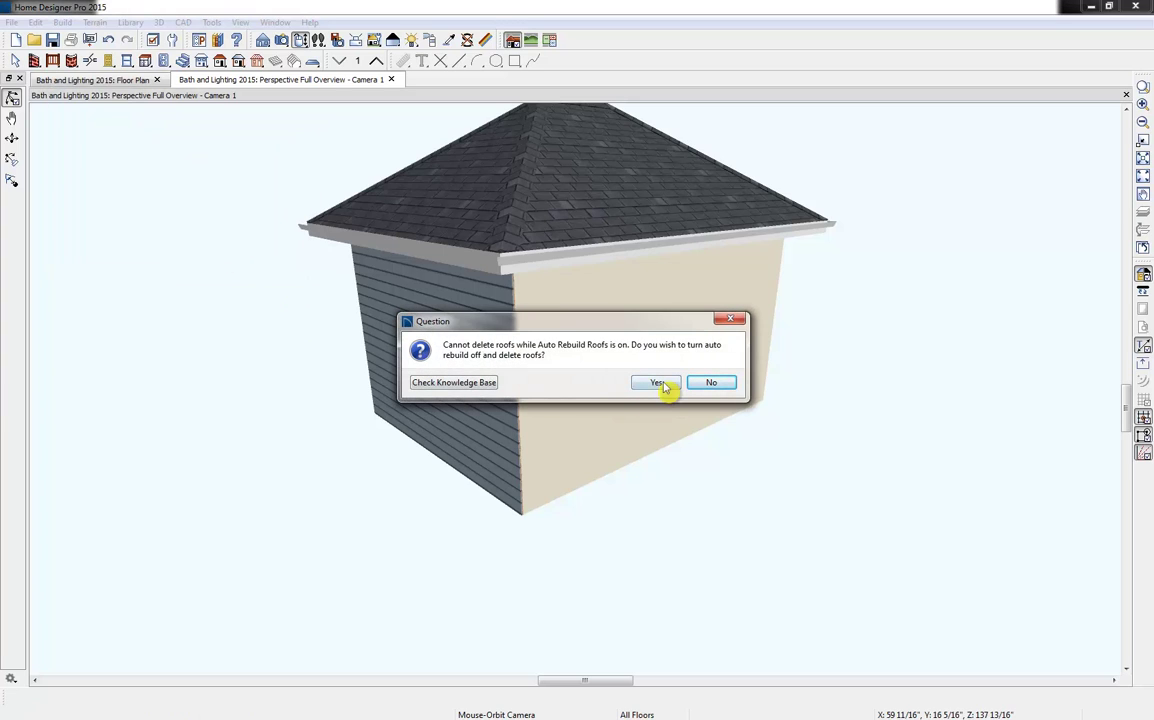
{"action": "left_click", "coordinate": [657, 384]}
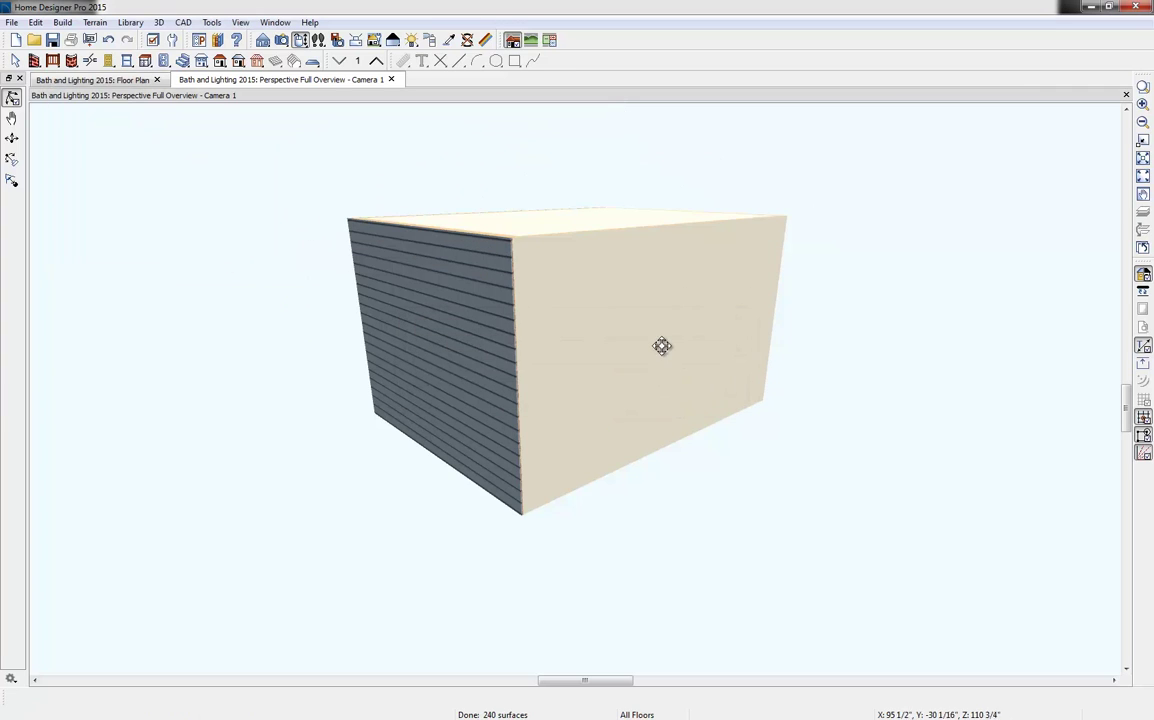
{"action": "left_click_drag", "start_coordinate": [677, 311], "coordinate": [652, 342]}
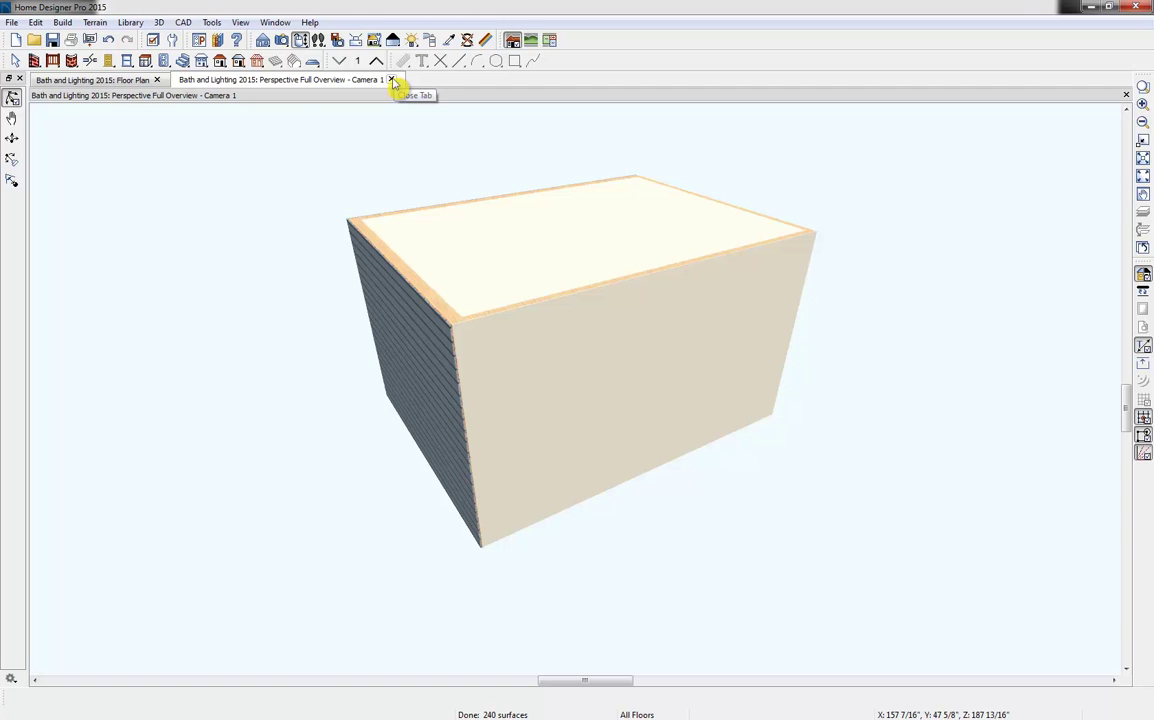
{"action": "left_click", "coordinate": [392, 80]}
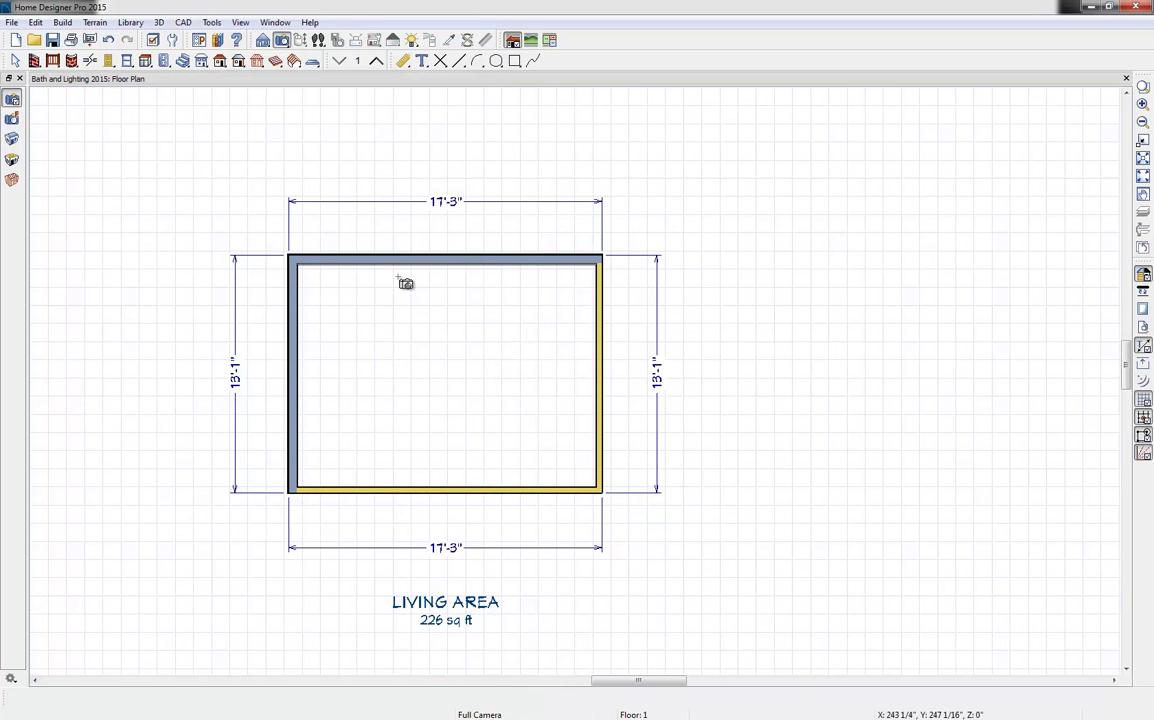
Set the length of the room's left exterior wall to 12'-3" by moving its upper end.
{"action": "left_click", "coordinate": [419, 412]}
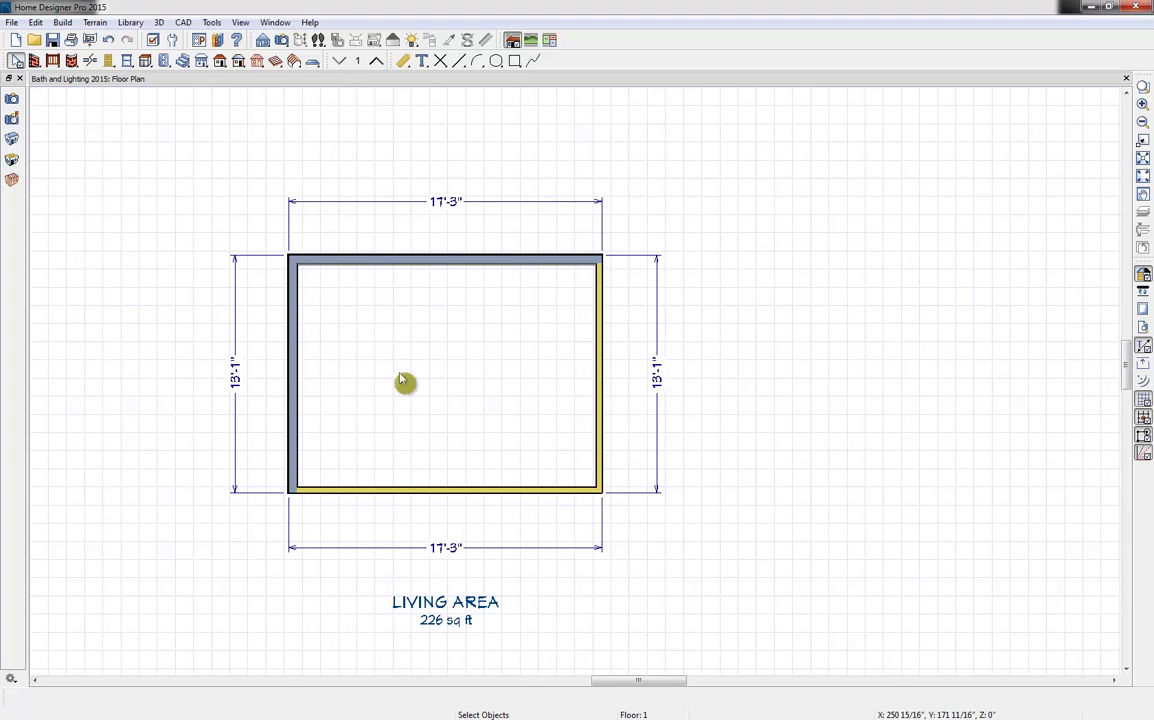
{"action": "left_click", "coordinate": [16, 62]}
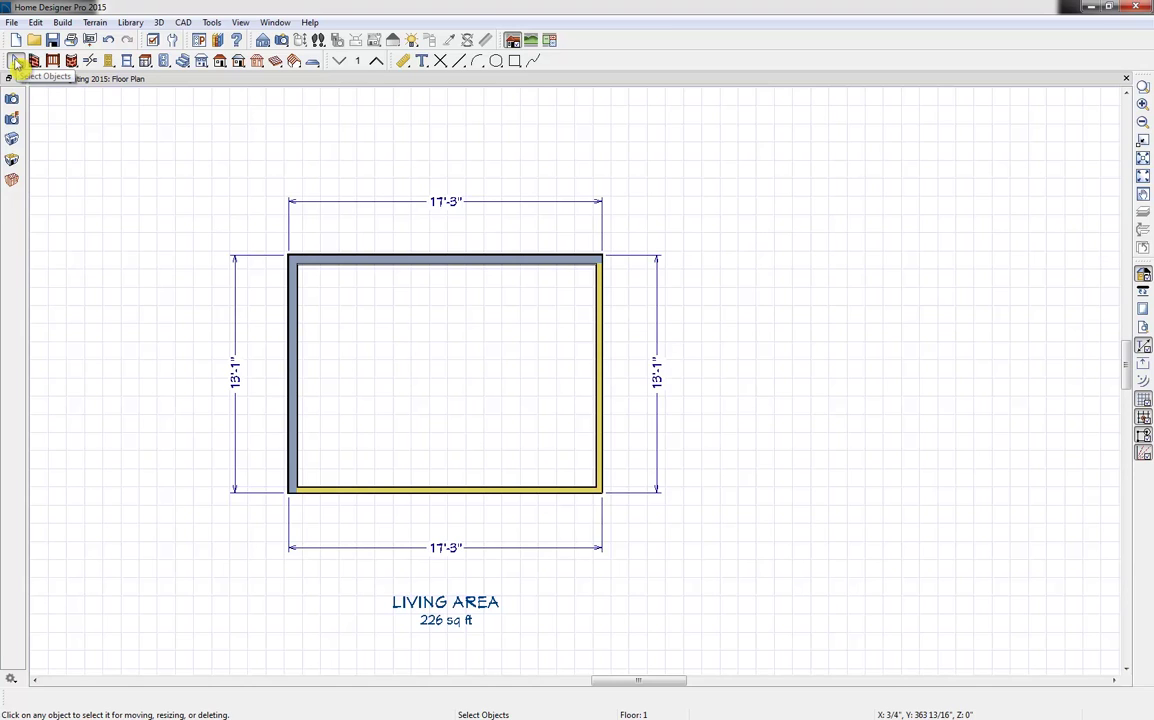
{"action": "left_click", "coordinate": [296, 421]}
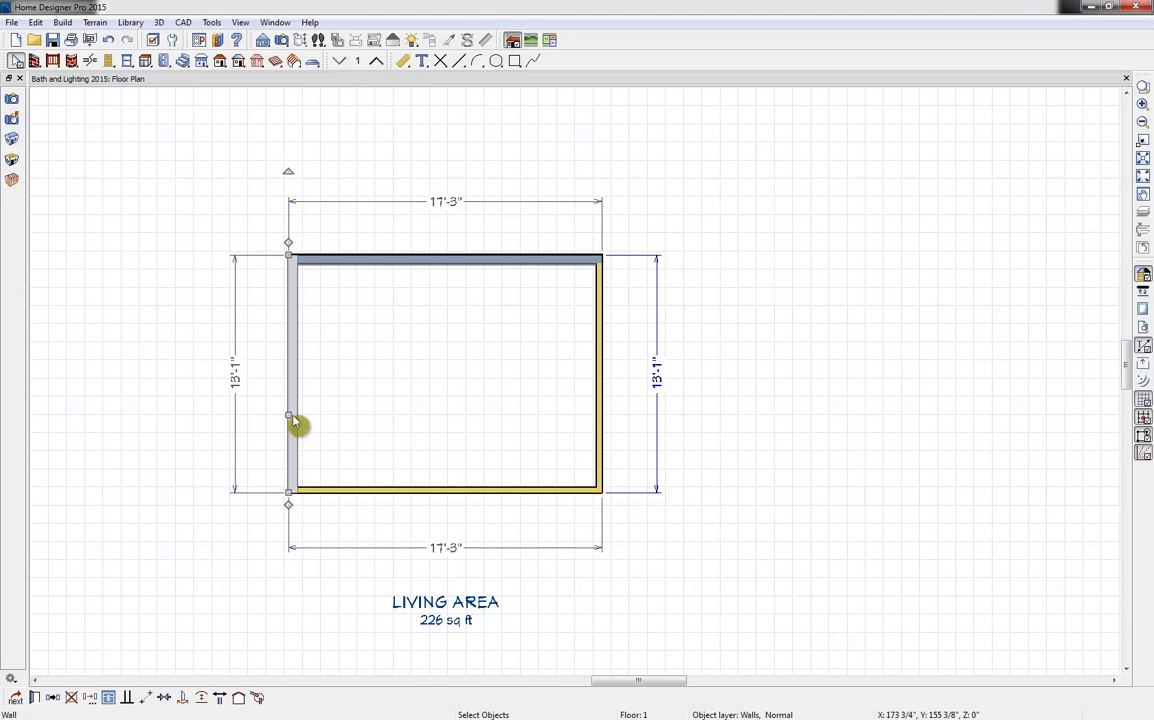
{"action": "left_click", "coordinate": [237, 389]}
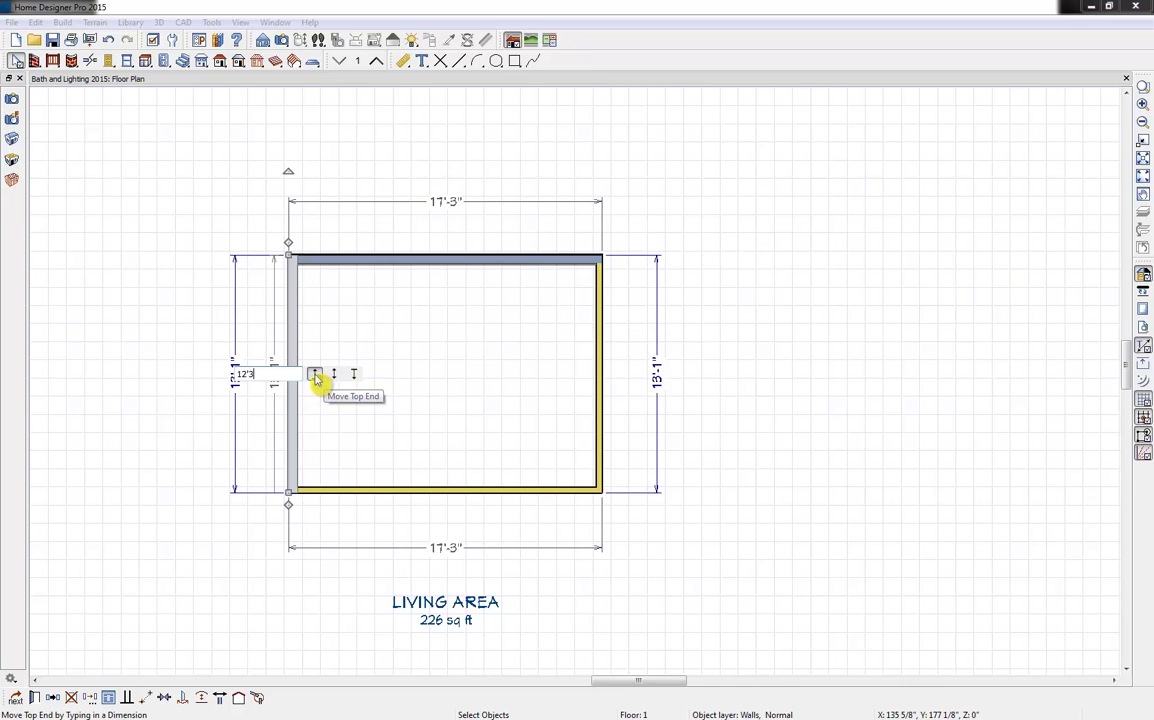
{"action": "left_click", "coordinate": [315, 375]}
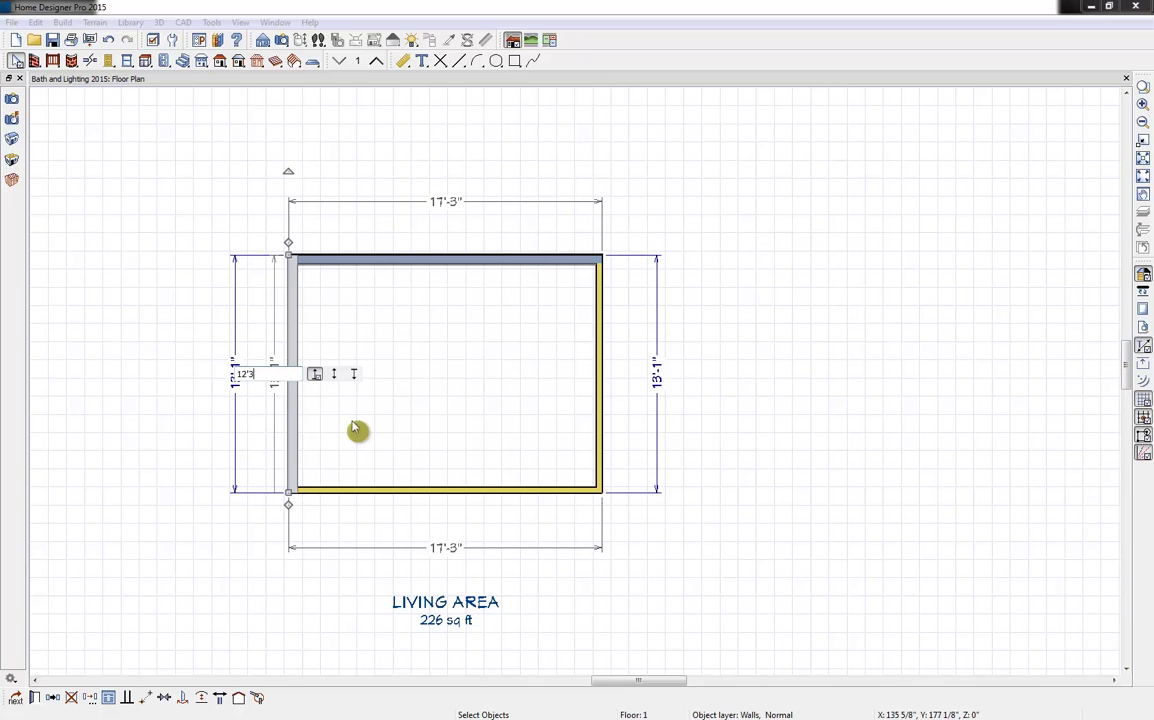
{"action": "type", "text": "12'3"}
{"action": "key", "text": "Return"}
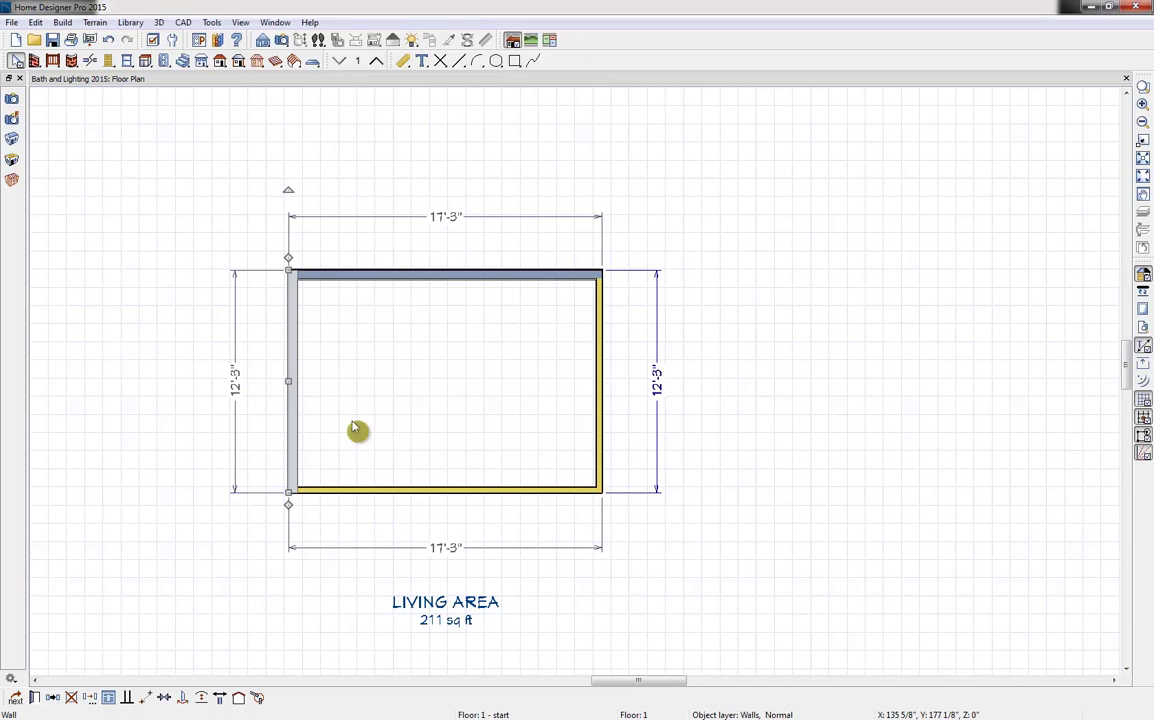
Move the left exterior wall so the room's overall width is 17'-2 1/2".
{"action": "left_click", "coordinate": [445, 220]}
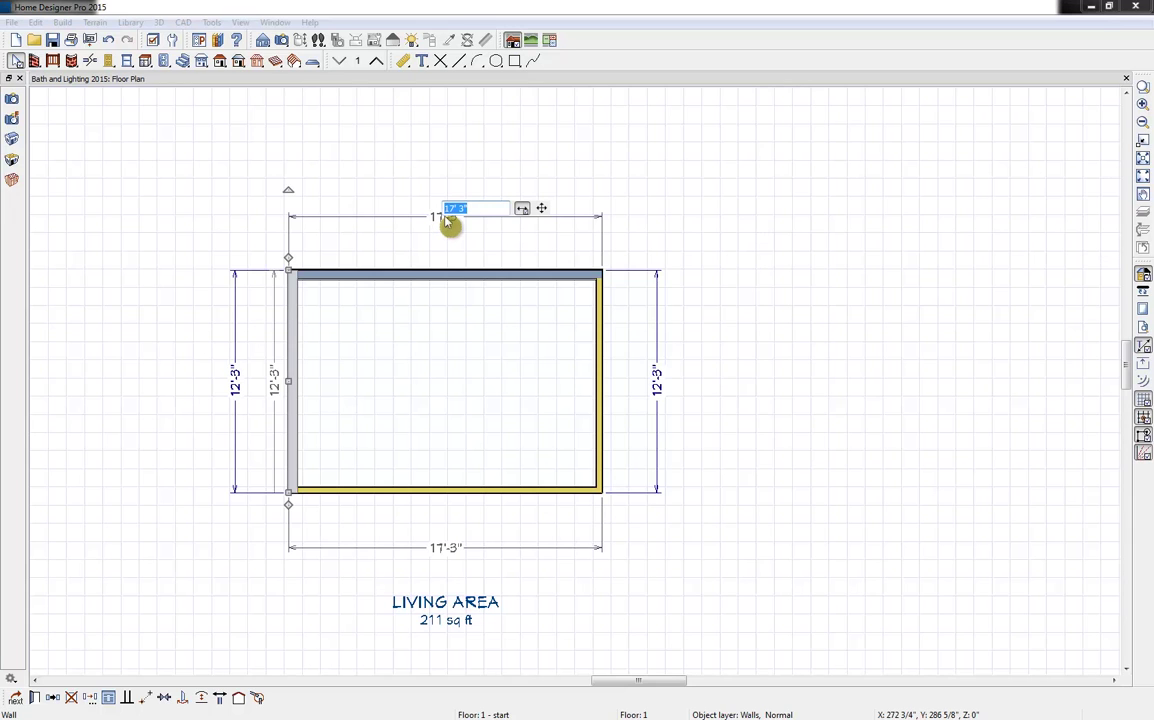
{"action": "type", "text": "17'"}
{"action": "key", "text": "Return"}
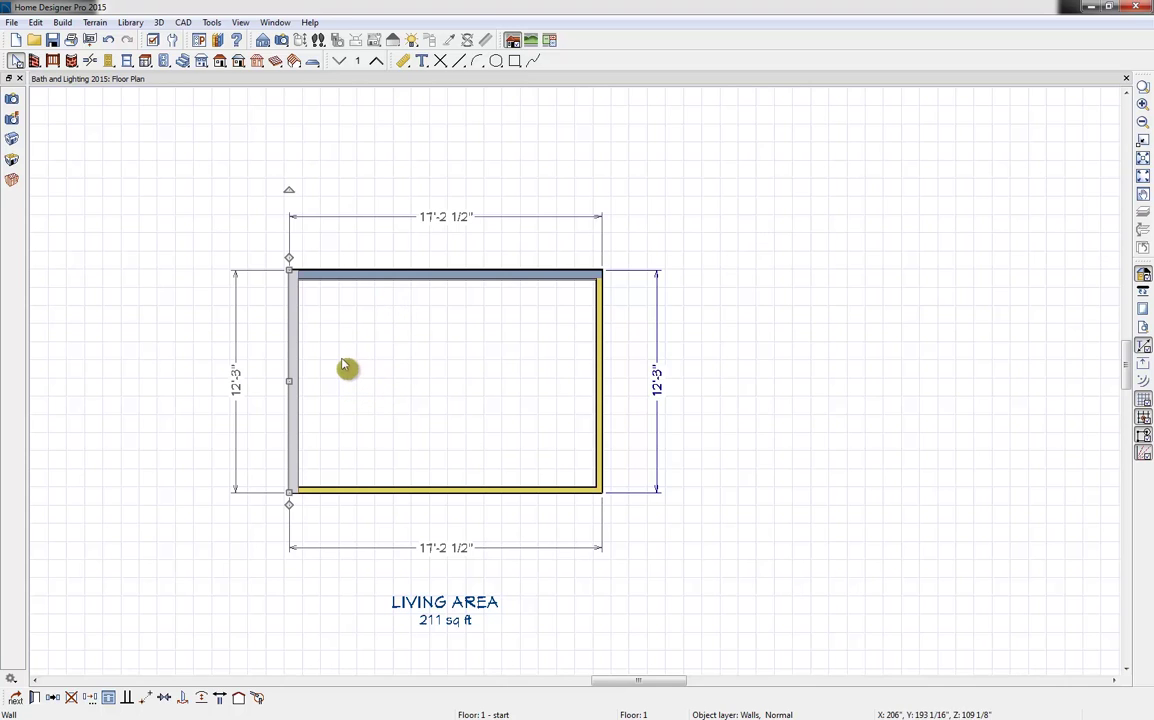
Draw two straight interior walls enclosing the room's lower-left corner, about 5'-9 3/8" wide by 6'-5" deep.
{"action": "scroll", "coordinate": [345, 368], "scroll_direction": "up", "scroll_amount": 2}
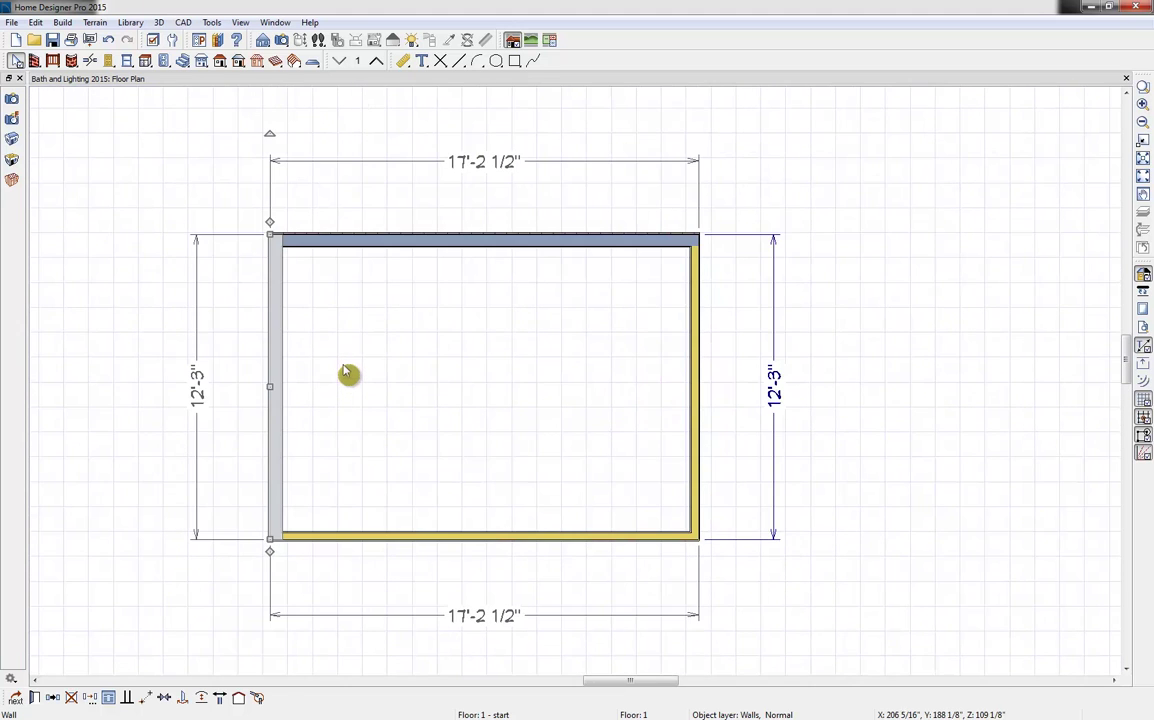
{"action": "scroll", "coordinate": [345, 370], "scroll_direction": "up", "scroll_amount": 1}
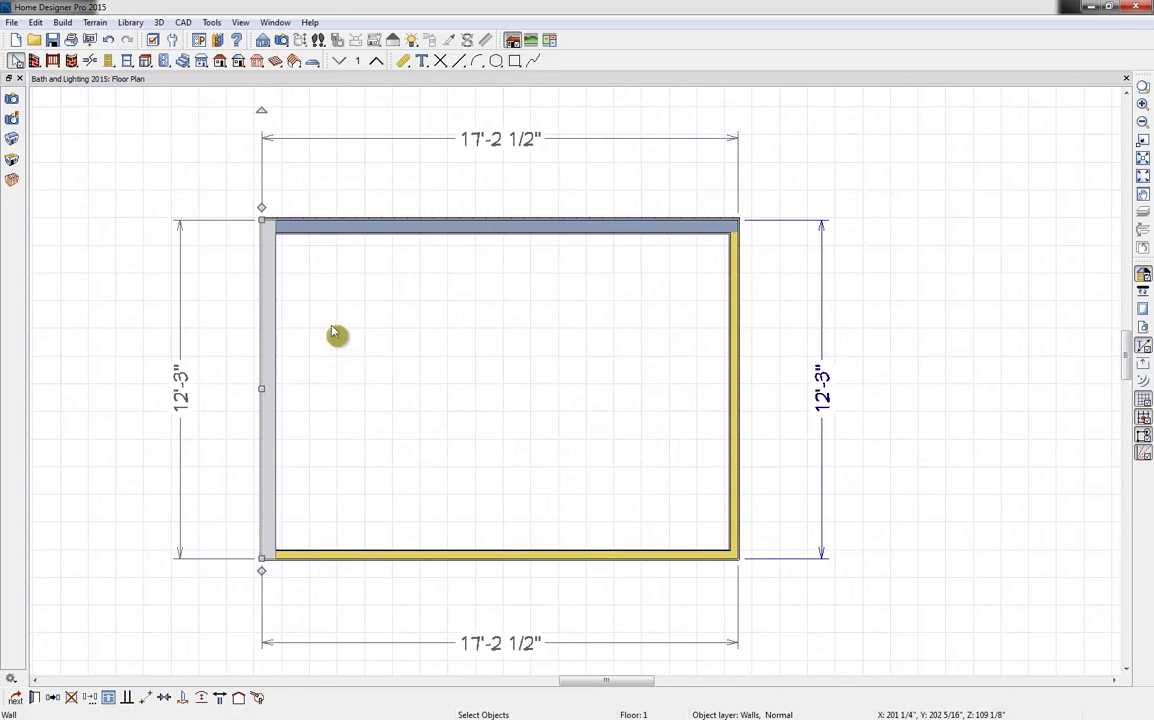
{"action": "left_click", "coordinate": [35, 62]}
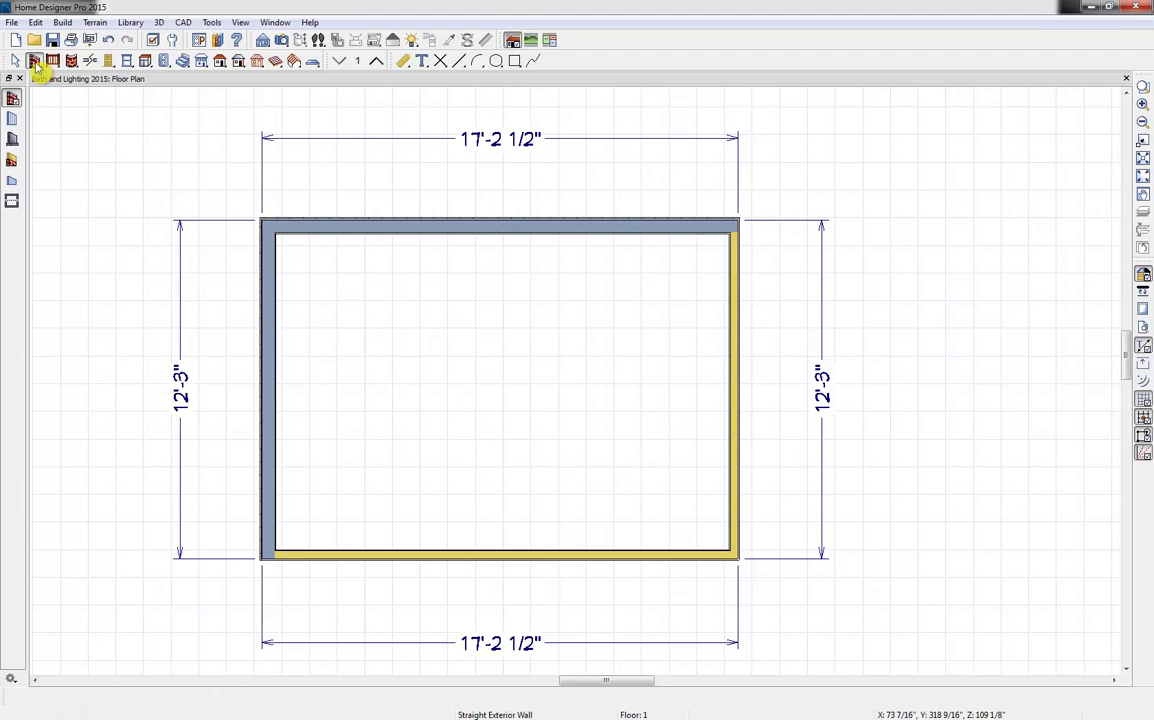
{"action": "left_click", "coordinate": [12, 119]}
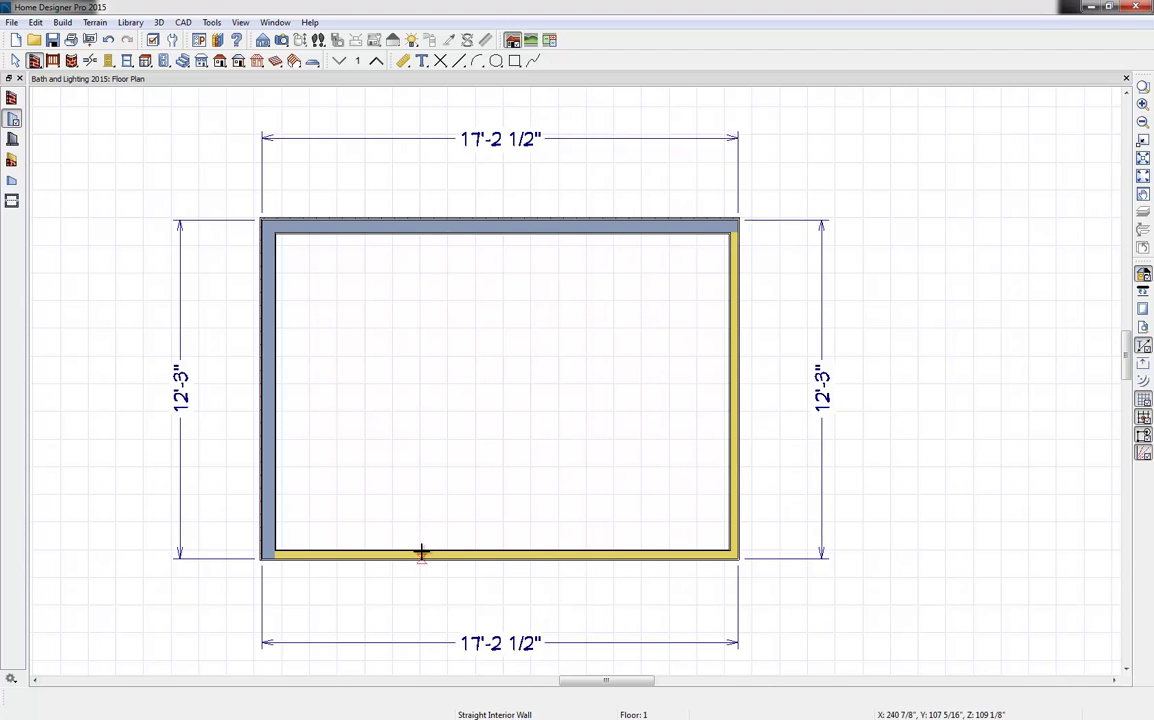
{"action": "mouse_move", "coordinate": [421, 552]}
{"action": "left_mouse_down"}
{"action": "mouse_move", "coordinate": [425, 381]}
{"action": "mouse_move", "coordinate": [272, 380]}
{"action": "left_mouse_up"}
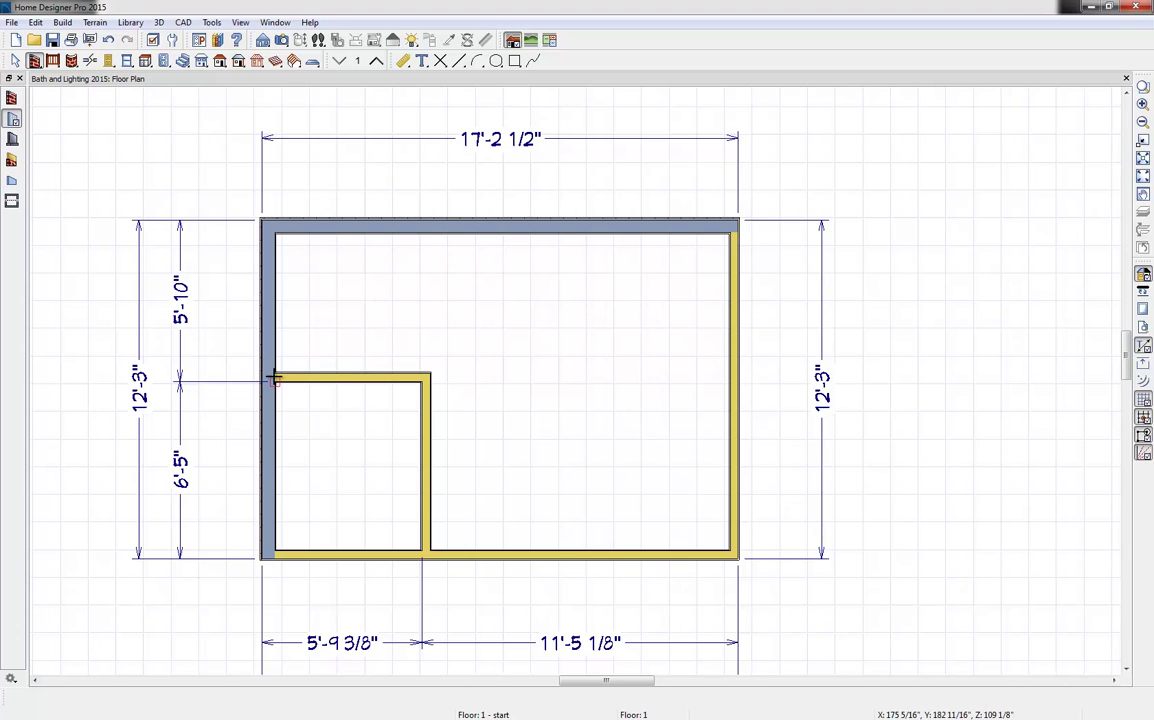
Set the inside depth of the small lower-left room to 5'-6" by moving its upper interior wall.
{"action": "left_click", "coordinate": [427, 502]}
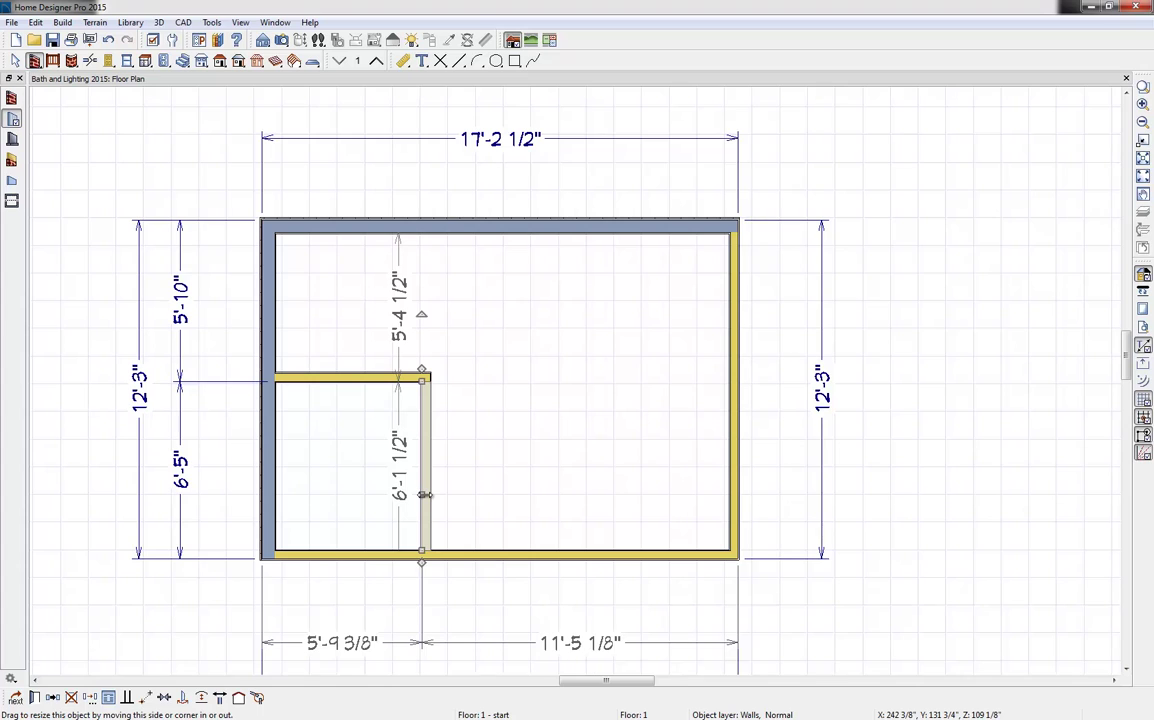
{"action": "left_click", "coordinate": [426, 514]}
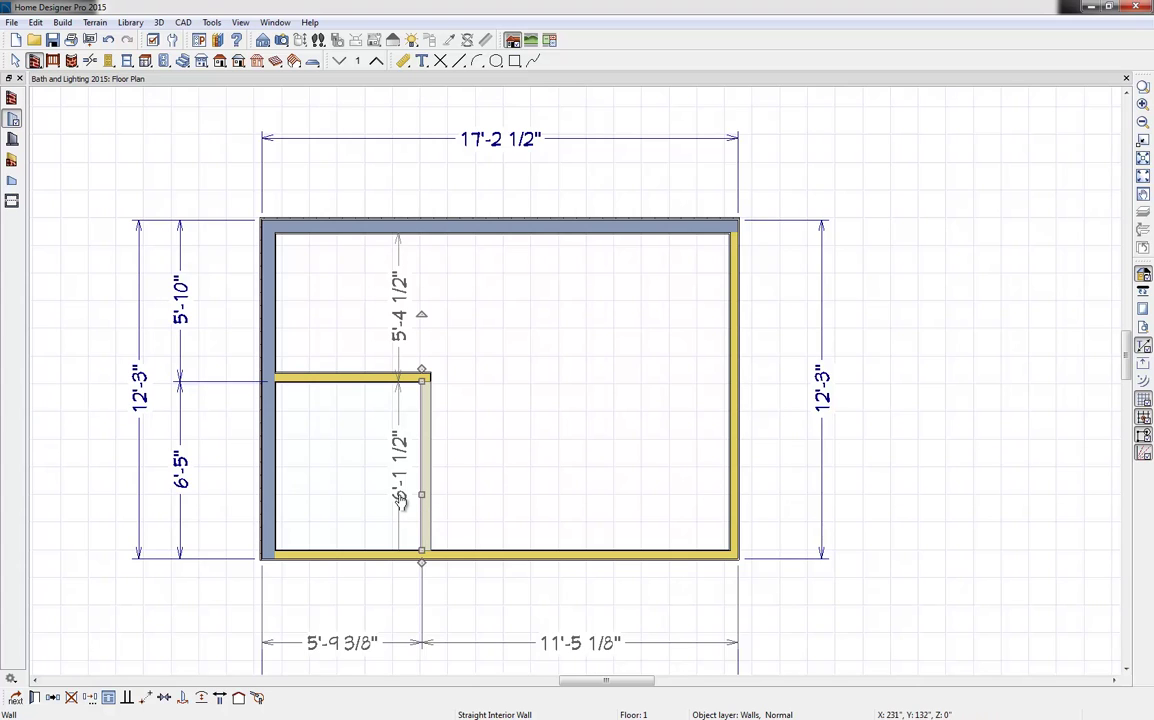
{"action": "left_click", "coordinate": [401, 501]}
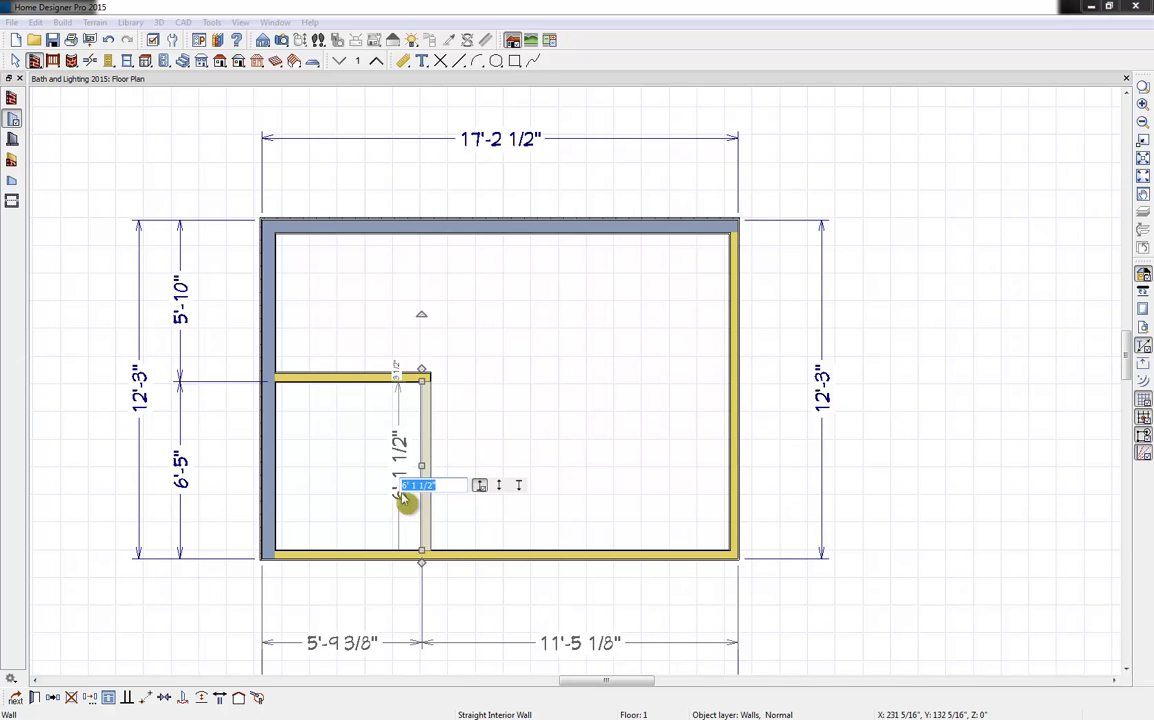
{"action": "type", "text": "5'6"}
{"action": "key", "text": "Return"}
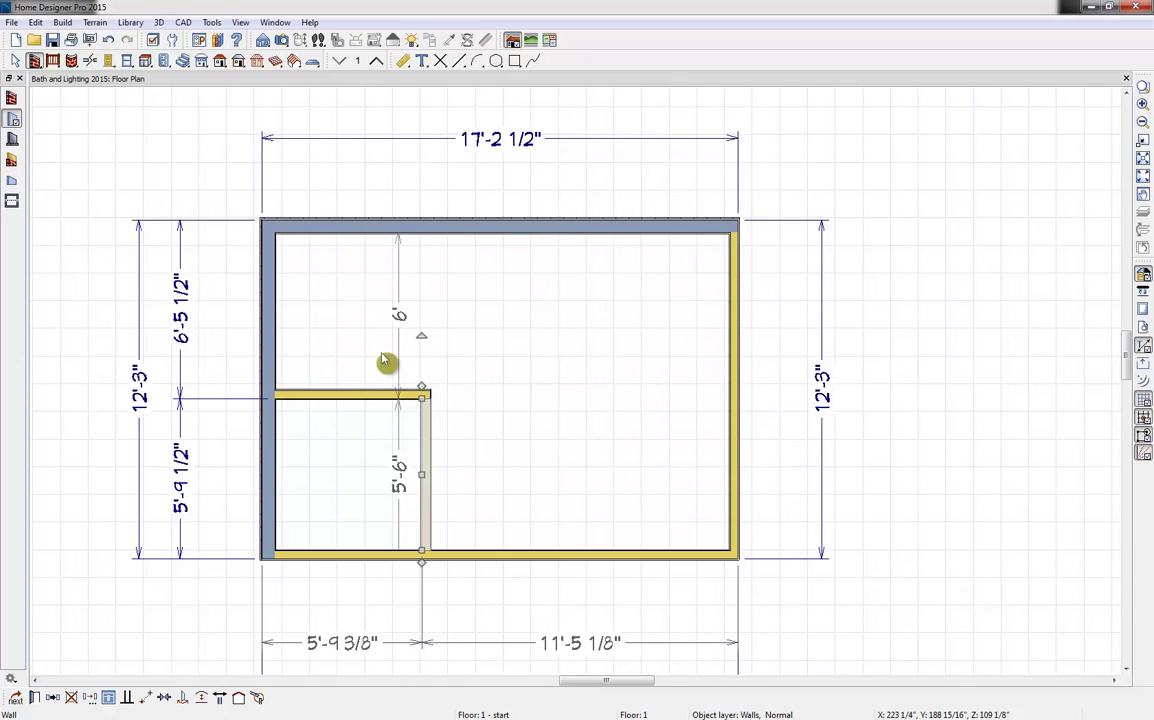
Add an interior dimension across the width of the small lower-left room.
{"action": "left_click", "coordinate": [404, 63]}
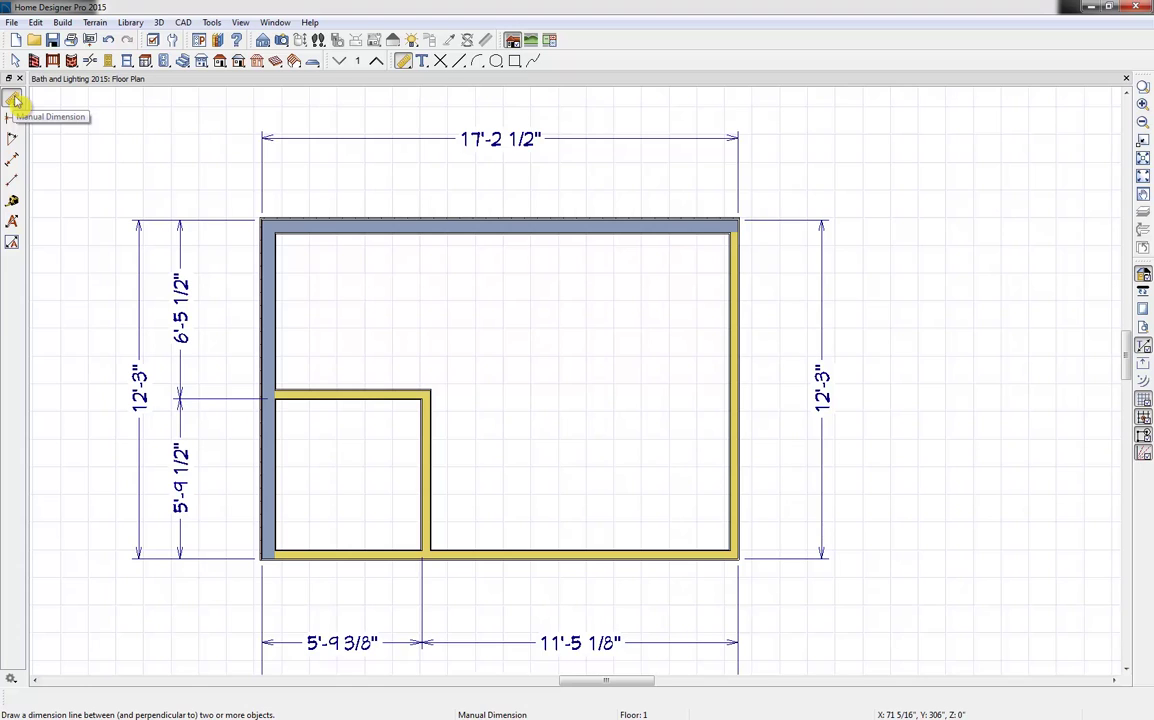
{"action": "left_click", "coordinate": [12, 164]}
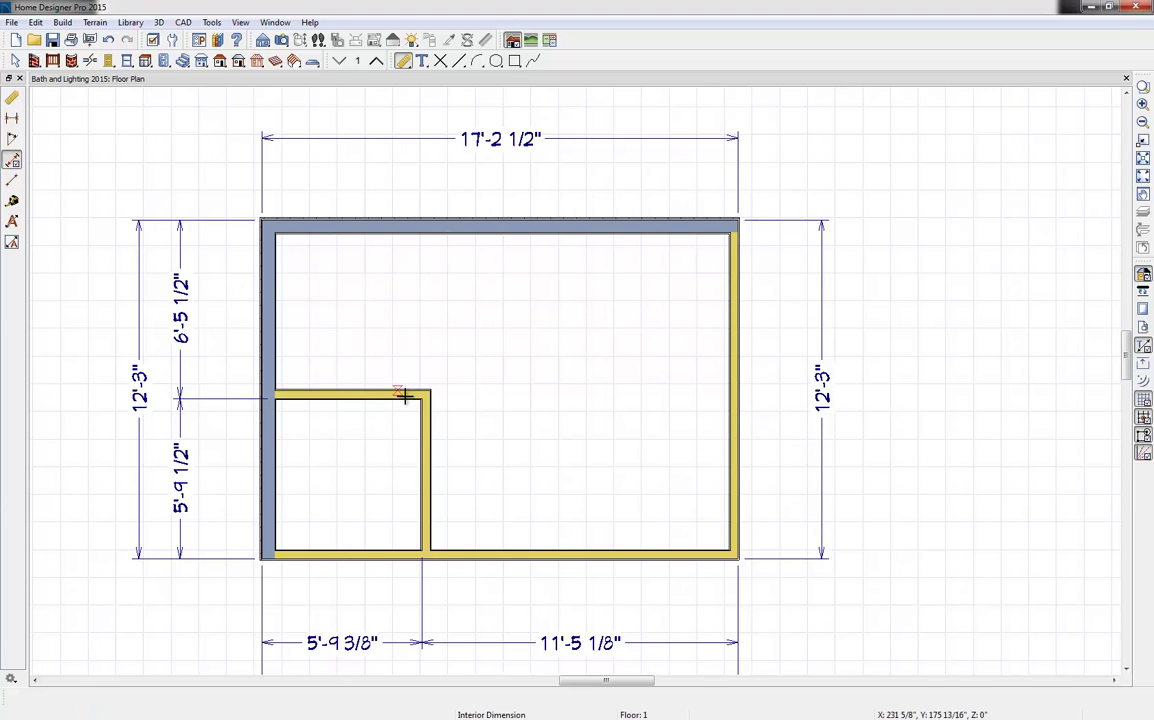
{"action": "left_click_drag", "start_coordinate": [416, 456], "coordinate": [209, 450]}
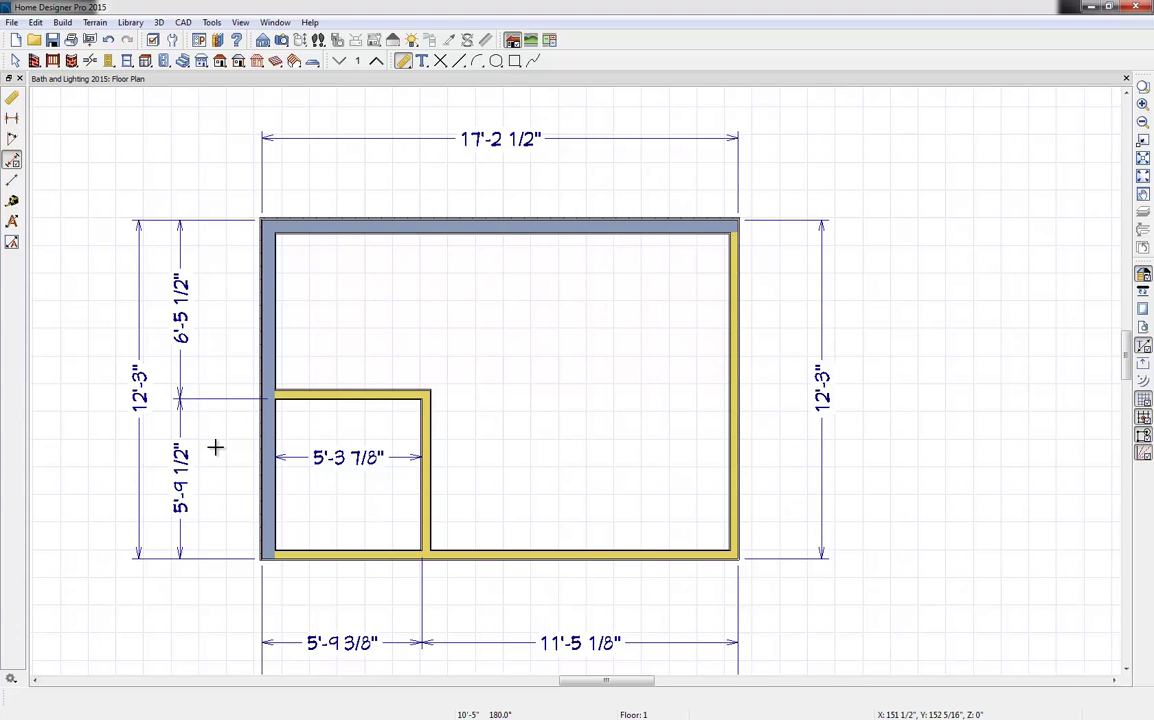
Move the small room's vertical interior wall so that the room's inside width is 3'-5".
{"action": "left_click", "coordinate": [423, 477]}
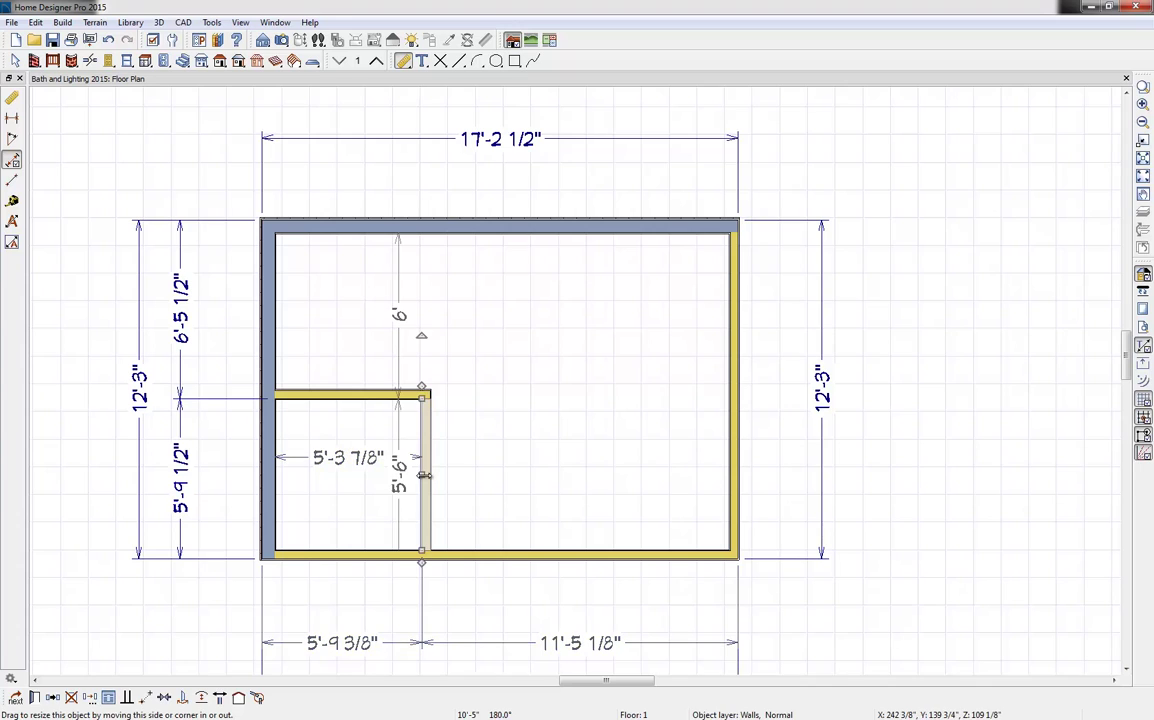
{"action": "left_click", "coordinate": [341, 461]}
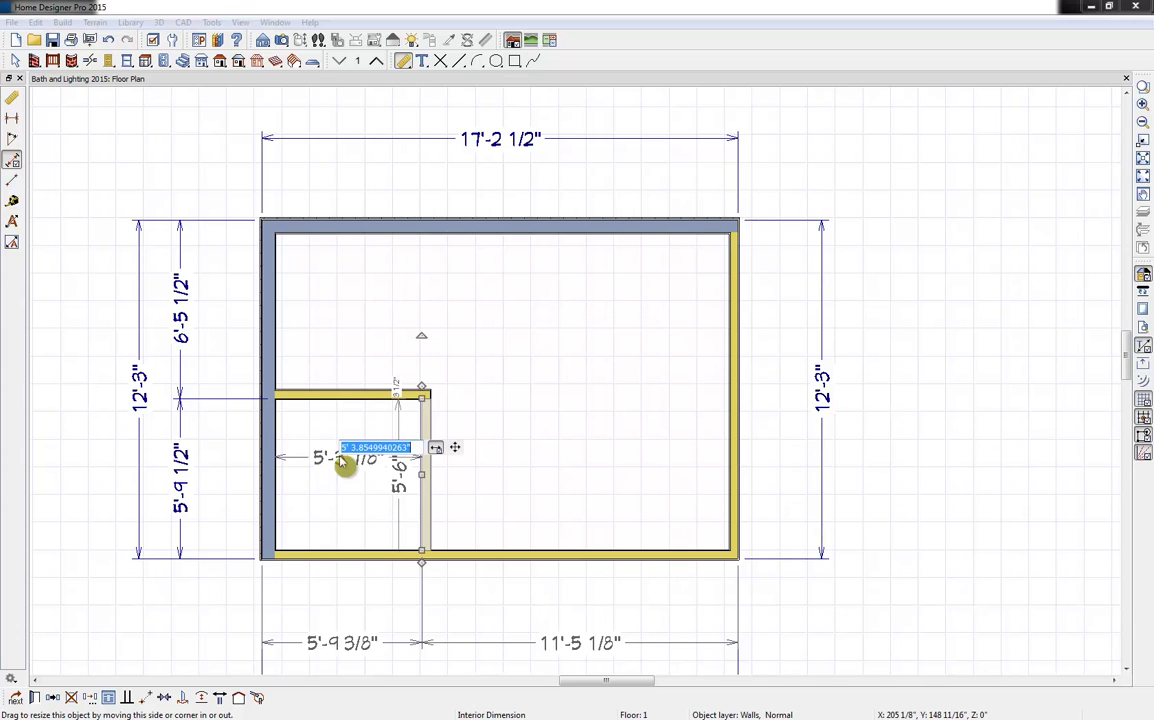
{"action": "type", "text": "3"}
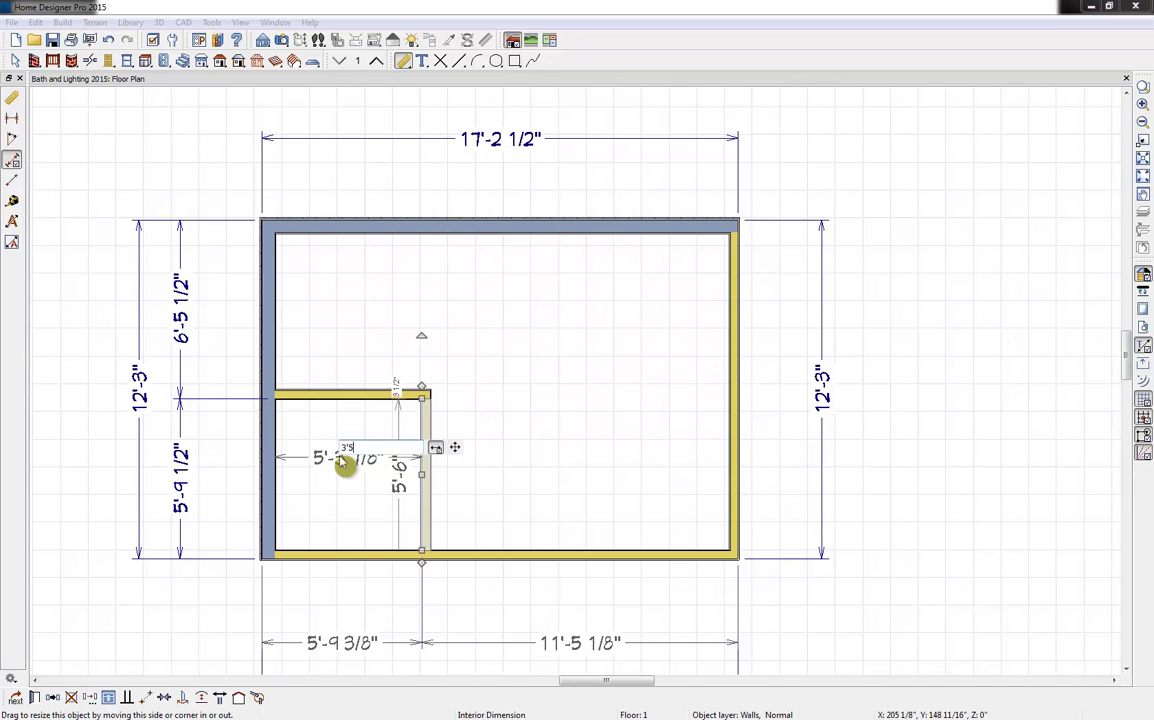
{"action": "type", "text": "'-5"}
{"action": "key", "text": "Return"}
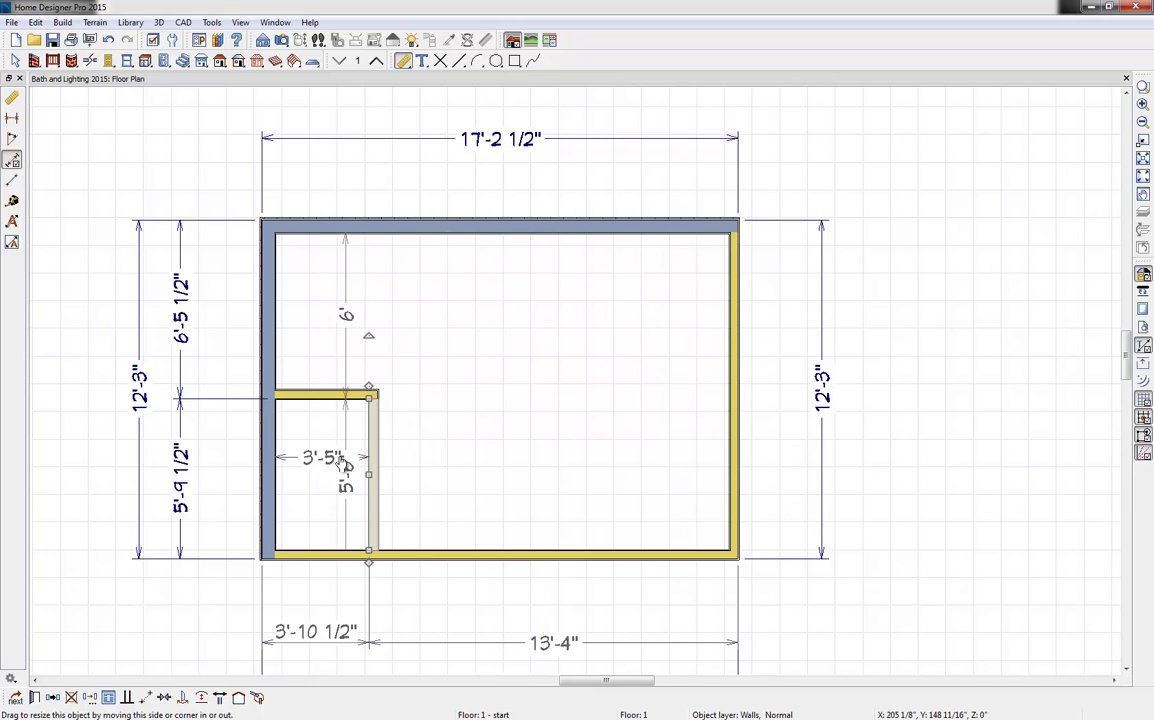
Check the shower picture in Windows Photo Viewer and draw angled and straight interior walls enclosing the upper-left corner, about 6'-1 7/8" wide.
{"action": "middle_click_drag", "start_coordinate": [543, 399], "coordinate": [515, 351]}
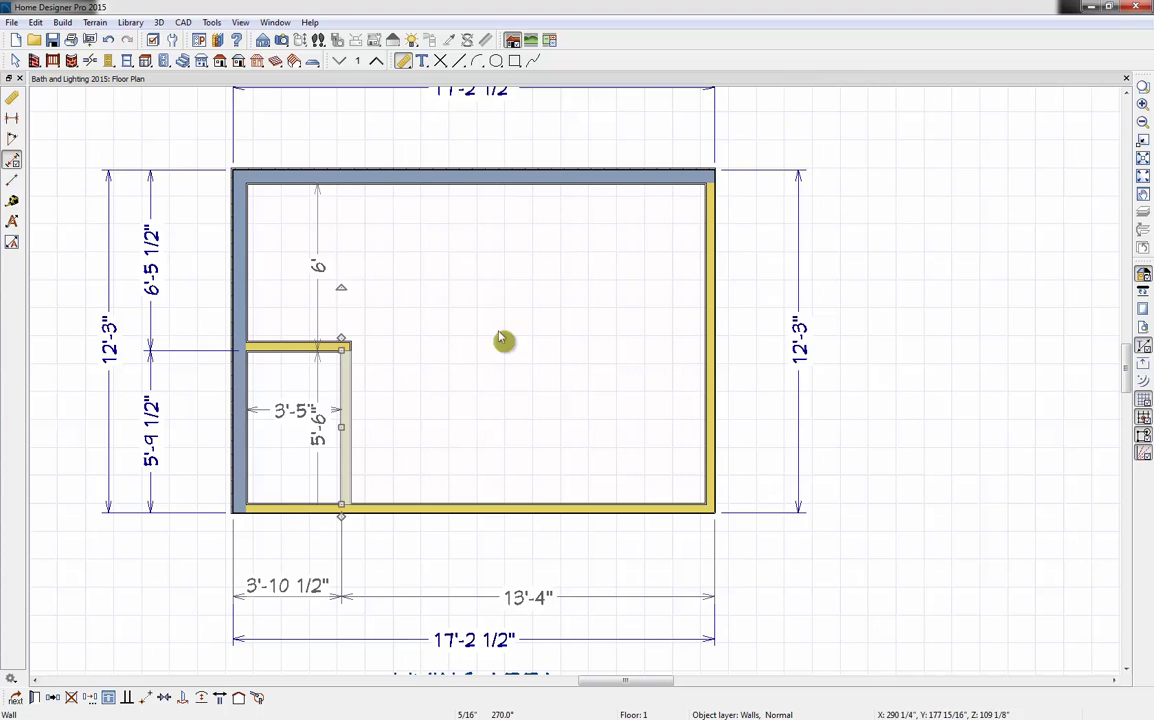
{"action": "left_click", "coordinate": [33, 62]}
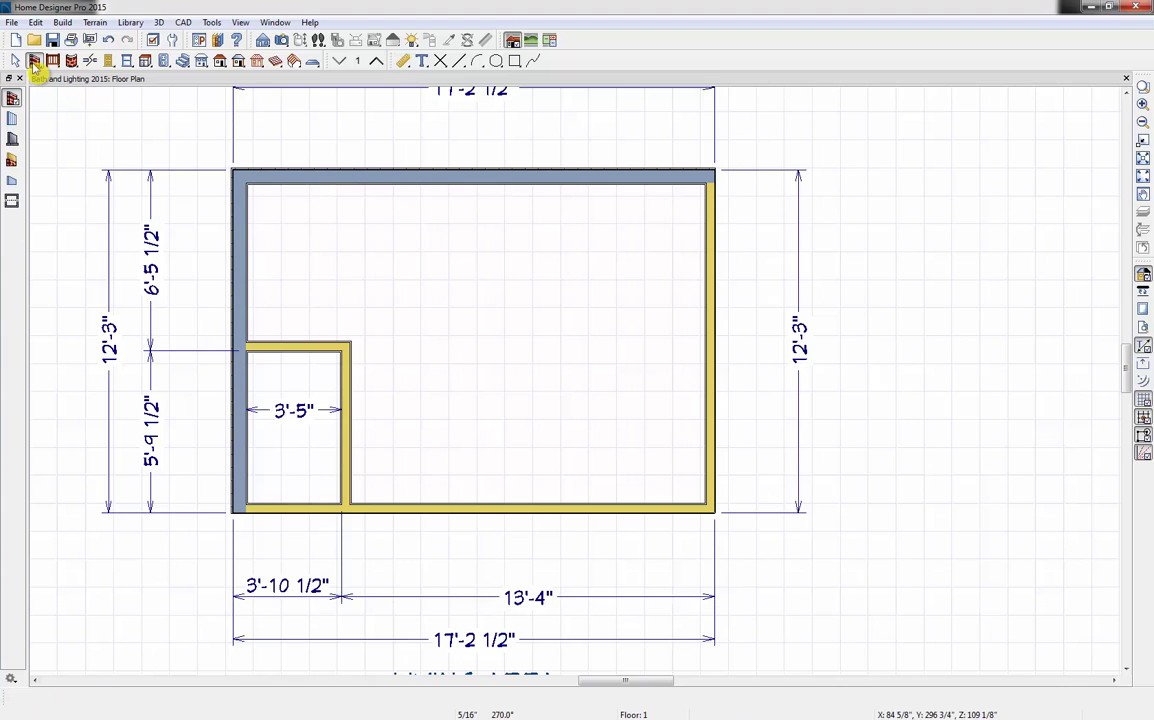
{"action": "left_click", "coordinate": [12, 119]}
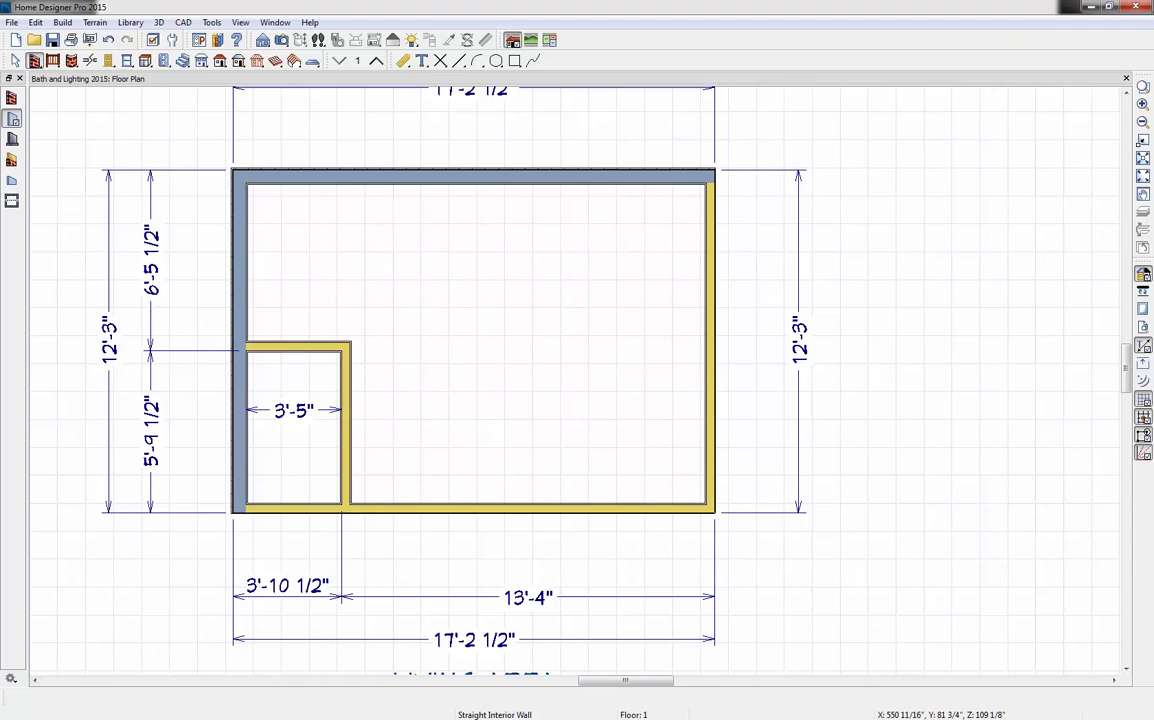
{"action": "key", "text": "alt+Tab"}
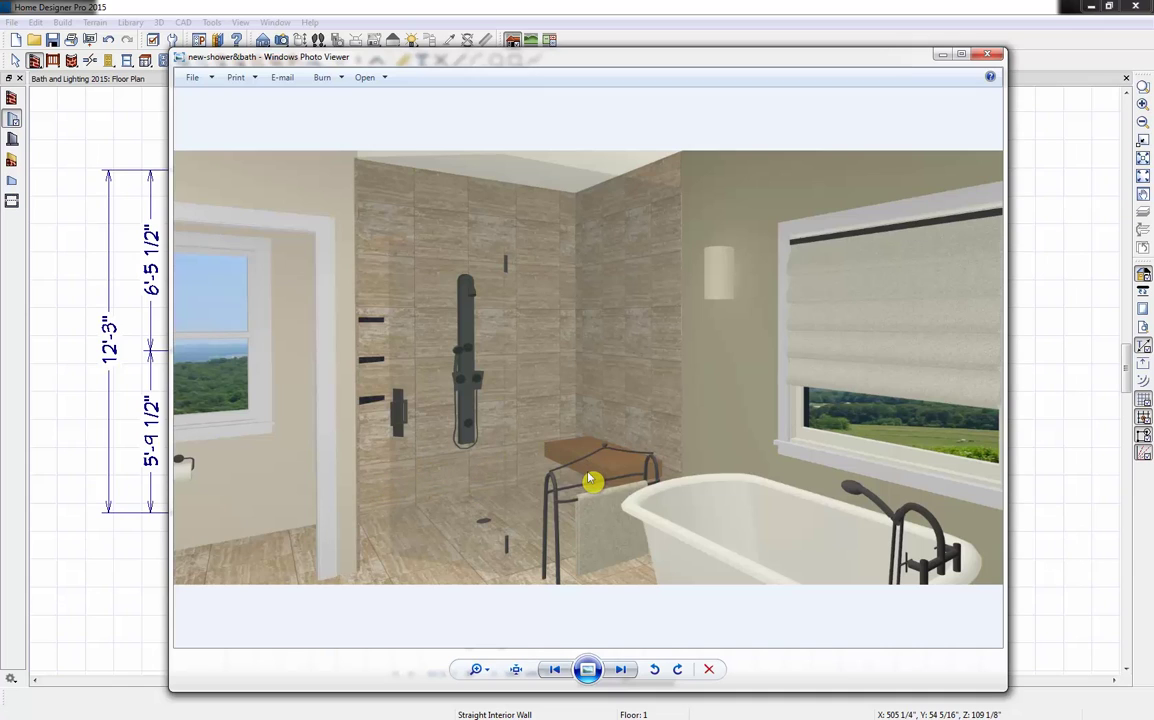
{"action": "left_click", "coordinate": [942, 54]}
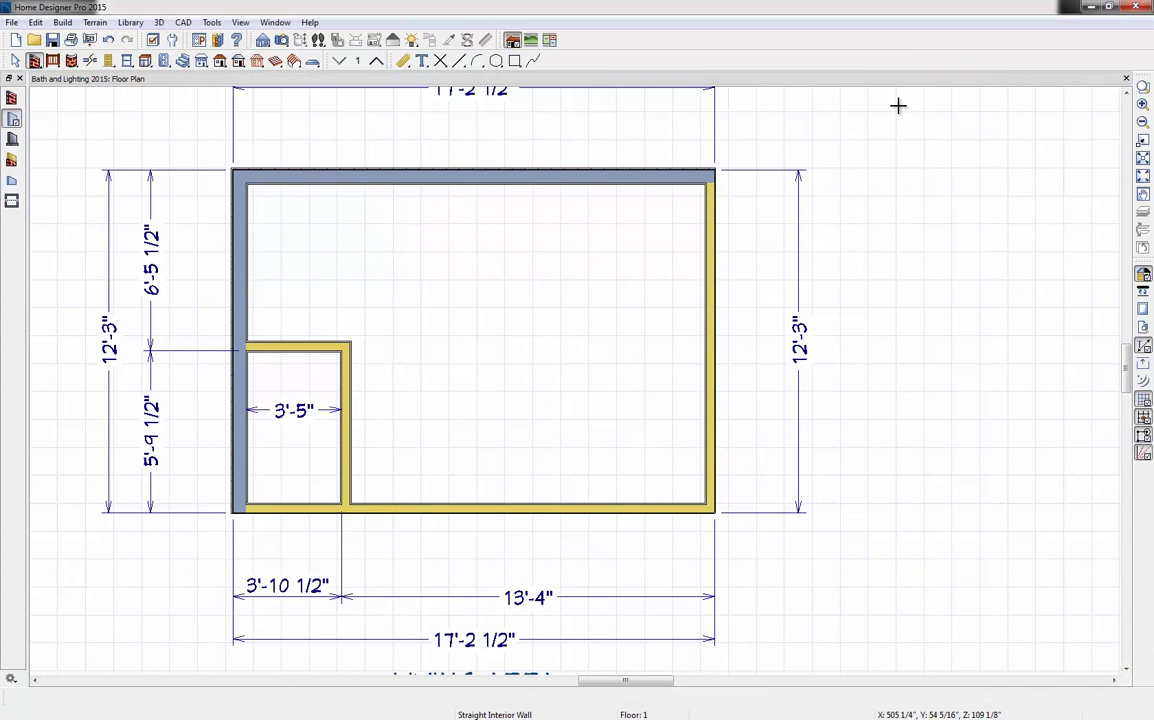
{"action": "left_click", "coordinate": [13, 120]}
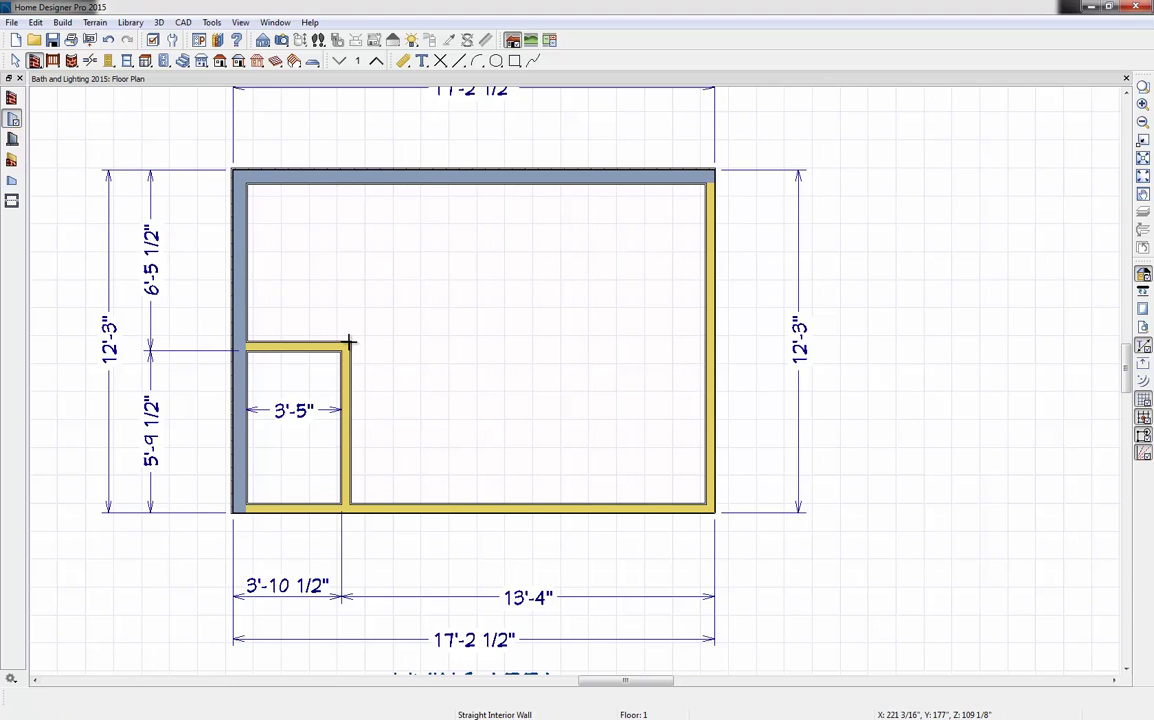
{"action": "left_click_drag", "start_coordinate": [348, 342], "coordinate": [409, 179]}
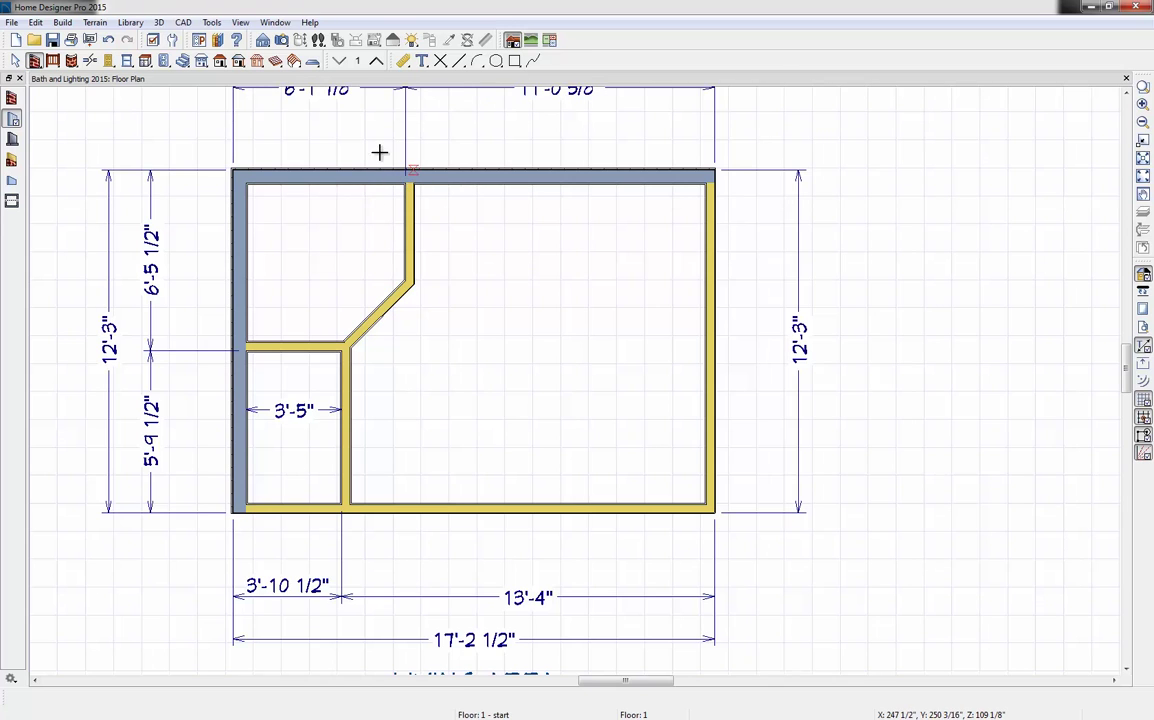
Examine the allowed angle settings in the general plan defaults without changing them.
{"action": "left_click", "coordinate": [15, 61]}
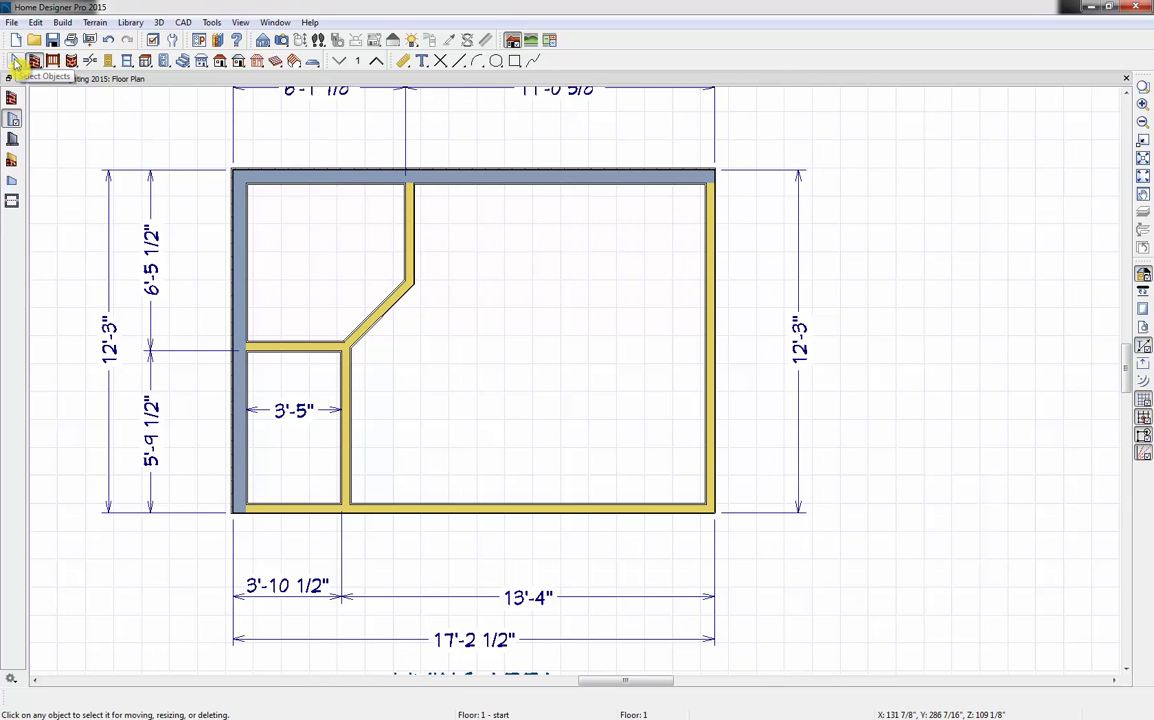
{"action": "double_click", "coordinate": [15, 61]}
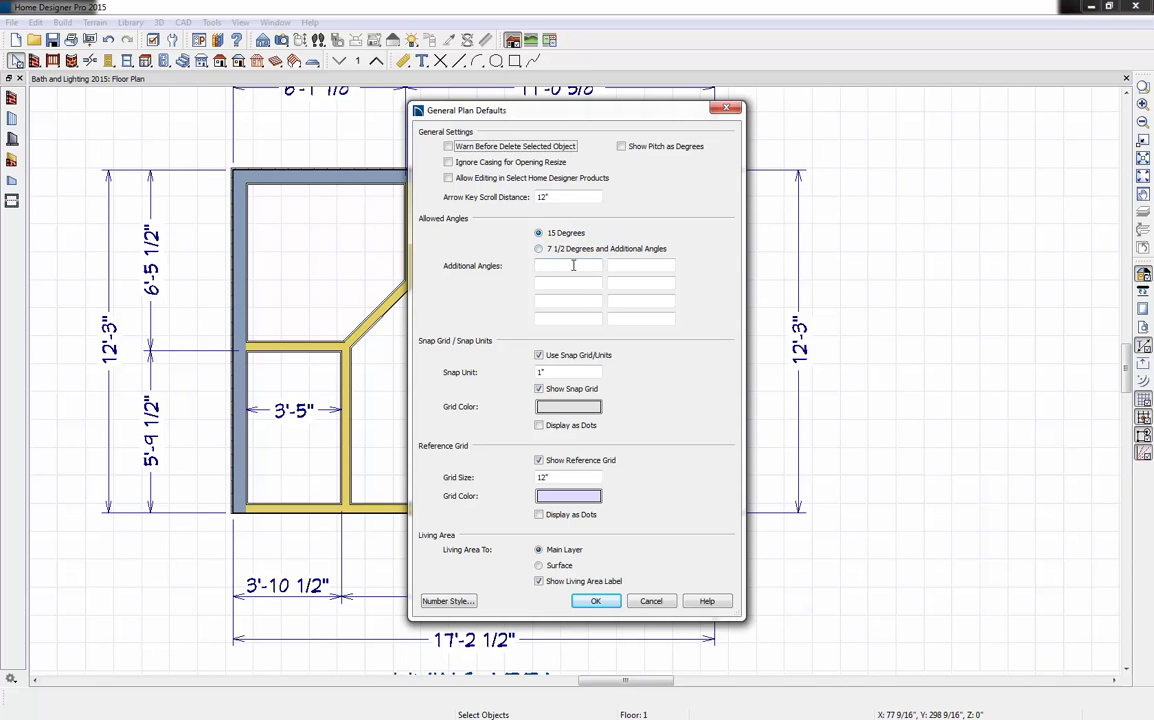
{"action": "left_click", "coordinate": [728, 109]}
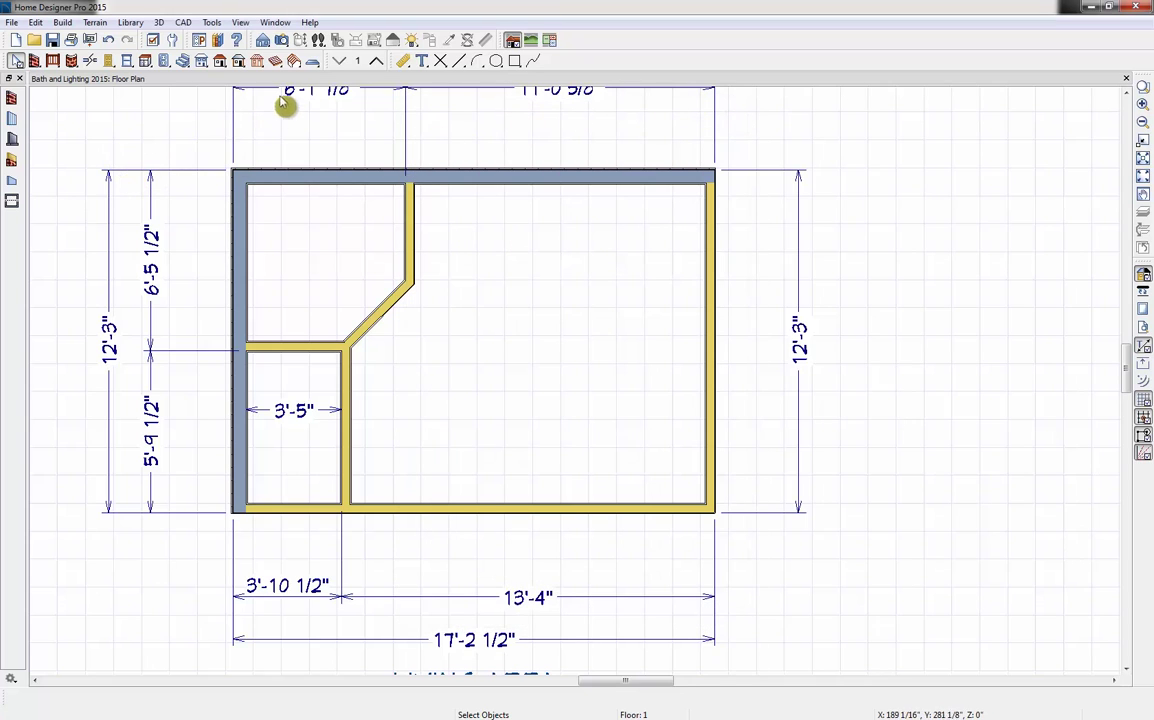
Create a perspective doll house view of the plan and orbit it to look down into the rooms.
{"action": "left_click", "coordinate": [283, 40]}
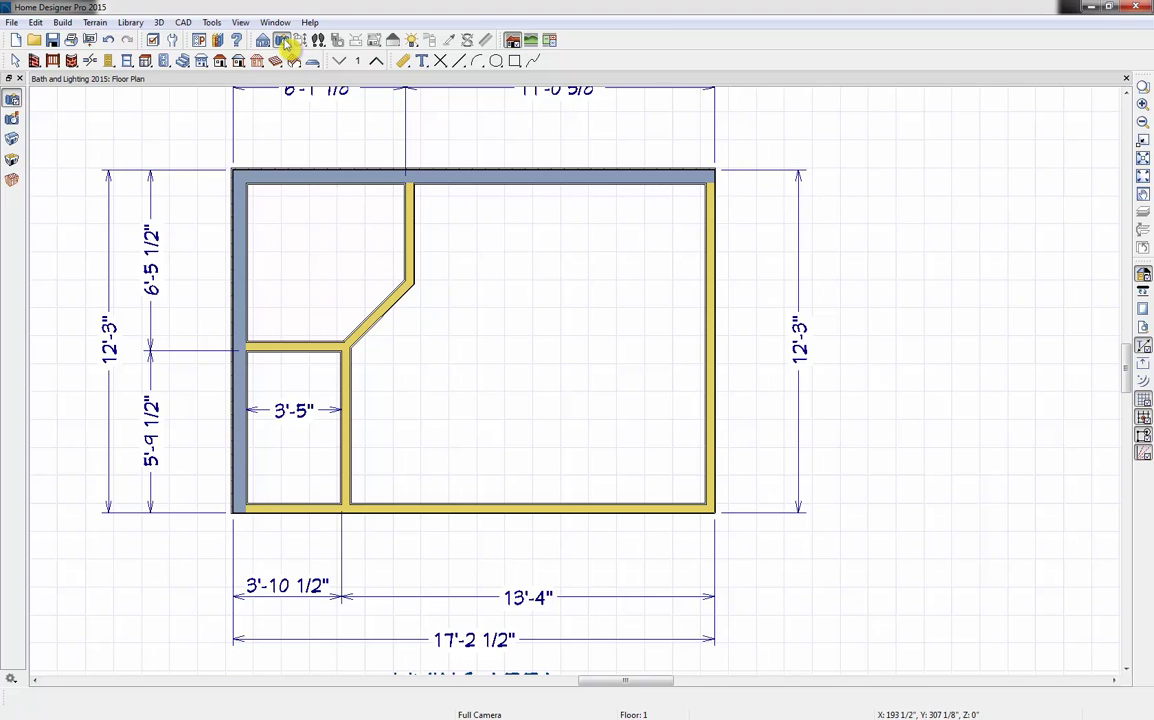
{"action": "left_click", "coordinate": [13, 165]}
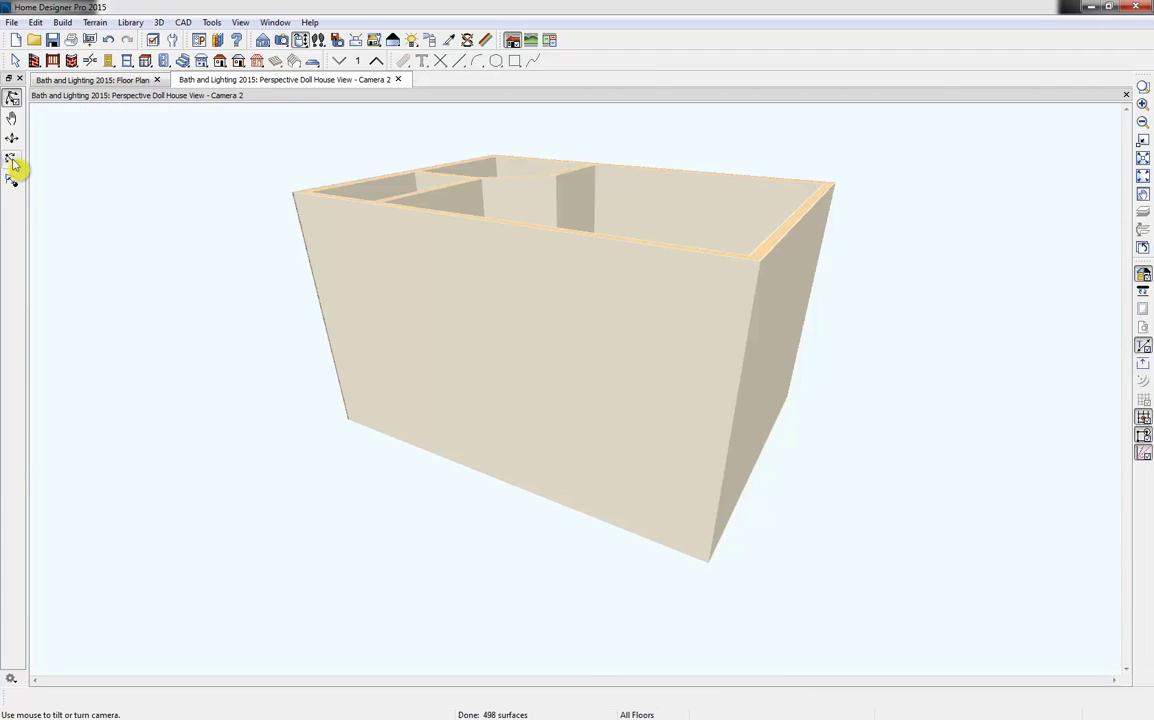
{"action": "left_click_drag", "start_coordinate": [616, 265], "coordinate": [590, 353]}
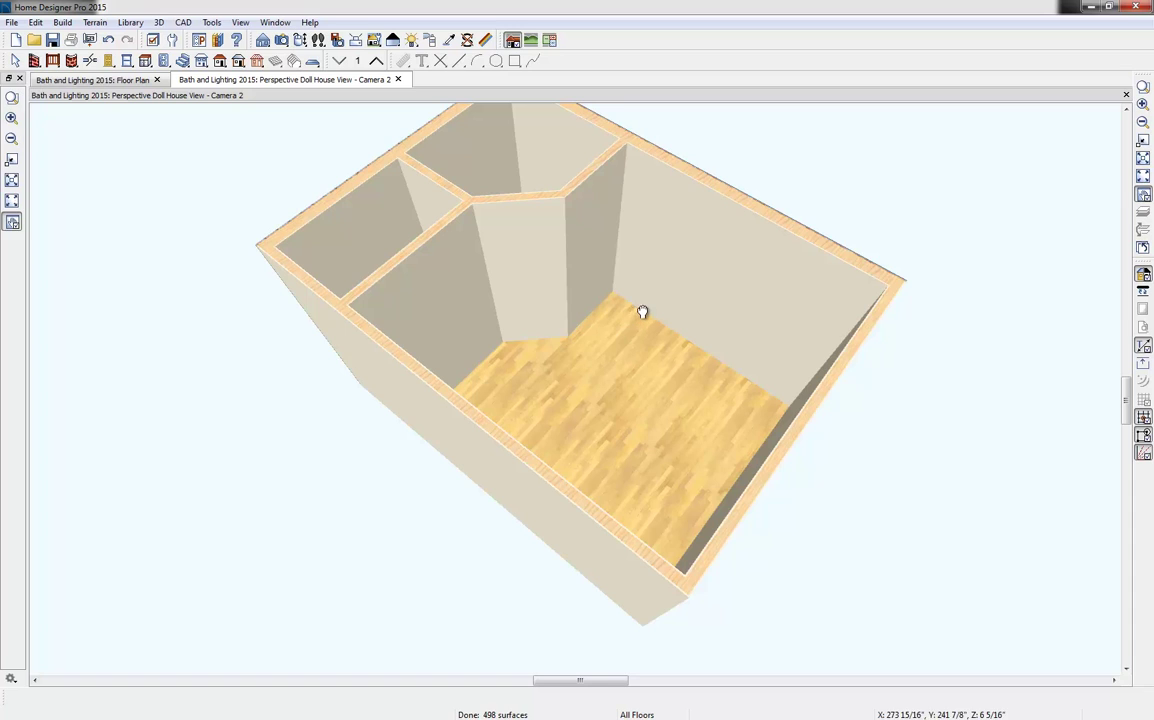
{"action": "left_click_drag", "start_coordinate": [641, 314], "coordinate": [609, 360]}
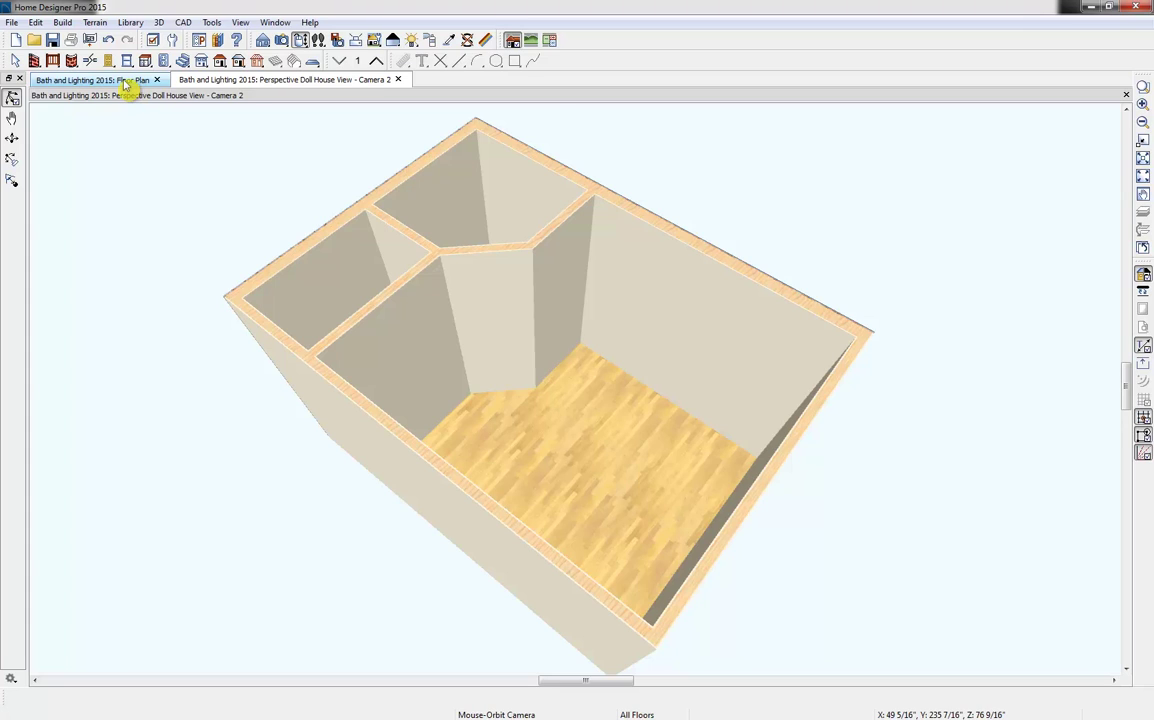
Arrange the floor plan and the doll house view vertically side by side.
{"action": "left_click_drag", "start_coordinate": [125, 86], "coordinate": [73, 151]}
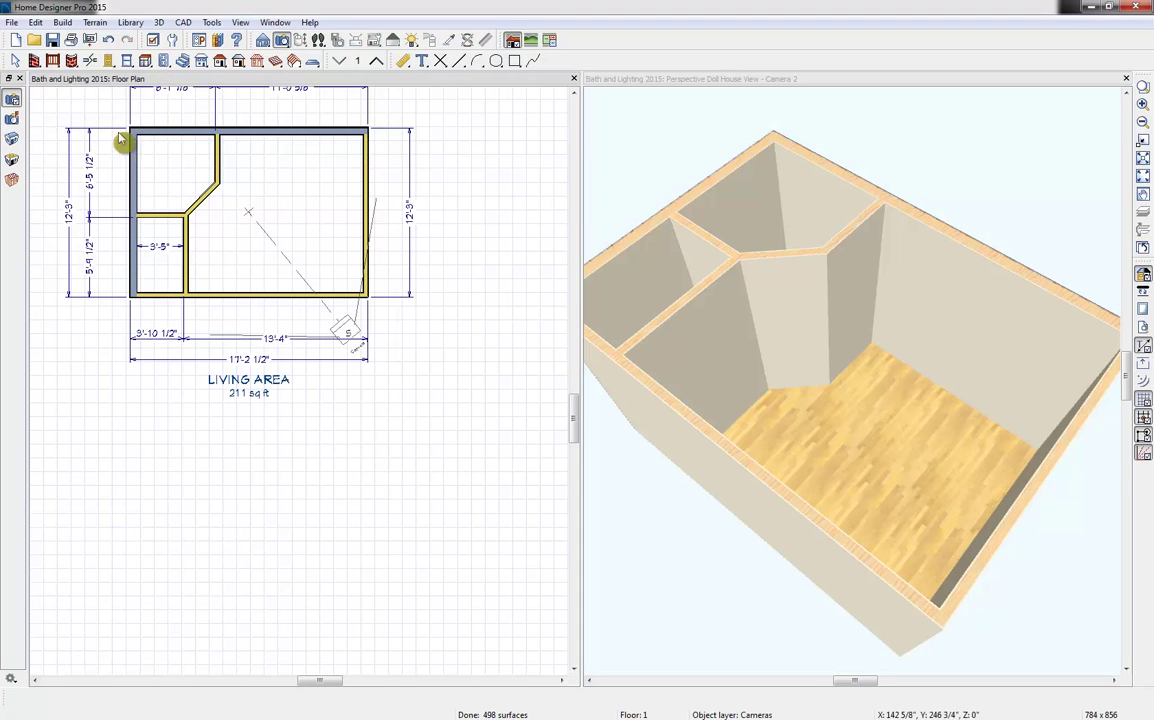
{"action": "left_click", "coordinate": [285, 23]}
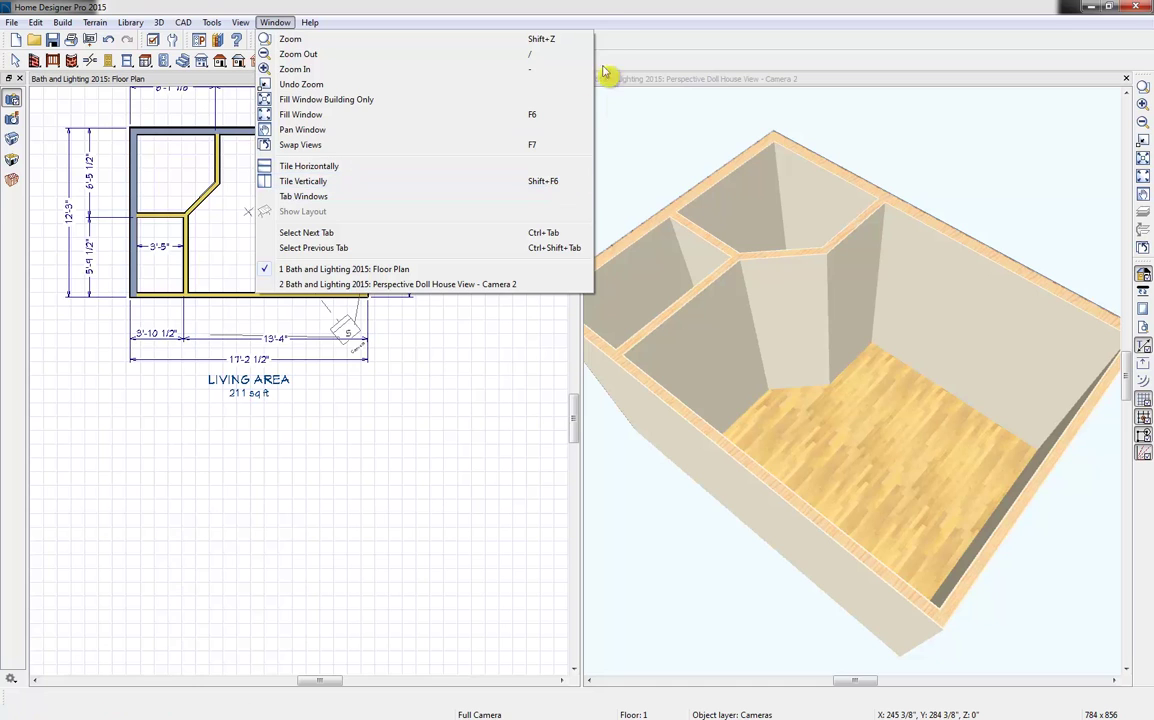
{"action": "left_click", "coordinate": [602, 16]}
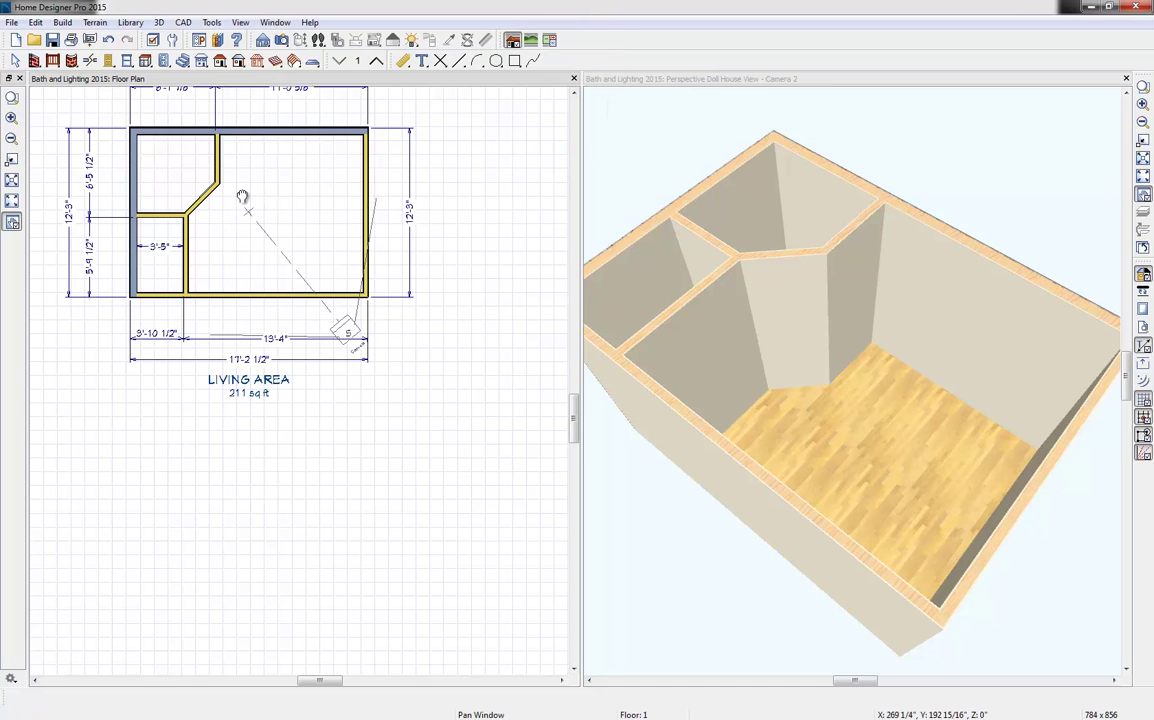
Select the angled and straight shower walls in the floor plan and set their wall type to Glass Shower.
{"action": "middle_click_drag", "start_coordinate": [240, 193], "coordinate": [276, 288]}
{"action": "scroll", "coordinate": [276, 288], "scroll_direction": "up", "scroll_amount": 3}
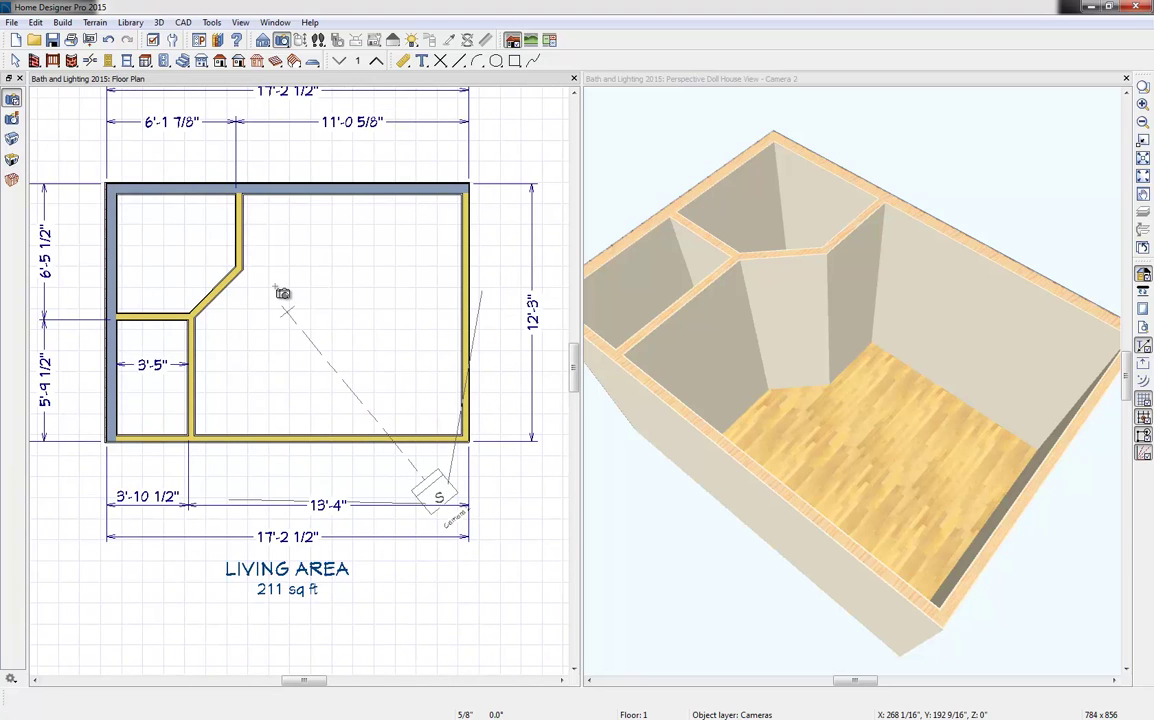
{"action": "middle_click_drag", "start_coordinate": [276, 259], "coordinate": [301, 302]}
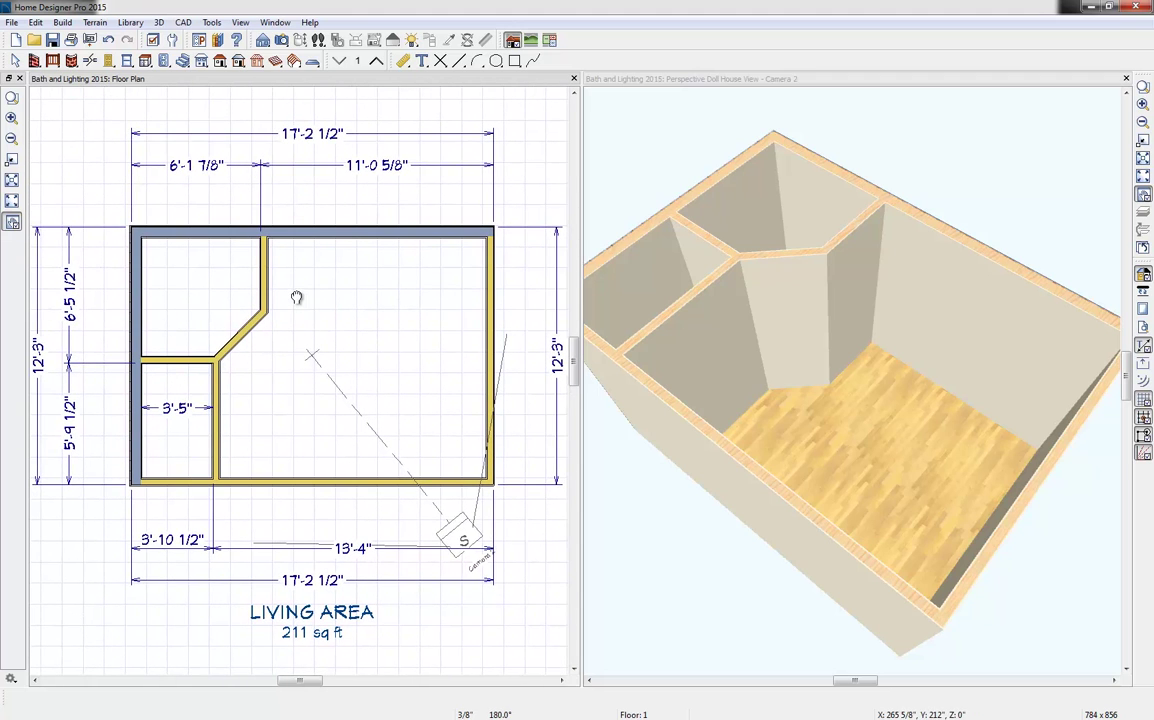
{"action": "left_click", "coordinate": [255, 336]}
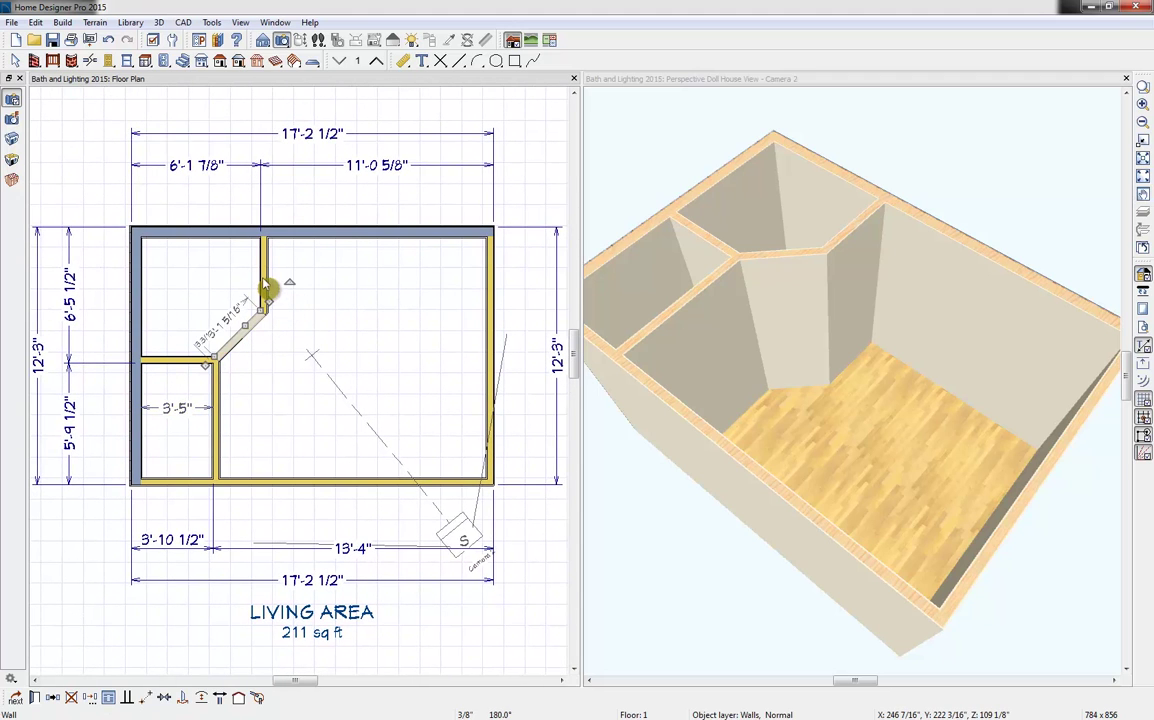
{"action": "left_click", "coordinate": [265, 289], "text": "shift"}
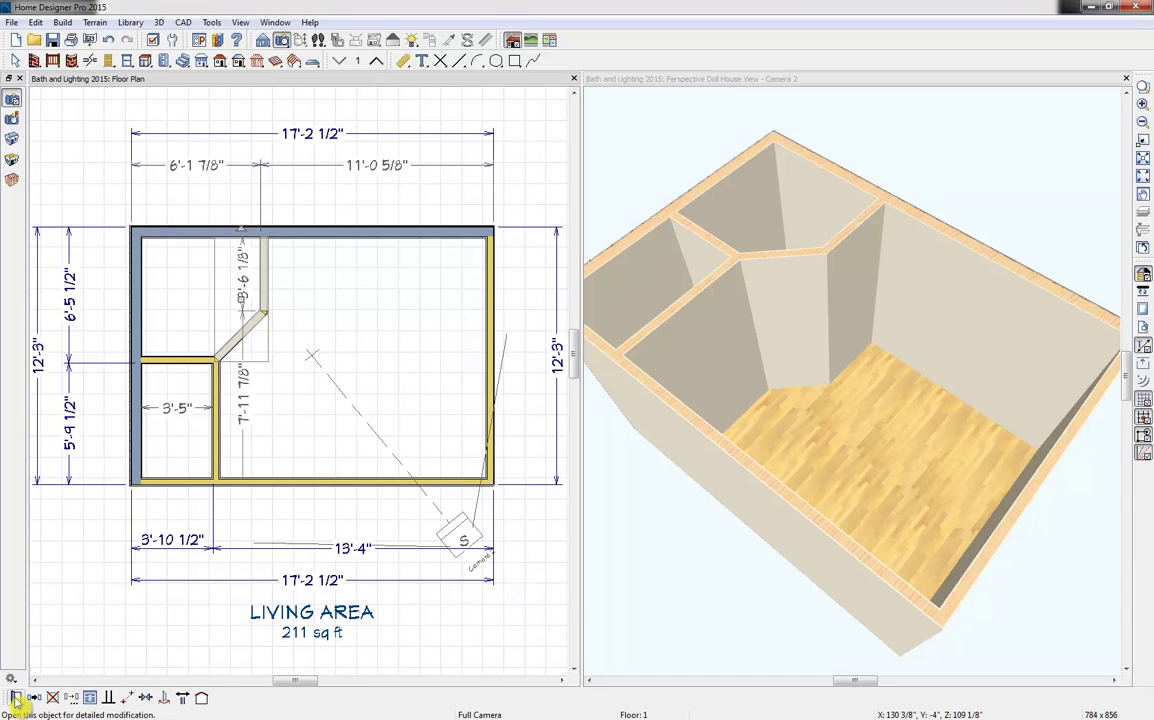
{"action": "left_click", "coordinate": [15, 699]}
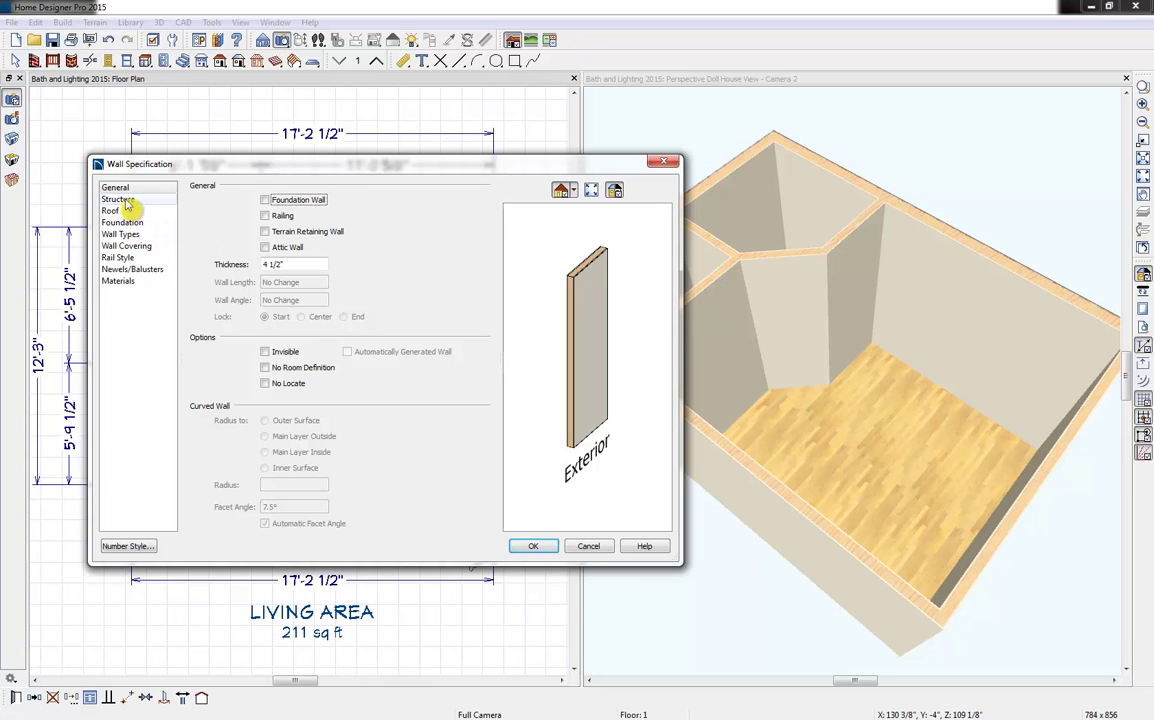
{"action": "left_click", "coordinate": [116, 234]}
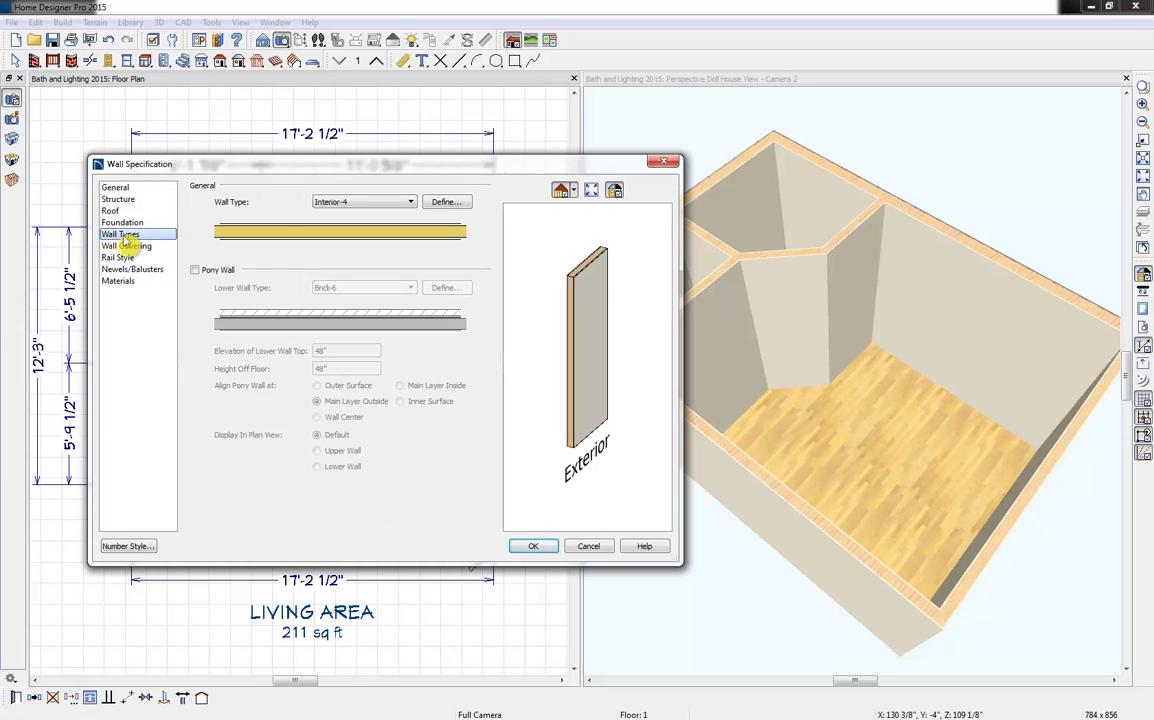
{"action": "left_click", "coordinate": [379, 204]}
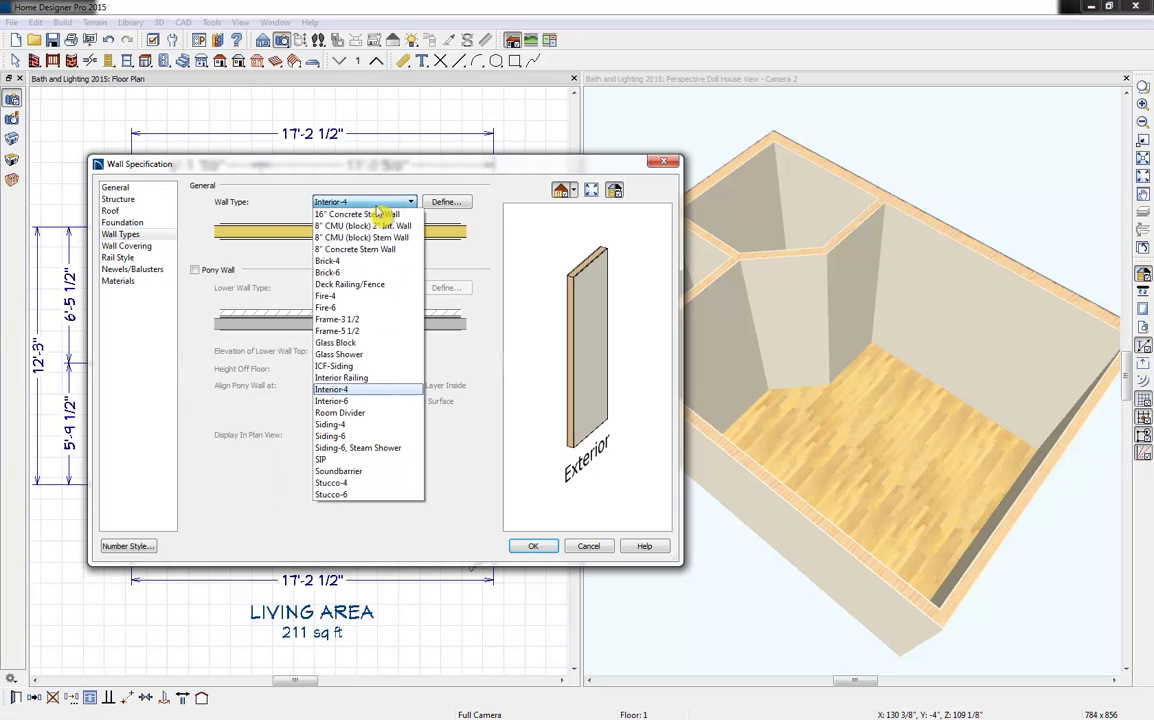
{"action": "left_click", "coordinate": [370, 357]}
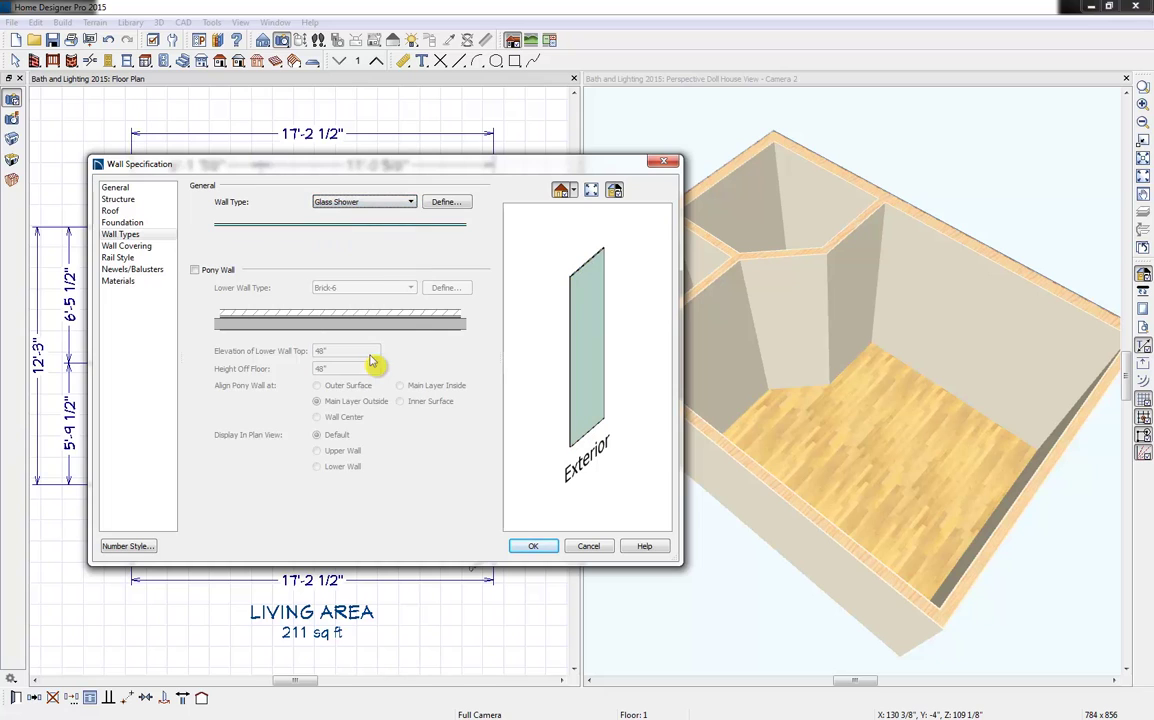
Check the Glass Shower wall type's layer definition without editing it and apply the wall specification to both walls.
{"action": "left_click", "coordinate": [444, 202]}
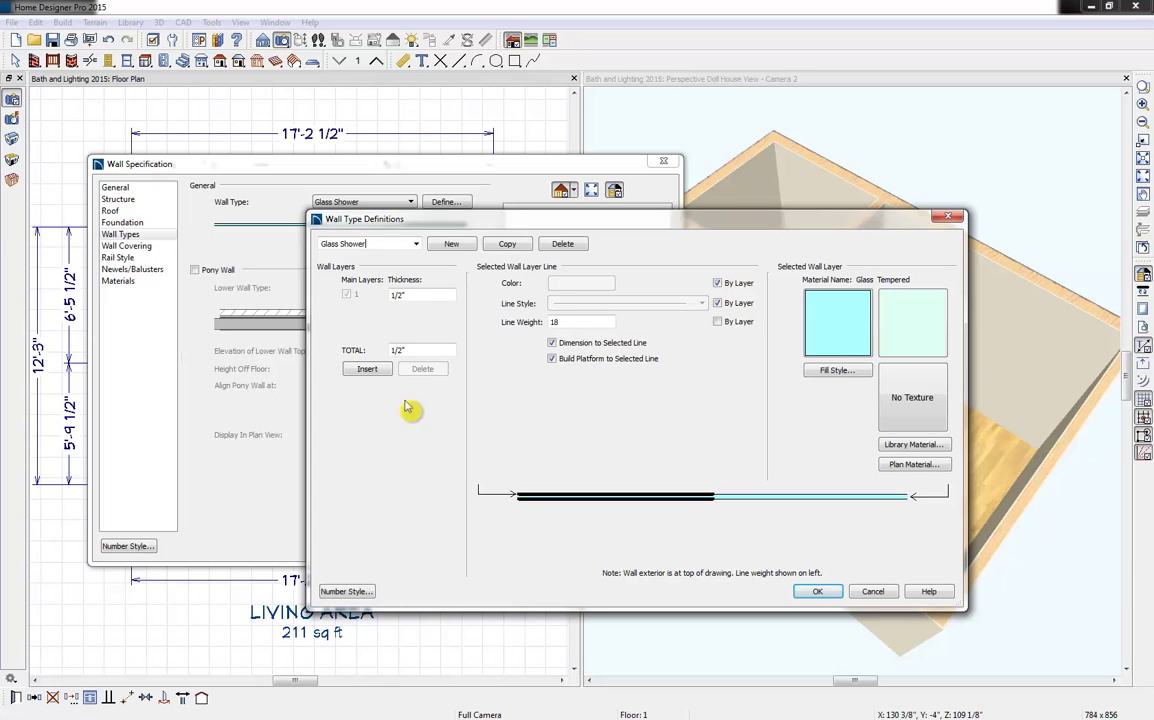
{"action": "left_click", "coordinate": [873, 591]}
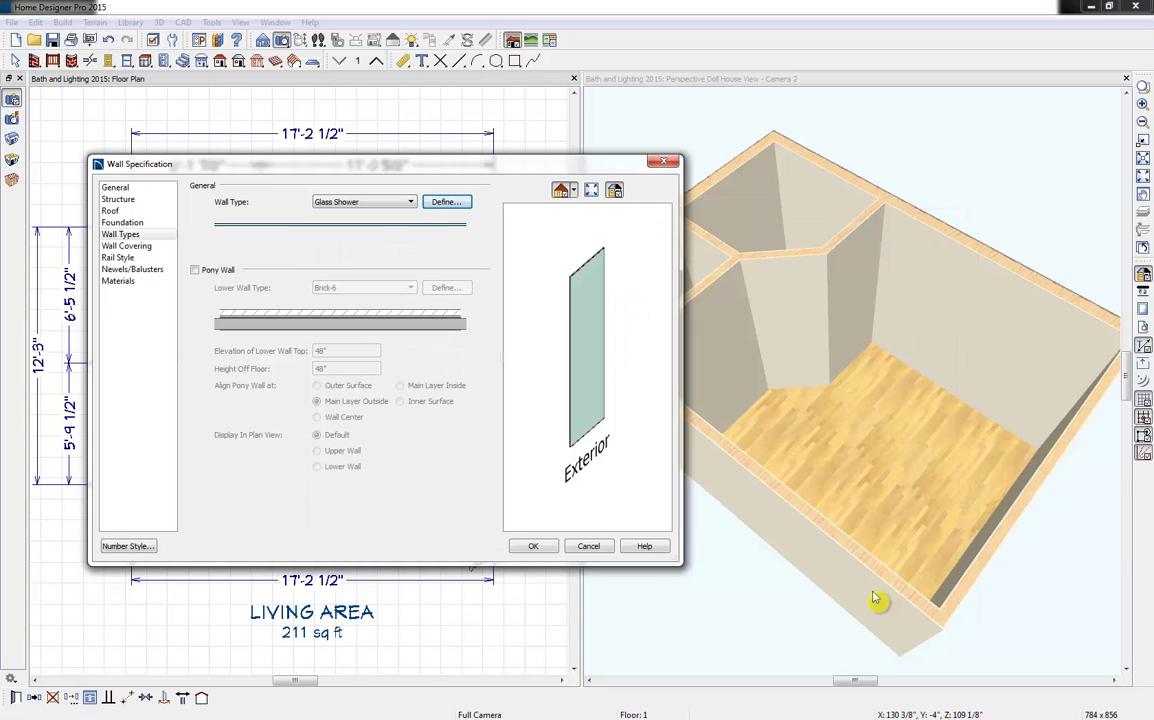
{"action": "left_click", "coordinate": [533, 547]}
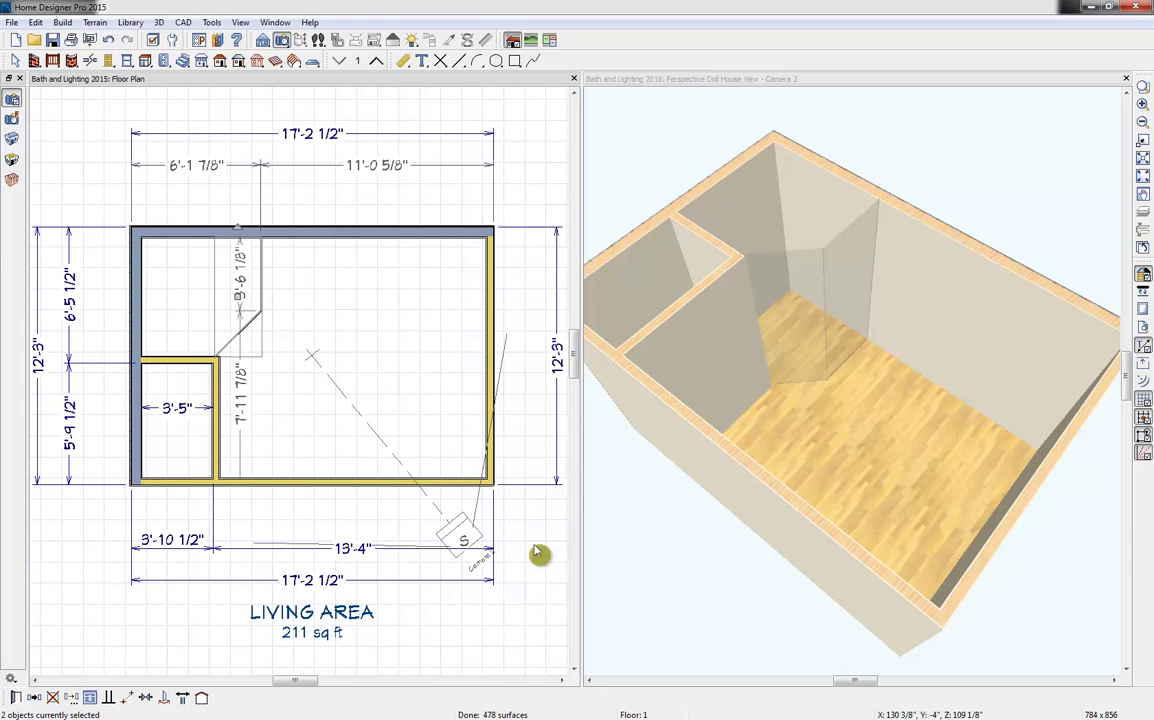
Shift the angled glass wall outward so its lower end meets the outer corner of the small room's walls.
{"action": "left_click", "coordinate": [244, 320]}
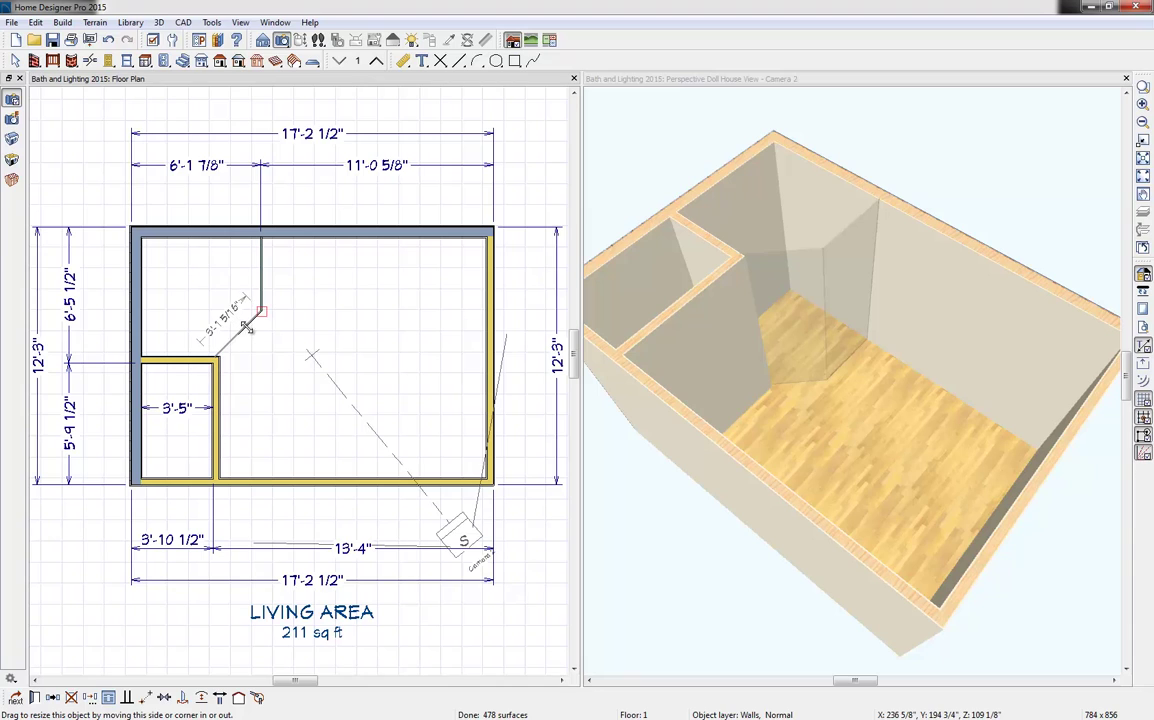
{"action": "left_click_drag", "start_coordinate": [244, 325], "coordinate": [232, 358]}
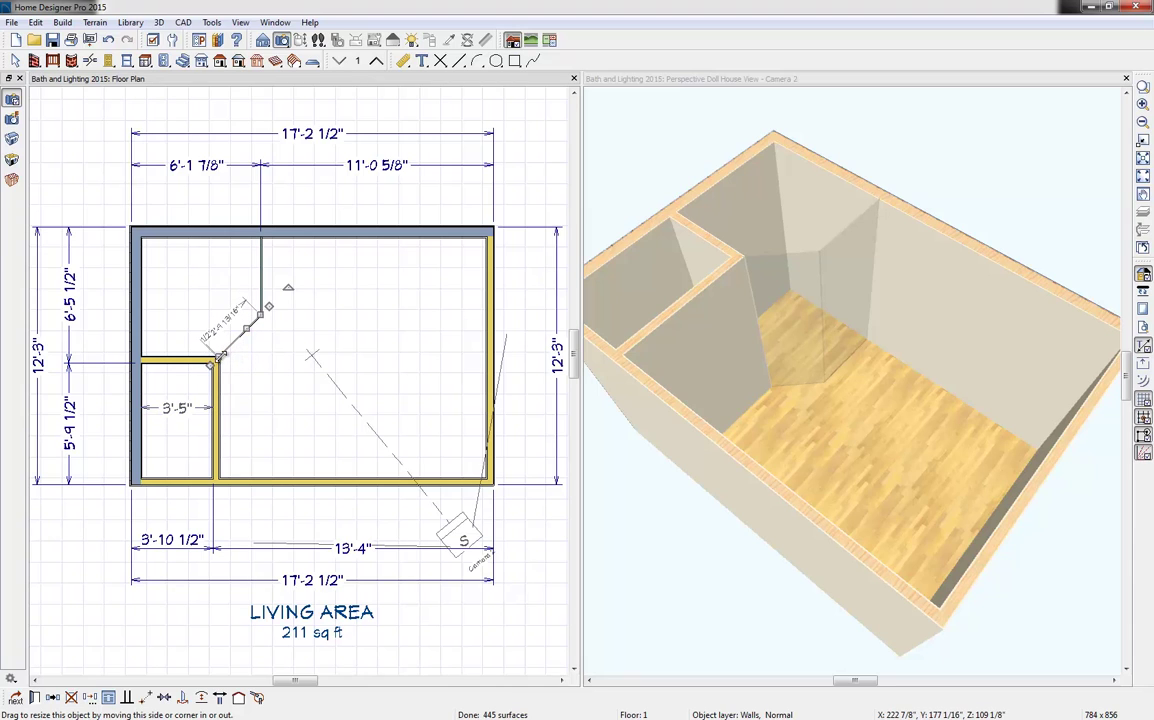
{"action": "left_click", "coordinate": [279, 342]}
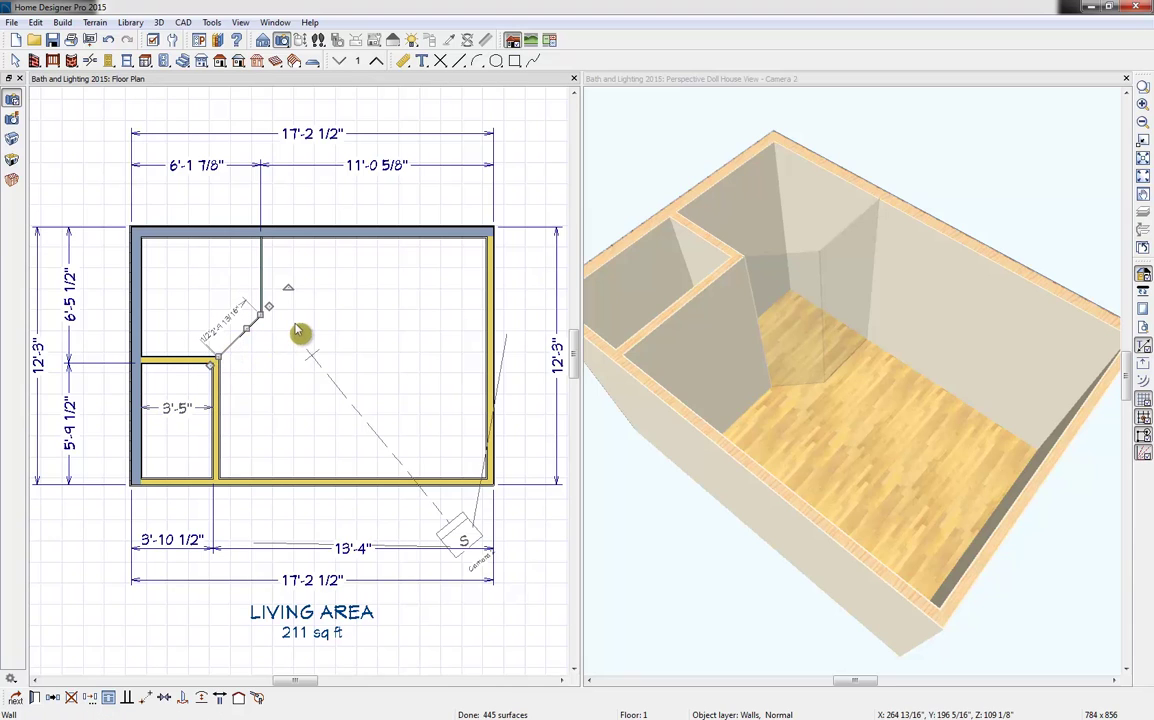
Move the straight glass wall away from the left exterior wall, to about 6'-7 3/8" from it.
{"action": "scroll", "coordinate": [277, 338], "scroll_direction": "up", "scroll_amount": 5}
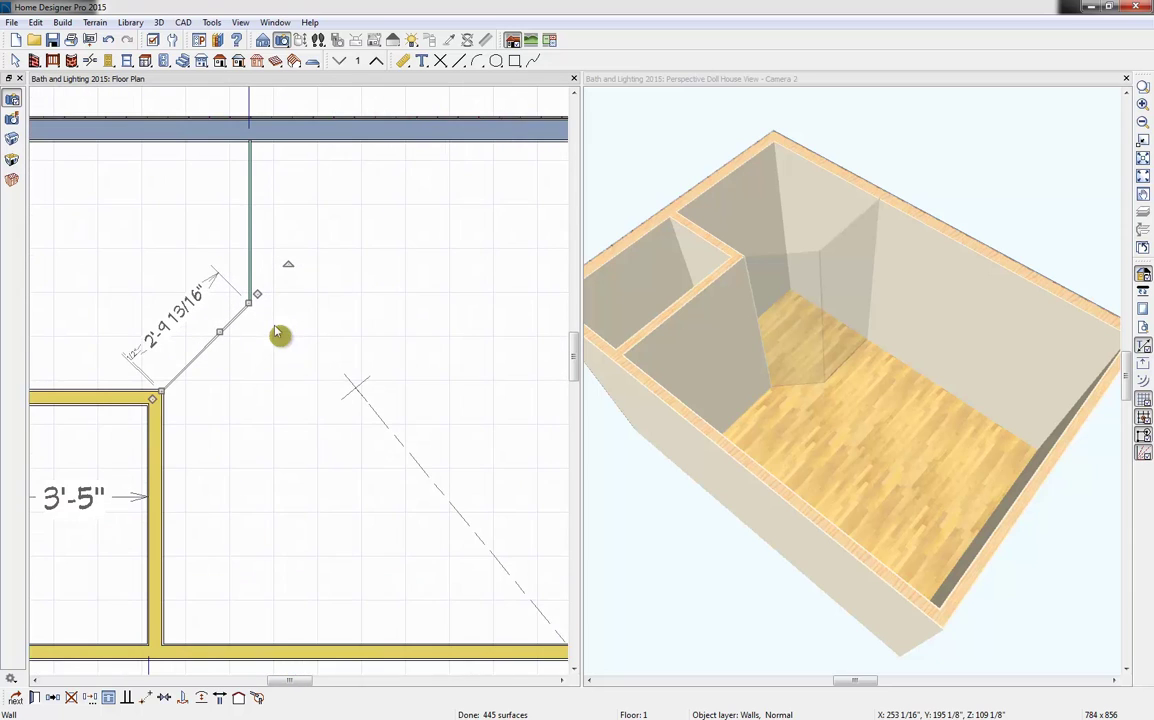
{"action": "left_click", "coordinate": [248, 260]}
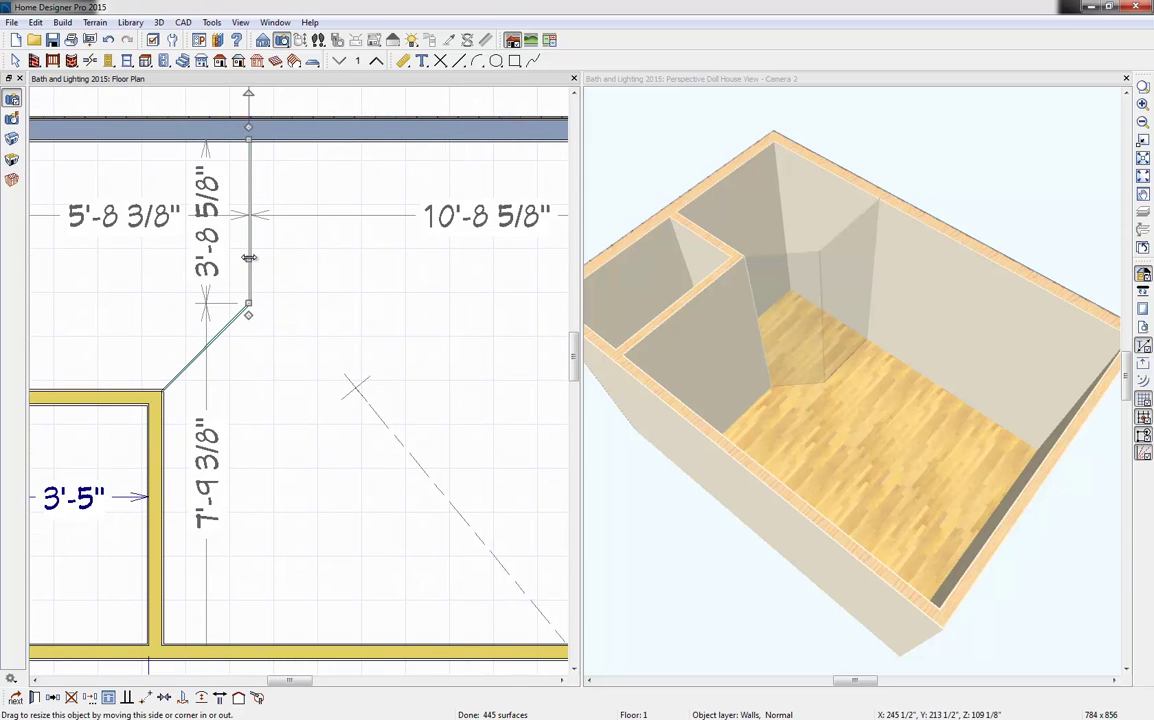
{"action": "left_click_drag", "start_coordinate": [249, 258], "coordinate": [288, 260]}
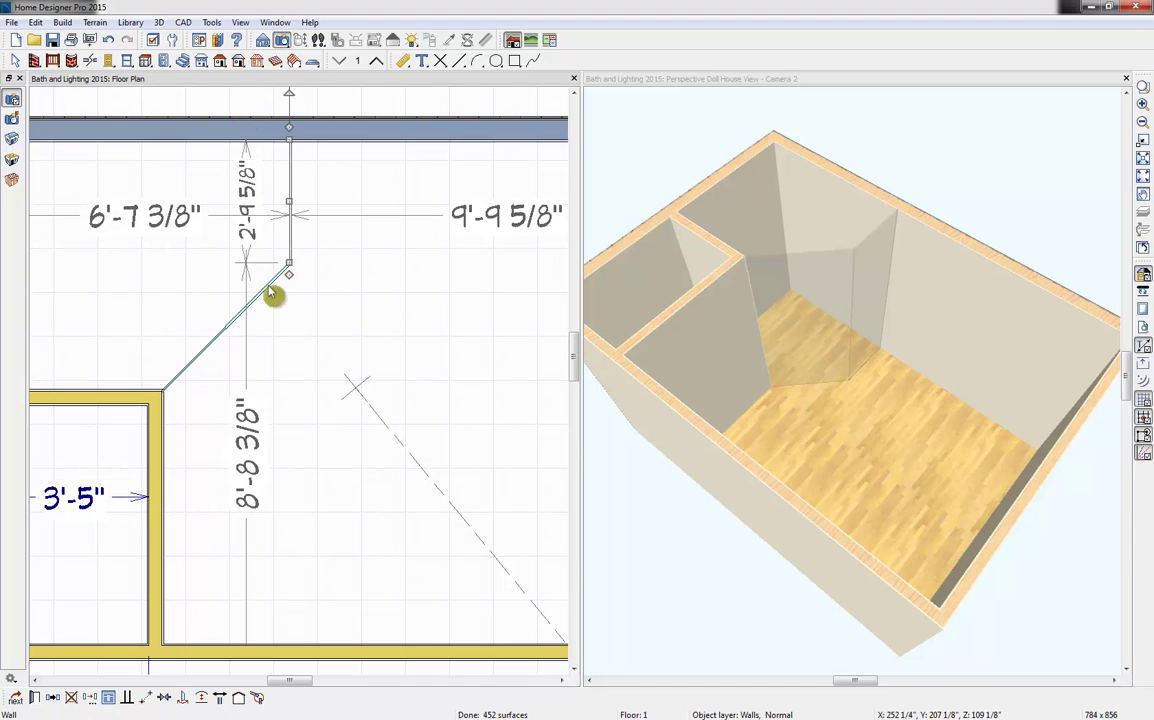
Set the angled glass wall's length to 36 inches, keeping its end at the small room's corner fixed.
{"action": "left_click", "coordinate": [294, 268]}
{"action": "left_click", "coordinate": [280, 272]}
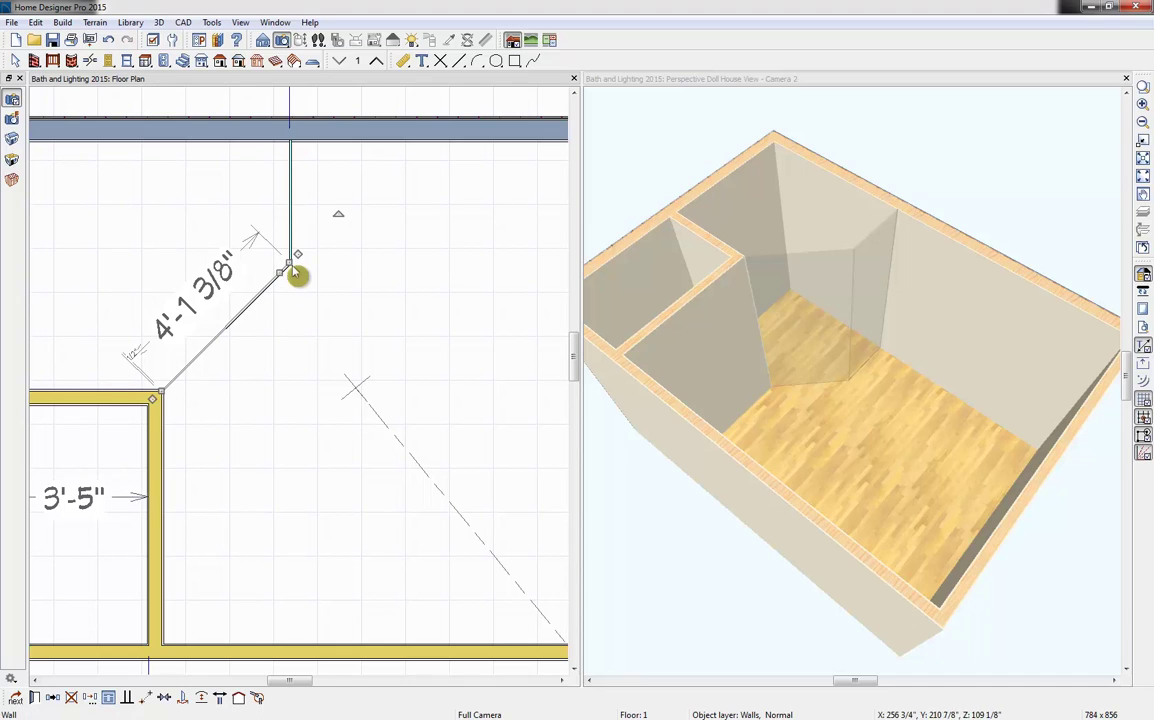
{"action": "left_click", "coordinate": [207, 271]}
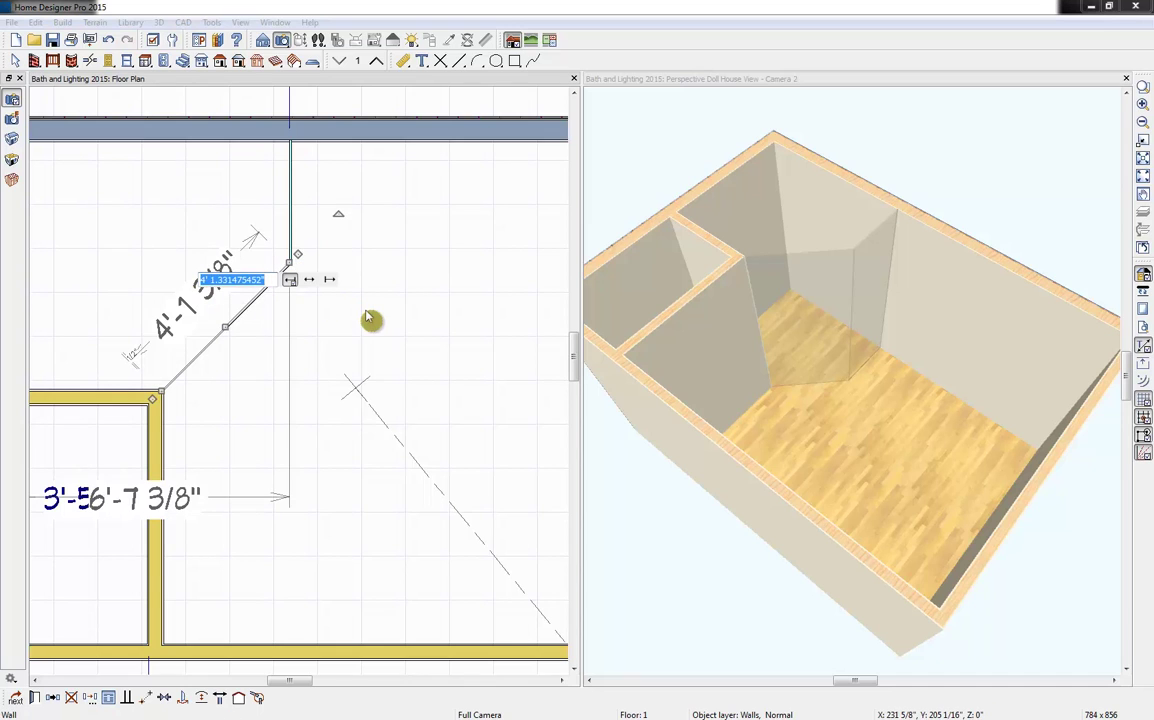
{"action": "type", "text": "36"}
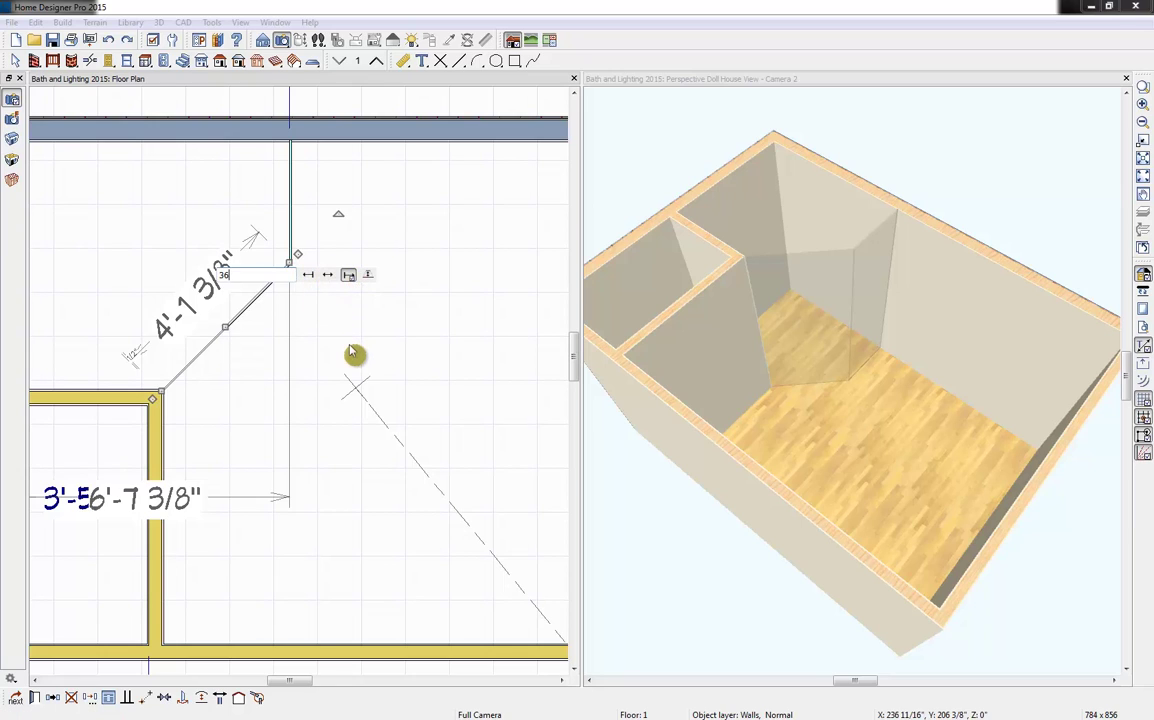
{"action": "key", "text": "Return"}
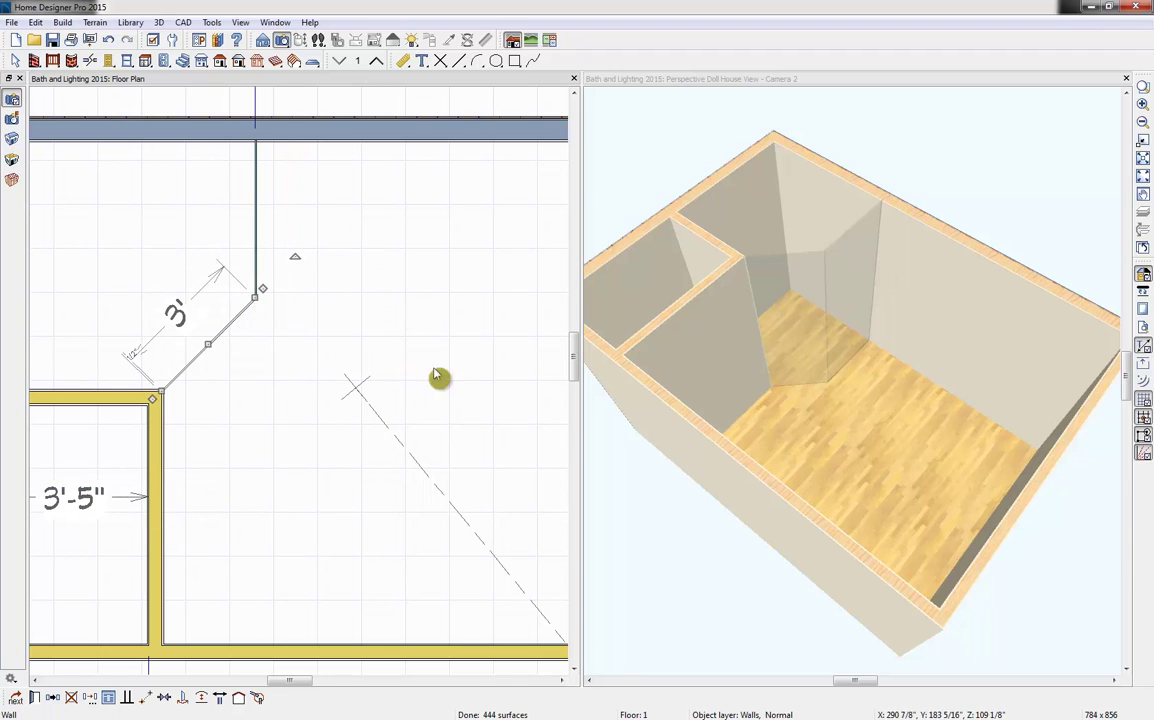
Delete all the dimension lines around and inside the plan, agreeing to turn Auto Refresh Dimensions off.
{"action": "scroll", "coordinate": [563, 434], "scroll_direction": "down", "scroll_amount": 1}
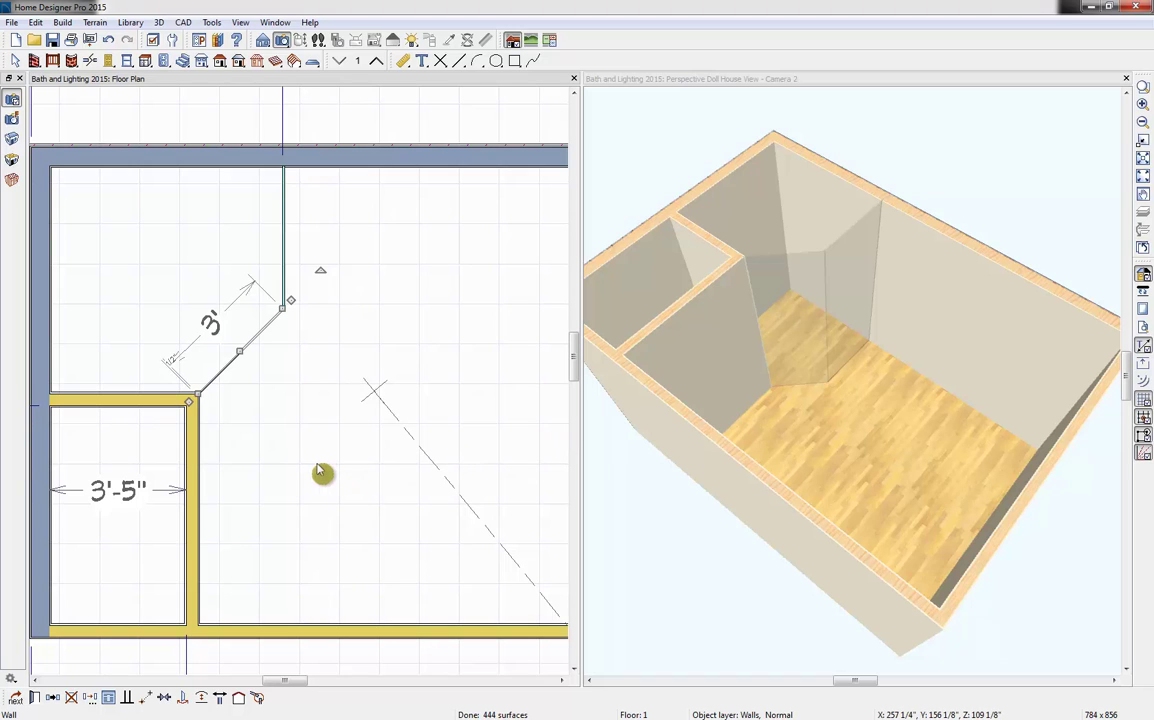
{"action": "scroll", "coordinate": [340, 487], "scroll_direction": "down", "scroll_amount": 1}
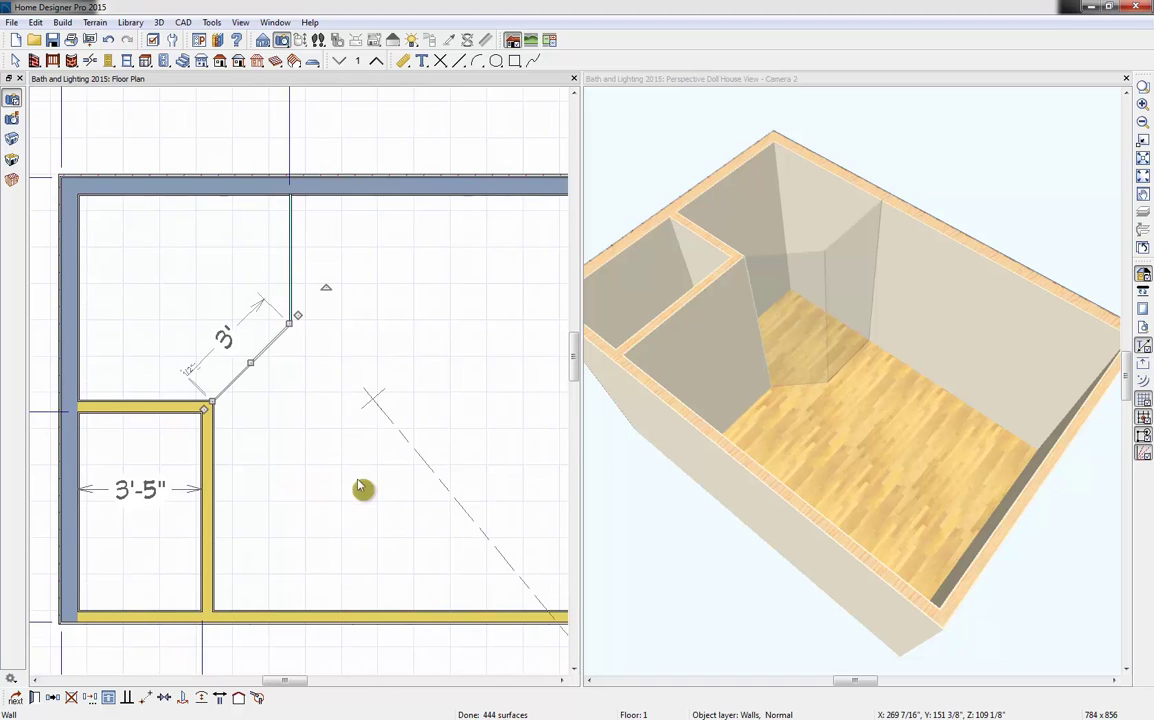
{"action": "scroll", "coordinate": [362, 490], "scroll_direction": "down", "scroll_amount": 3}
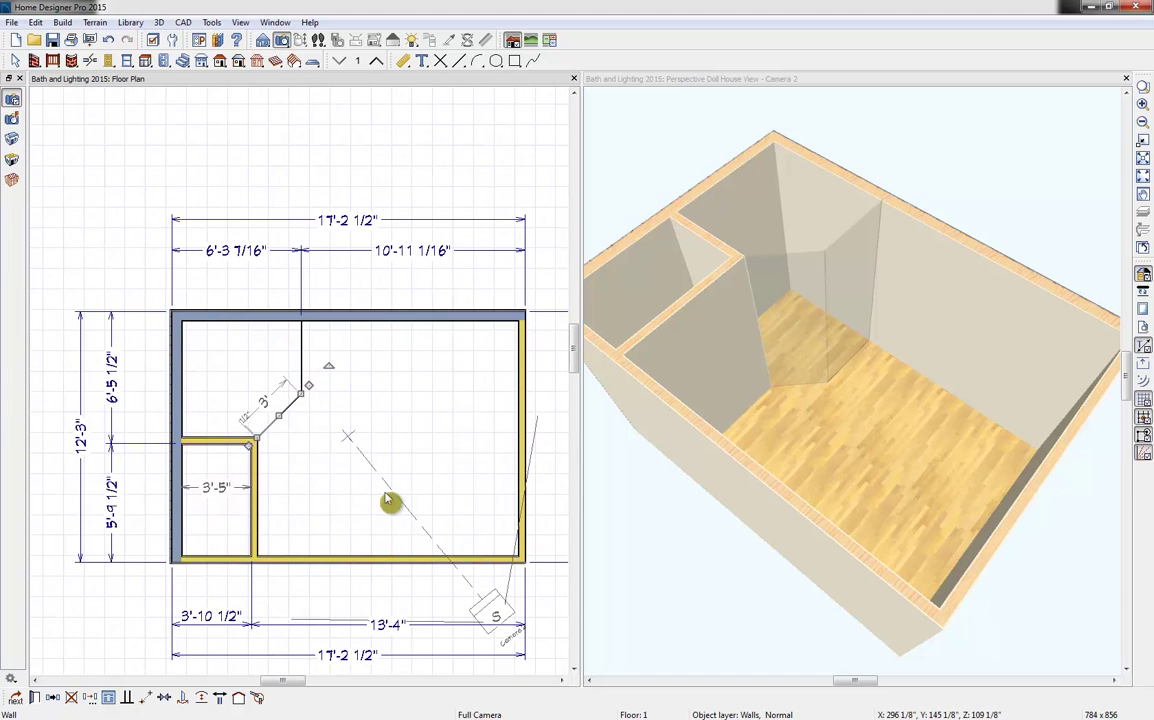
{"action": "scroll", "coordinate": [390, 502], "scroll_direction": "down", "scroll_amount": 1}
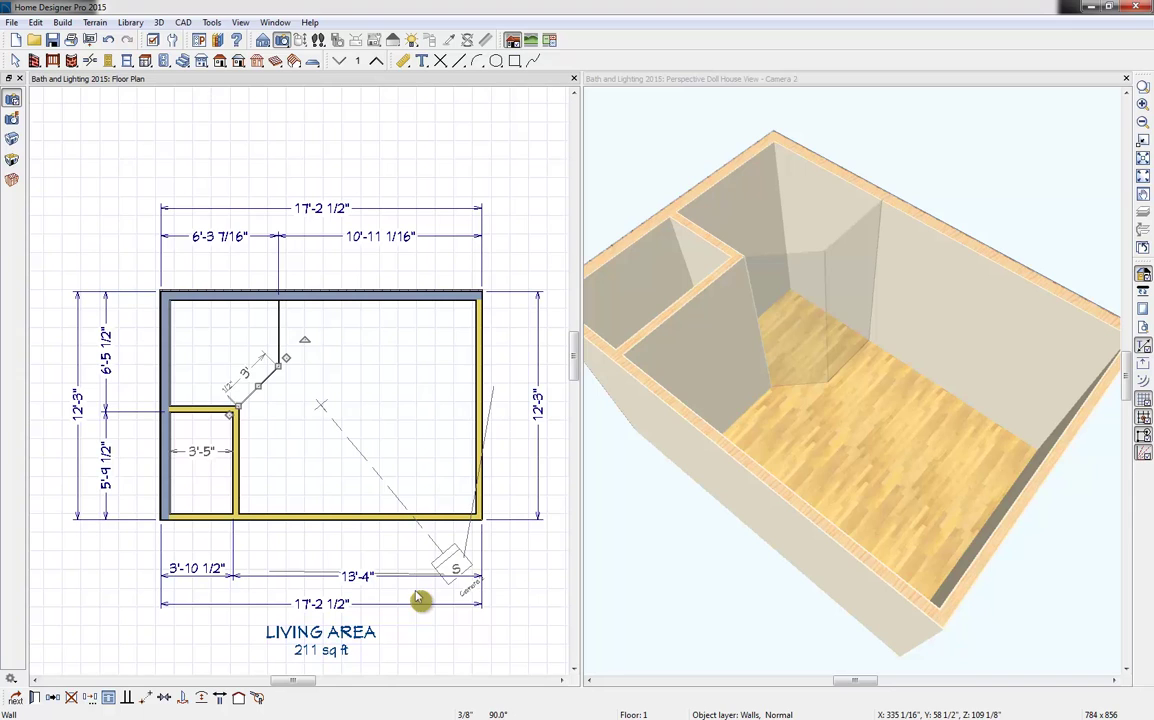
{"action": "left_click", "coordinate": [320, 160]}
{"action": "left_click", "coordinate": [403, 62]}
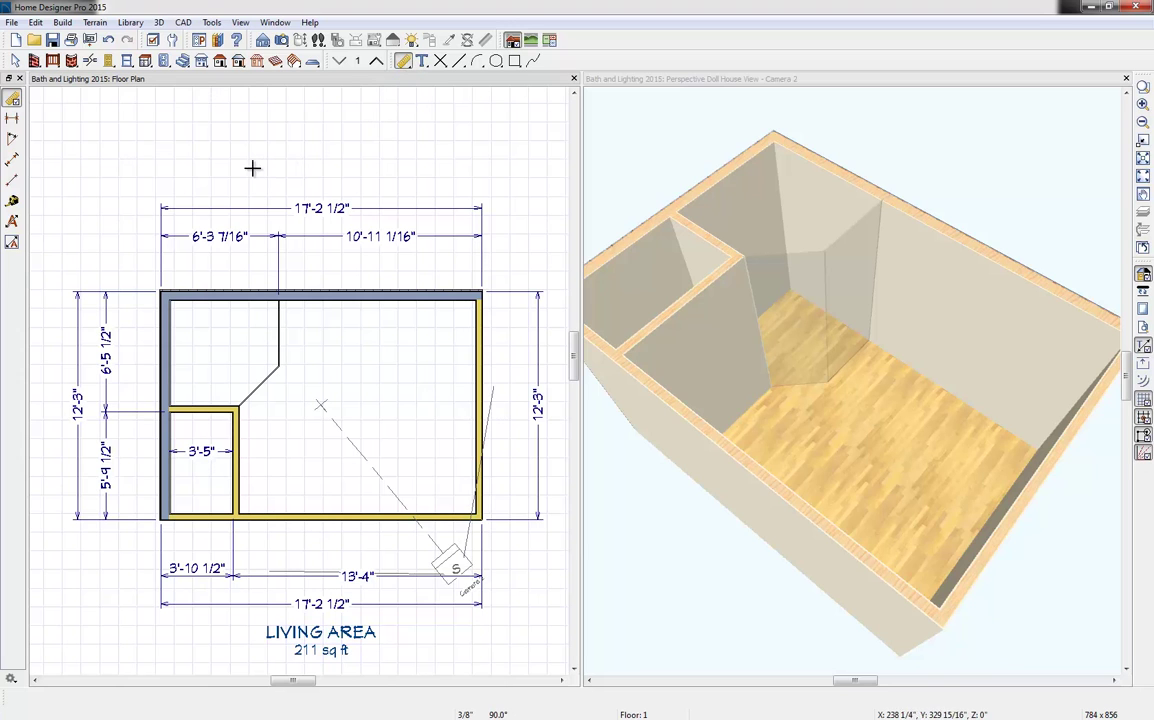
{"action": "left_click_drag", "start_coordinate": [41, 180], "coordinate": [568, 658]}
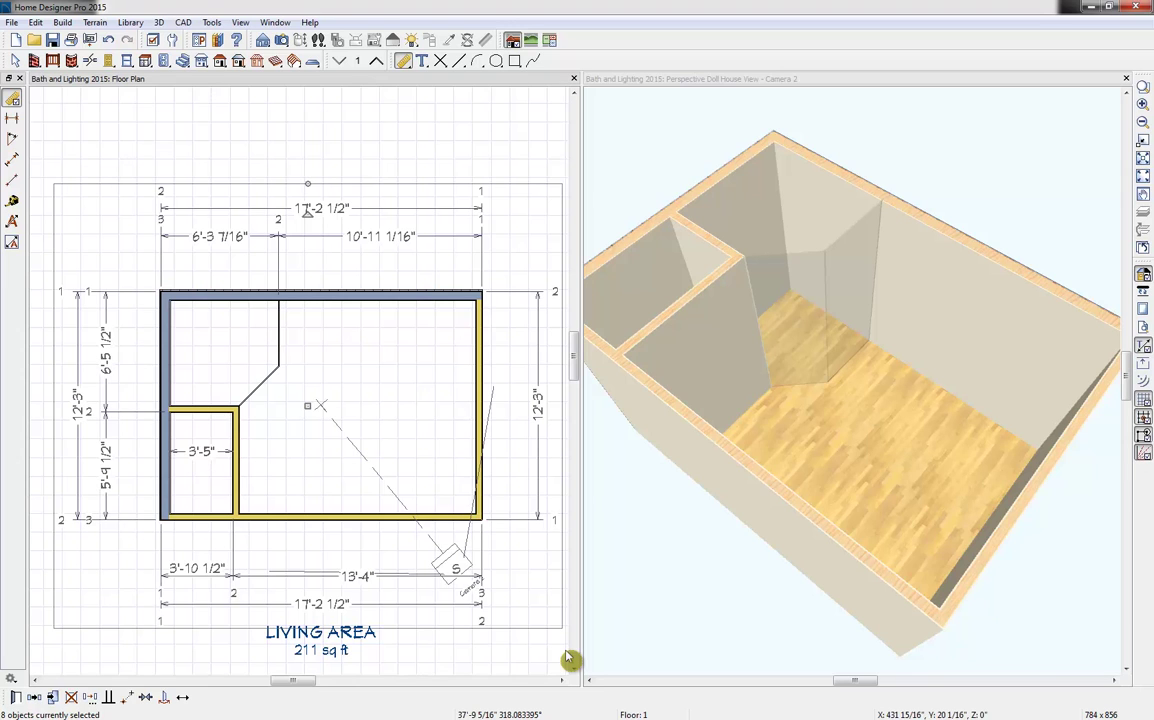
{"action": "key", "text": "Delete"}
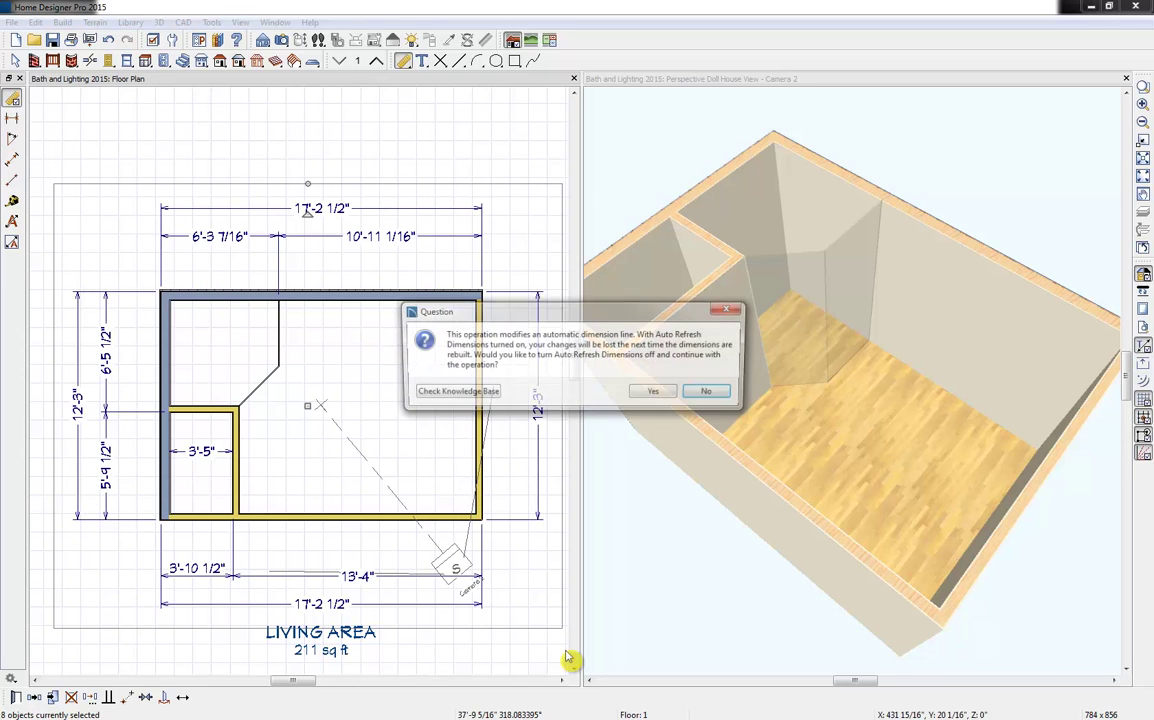
{"action": "left_click", "coordinate": [669, 392]}
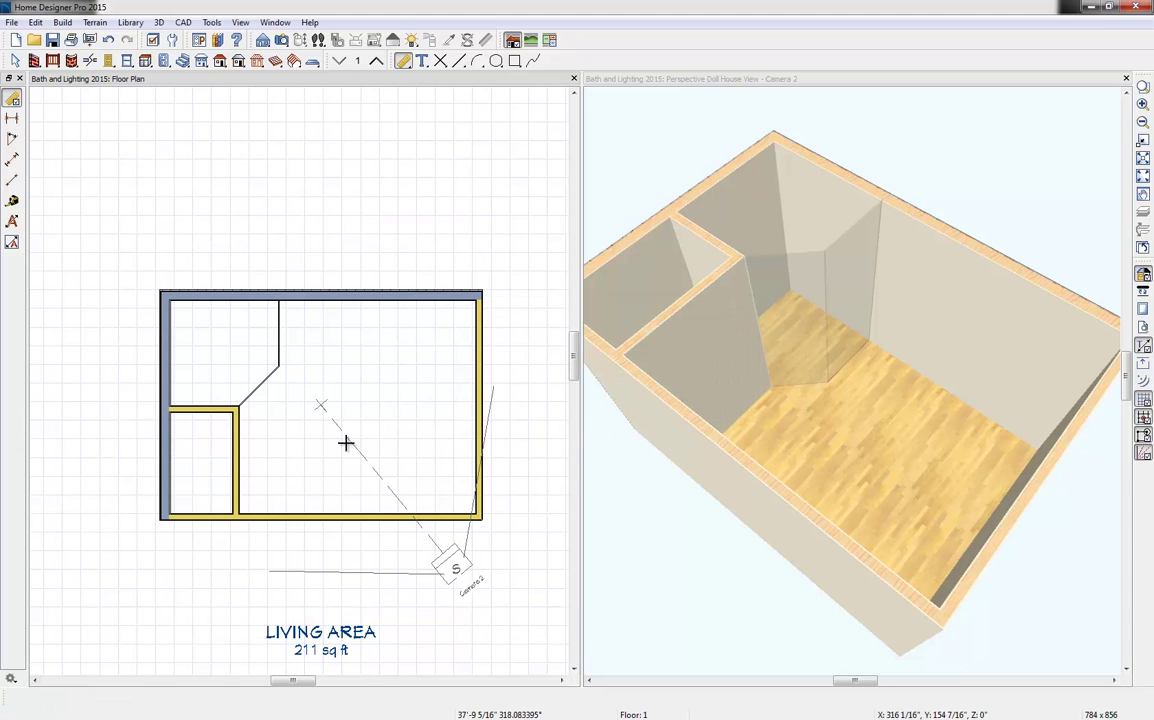
Close the perspective doll house view and frame the whole plan in the floor plan window.
{"action": "scroll", "coordinate": [278, 460], "scroll_direction": "up", "scroll_amount": 3}
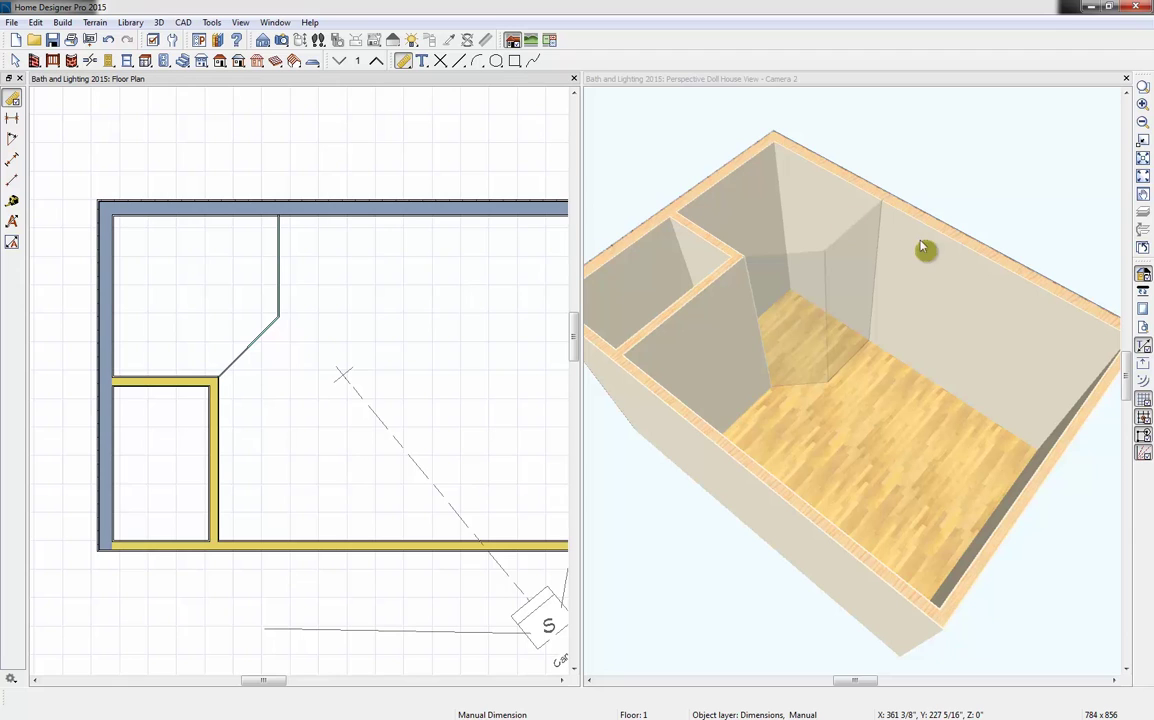
{"action": "left_click", "coordinate": [1126, 79]}
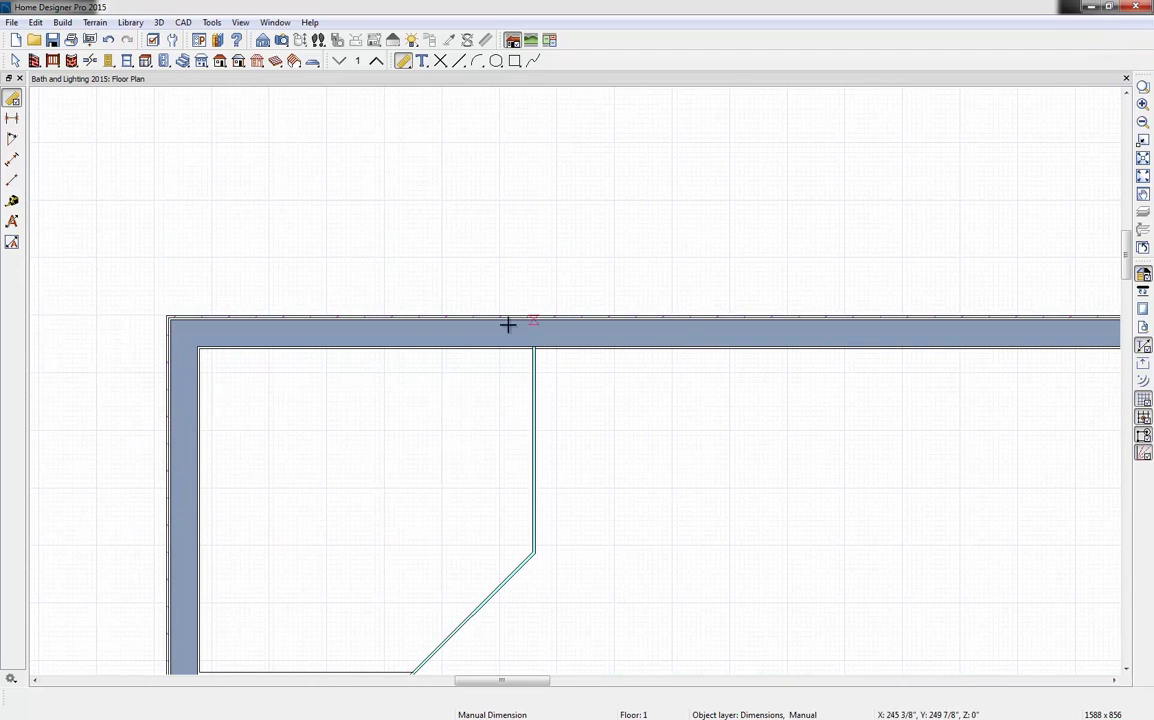
{"action": "scroll", "coordinate": [343, 318], "scroll_direction": "down", "scroll_amount": 3}
{"action": "middle_click_drag", "start_coordinate": [419, 441], "coordinate": [412, 323]}
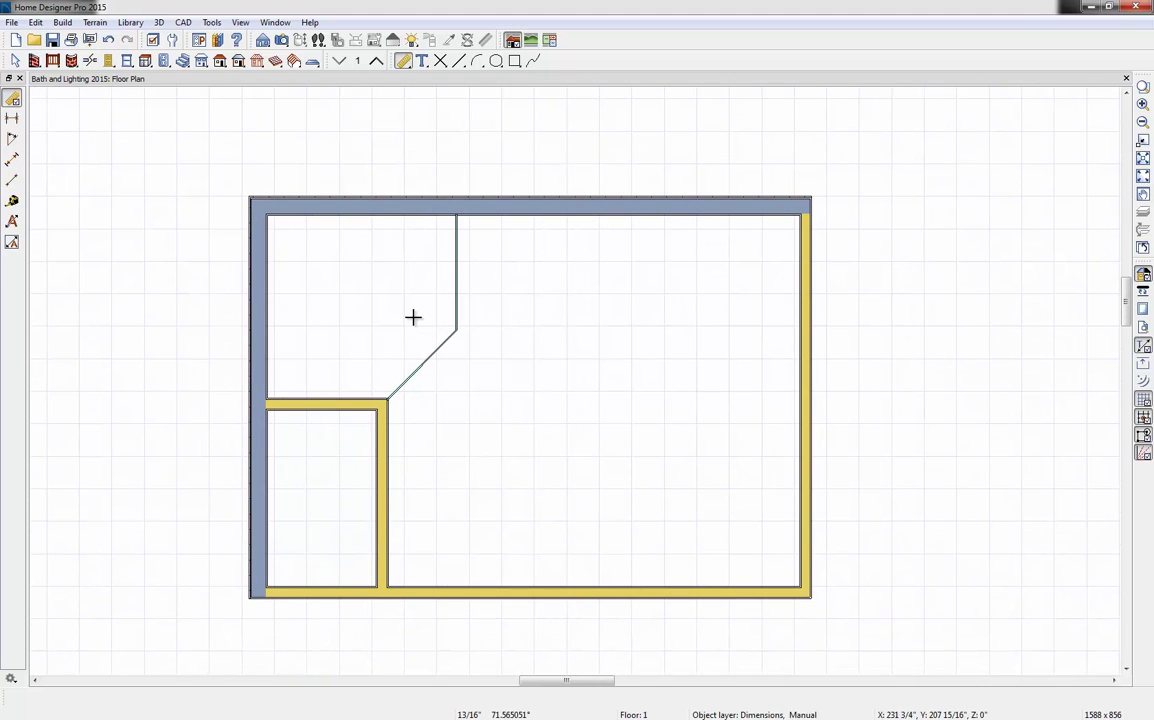
Place a full camera in the main room near the right wall, aimed left towards the glass shower.
{"action": "left_click", "coordinate": [283, 41]}
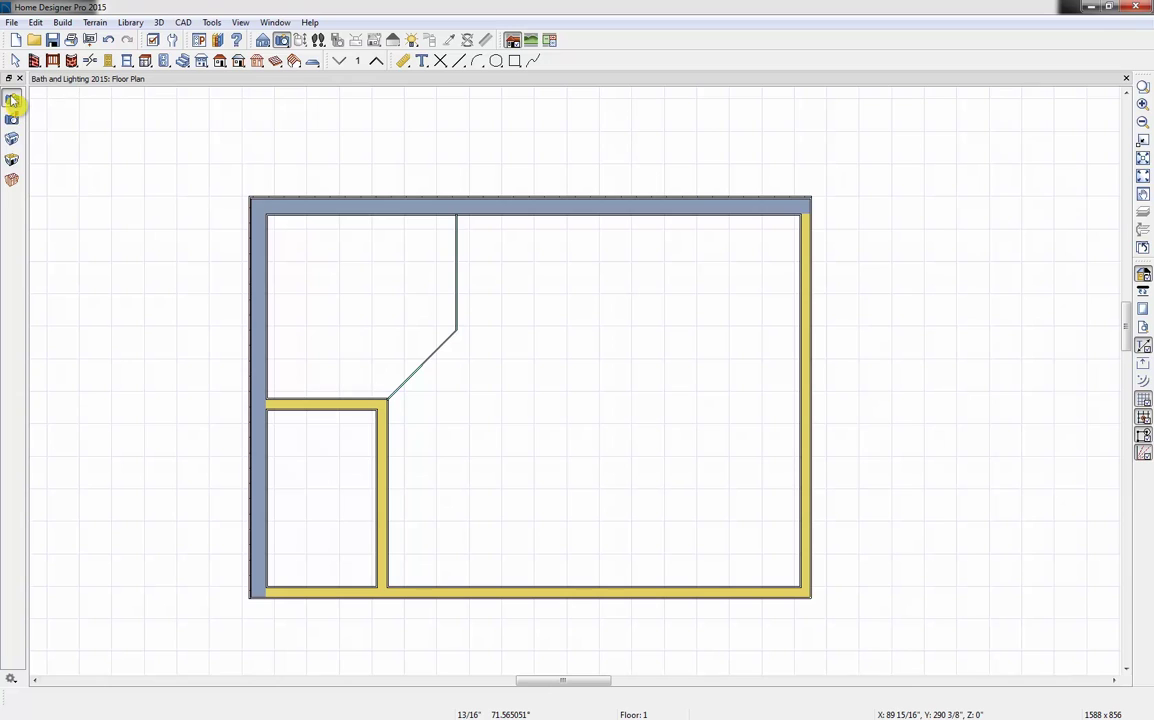
{"action": "left_click", "coordinate": [12, 99]}
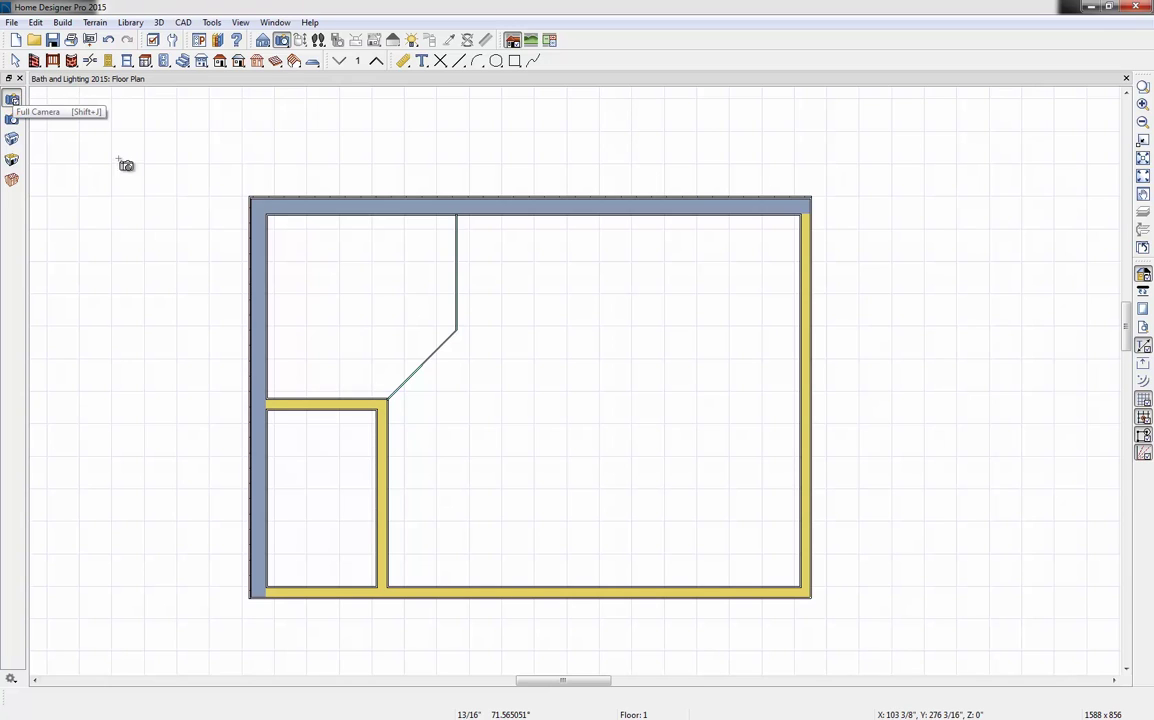
{"action": "left_click_drag", "start_coordinate": [775, 450], "coordinate": [702, 437]}
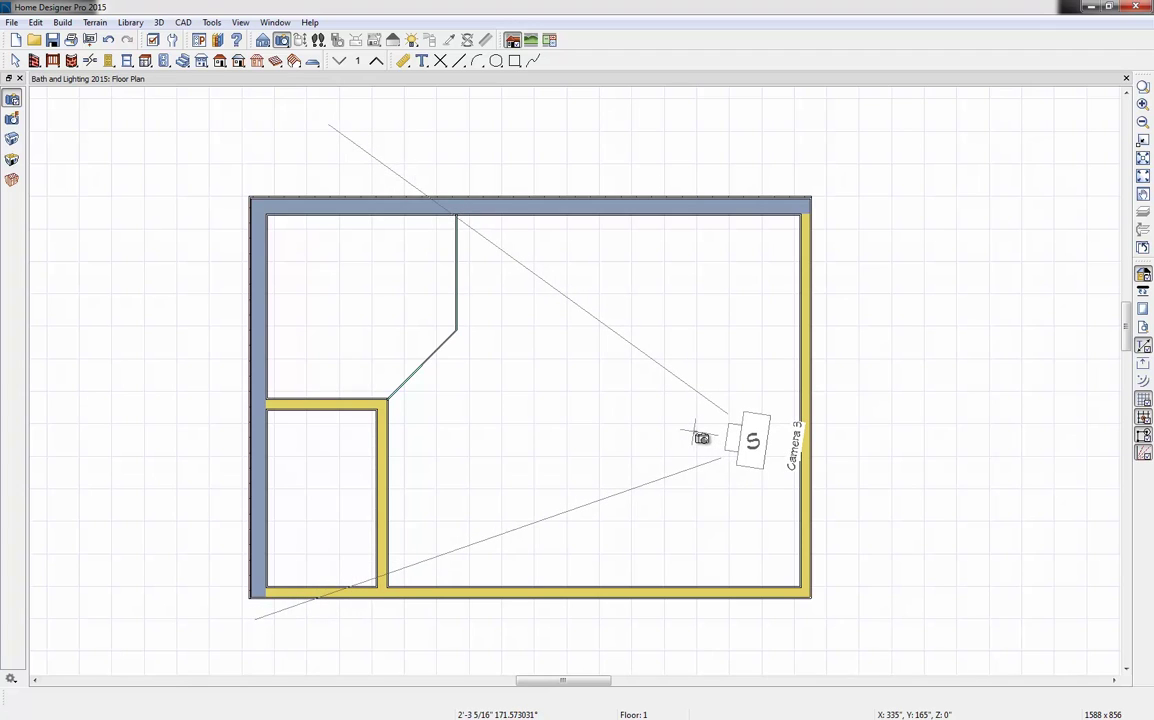
Open the placed camera's view, add a pocket door to the small room's wall facing the main room, and display it open.
{"action": "left_click_drag", "start_coordinate": [702, 437], "coordinate": [702, 437]}
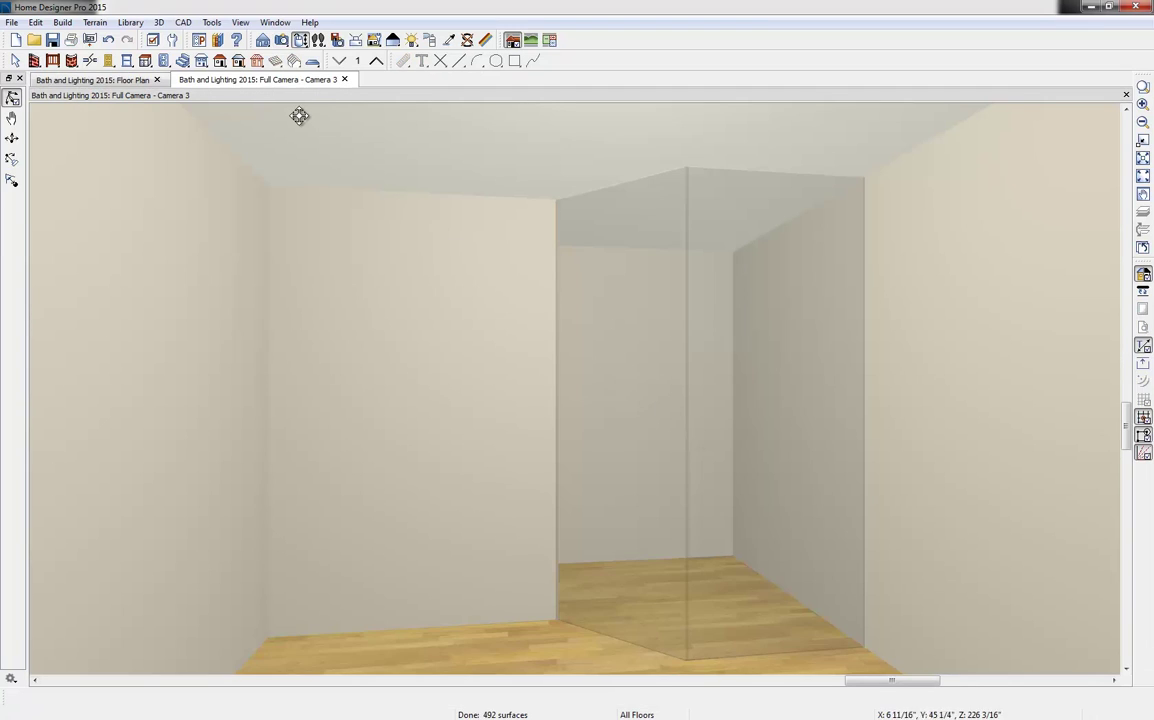
{"action": "left_click", "coordinate": [111, 63]}
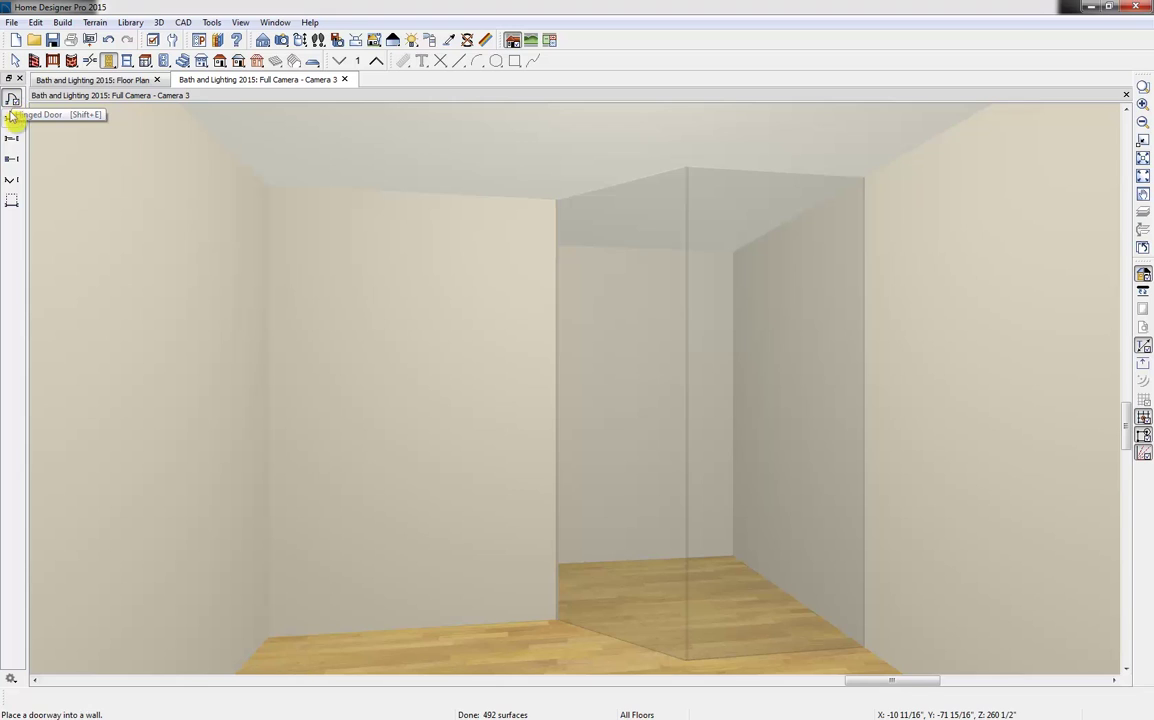
{"action": "left_click", "coordinate": [11, 100]}
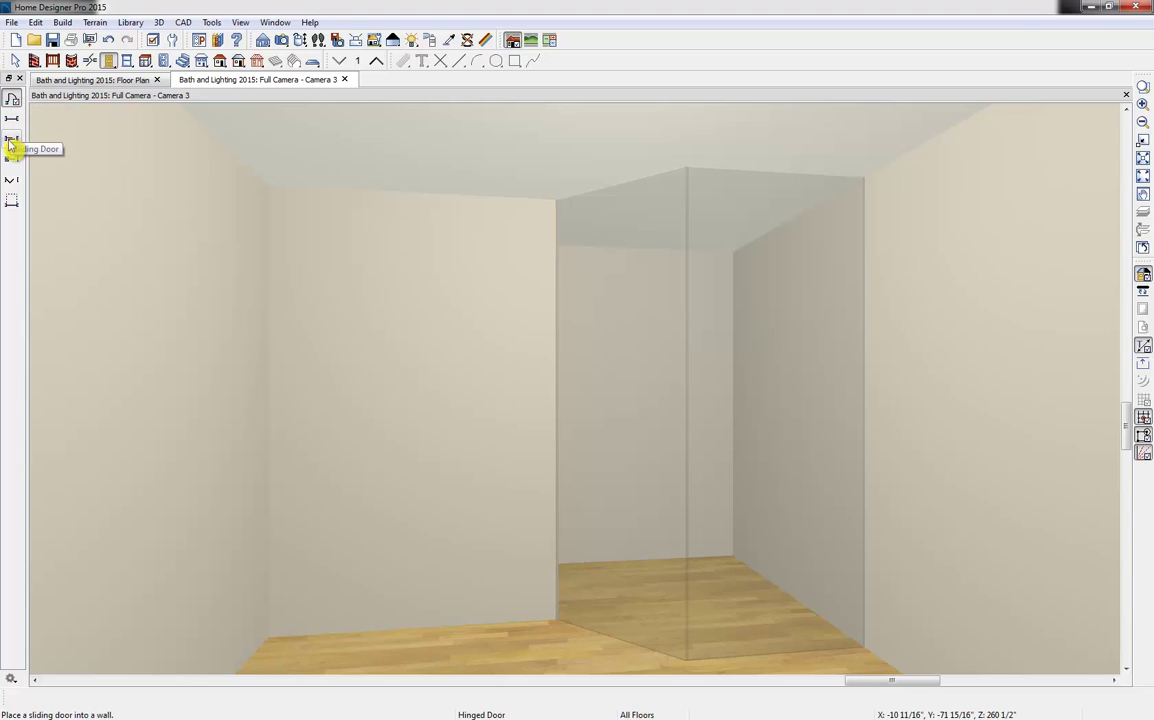
{"action": "left_click", "coordinate": [11, 160]}
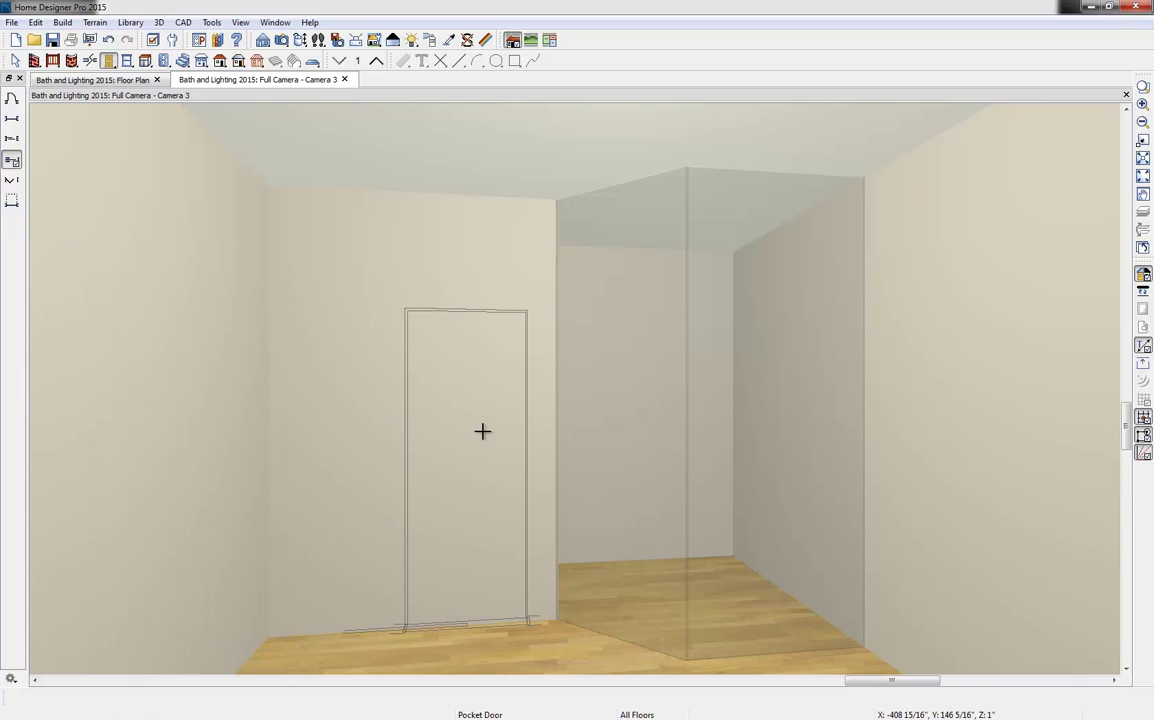
{"action": "left_click", "coordinate": [483, 431]}
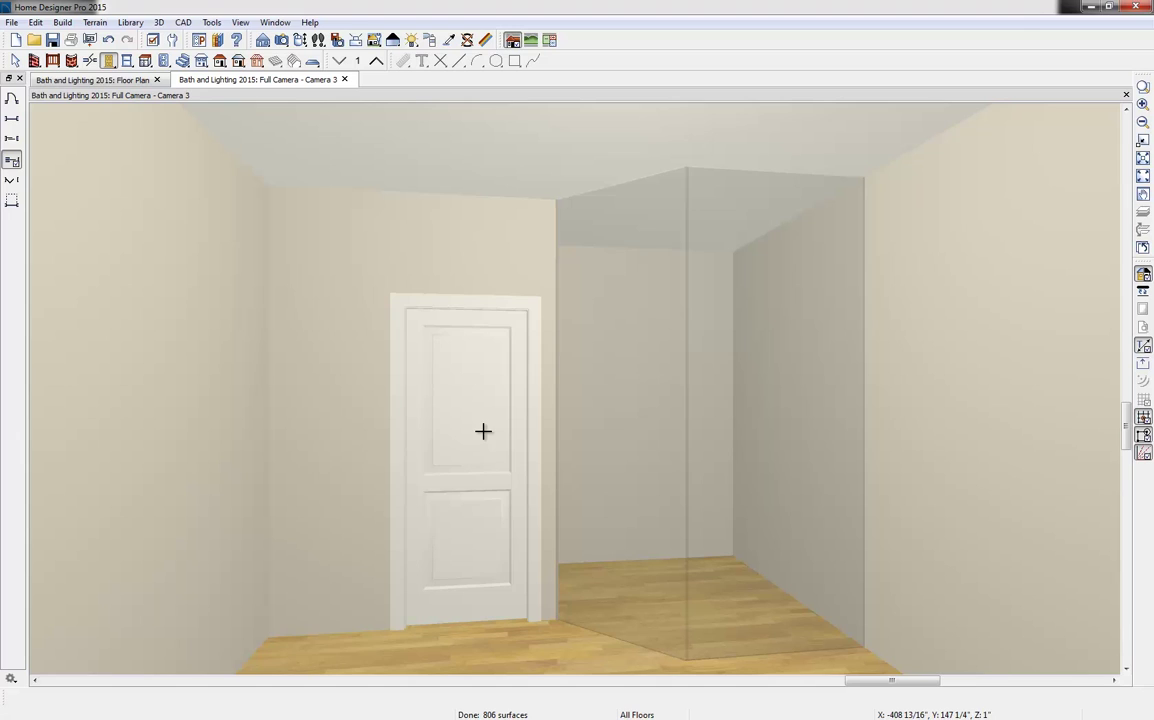
{"action": "left_click", "coordinate": [486, 432]}
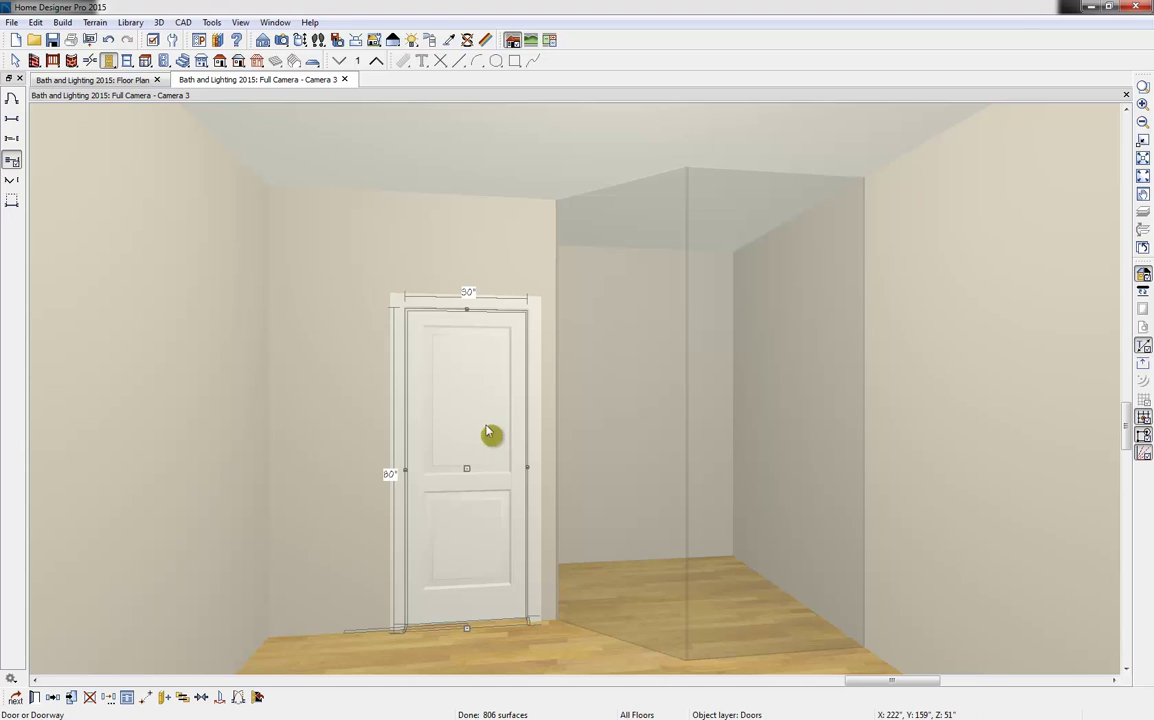
{"action": "left_click", "coordinate": [257, 698]}
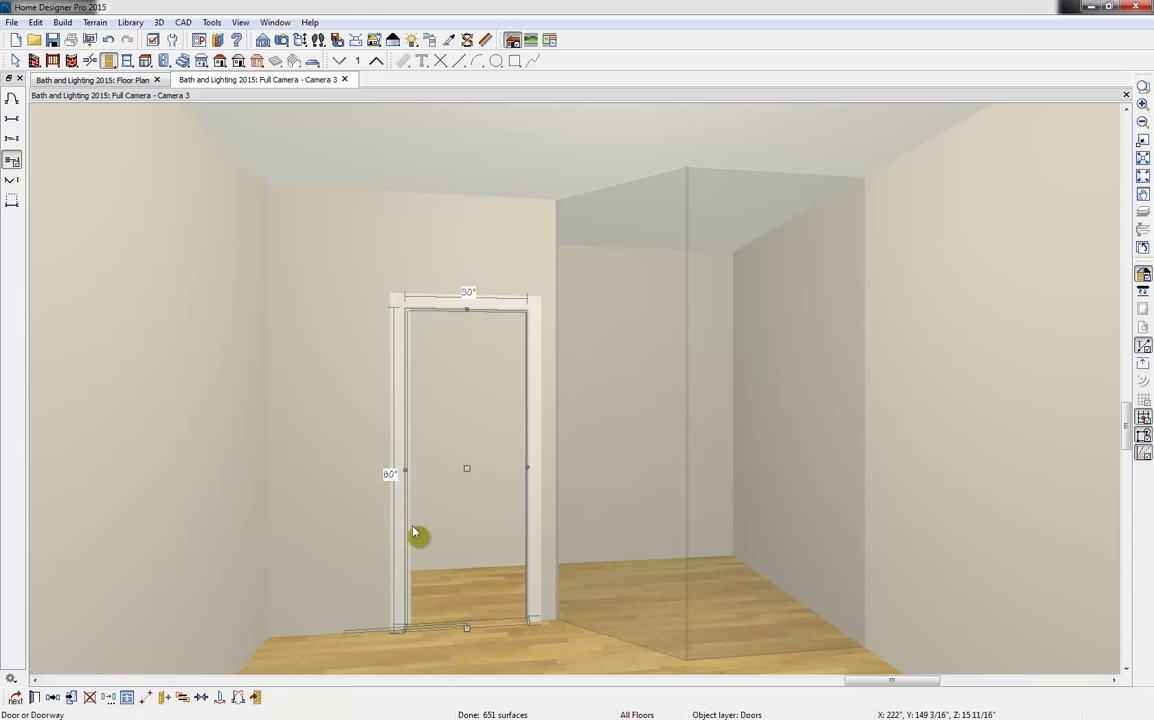
Place a hinged door in the angled glass wall and set its door style to Slab.
{"action": "left_click", "coordinate": [13, 99]}
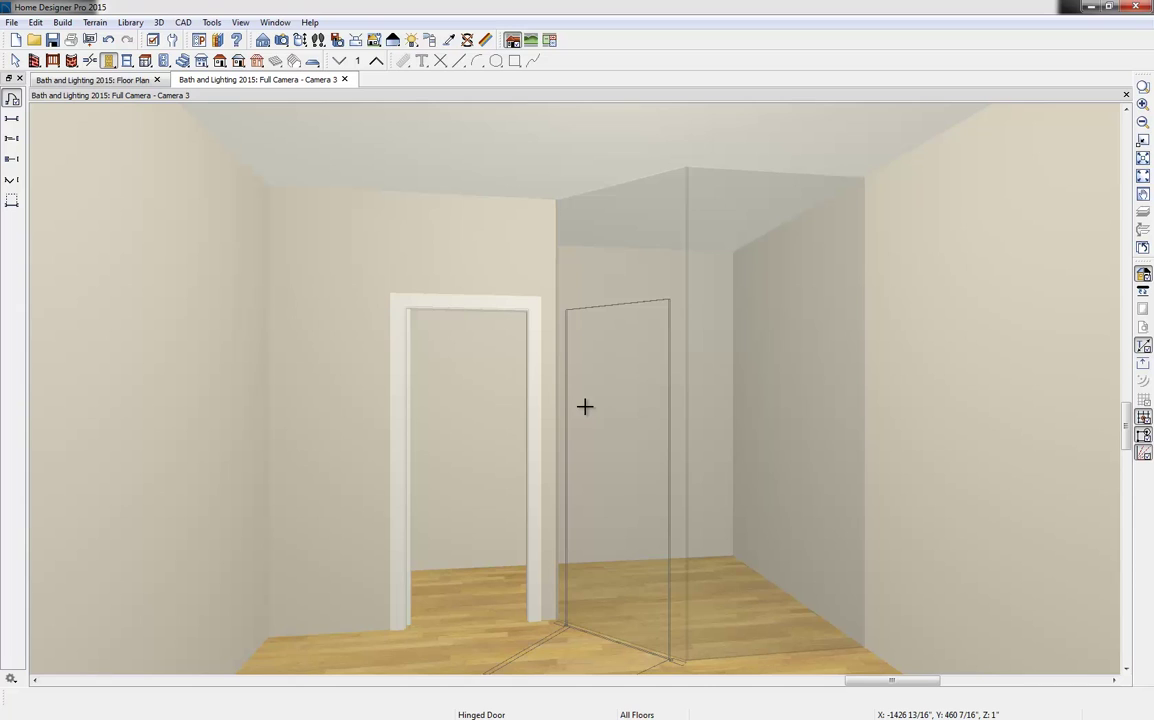
{"action": "left_click", "coordinate": [585, 406]}
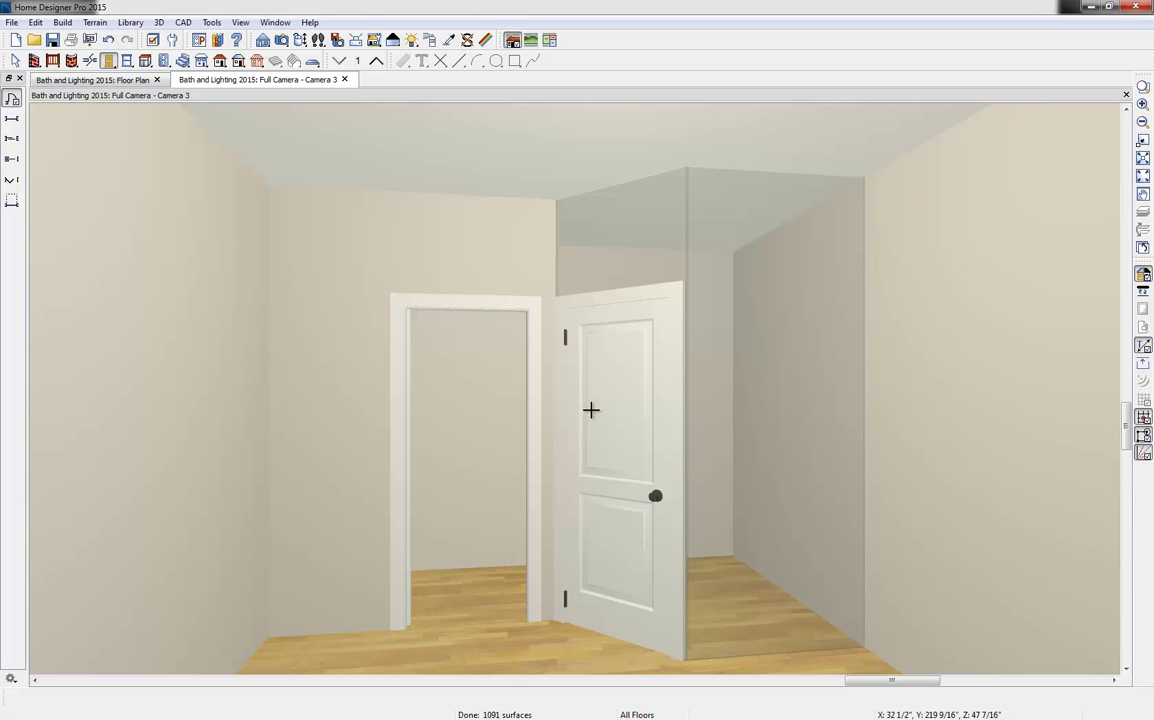
{"action": "key", "text": "space"}
{"action": "left_click", "coordinate": [618, 347]}
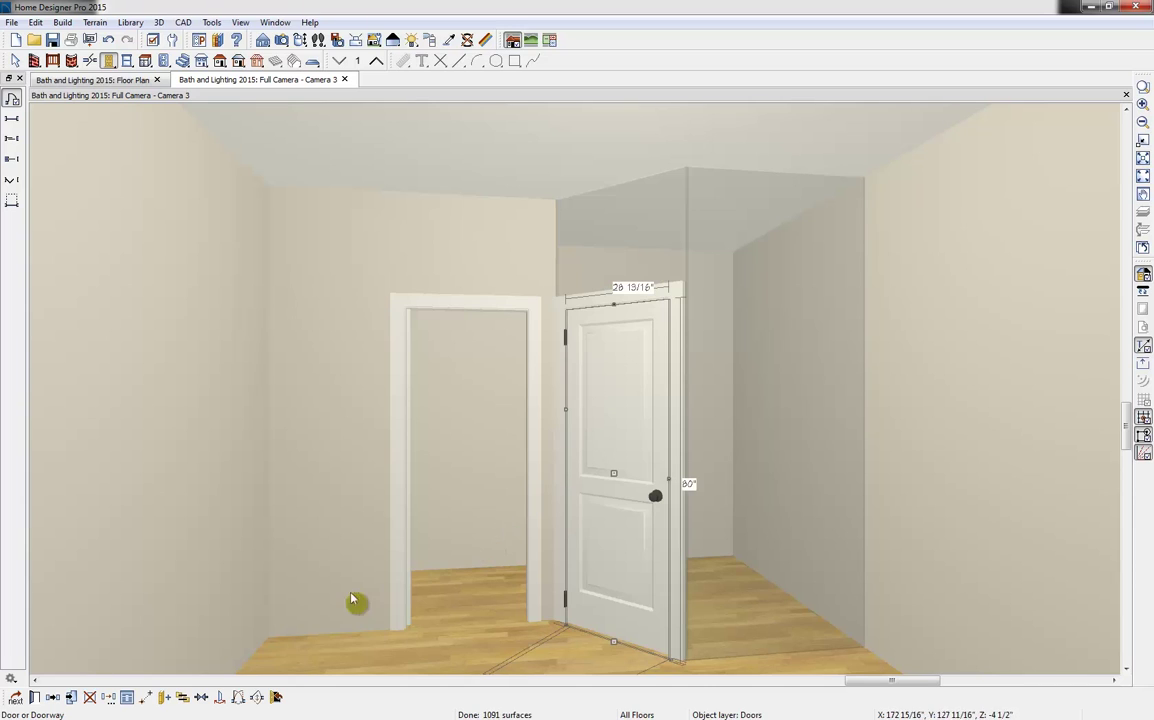
{"action": "left_click", "coordinate": [35, 698]}
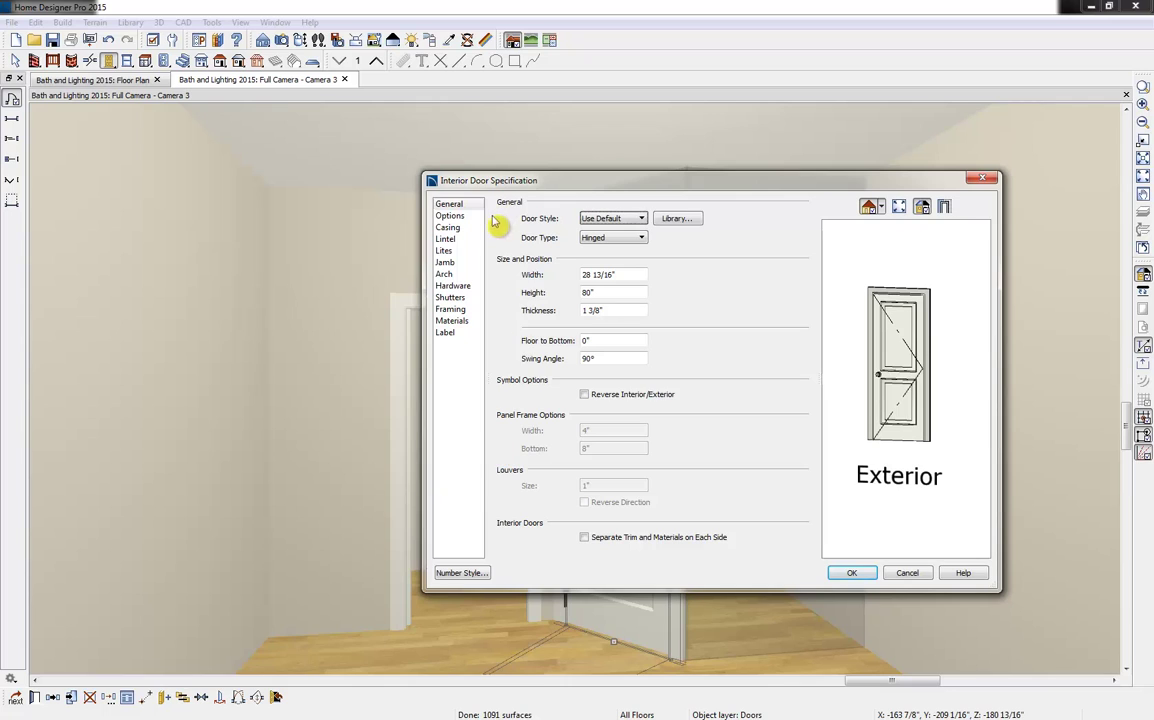
{"action": "left_click", "coordinate": [605, 219]}
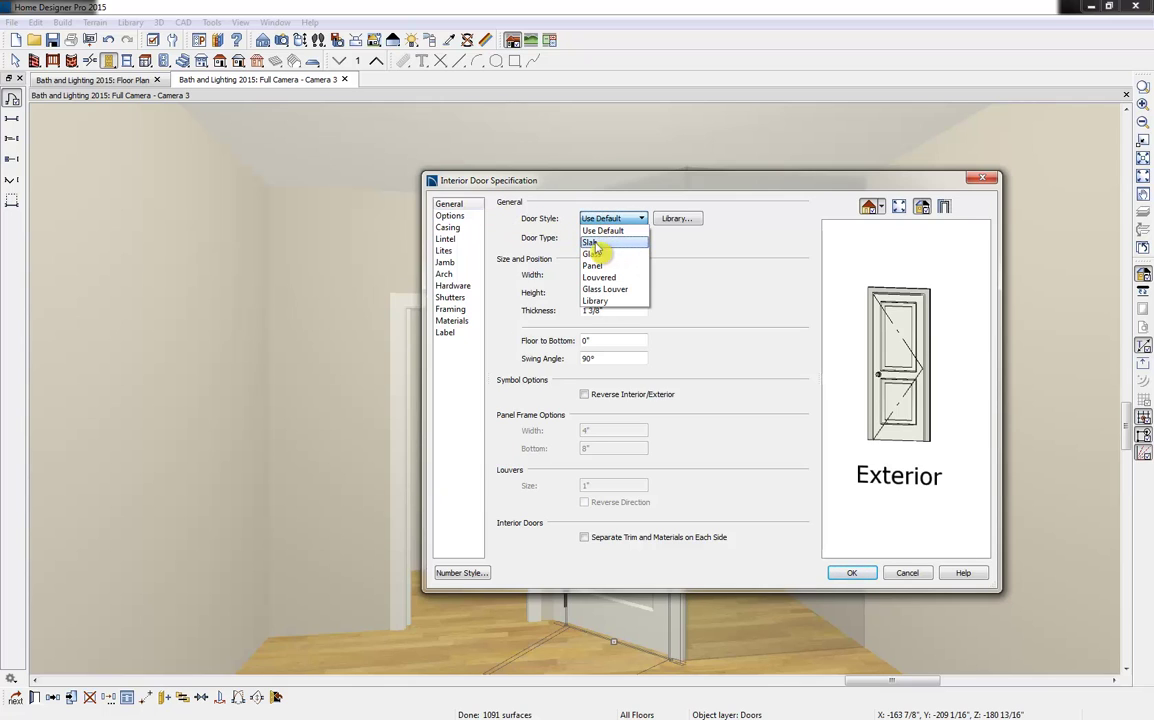
{"action": "left_click", "coordinate": [592, 243]}
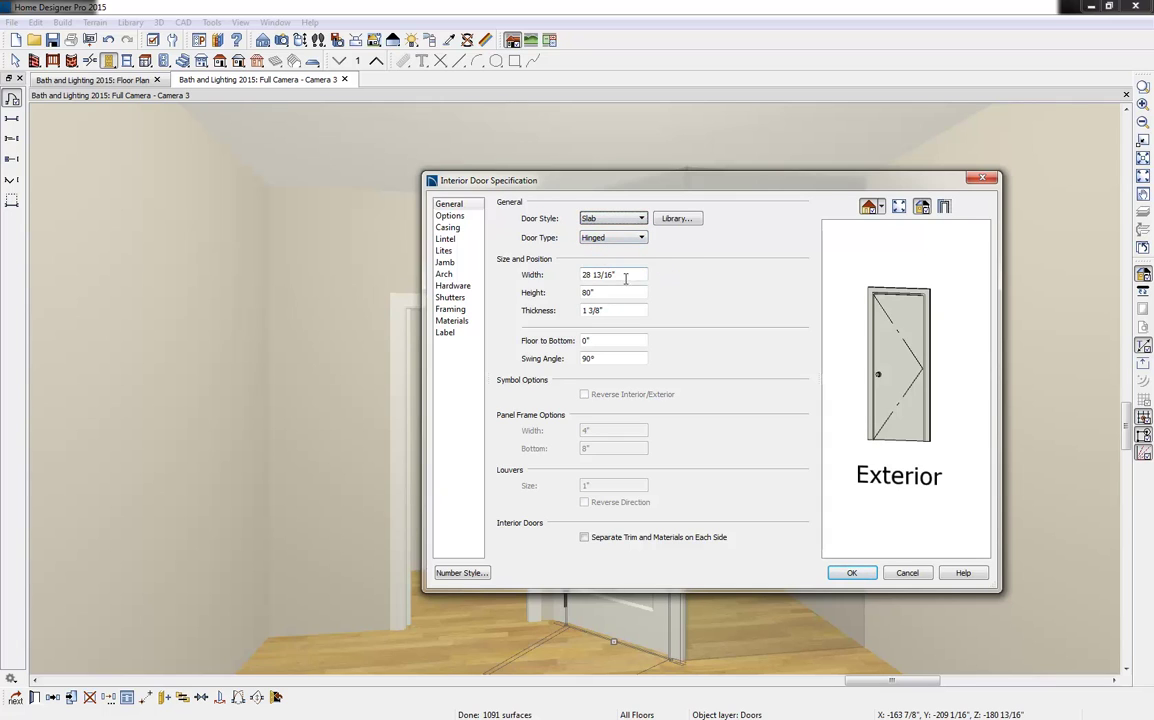
Make the shower door swing both directions and turn off its interior casing and its sill/threshold.
{"action": "left_click", "coordinate": [451, 218]}
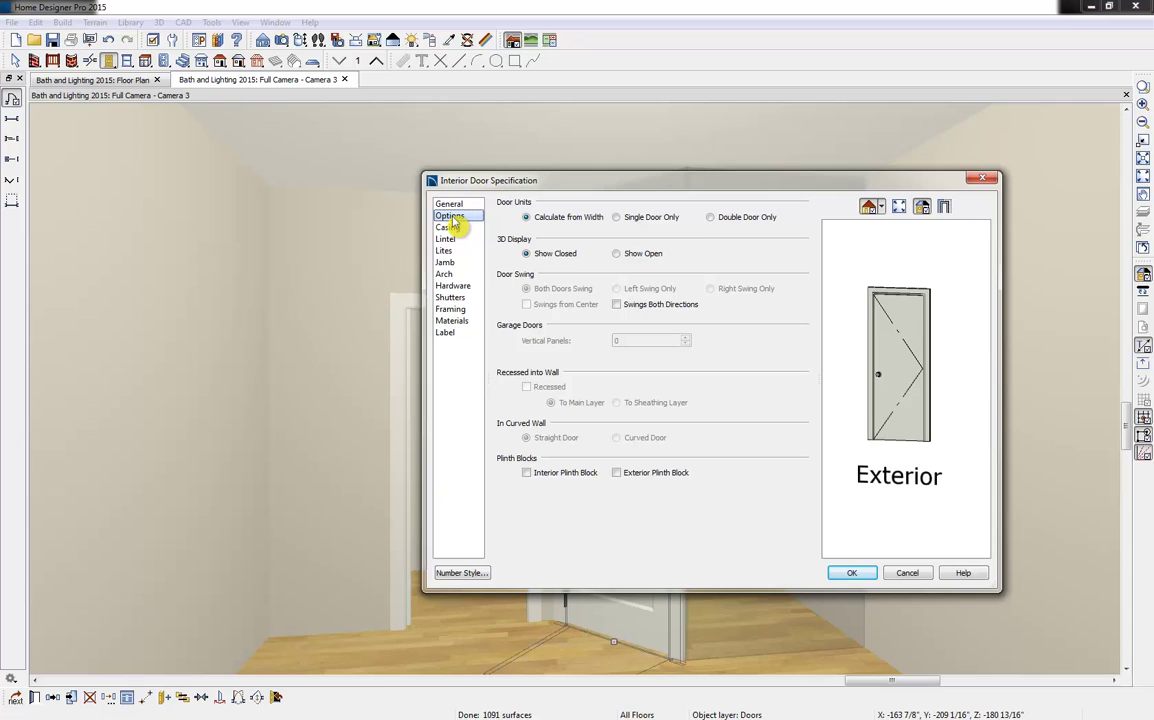
{"action": "left_click", "coordinate": [615, 304]}
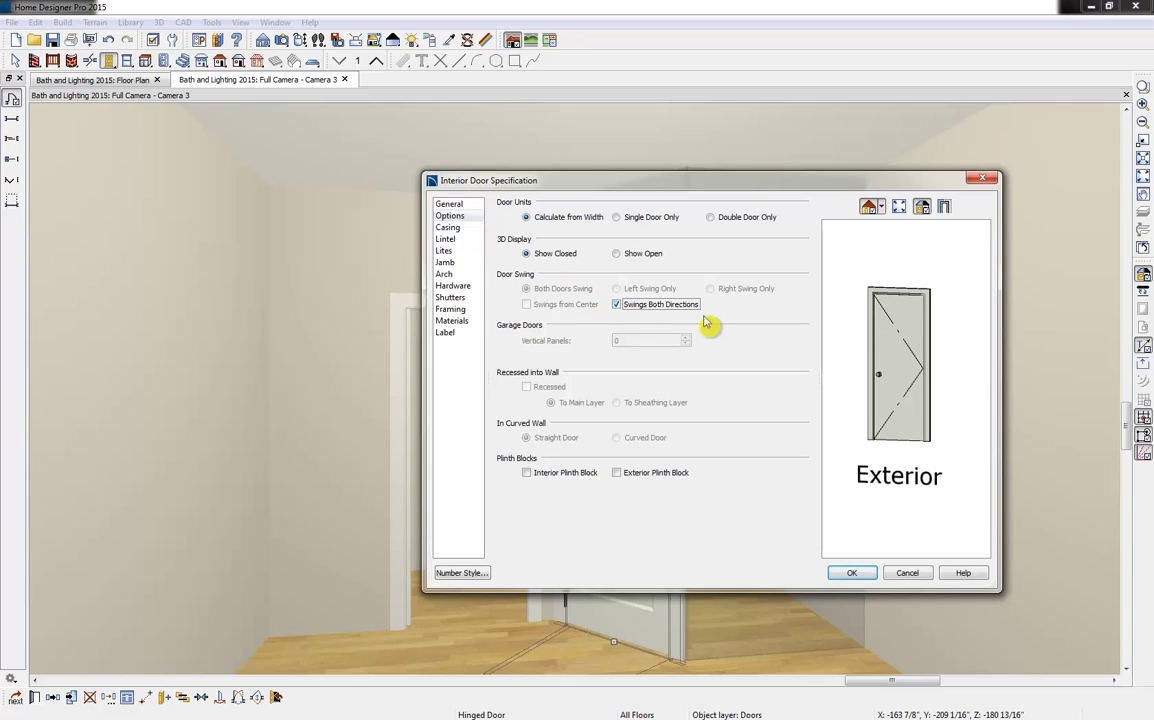
{"action": "left_click", "coordinate": [448, 228]}
{"action": "left_click", "coordinate": [502, 204]}
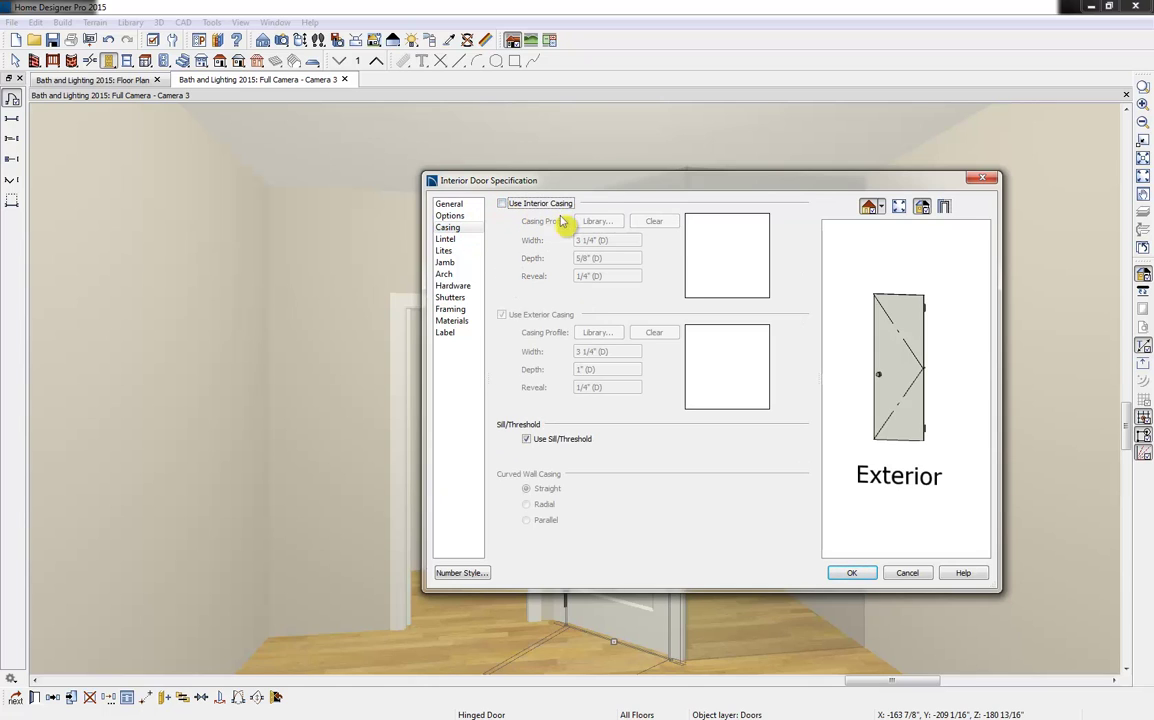
{"action": "left_click", "coordinate": [527, 441]}
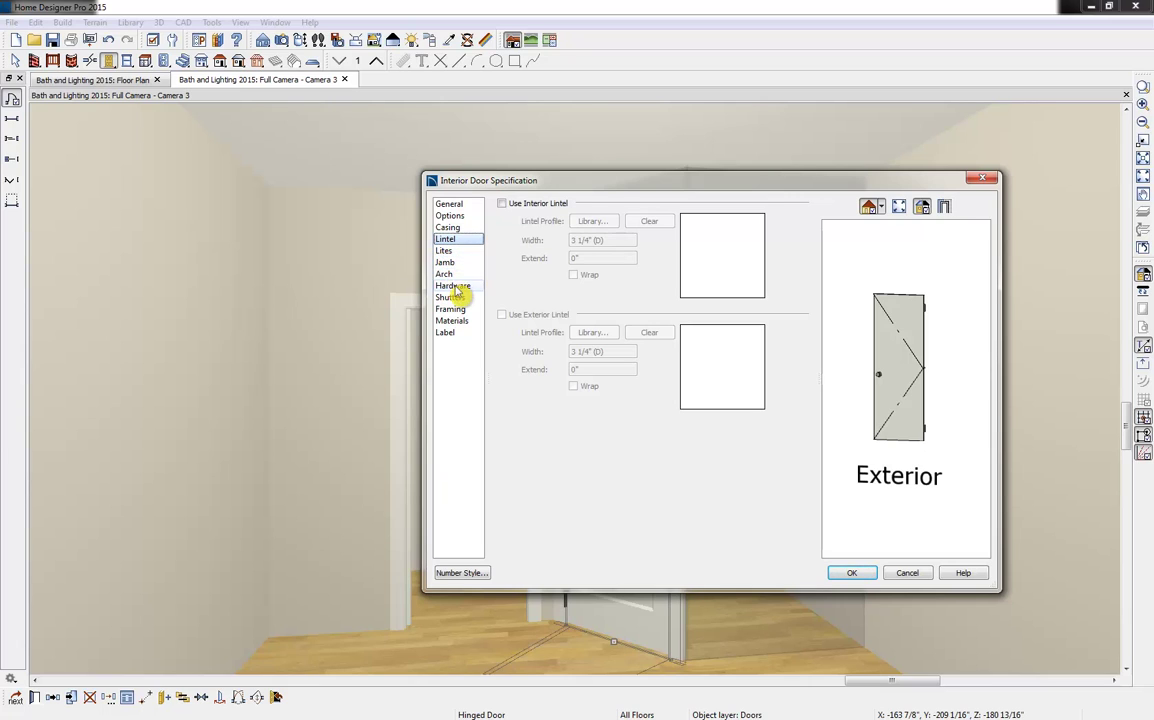
Give the shower door Pull Handle hardware on both interior and exterior, and apply the door specification.
{"action": "left_click", "coordinate": [456, 287]}
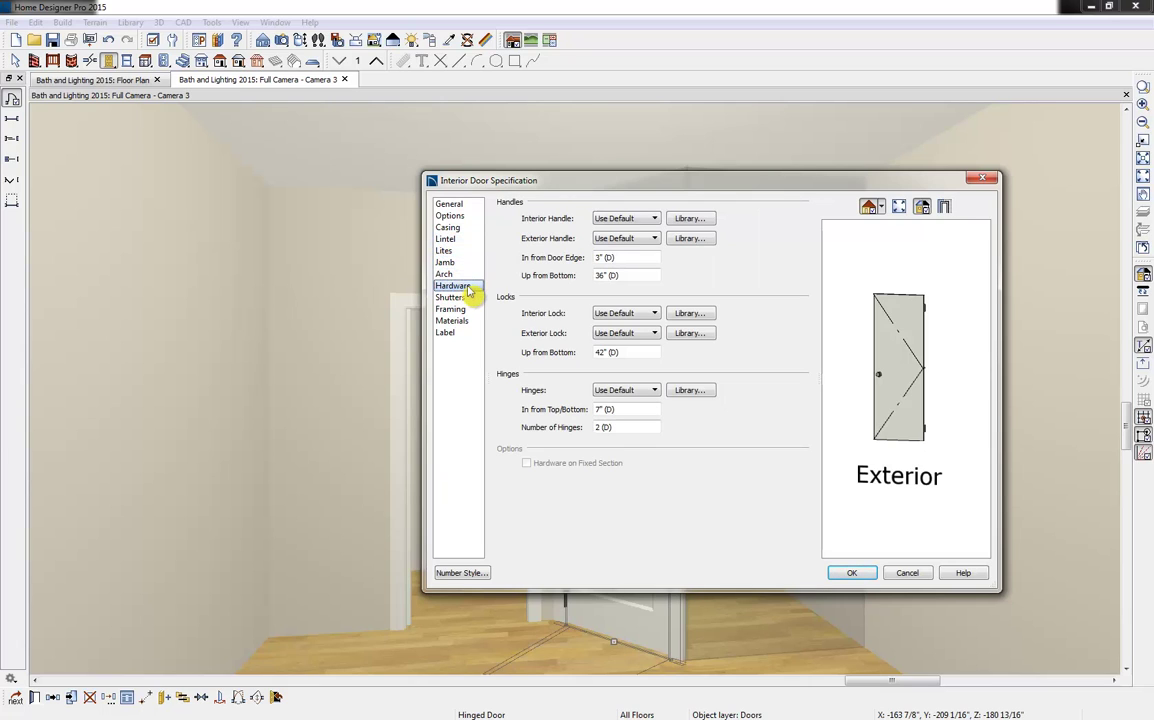
{"action": "left_click", "coordinate": [626, 219]}
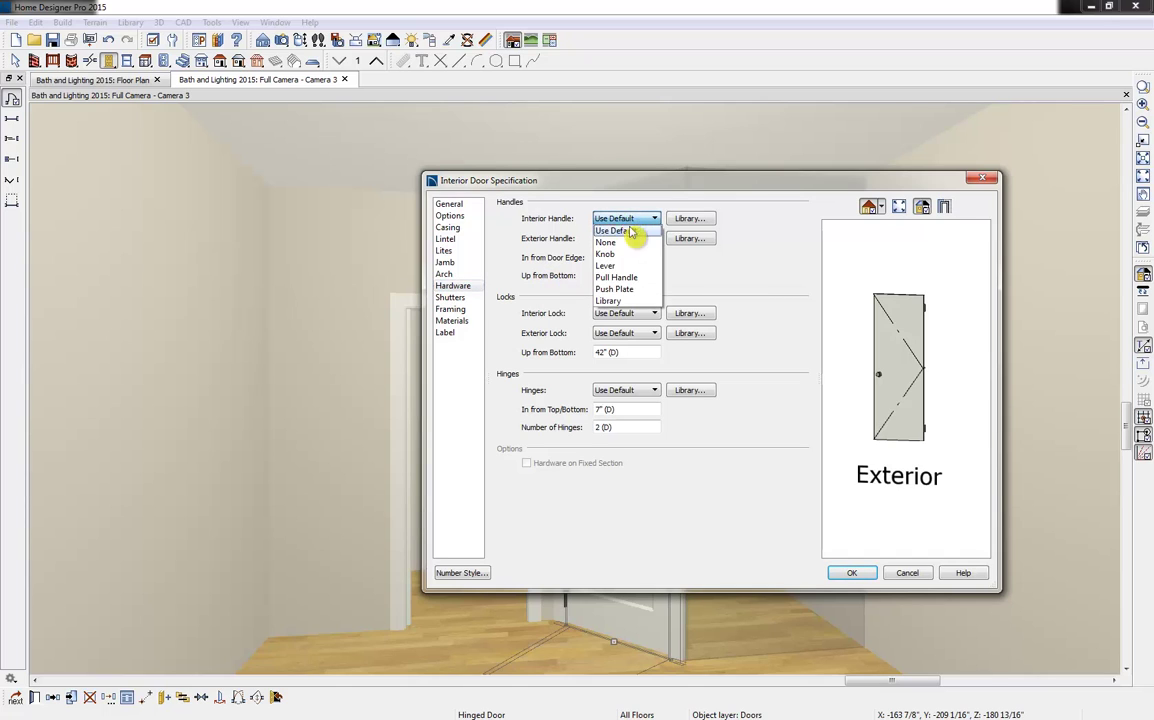
{"action": "left_click", "coordinate": [616, 278]}
{"action": "left_click", "coordinate": [625, 240]}
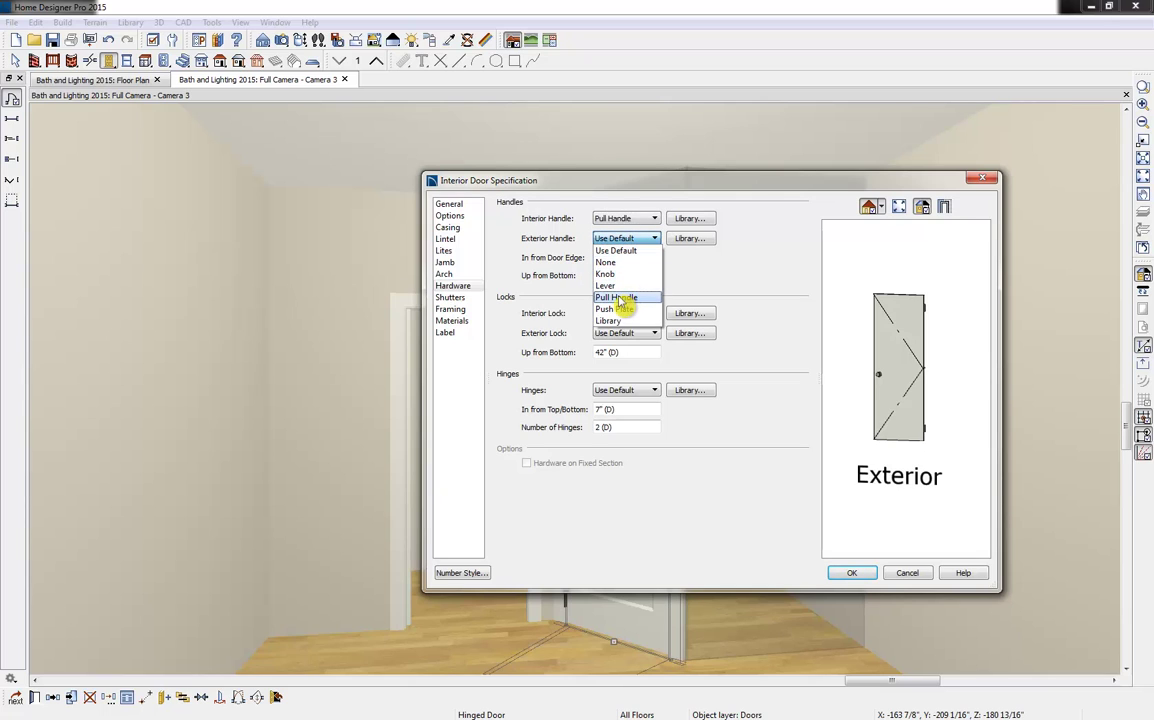
{"action": "left_click", "coordinate": [620, 298]}
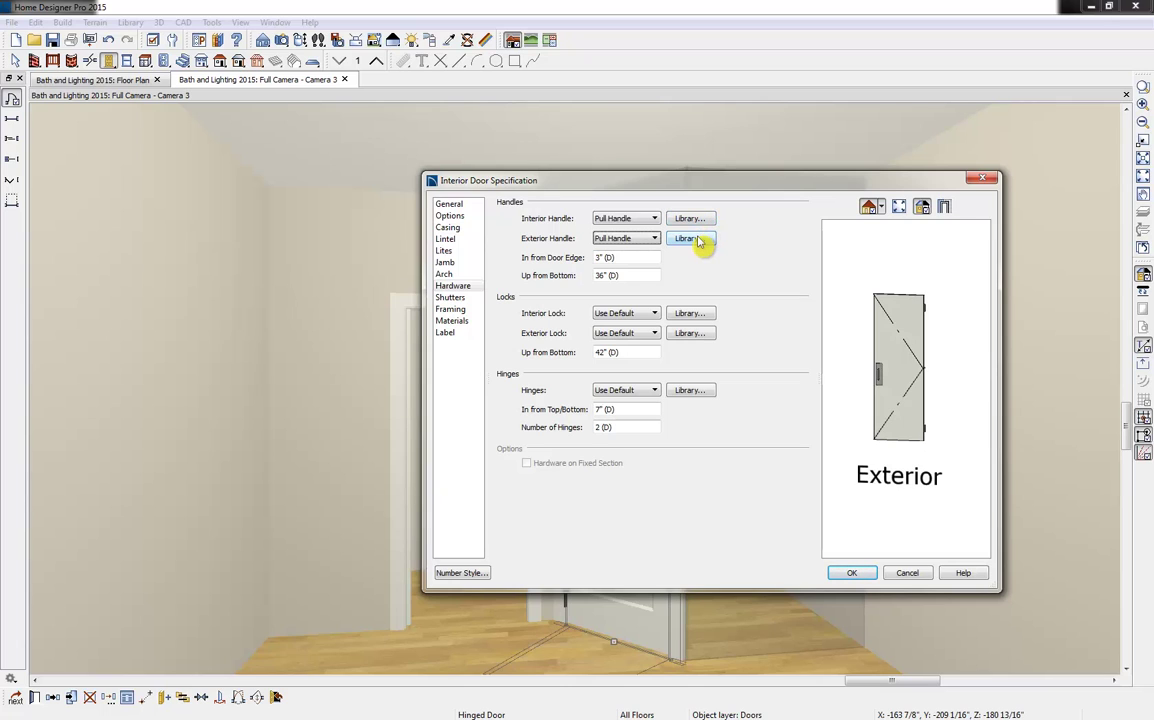
{"action": "left_click", "coordinate": [450, 309]}
{"action": "left_click", "coordinate": [455, 321]}
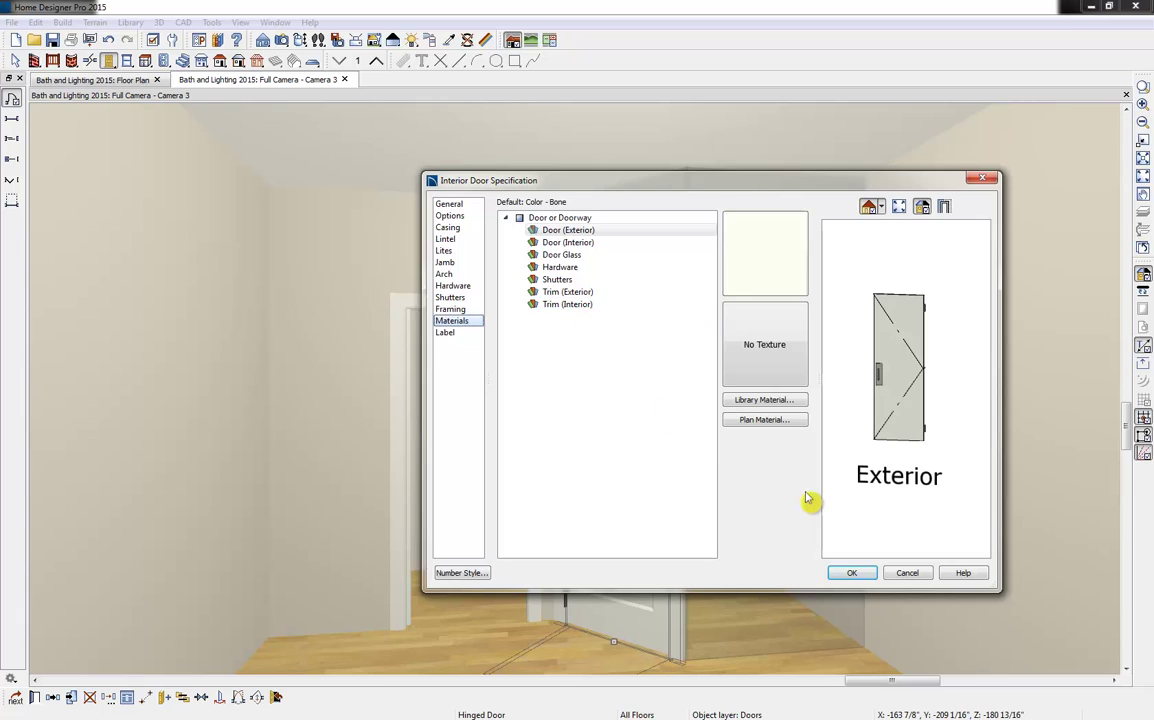
{"action": "left_click", "coordinate": [852, 573]}
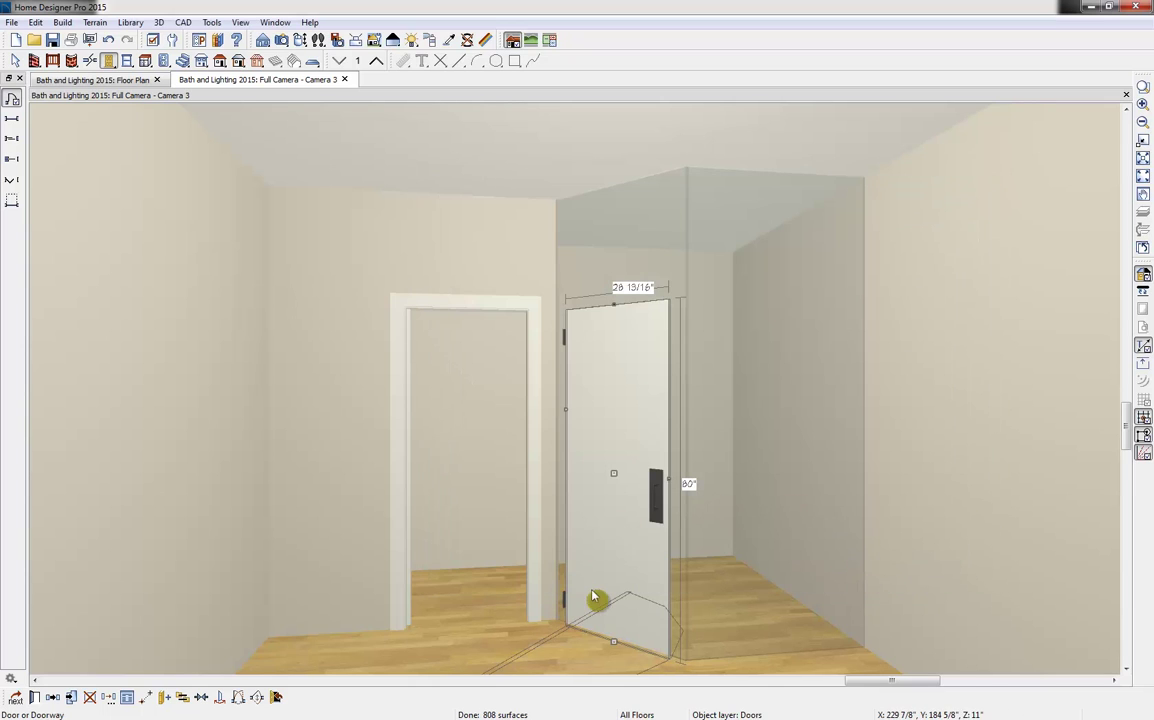
Widen the shower door across the angled glass wall to about 35 13/16 inches and paint it with the wall's Glass Tempered material.
{"action": "left_click_drag", "start_coordinate": [567, 416], "coordinate": [508, 372]}
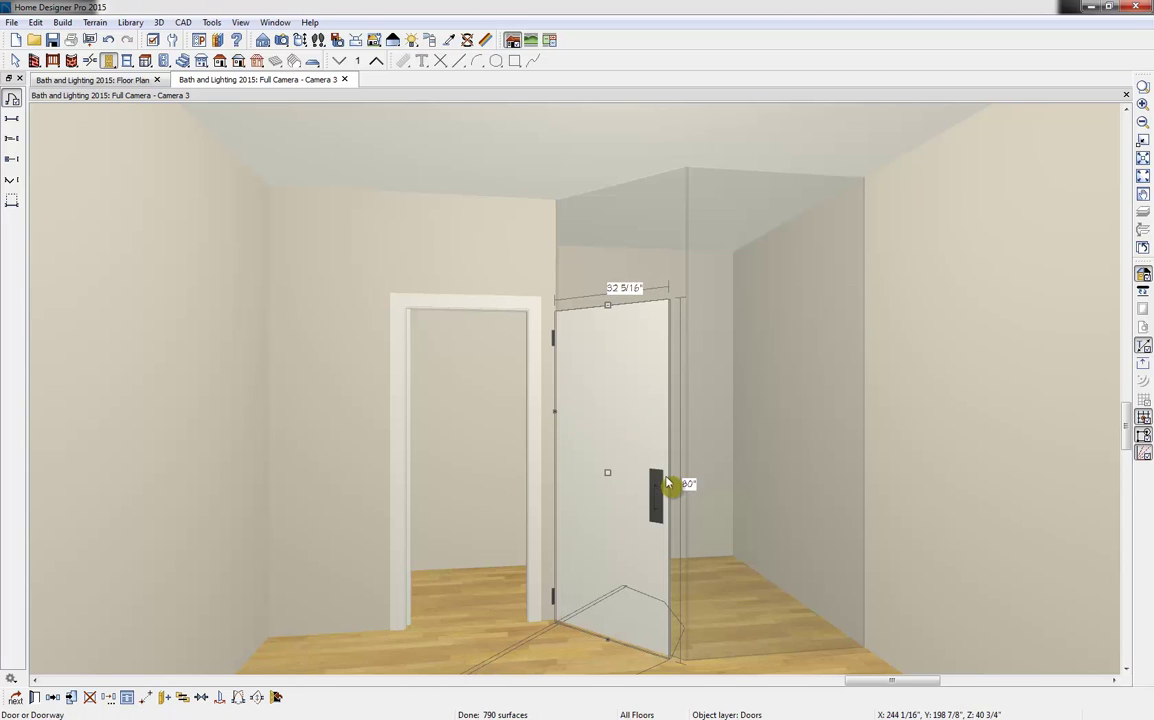
{"action": "left_click_drag", "start_coordinate": [672, 483], "coordinate": [683, 487]}
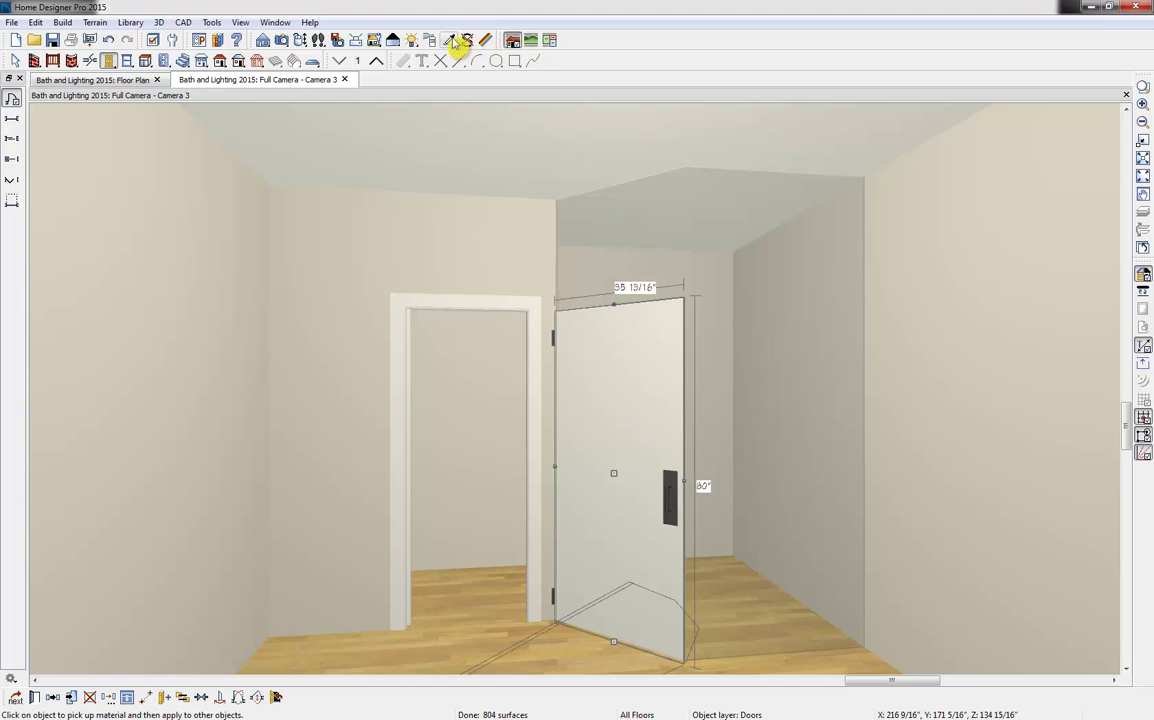
{"action": "left_click", "coordinate": [451, 43]}
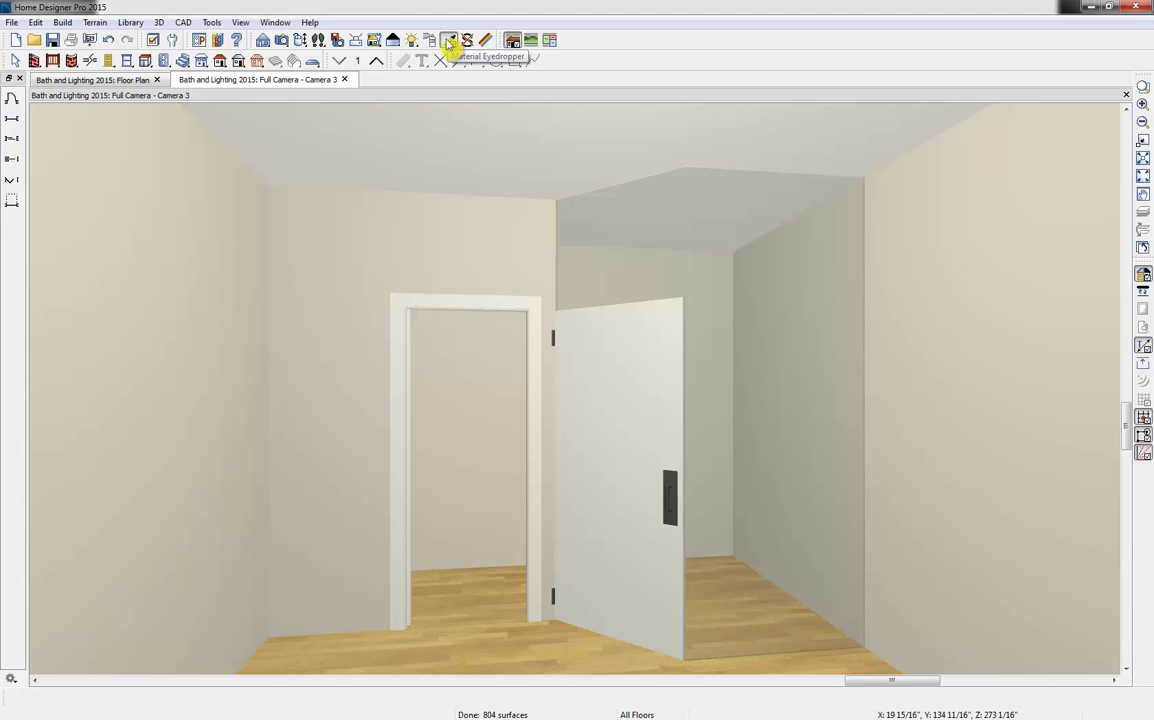
{"action": "left_click", "coordinate": [646, 238]}
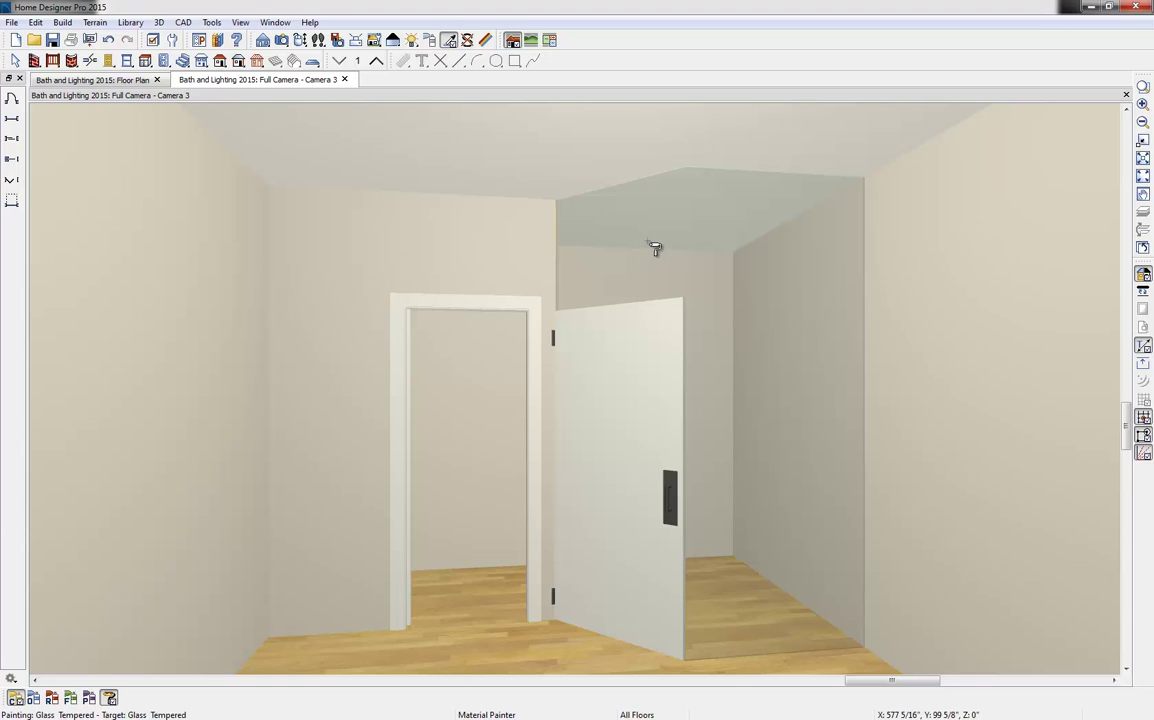
{"action": "left_click", "coordinate": [111, 700]}
{"action": "left_click", "coordinate": [604, 452]}
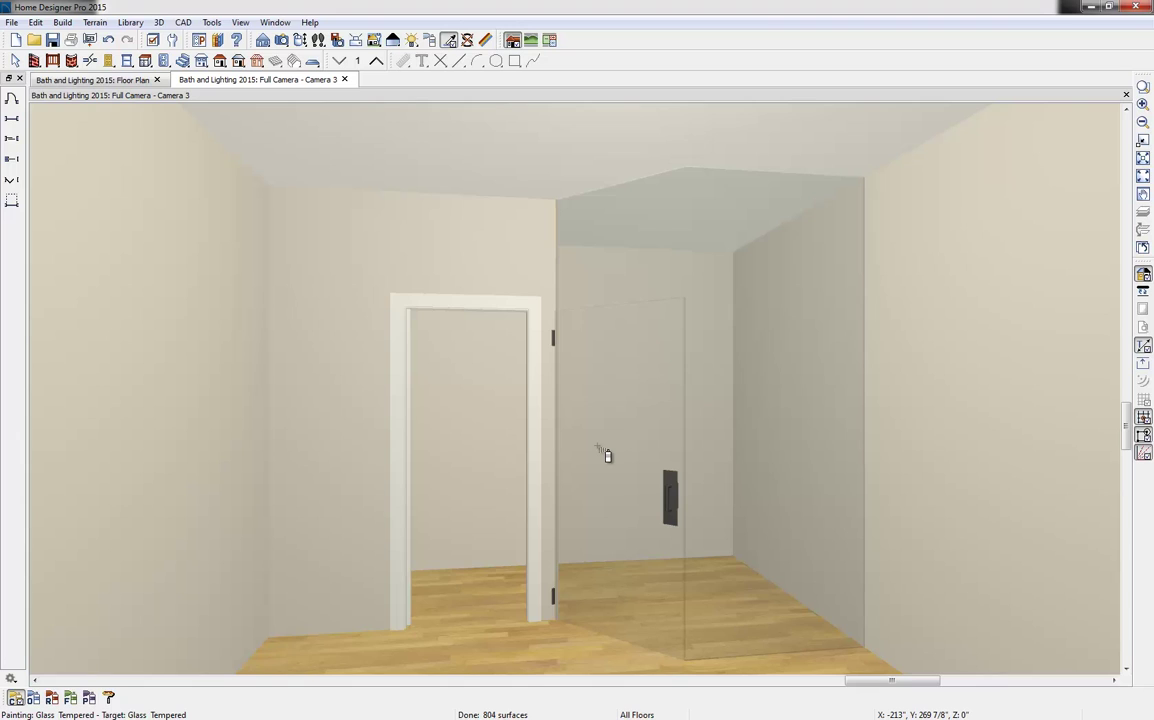
Set the glass shower door's thickness to 0.5 inches.
{"action": "key", "text": "space"}
{"action": "left_click", "coordinate": [618, 476]}
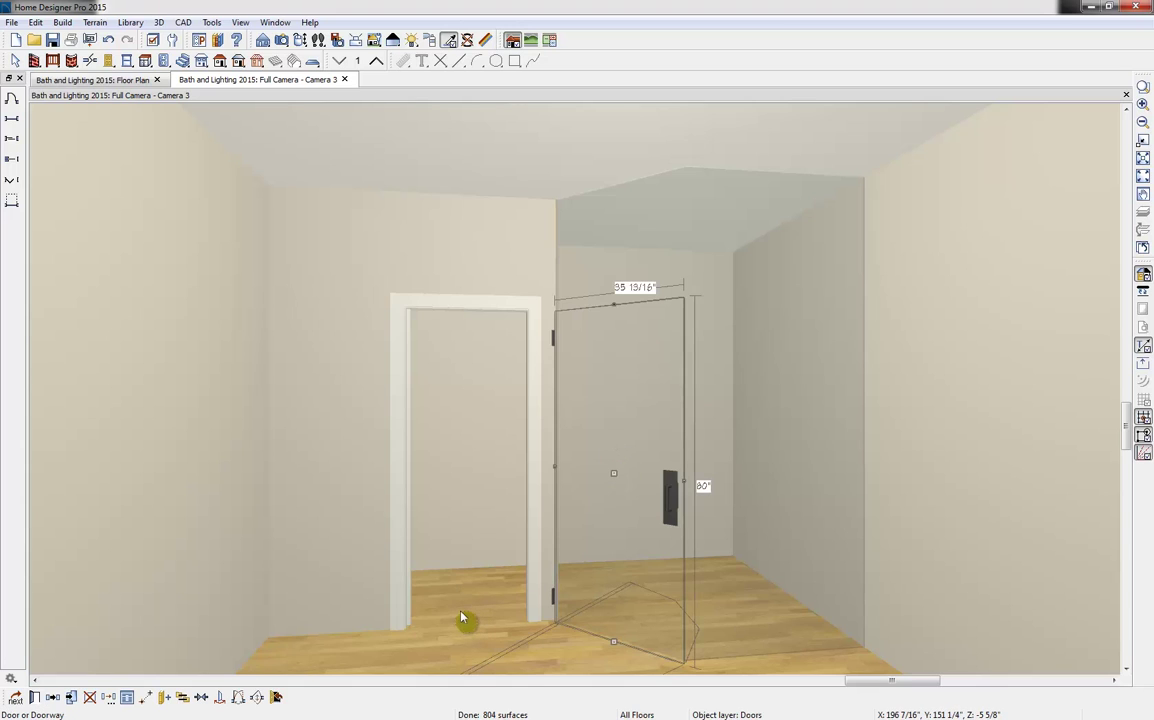
{"action": "left_click", "coordinate": [36, 698]}
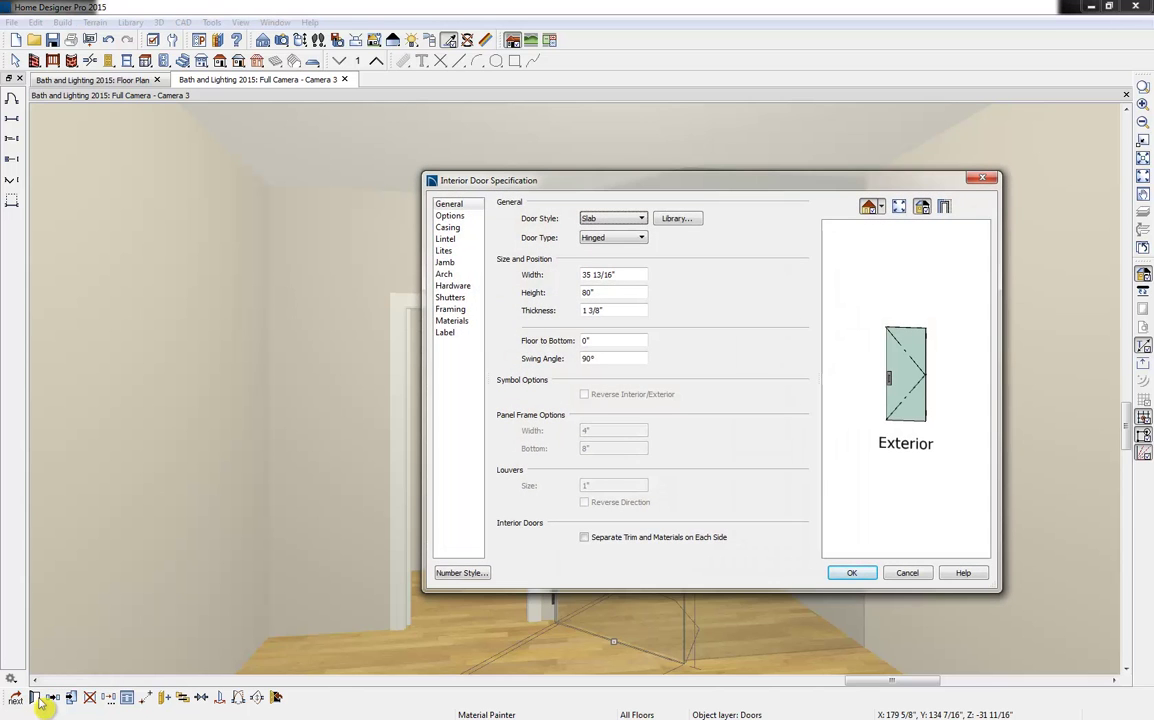
{"action": "left_click", "coordinate": [614, 310]}
{"action": "left_click_drag", "start_coordinate": [614, 310], "coordinate": [578, 312]}
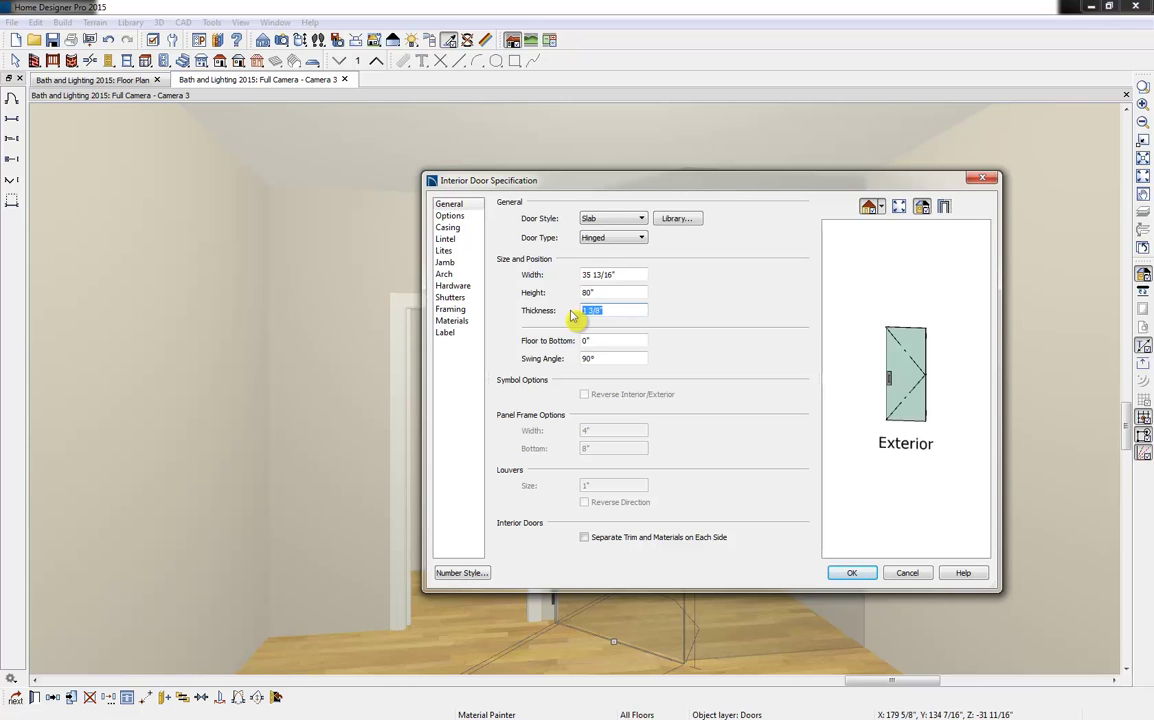
{"action": "type", "text": ".5"}
{"action": "left_click", "coordinate": [852, 573]}
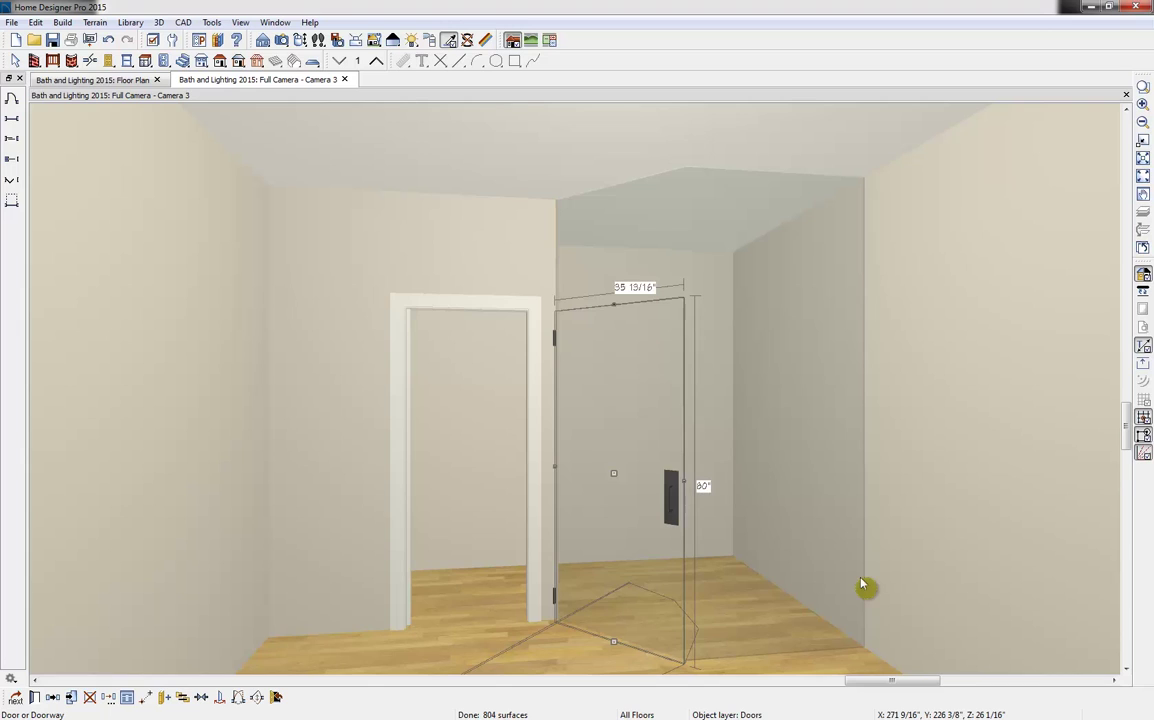
Display the glass shower door open and arrange the floor plan and camera view side by side.
{"action": "left_click", "coordinate": [270, 700]}
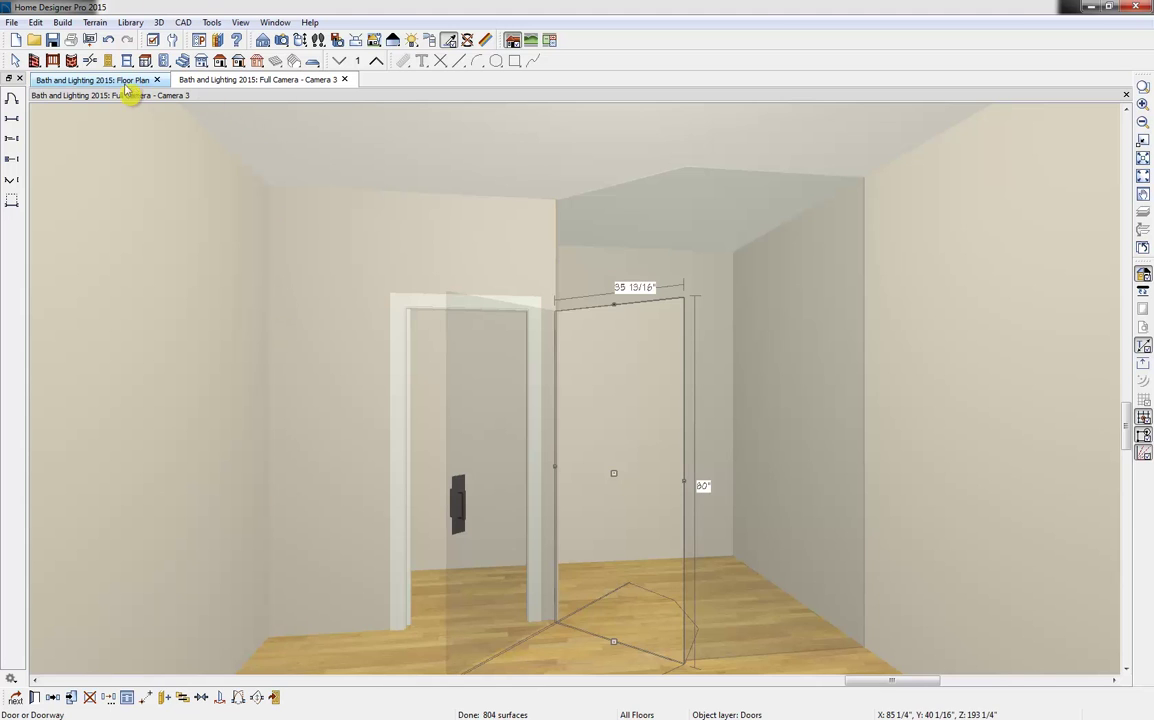
{"action": "left_click_drag", "start_coordinate": [127, 90], "coordinate": [77, 166]}
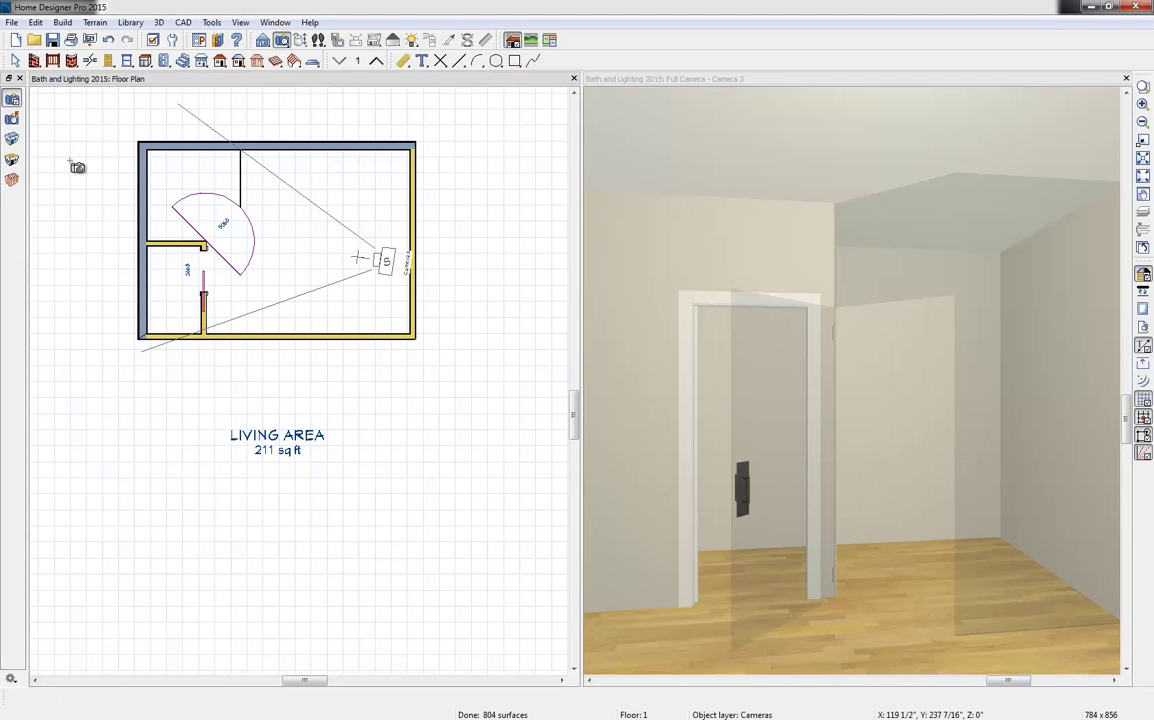
{"action": "scroll", "coordinate": [145, 118], "scroll_direction": "up", "scroll_amount": 2}
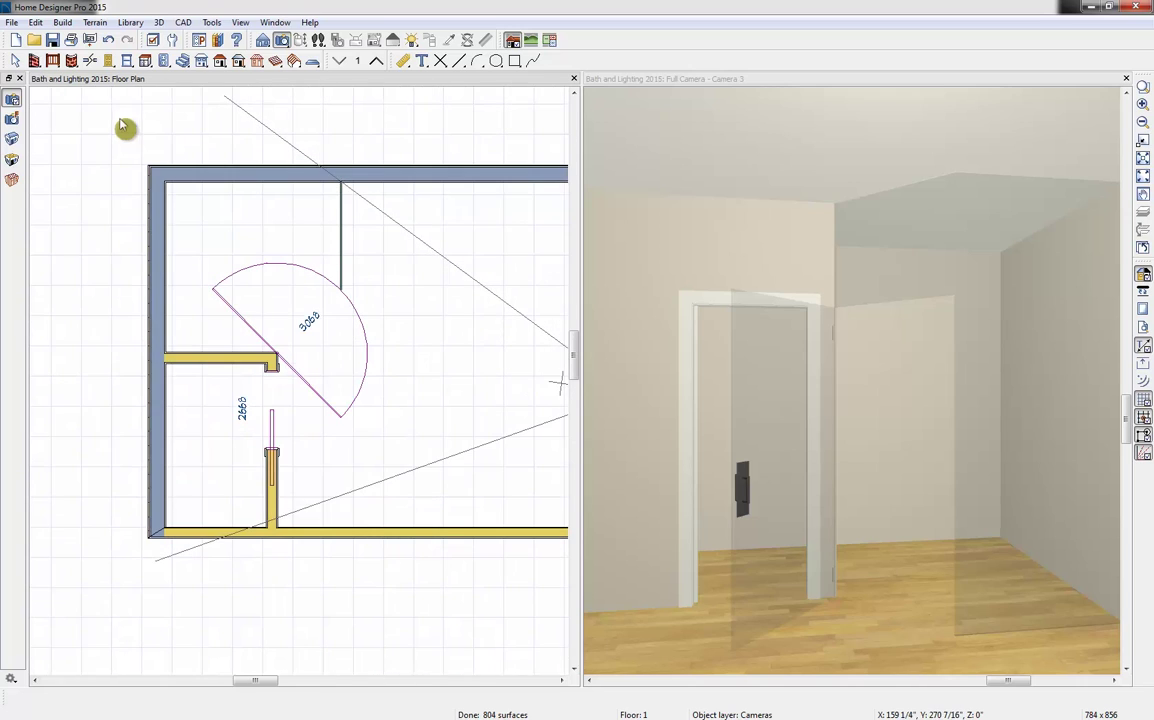
Hinge the glass shower door on the fixed glass panel instead and narrow its opening swing in both directions.
{"action": "left_click", "coordinate": [310, 321]}
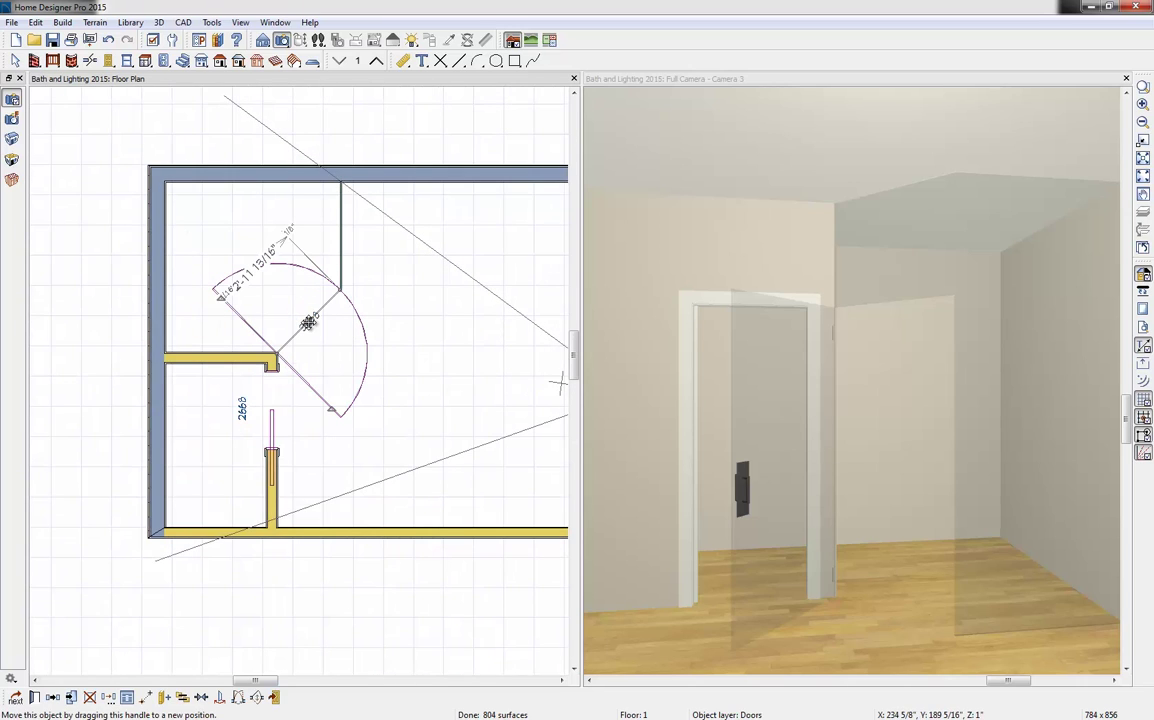
{"action": "left_click", "coordinate": [314, 322]}
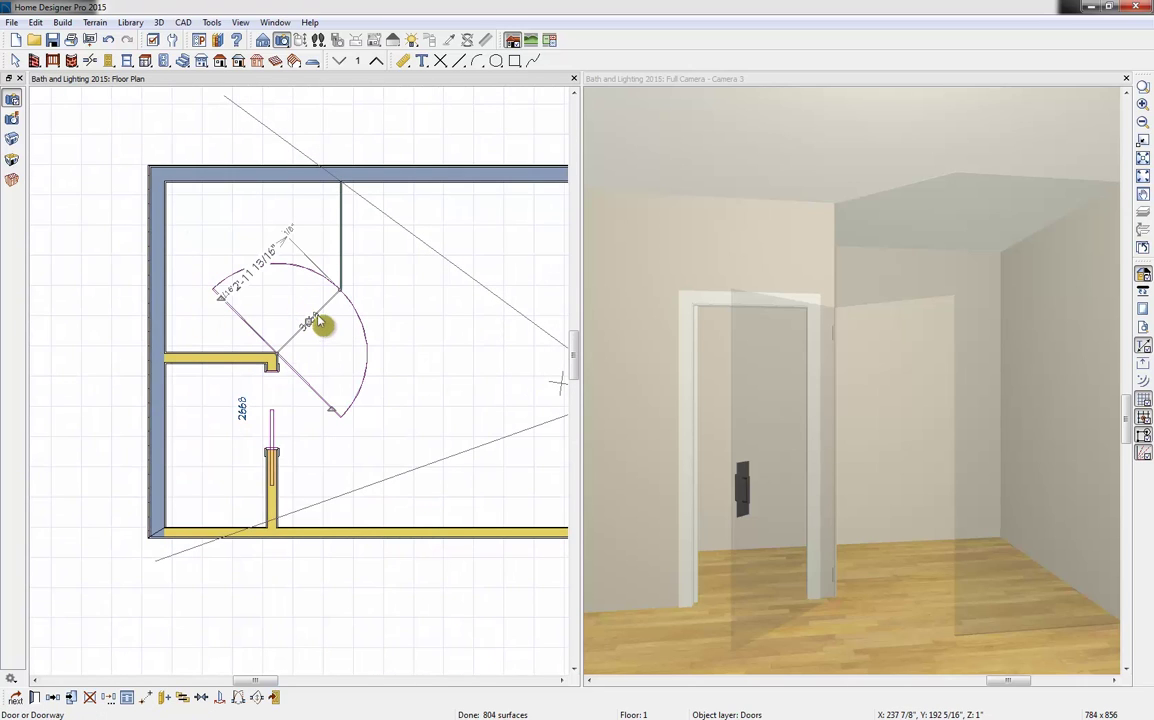
{"action": "mouse_move", "coordinate": [318, 321]}
{"action": "left_mouse_down"}
{"action": "mouse_move", "coordinate": [340, 365]}
{"action": "mouse_move", "coordinate": [350, 360]}
{"action": "mouse_move", "coordinate": [289, 350]}
{"action": "mouse_move", "coordinate": [320, 315]}
{"action": "left_mouse_up"}
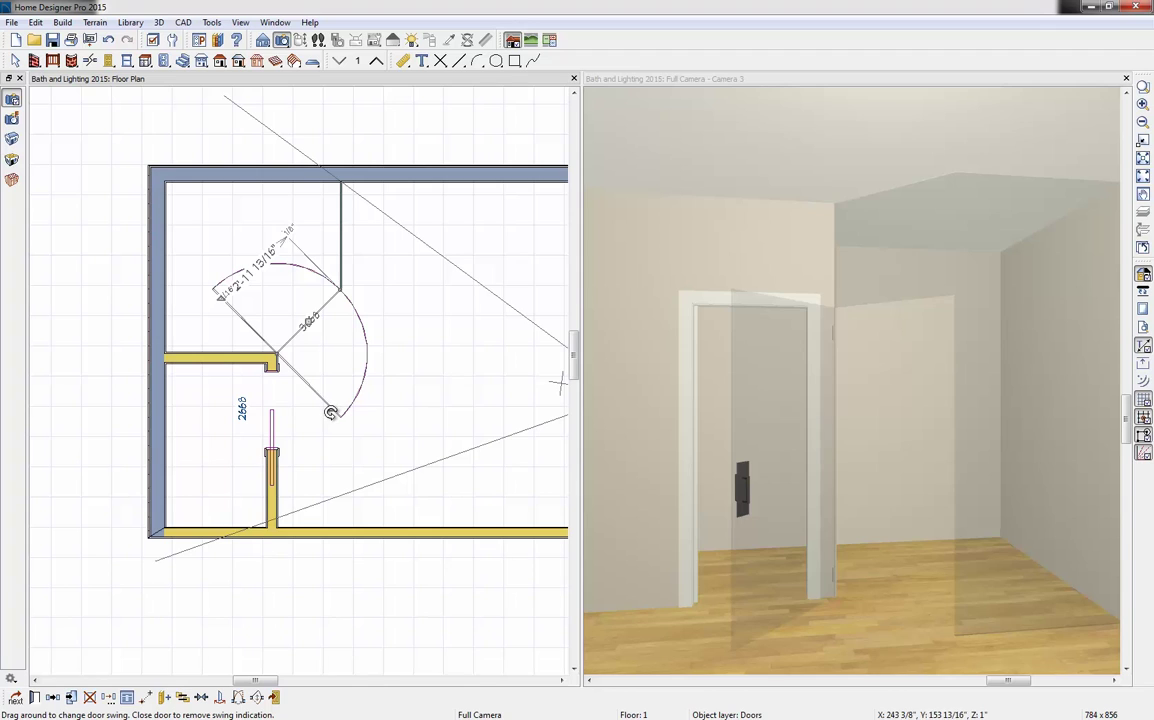
{"action": "left_click", "coordinate": [334, 424]}
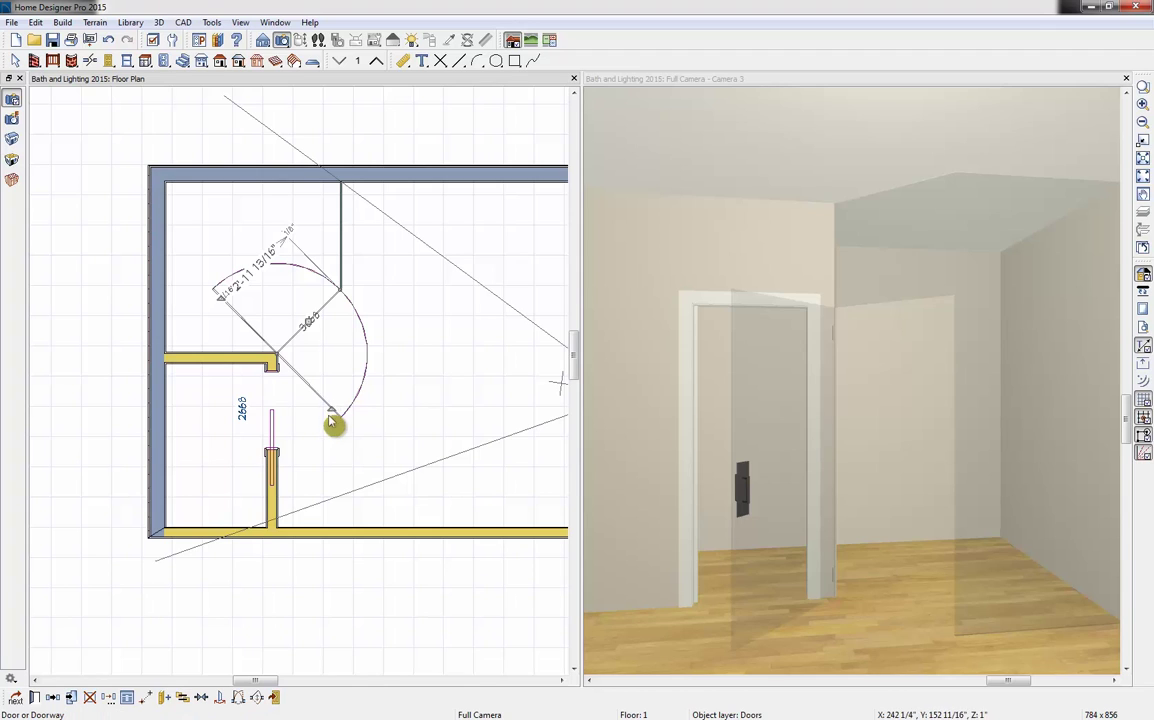
{"action": "left_click_drag", "start_coordinate": [334, 421], "coordinate": [261, 312]}
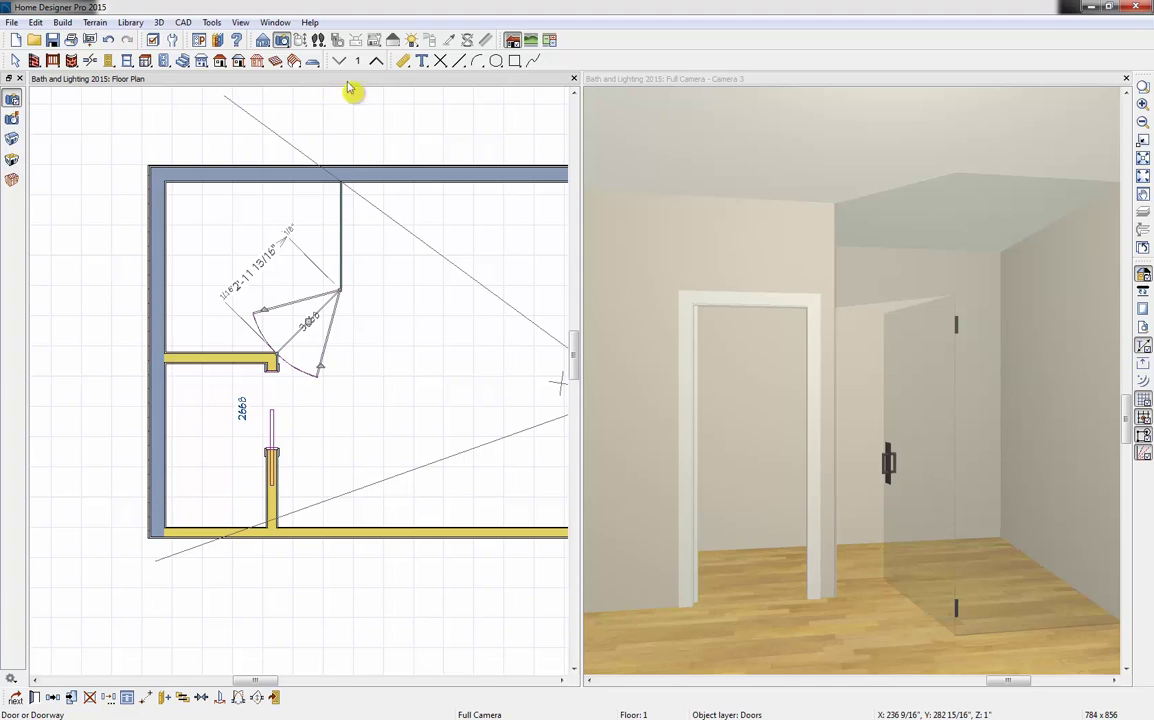
Search the library for "Roman t" and paint the shower floor with the Roman T702 tile.
{"action": "left_click", "coordinate": [672, 88]}
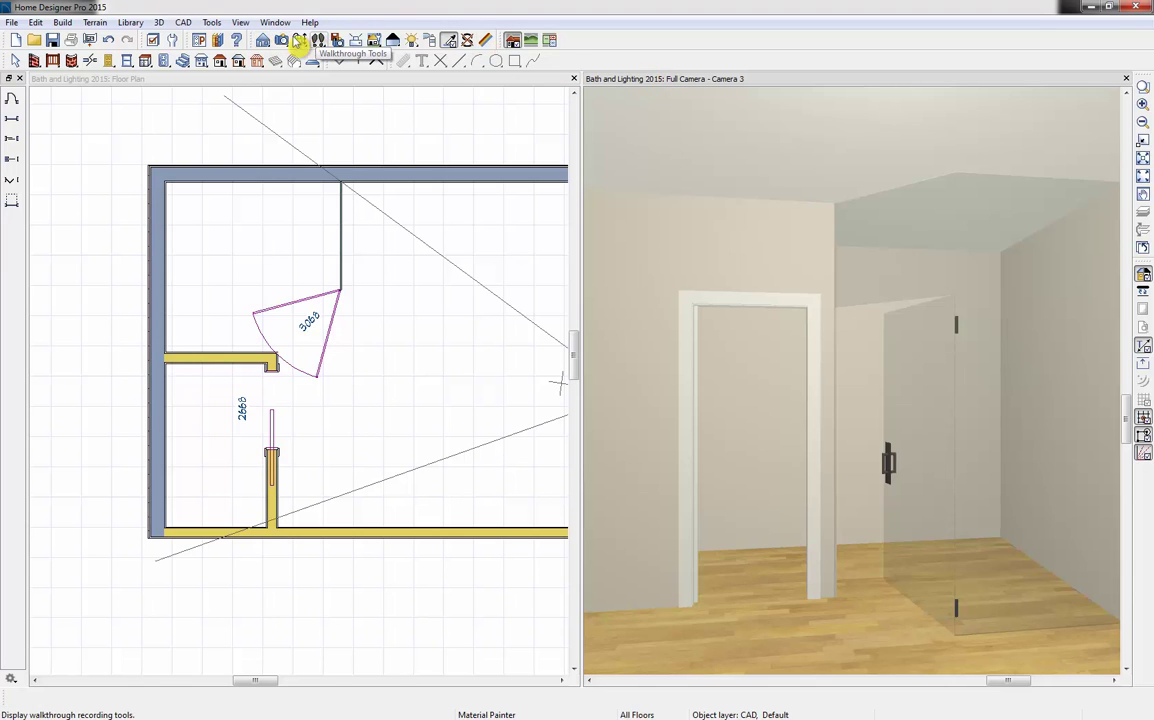
{"action": "left_click", "coordinate": [219, 44]}
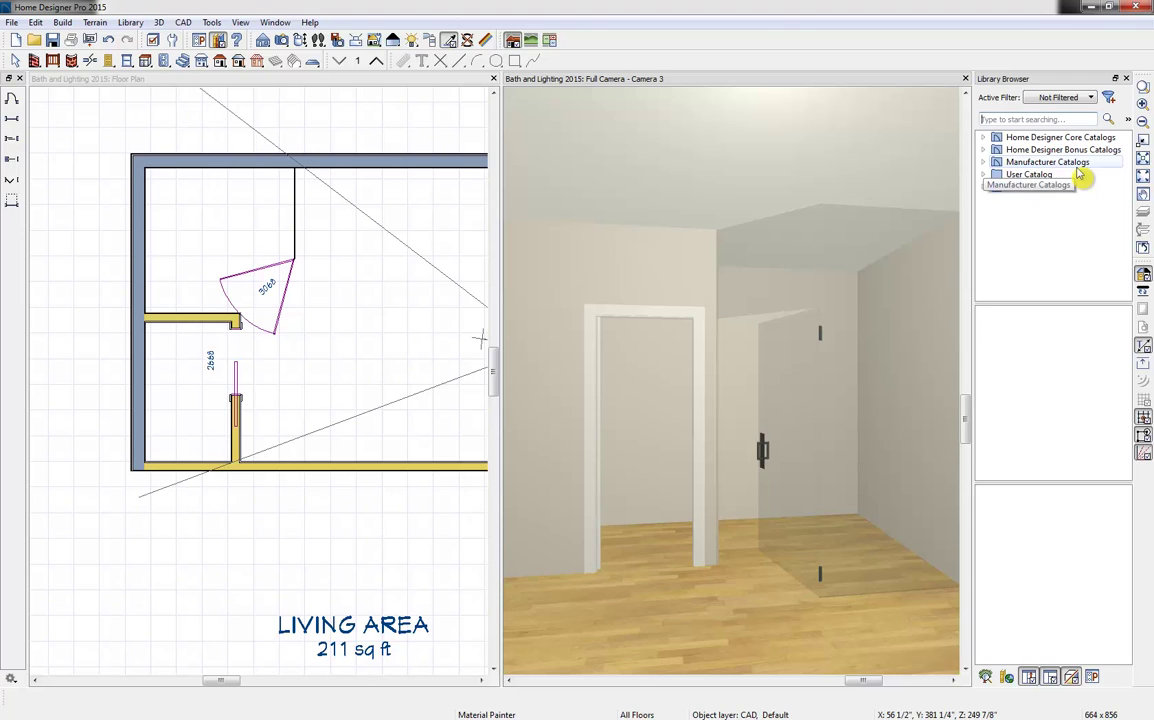
{"action": "left_click", "coordinate": [1022, 118]}
{"action": "type", "text": "Rom"}
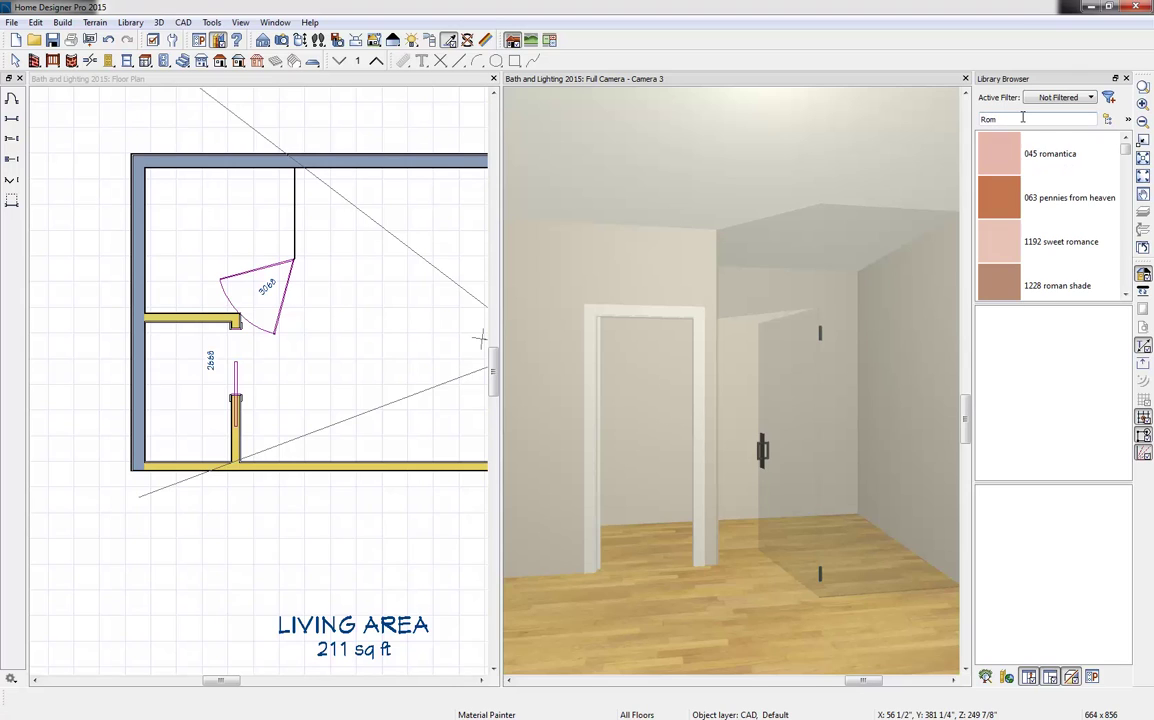
{"action": "type", "text": "an"}
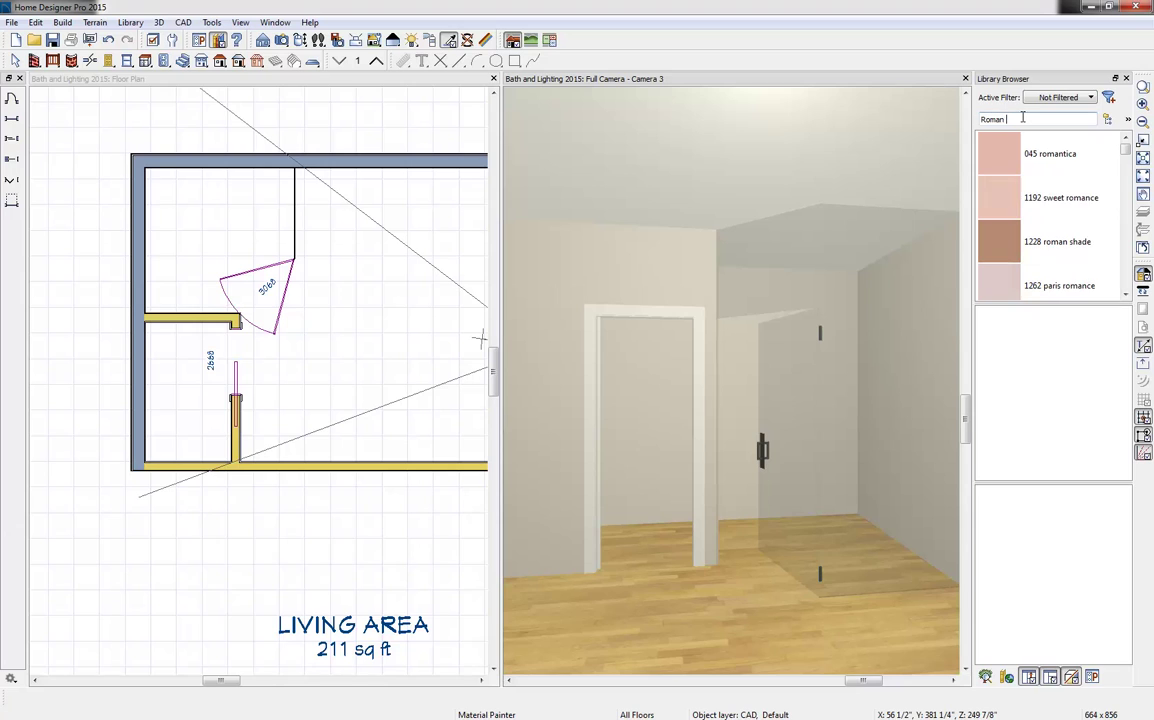
{"action": "type", "text": " t"}
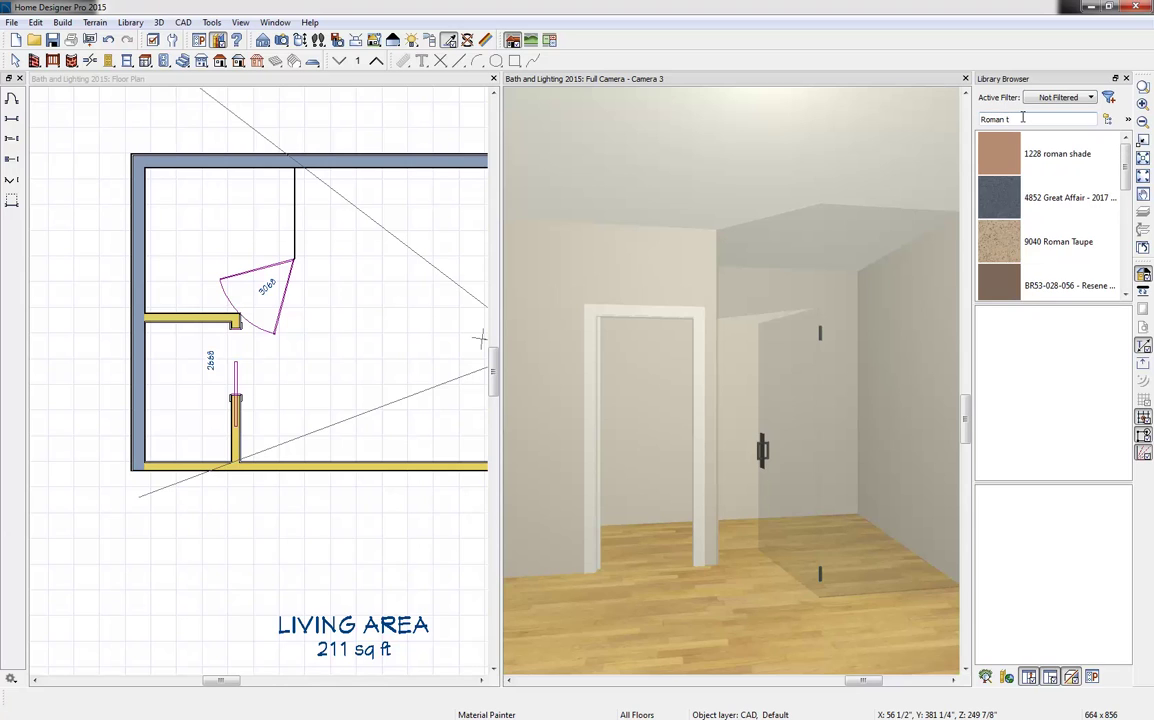
{"action": "left_click", "coordinate": [999, 206]}
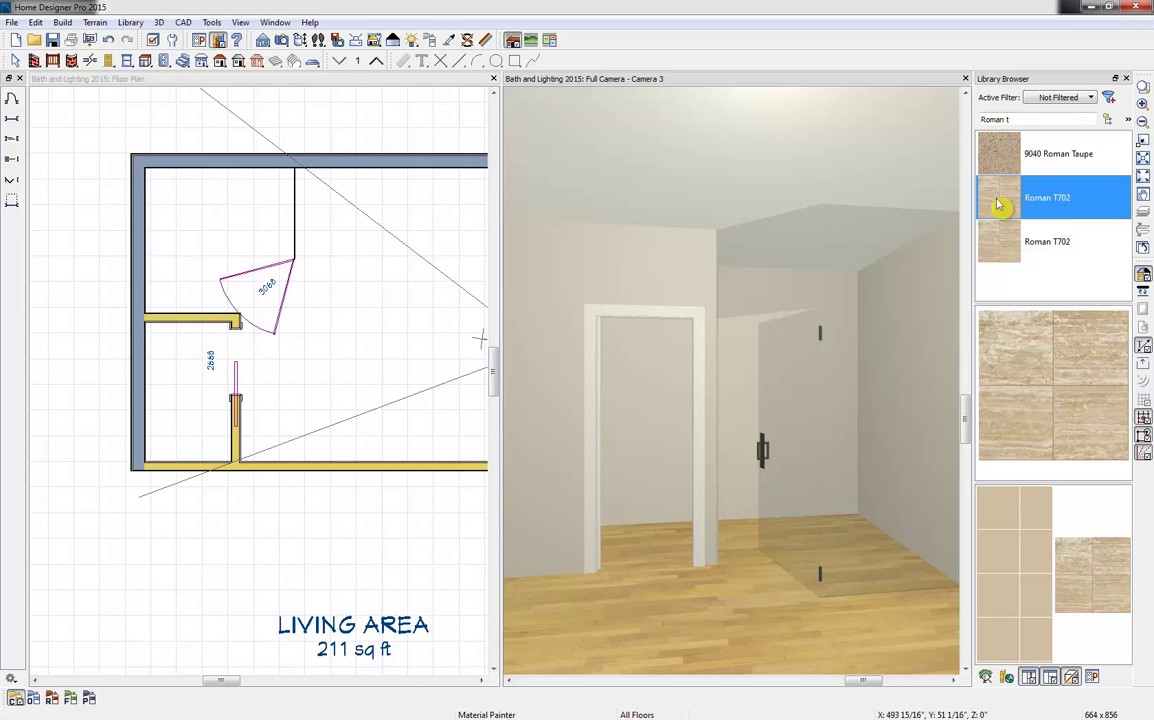
{"action": "left_click", "coordinate": [751, 552]}
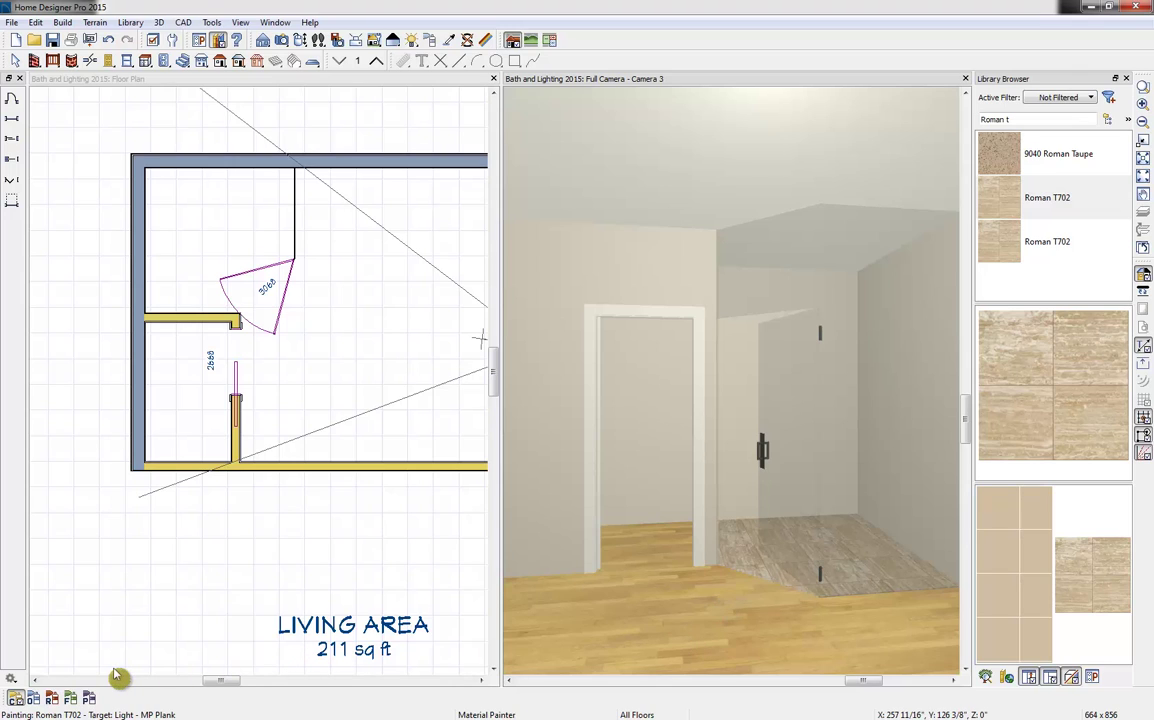
Apply the Roman T702 tile to the flooring across the whole level and to the shower walls.
{"action": "left_click", "coordinate": [52, 699]}
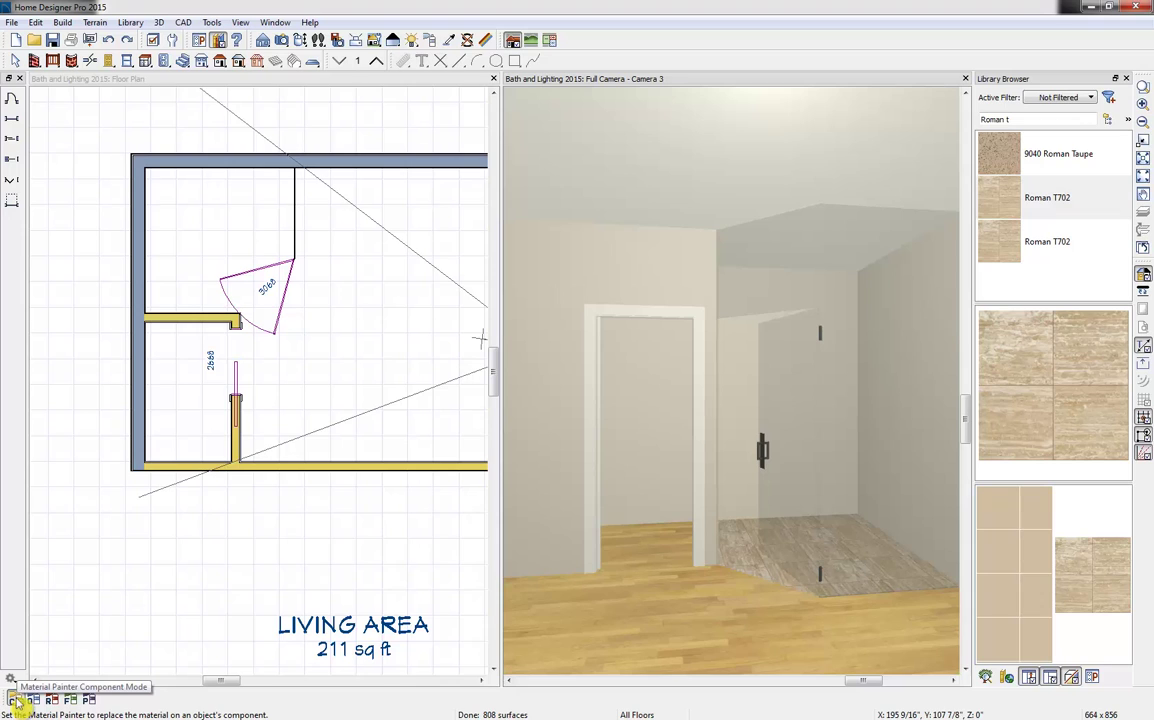
{"action": "left_click", "coordinate": [72, 699]}
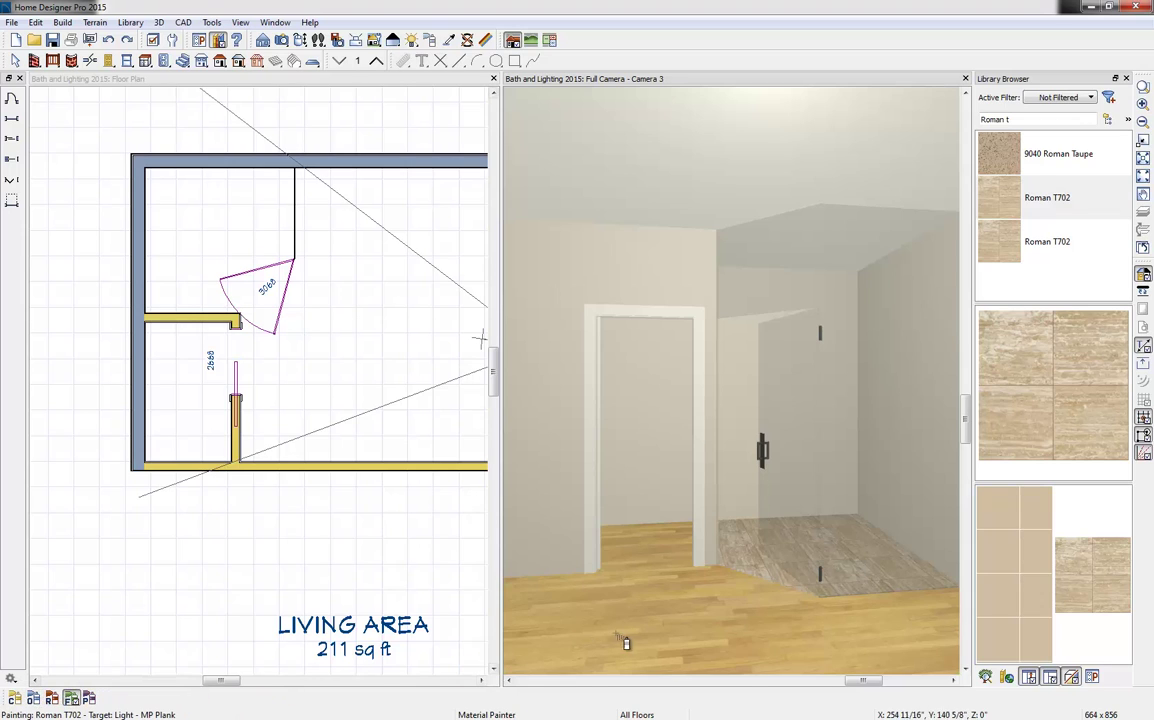
{"action": "left_click", "coordinate": [691, 636]}
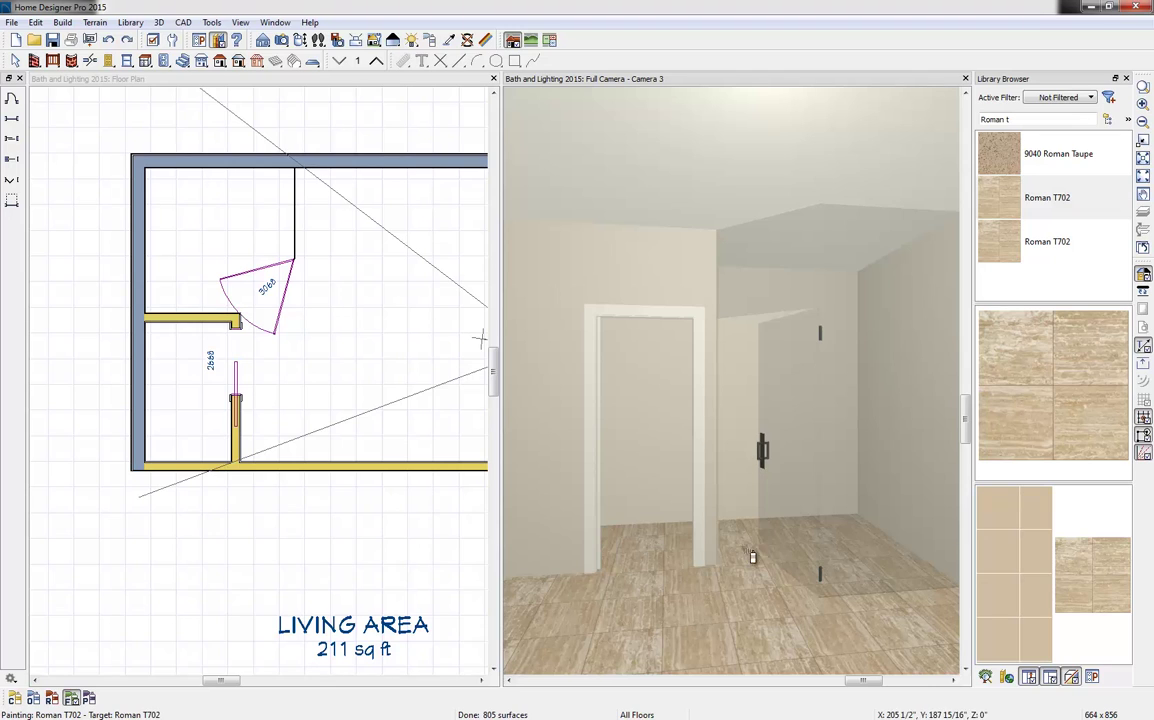
{"action": "left_click", "coordinate": [15, 699]}
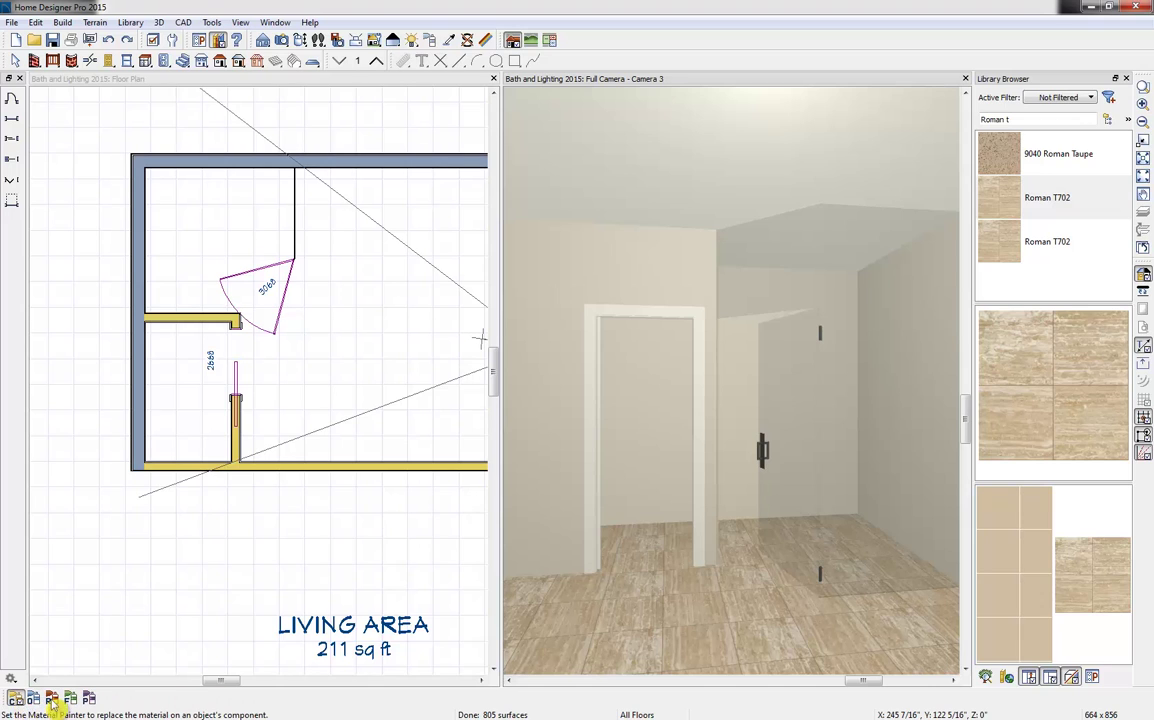
{"action": "left_click", "coordinate": [753, 500]}
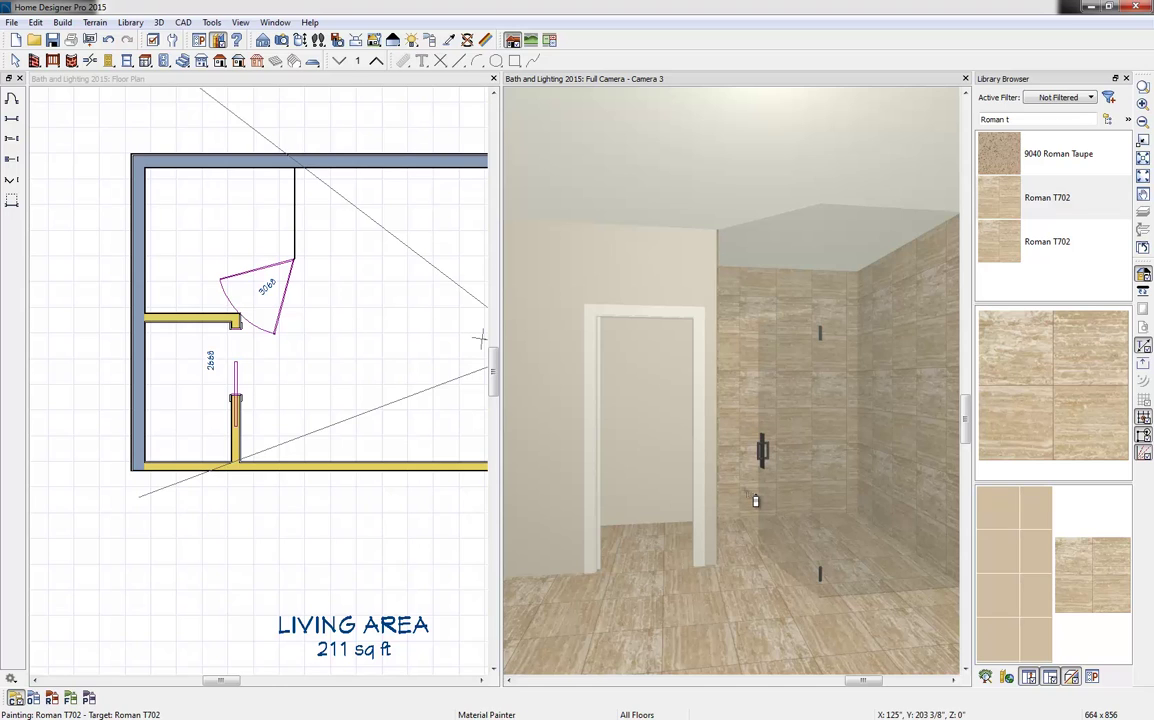
Find the Drain in the User Catalog's Bath folder and place it near the middle of the shower floor in the plan.
{"action": "left_click", "coordinate": [1110, 120]}
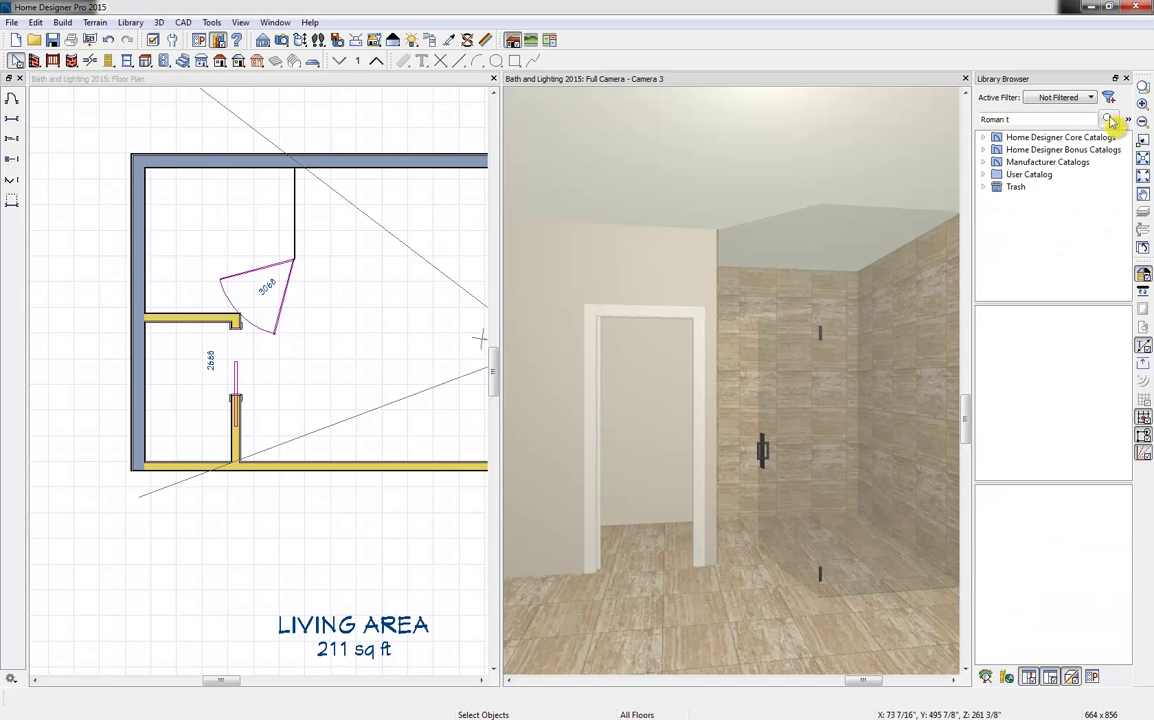
{"action": "left_click", "coordinate": [985, 175]}
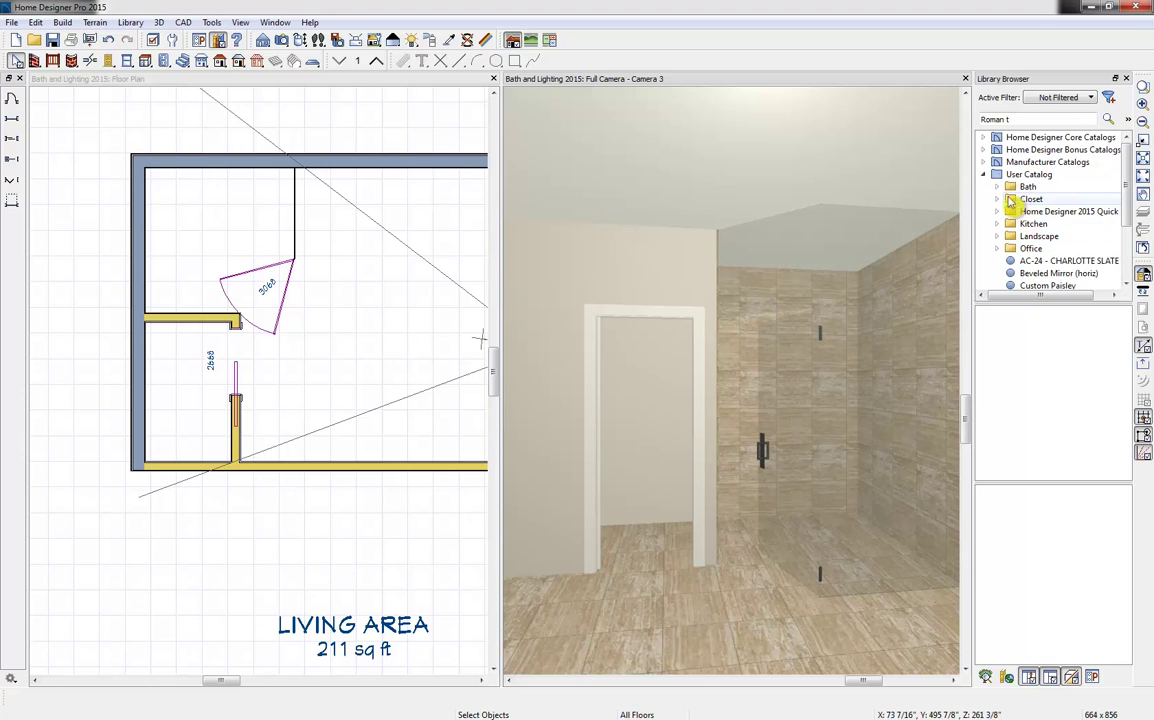
{"action": "left_click", "coordinate": [998, 189]}
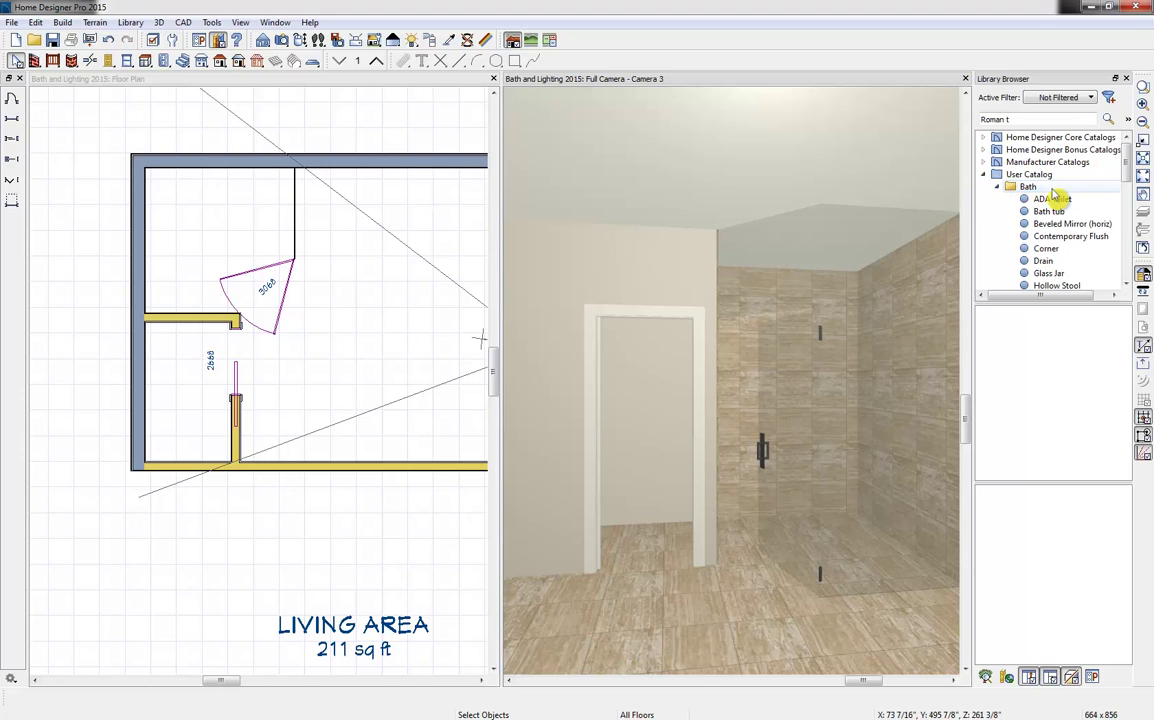
{"action": "left_click", "coordinate": [1030, 187]}
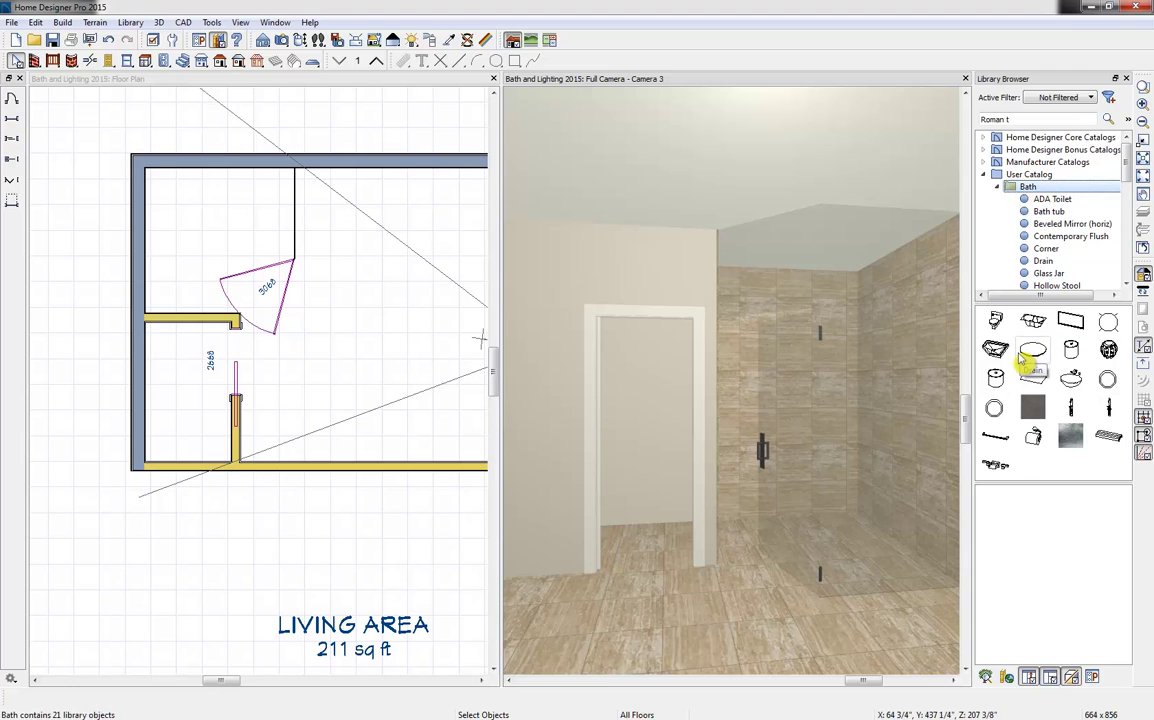
{"action": "left_click", "coordinate": [1040, 352]}
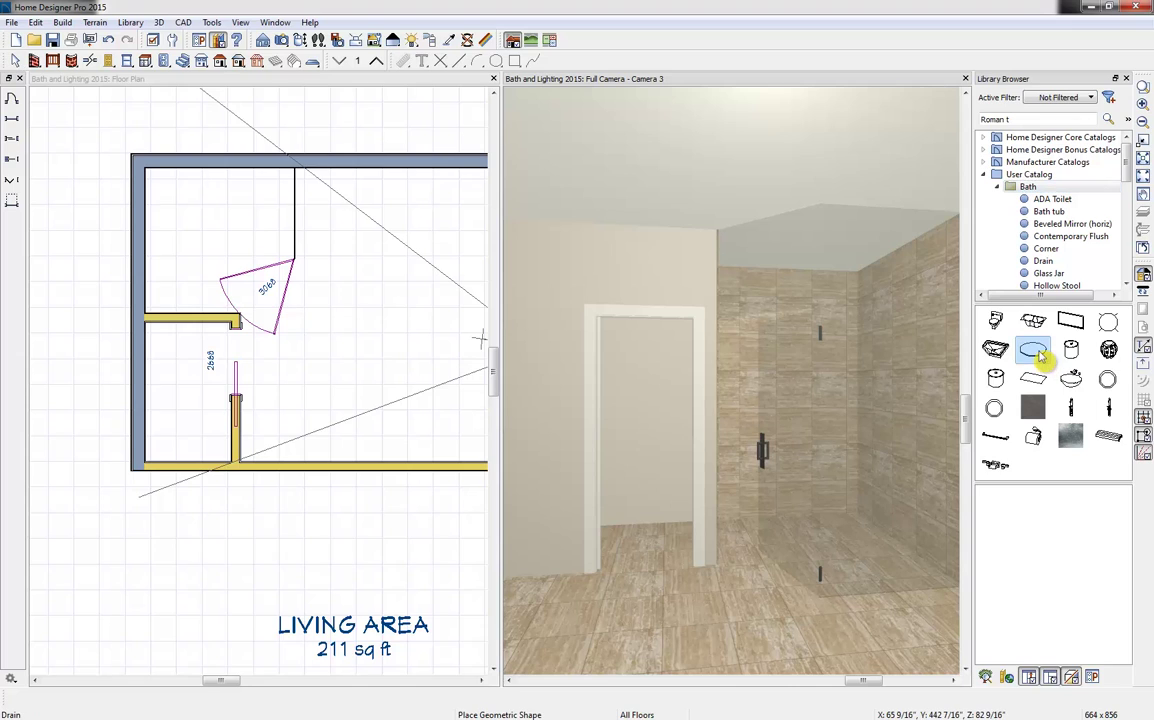
{"action": "left_click", "coordinate": [338, 90]}
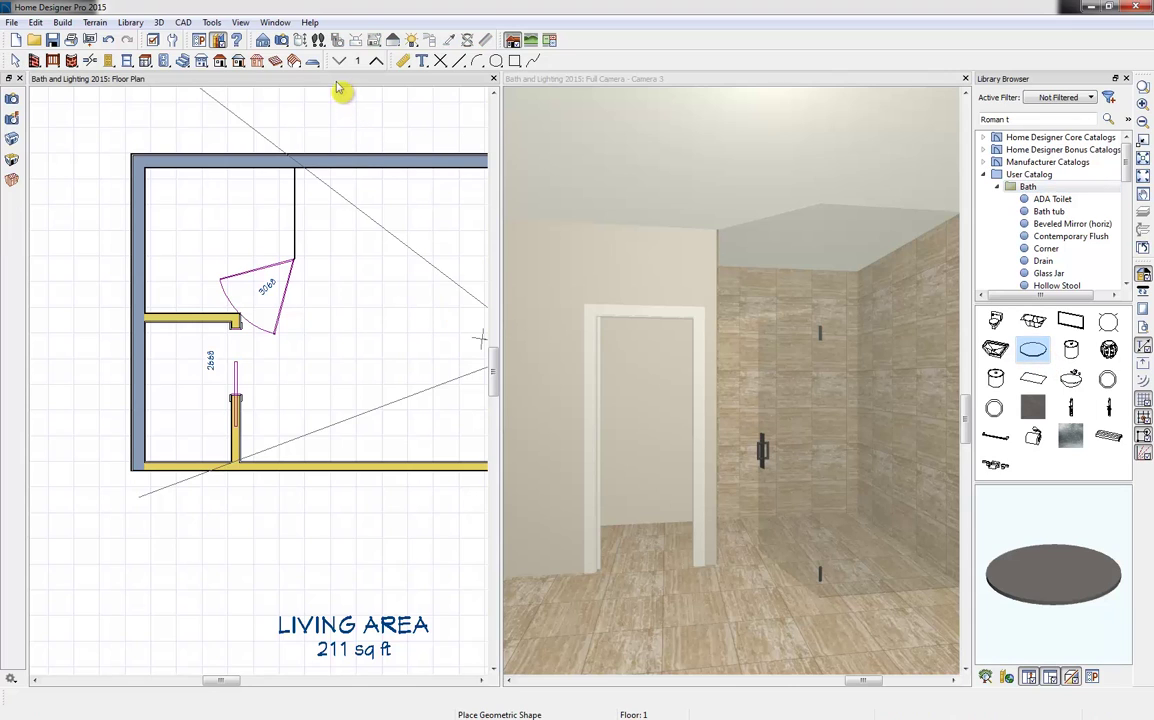
{"action": "left_click", "coordinate": [210, 240]}
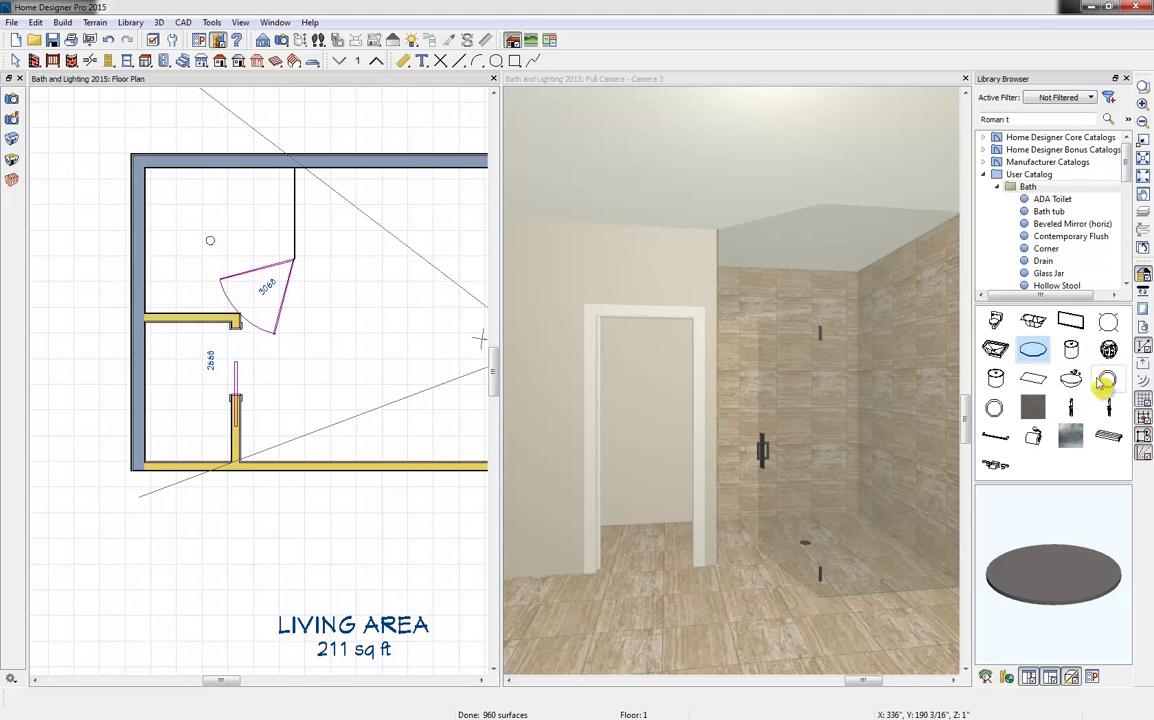
Place the shower fixture panel on the exterior wall beside the drain and a wooden bench along the shower's adjoining exterior wall.
{"action": "left_click", "coordinate": [1074, 409]}
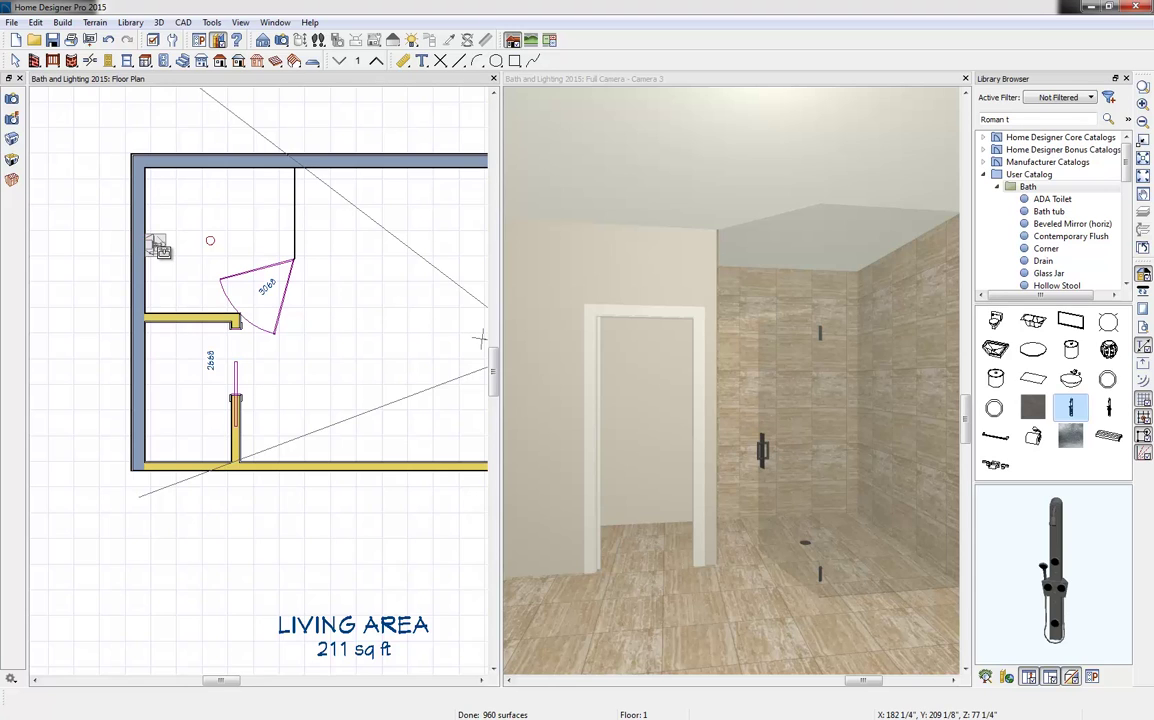
{"action": "left_click", "coordinate": [152, 241]}
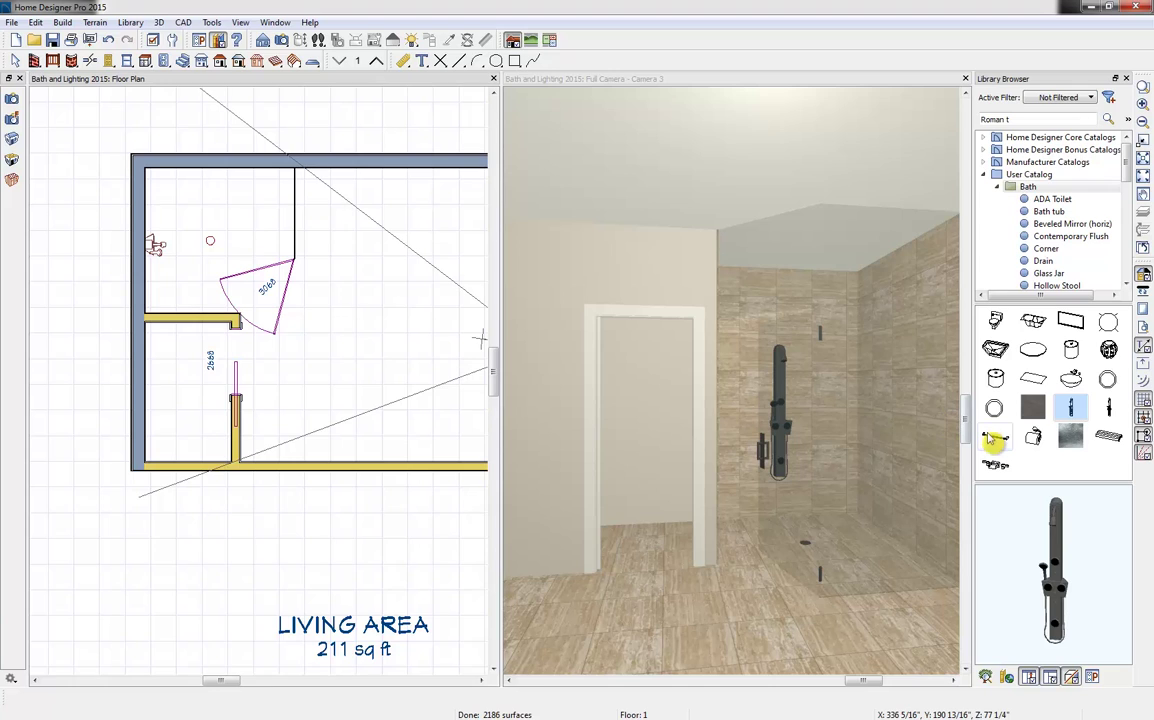
{"action": "left_click", "coordinate": [1108, 436]}
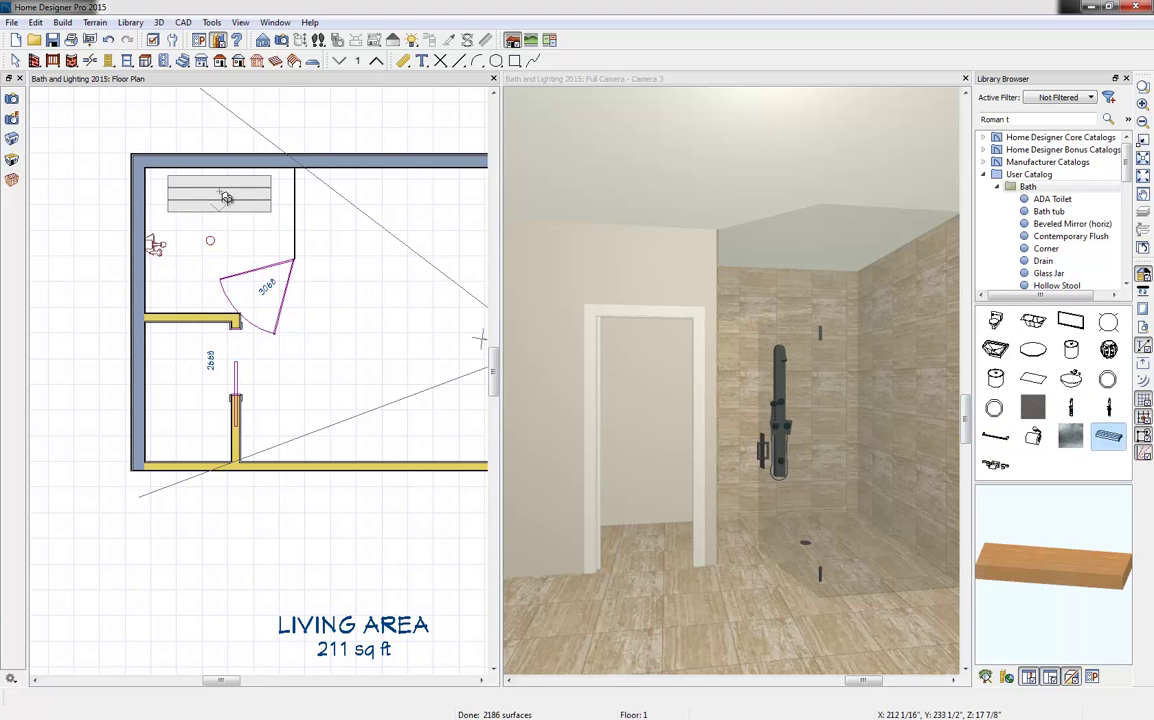
{"action": "left_click", "coordinate": [226, 197]}
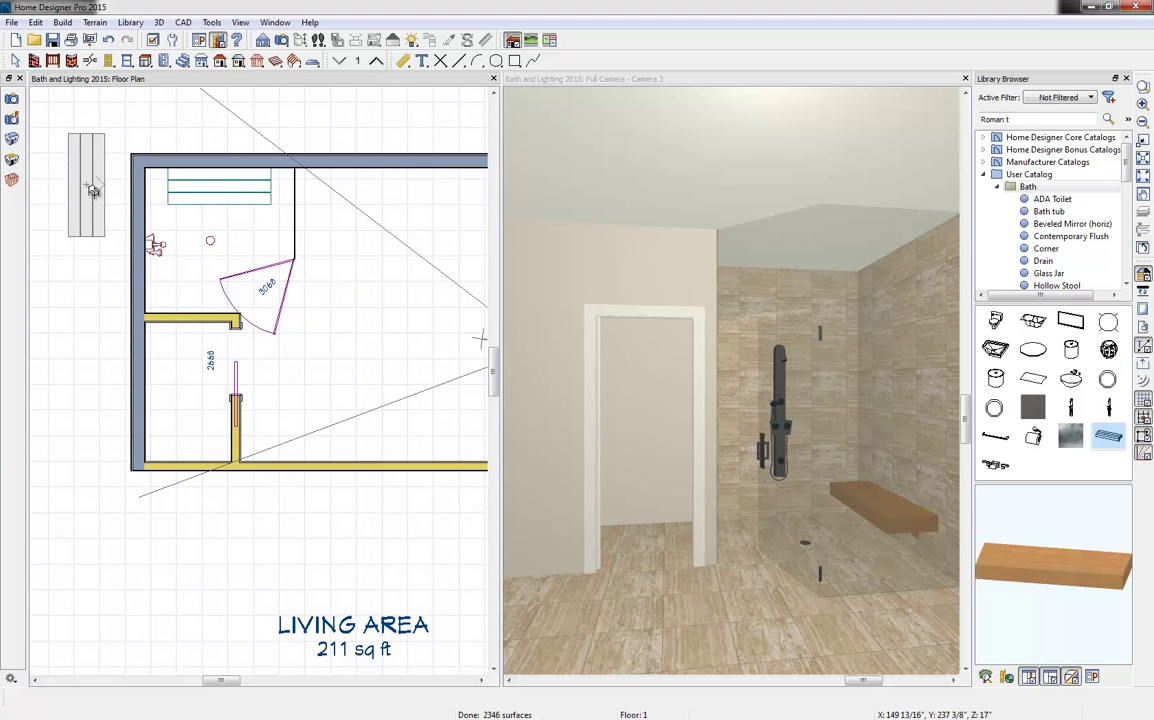
{"action": "key", "text": "Escape"}
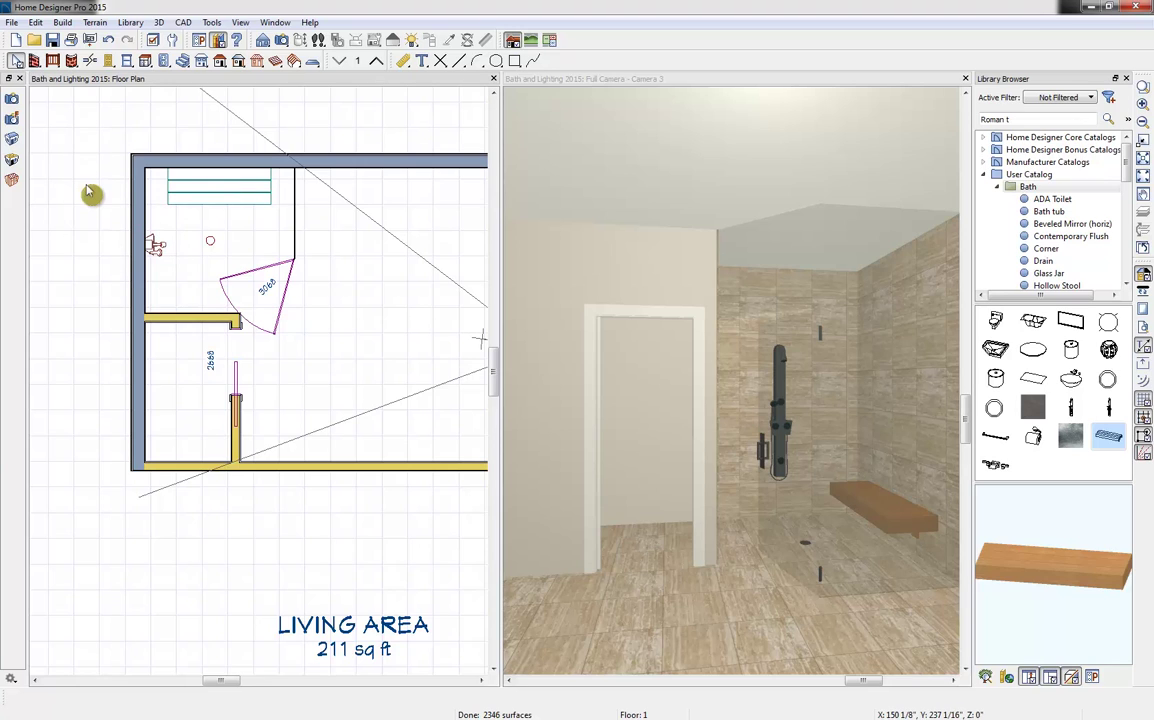
Draw a custom countertop about 14 inches wide in the shower corner by the partition wall and reshape it into a triangular shelf.
{"action": "left_click", "coordinate": [146, 62]}
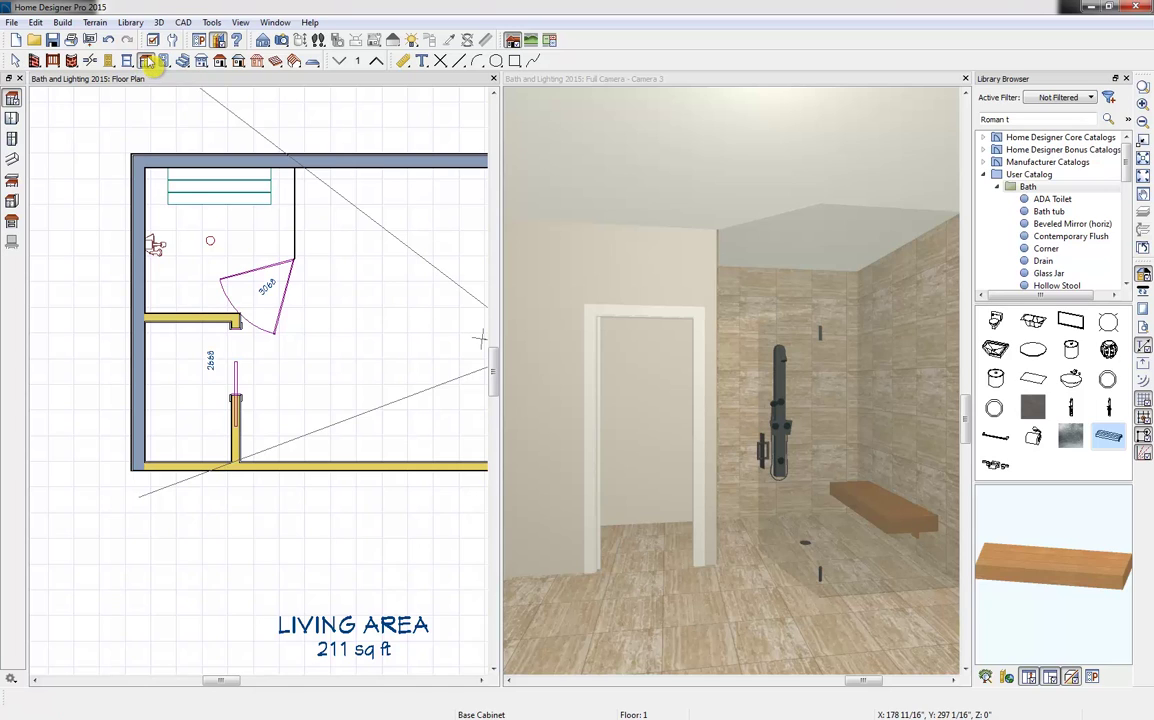
{"action": "left_click", "coordinate": [11, 223]}
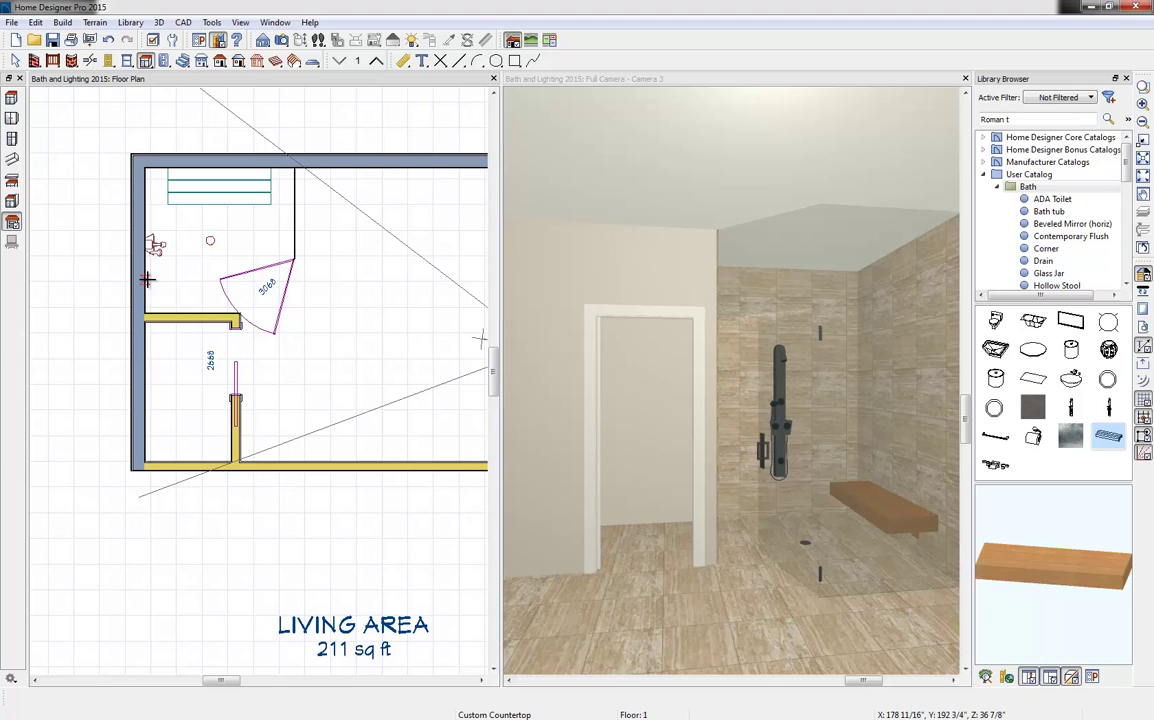
{"action": "left_click_drag", "start_coordinate": [148, 279], "coordinate": [174, 310]}
{"action": "left_click", "coordinate": [172, 302]}
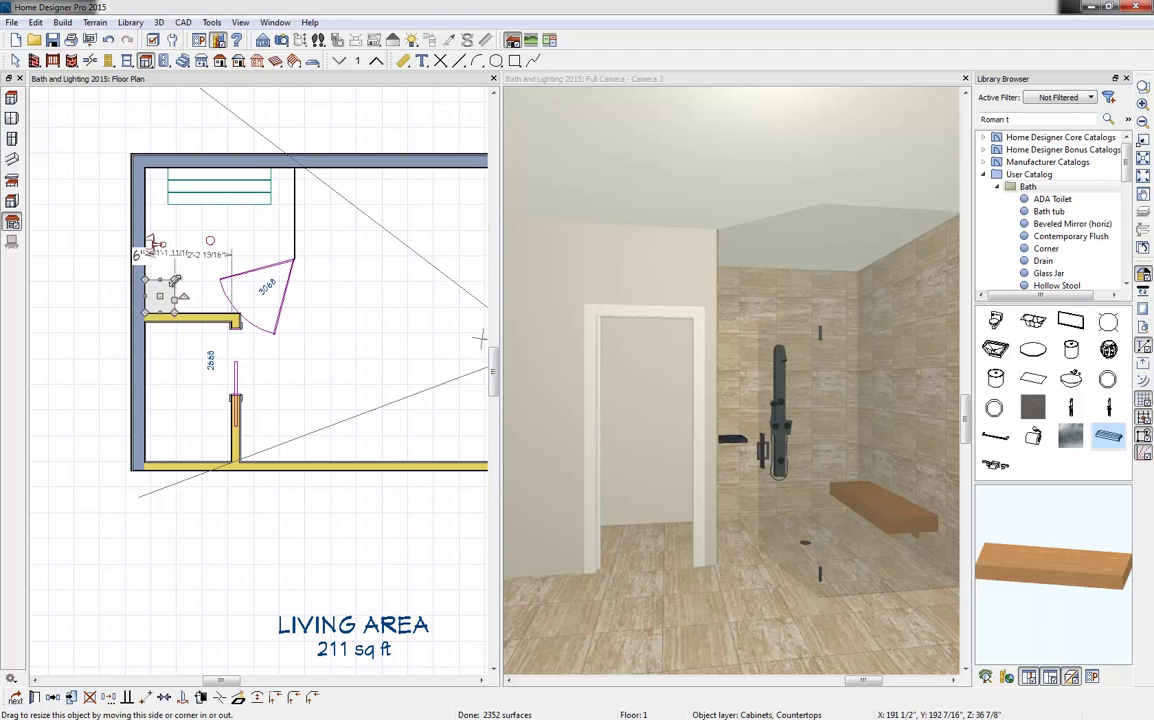
{"action": "scroll", "coordinate": [176, 278], "scroll_direction": "up", "scroll_amount": 2}
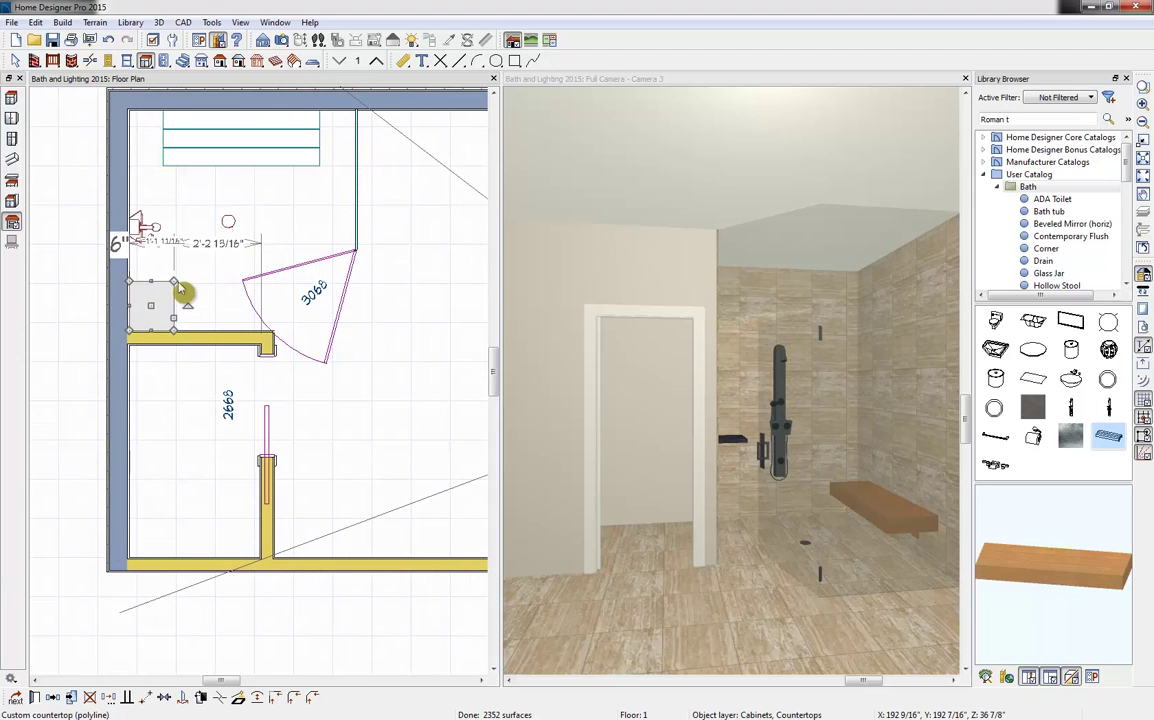
{"action": "left_click_drag", "start_coordinate": [176, 278], "coordinate": [170, 326]}
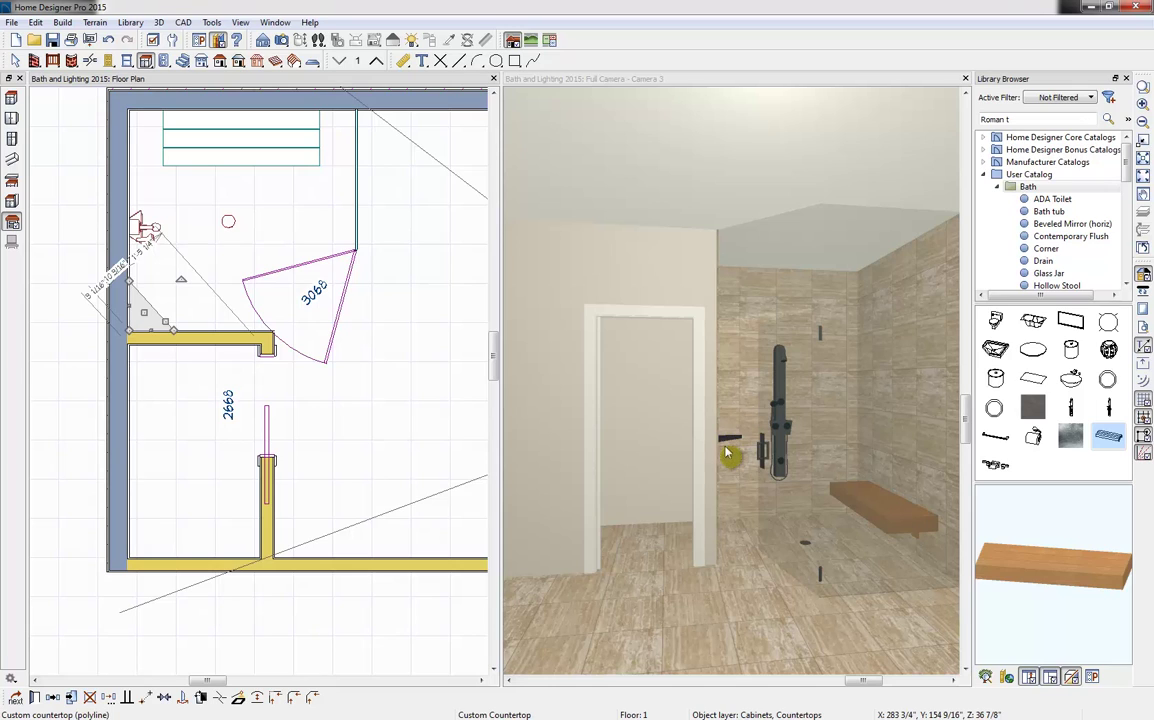
Replicate the triangular corner shelf with two copies, each offset 12 inches in Z.
{"action": "left_click", "coordinate": [115, 704]}
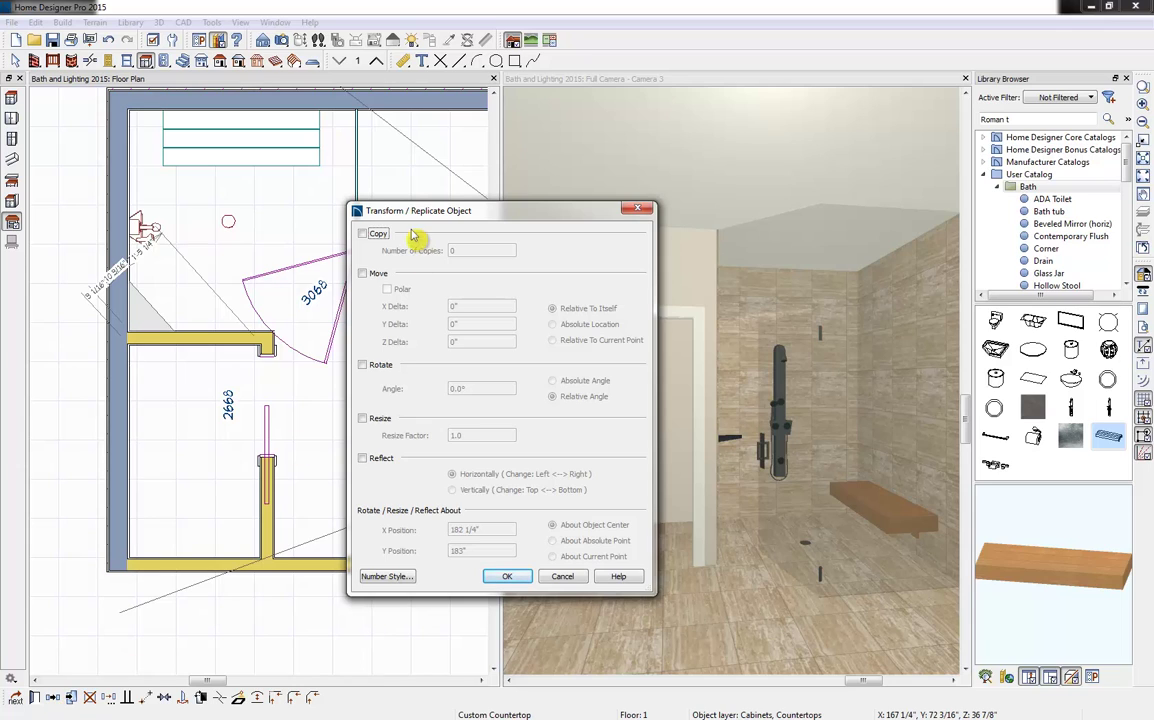
{"action": "left_click", "coordinate": [366, 236]}
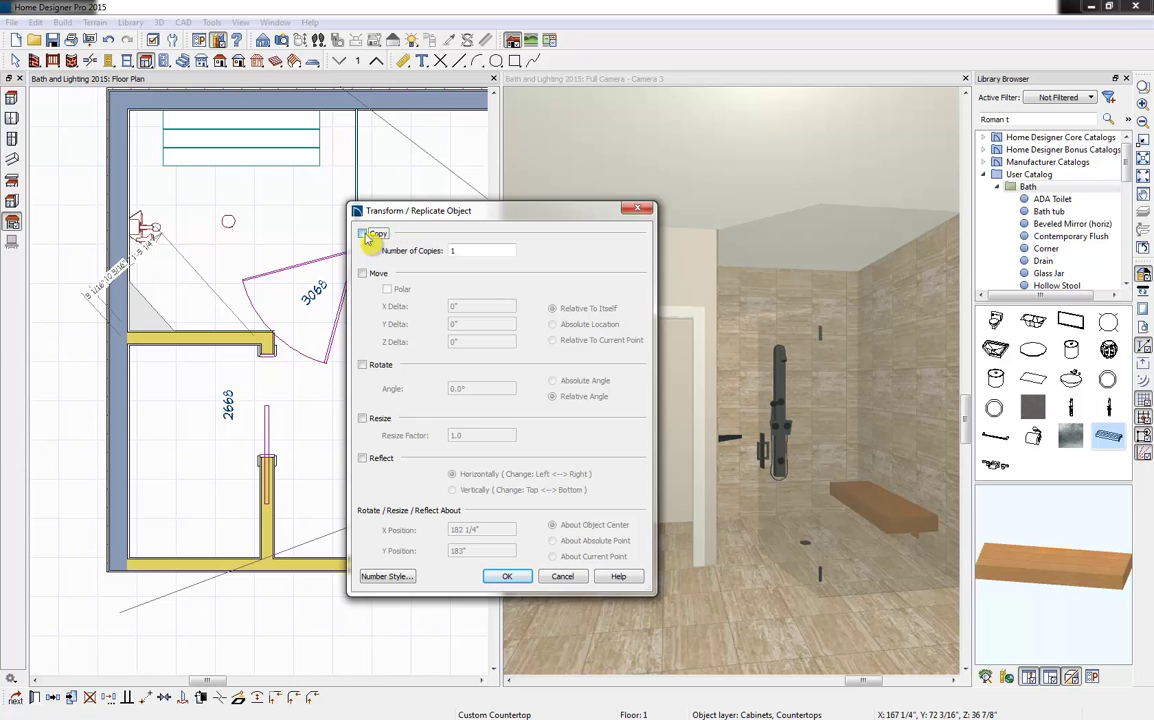
{"action": "key", "text": "Tab"}
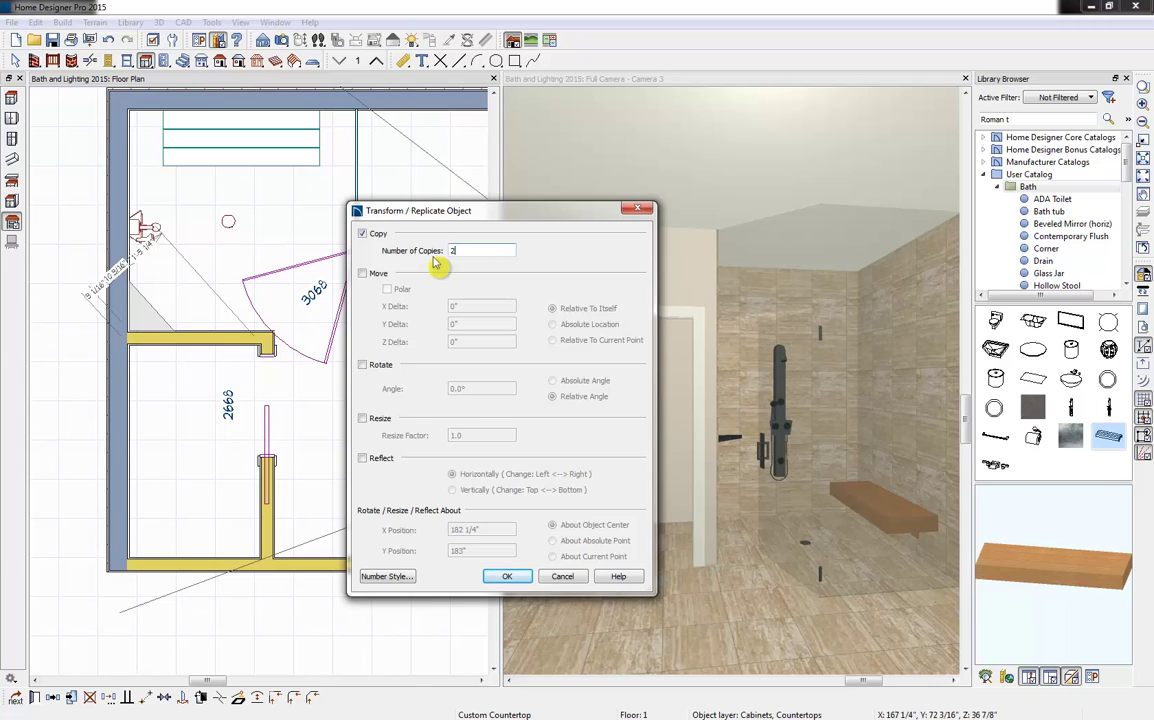
{"action": "left_click", "coordinate": [362, 273]}
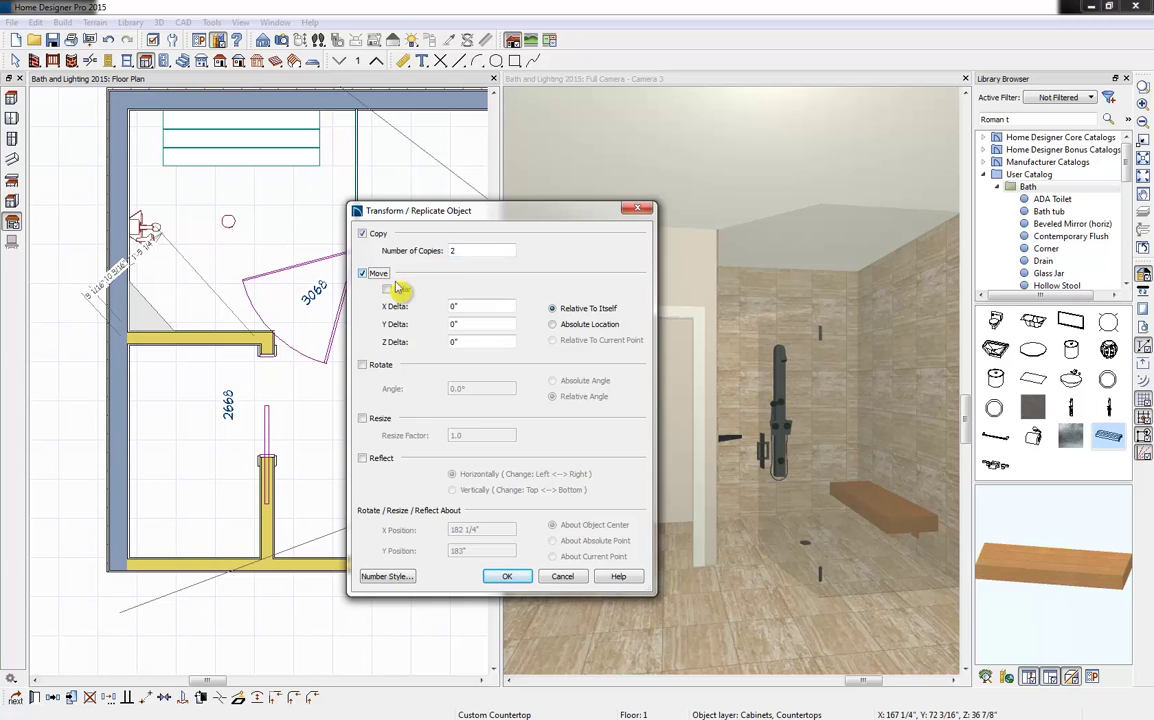
{"action": "double_click", "coordinate": [468, 342]}
{"action": "type", "text": "12"}
{"action": "left_click", "coordinate": [509, 577]}
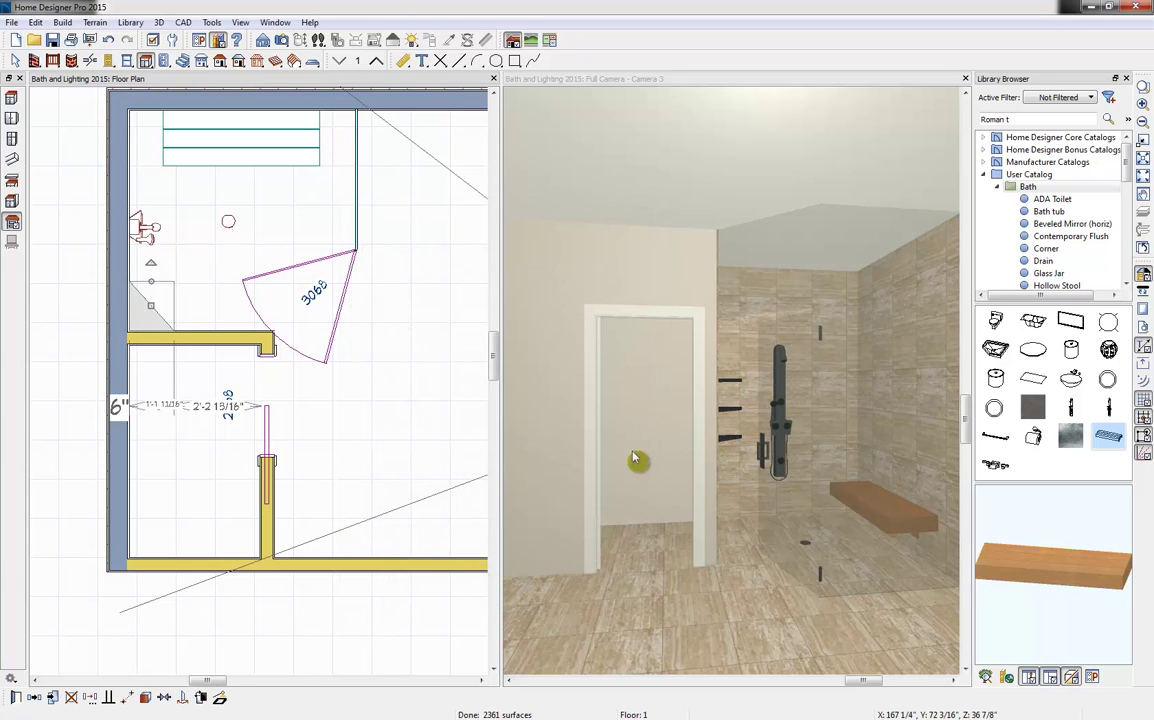
Place a toilet from the Bath folder inside the pocket-door room, backed against the wall opposite the shower partition.
{"action": "left_click", "coordinate": [228, 405]}
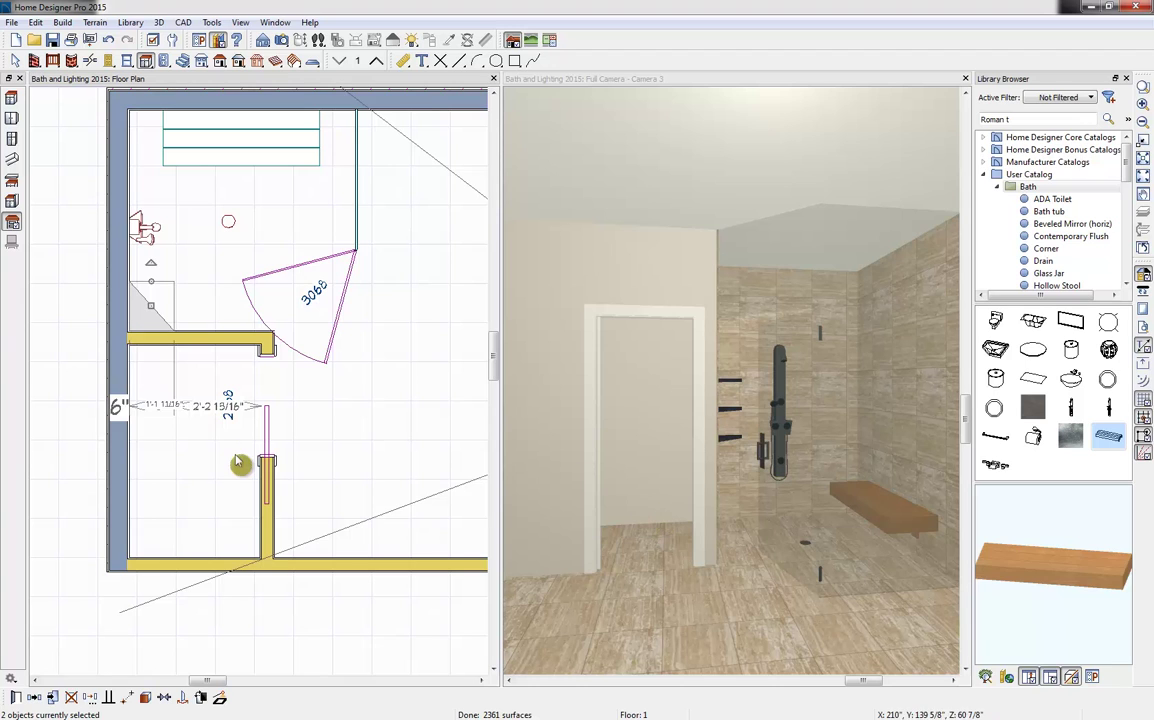
{"action": "middle_click_drag", "start_coordinate": [215, 460], "coordinate": [171, 407]}
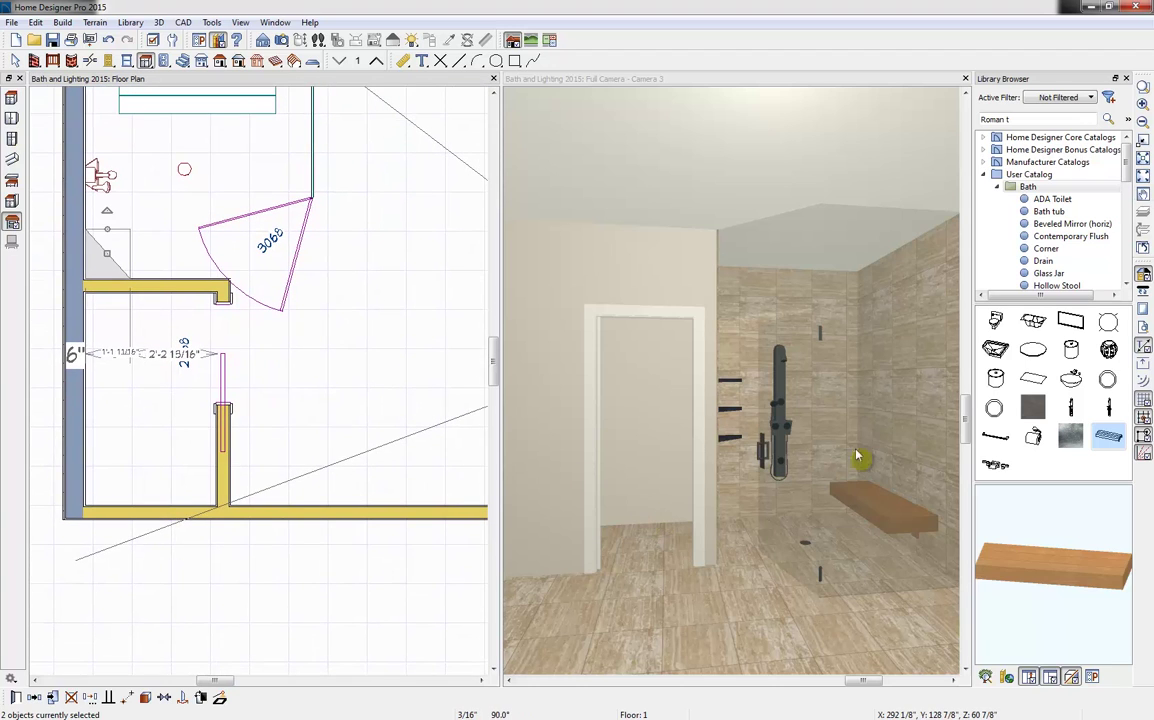
{"action": "left_click", "coordinate": [995, 320]}
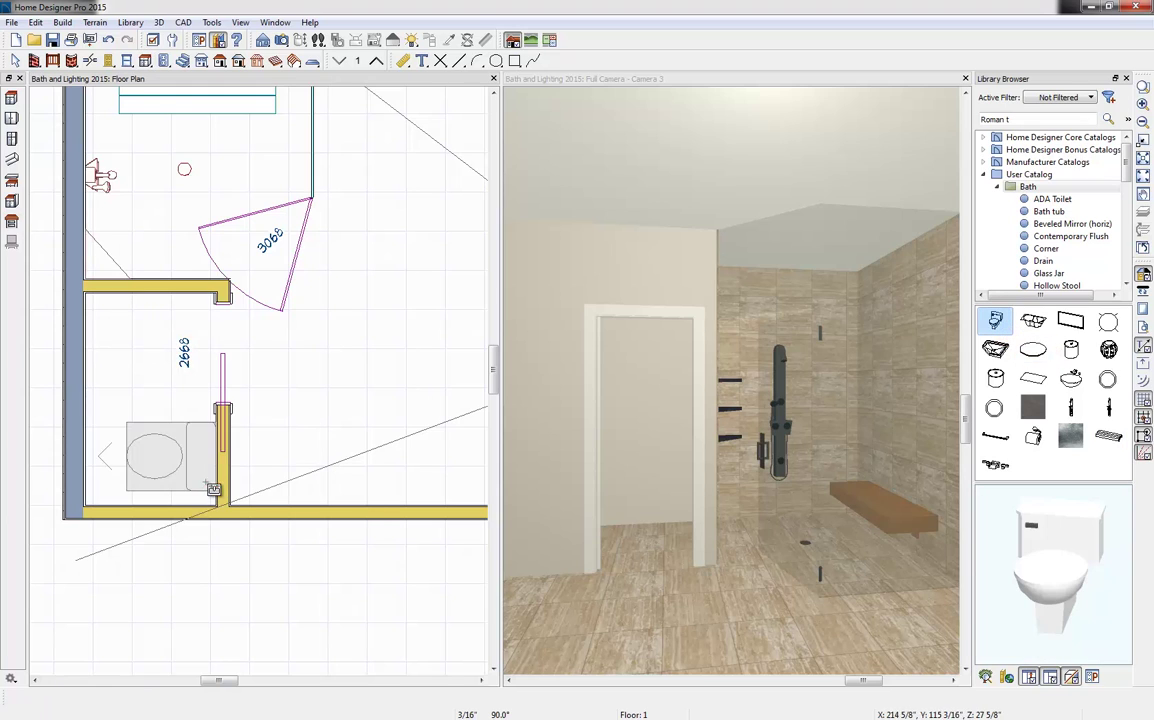
{"action": "left_click", "coordinate": [153, 503]}
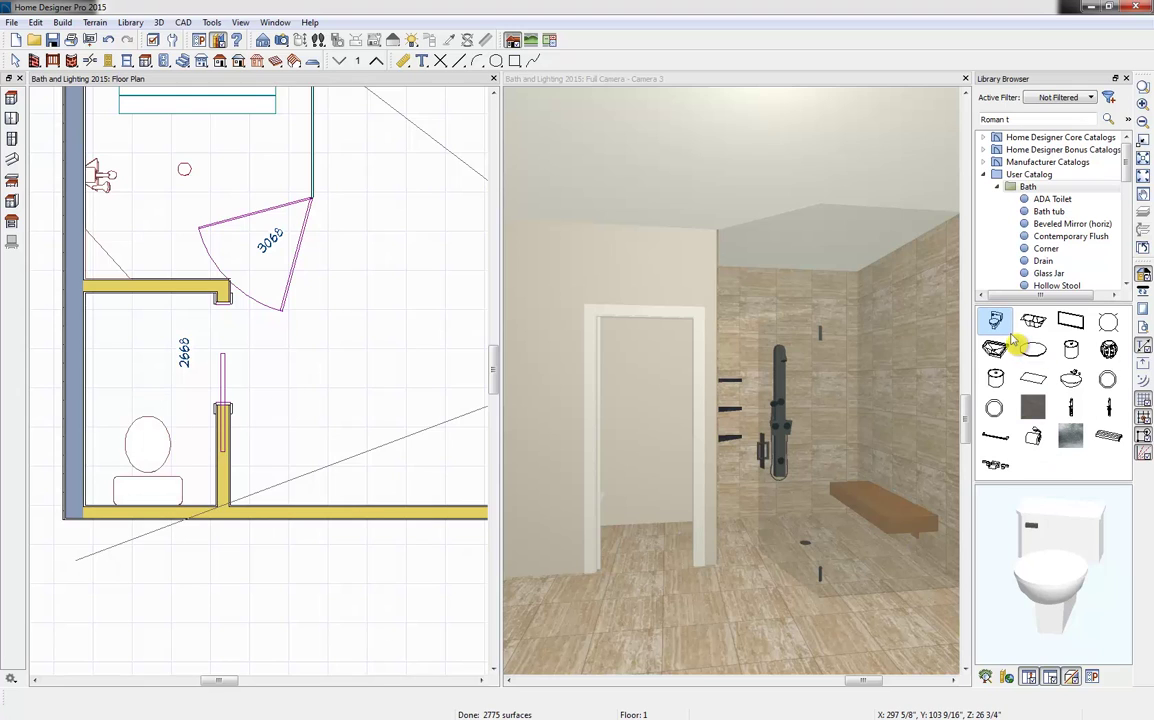
Mount the toilet paper holder on the exterior wall beside the toilet and lower it to about 24 inches above the floor.
{"action": "left_click", "coordinate": [1040, 442]}
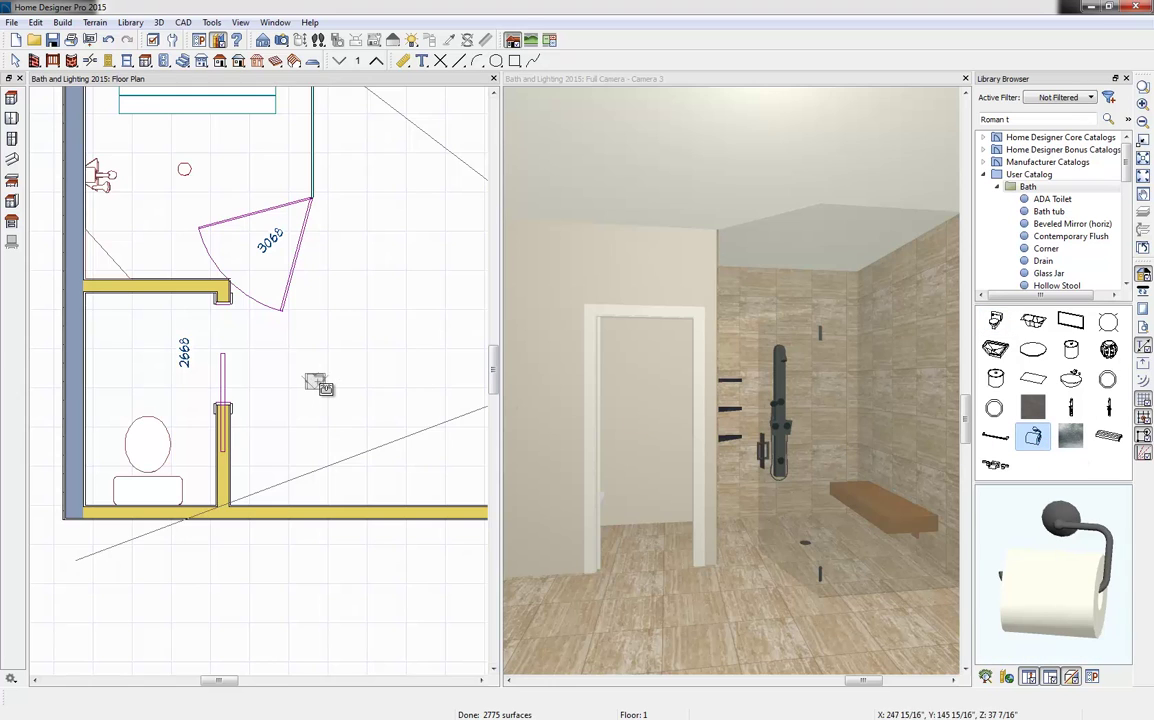
{"action": "left_click", "coordinate": [88, 389]}
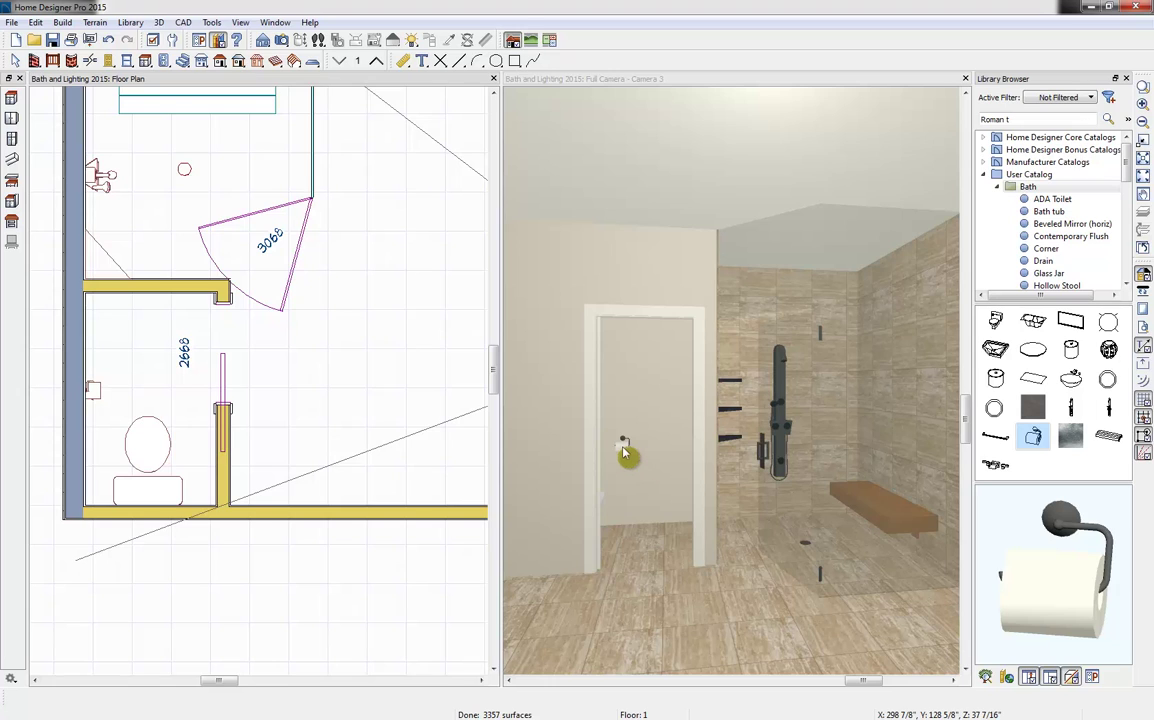
{"action": "left_click", "coordinate": [622, 448]}
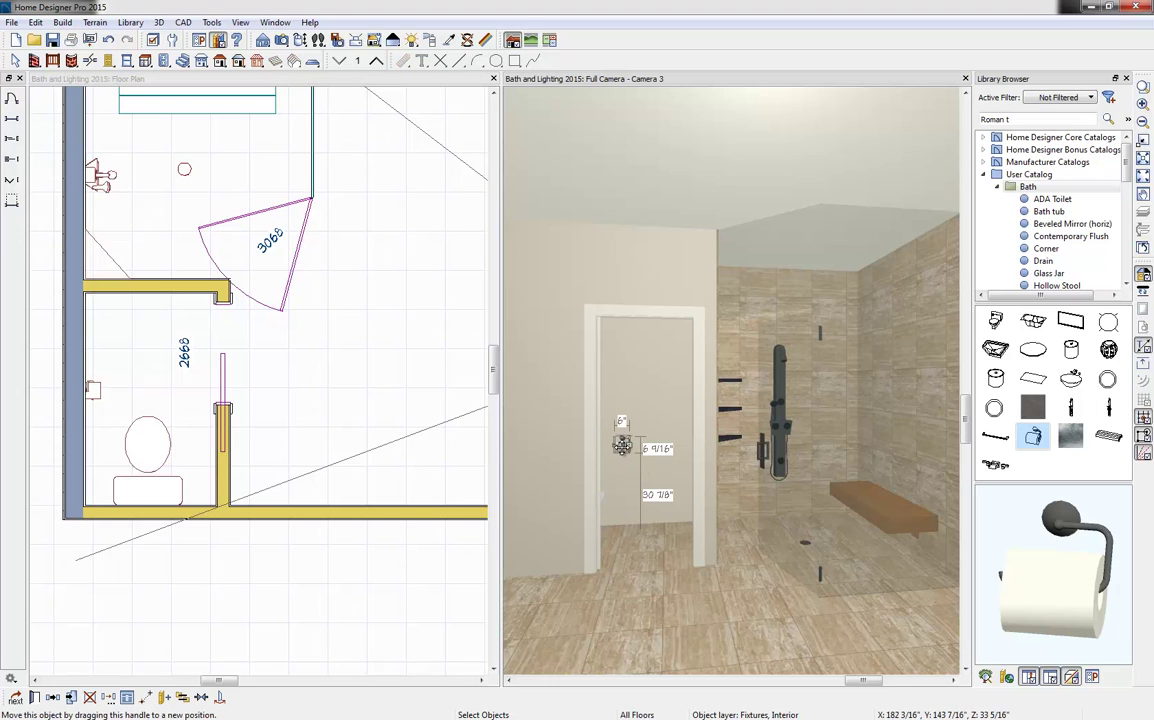
{"action": "left_click_drag", "start_coordinate": [622, 448], "coordinate": [622, 473]}
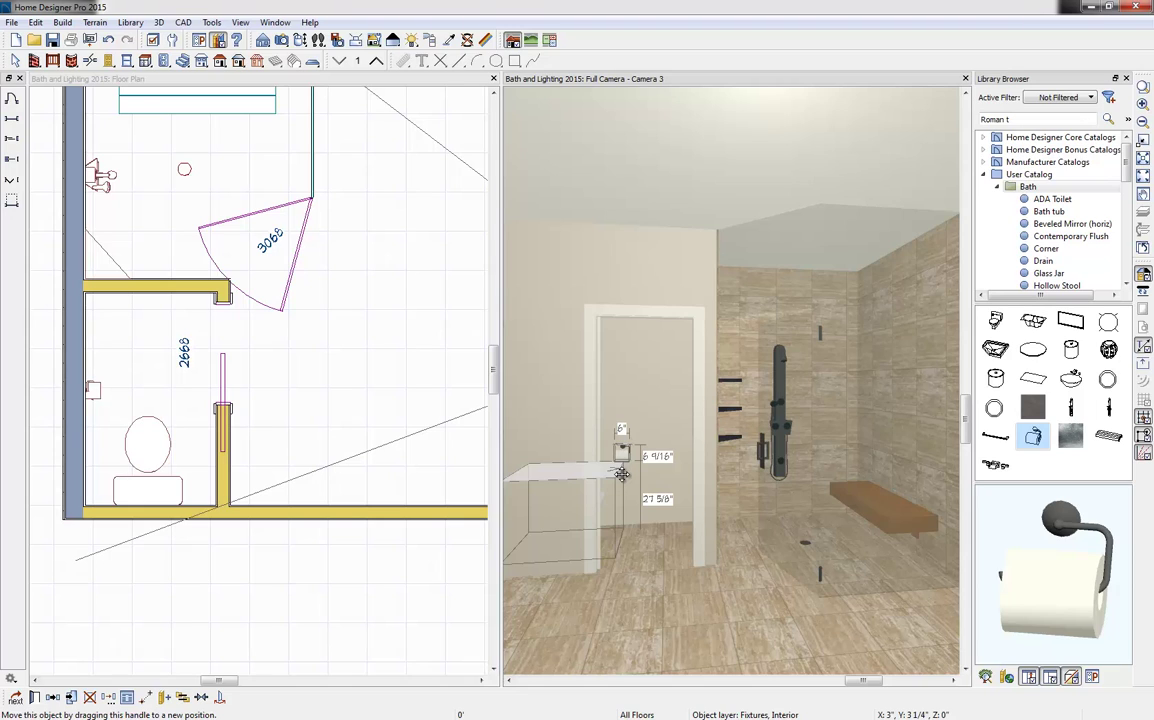
{"action": "mouse_move", "coordinate": [622, 473]}
{"action": "left_mouse_down"}
{"action": "mouse_move", "coordinate": [620, 441]}
{"action": "mouse_move", "coordinate": [621, 473]}
{"action": "mouse_move", "coordinate": [623, 462]}
{"action": "left_mouse_up"}
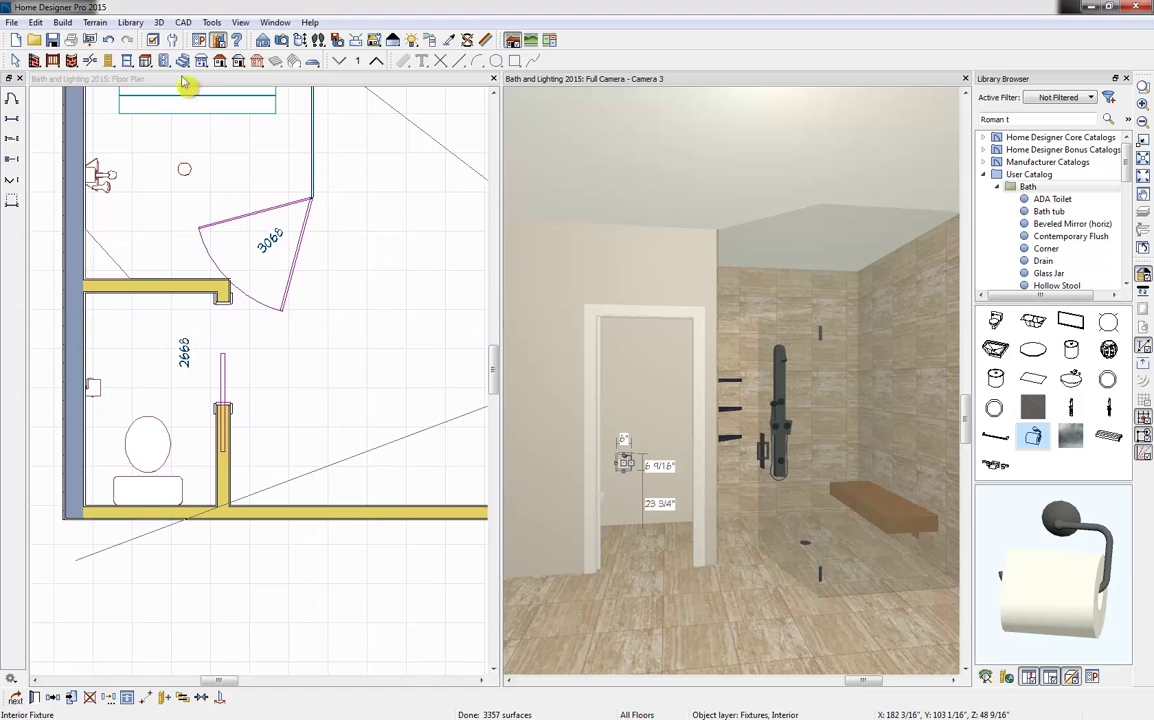
Insert a 2840DH window in the toilet room's exterior wall, above the paper holder.
{"action": "left_click", "coordinate": [127, 62]}
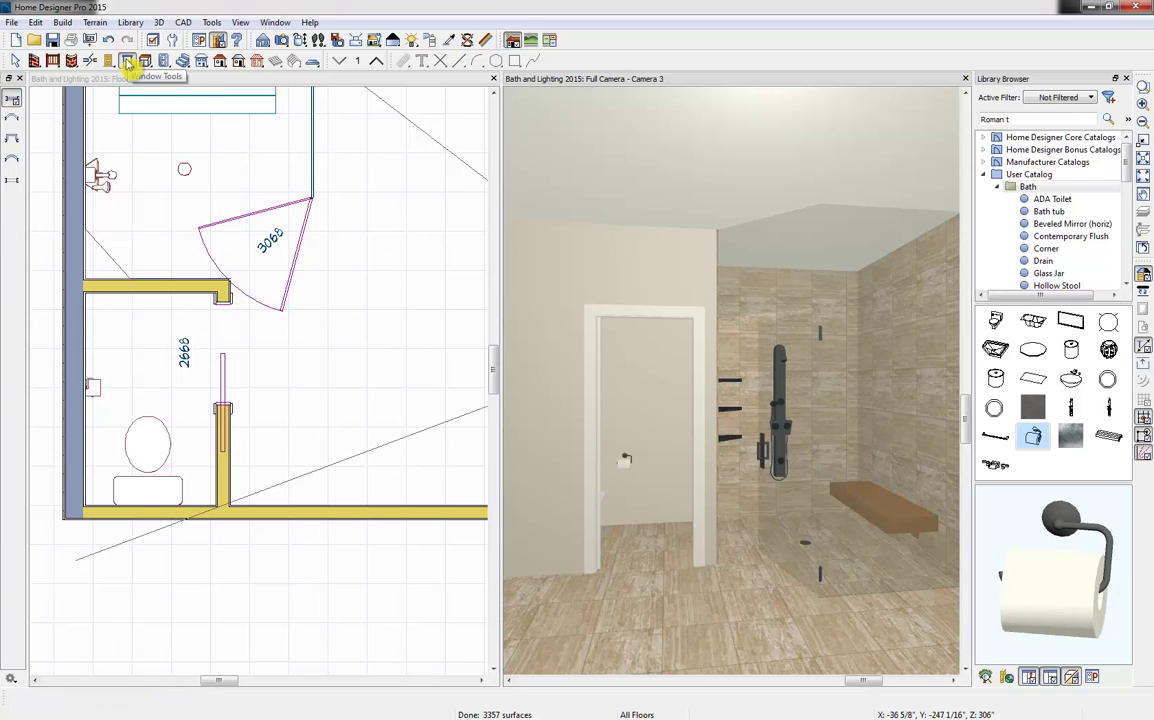
{"action": "left_click", "coordinate": [126, 62]}
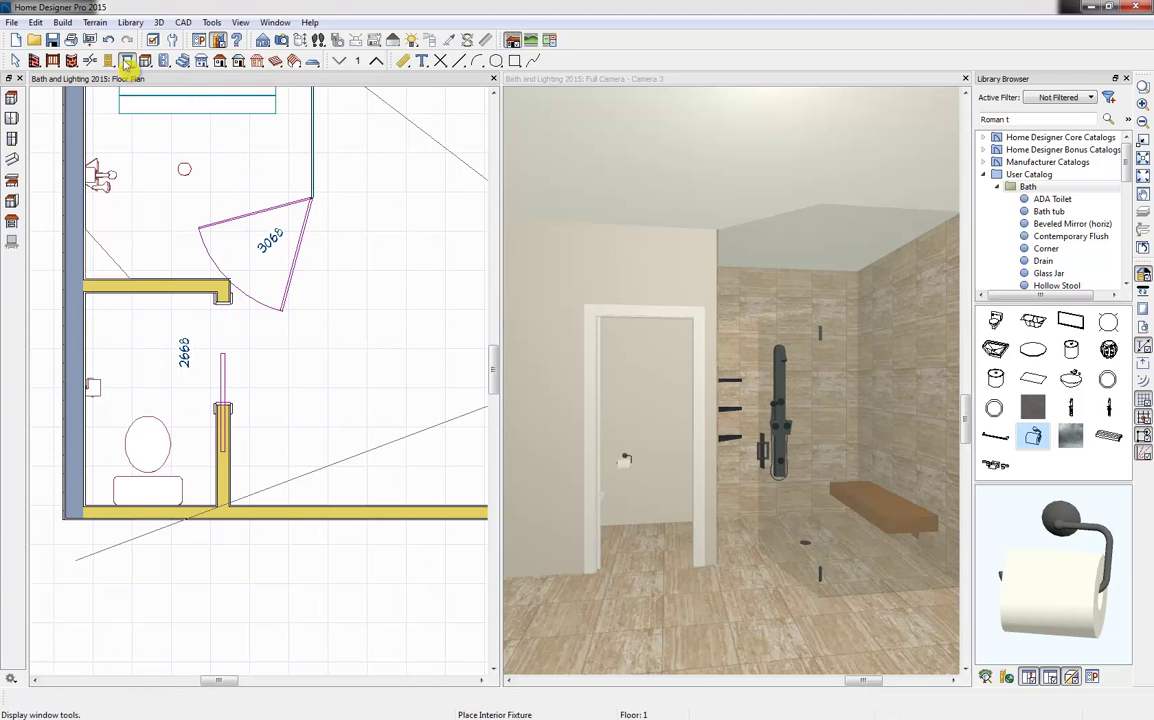
{"action": "left_click", "coordinate": [126, 62]}
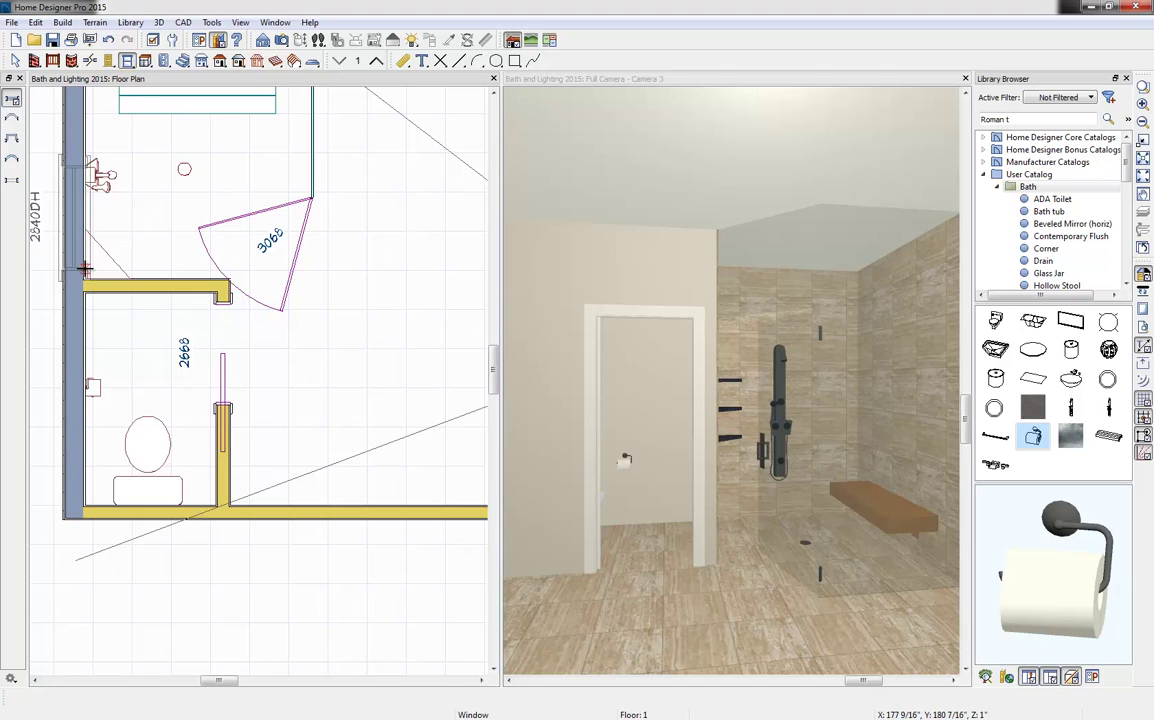
{"action": "left_click", "coordinate": [74, 394]}
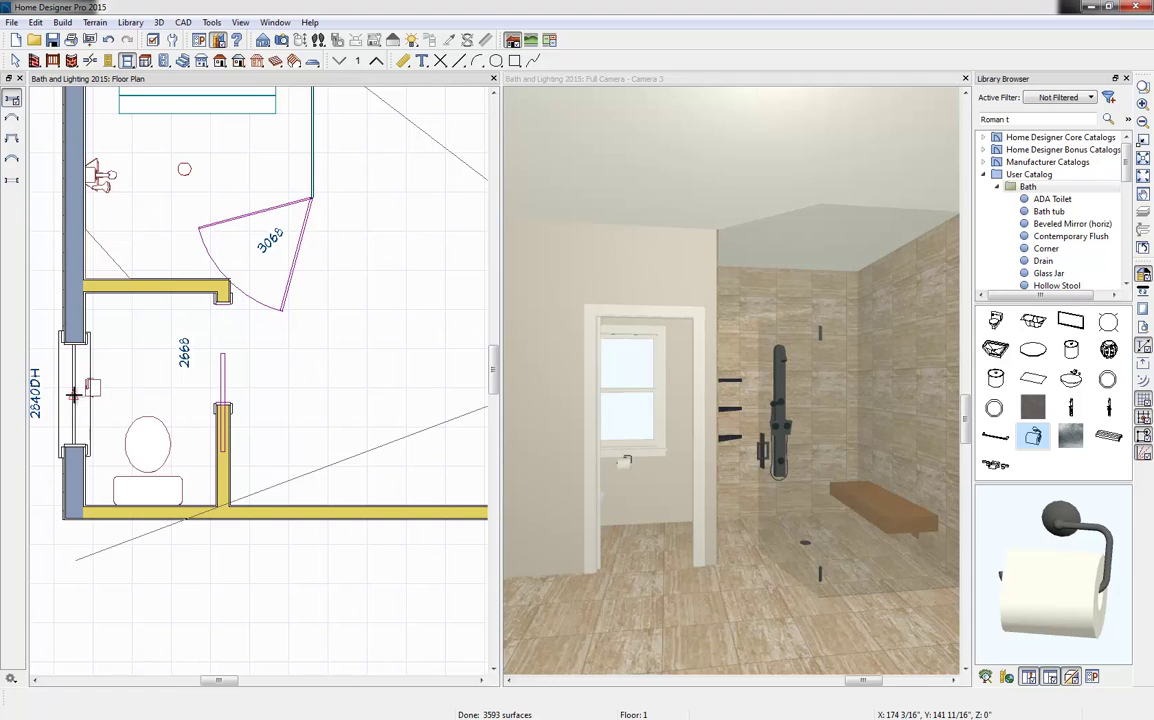
Move the toilet paper holder closer to the toilet and down to about 19 inches above the floor, below the window.
{"action": "left_click", "coordinate": [622, 464]}
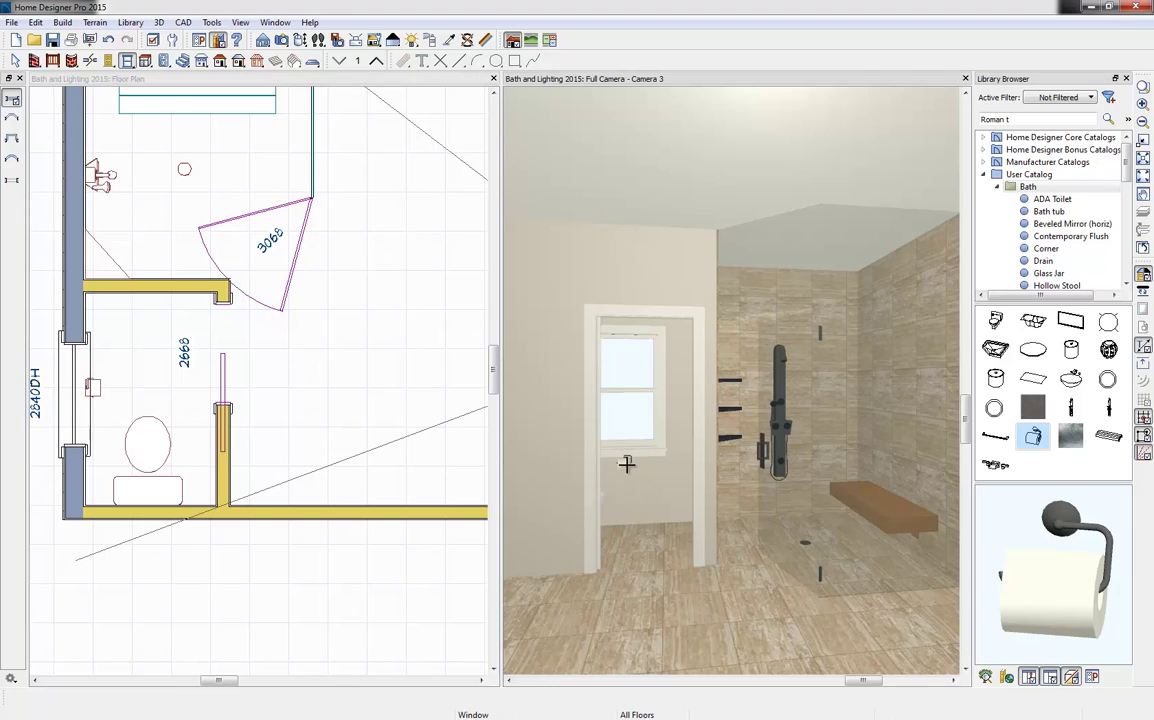
{"action": "left_click", "coordinate": [625, 462]}
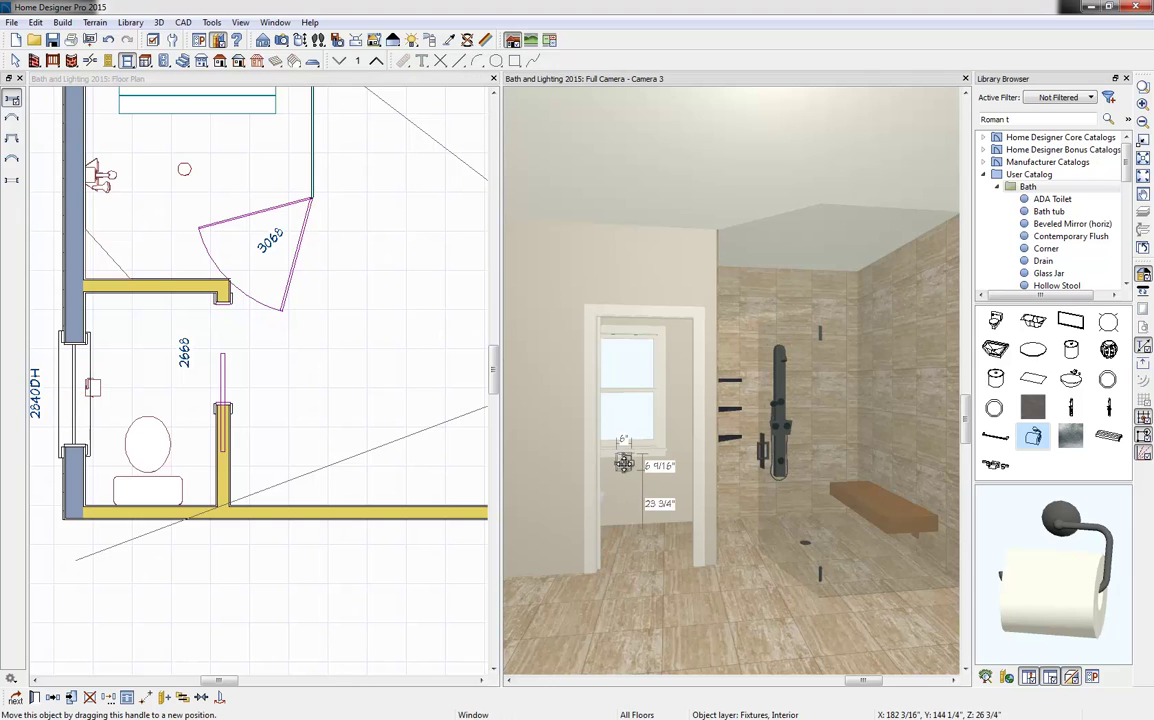
{"action": "left_click_drag", "start_coordinate": [622, 464], "coordinate": [614, 474]}
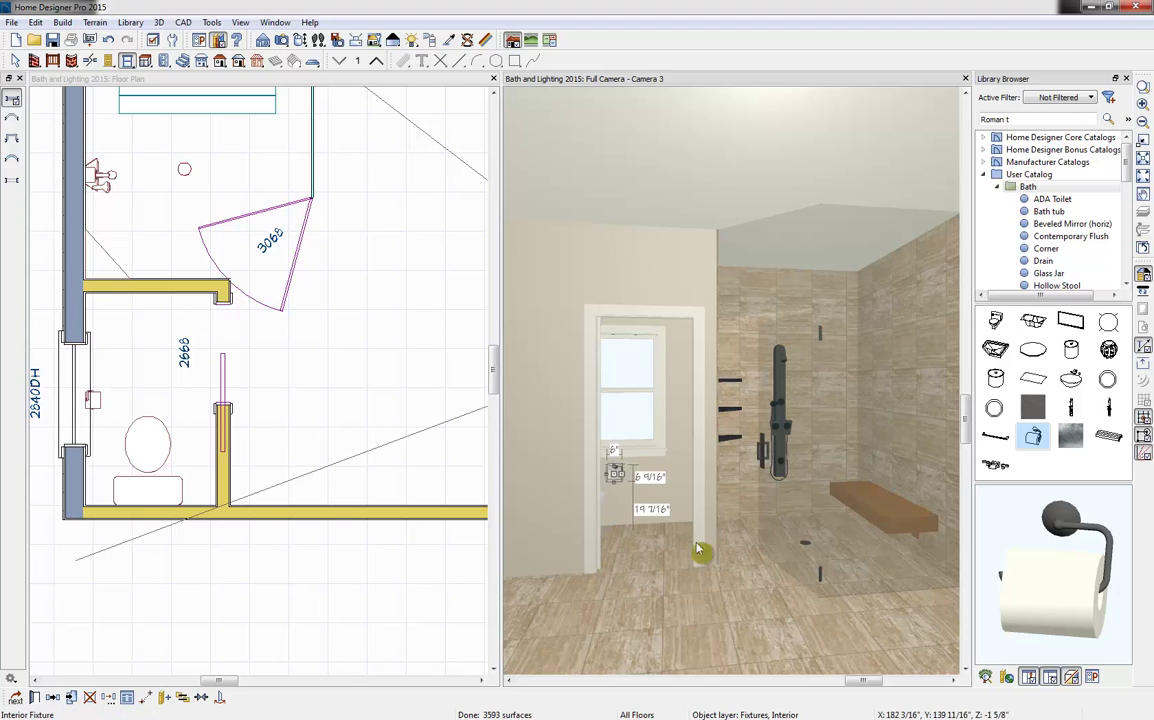
{"action": "left_click", "coordinate": [748, 483]}
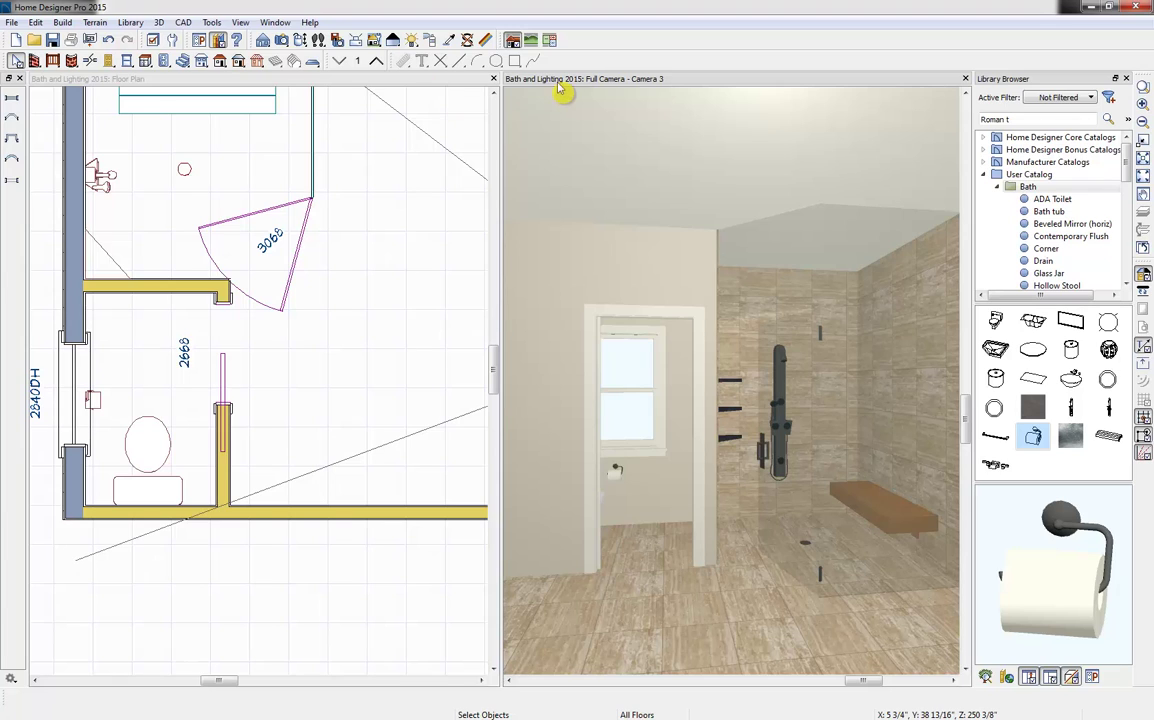
Orbit the 3D camera to examine the empty wall and corner beside the toilet room doorway.
{"action": "left_click", "coordinate": [300, 42]}
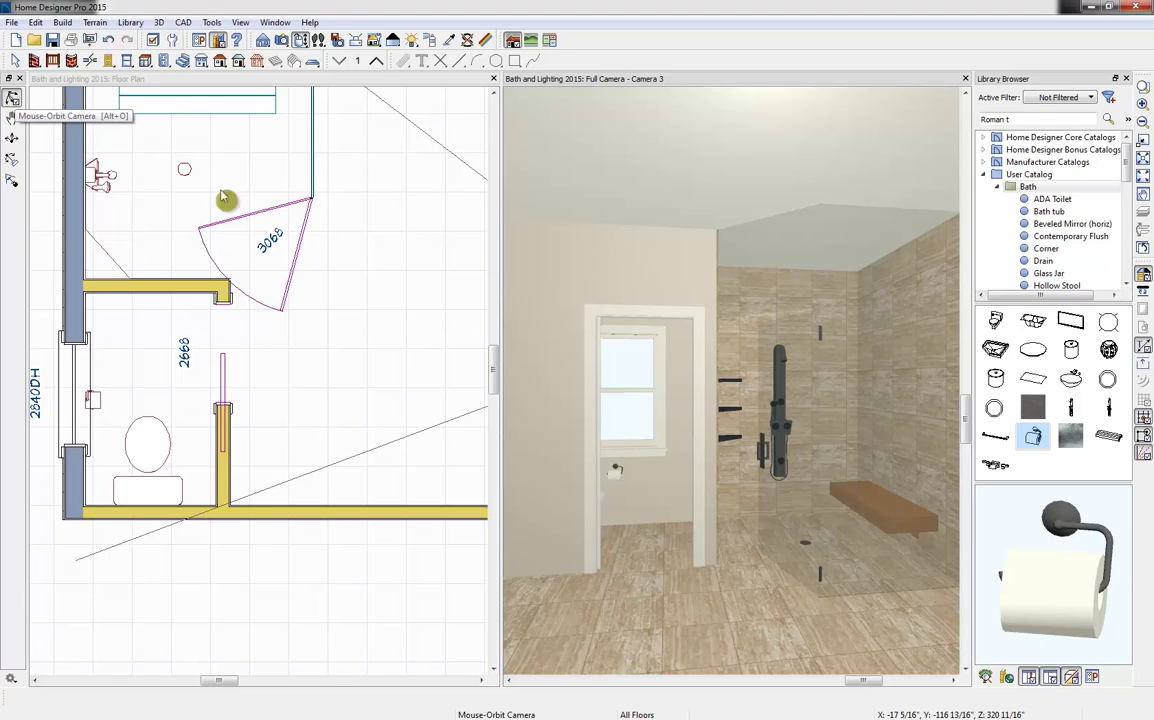
{"action": "left_click_drag", "start_coordinate": [760, 421], "coordinate": [687, 424]}
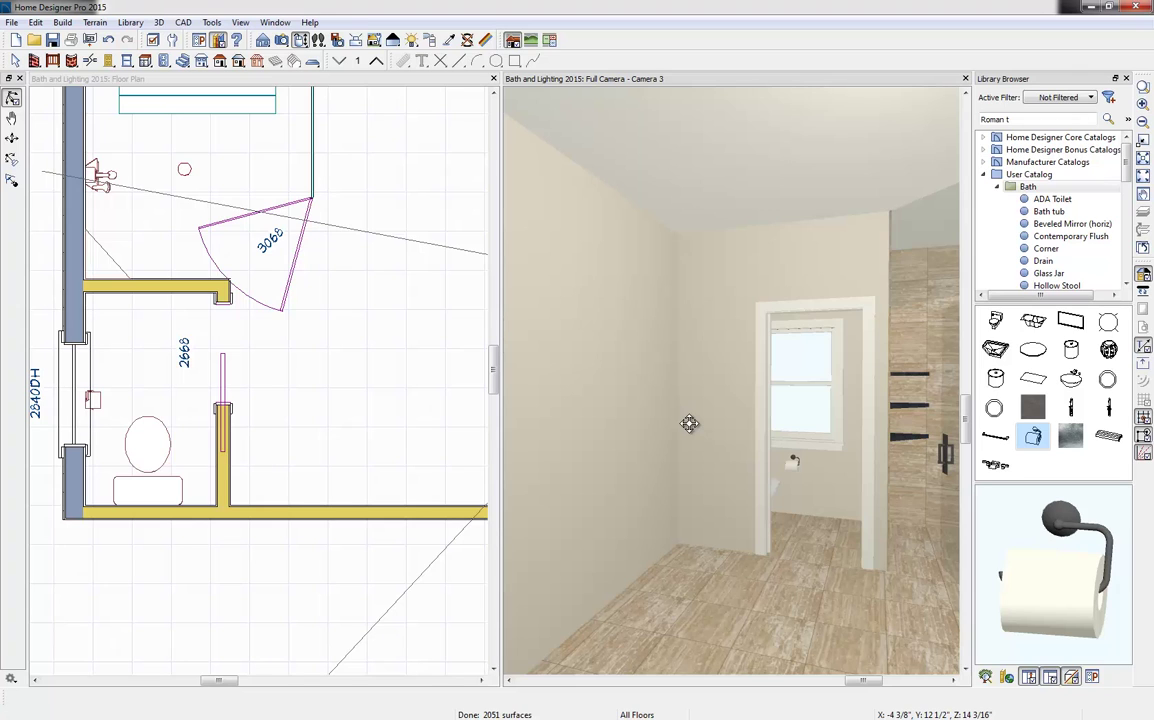
{"action": "key", "text": "Up"}
{"action": "key", "text": "Up"}
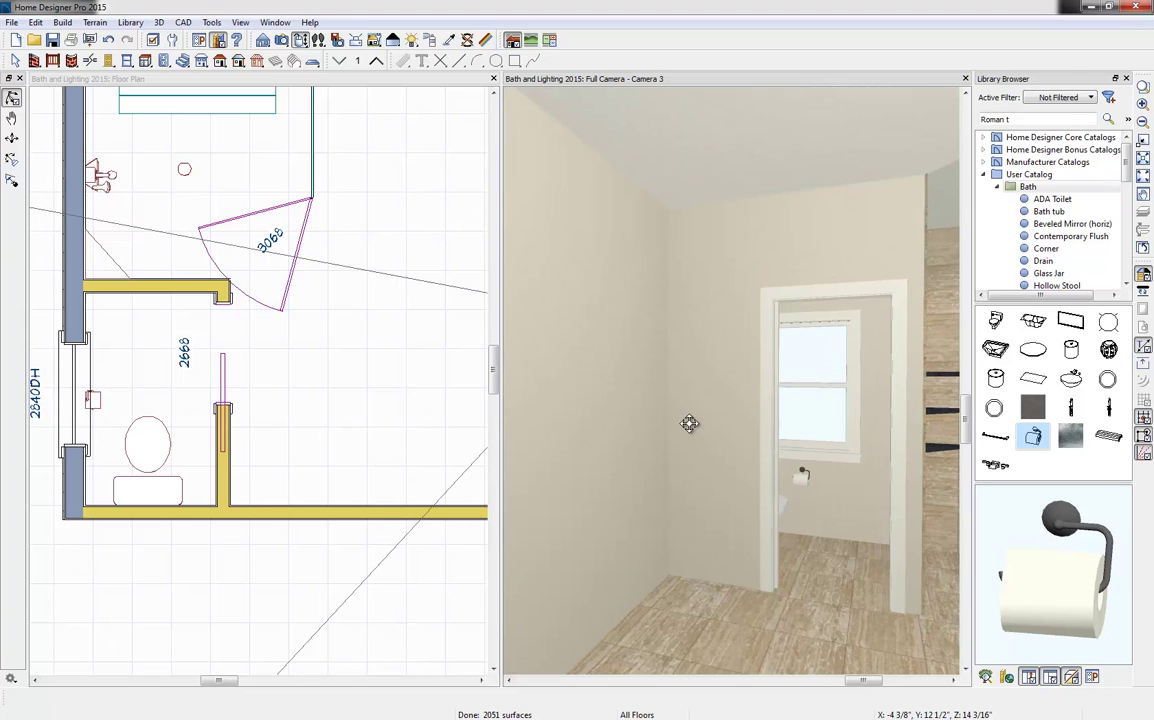
{"action": "key", "text": "Right"}
{"action": "key", "text": "Right"}
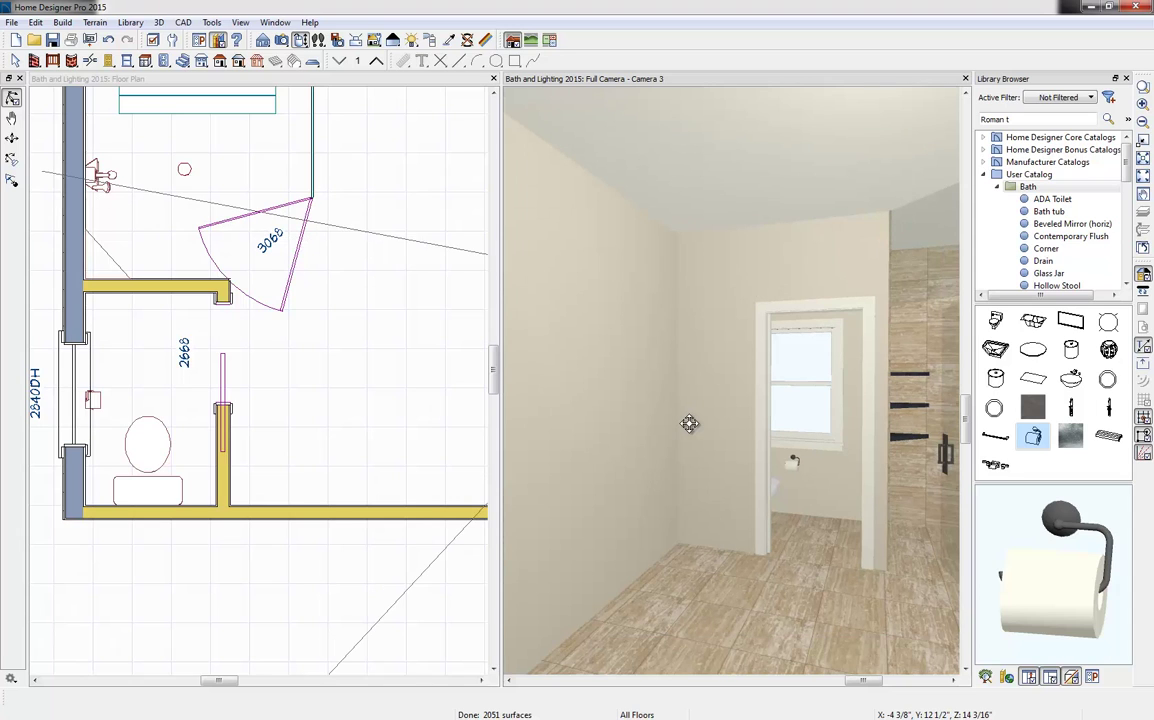
{"action": "key", "text": "Right"}
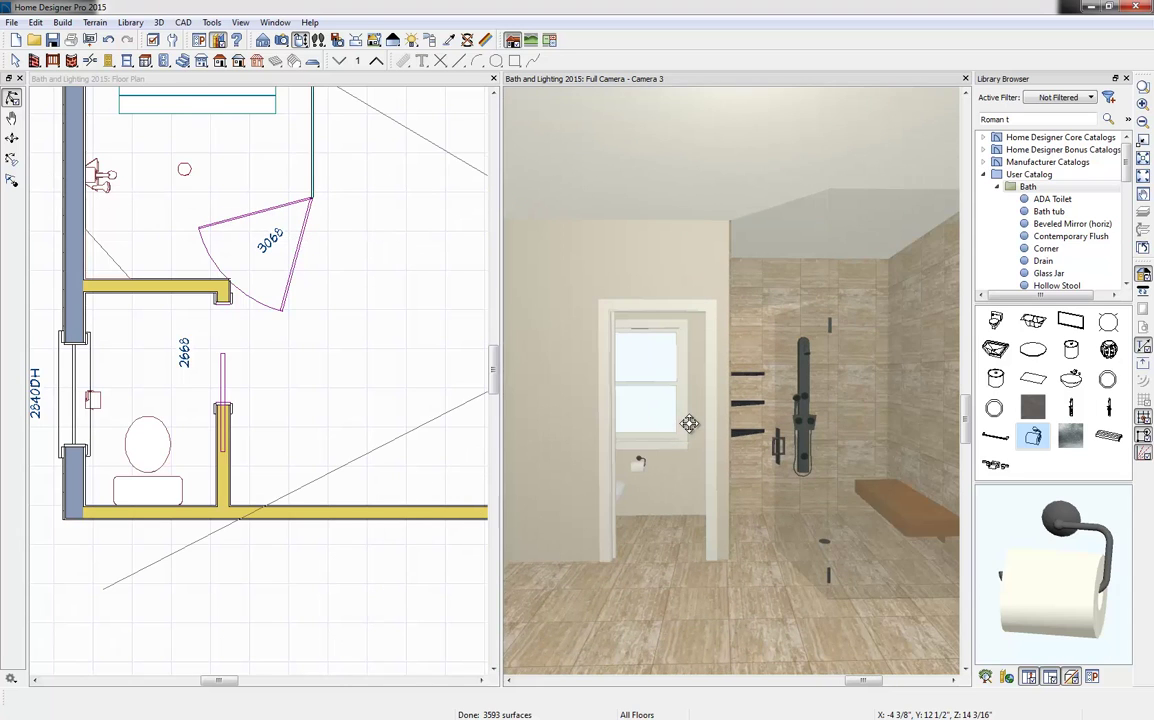
{"action": "key", "text": "Left"}
{"action": "key", "text": "Left"}
{"action": "key", "text": "Left"}
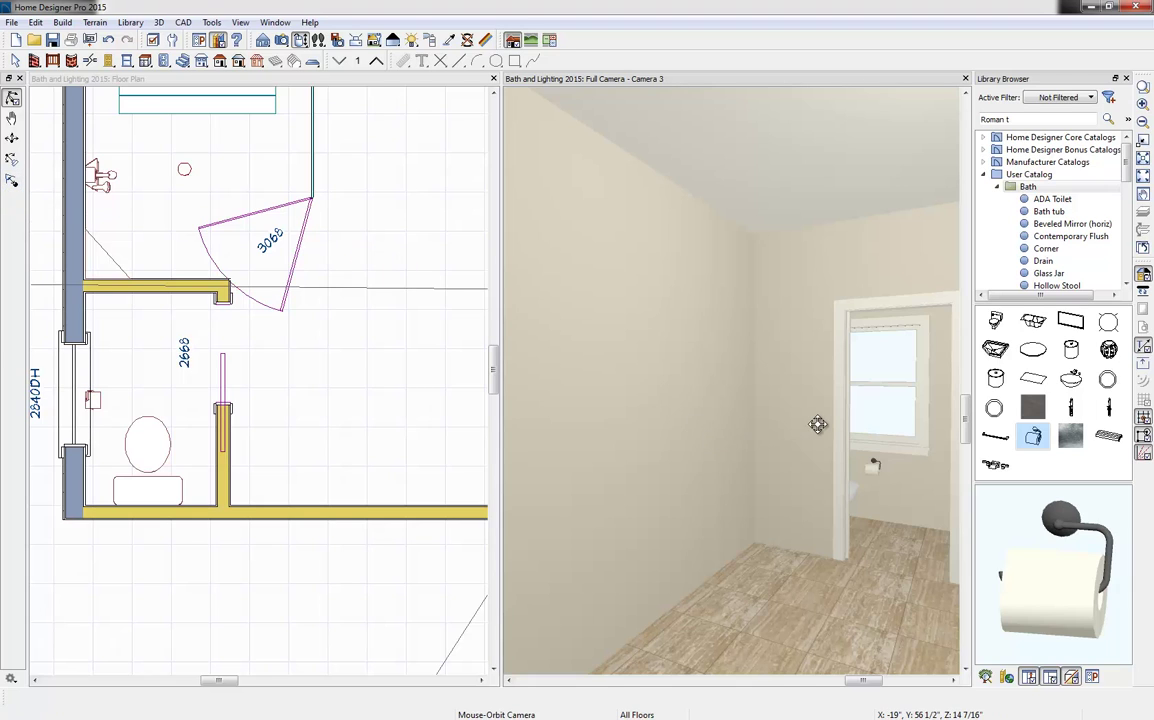
{"action": "middle_click_drag", "start_coordinate": [817, 424], "coordinate": [752, 404]}
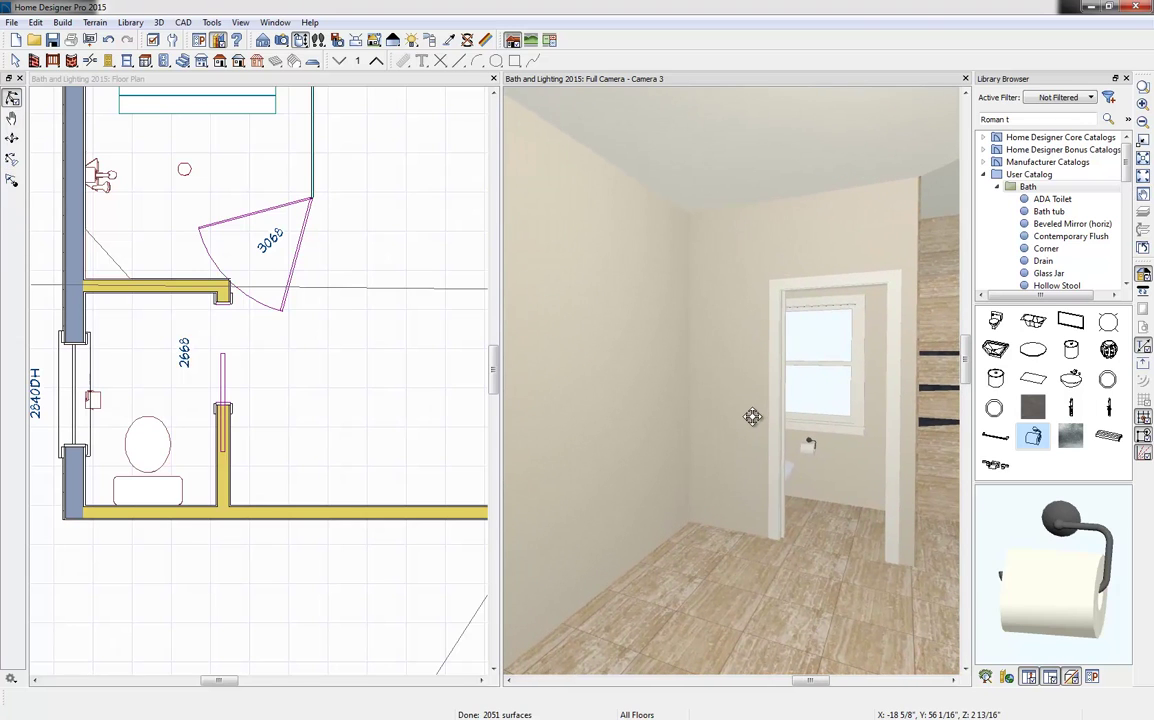
Place a 24-inch base cabinet in the room corner beside the pocket-door wall in the floor plan.
{"action": "left_click", "coordinate": [346, 92]}
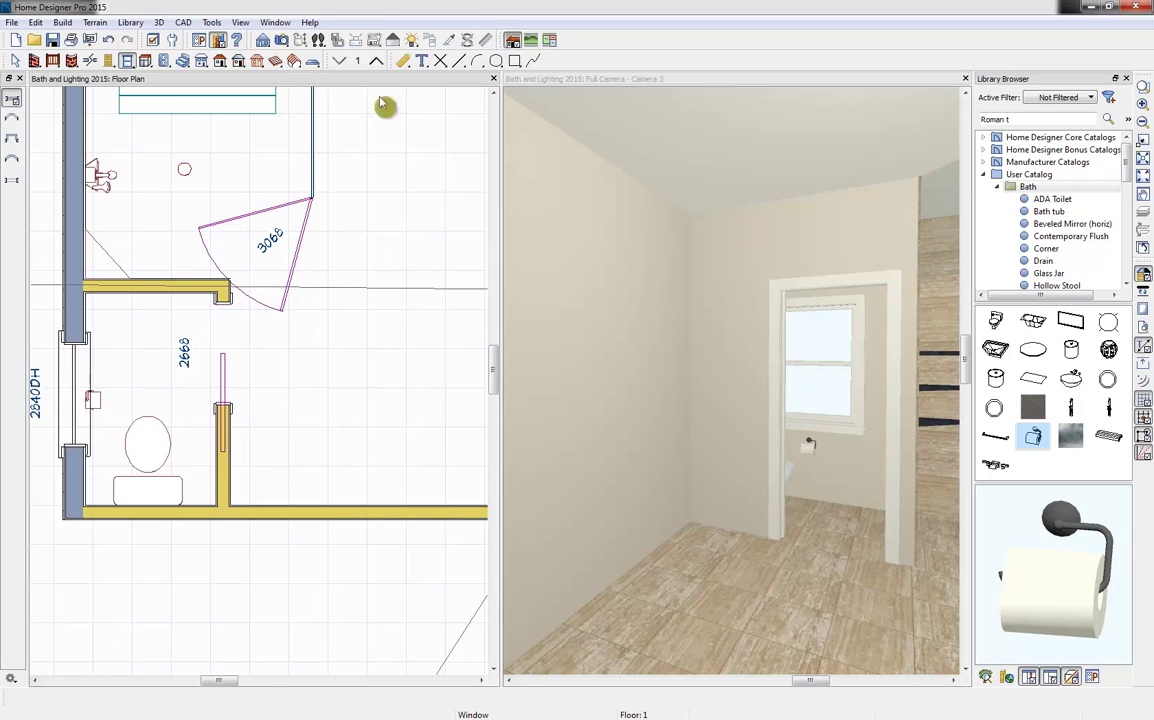
{"action": "middle_click_drag", "start_coordinate": [399, 417], "coordinate": [306, 446]}
{"action": "scroll", "coordinate": [209, 503], "scroll_direction": "up", "scroll_amount": 2}
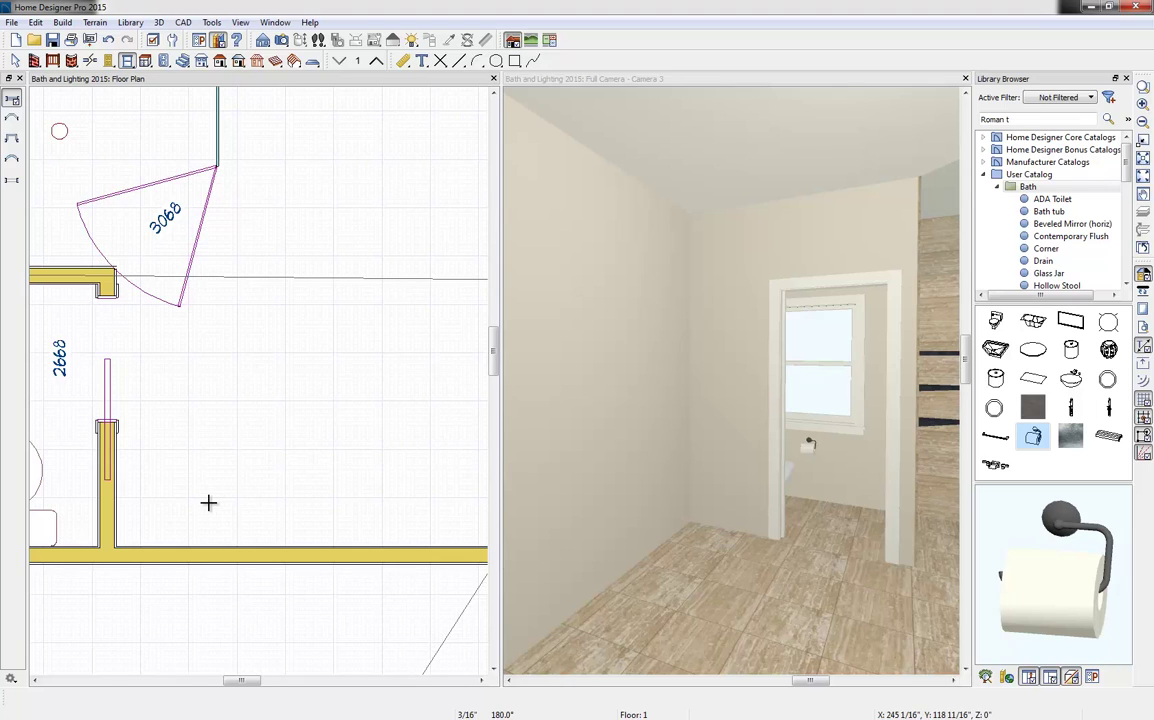
{"action": "left_click", "coordinate": [146, 61]}
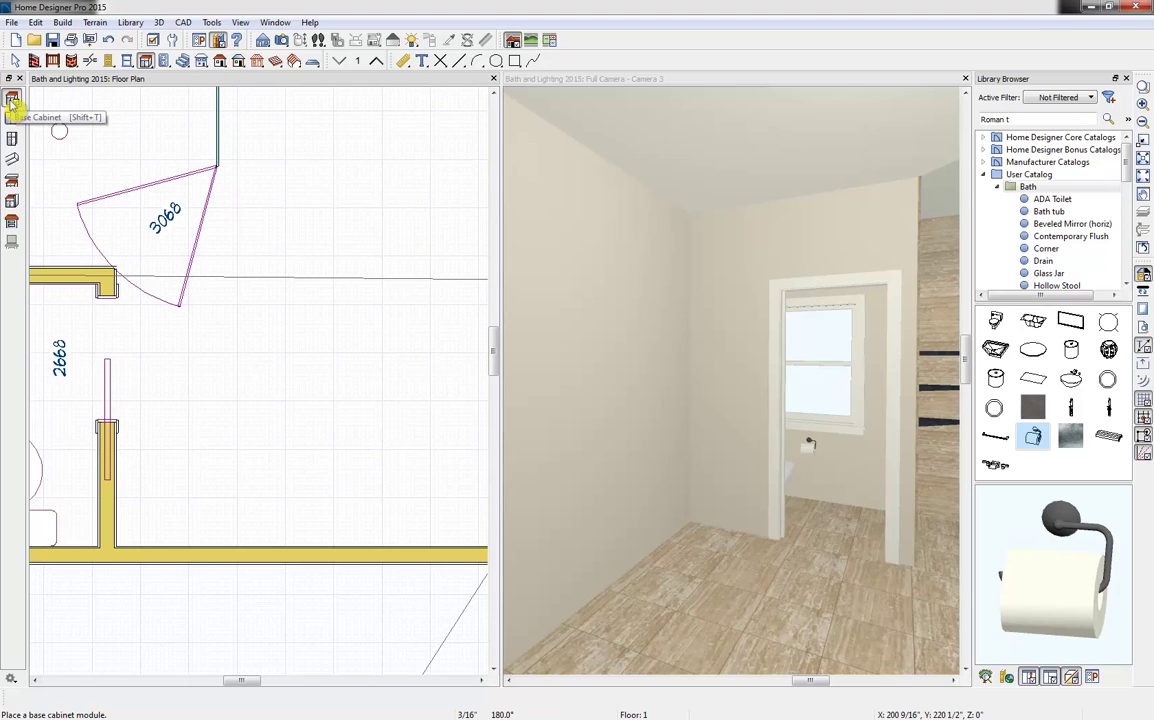
{"action": "left_click", "coordinate": [12, 101]}
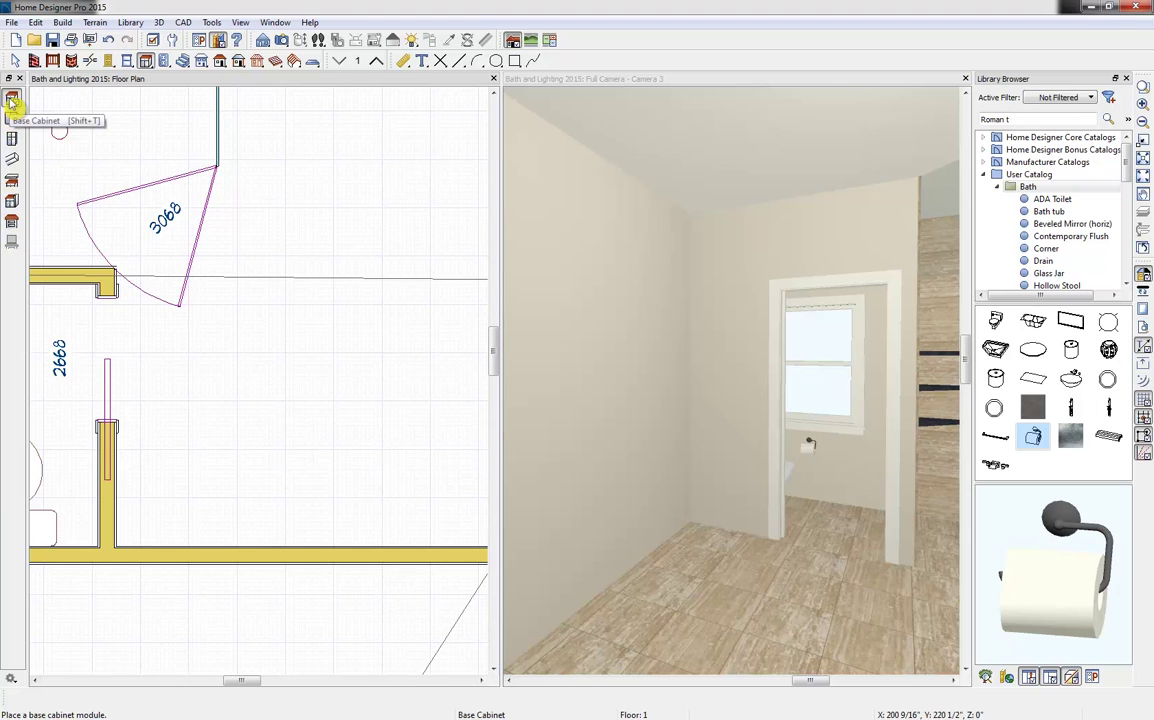
{"action": "left_click", "coordinate": [11, 101]}
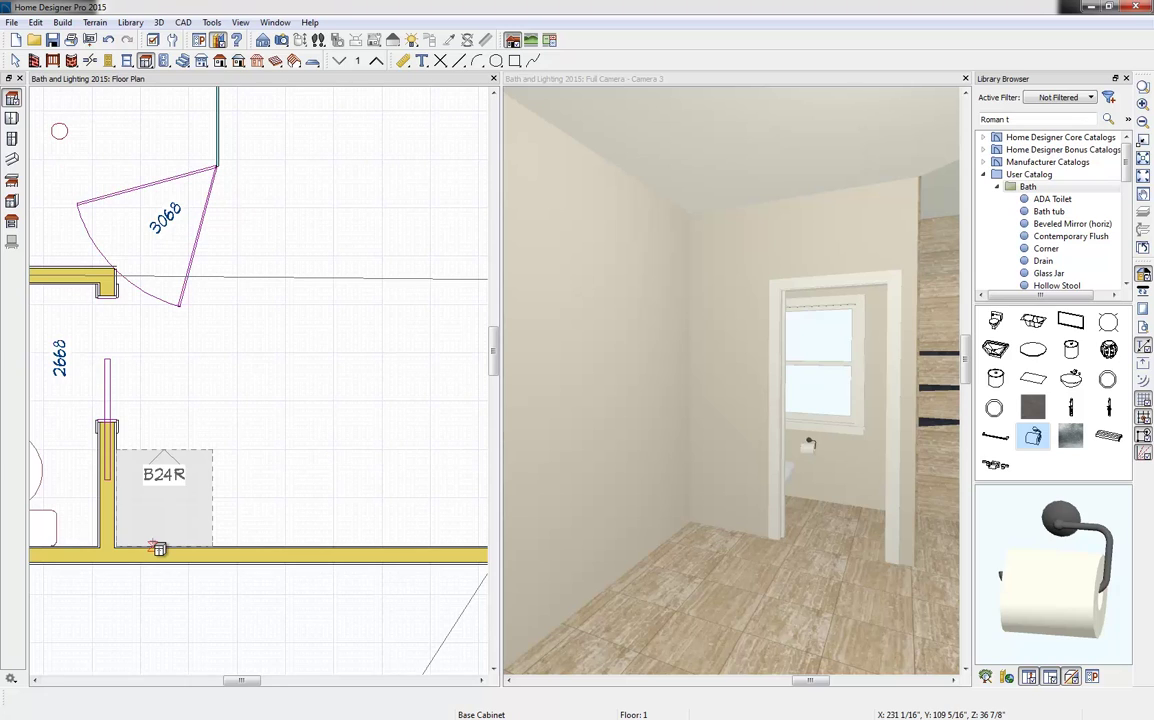
{"action": "left_click", "coordinate": [158, 548]}
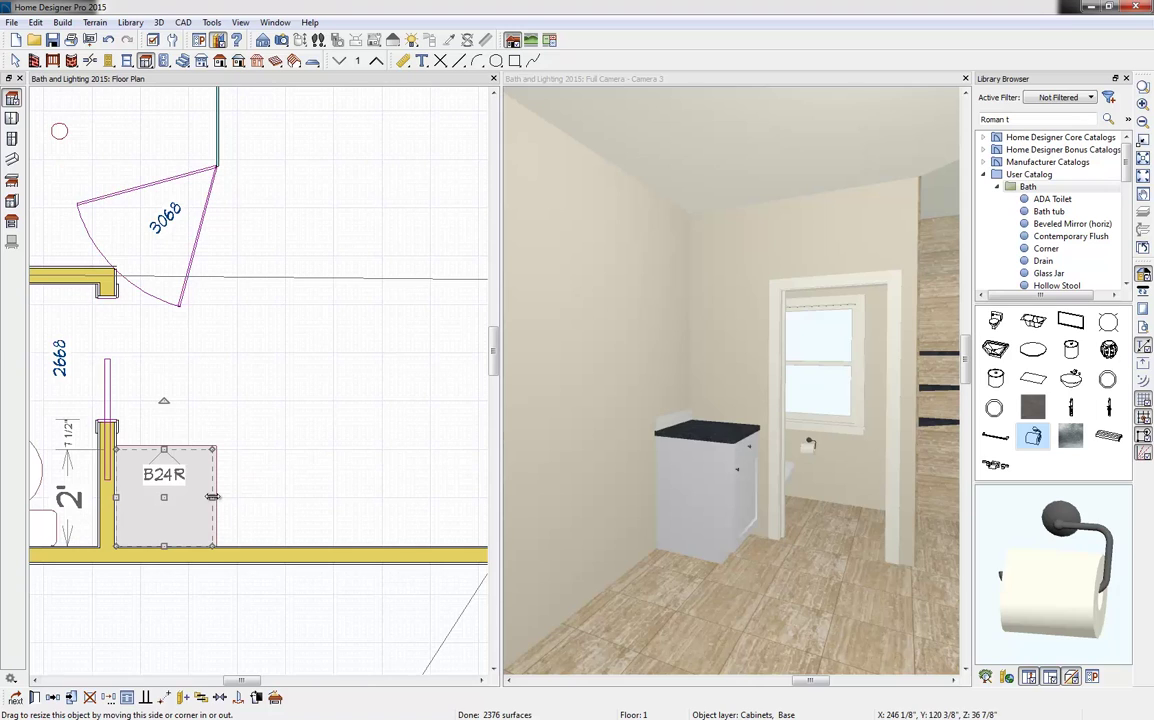
Widen the corner base cabinet to 27 inches by extending its free side away from the pocket-door wall.
{"action": "left_click_drag", "start_coordinate": [211, 497], "coordinate": [222, 497]}
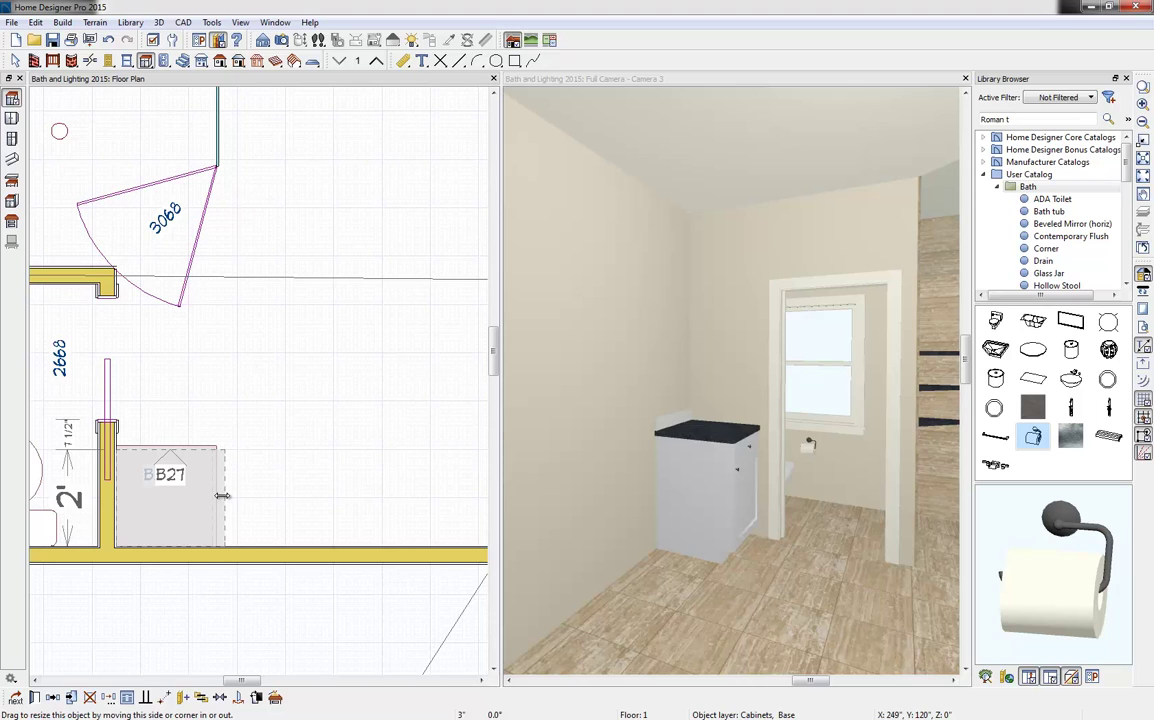
{"action": "left_click_drag", "start_coordinate": [222, 496], "coordinate": [222, 496]}
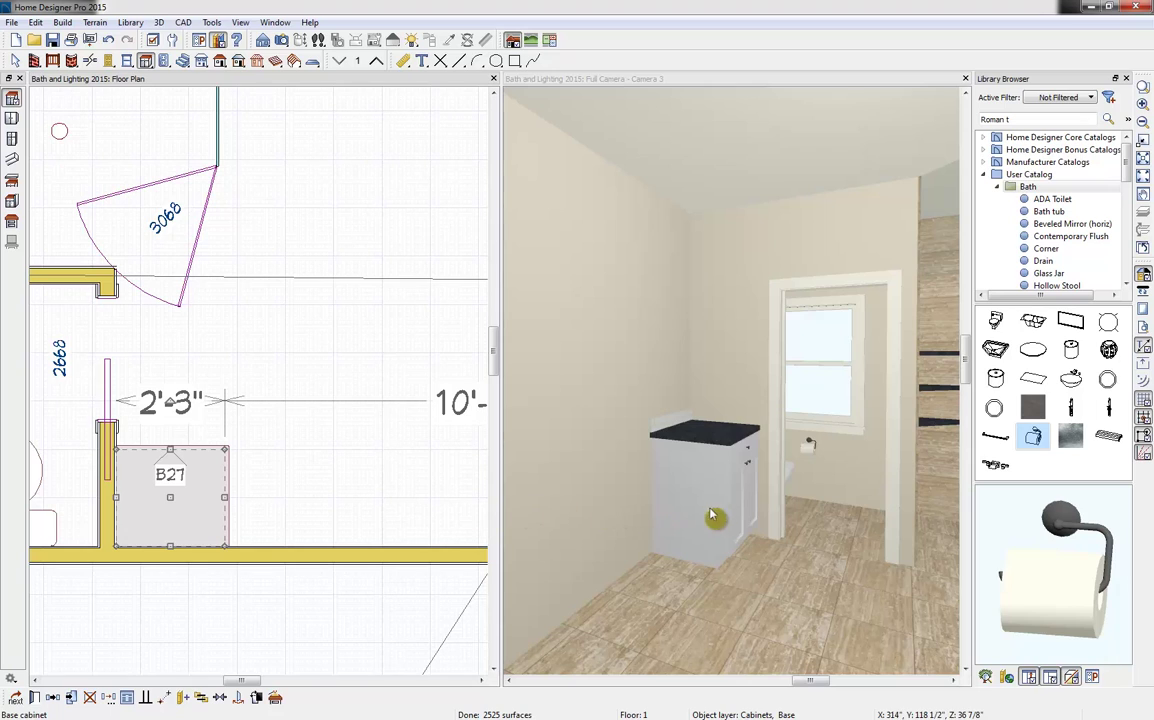
{"action": "left_click", "coordinate": [743, 508]}
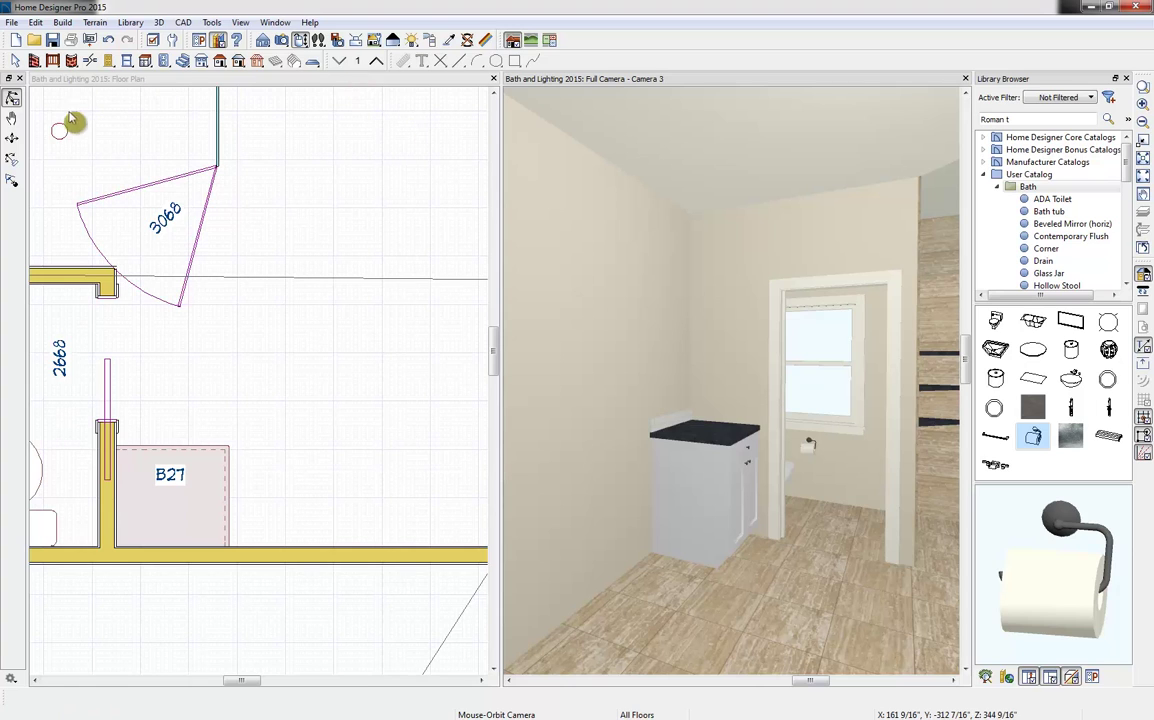
{"action": "left_click_drag", "start_coordinate": [873, 523], "coordinate": [817, 559]}
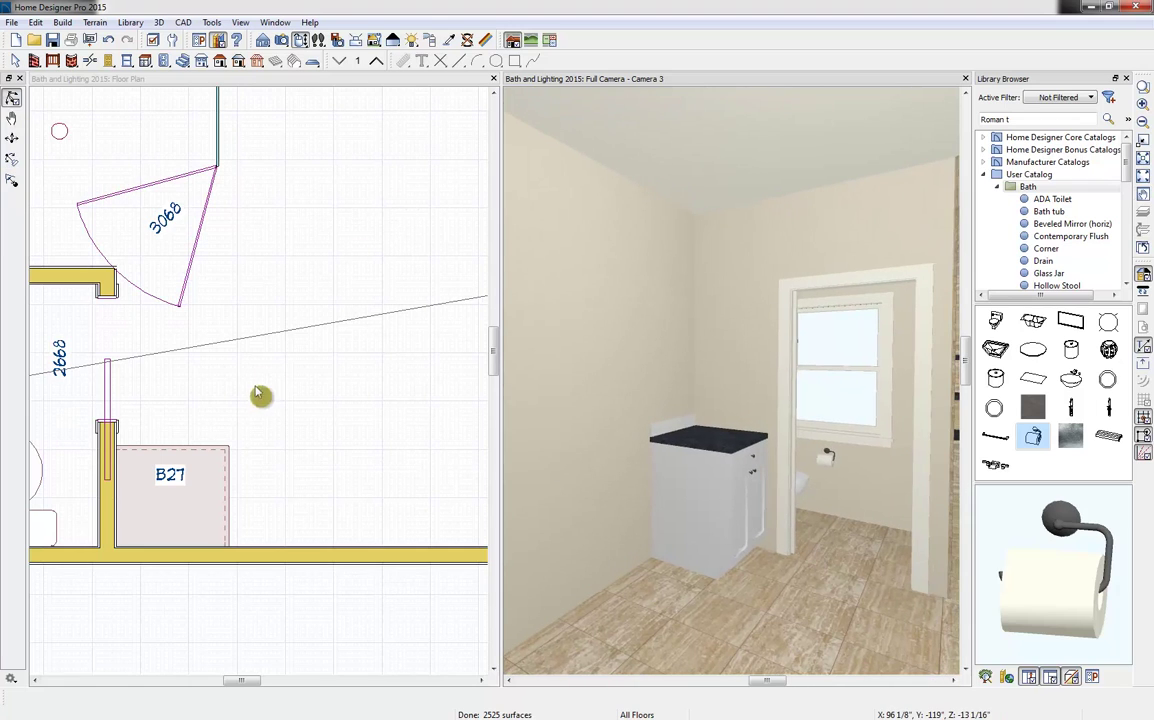
Set the item height of the 27-inch base cabinet's top drawer to 6 inches in its specification.
{"action": "left_click", "coordinate": [173, 532]}
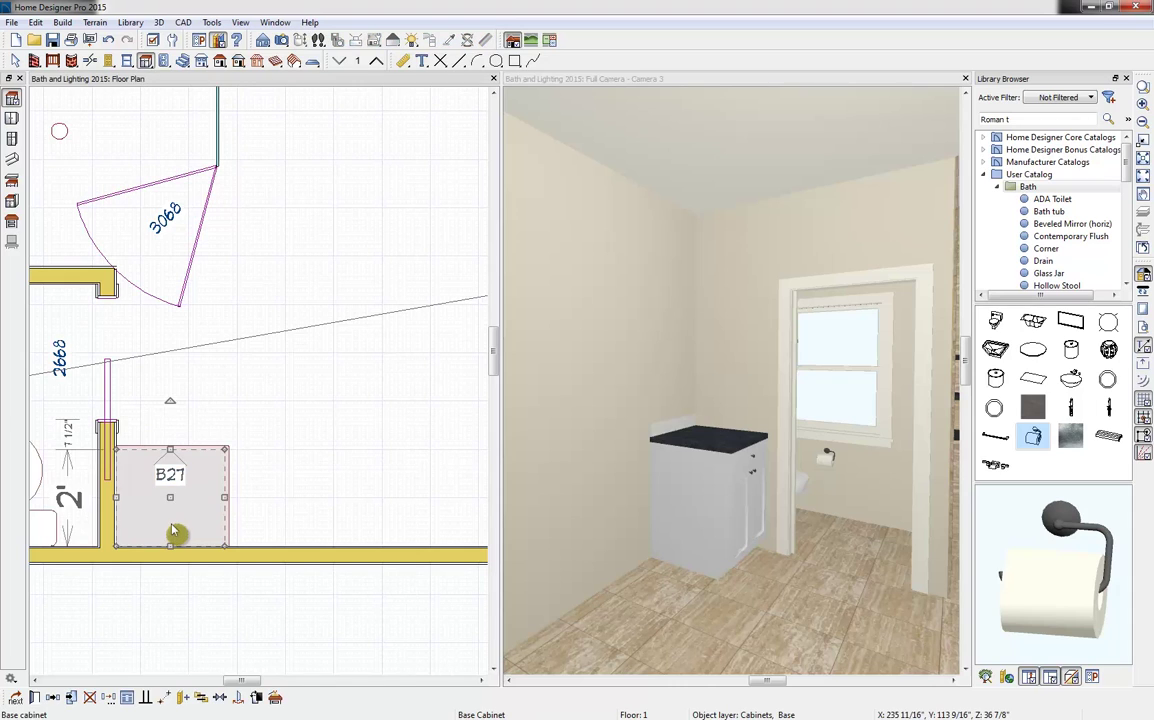
{"action": "left_click", "coordinate": [34, 698]}
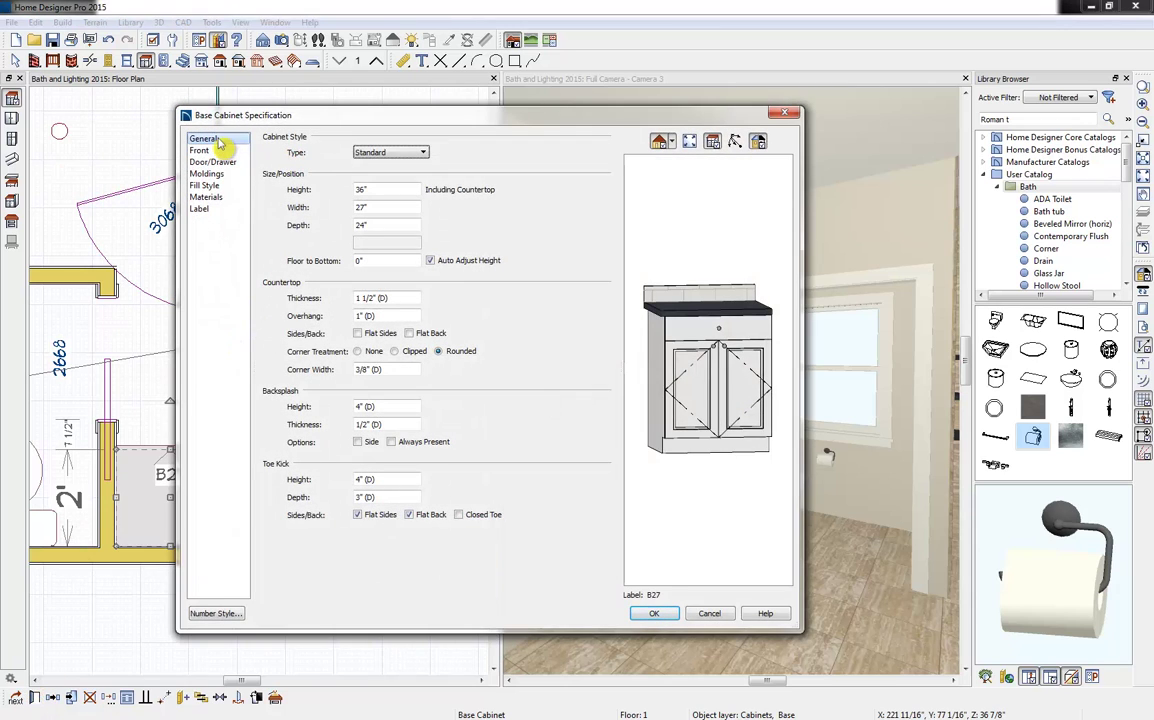
{"action": "left_click", "coordinate": [421, 153]}
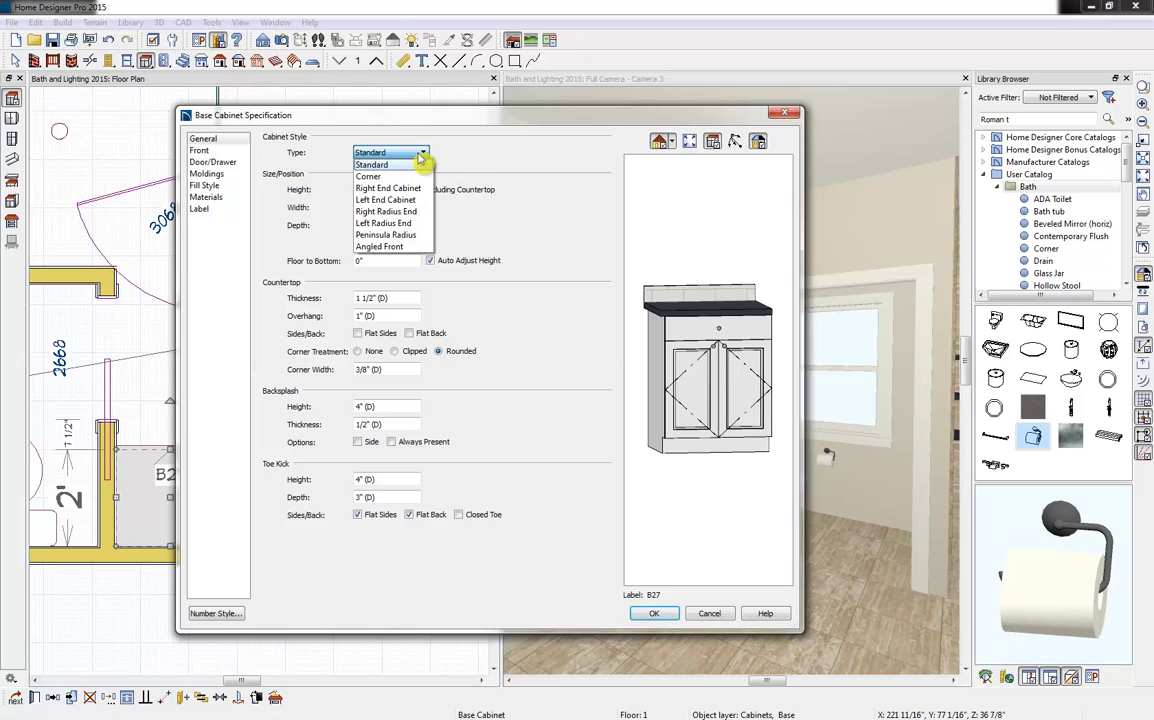
{"action": "left_click", "coordinate": [421, 154]}
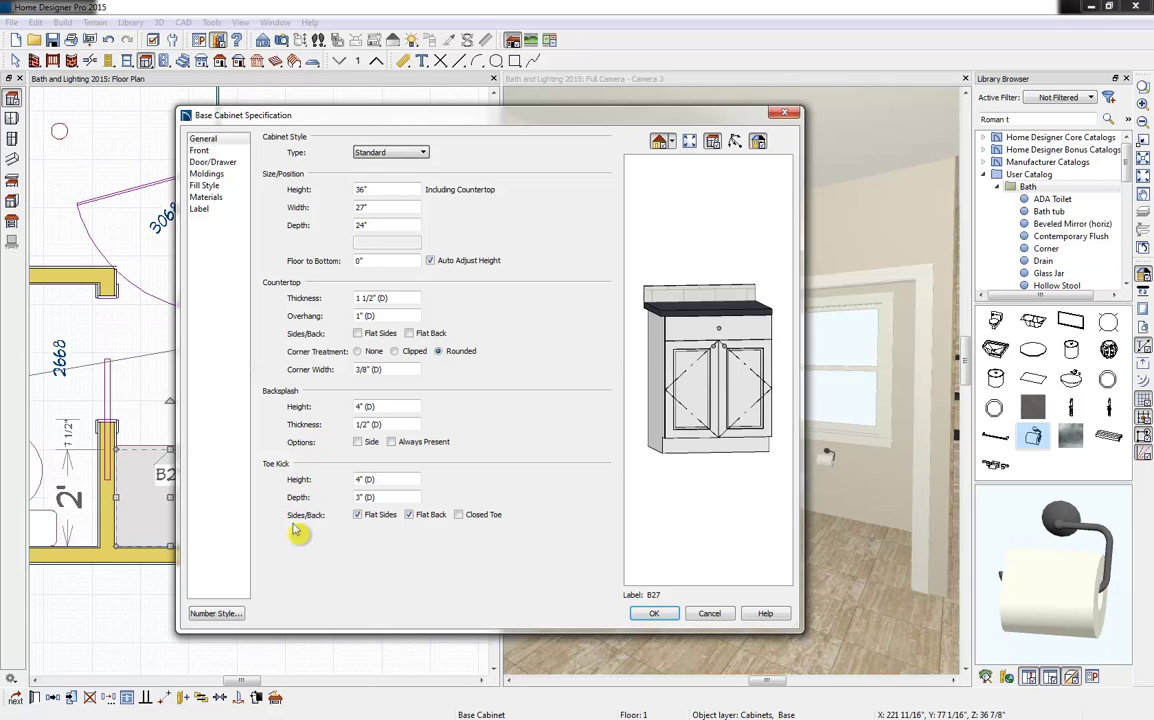
{"action": "left_click", "coordinate": [200, 151]}
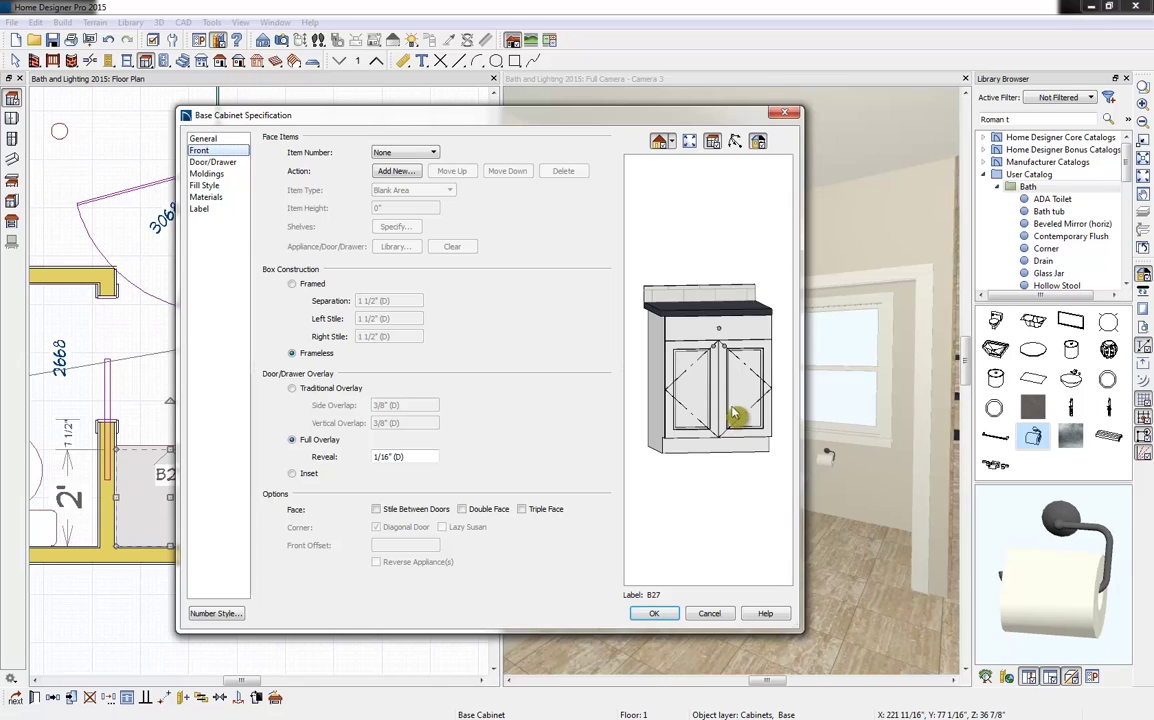
{"action": "left_click", "coordinate": [737, 329]}
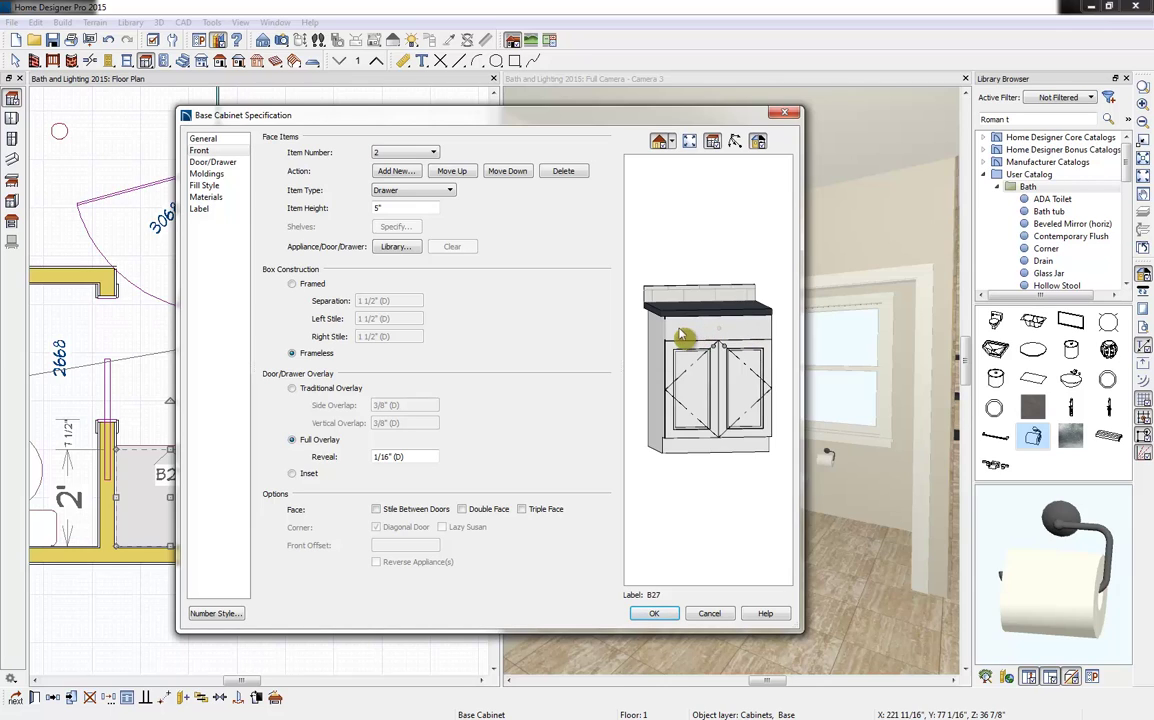
{"action": "double_click", "coordinate": [378, 208]}
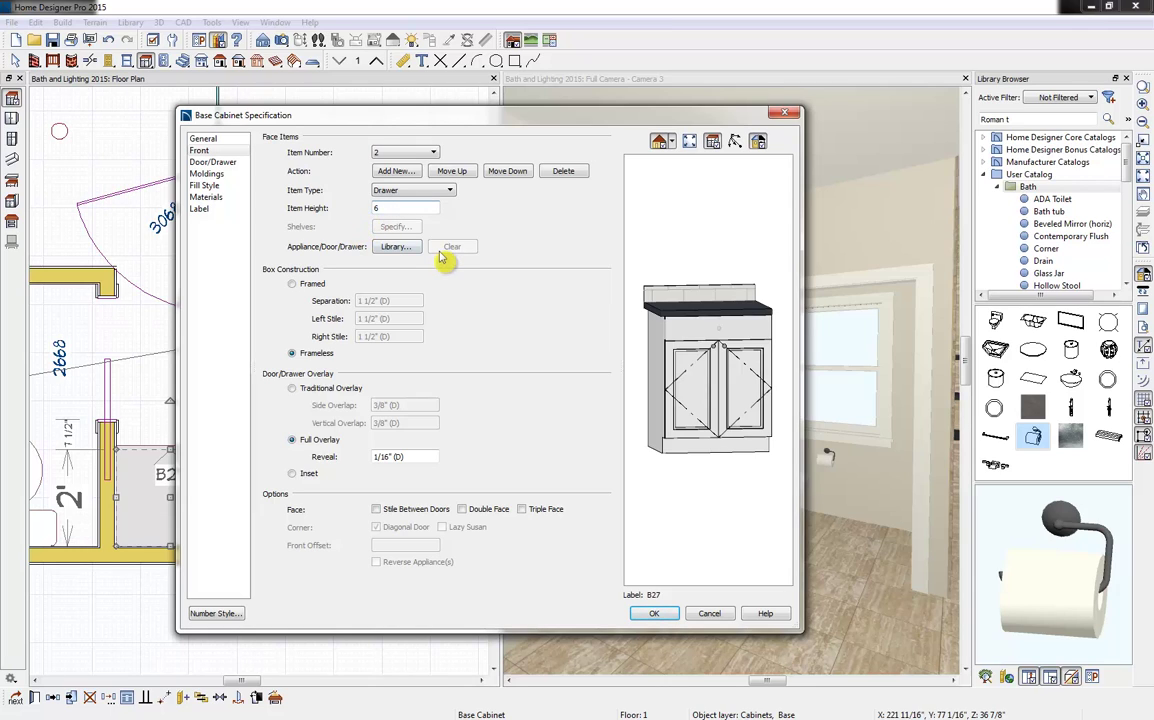
{"action": "key", "text": "Tab"}
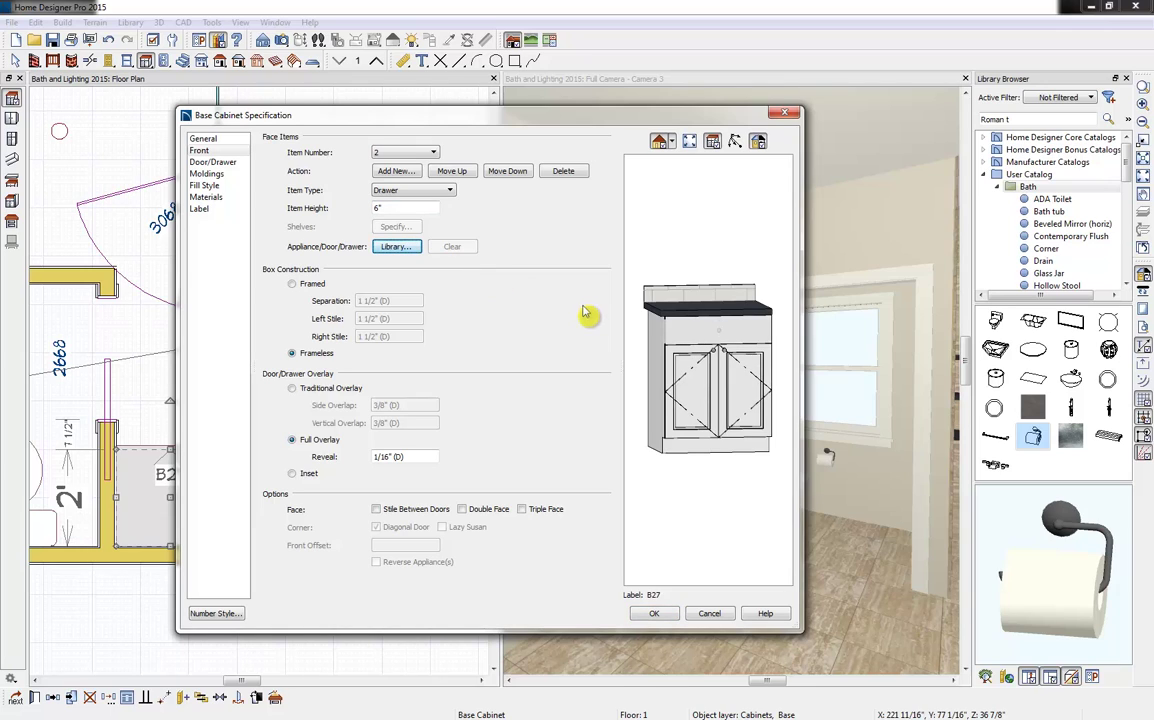
Replace the doors below the top drawer with a drawer 8 inches high.
{"action": "left_click", "coordinate": [731, 375]}
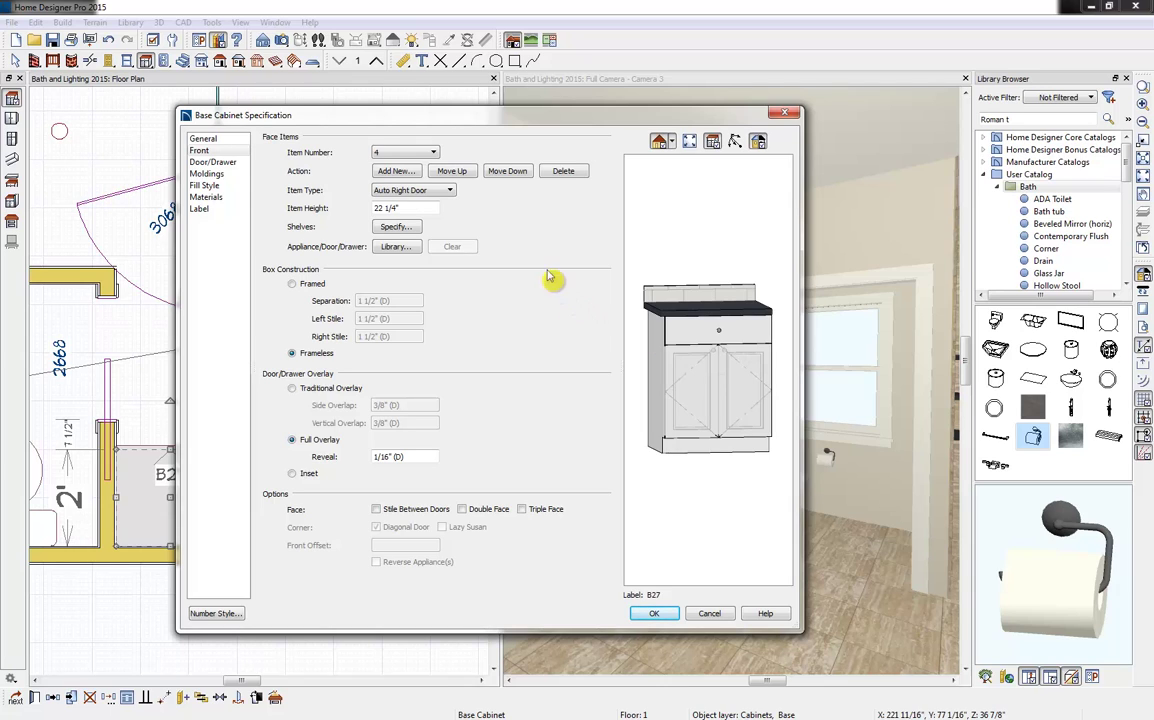
{"action": "left_click", "coordinate": [444, 193]}
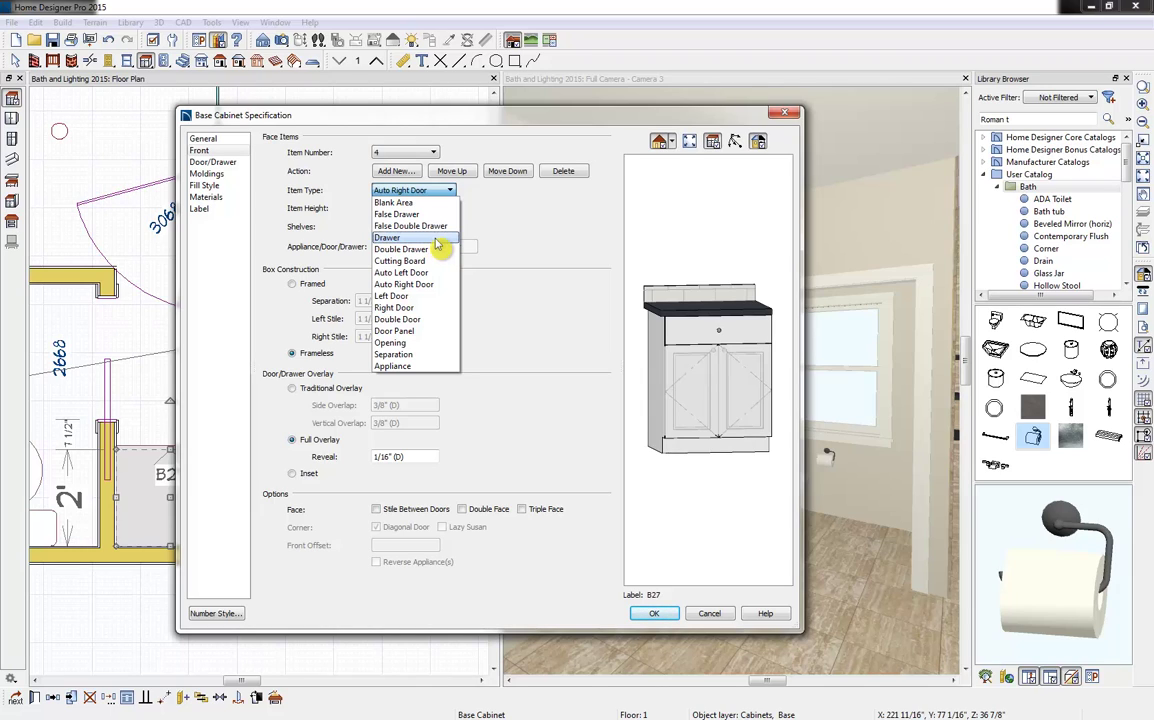
{"action": "left_click", "coordinate": [436, 240]}
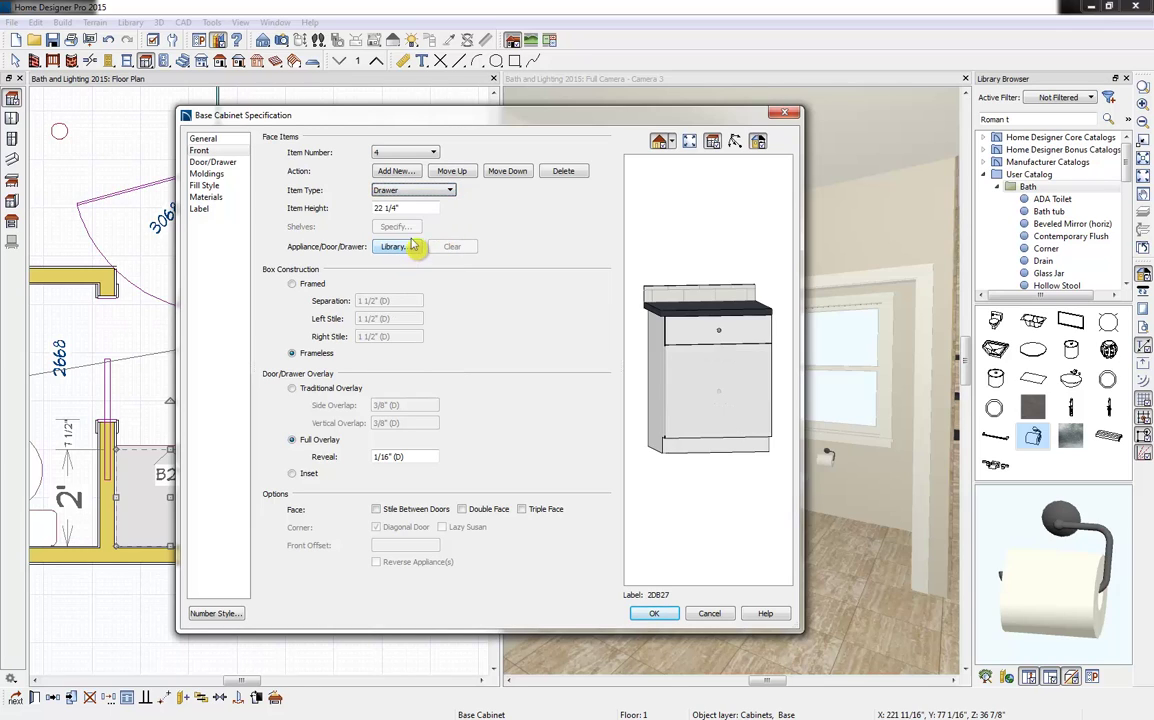
{"action": "double_click", "coordinate": [386, 208]}
{"action": "type", "text": "8"}
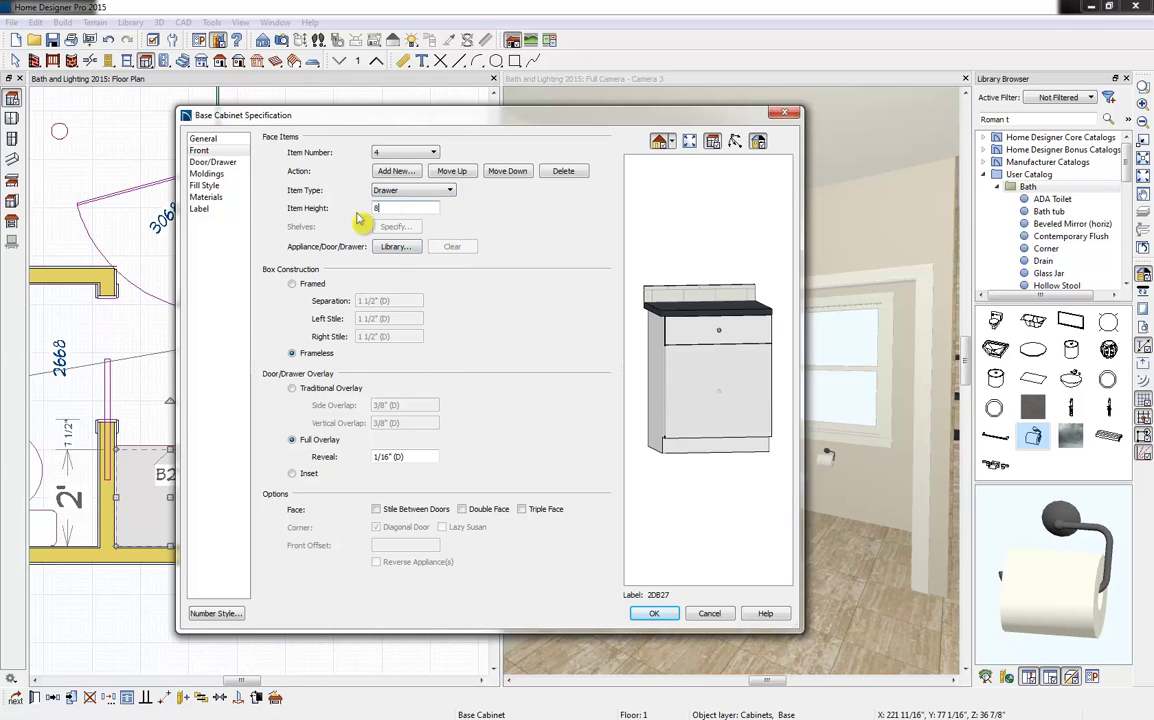
{"action": "key", "text": "Tab"}
Turn the blank area at the base of the cabinet front into a third drawer and apply the specification.
{"action": "left_click", "coordinate": [716, 416]}
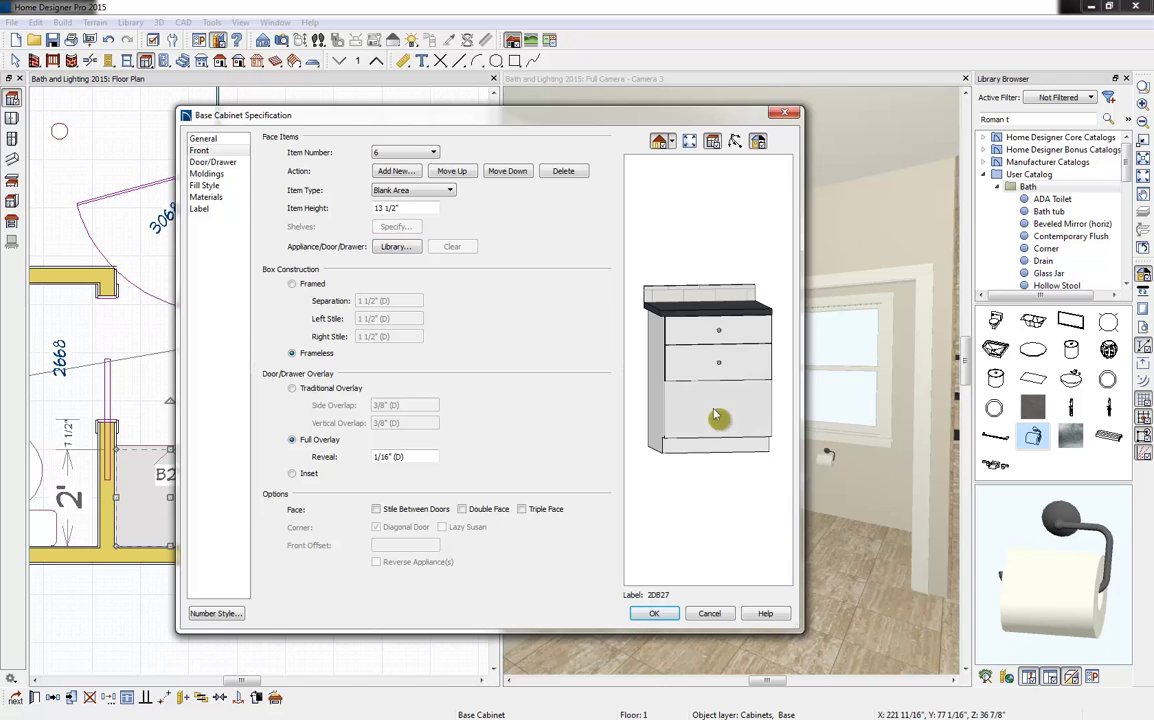
{"action": "left_click", "coordinate": [449, 191]}
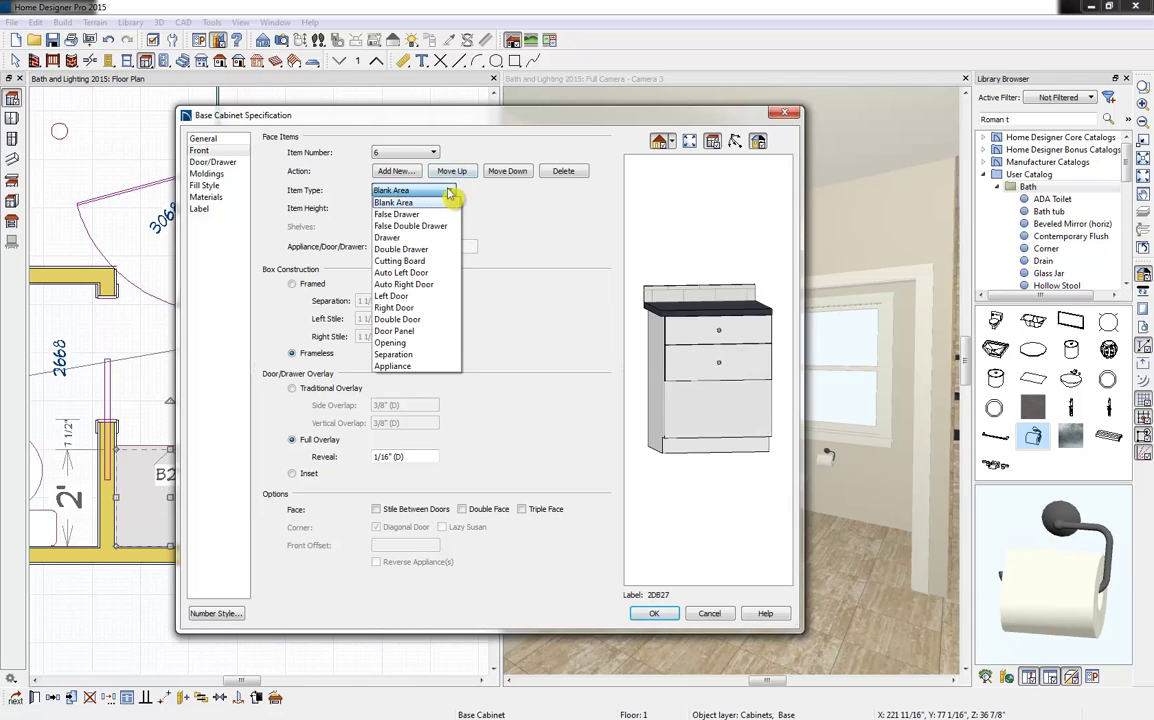
{"action": "left_click", "coordinate": [428, 238]}
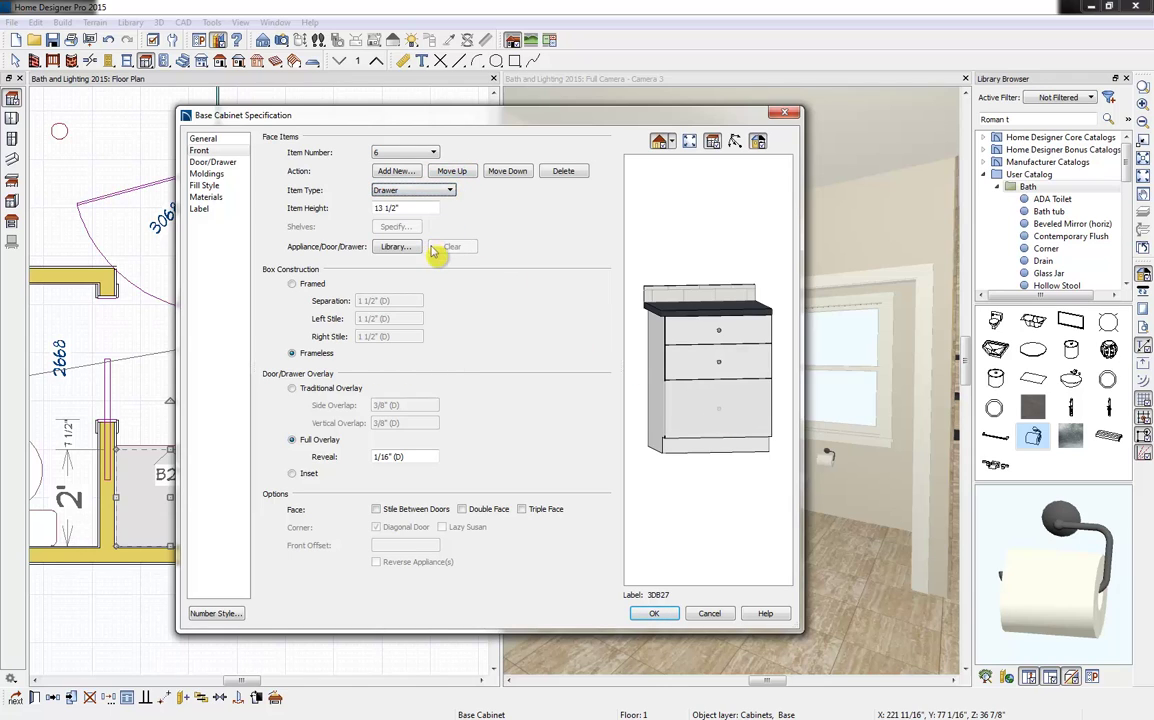
{"action": "left_click", "coordinate": [656, 614]}
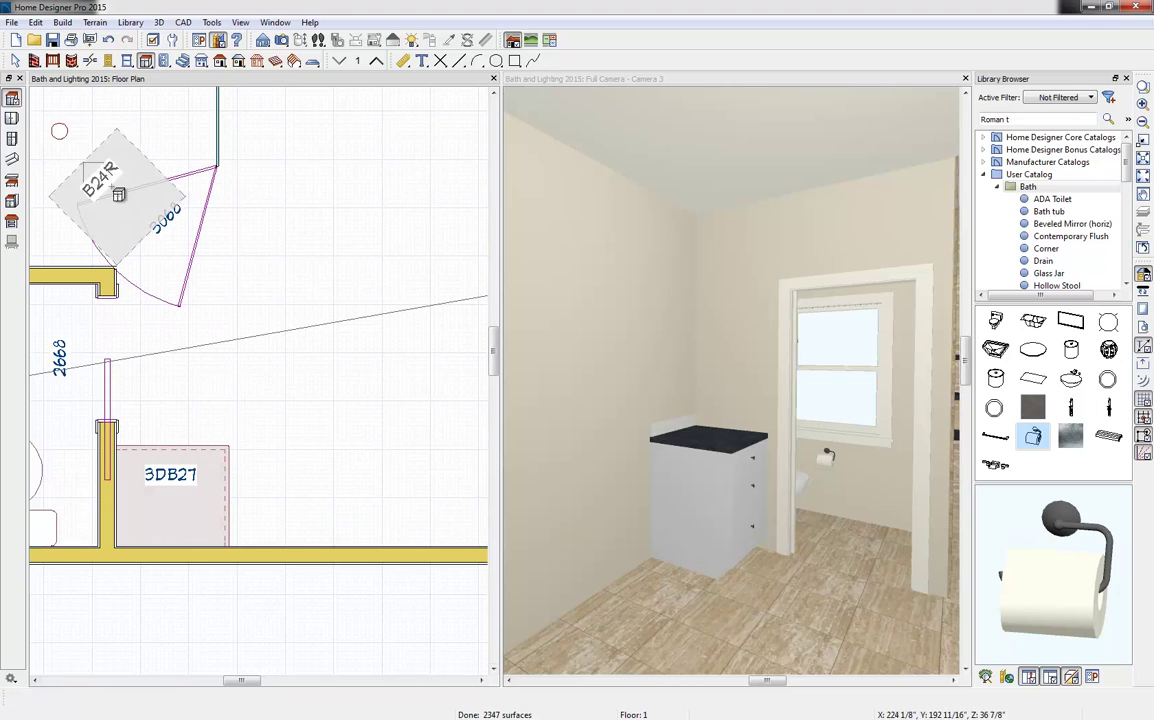
Add a 30-inch-wide base cabinet beside the three-drawer cabinet and fit it with the Oval (undermount) sink.
{"action": "left_click", "coordinate": [246, 503]}
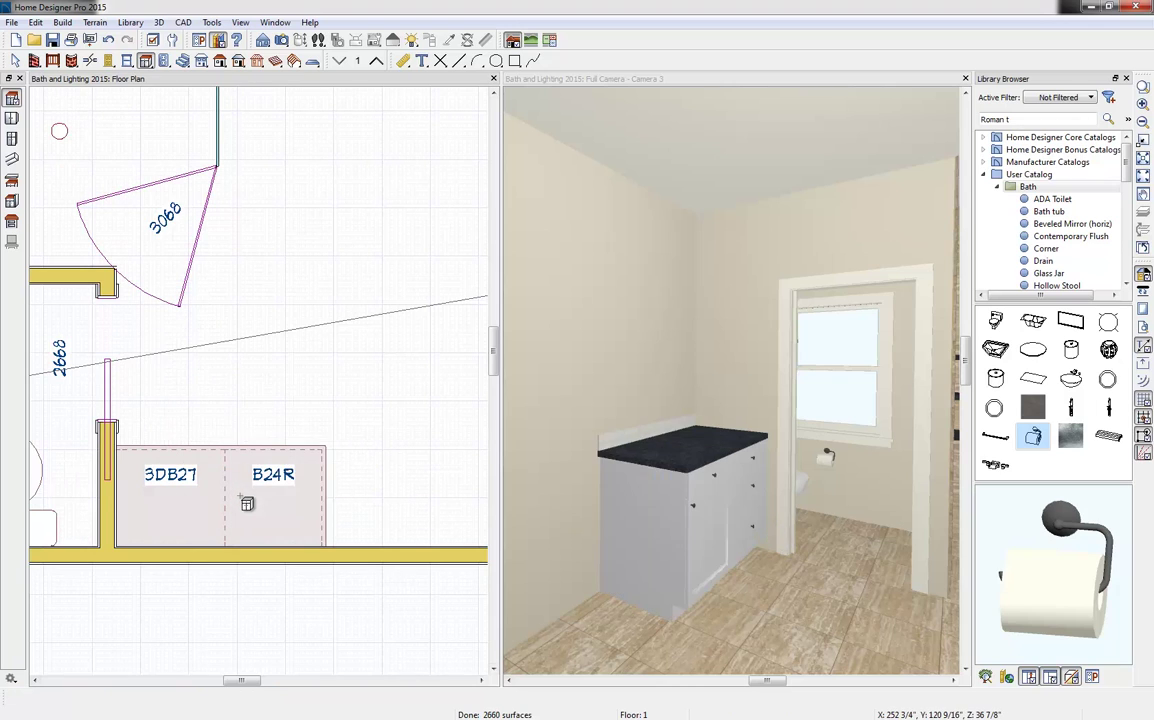
{"action": "left_click", "coordinate": [247, 503]}
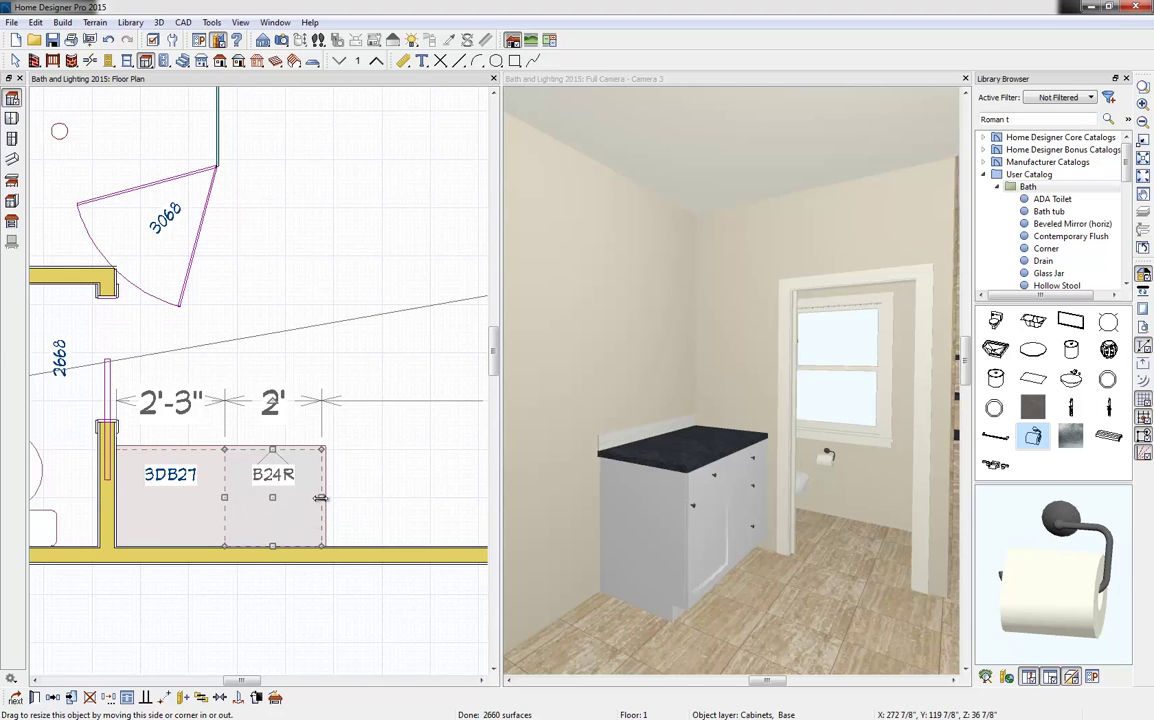
{"action": "left_click_drag", "start_coordinate": [320, 497], "coordinate": [330, 499]}
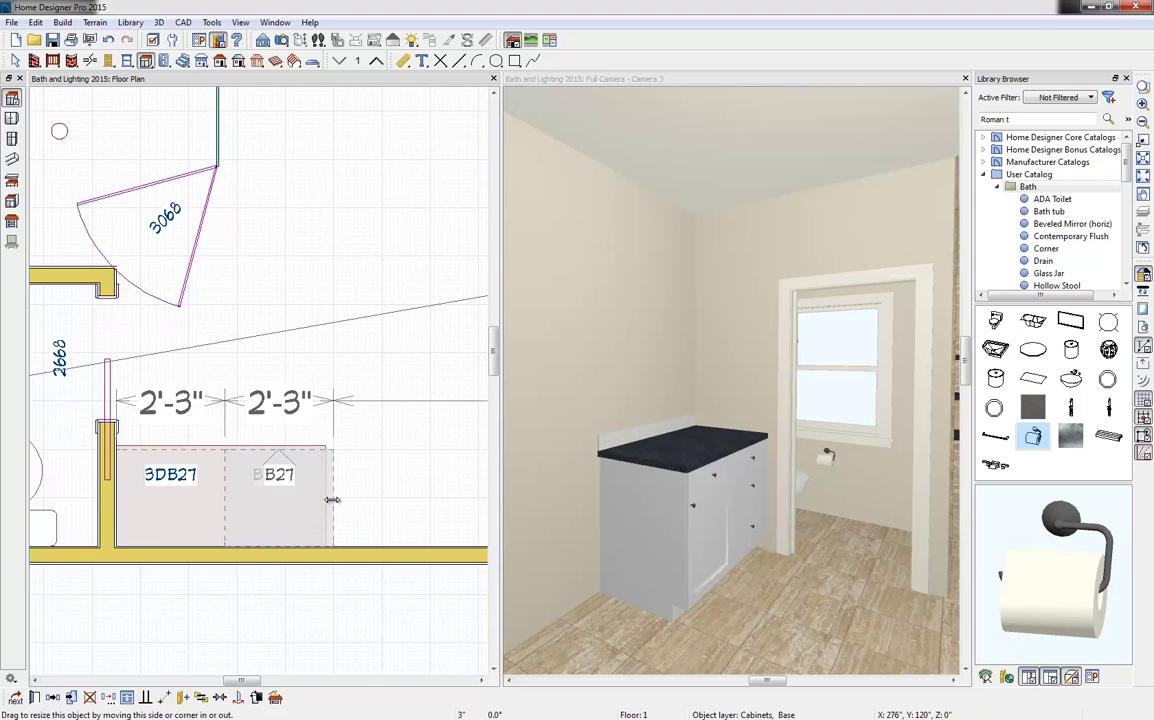
{"action": "left_click_drag", "start_coordinate": [342, 502], "coordinate": [343, 502]}
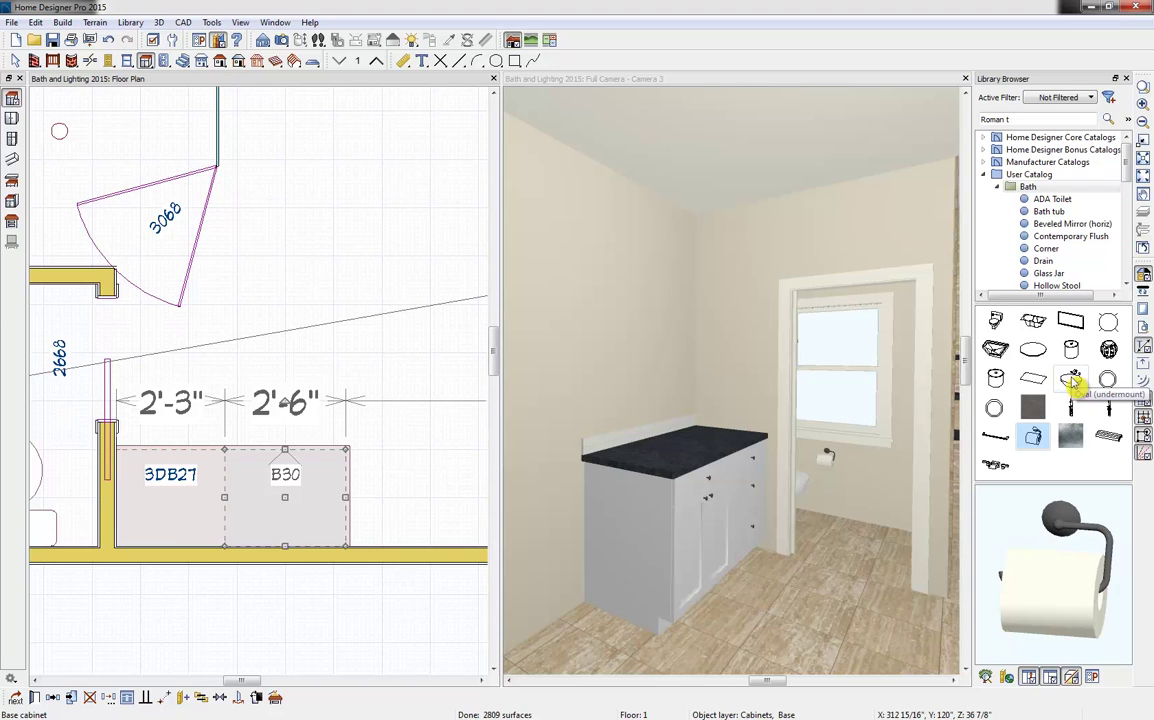
{"action": "left_click", "coordinate": [1071, 381]}
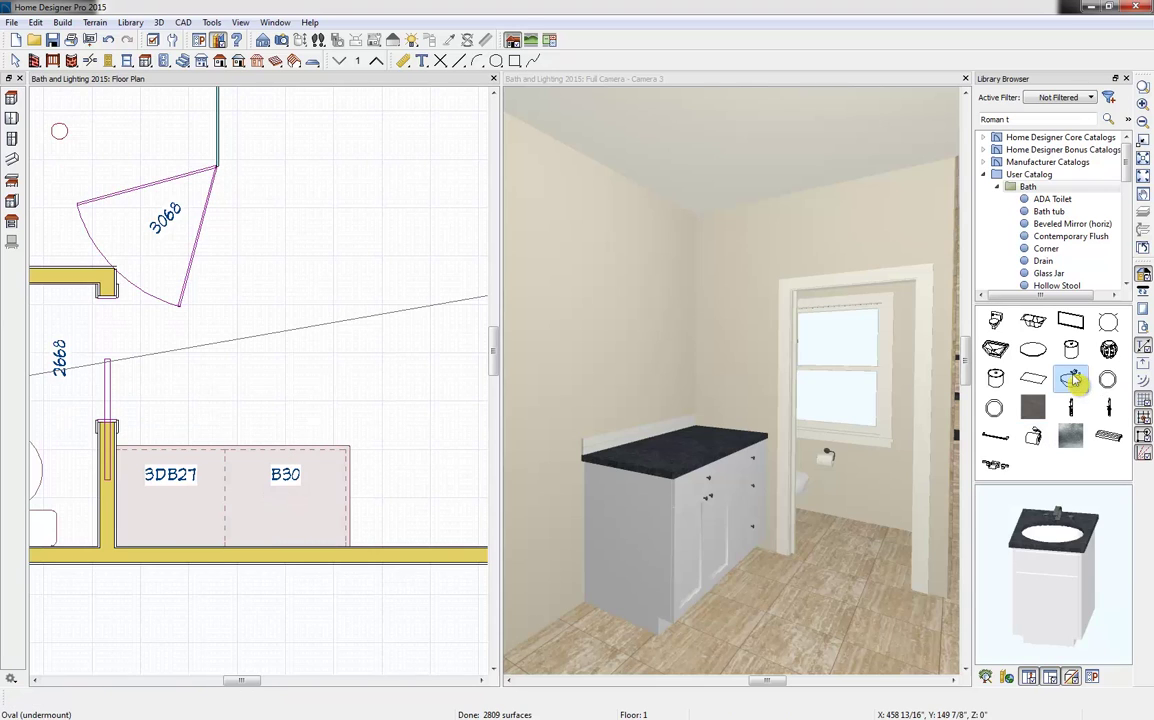
{"action": "left_click", "coordinate": [680, 467]}
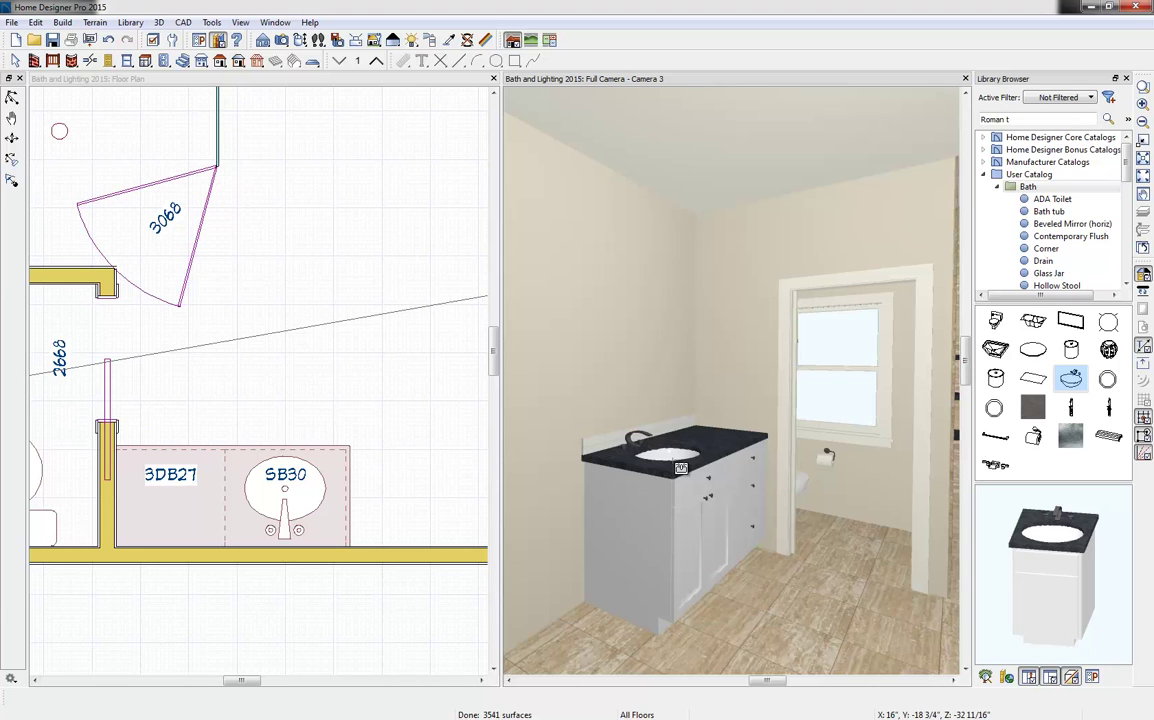
Switch shelf management behind the sink cabinet's doors to Manual, adjust the number of shelves, and apply the specification.
{"action": "left_click", "coordinate": [677, 465]}
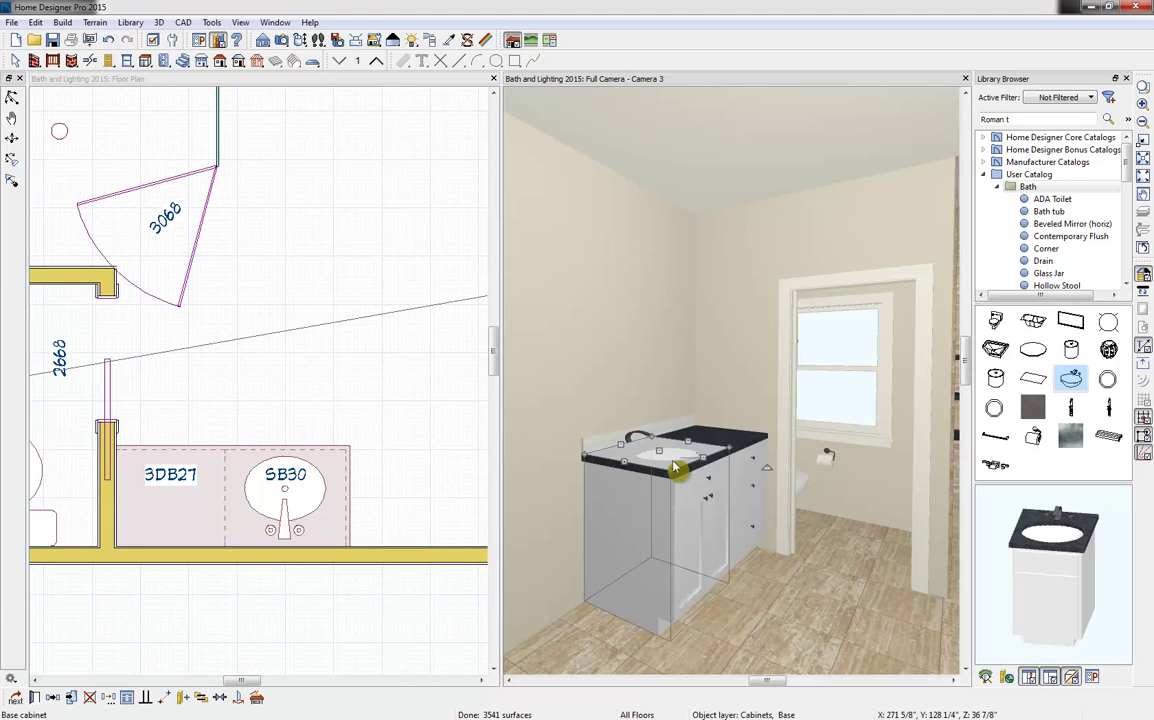
{"action": "left_click", "coordinate": [34, 697]}
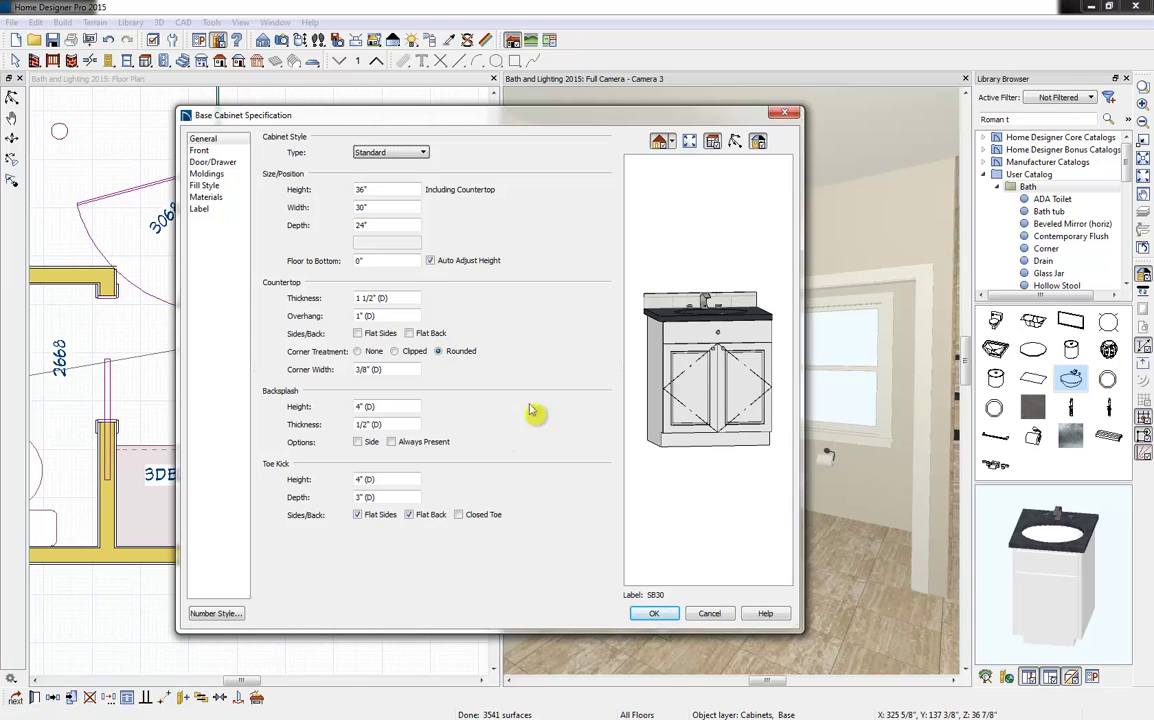
{"action": "left_click", "coordinate": [705, 341]}
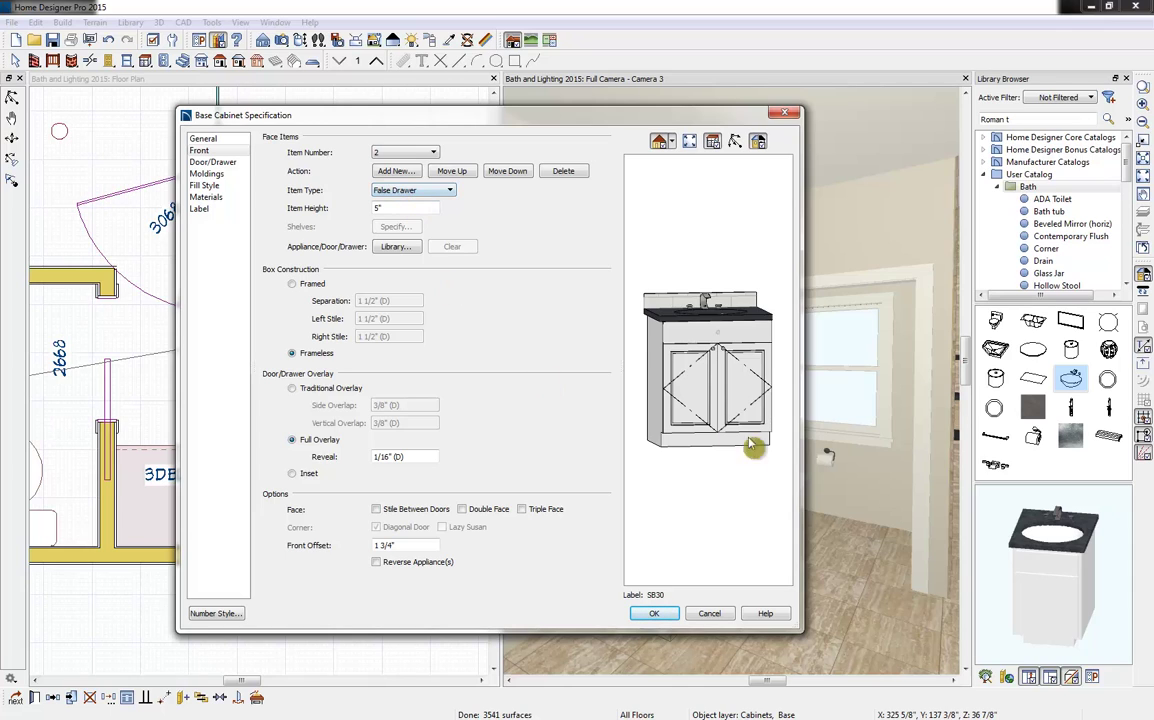
{"action": "left_click", "coordinate": [712, 408]}
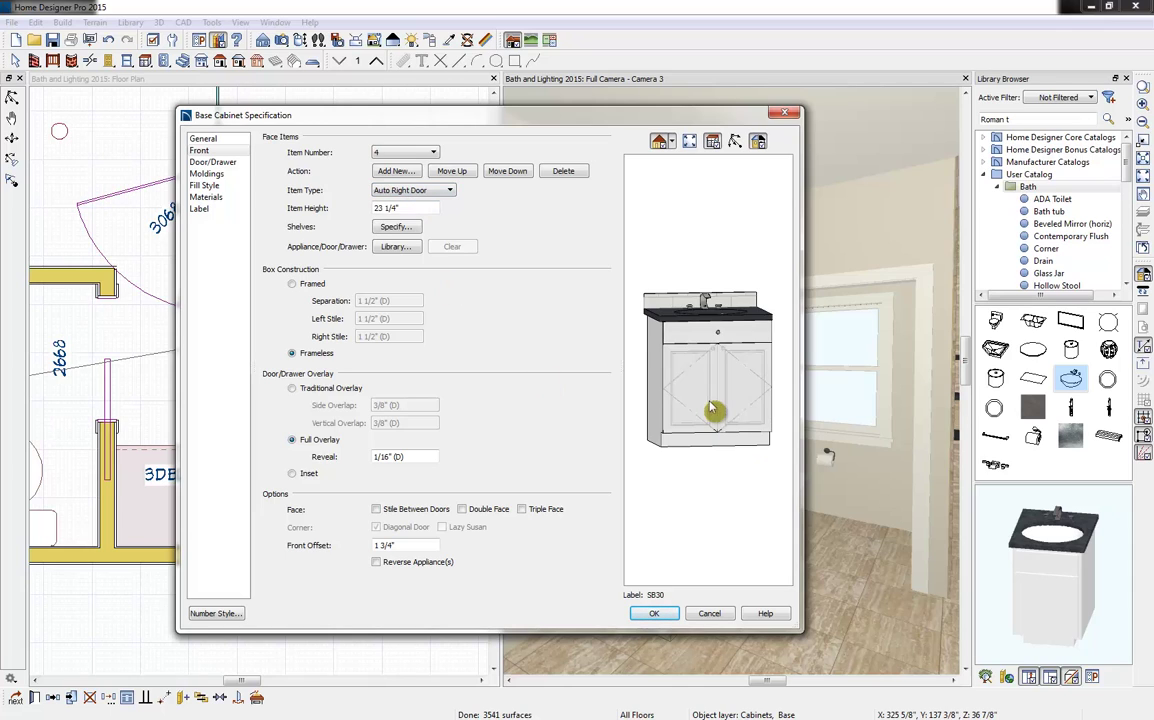
{"action": "left_click", "coordinate": [396, 227]}
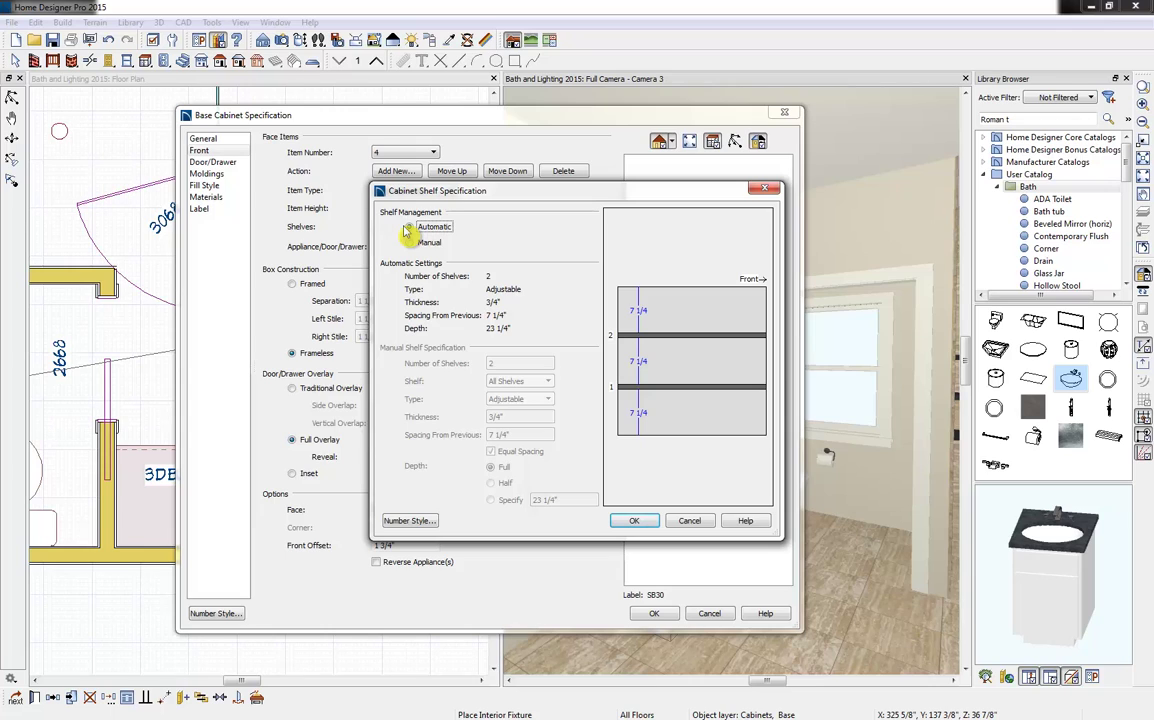
{"action": "left_click", "coordinate": [409, 243]}
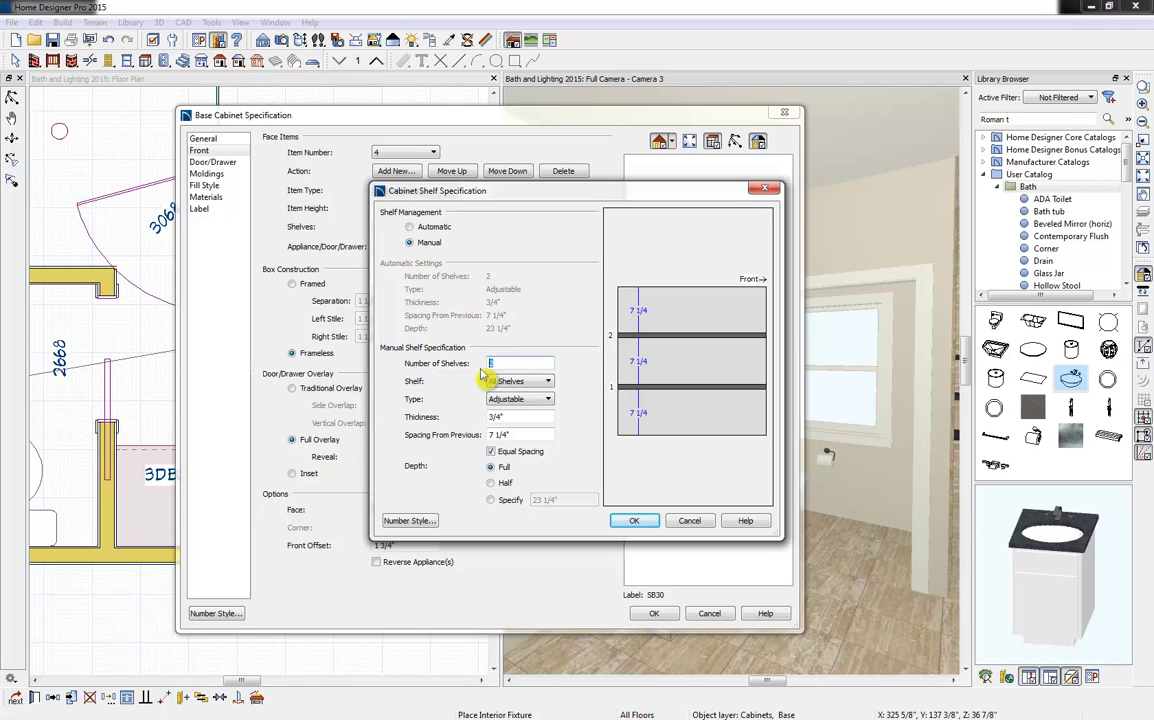
{"action": "left_click", "coordinate": [638, 521]}
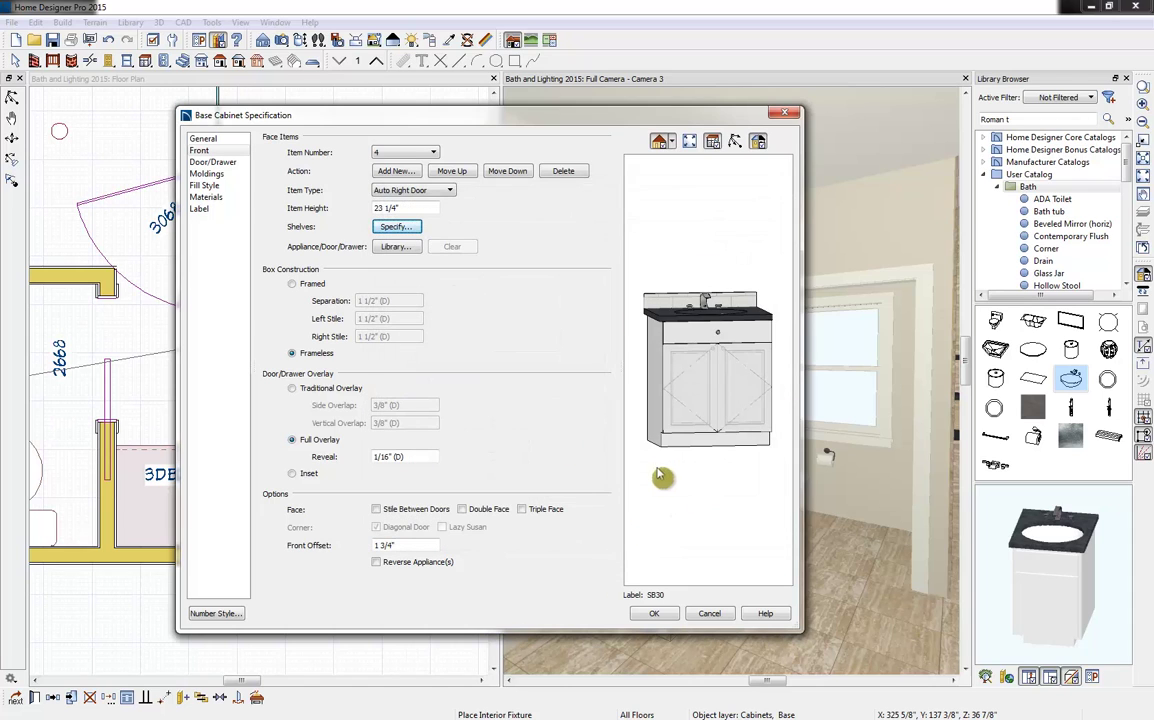
{"action": "left_click", "coordinate": [656, 613]}
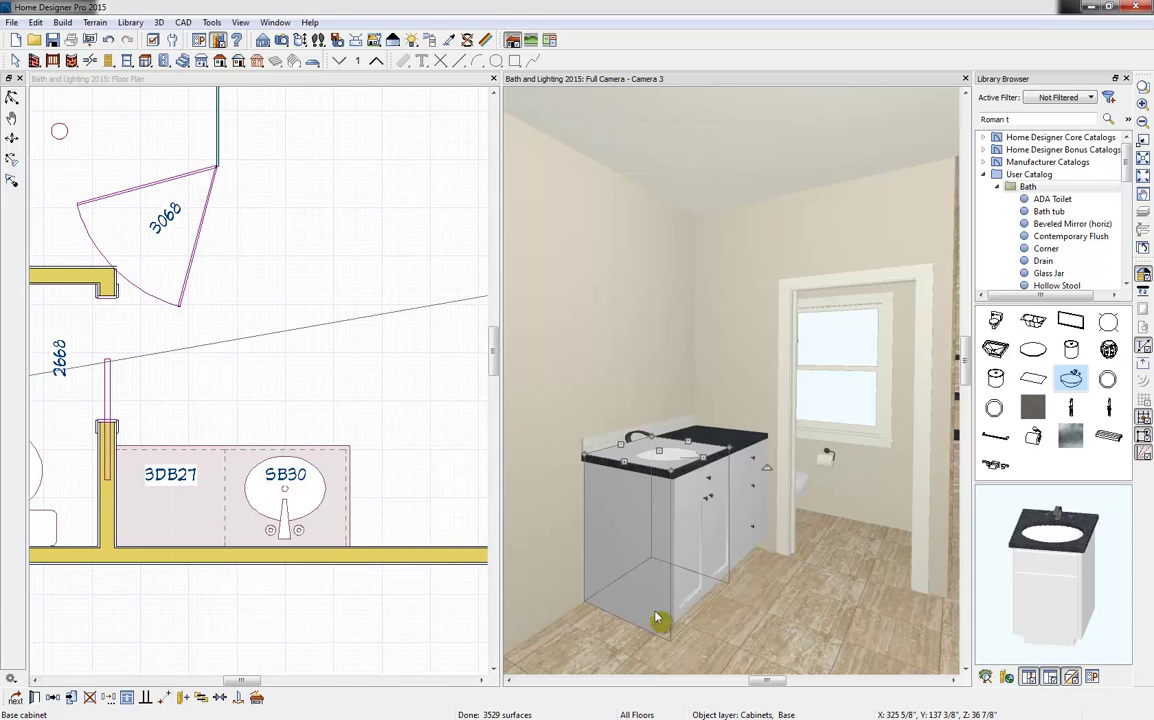
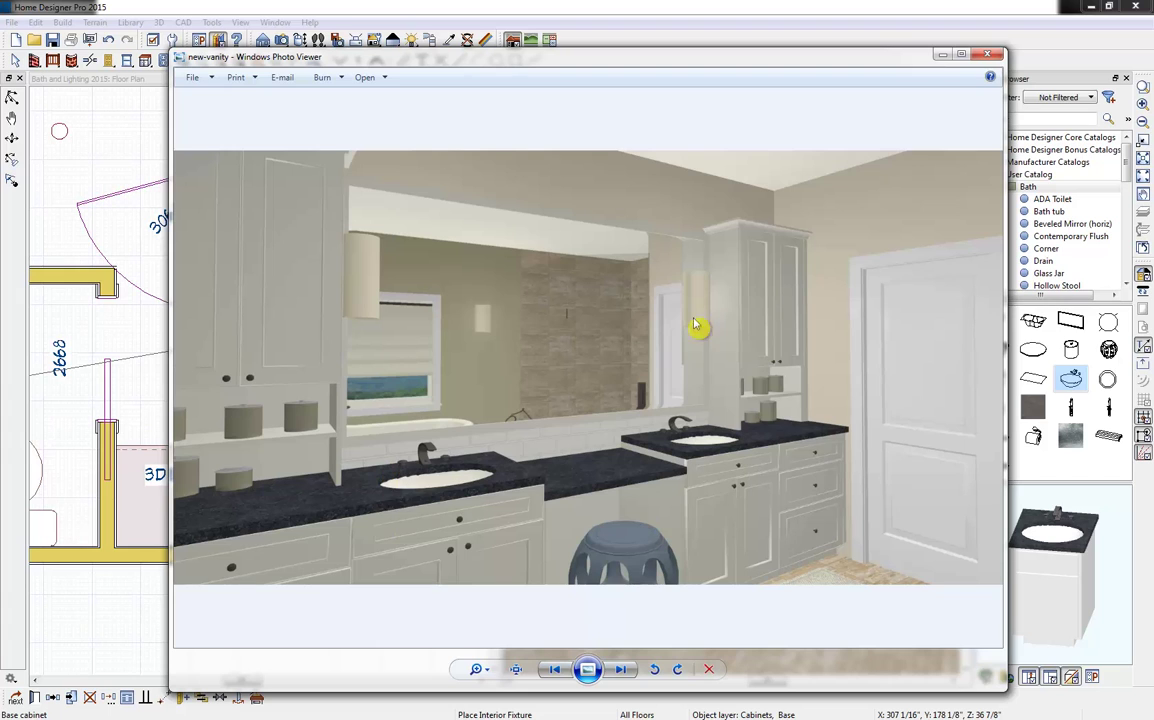
Return to the floor plan and place a base cabinet against the wall beside the sink cabinet.
{"action": "left_click", "coordinate": [941, 56]}
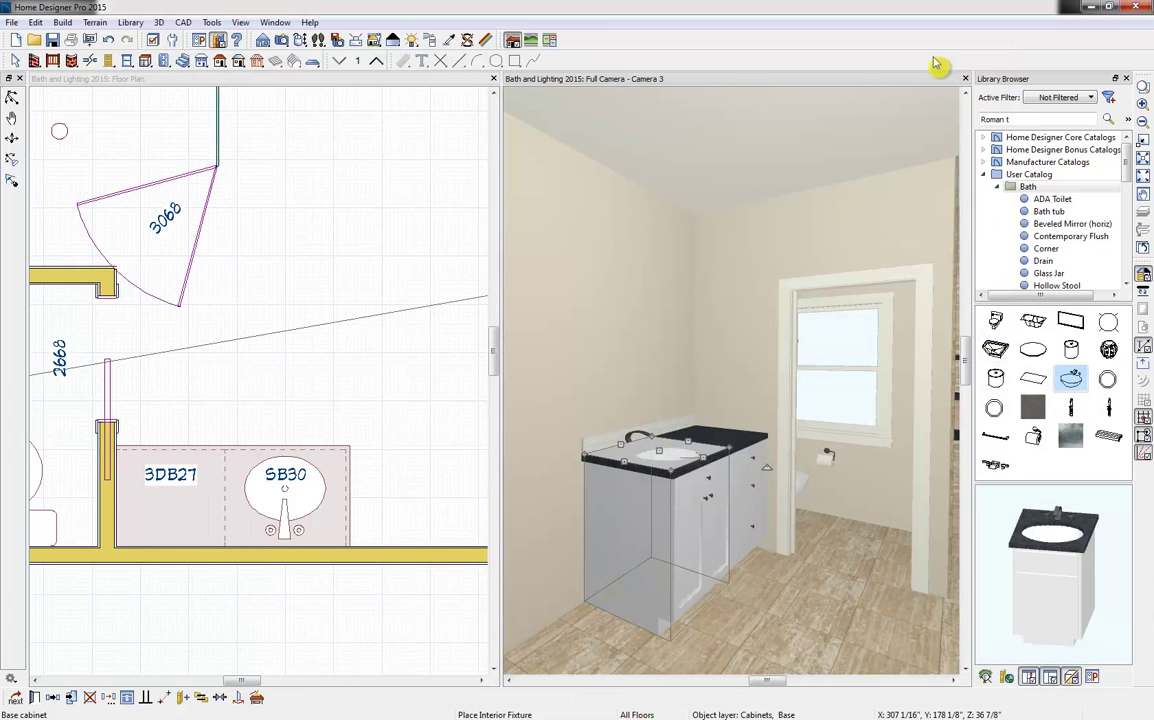
{"action": "left_click", "coordinate": [409, 476]}
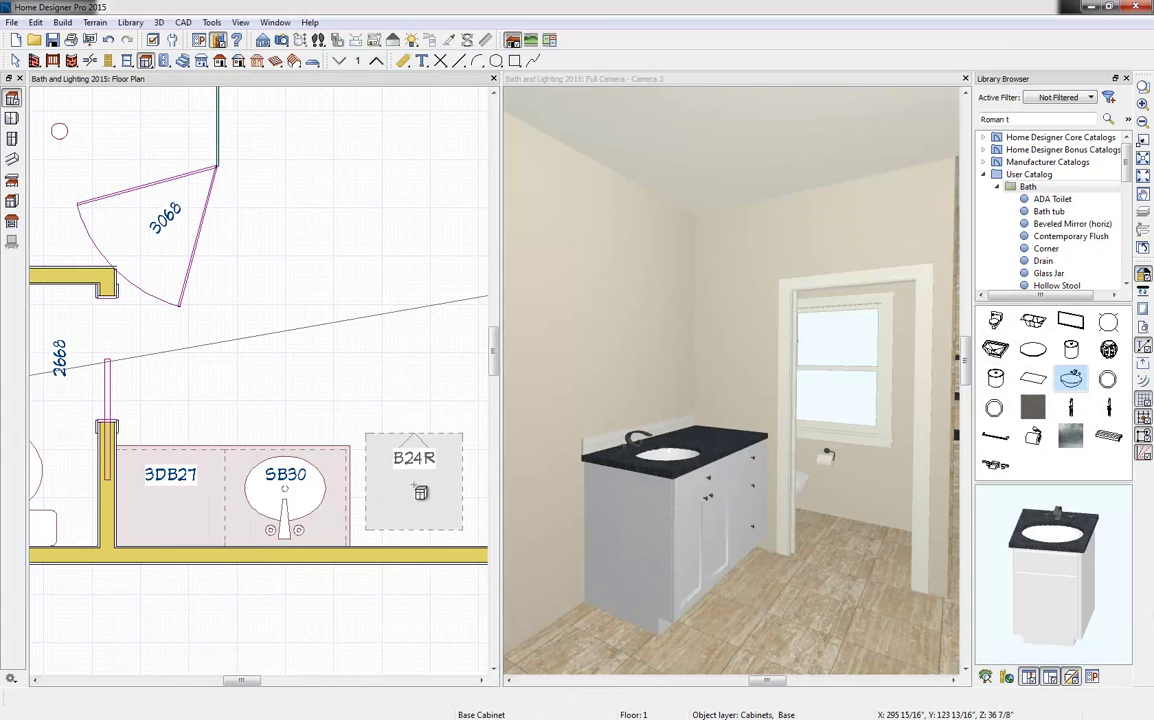
{"action": "left_click", "coordinate": [380, 511]}
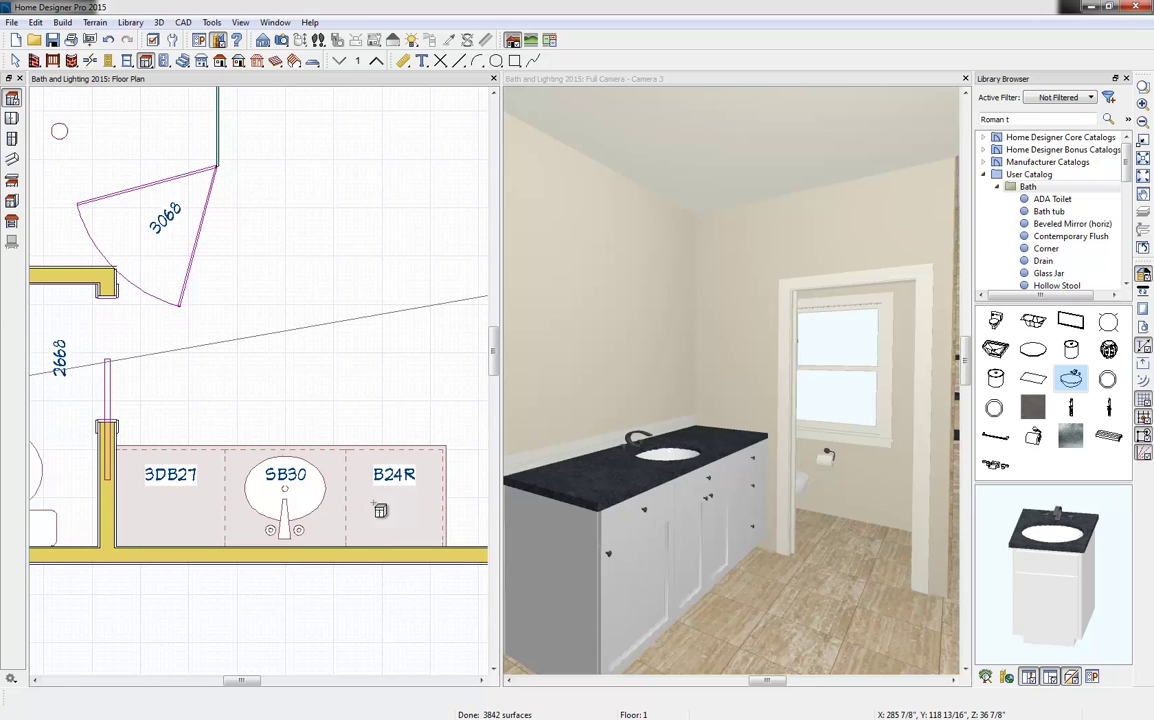
Resize the new base cabinet to 33 inches wide and 33 inches high.
{"action": "middle_click_drag", "start_coordinate": [380, 511], "coordinate": [227, 507]}
{"action": "left_click", "coordinate": [235, 510]}
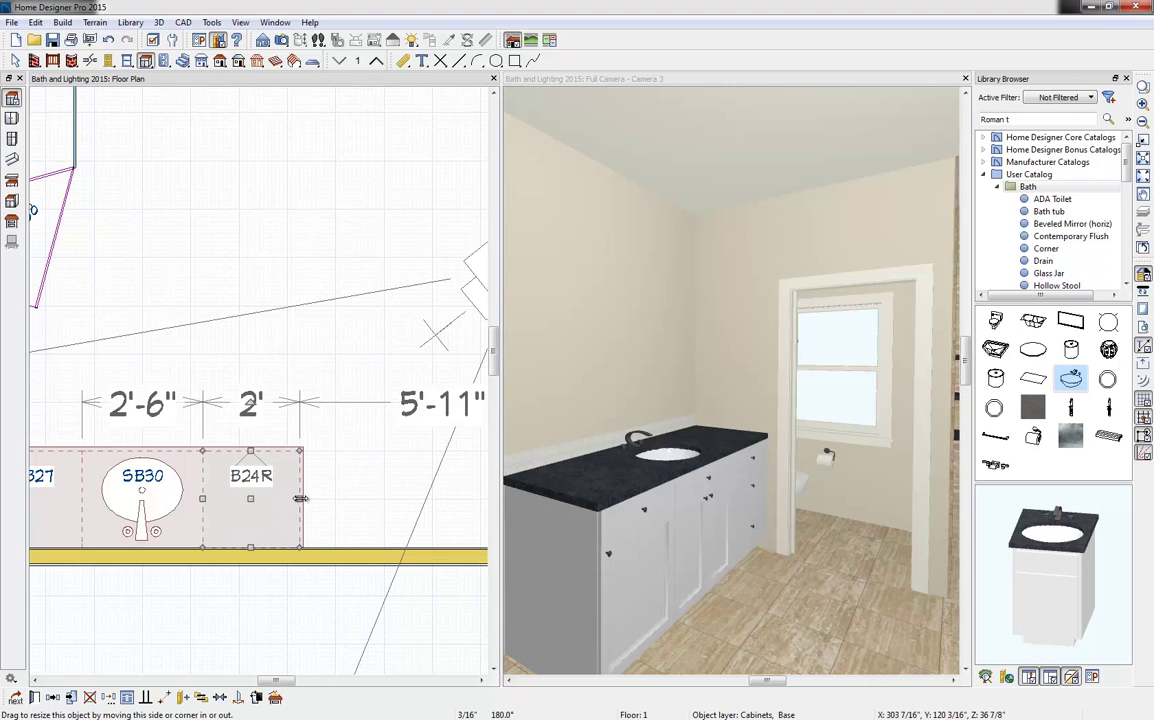
{"action": "left_click_drag", "start_coordinate": [301, 498], "coordinate": [339, 497]}
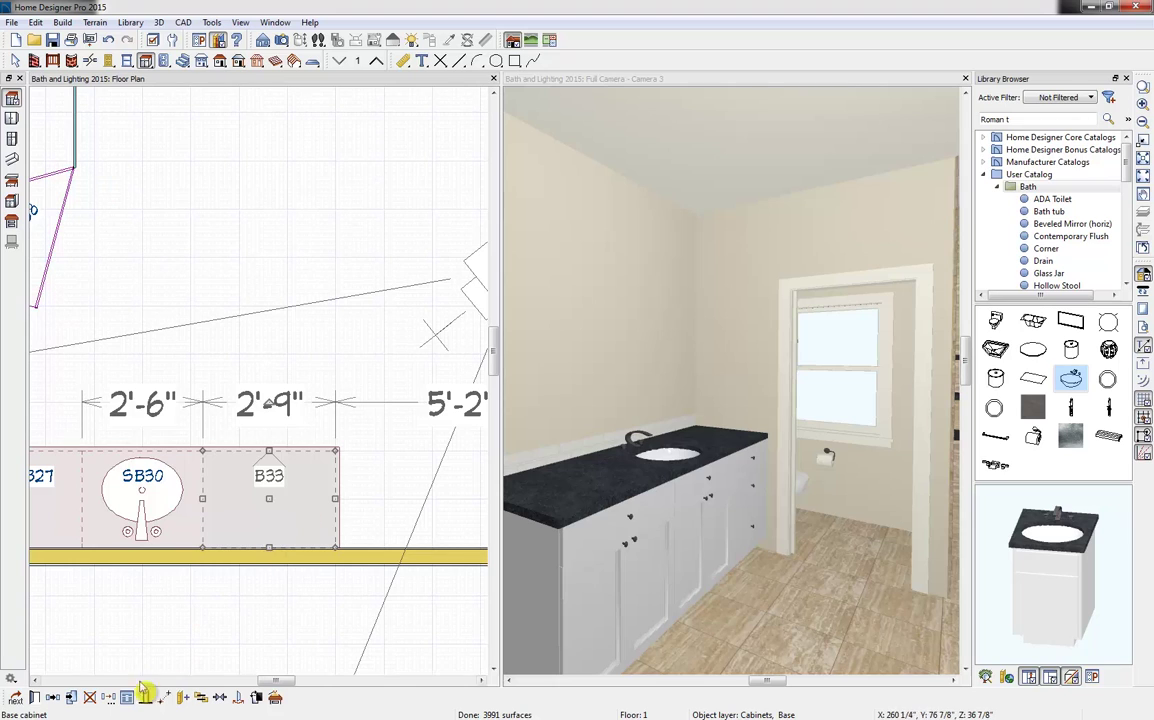
{"action": "left_click", "coordinate": [611, 663]}
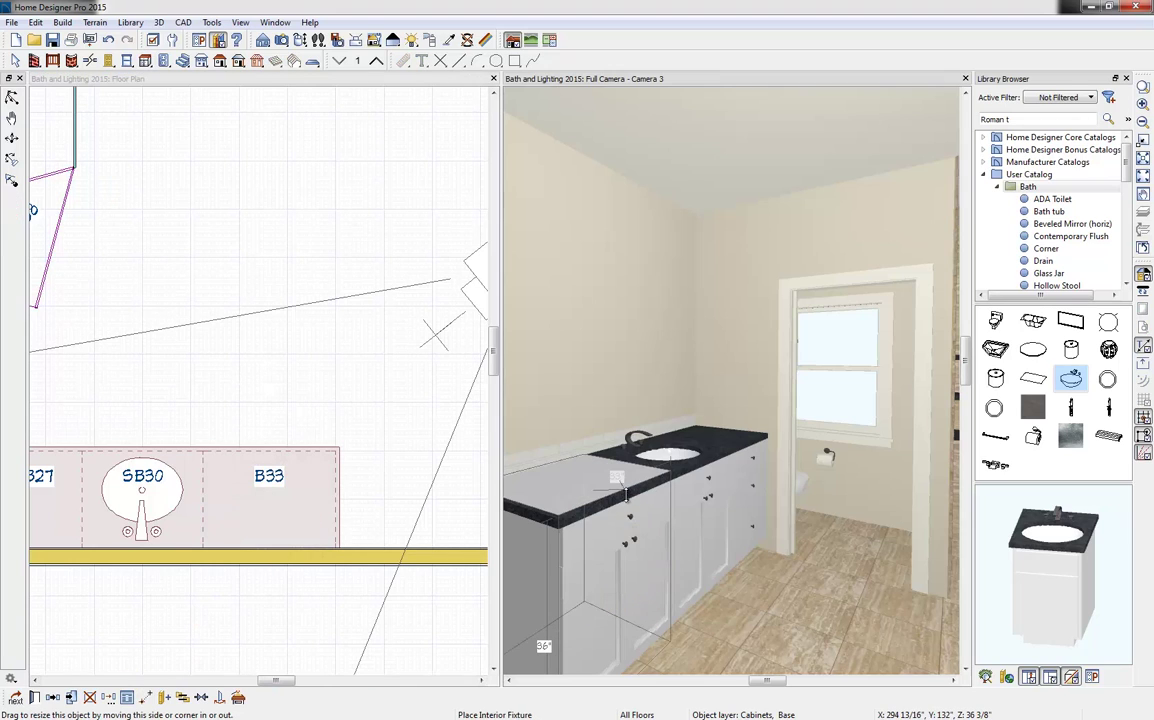
{"action": "left_click_drag", "start_coordinate": [626, 495], "coordinate": [624, 498]}
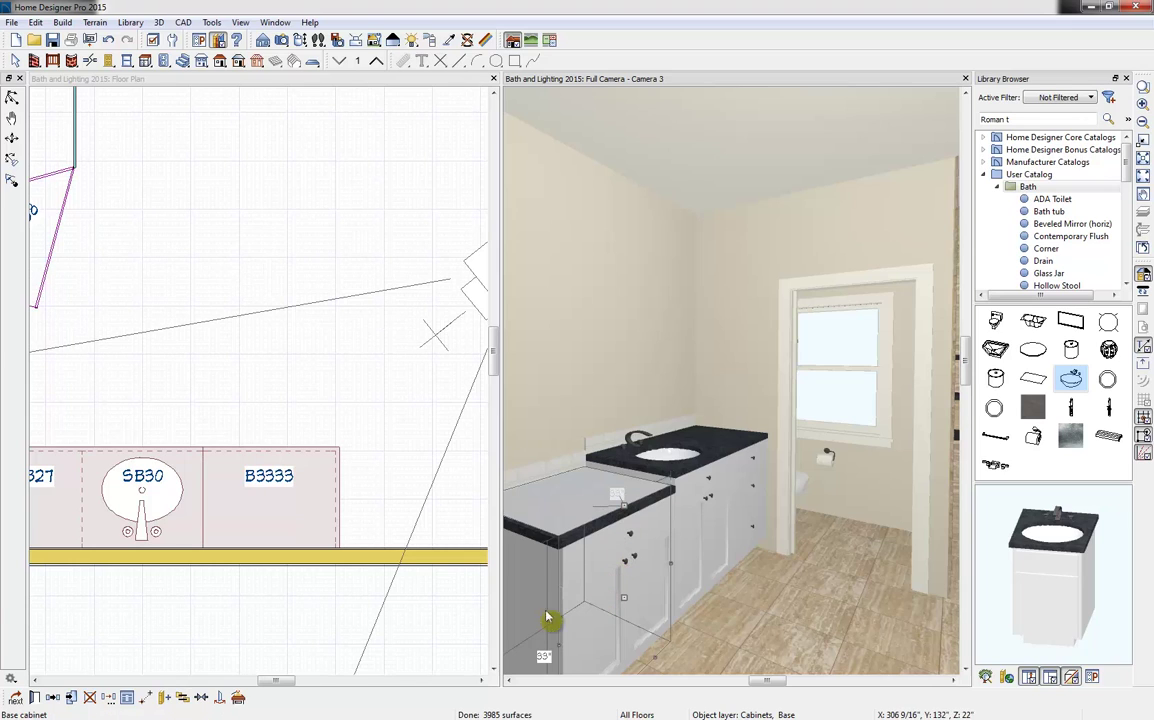
Open the 33-inch cabinet's specification and set its backsplash height to 7 inches.
{"action": "left_click", "coordinate": [34, 698]}
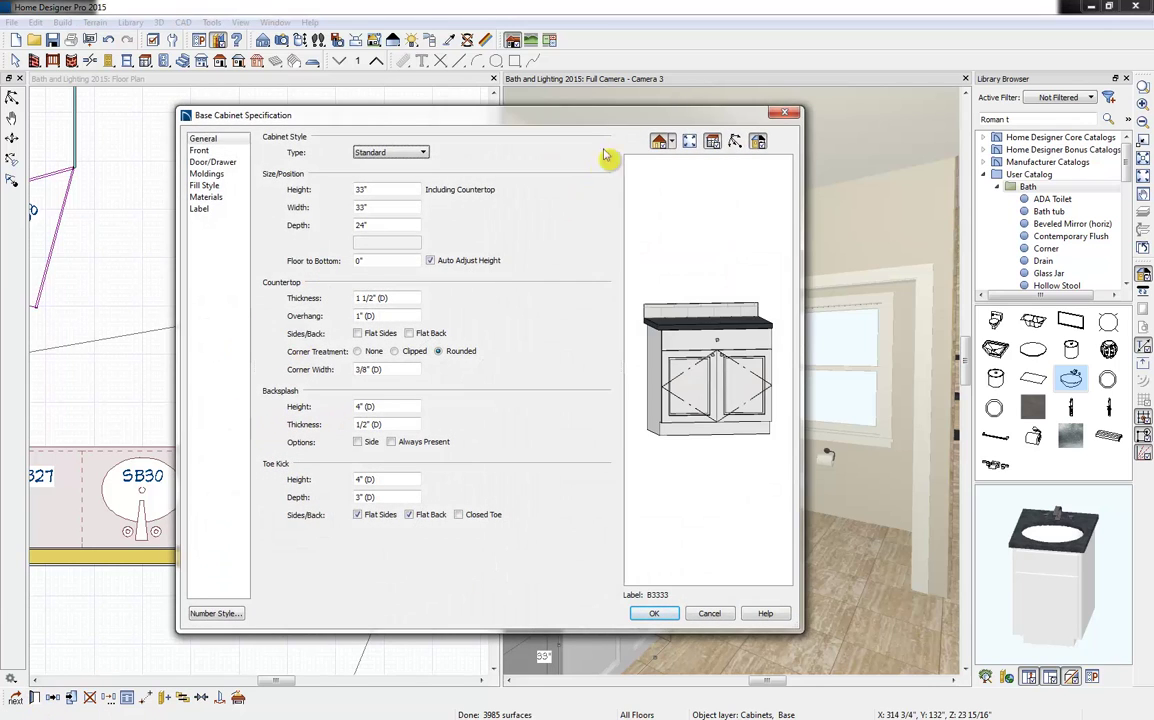
{"action": "left_click_drag", "start_coordinate": [612, 120], "coordinate": [342, 124]}
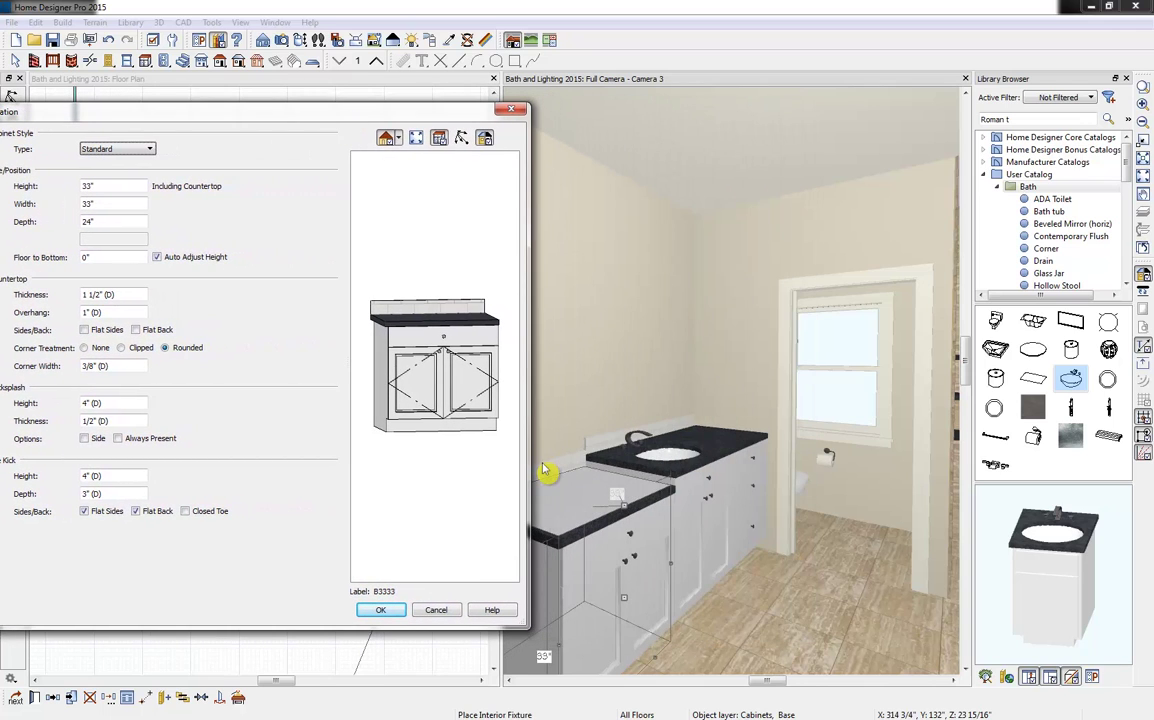
{"action": "left_click_drag", "start_coordinate": [361, 119], "coordinate": [570, 116]}
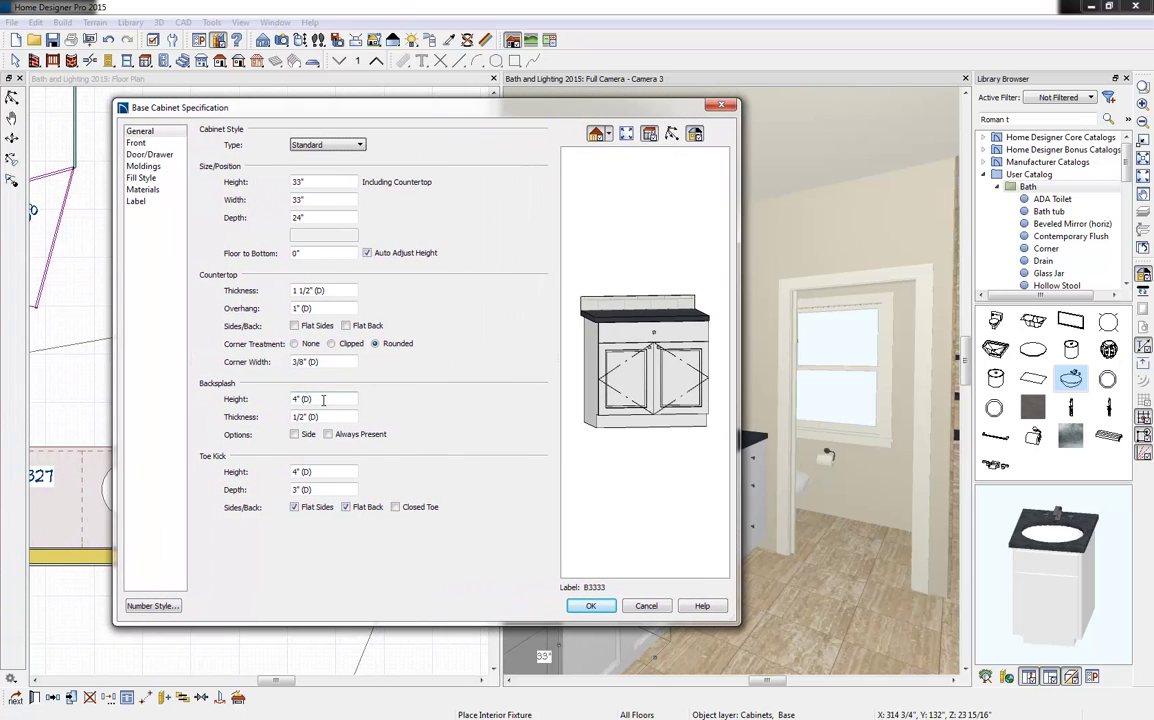
{"action": "left_click_drag", "start_coordinate": [323, 400], "coordinate": [293, 401]}
{"action": "type", "text": "7"}
{"action": "left_click", "coordinate": [318, 417]}
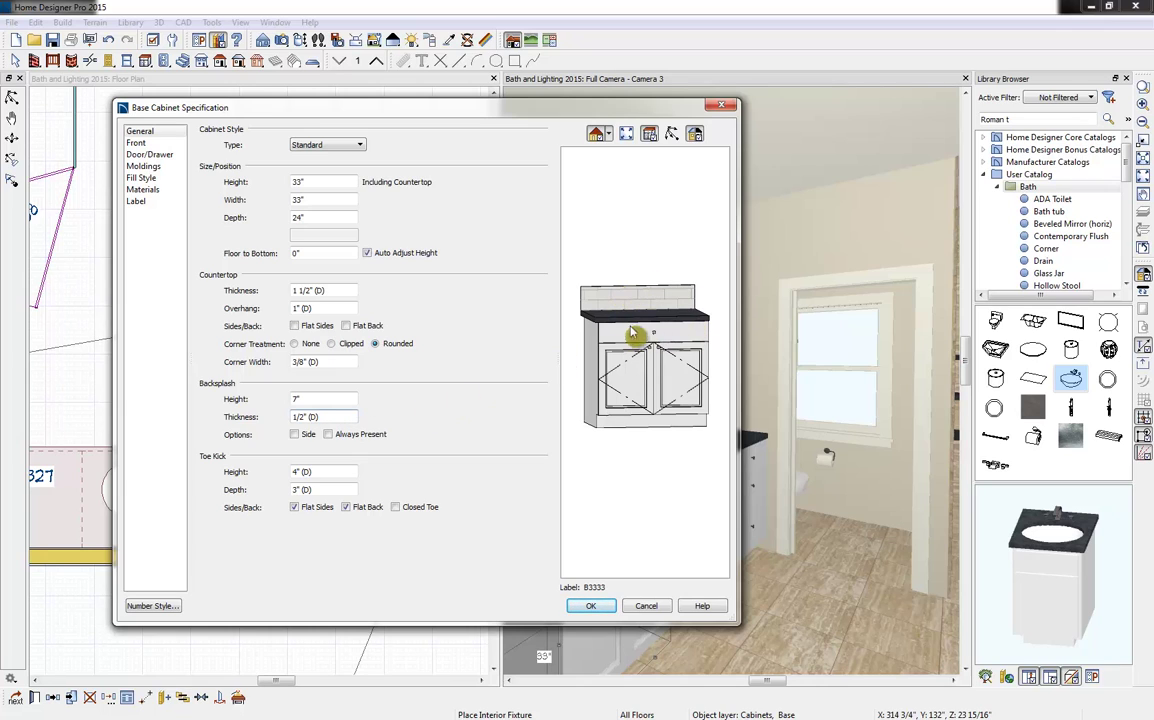
Delete the drawer and the doors from the cabinet's front.
{"action": "left_click", "coordinate": [682, 338]}
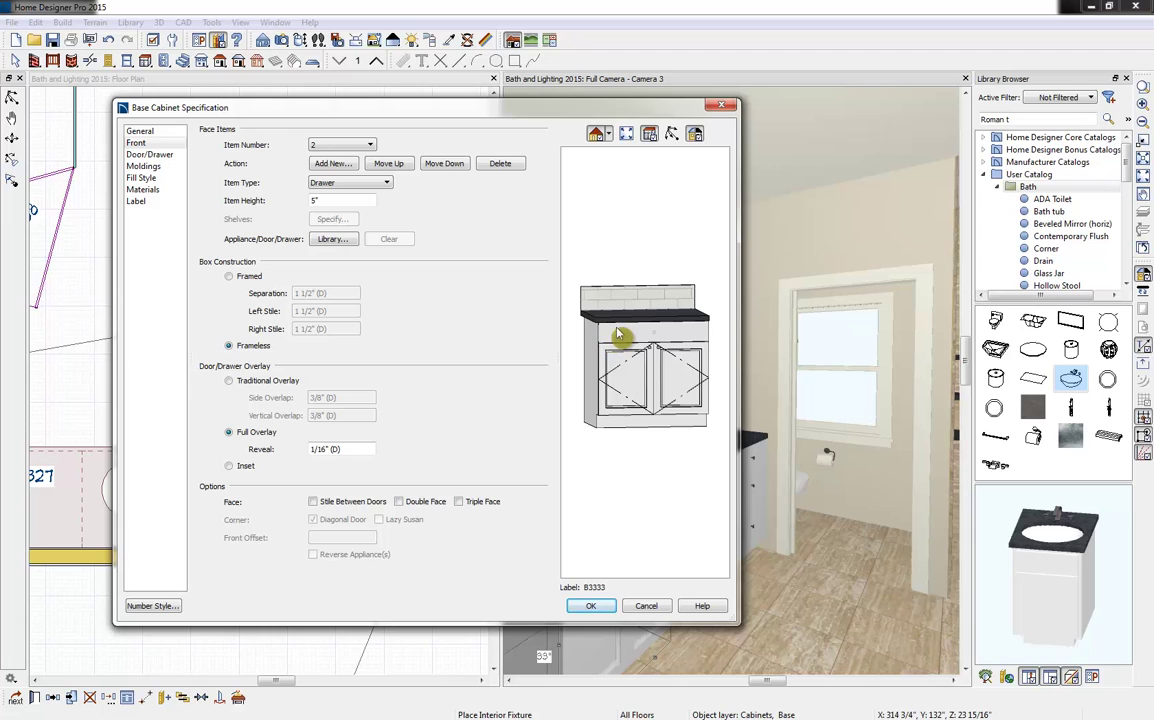
{"action": "left_click", "coordinate": [503, 164]}
{"action": "left_click", "coordinate": [641, 376]}
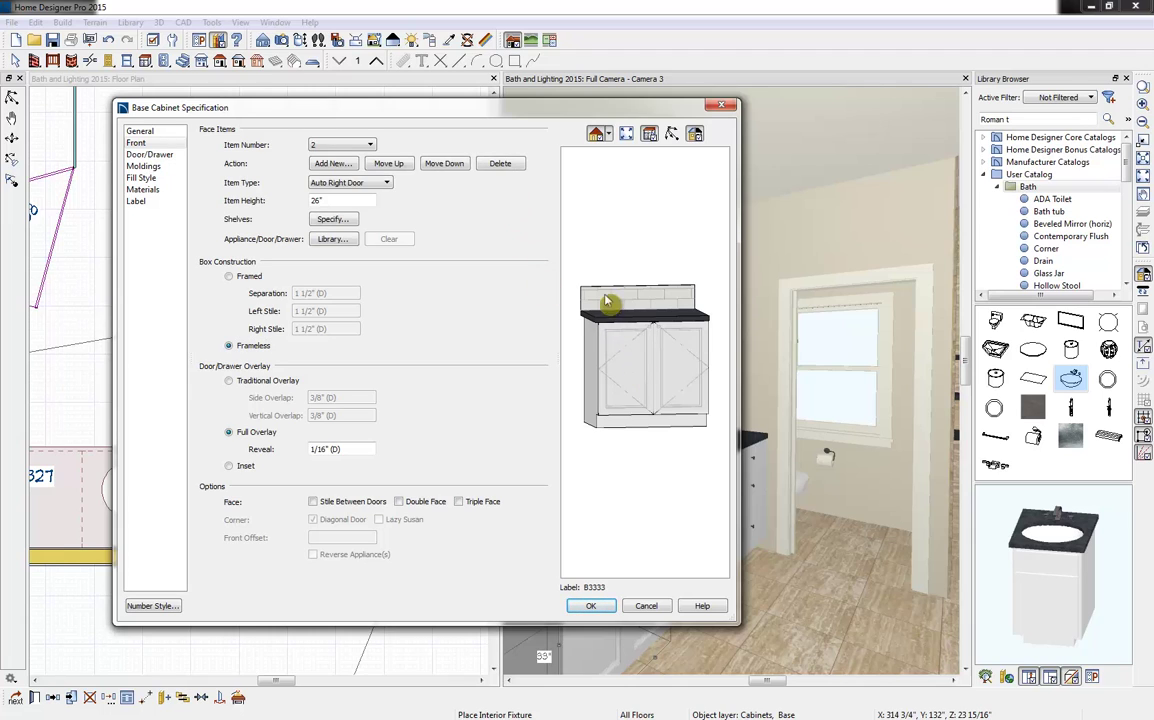
{"action": "left_click", "coordinate": [503, 165]}
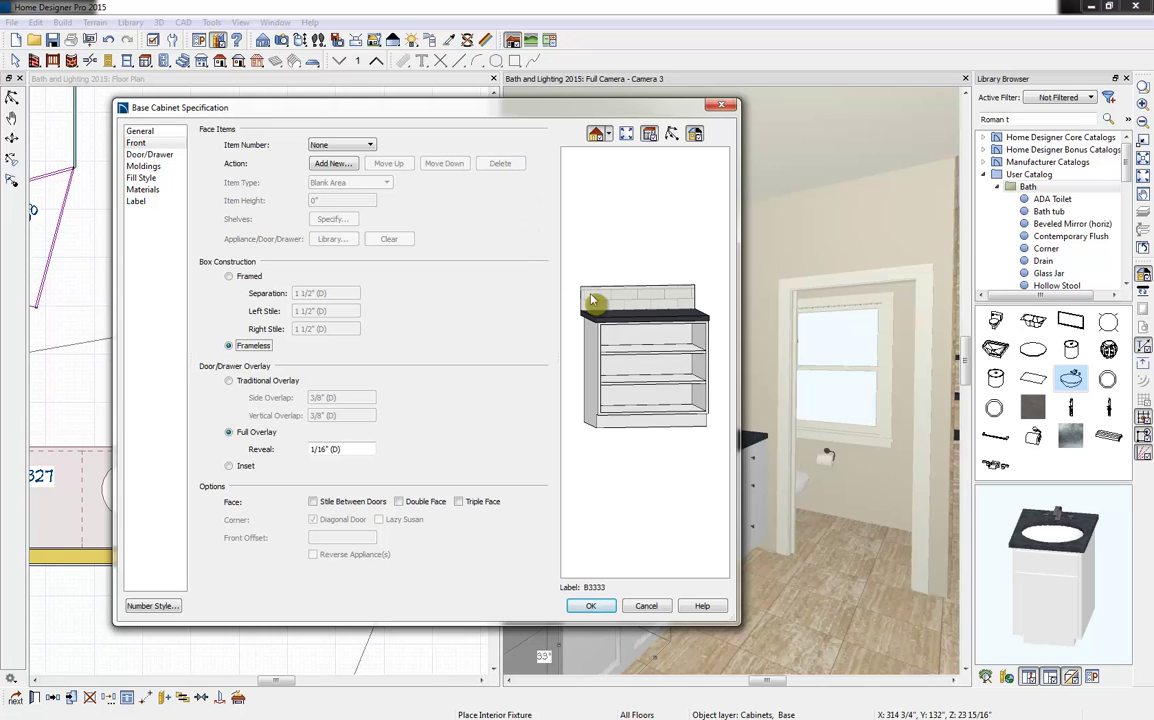
Delete the toe kick and the bottom separation from the cabinet's front.
{"action": "left_click", "coordinate": [648, 374]}
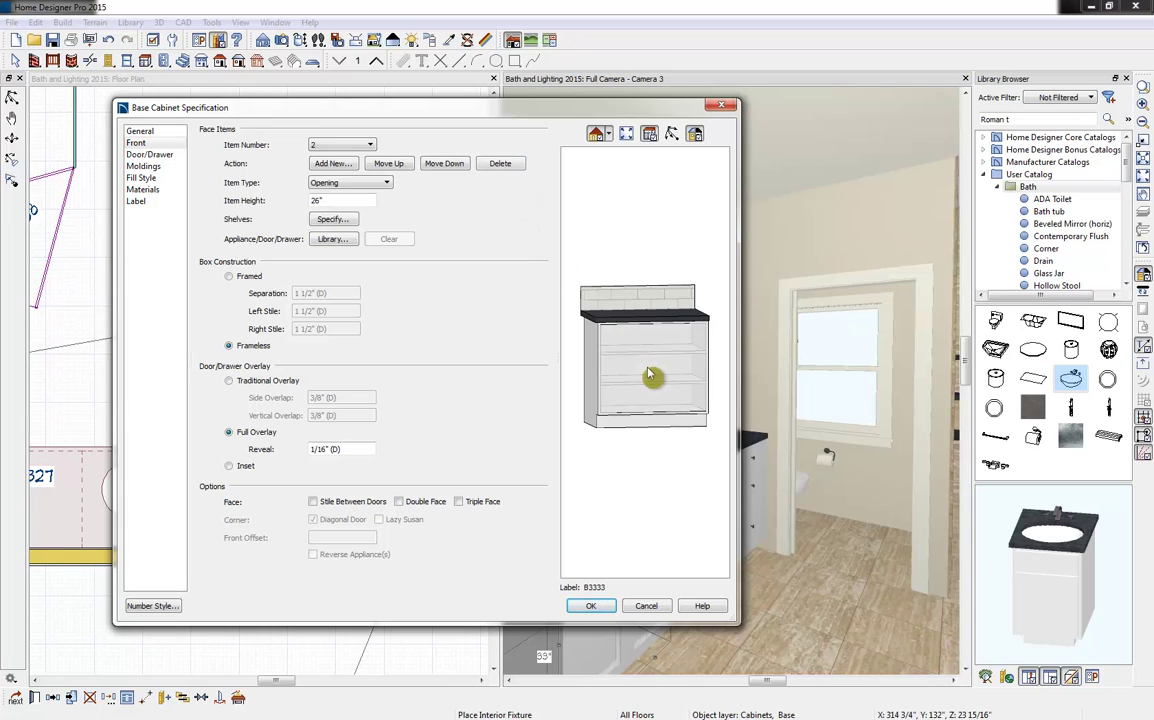
{"action": "left_click", "coordinate": [651, 425]}
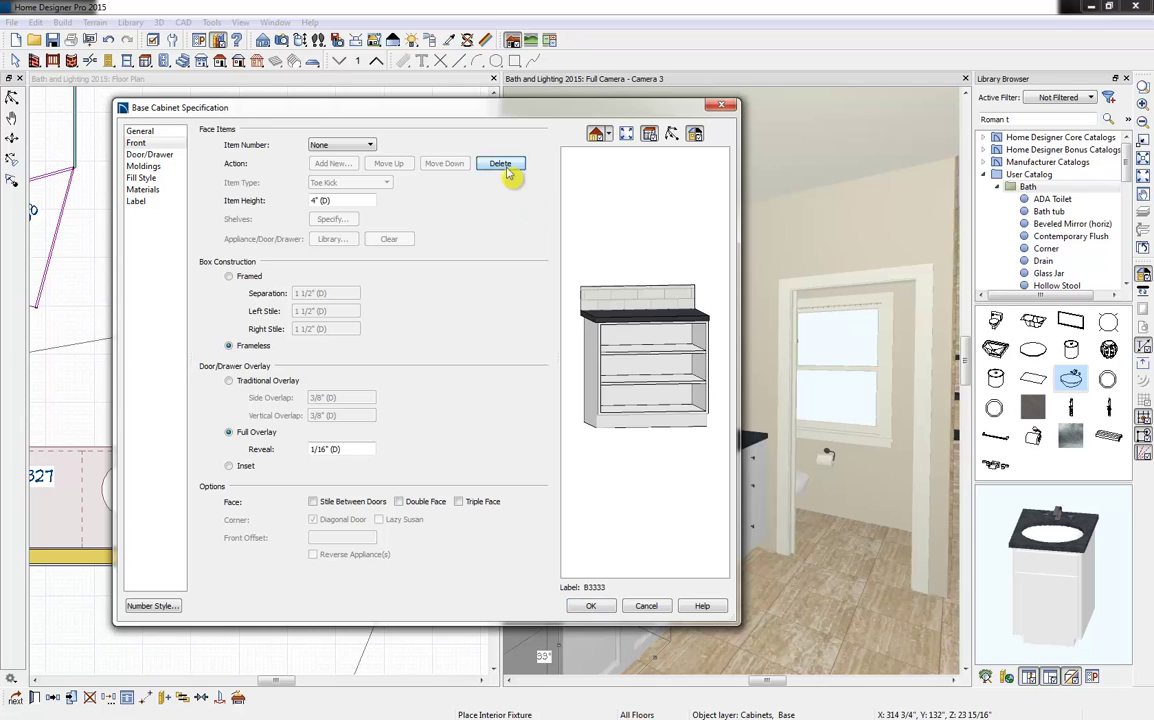
{"action": "left_click", "coordinate": [500, 164]}
{"action": "left_click", "coordinate": [684, 435]}
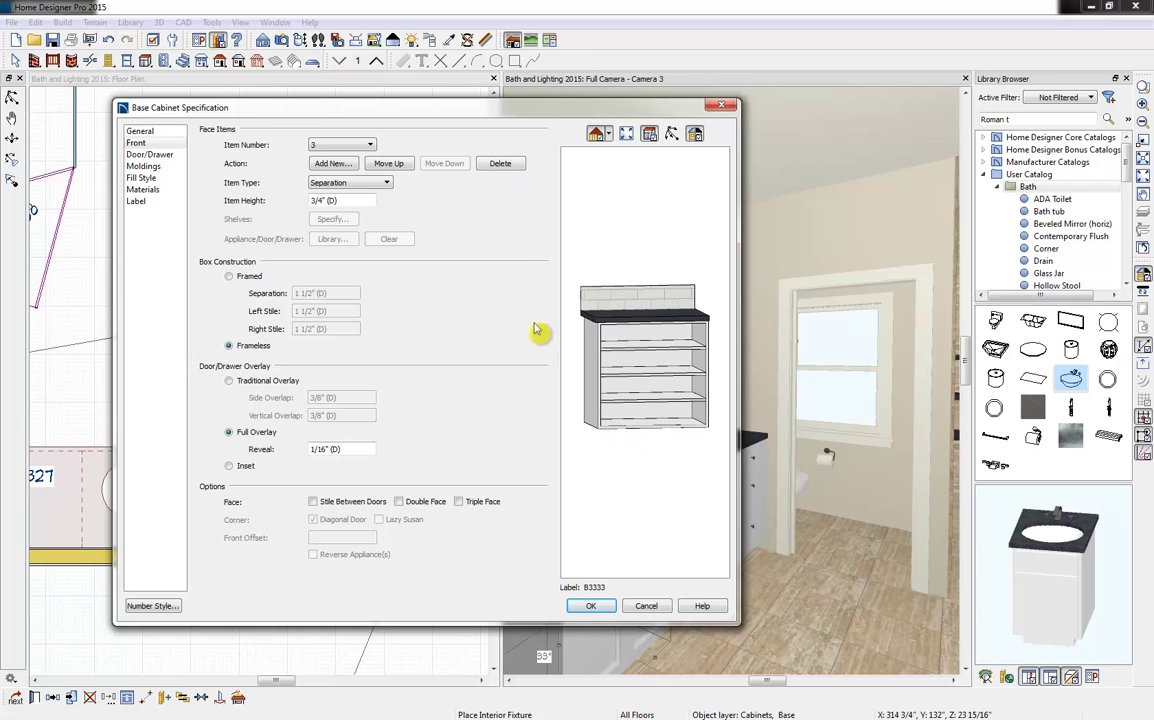
{"action": "left_click", "coordinate": [500, 164]}
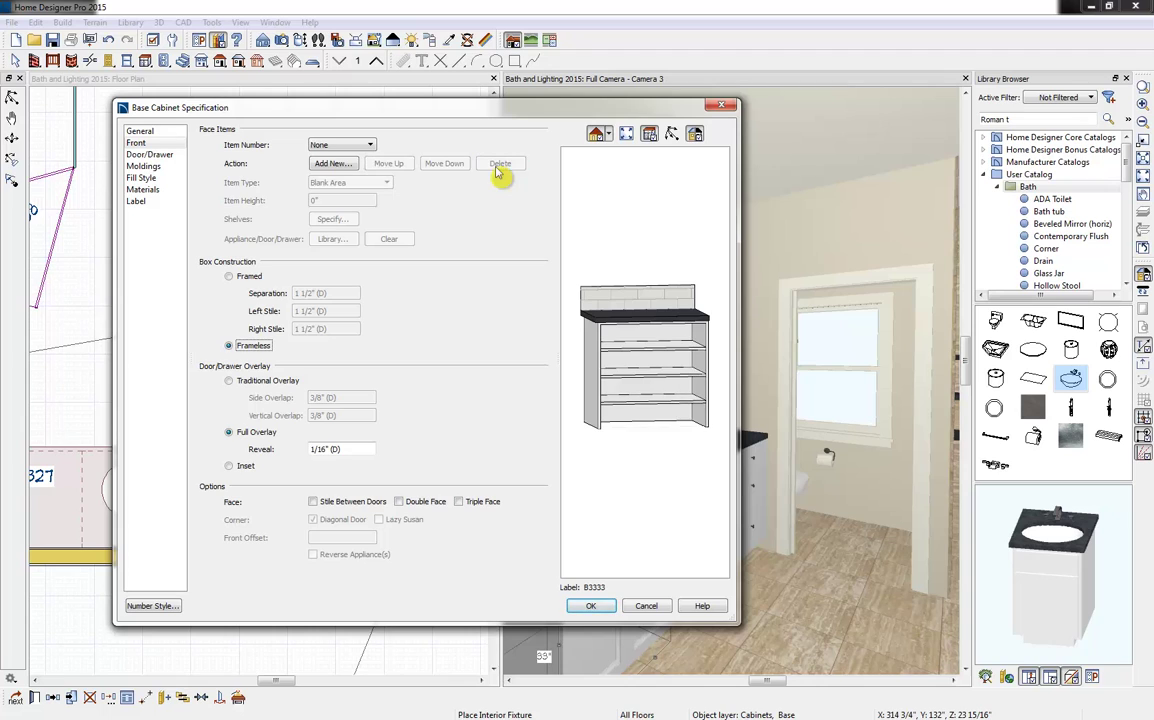
Switch shelf management for the cabinet's opening to Manual and set the number of shelves to 0.
{"action": "left_click", "coordinate": [645, 386]}
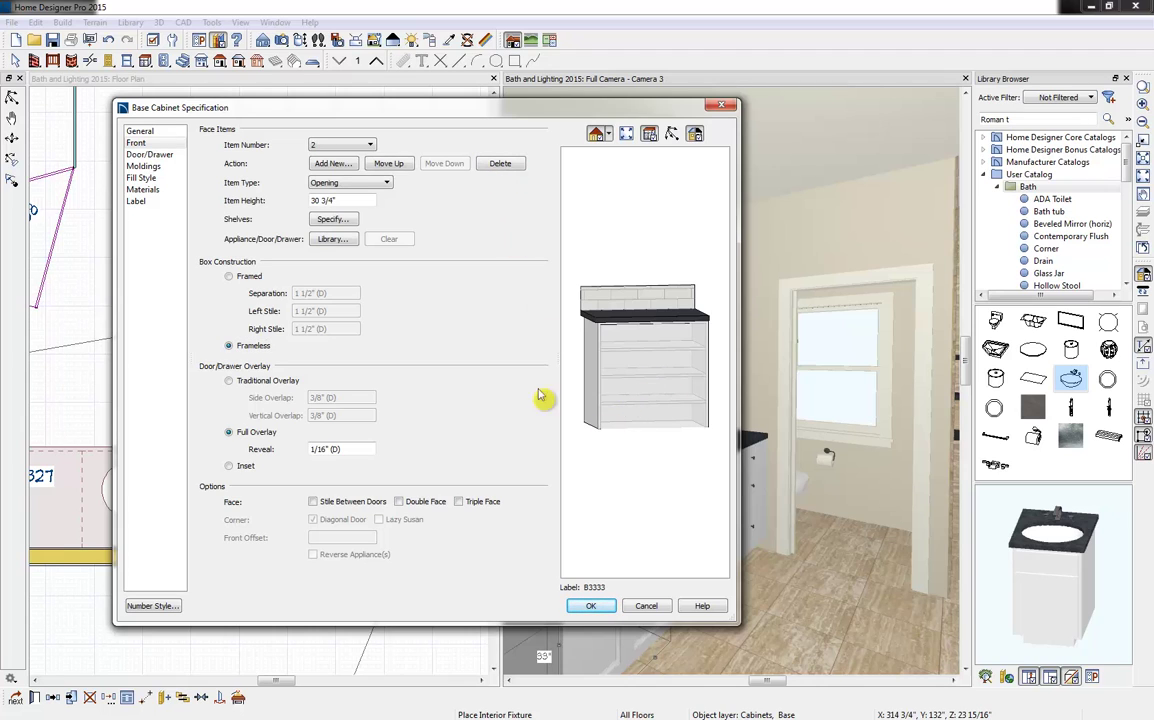
{"action": "left_click", "coordinate": [337, 220]}
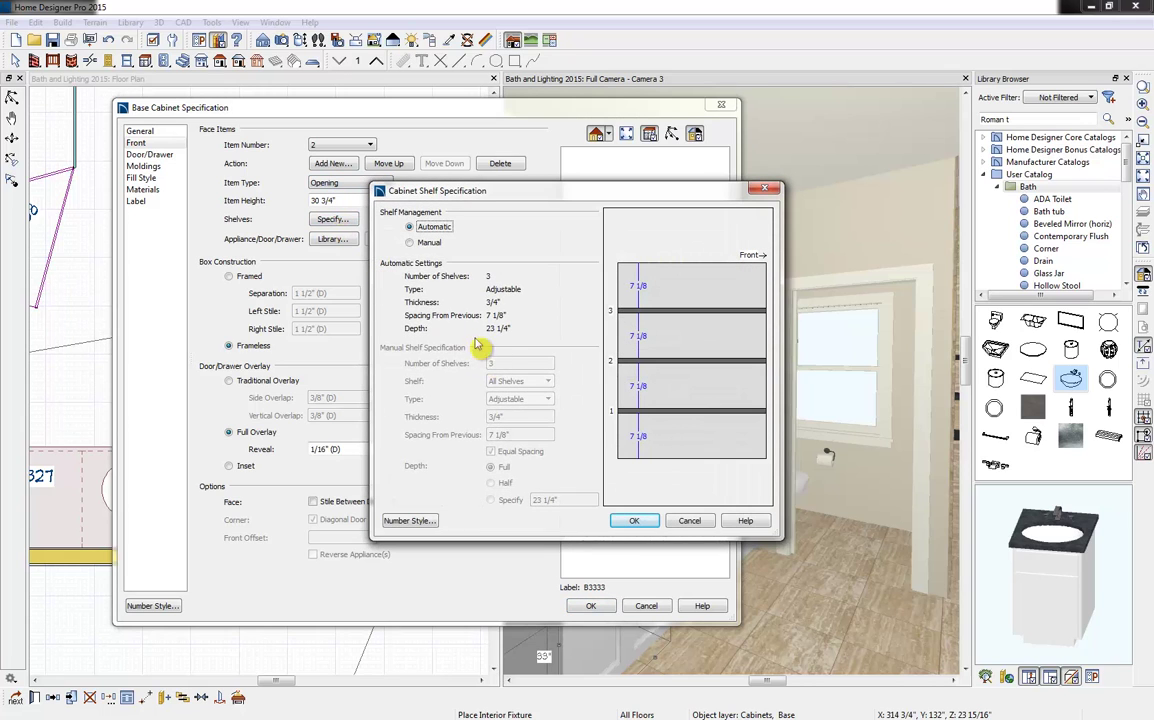
{"action": "left_click", "coordinate": [428, 243]}
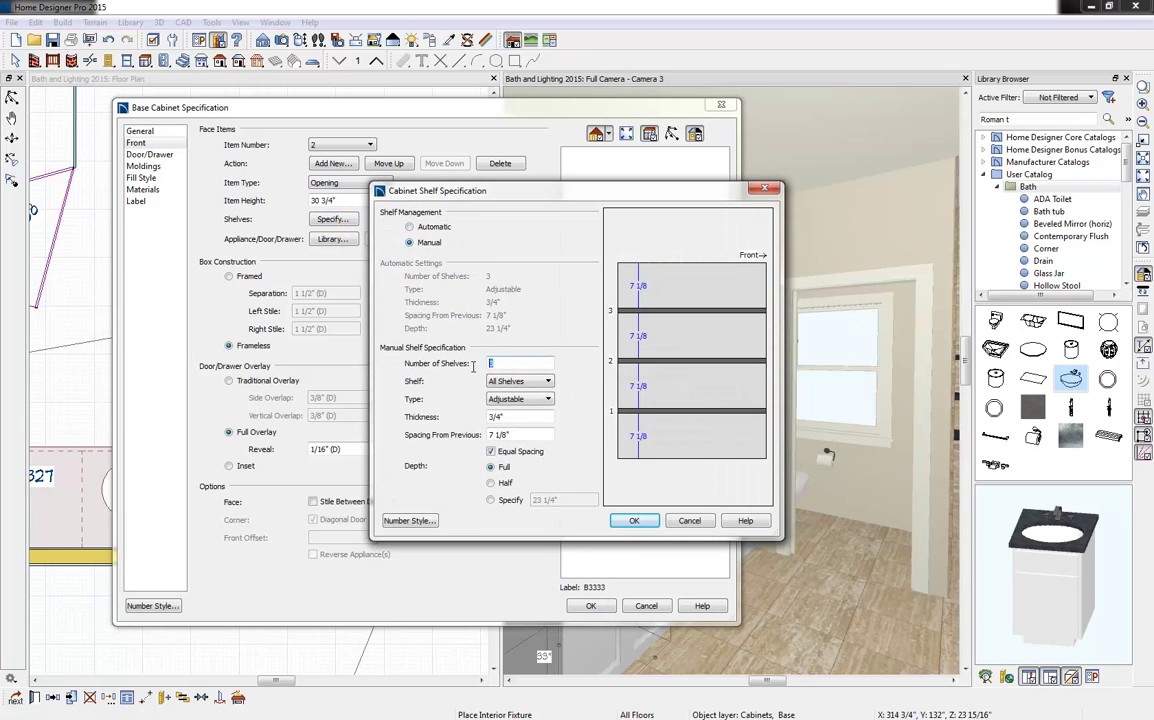
{"action": "type", "text": "0"}
{"action": "left_click", "coordinate": [631, 524]}
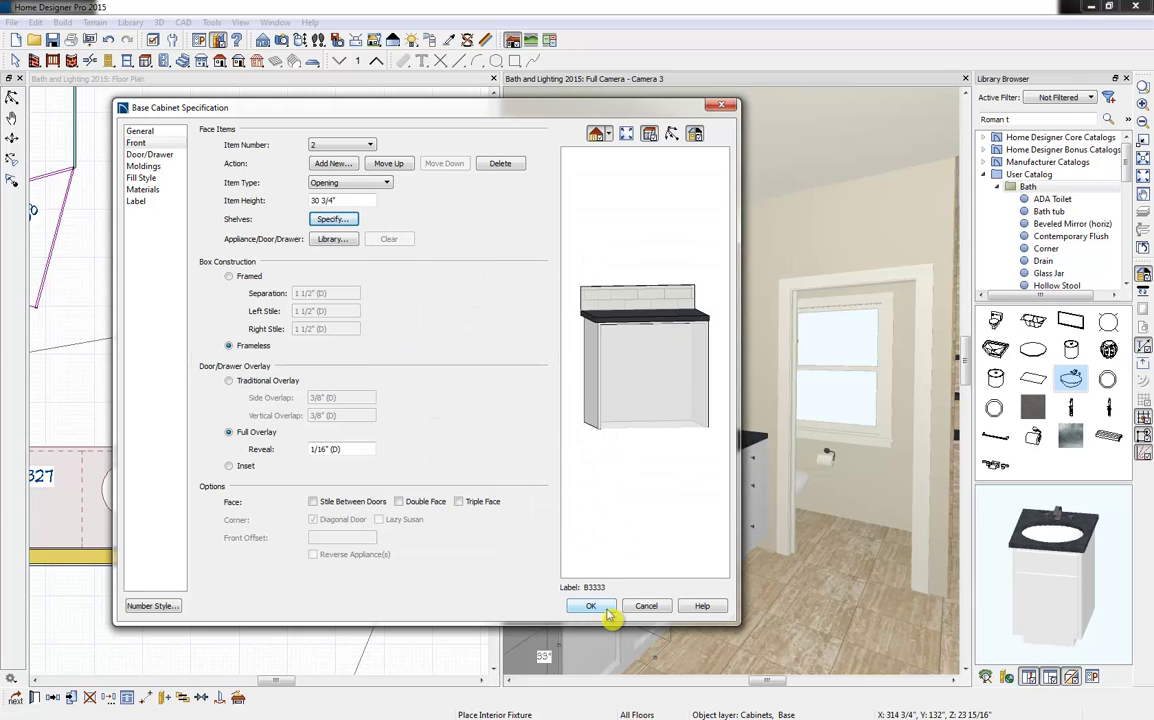
Accept the base cabinet's specification and place a wall cabinet over the 3DB27 drawer base in the floor plan.
{"action": "left_click", "coordinate": [600, 610]}
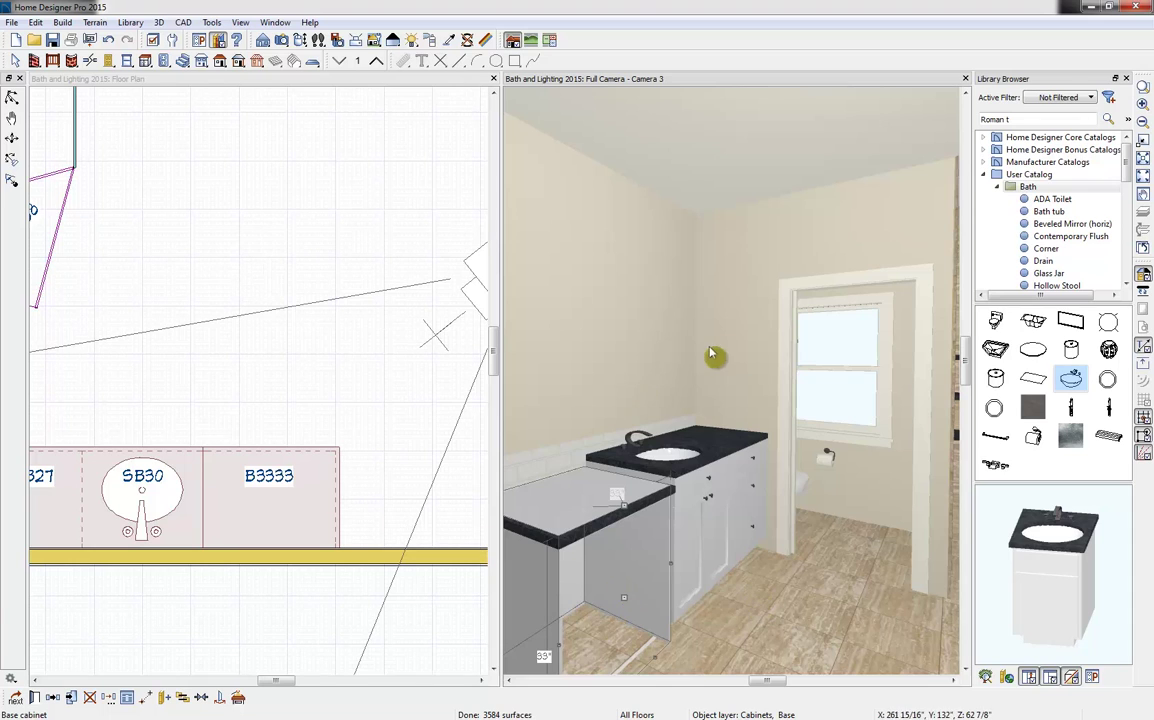
{"action": "left_click", "coordinate": [403, 86]}
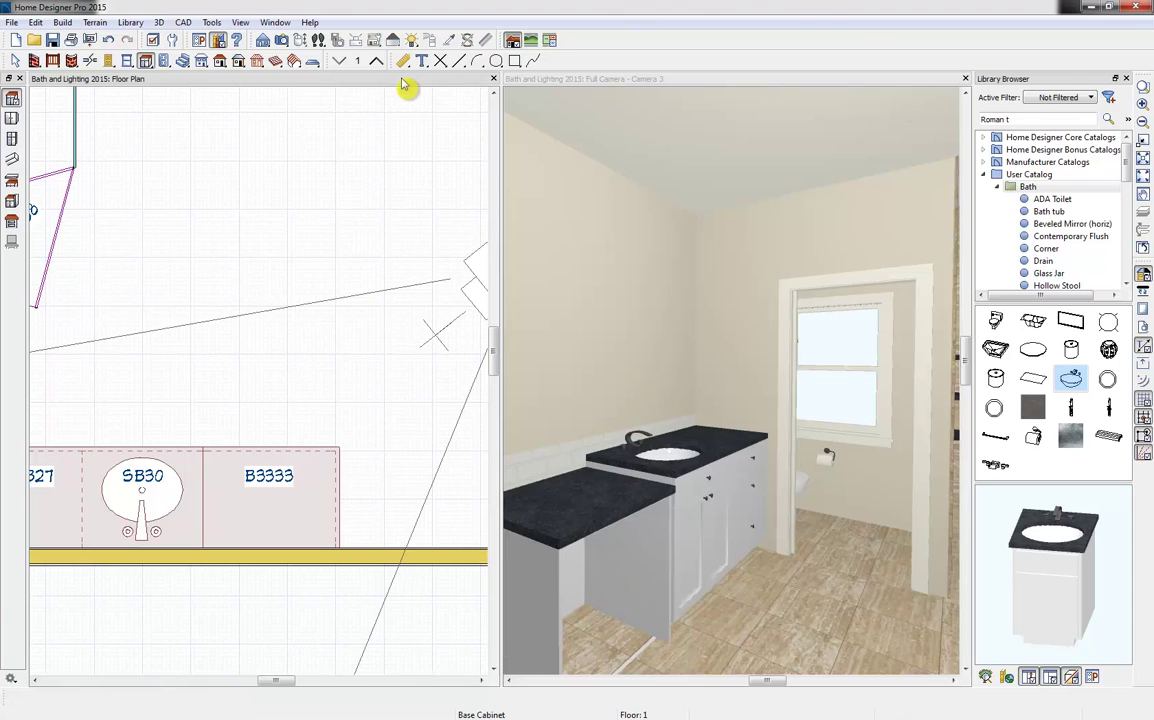
{"action": "left_click", "coordinate": [12, 120]}
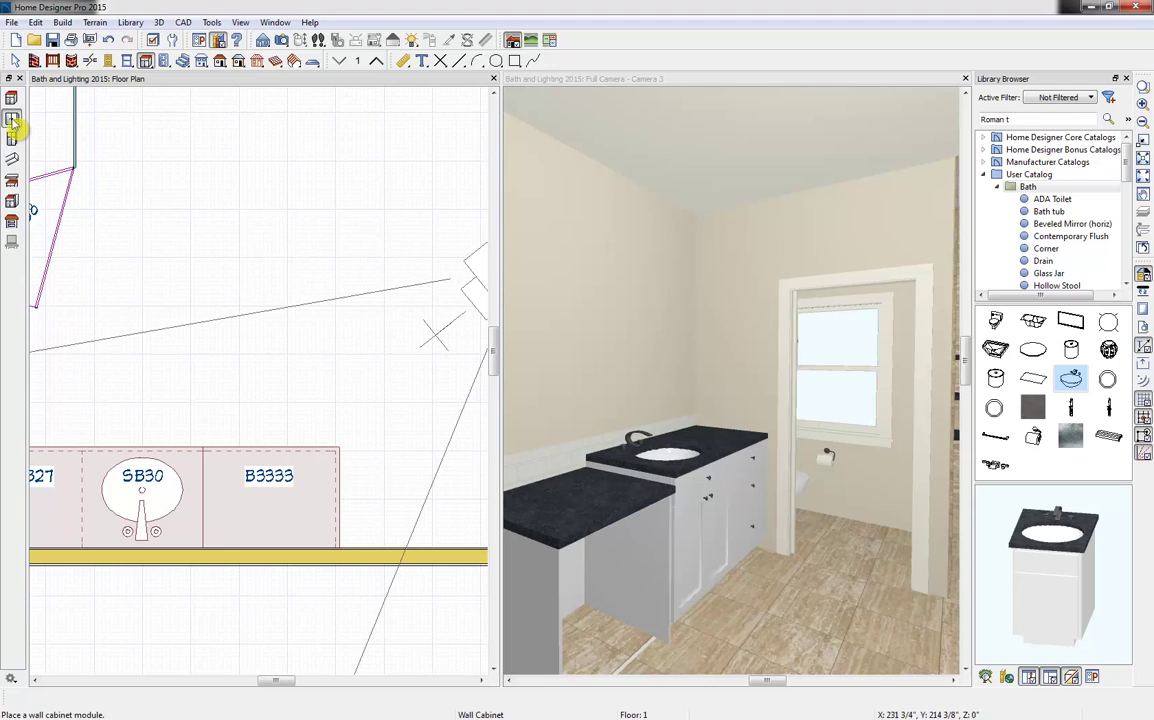
{"action": "middle_click_drag", "start_coordinate": [160, 330], "coordinate": [326, 314]}
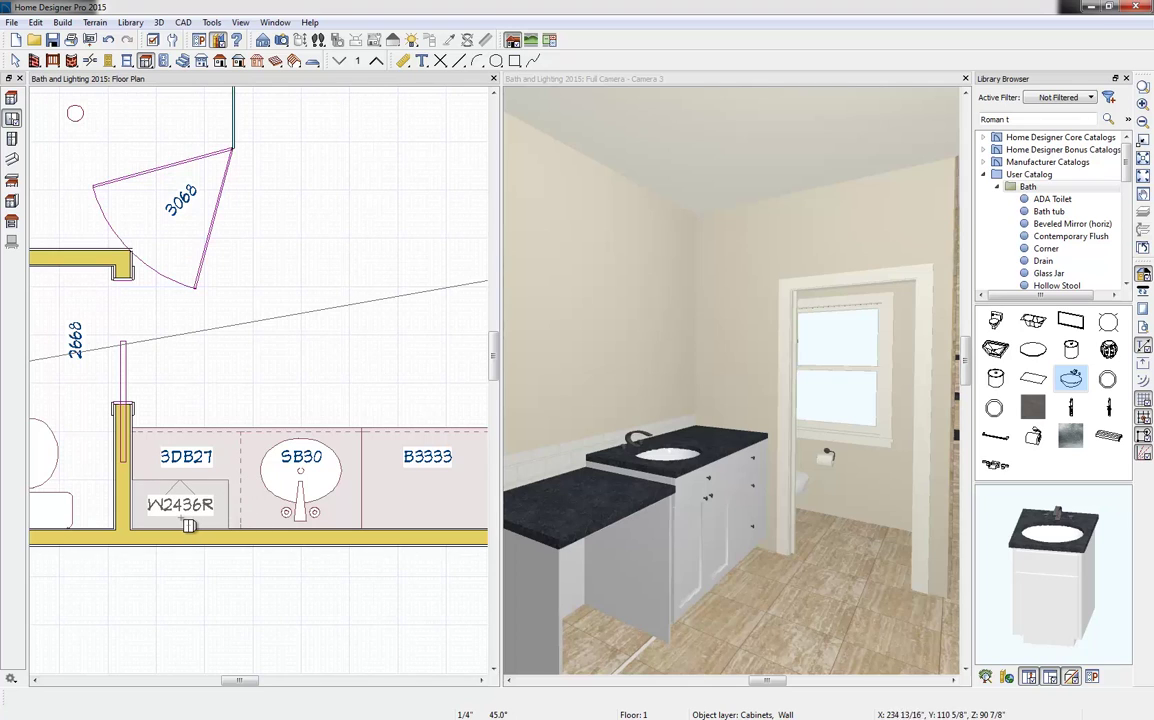
{"action": "left_click", "coordinate": [189, 525]}
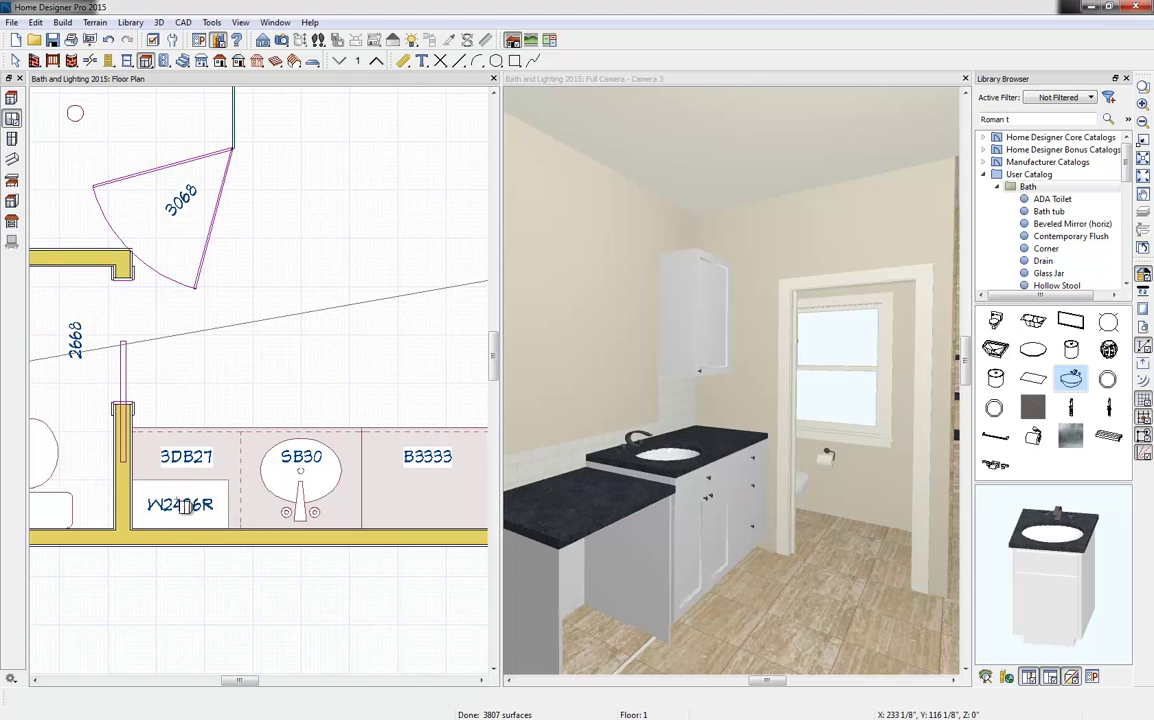
Widen the wall cabinet to 27" to match the drawer base and extend it down to the countertop for a 54" height.
{"action": "left_click", "coordinate": [188, 510]}
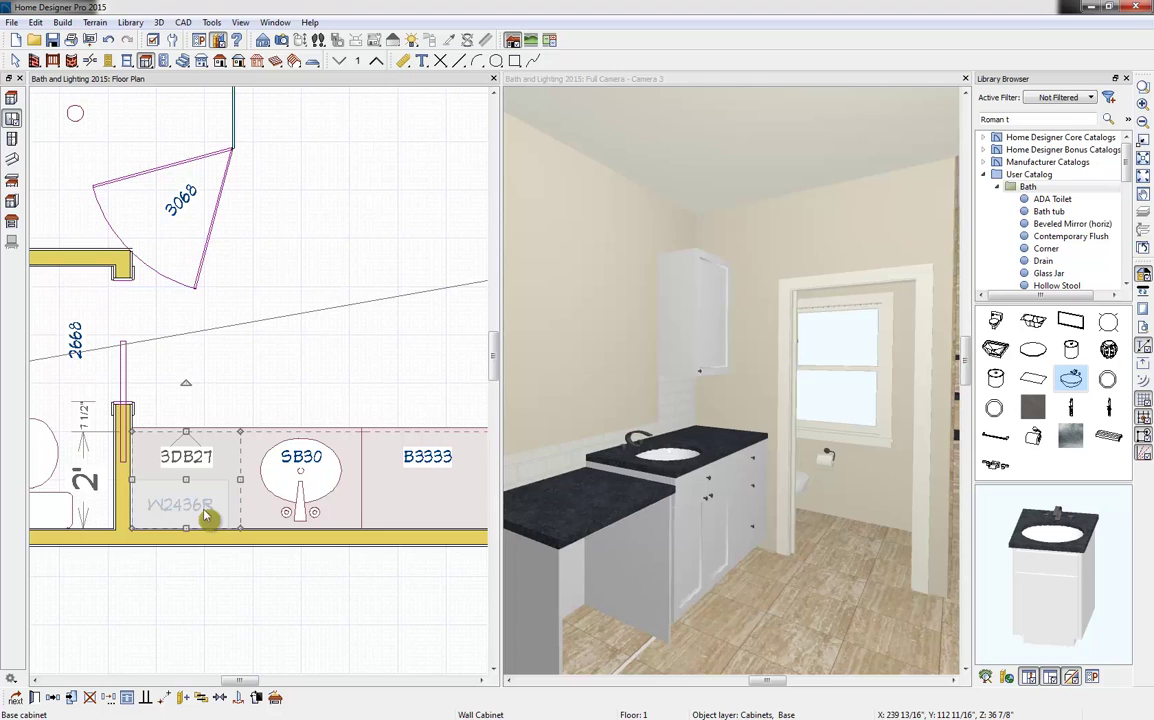
{"action": "left_click", "coordinate": [202, 511]}
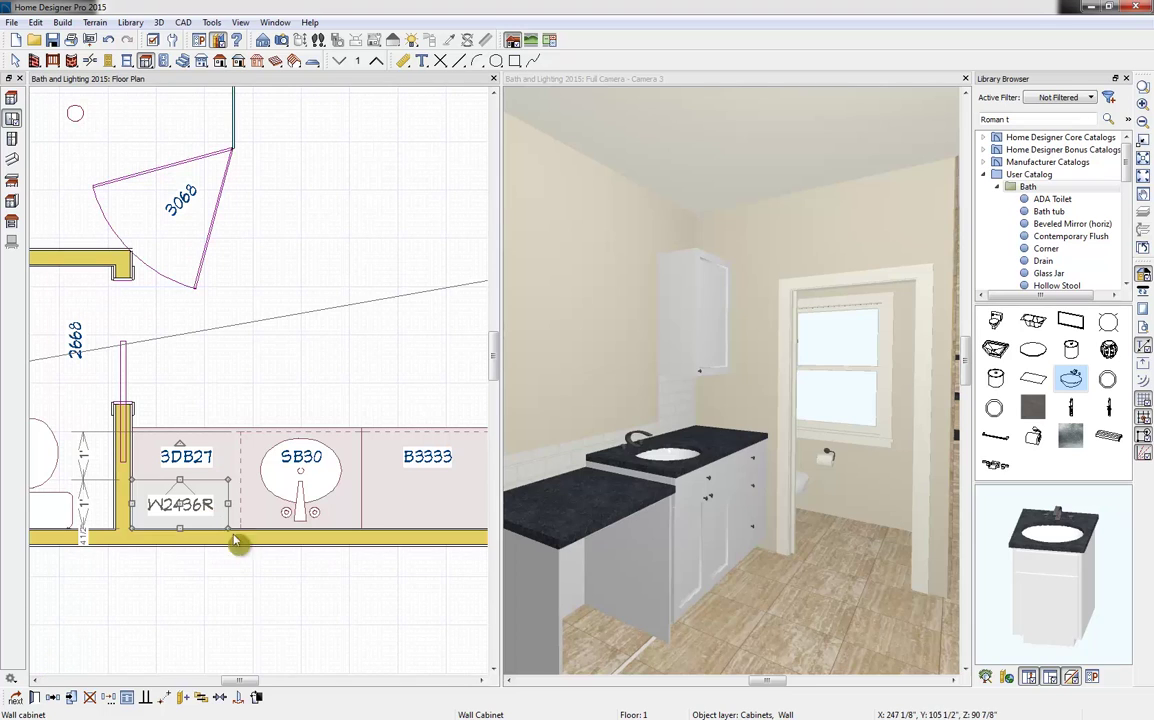
{"action": "left_click_drag", "start_coordinate": [231, 504], "coordinate": [242, 504]}
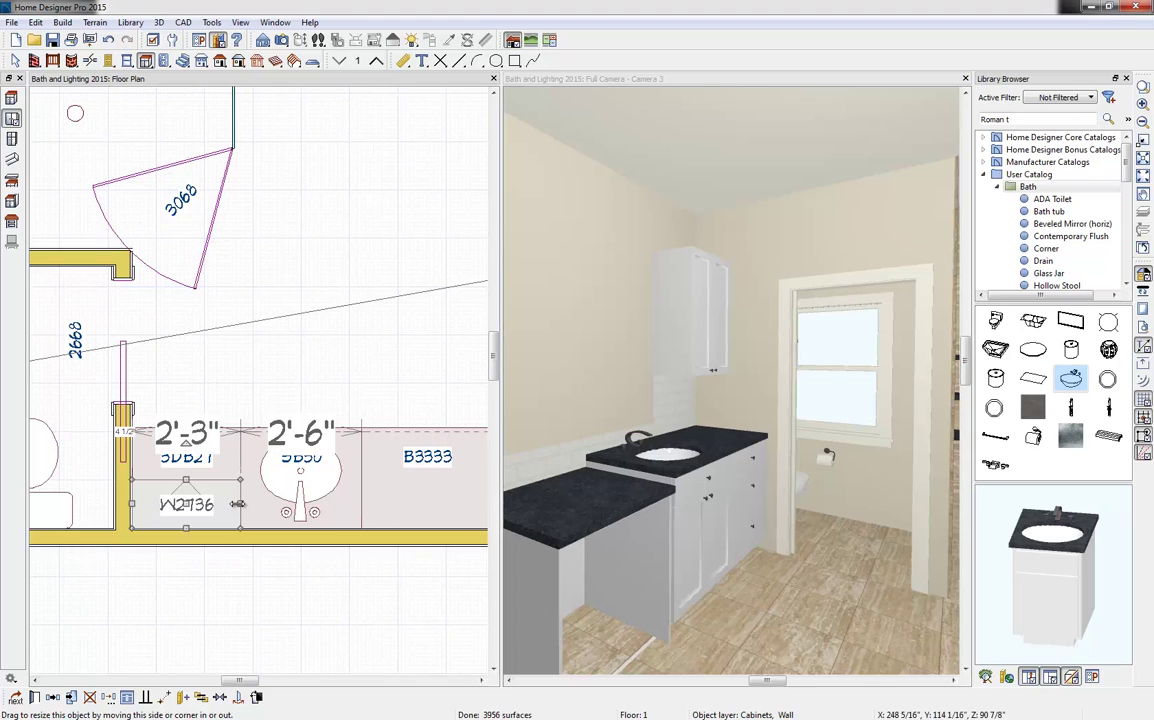
{"action": "left_click", "coordinate": [708, 350]}
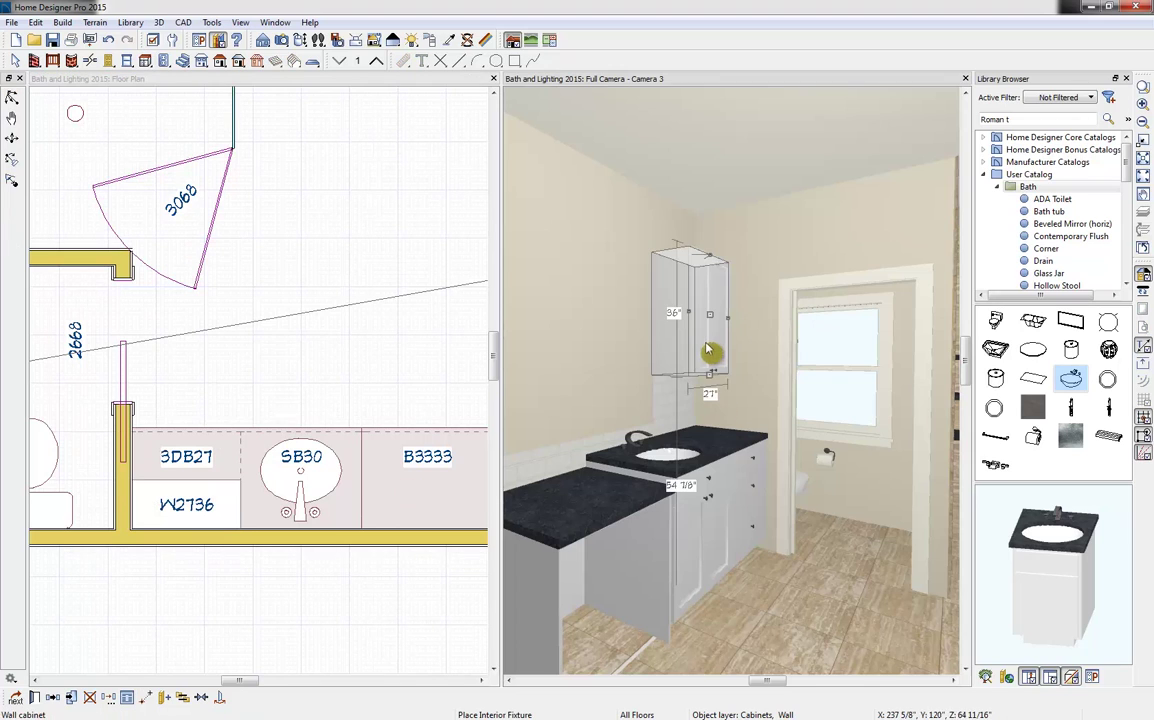
{"action": "left_click_drag", "start_coordinate": [710, 398], "coordinate": [708, 440]}
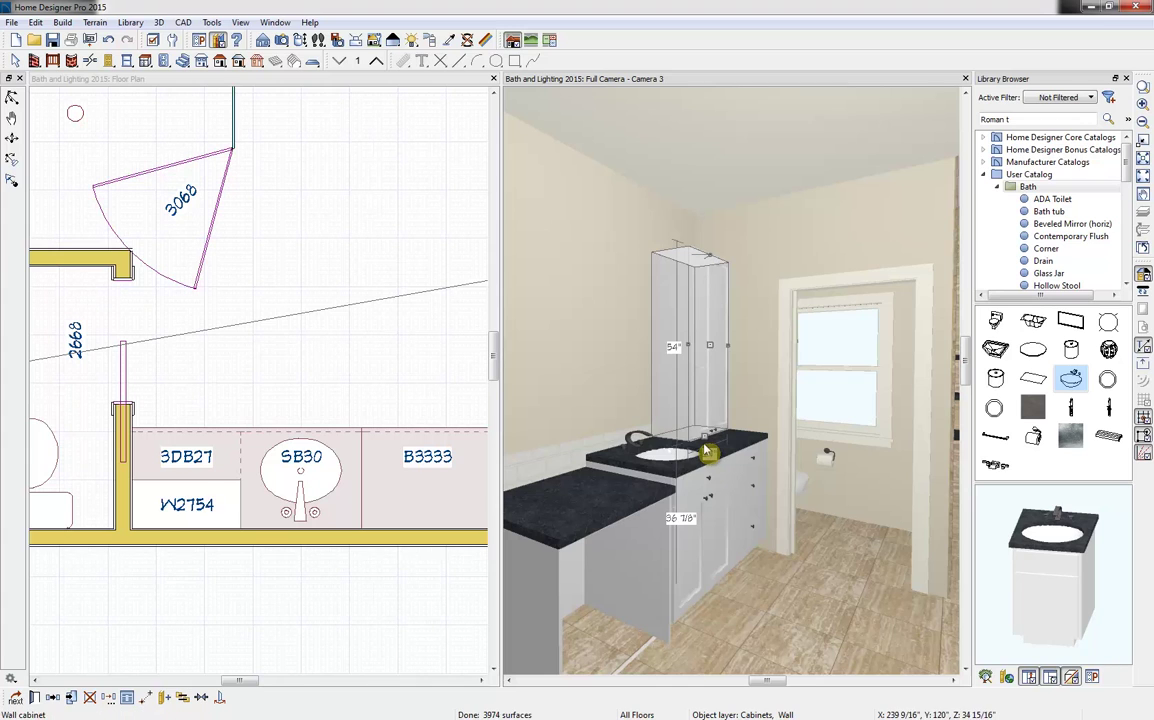
In the wall cabinet's front specification, set the door item's height to 36".
{"action": "left_click", "coordinate": [35, 697]}
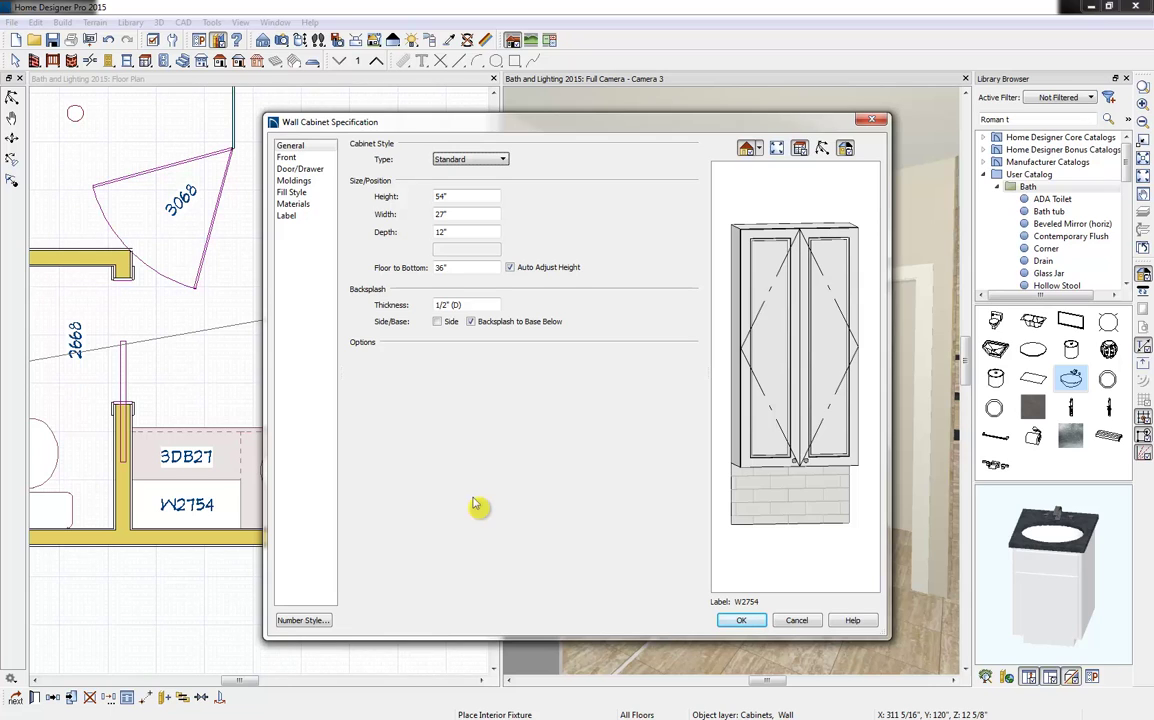
{"action": "left_click", "coordinate": [287, 158]}
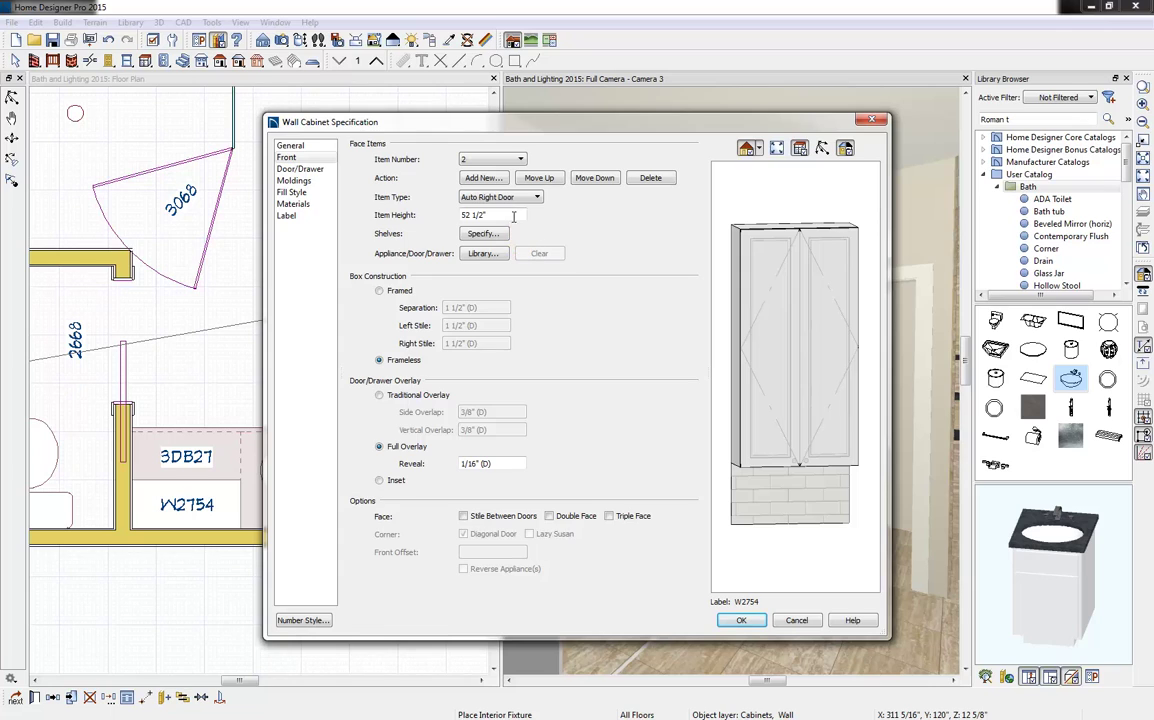
{"action": "double_click", "coordinate": [475, 215]}
{"action": "type", "text": "3"}
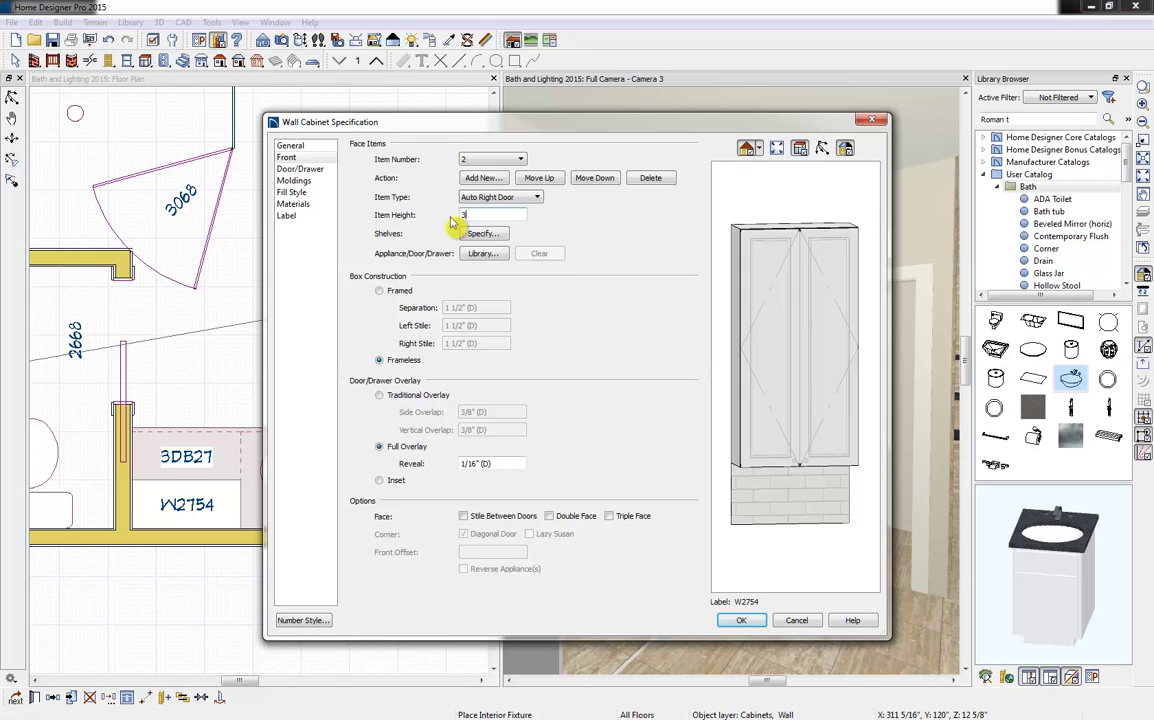
{"action": "type", "text": "6"}
{"action": "key", "text": "Tab"}
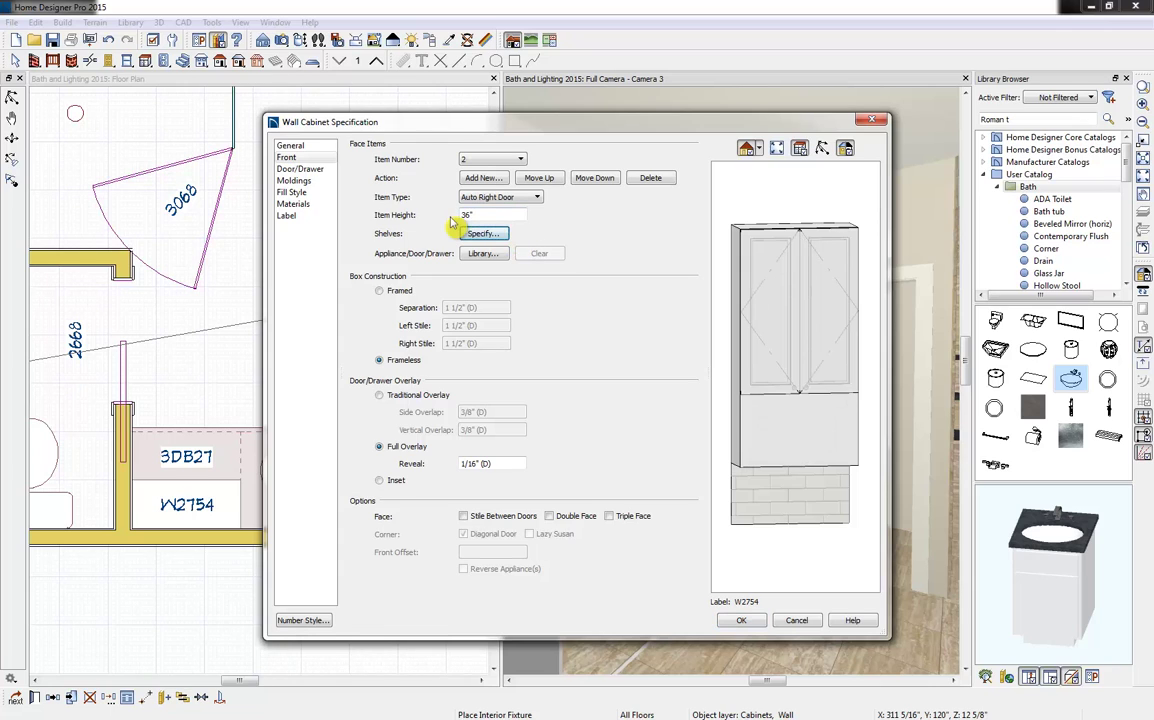
Change the blank area below the wall cabinet's doors to an Opening.
{"action": "left_click", "coordinate": [810, 440]}
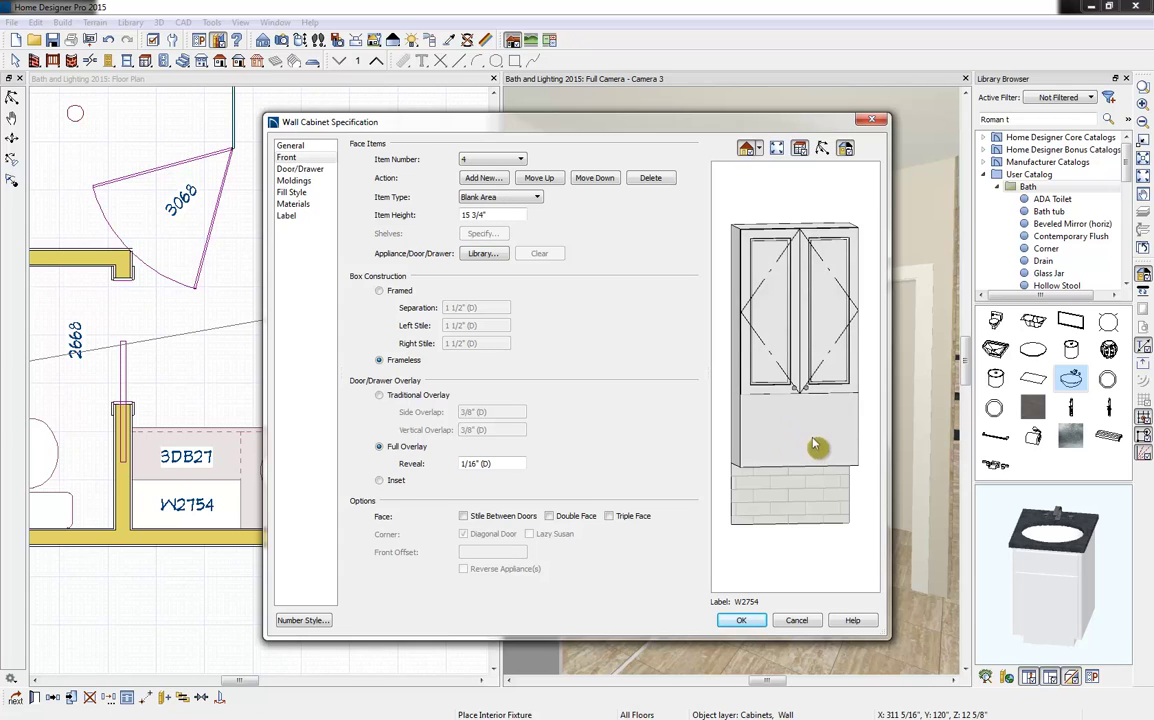
{"action": "left_click", "coordinate": [505, 198]}
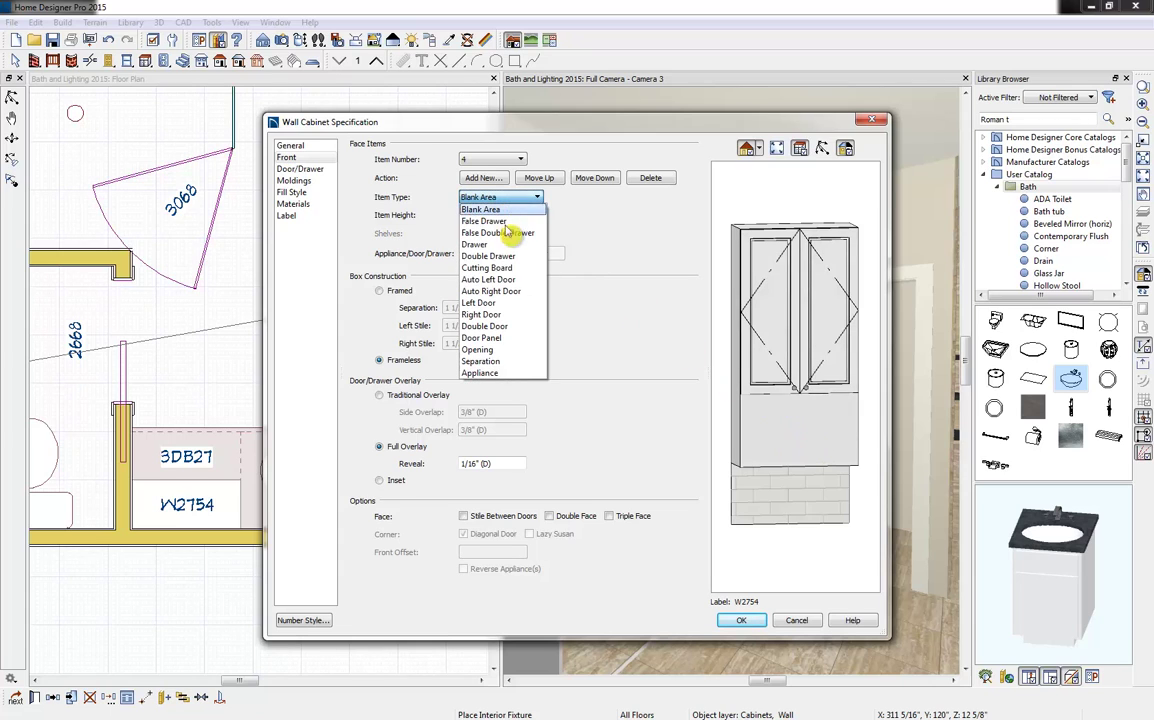
{"action": "left_click", "coordinate": [493, 350]}
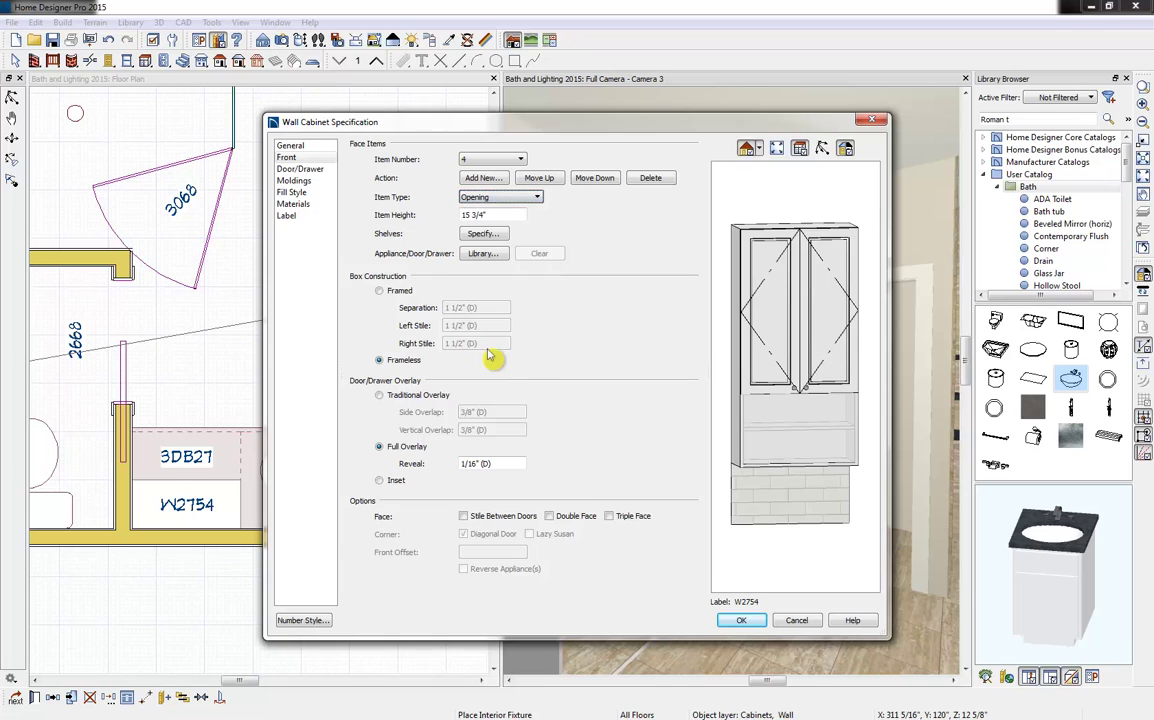
Delete the separation at the bottom of the wall cabinet and turn off Backsplash to Base Below.
{"action": "left_click", "coordinate": [806, 468]}
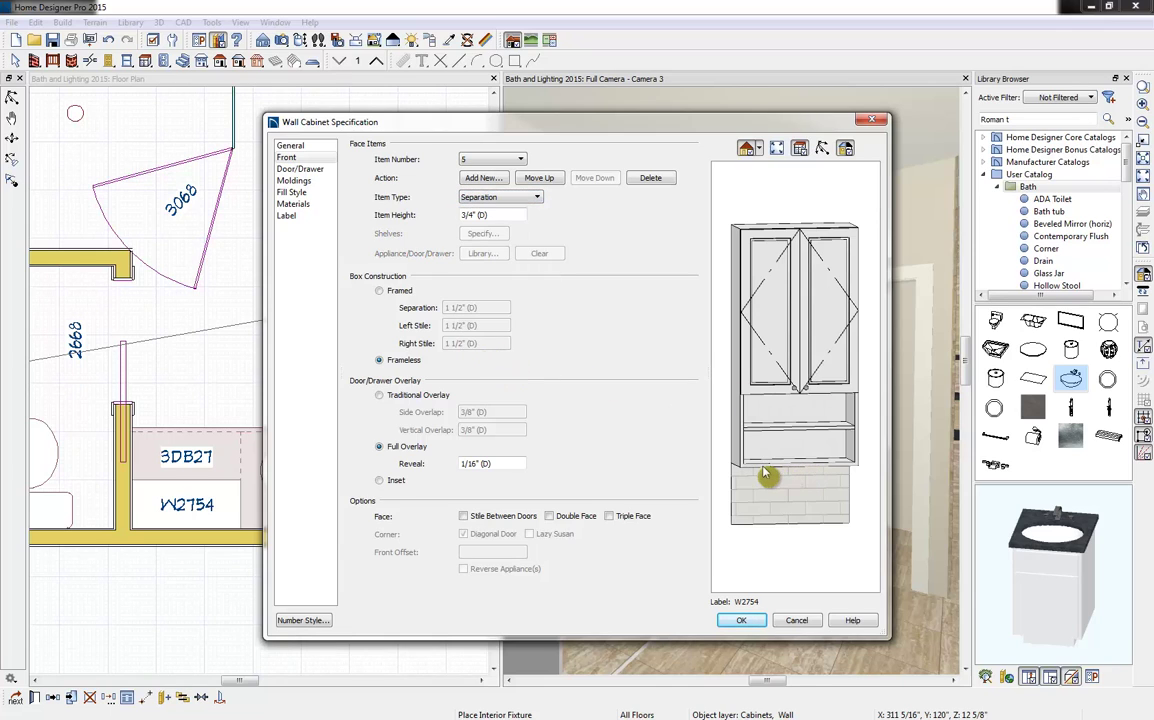
{"action": "left_click", "coordinate": [648, 180]}
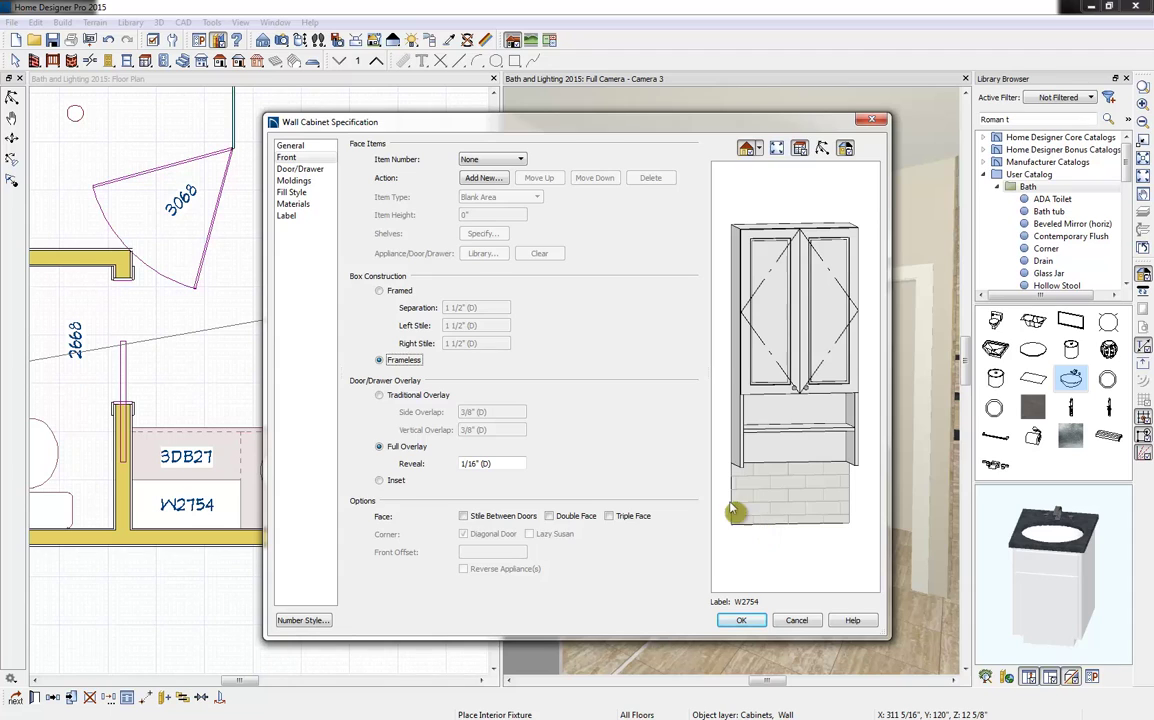
{"action": "left_click", "coordinate": [292, 148]}
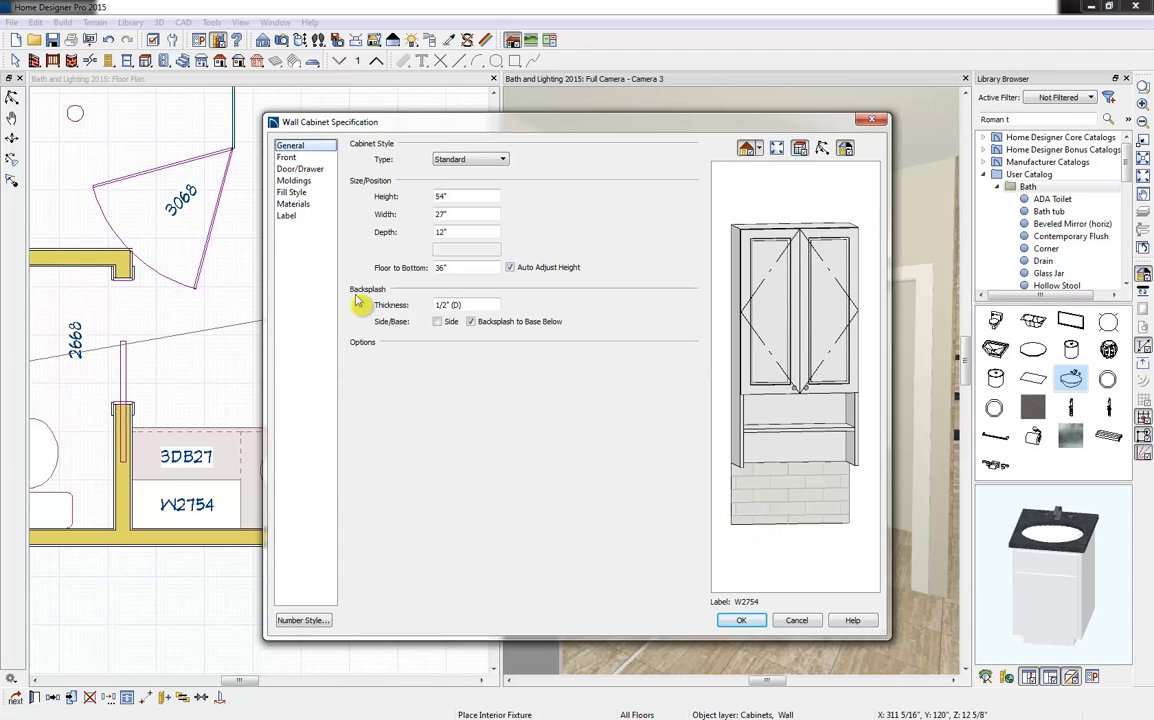
{"action": "left_click", "coordinate": [470, 322]}
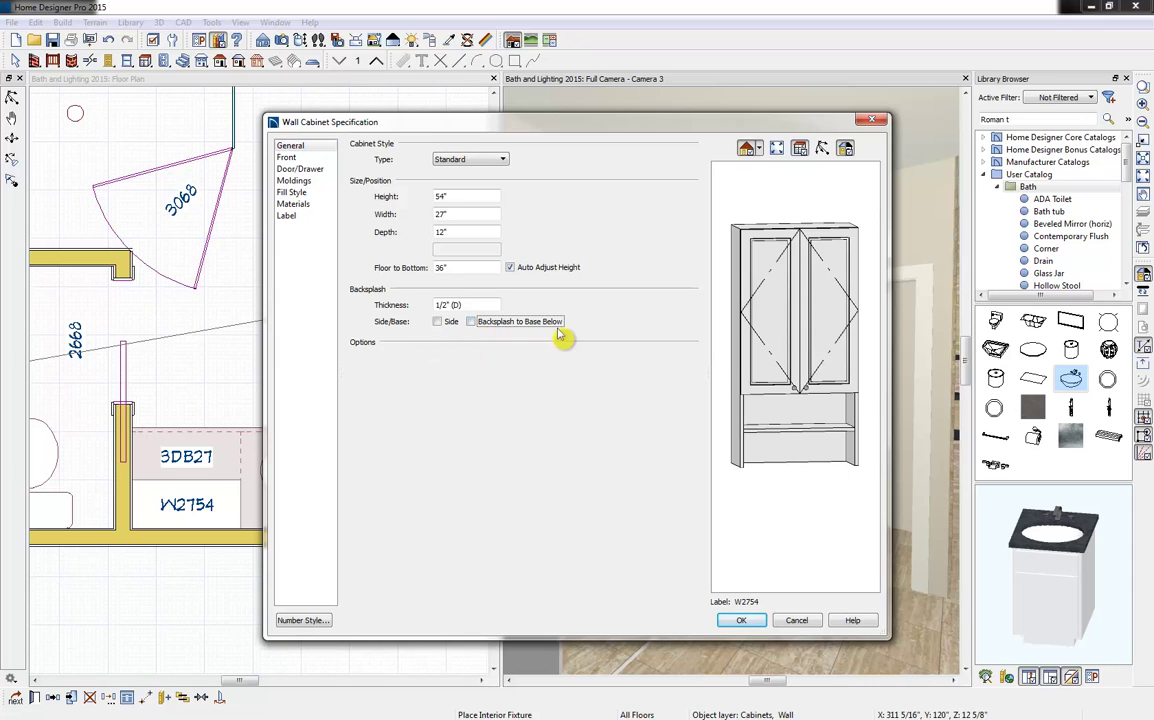
Add the CA-16 crown molding profile from the Home Designer Core Catalogs to the wall cabinet.
{"action": "left_click", "coordinate": [292, 182]}
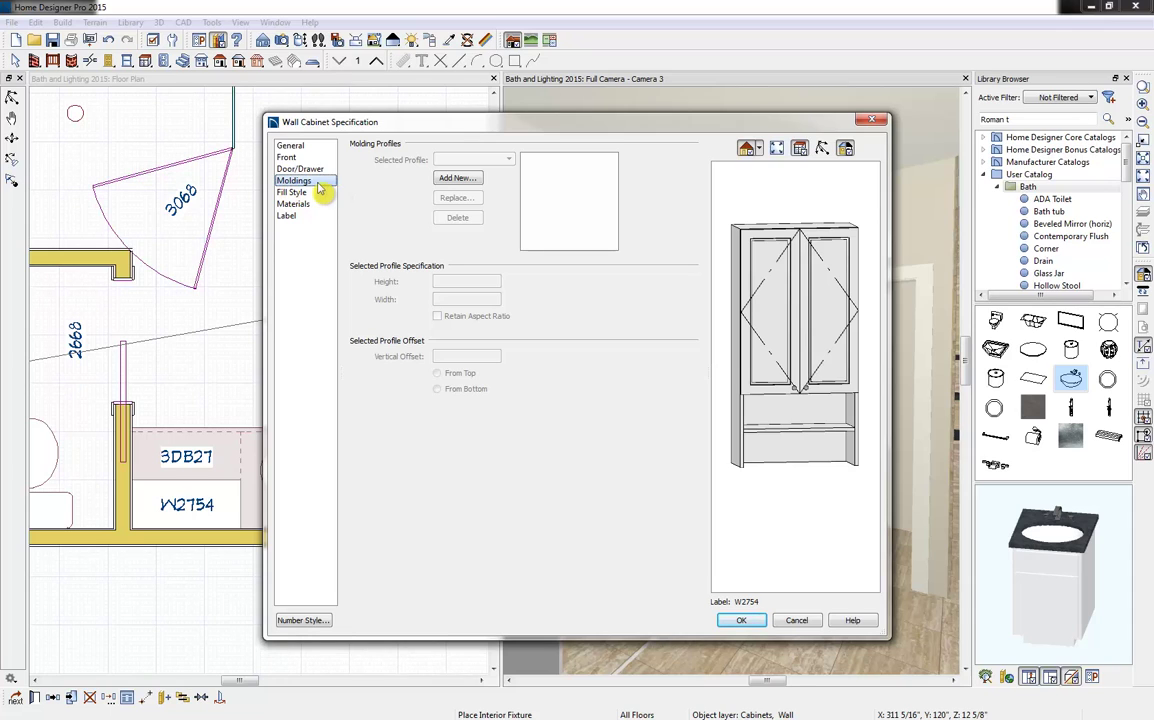
{"action": "left_click", "coordinate": [457, 178]}
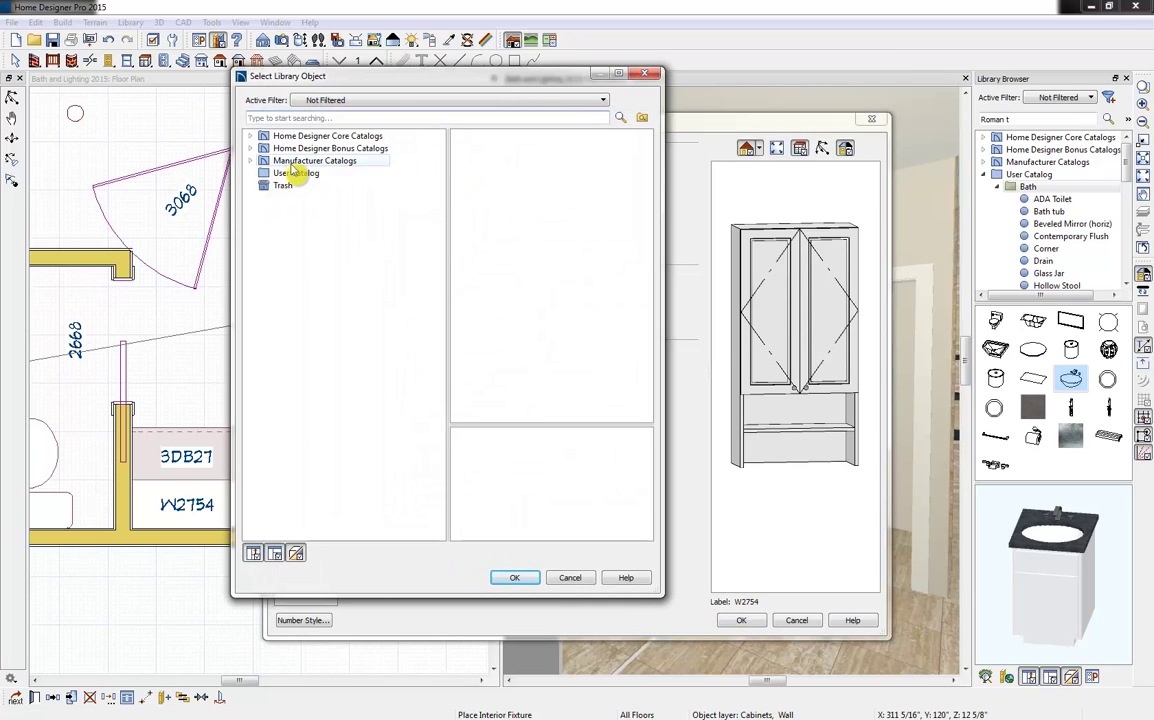
{"action": "left_click", "coordinate": [251, 137]}
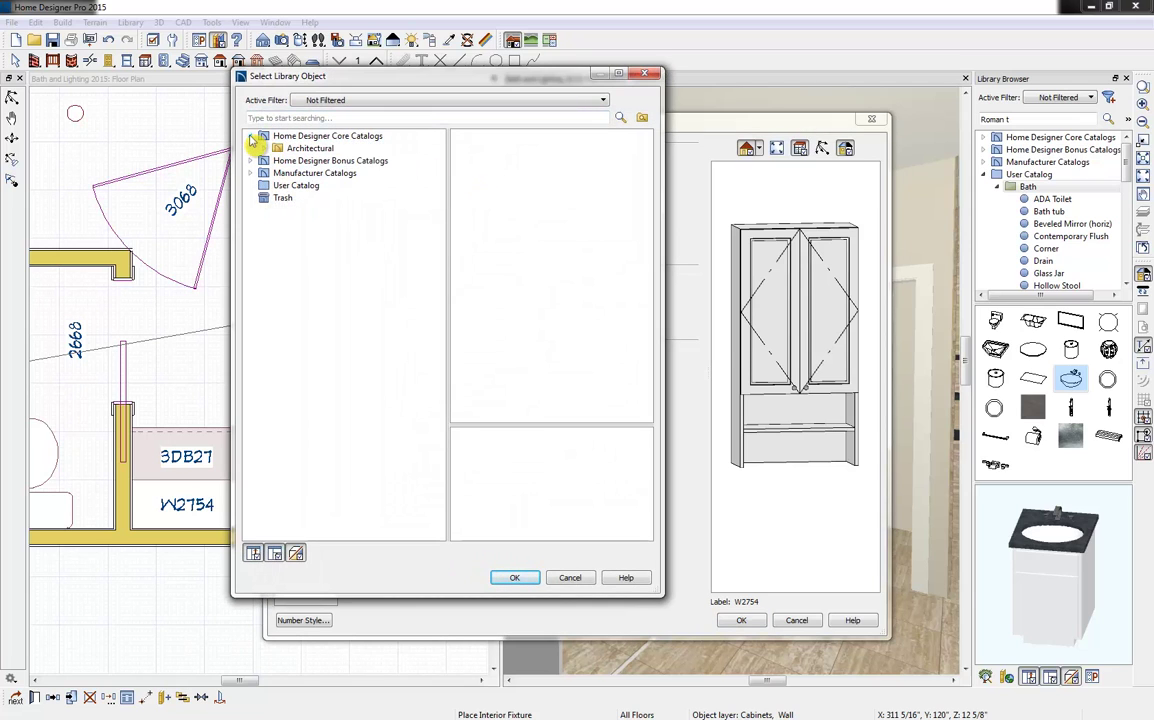
{"action": "left_click", "coordinate": [265, 149]}
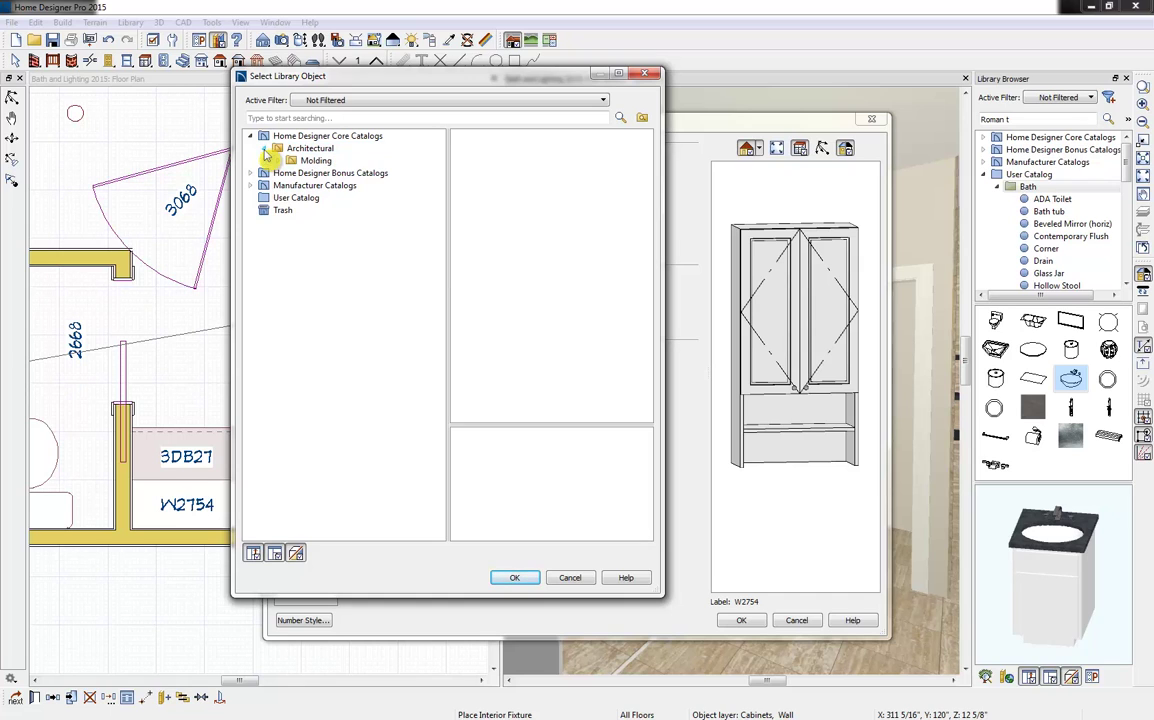
{"action": "left_click", "coordinate": [279, 162]}
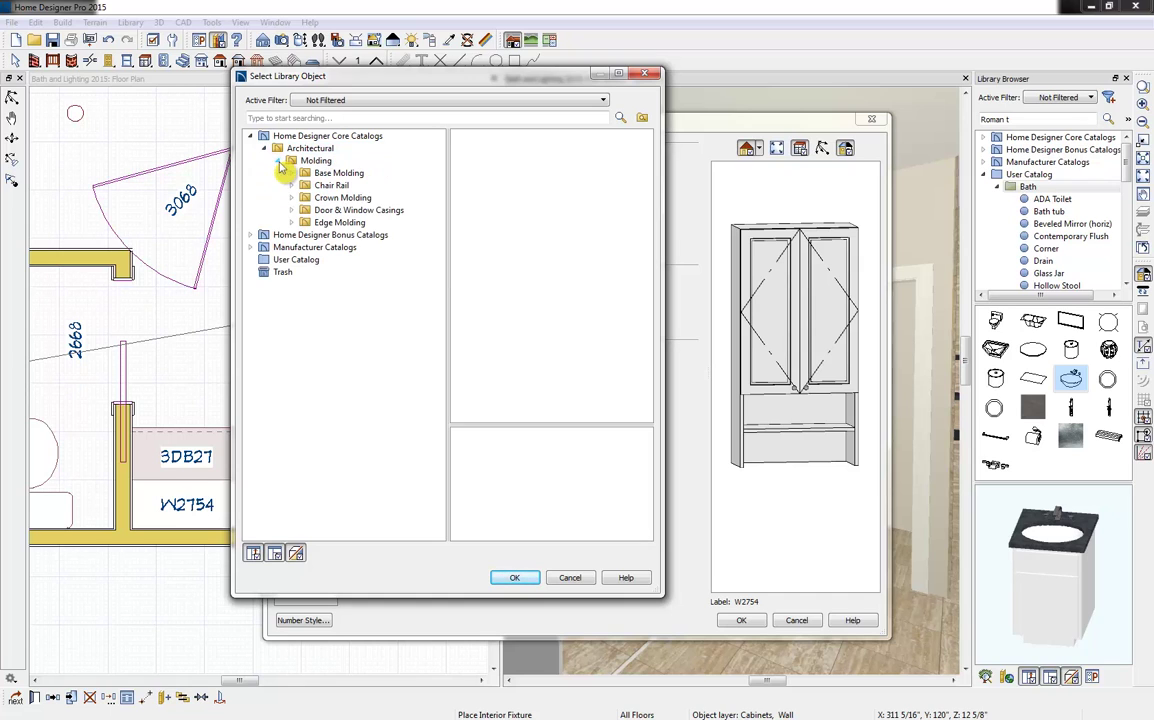
{"action": "left_click", "coordinate": [335, 198]}
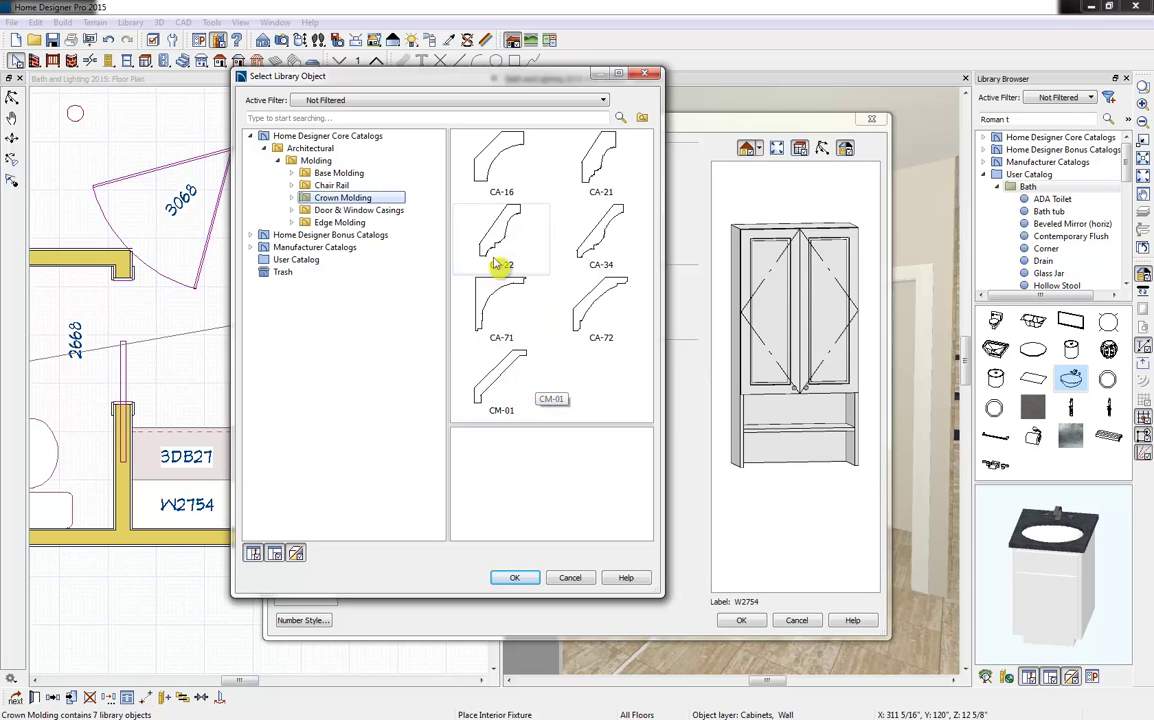
{"action": "left_click", "coordinate": [507, 185]}
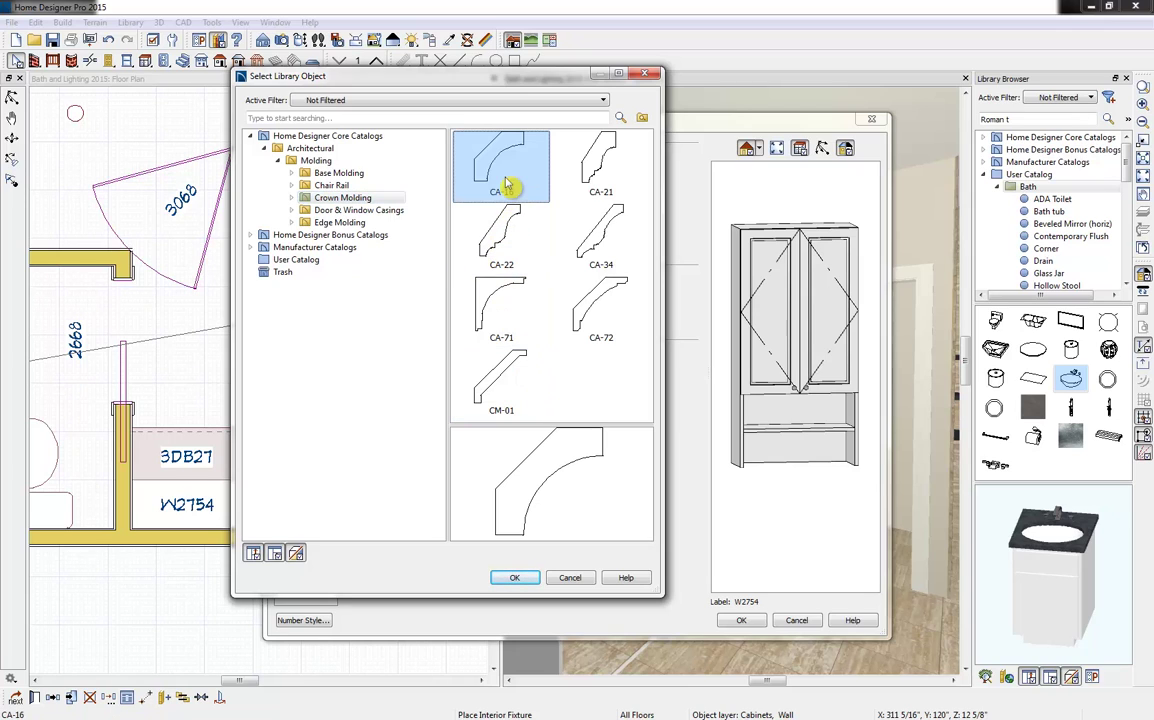
{"action": "left_click", "coordinate": [514, 577]}
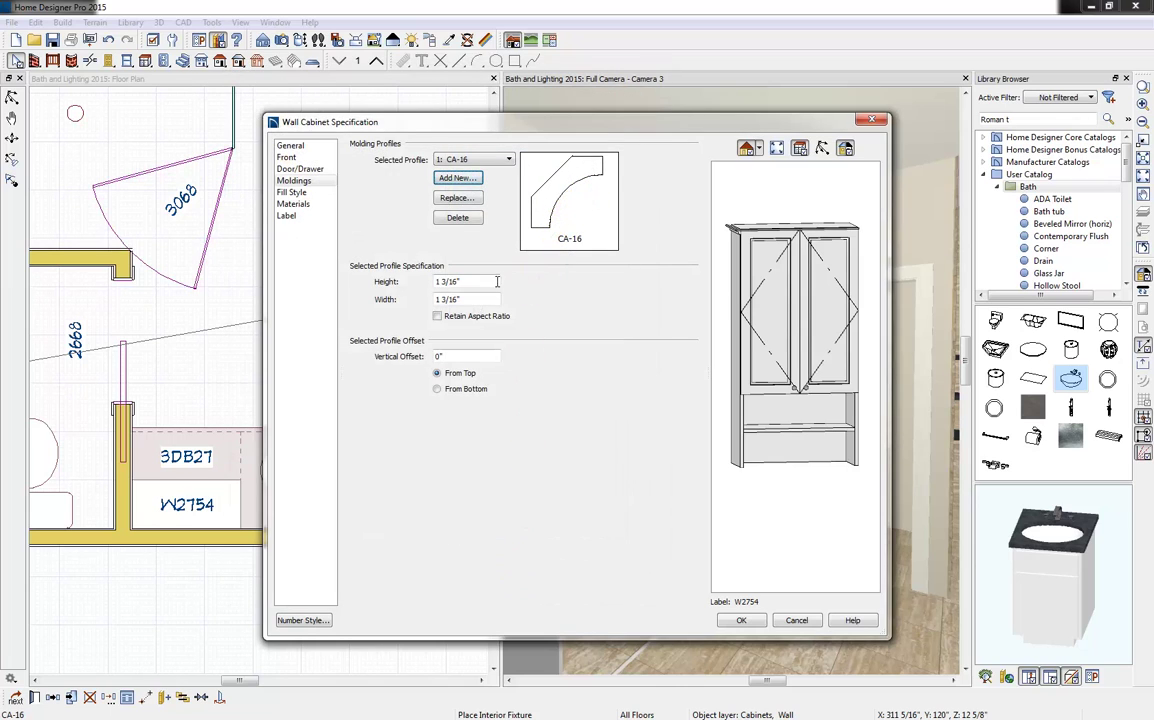
Set the CA-16 molding's height and width to 2" each.
{"action": "left_click_drag", "start_coordinate": [463, 282], "coordinate": [415, 289]}
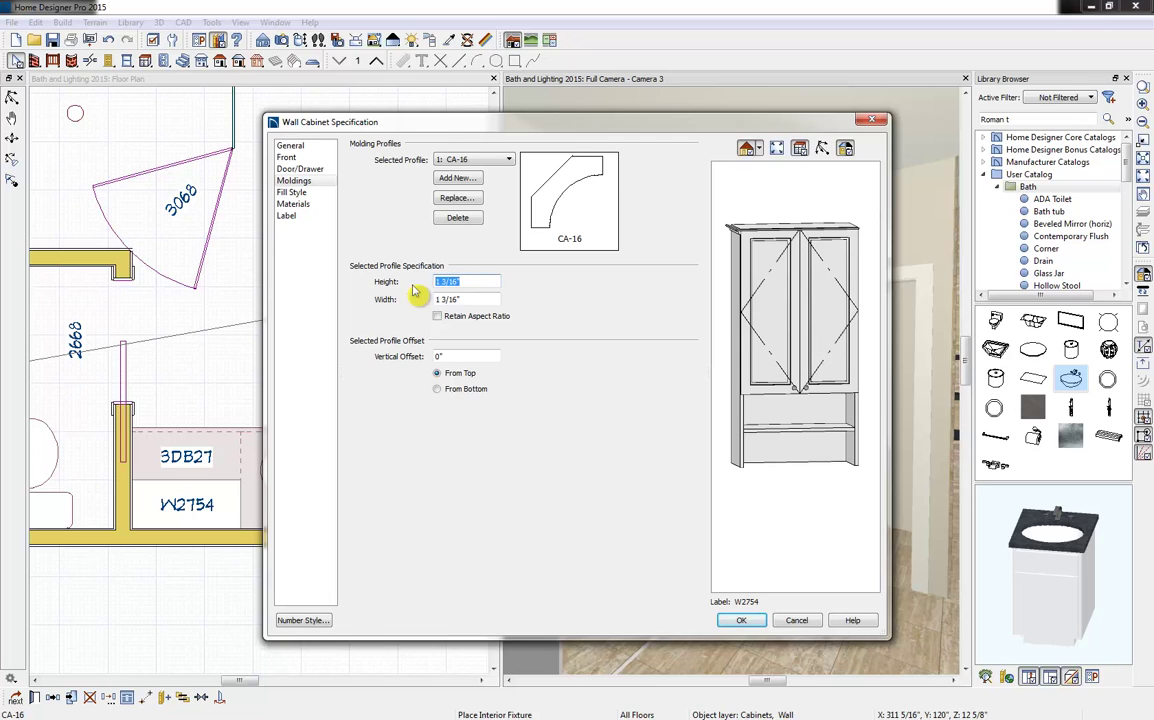
{"action": "type", "text": "2"}
{"action": "key", "text": "Tab"}
{"action": "type", "text": "2"}
{"action": "key", "text": "Tab"}
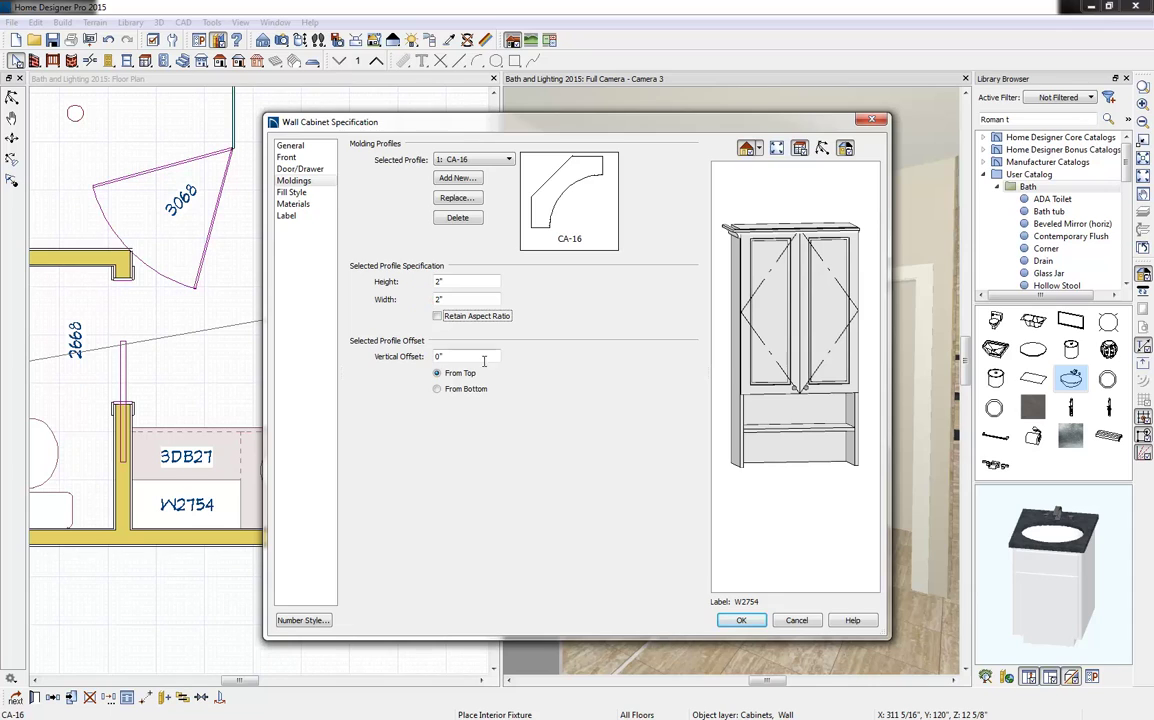
Offset the crown molding vertically by -2" from the top and accept the wall cabinet specification.
{"action": "double_click", "coordinate": [437, 358]}
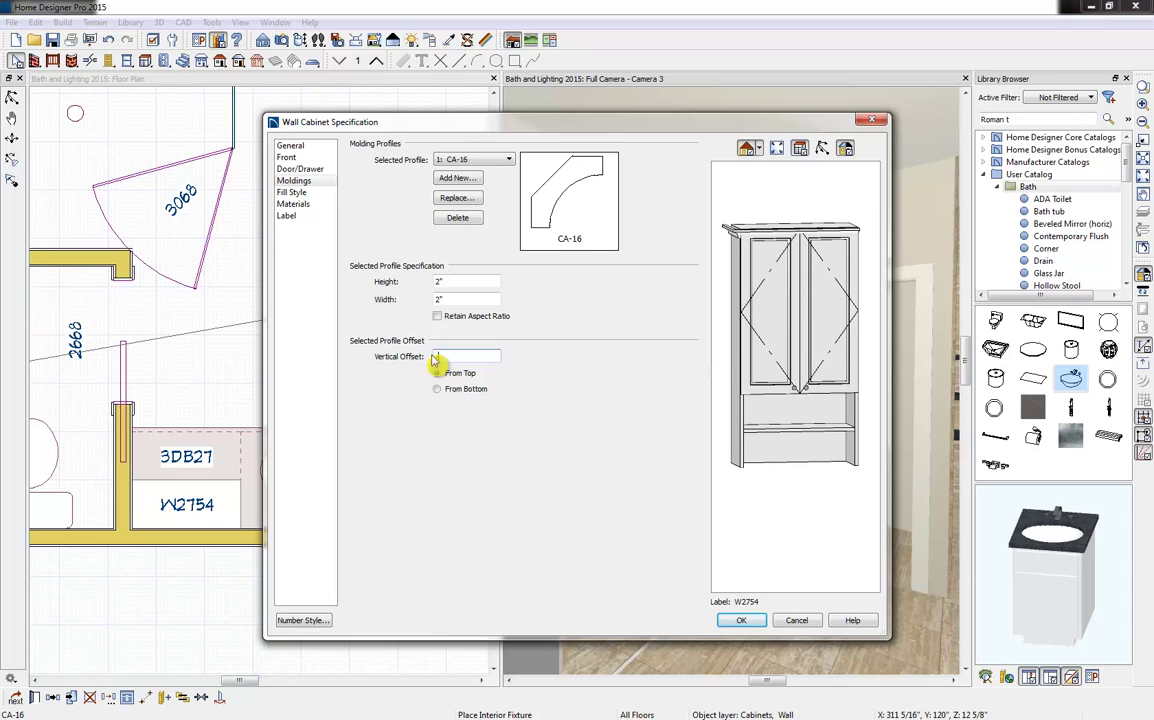
{"action": "type", "text": "-2"}
{"action": "left_click", "coordinate": [437, 373]}
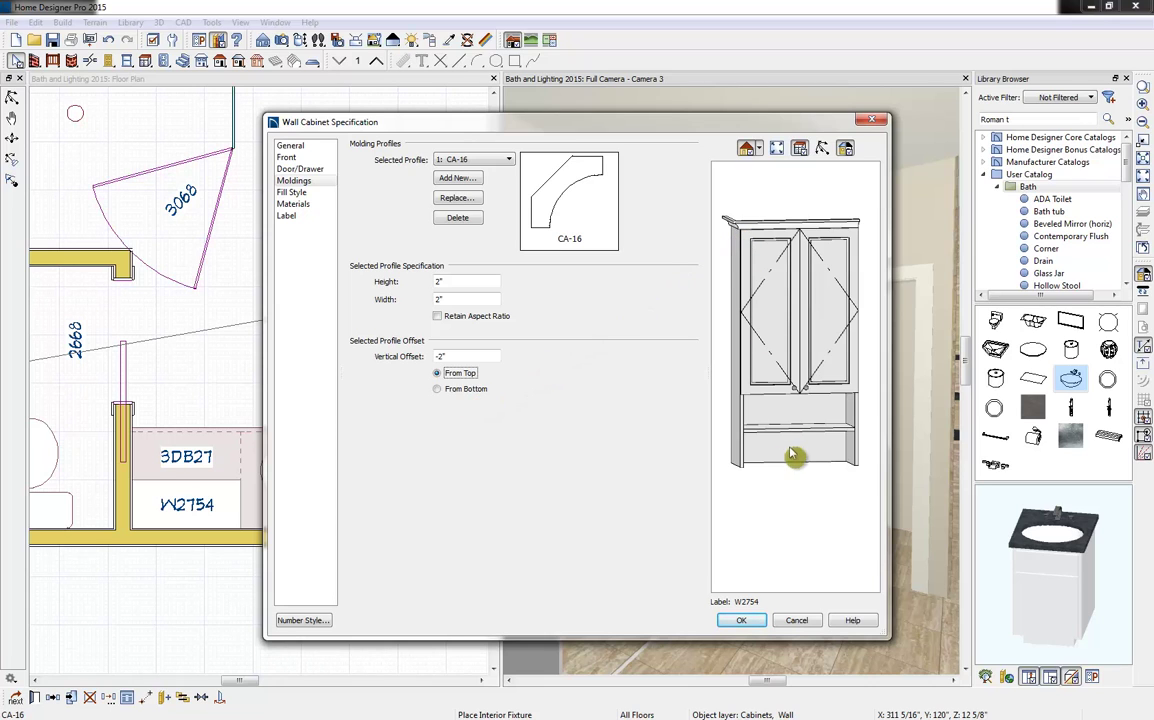
{"action": "left_click", "coordinate": [742, 621]}
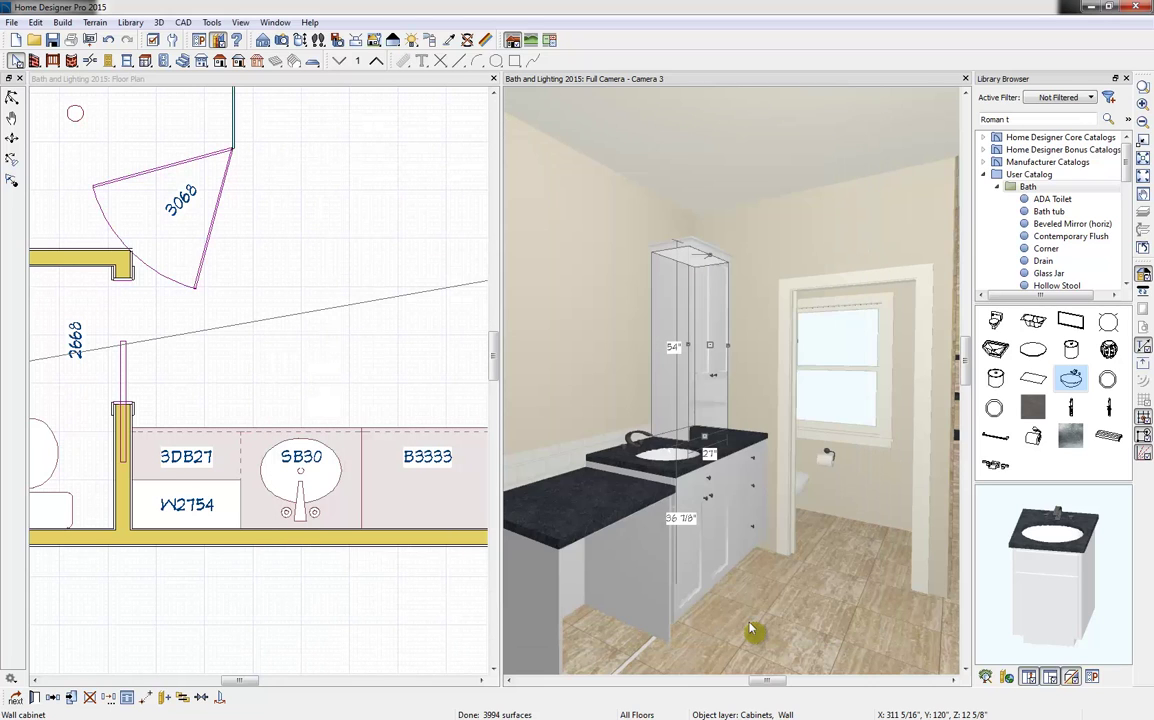
Copy the wall cabinet, drawer base and sink base together and reflect the copies about the lower middle base cabinet.
{"action": "left_click", "coordinate": [753, 511]}
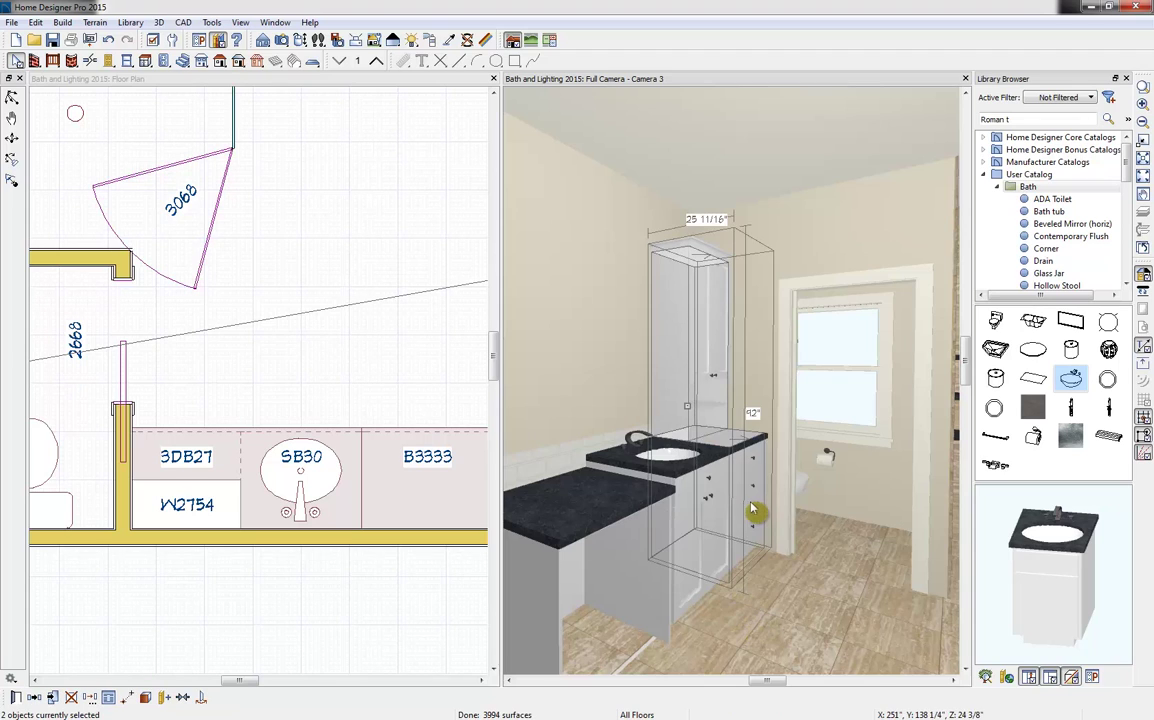
{"action": "left_click", "coordinate": [712, 537]}
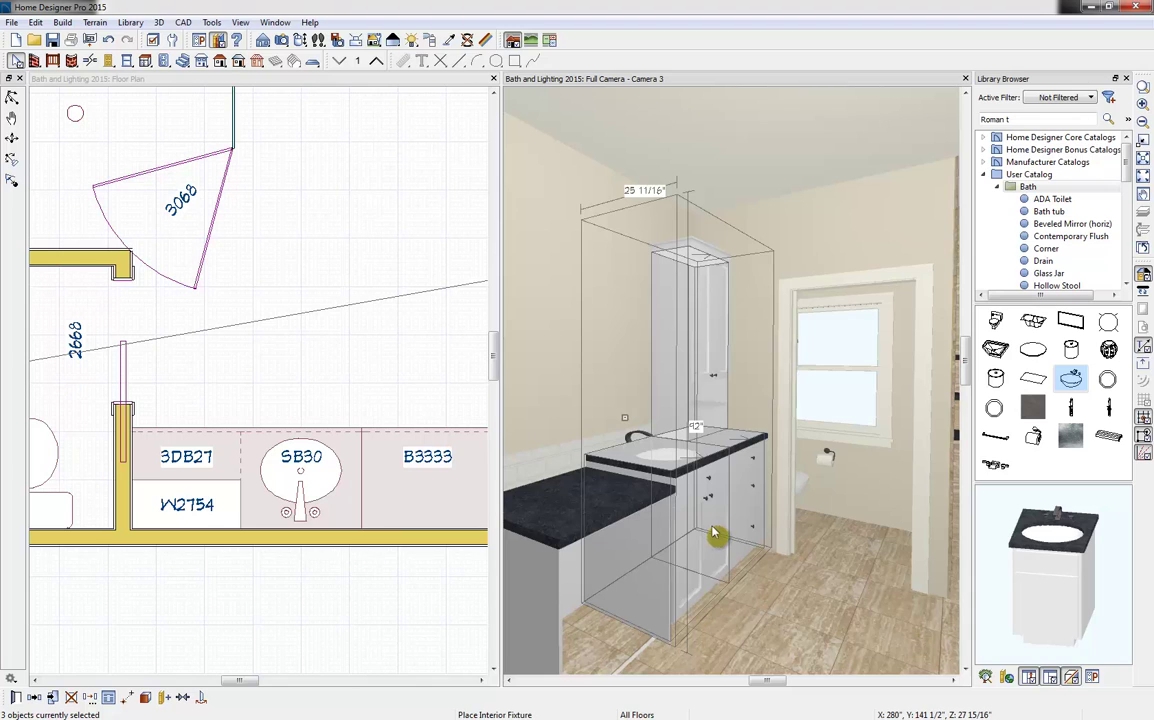
{"action": "left_click", "coordinate": [32, 699]}
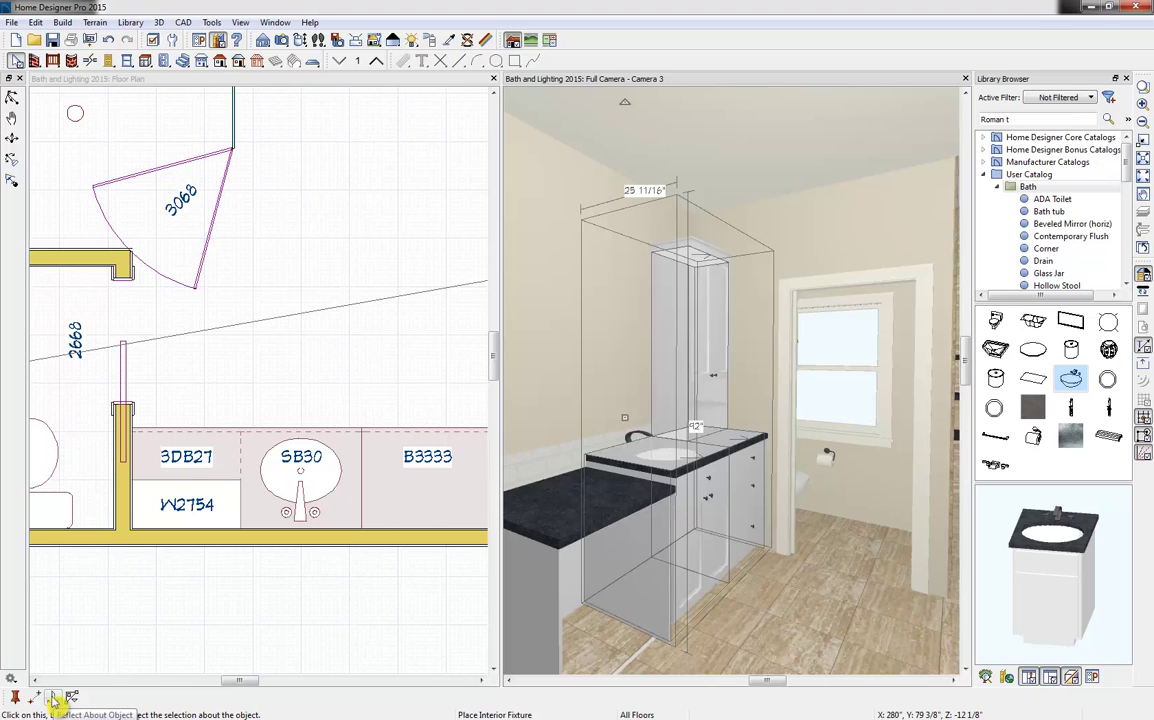
{"action": "left_click", "coordinate": [56, 703]}
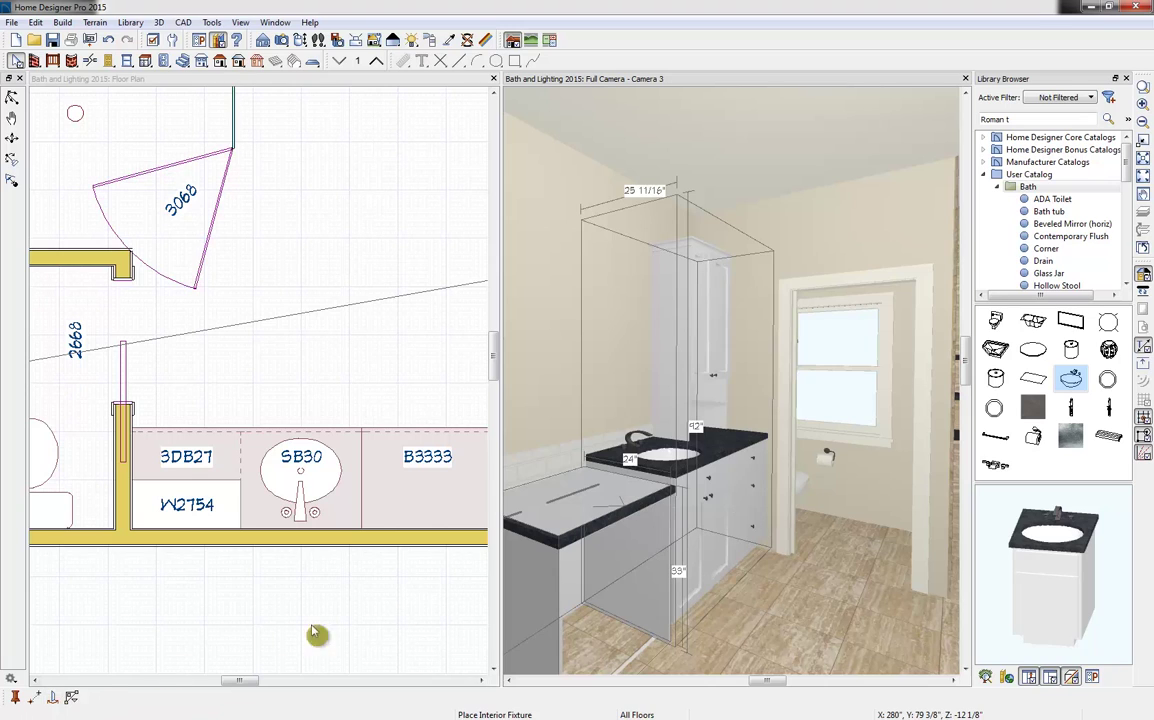
{"action": "left_click", "coordinate": [601, 510]}
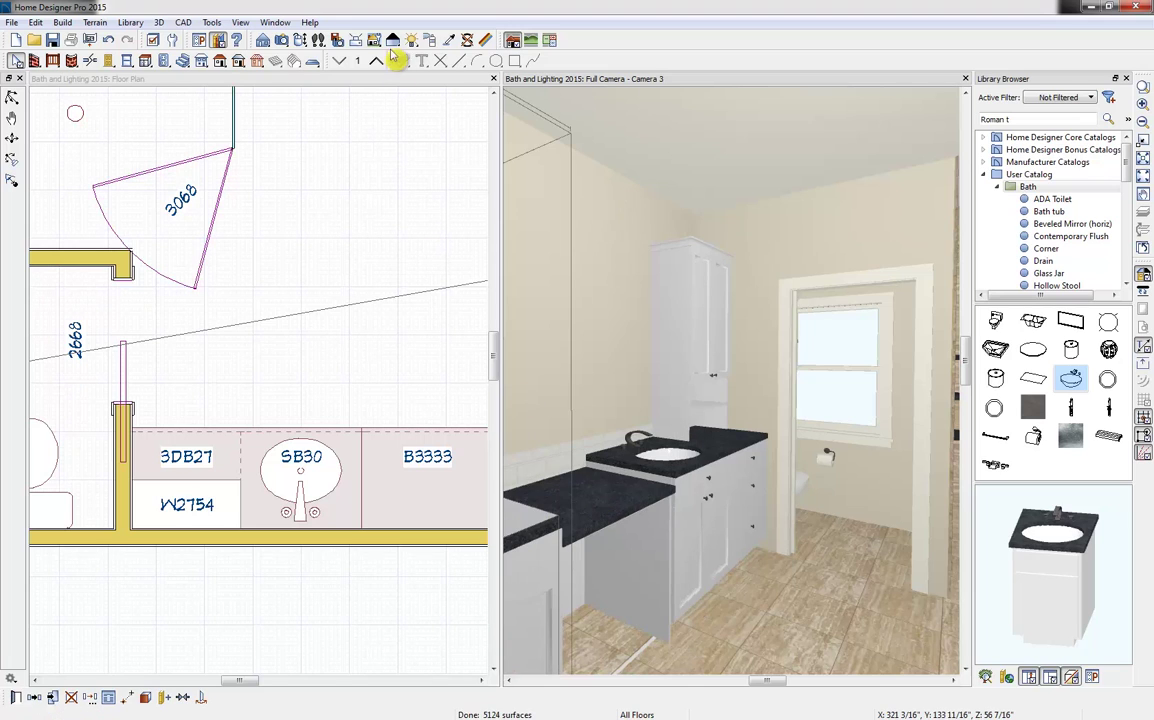
Move Camera 3 in the floor plan back toward the wall opposite the vanity so it faces both sinks.
{"action": "left_click", "coordinate": [393, 88]}
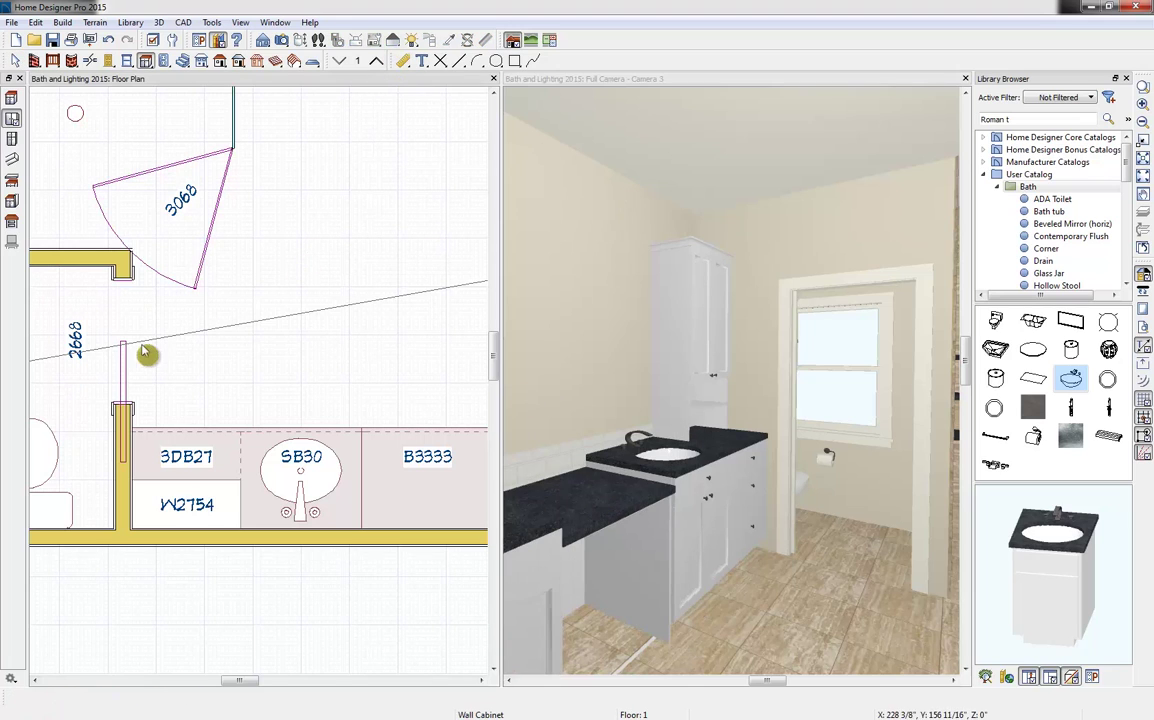
{"action": "scroll", "coordinate": [147, 355], "scroll_direction": "down", "scroll_amount": 3}
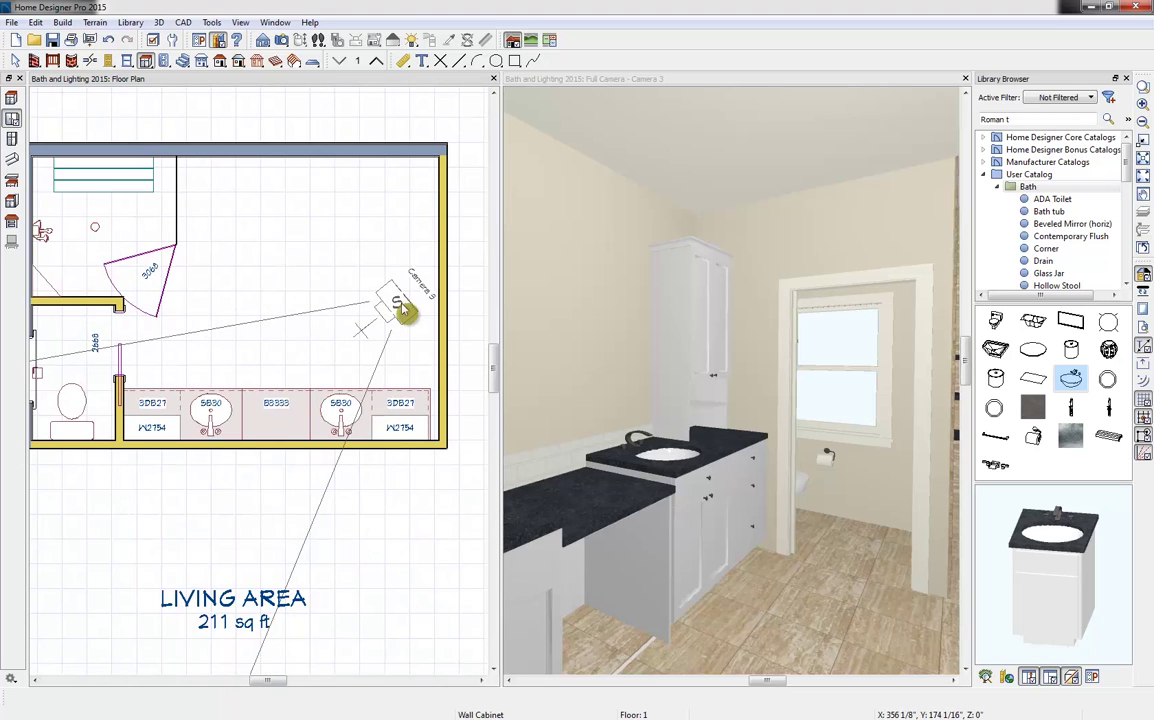
{"action": "left_click", "coordinate": [399, 304]}
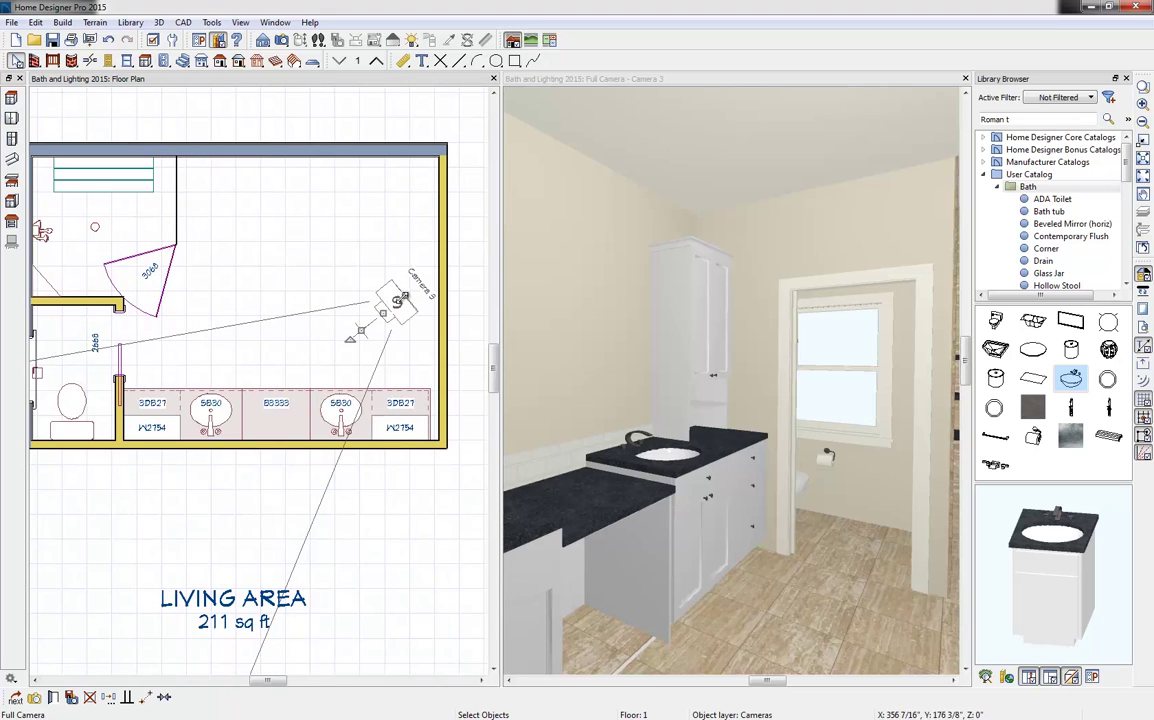
{"action": "left_click_drag", "start_coordinate": [399, 304], "coordinate": [402, 172]}
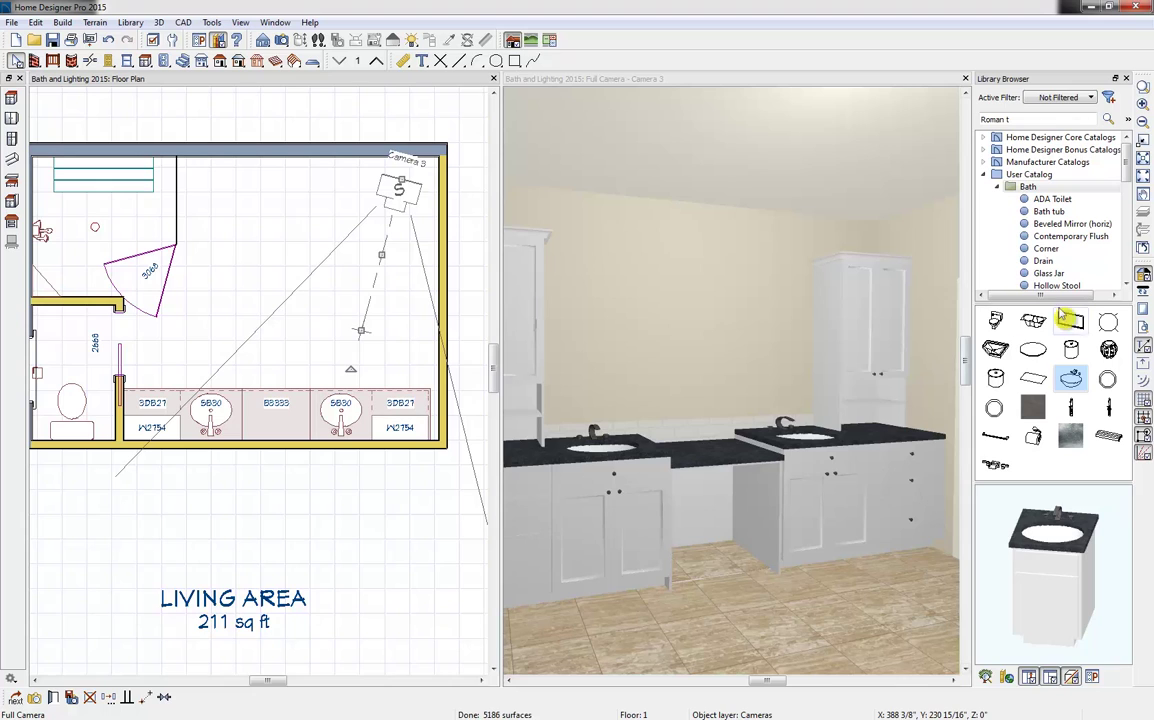
Place the Beveled Mirror (horiz) on the vanity wall, lower it to 40 7/8" above the floor and stretch it to 50" high.
{"action": "left_click", "coordinate": [1070, 320]}
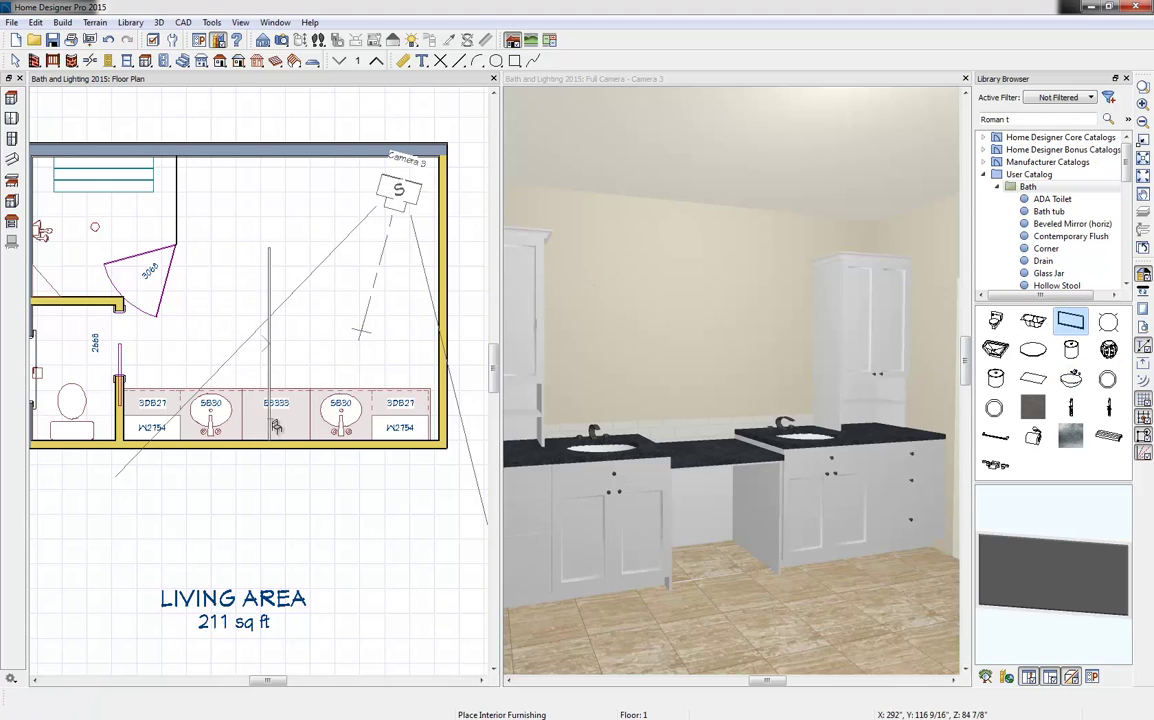
{"action": "left_click", "coordinate": [277, 412]}
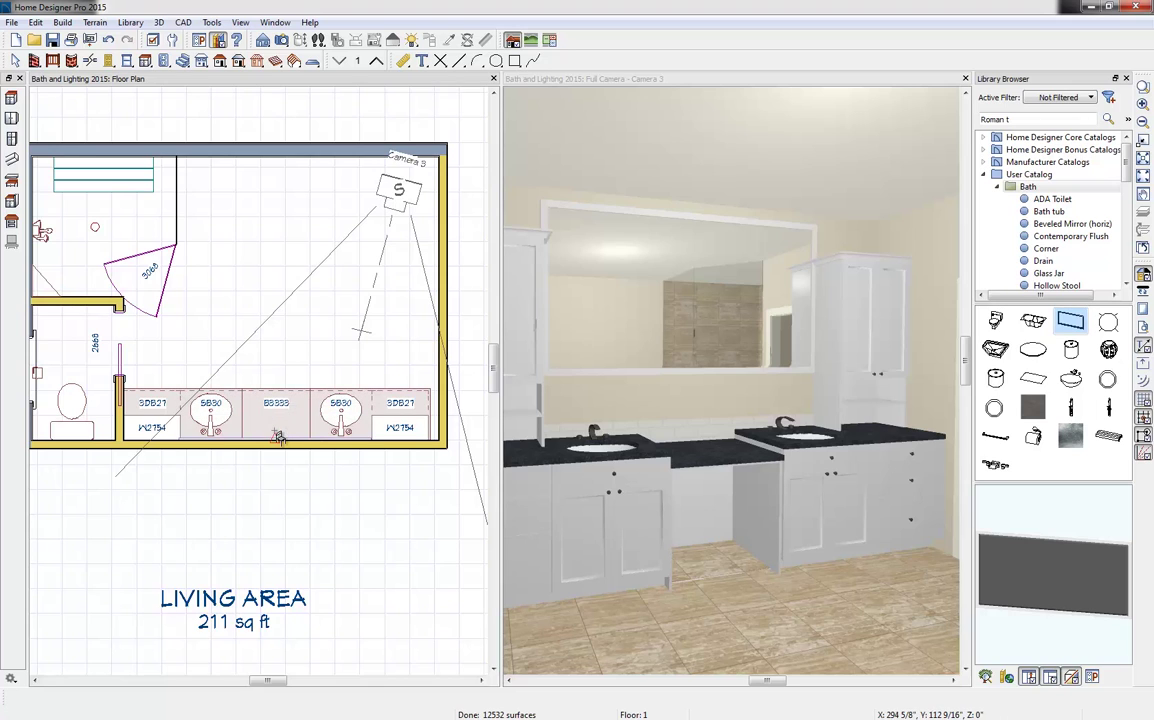
{"action": "left_click", "coordinate": [698, 296]}
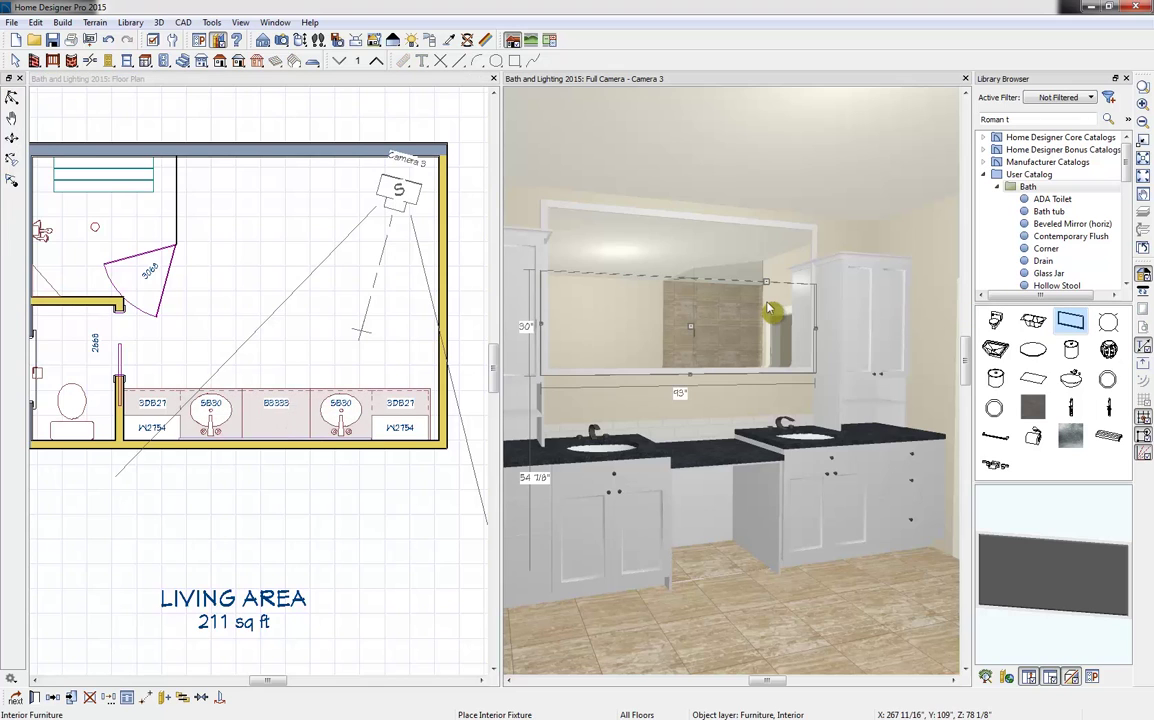
{"action": "left_click_drag", "start_coordinate": [688, 326], "coordinate": [690, 371]}
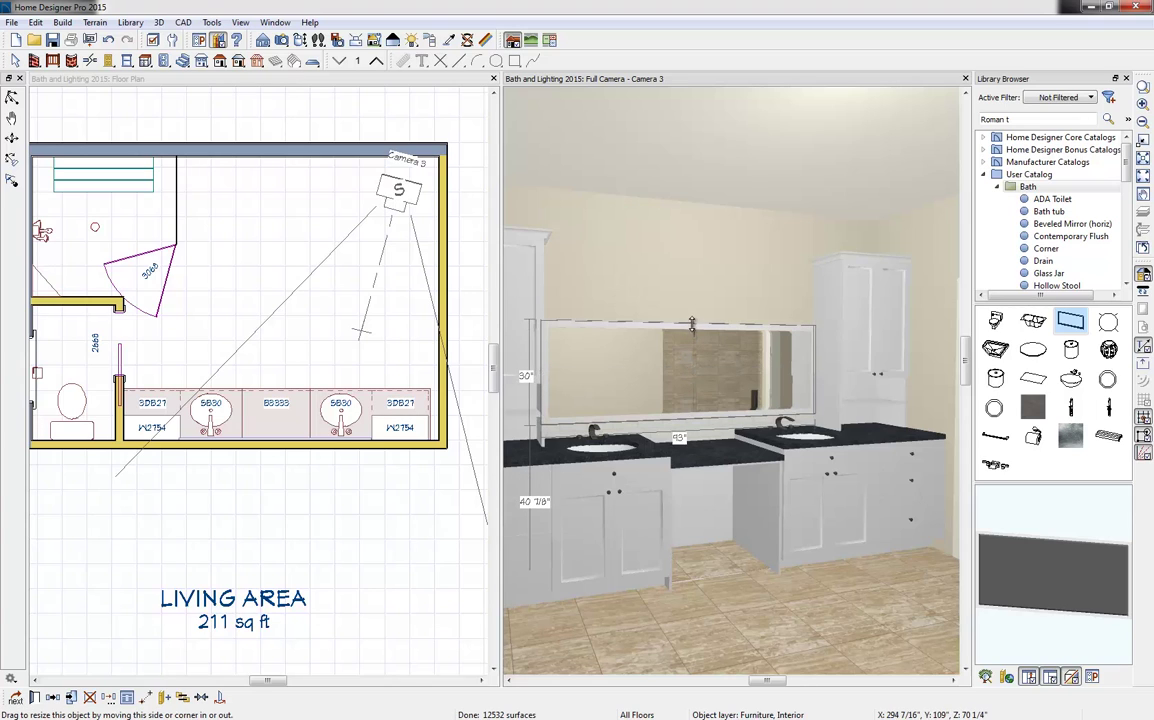
{"action": "left_click_drag", "start_coordinate": [691, 324], "coordinate": [699, 259]}
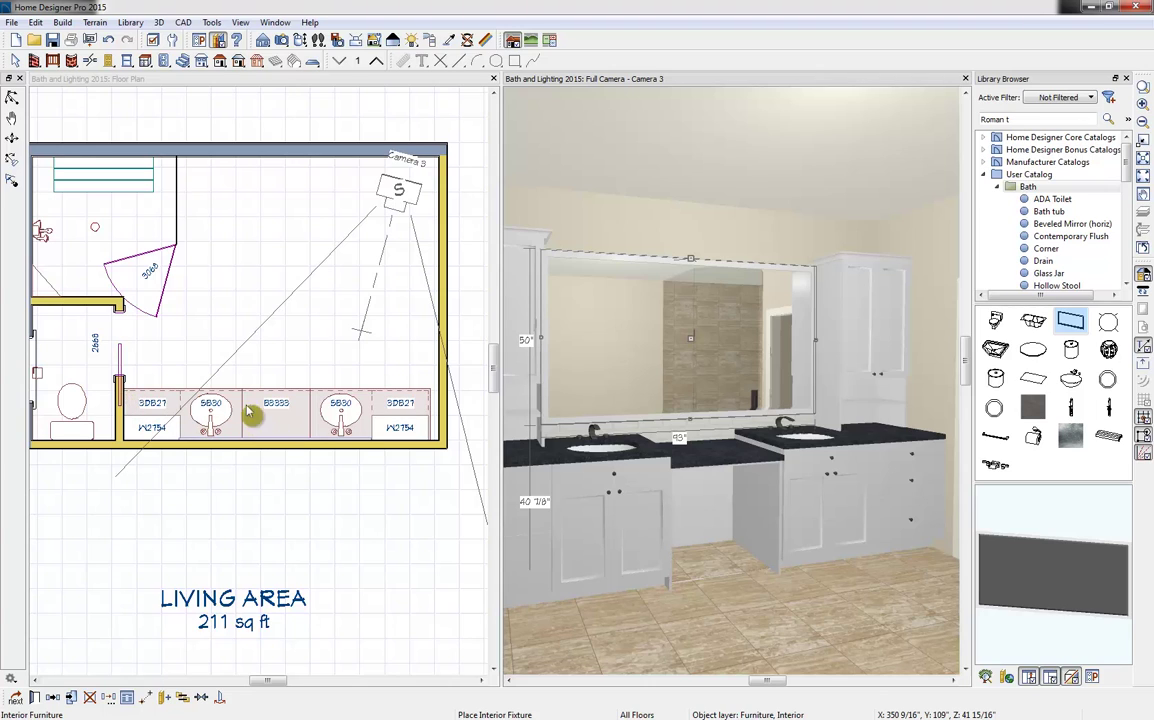
Select all vanity cabinets and the mirror in the floor plan and center them on the room.
{"action": "left_click", "coordinate": [143, 386]}
{"action": "left_click_drag", "start_coordinate": [140, 368], "coordinate": [420, 450]}
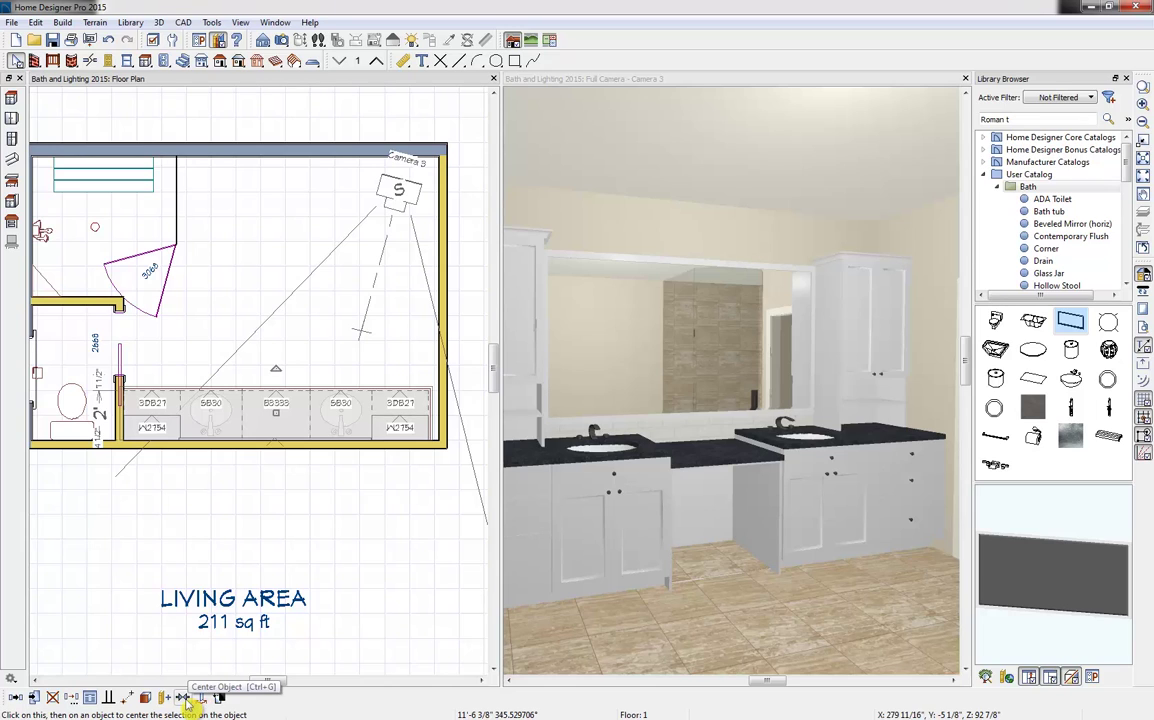
{"action": "key", "text": "Escape"}
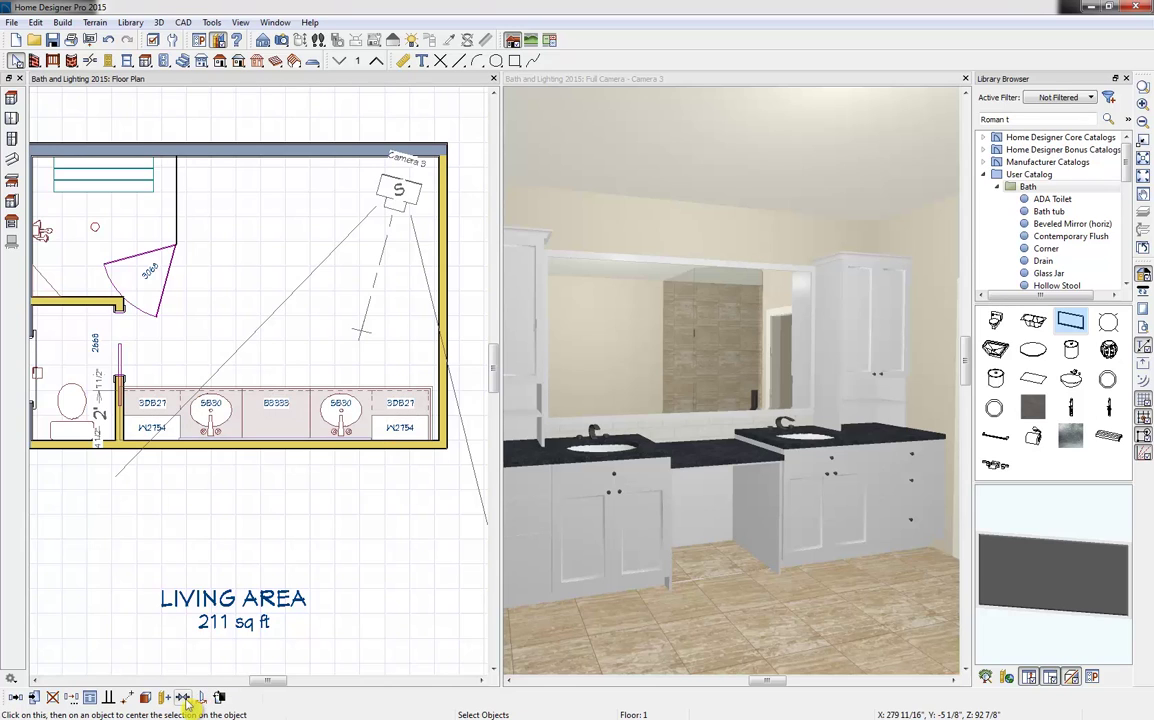
{"action": "left_click", "coordinate": [184, 698]}
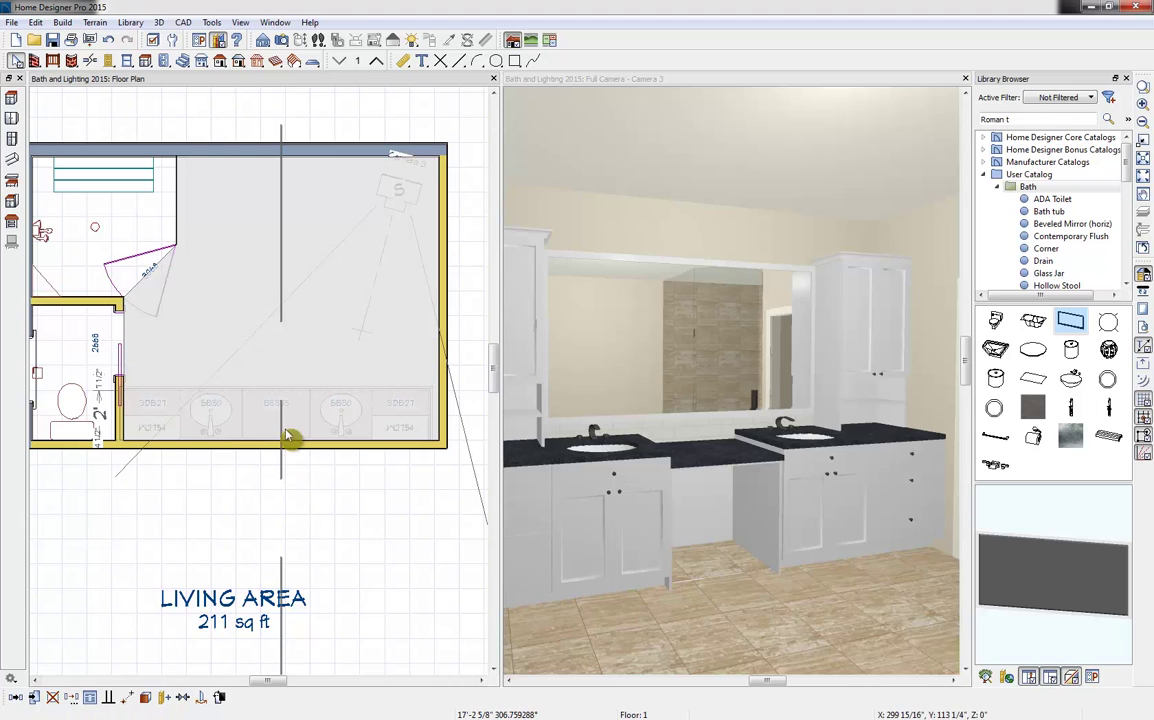
{"action": "left_click", "coordinate": [287, 436]}
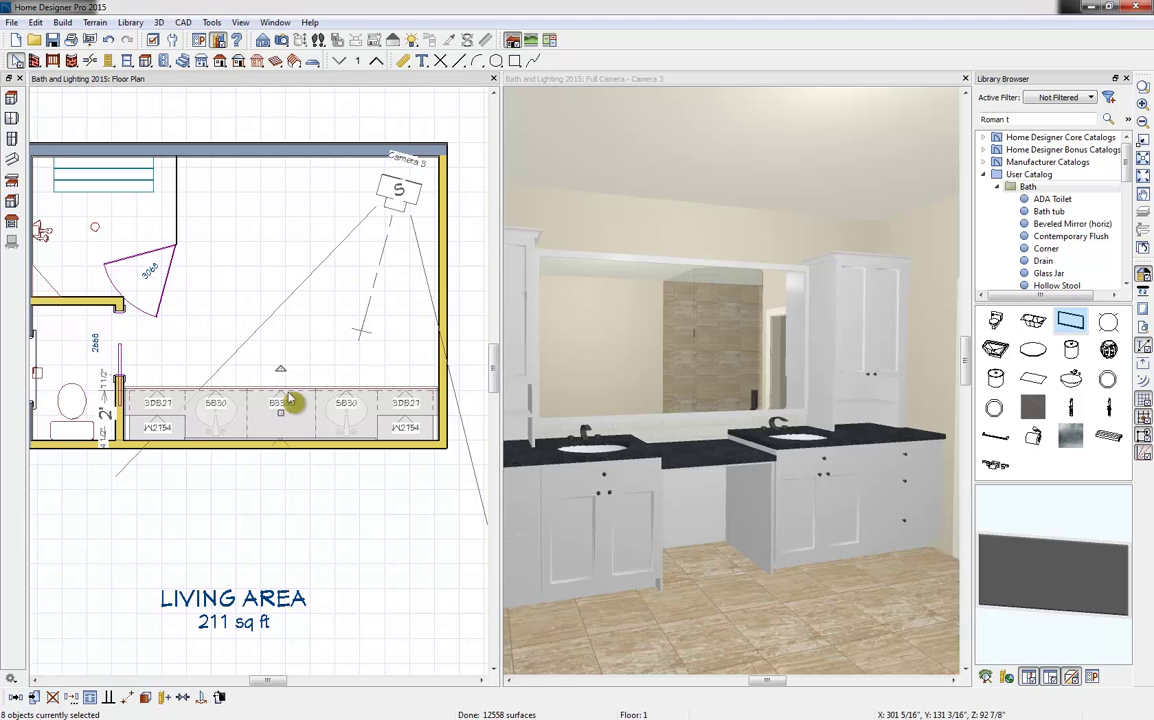
{"action": "key", "text": "Escape"}
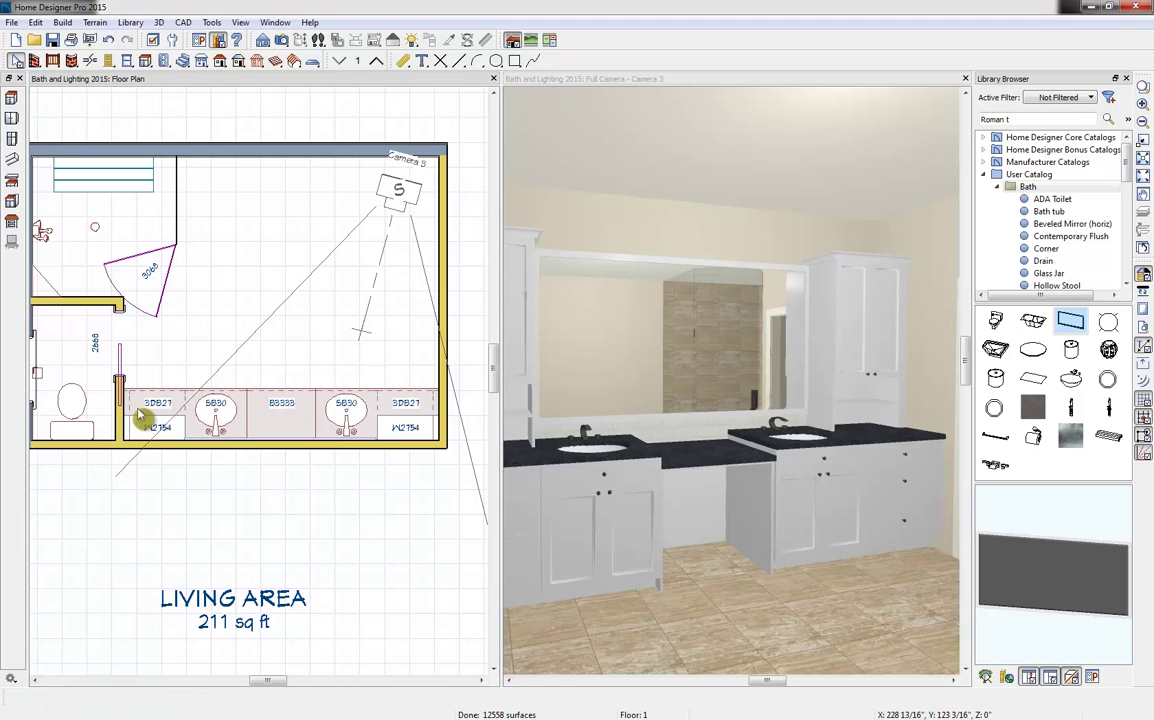
Select the drawer base cabinet nearest the toilet room and check its gap from the partition wall.
{"action": "scroll", "coordinate": [125, 406], "scroll_direction": "up", "scroll_amount": 3}
{"action": "scroll", "coordinate": [125, 406], "scroll_direction": "up", "scroll_amount": 2}
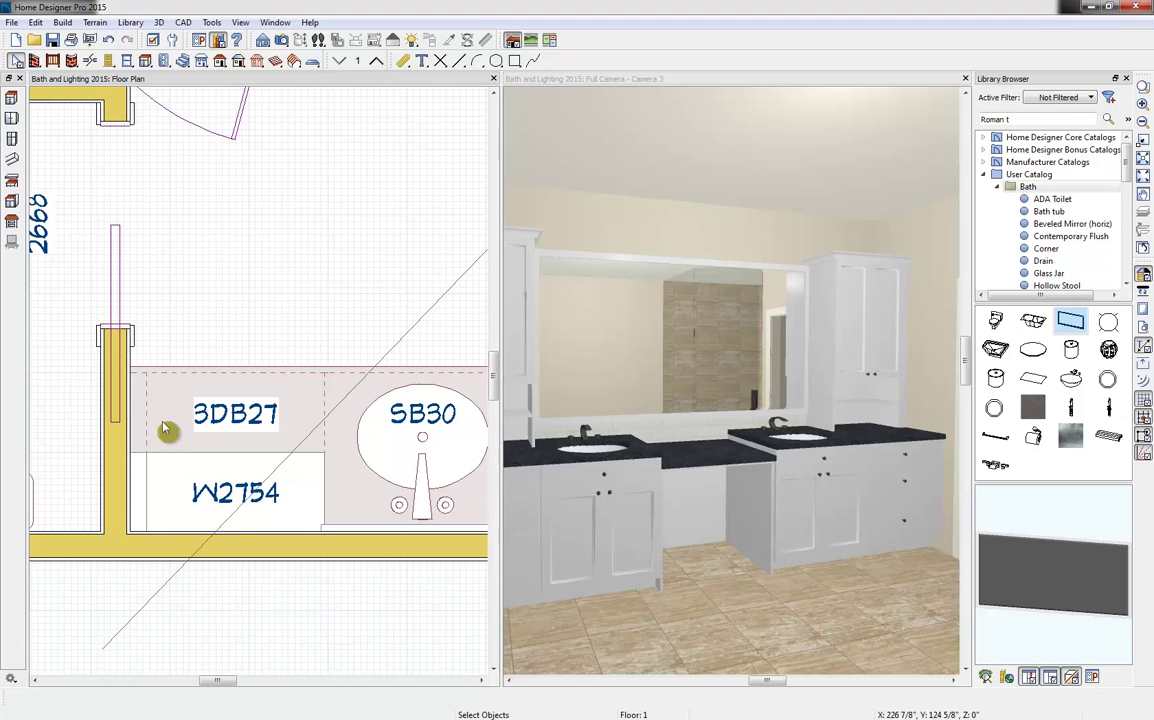
{"action": "left_click", "coordinate": [165, 428]}
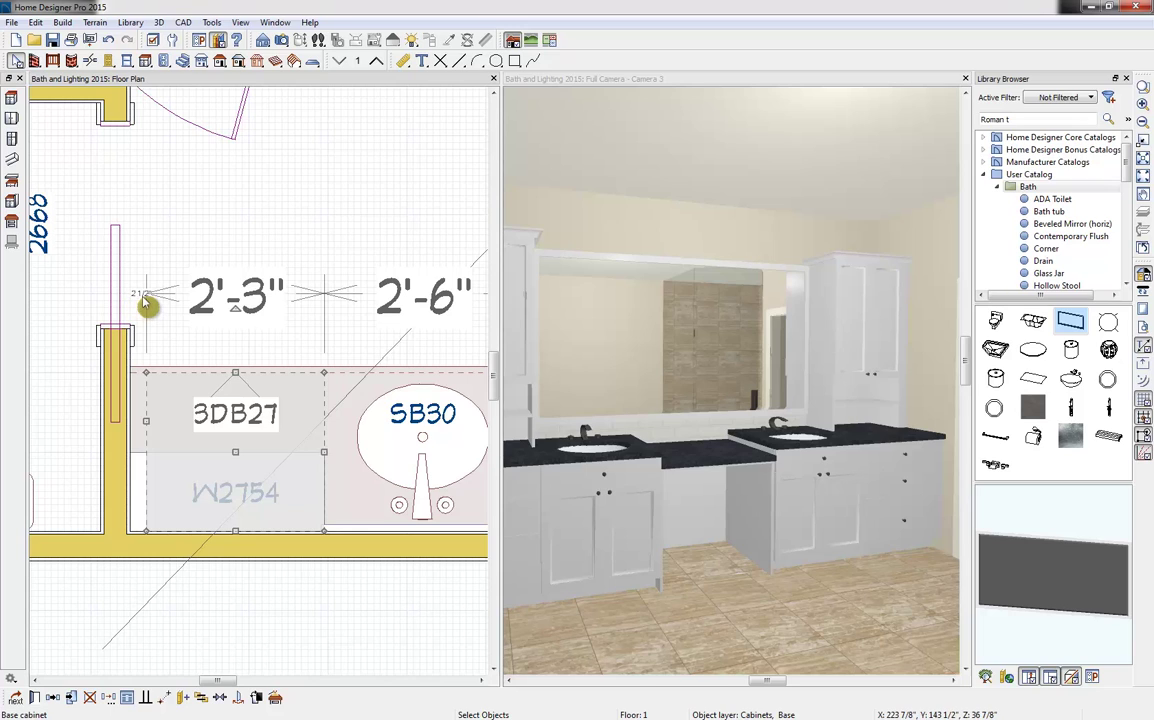
{"action": "left_click_drag", "start_coordinate": [146, 421], "coordinate": [136, 380]}
{"action": "left_click", "coordinate": [160, 403]}
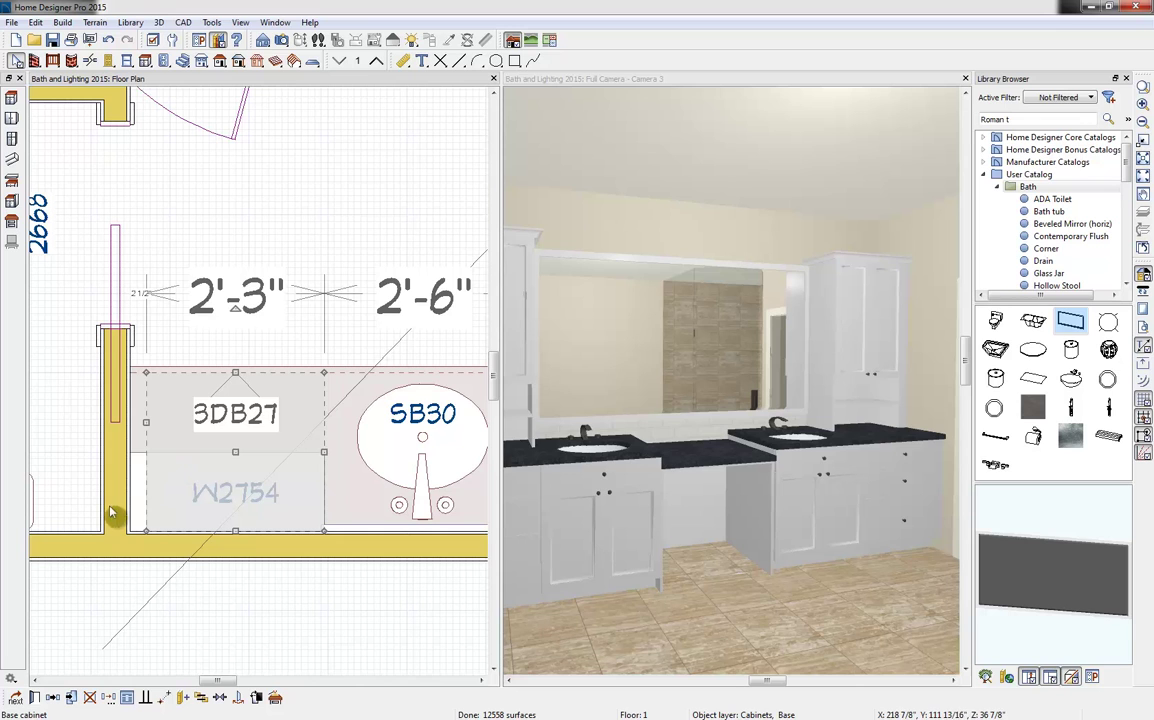
{"action": "scroll", "coordinate": [75, 515], "scroll_direction": "down", "scroll_amount": 3}
{"action": "scroll", "coordinate": [75, 515], "scroll_direction": "down", "scroll_amount": 3}
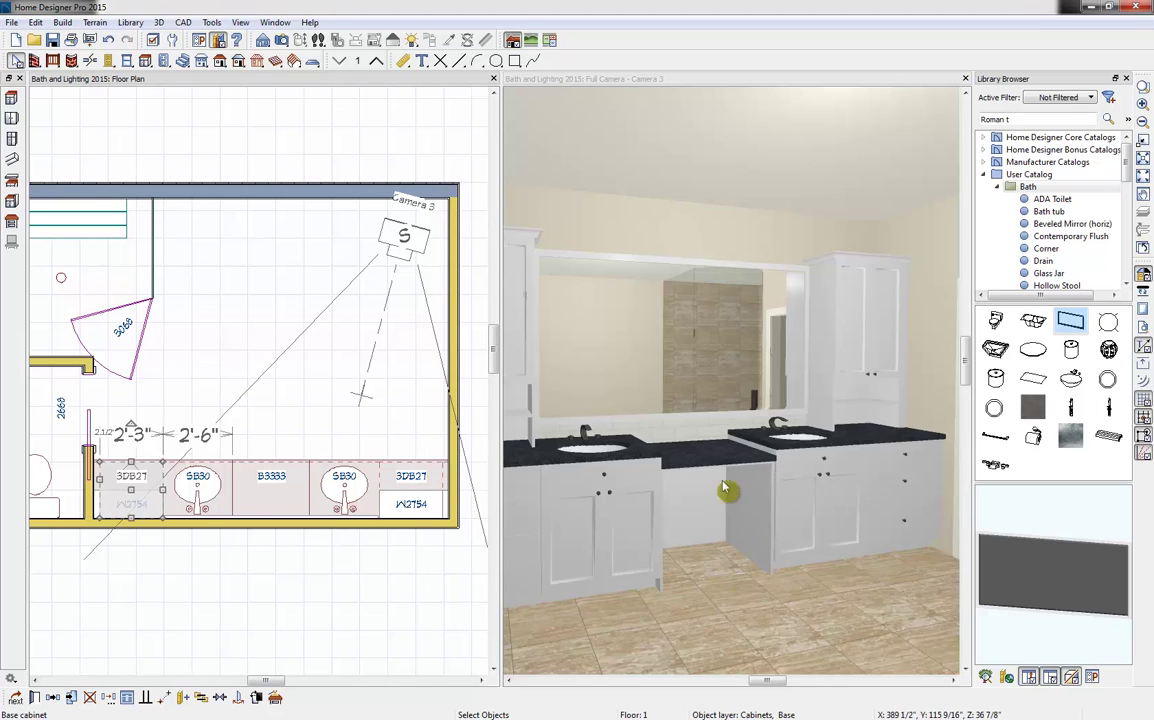
Enlarge the camera view to fill the window and frame the whole vanity wall.
{"action": "left_click", "coordinate": [537, 87]}
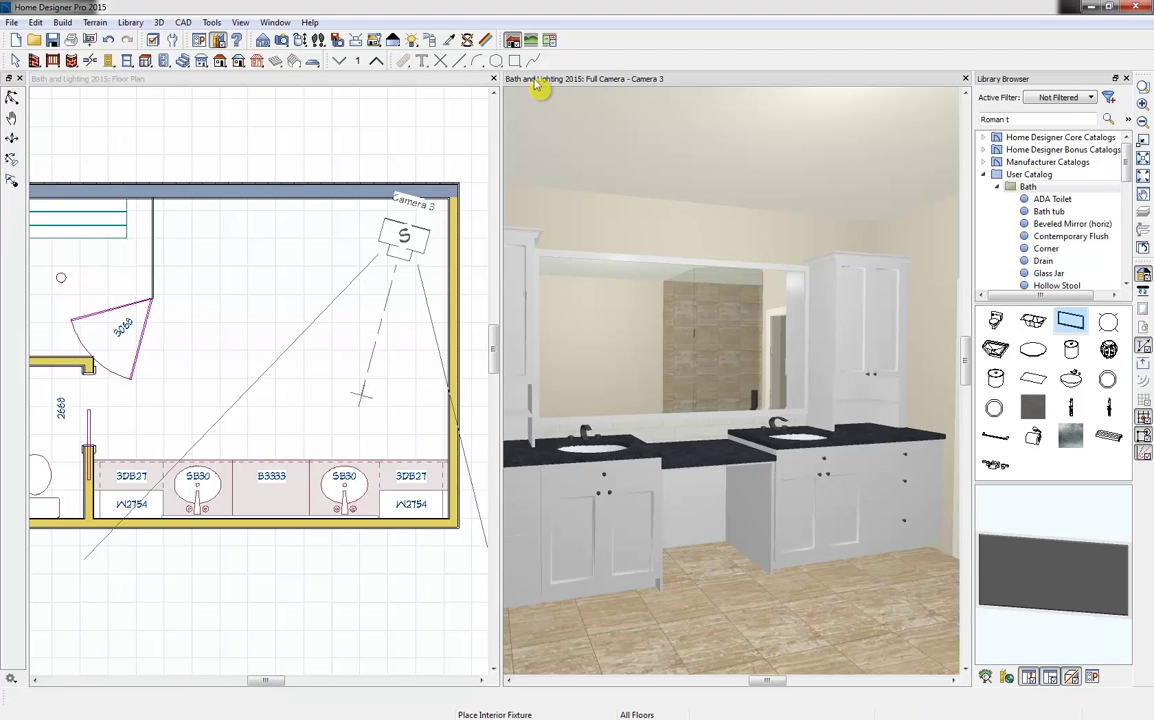
{"action": "double_click", "coordinate": [537, 87]}
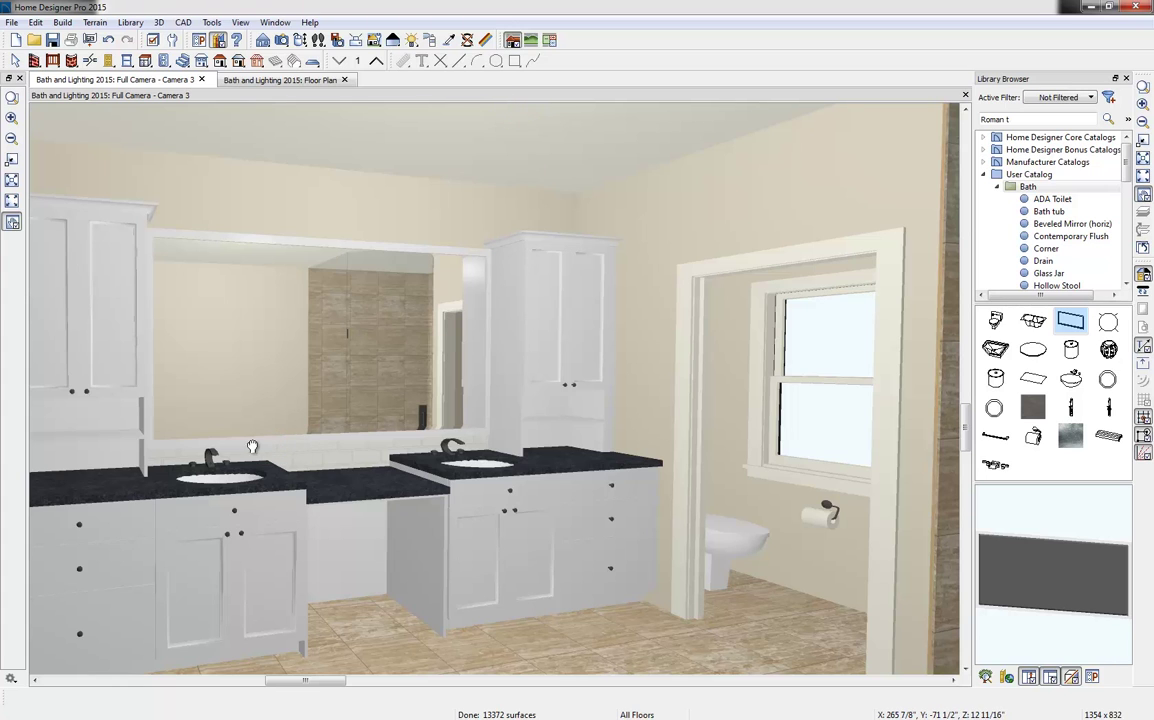
{"action": "middle_click_drag", "start_coordinate": [228, 405], "coordinate": [380, 432]}
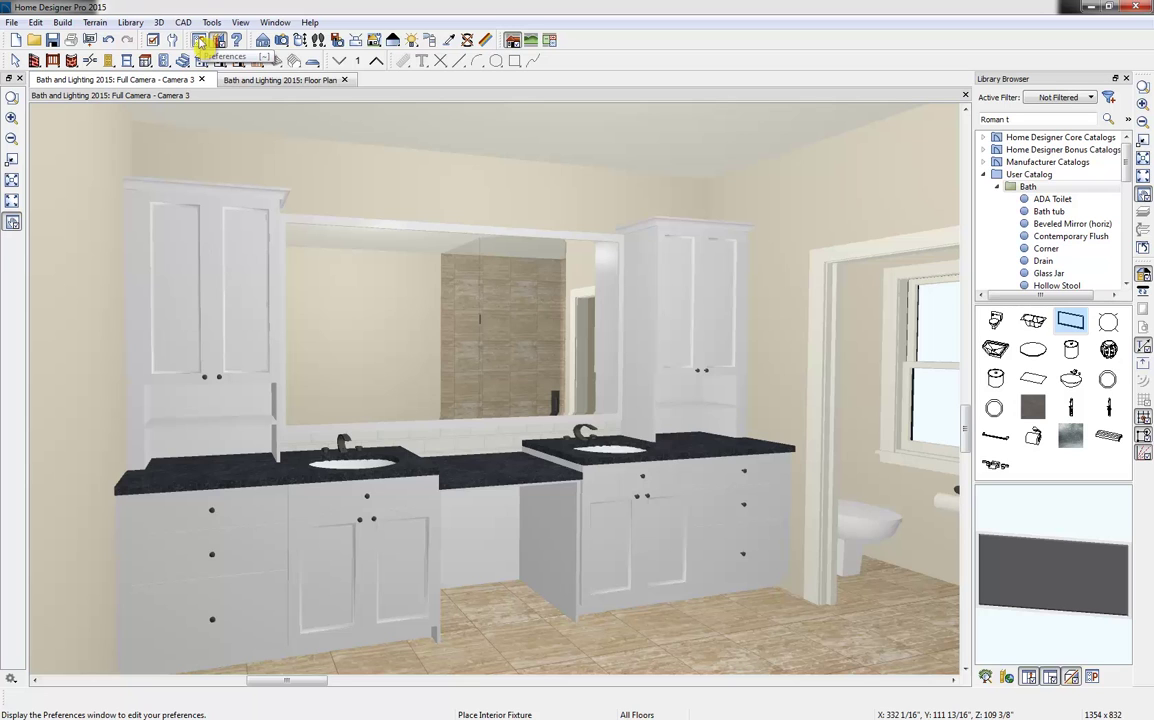
Review the Reflections in Mirrors settings in the Render preferences and leave them without changes.
{"action": "left_click", "coordinate": [199, 41]}
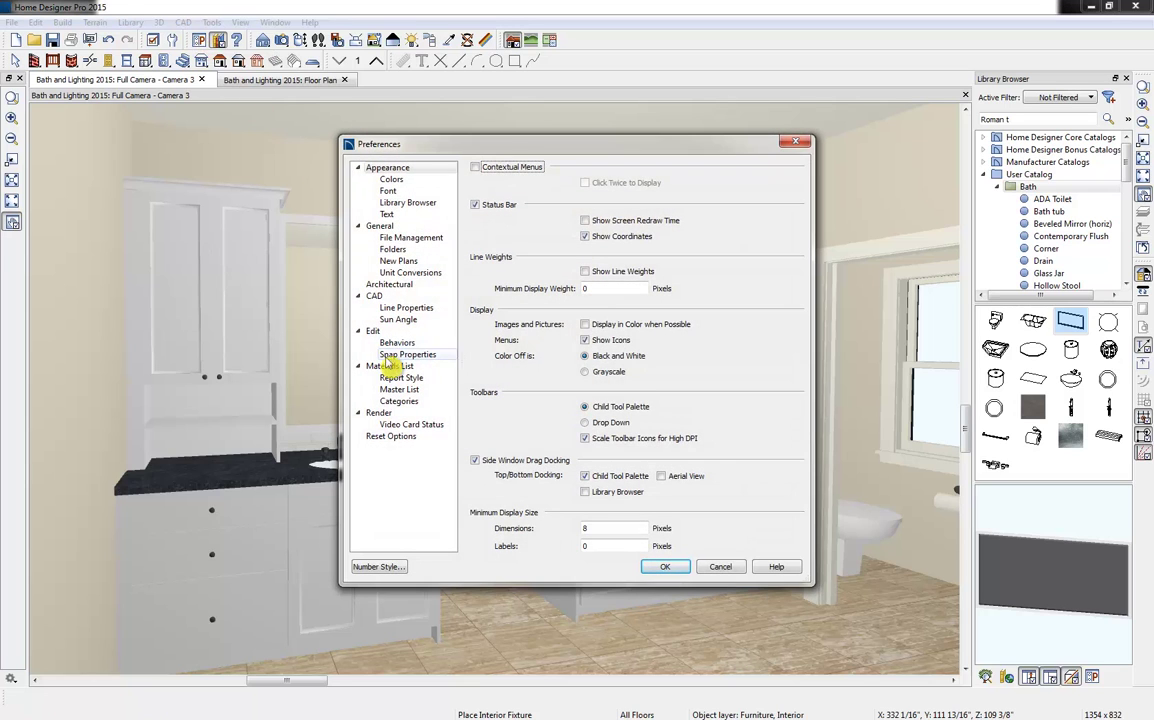
{"action": "left_click", "coordinate": [379, 413]}
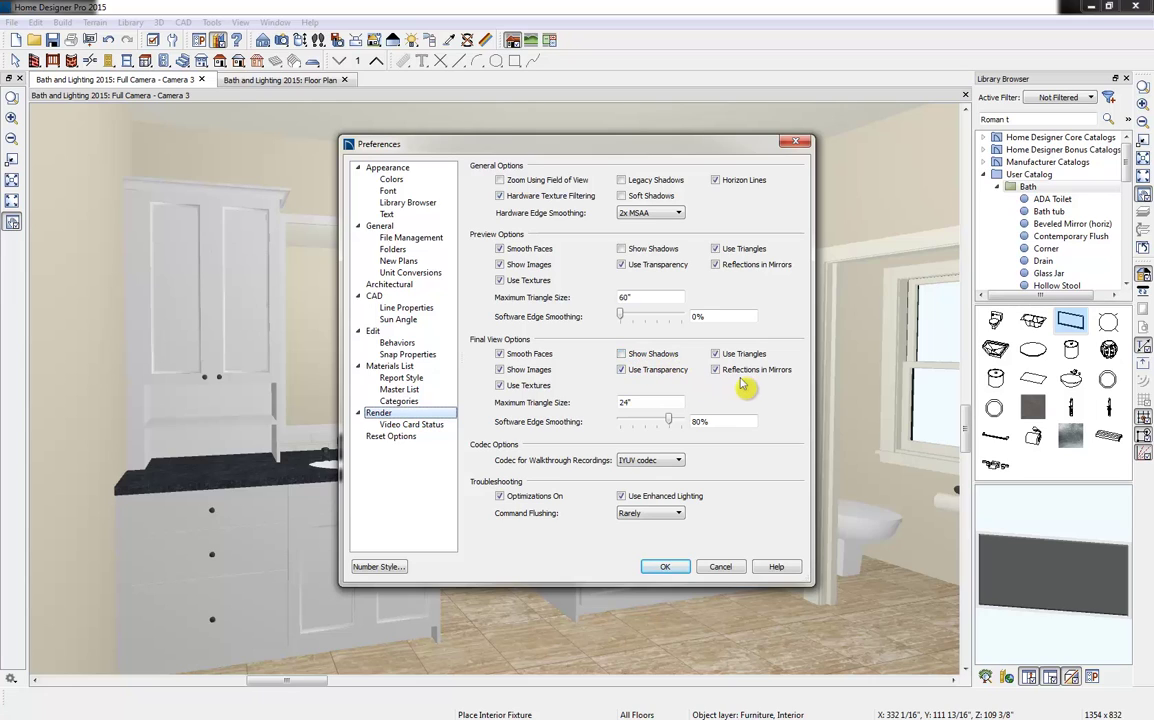
{"action": "left_click", "coordinate": [720, 567]}
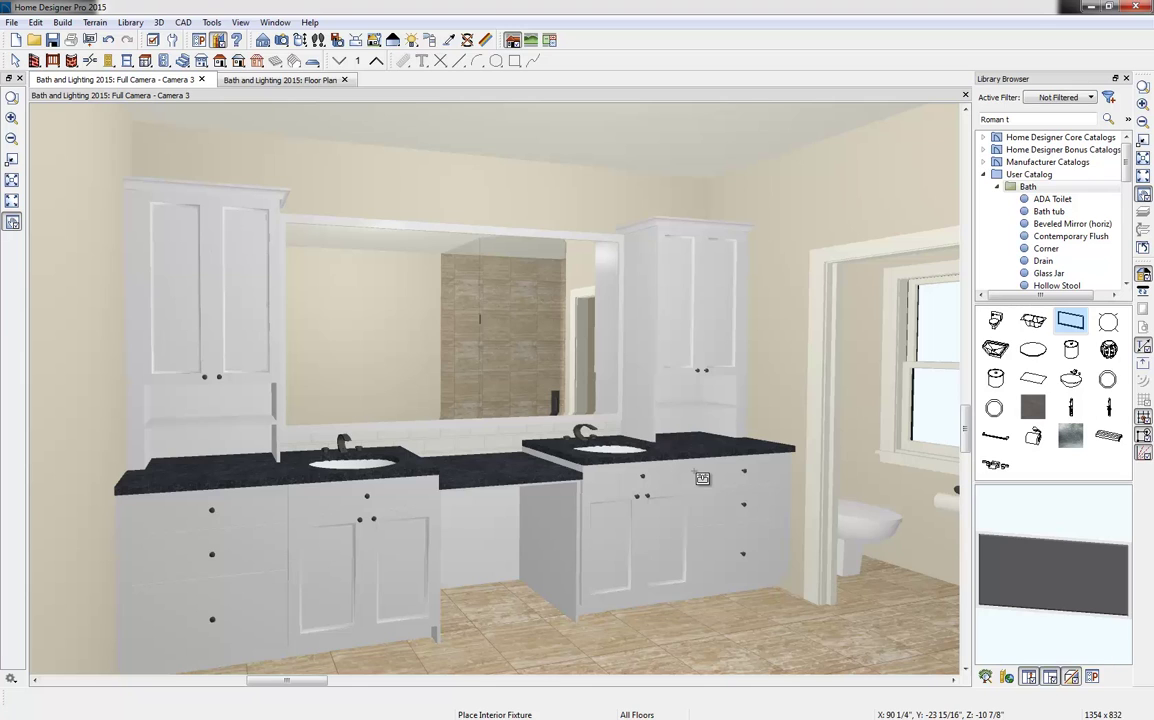
Review the Door/Drawer options in the specification of the sink base cabinet nearest the toilet room.
{"action": "left_click", "coordinate": [598, 512]}
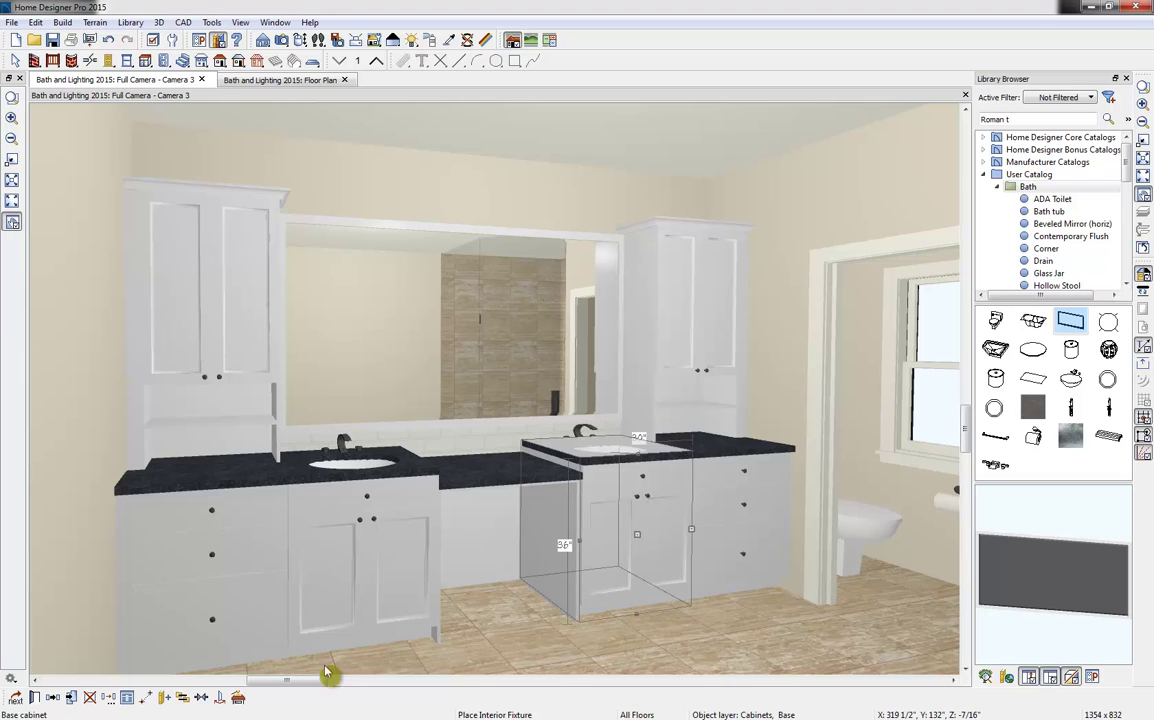
{"action": "left_click", "coordinate": [34, 698]}
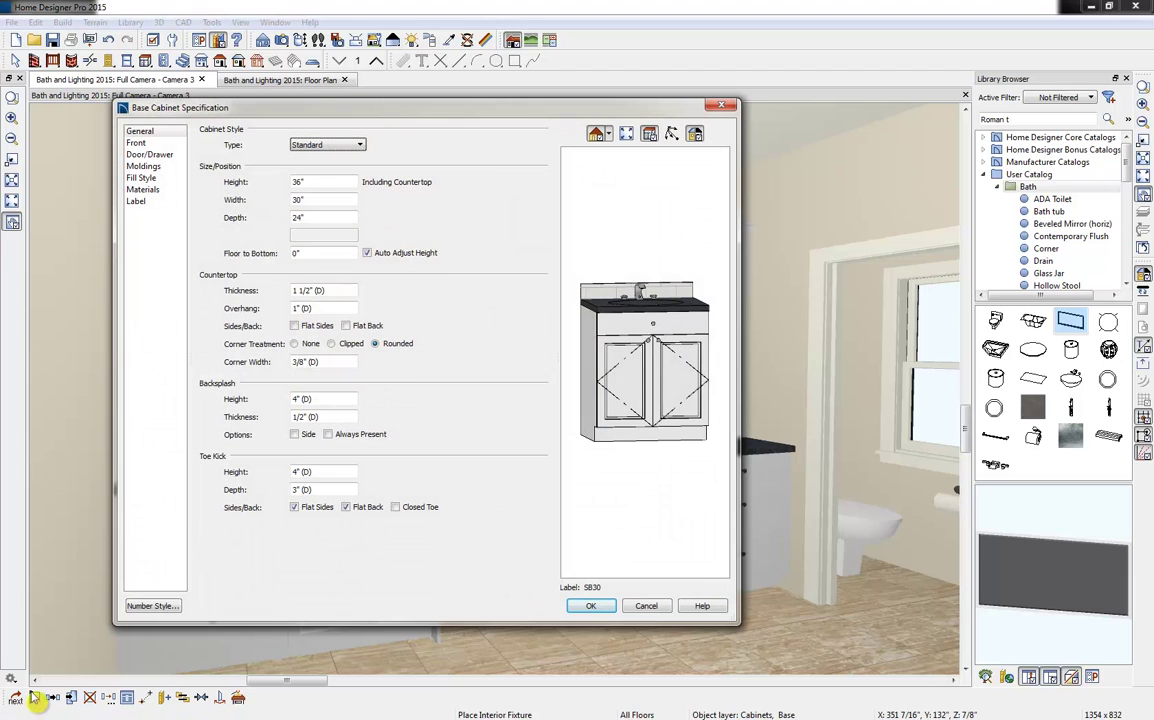
{"action": "left_click", "coordinate": [168, 160]}
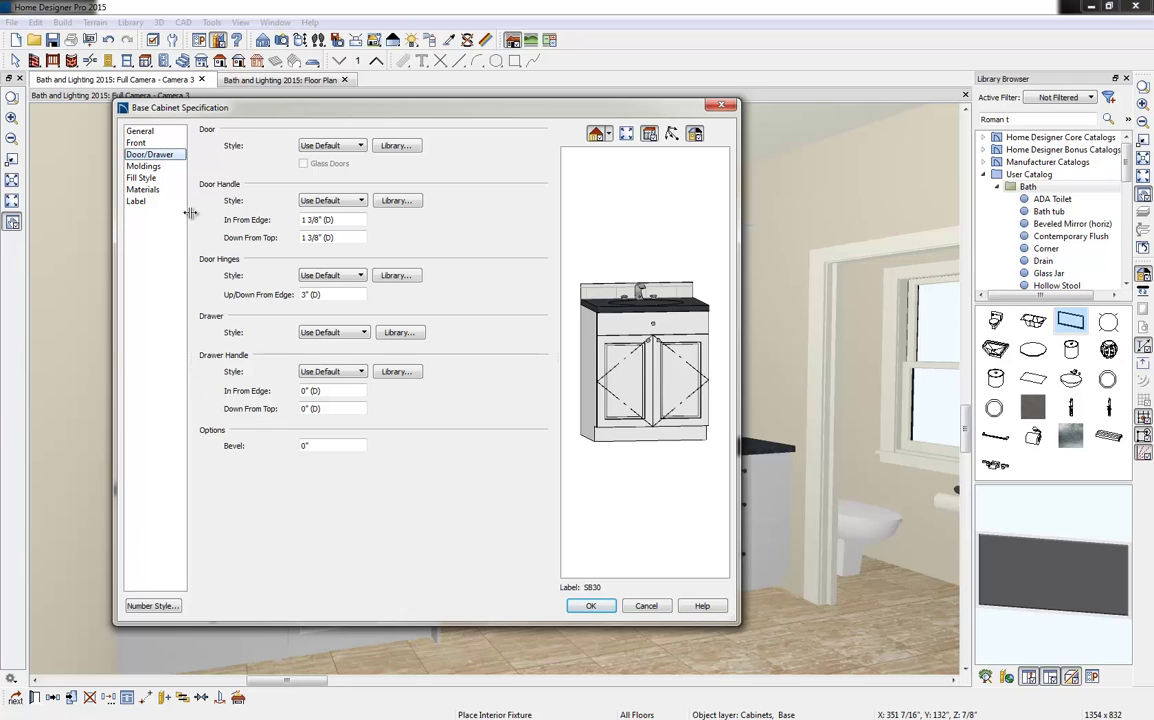
{"action": "left_click", "coordinate": [666, 607]}
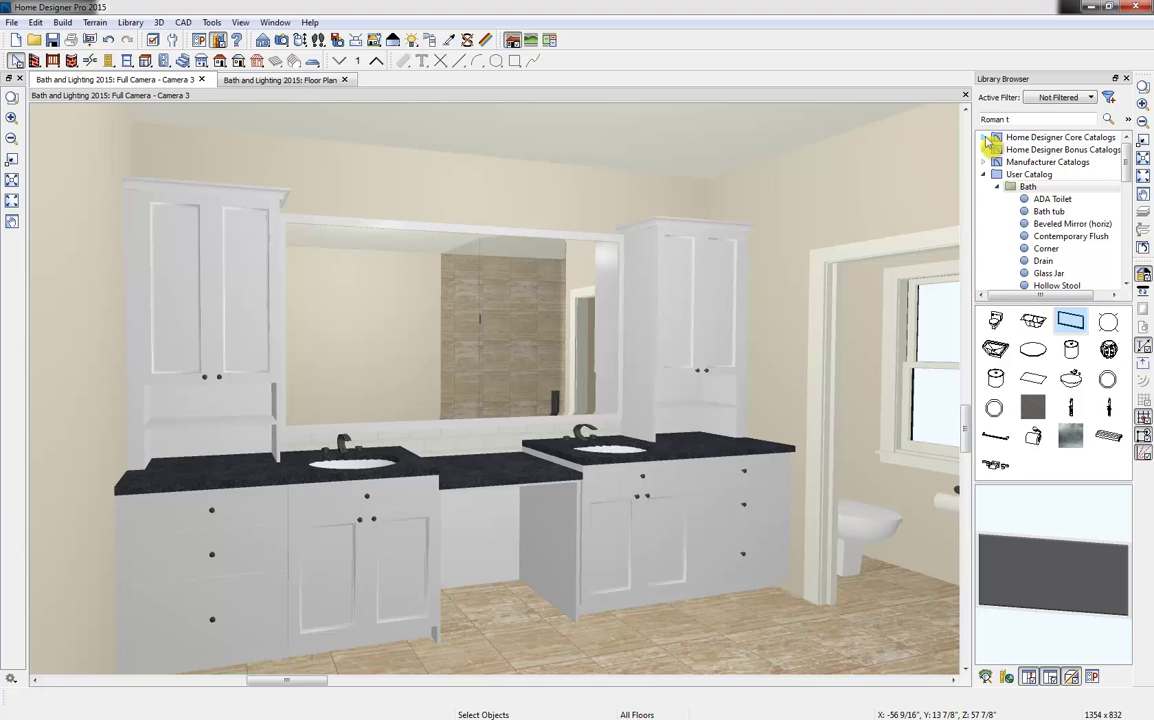
Apply the Beaded Double drawer front from the core catalogs to the drawer base cabinet nearest the toilet room.
{"action": "left_click", "coordinate": [985, 138]}
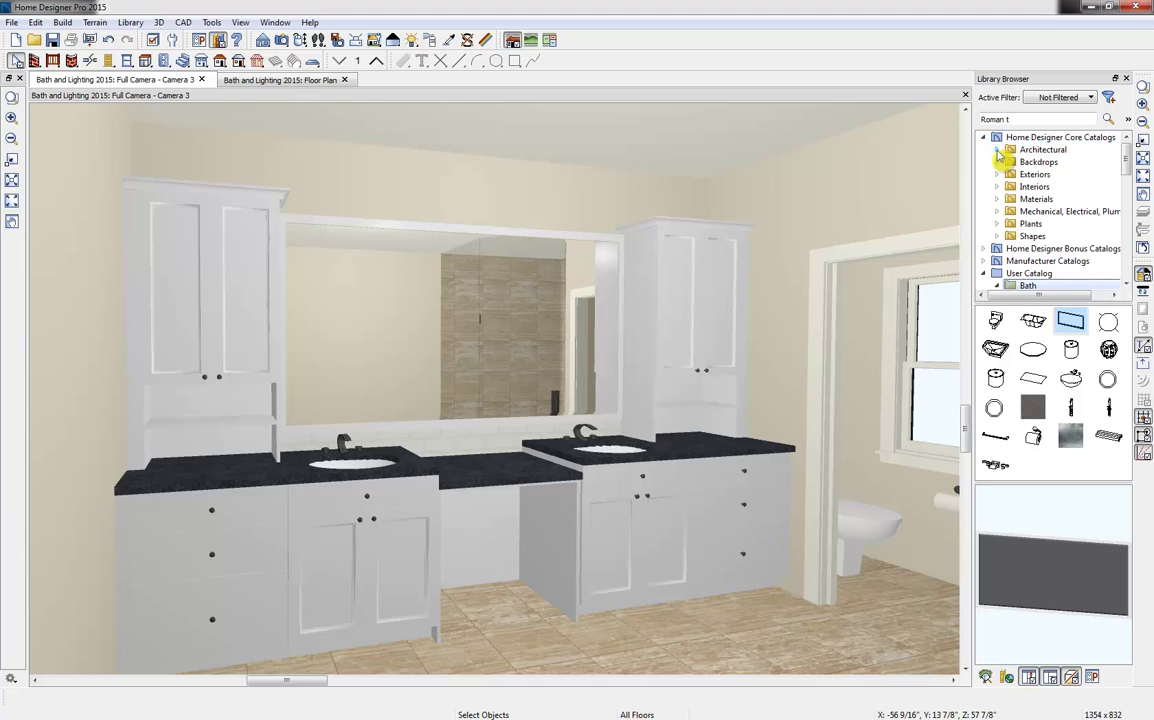
{"action": "left_click", "coordinate": [997, 149]}
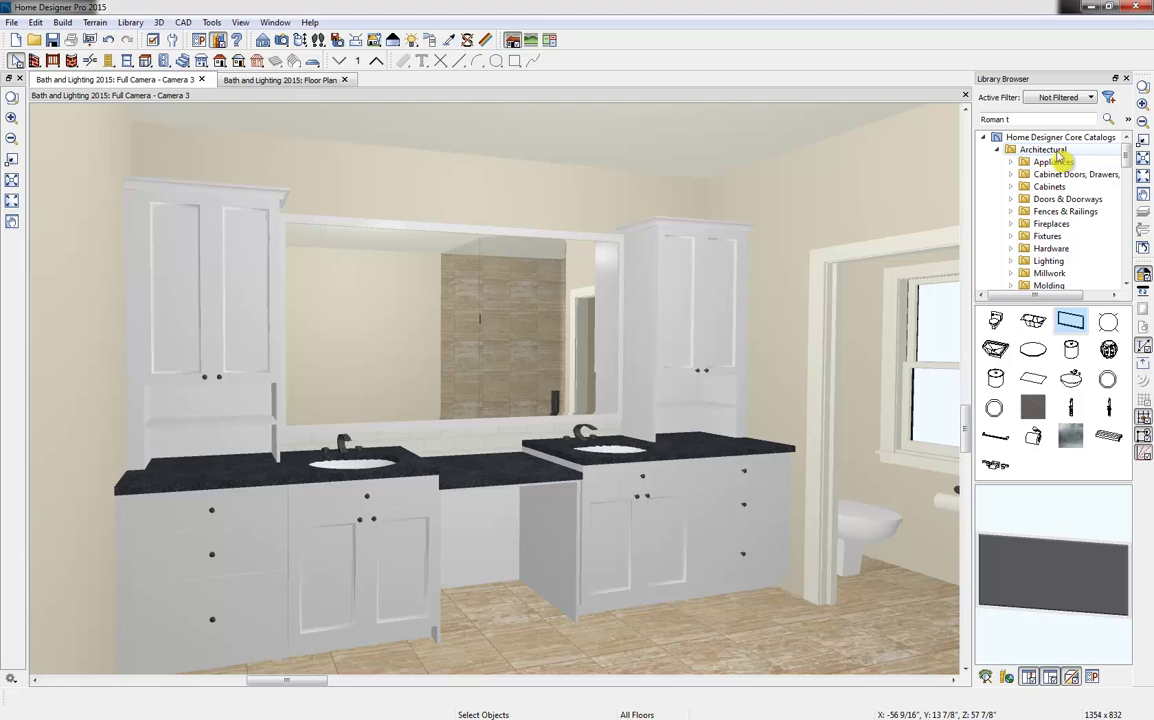
{"action": "left_click", "coordinate": [1011, 176]}
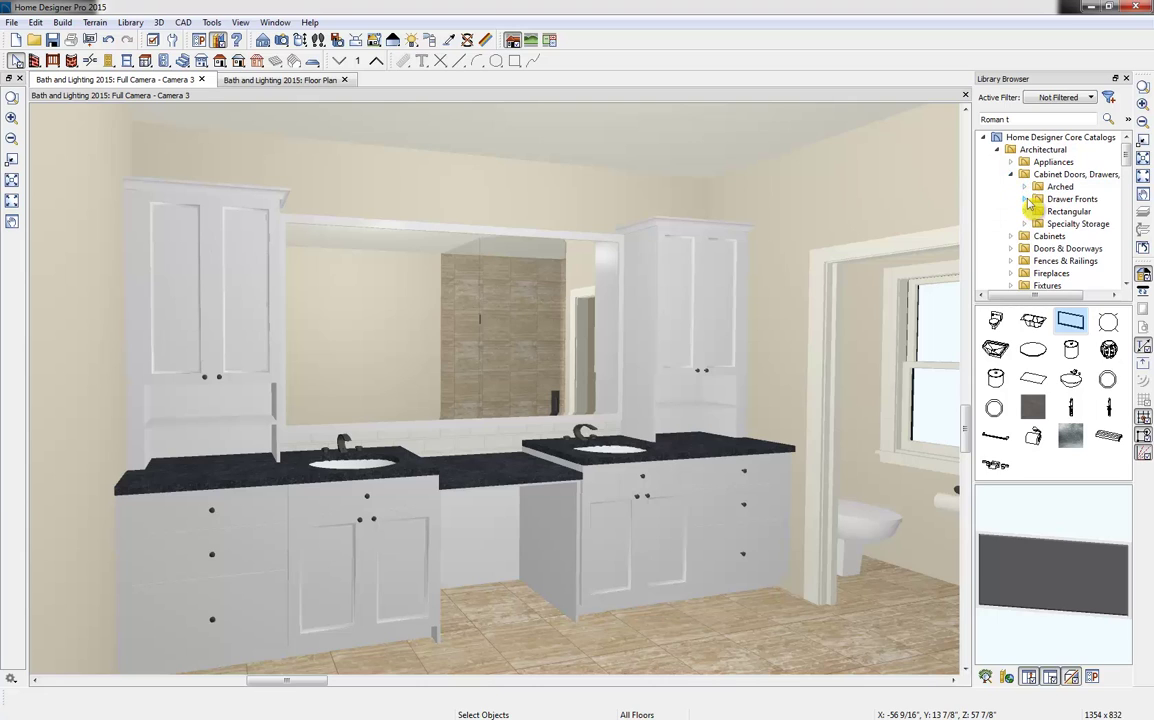
{"action": "left_click", "coordinate": [1026, 200]}
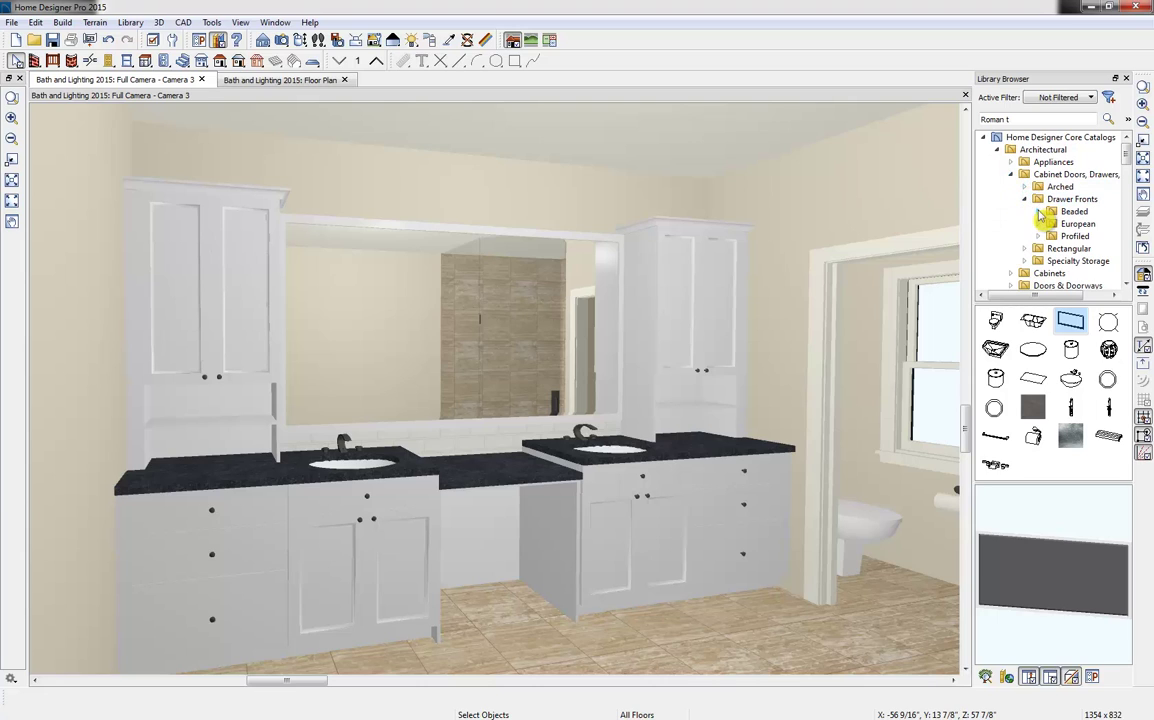
{"action": "double_click", "coordinate": [1056, 214]}
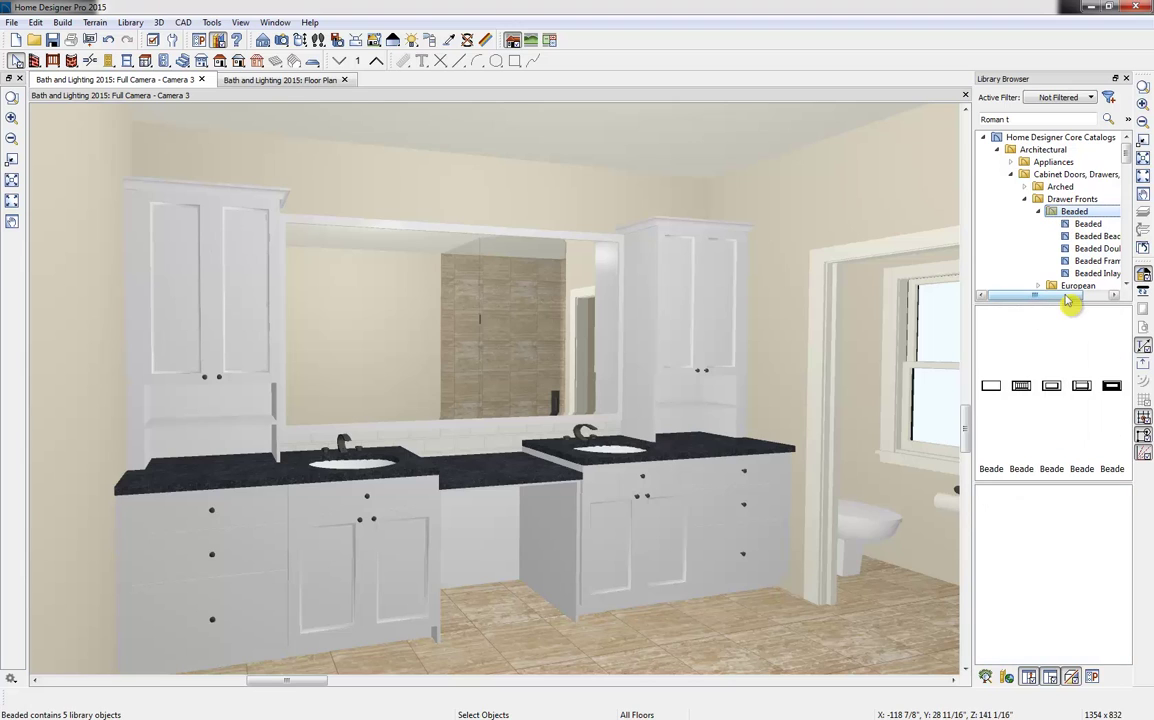
{"action": "left_click_drag", "start_coordinate": [1064, 297], "coordinate": [1095, 300]}
{"action": "left_click", "coordinate": [1072, 249]}
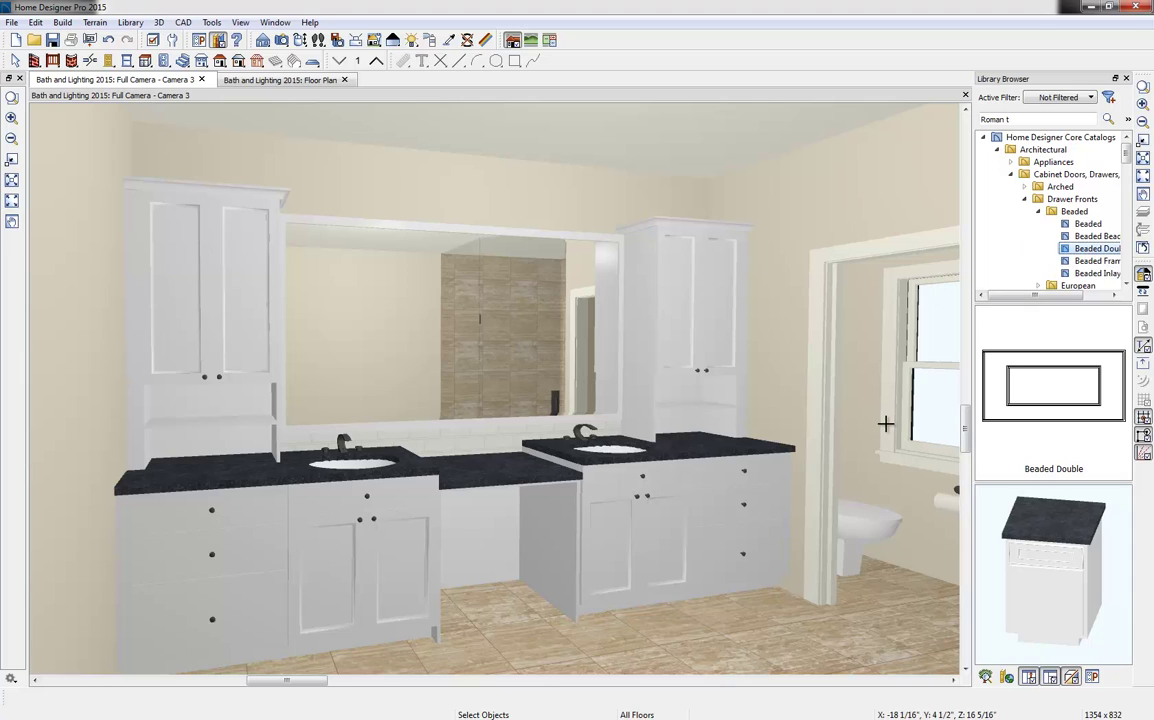
{"action": "left_click", "coordinate": [759, 469]}
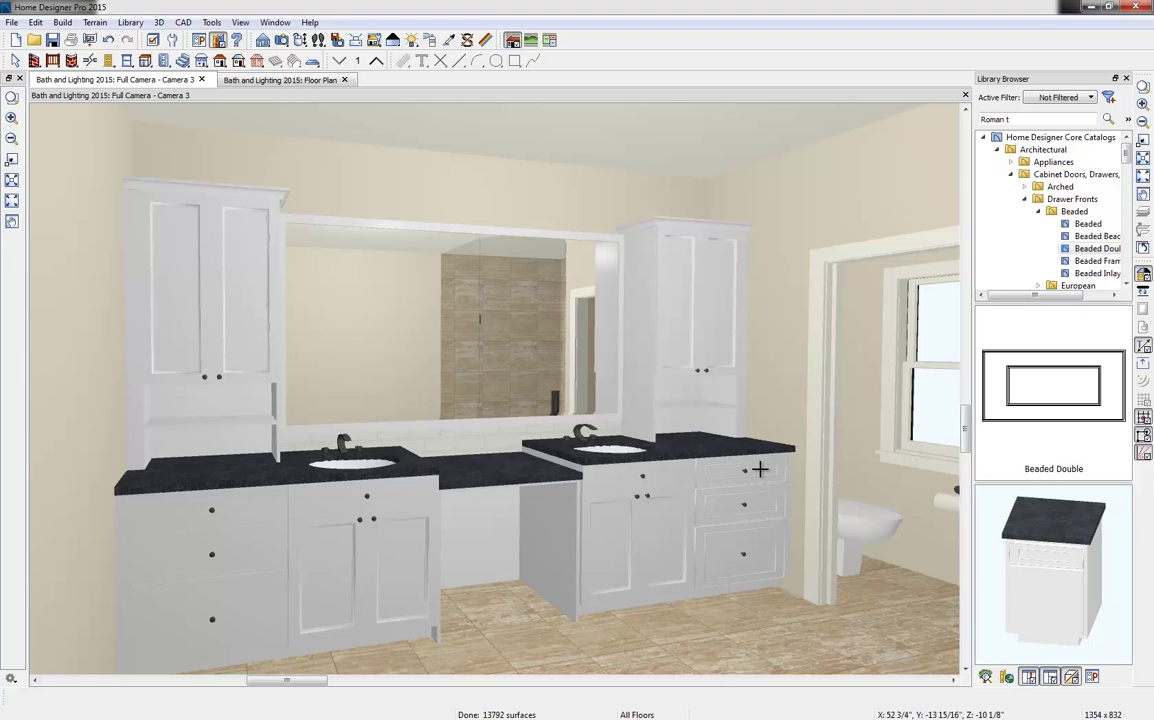
{"action": "left_click", "coordinate": [771, 571]}
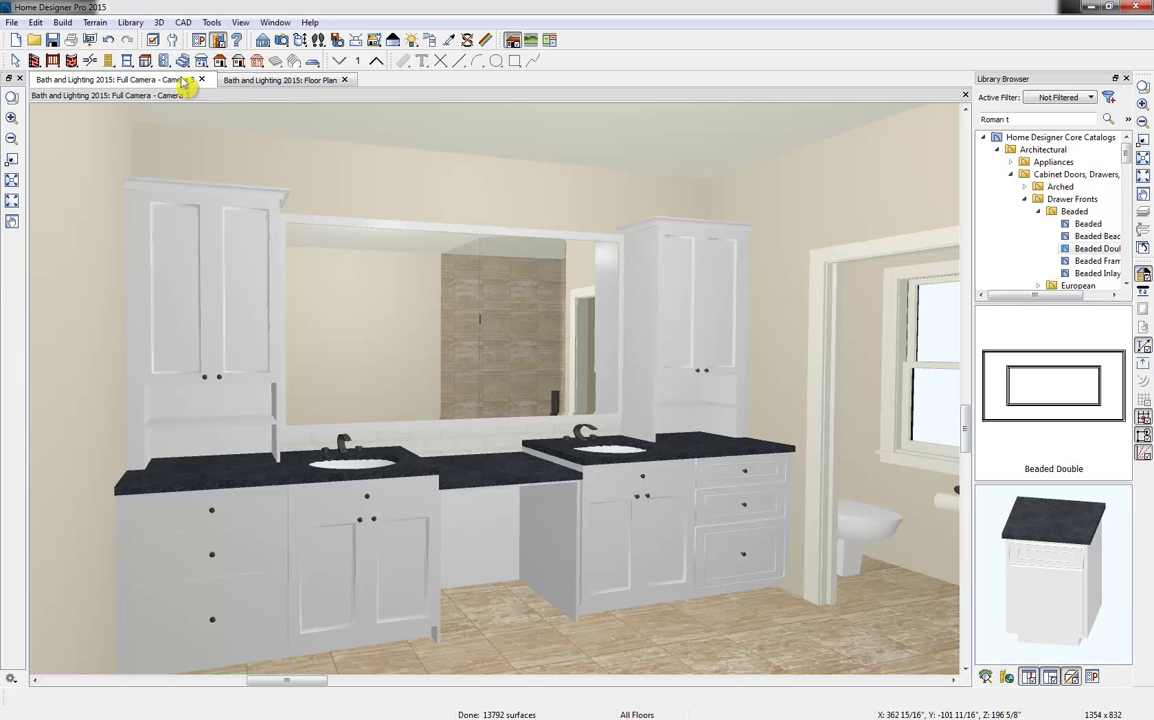
Switch the camera to Vector View and apply the Beaded Double front to the remaining drawer base cabinet and both sink base drawers.
{"action": "left_click", "coordinate": [393, 42]}
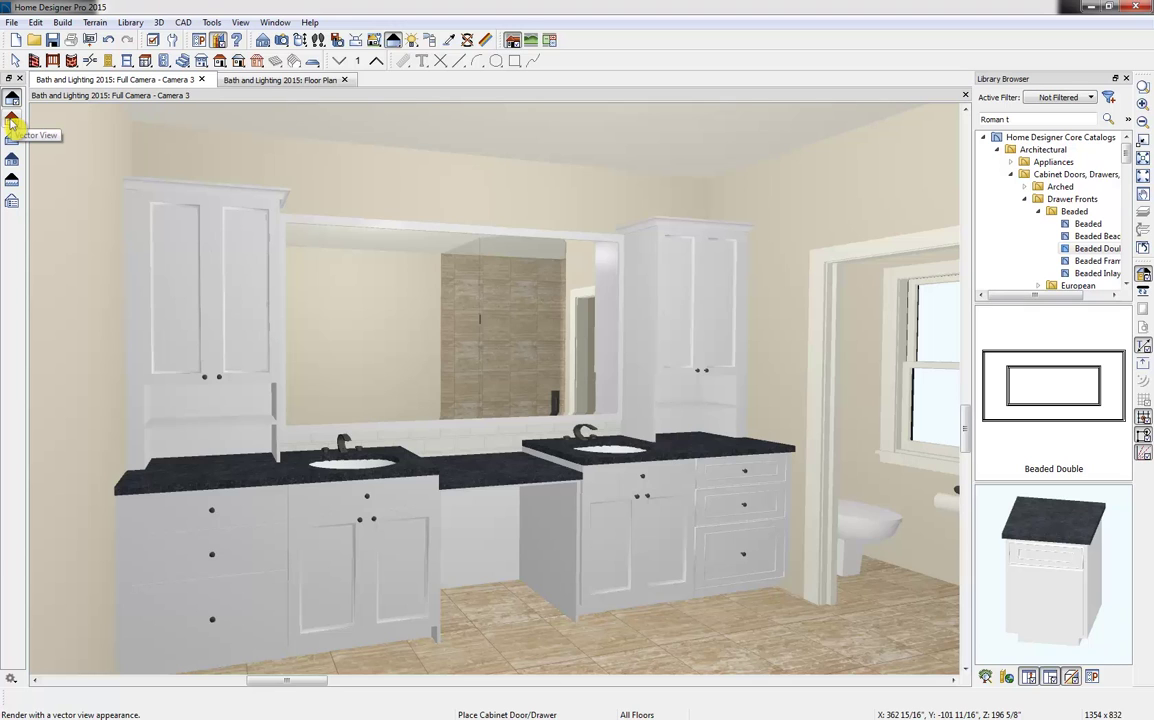
{"action": "left_click", "coordinate": [12, 121]}
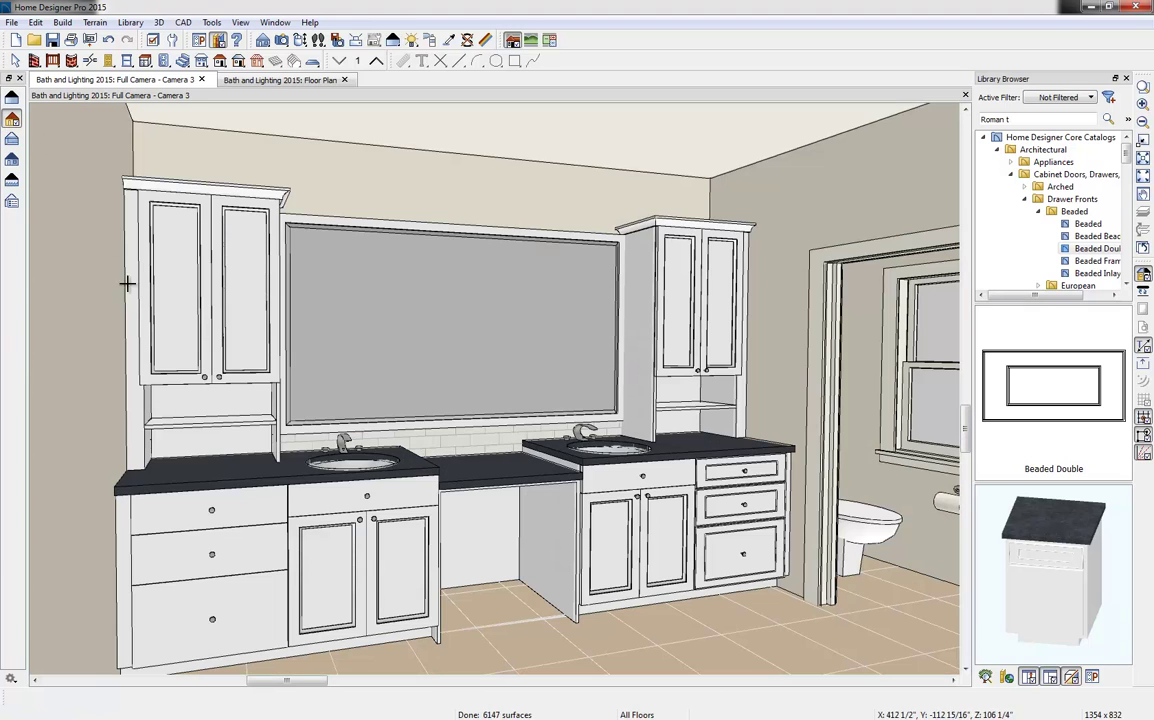
{"action": "left_click", "coordinate": [665, 472]}
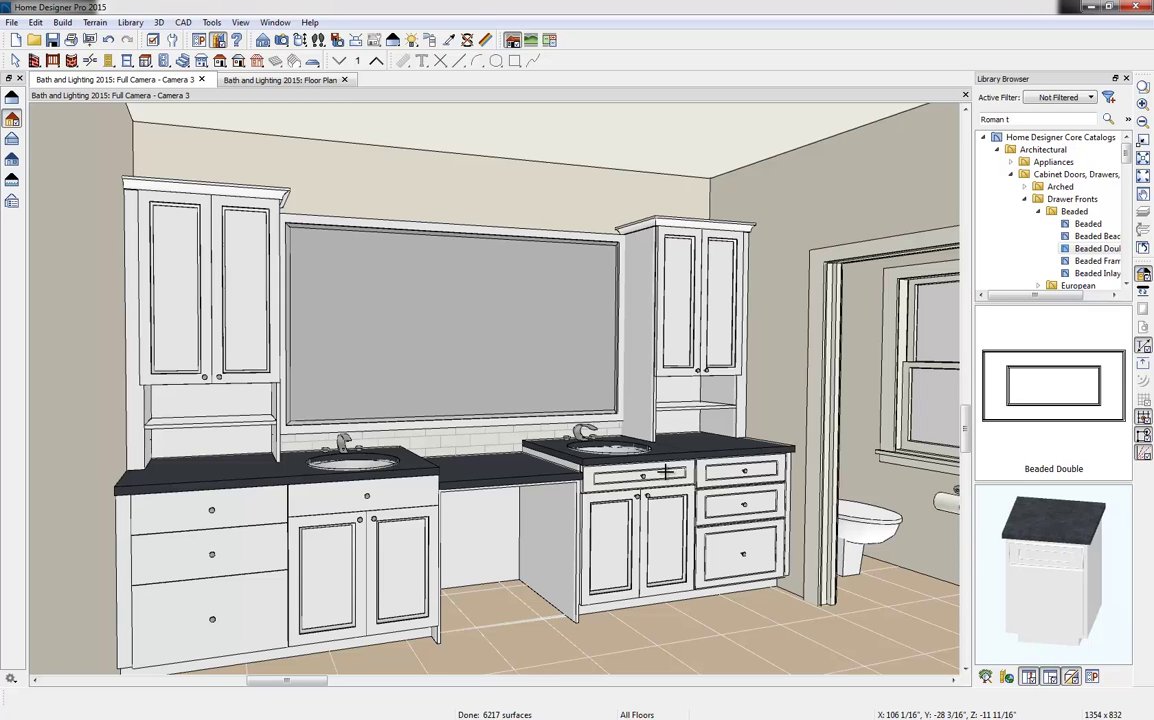
{"action": "left_click", "coordinate": [362, 492]}
{"action": "left_click", "coordinate": [248, 506]}
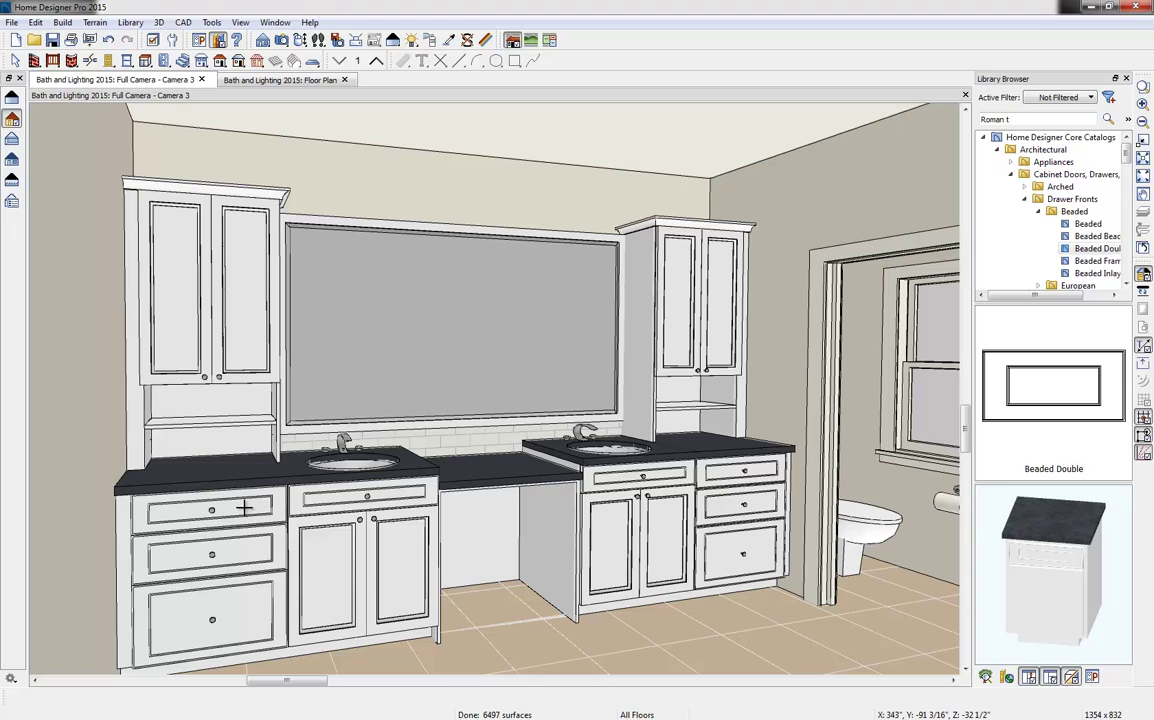
Apply the rectangular Beaded Recessed Panel door to both sink base cabinets and both wall cabinets, and return the camera to standard rendering.
{"action": "left_click", "coordinate": [1038, 211]}
{"action": "left_click", "coordinate": [1024, 199]}
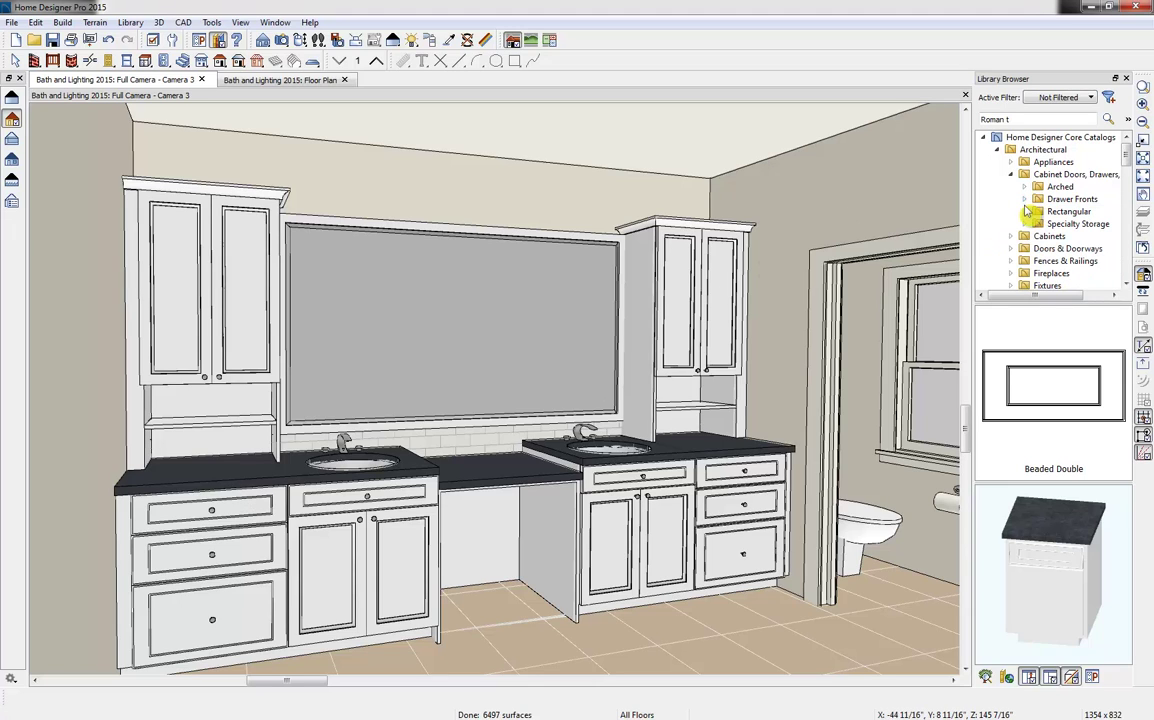
{"action": "left_click", "coordinate": [1025, 211]}
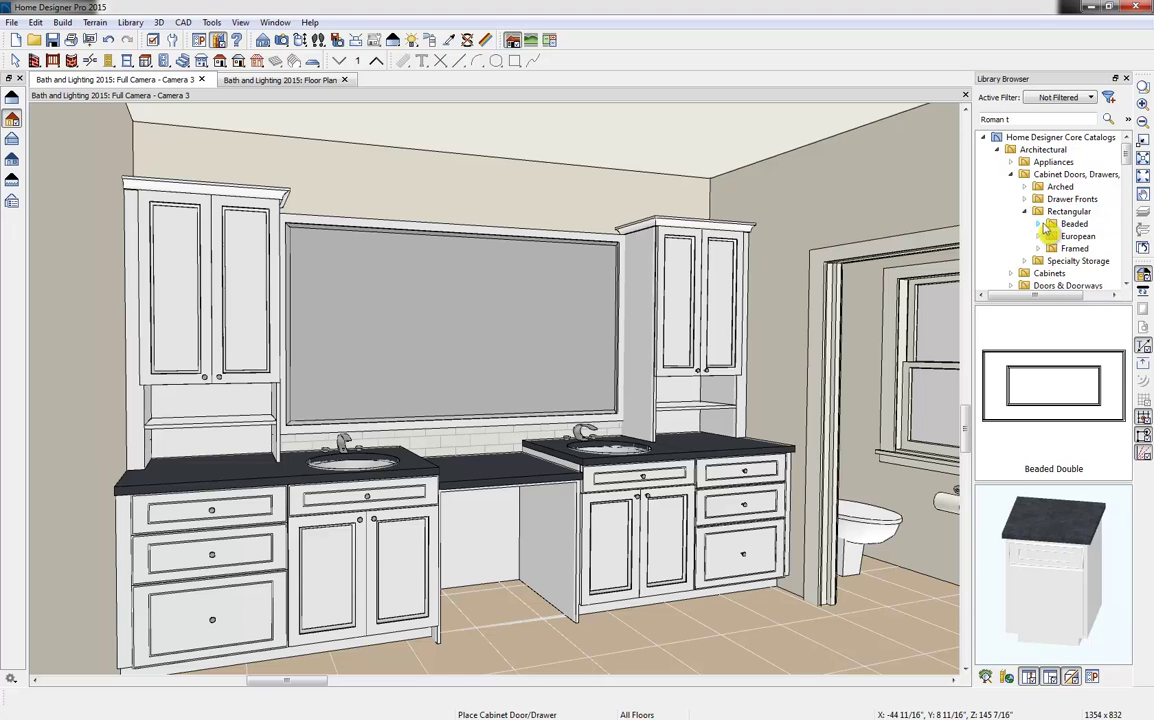
{"action": "left_click", "coordinate": [1038, 224]}
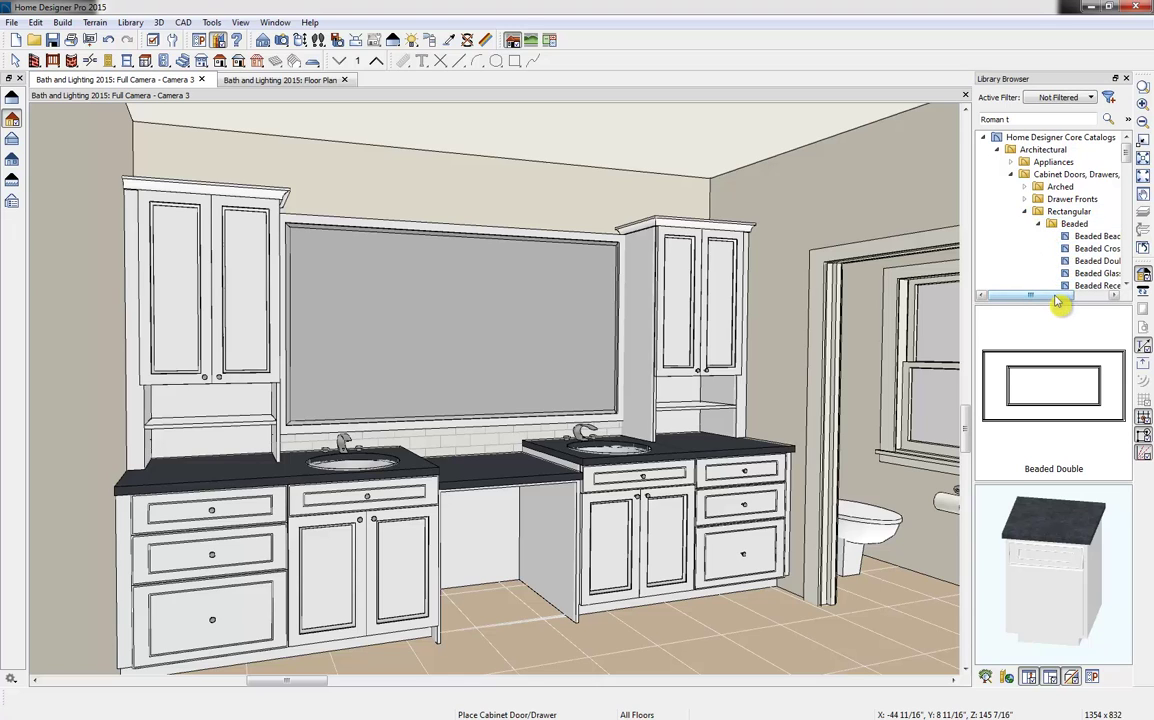
{"action": "left_click_drag", "start_coordinate": [1058, 293], "coordinate": [1098, 297]}
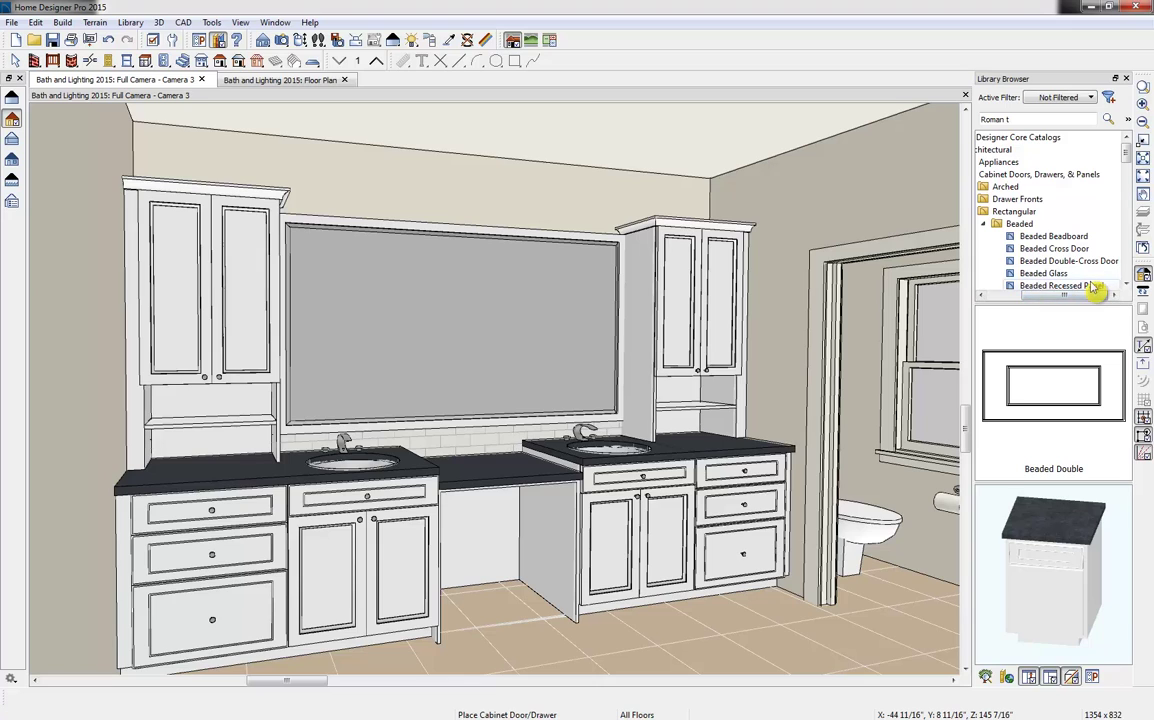
{"action": "left_click", "coordinate": [1095, 287]}
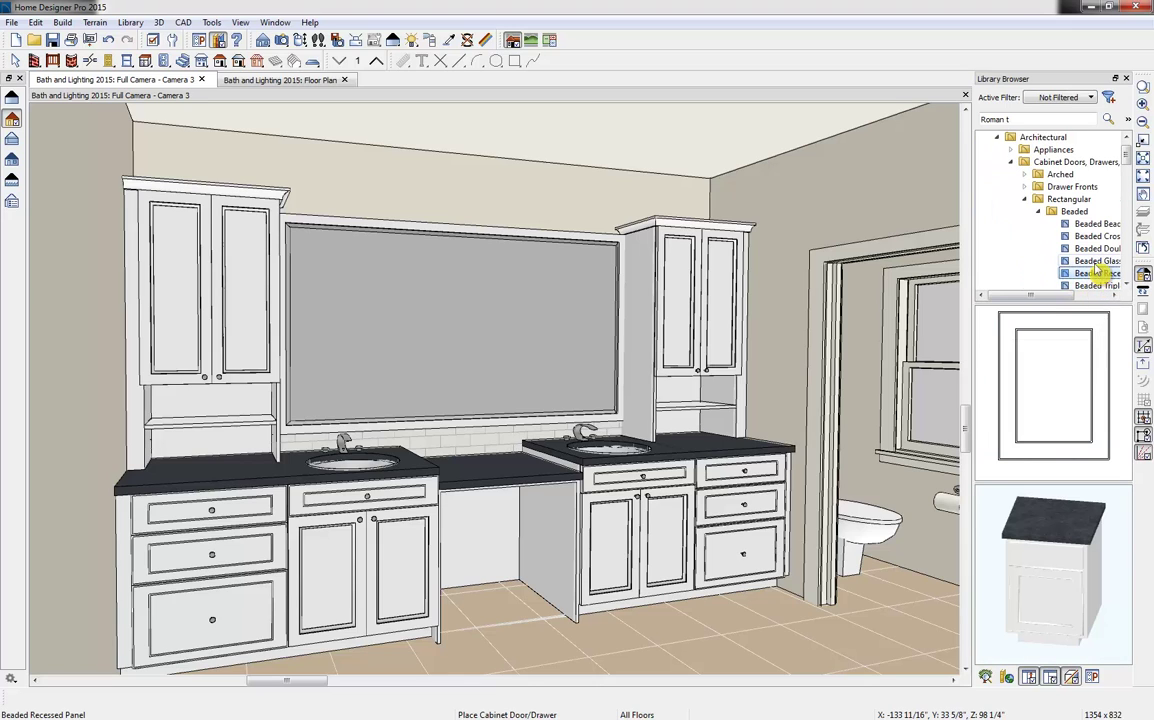
{"action": "scroll", "coordinate": [1098, 285], "scroll_direction": "down", "scroll_amount": 1}
{"action": "left_click", "coordinate": [1012, 445]}
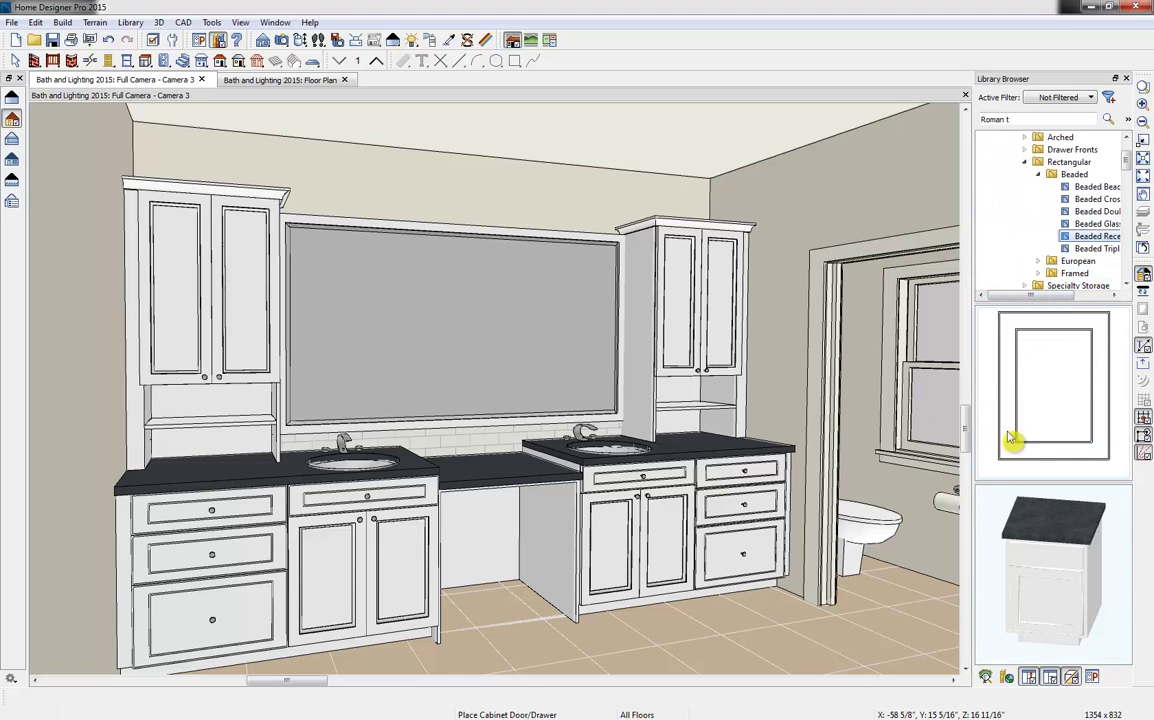
{"action": "left_click", "coordinate": [665, 549]}
{"action": "left_click", "coordinate": [684, 340]}
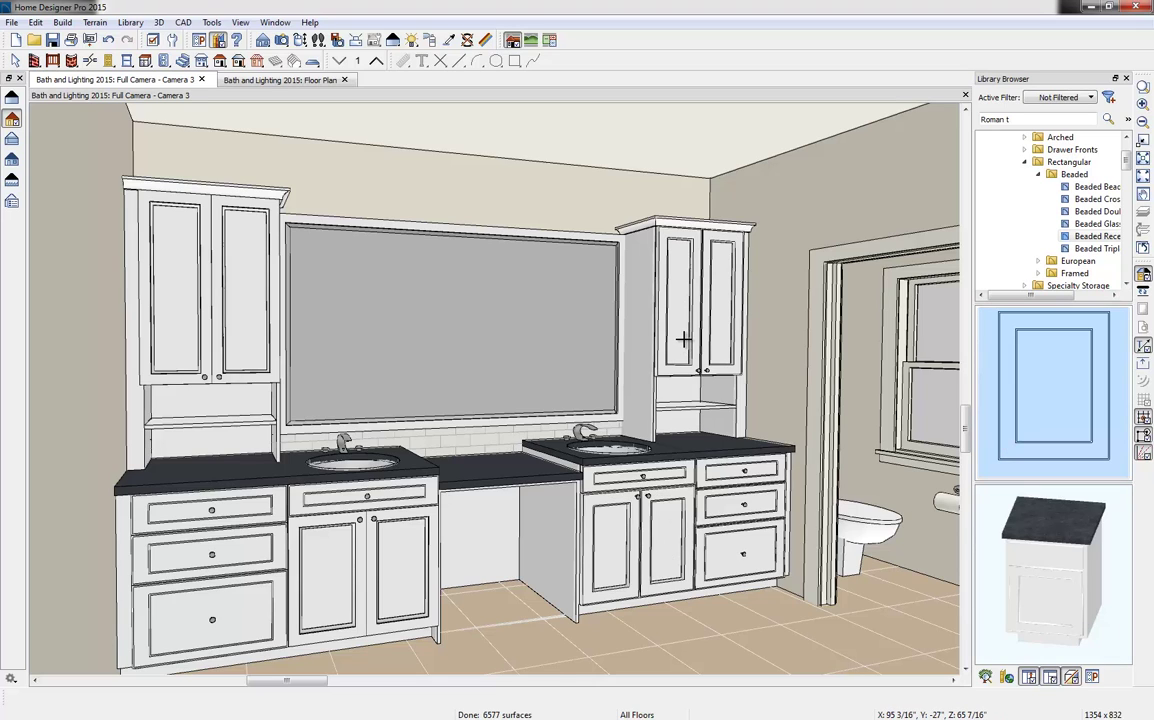
{"action": "left_click", "coordinate": [380, 571]}
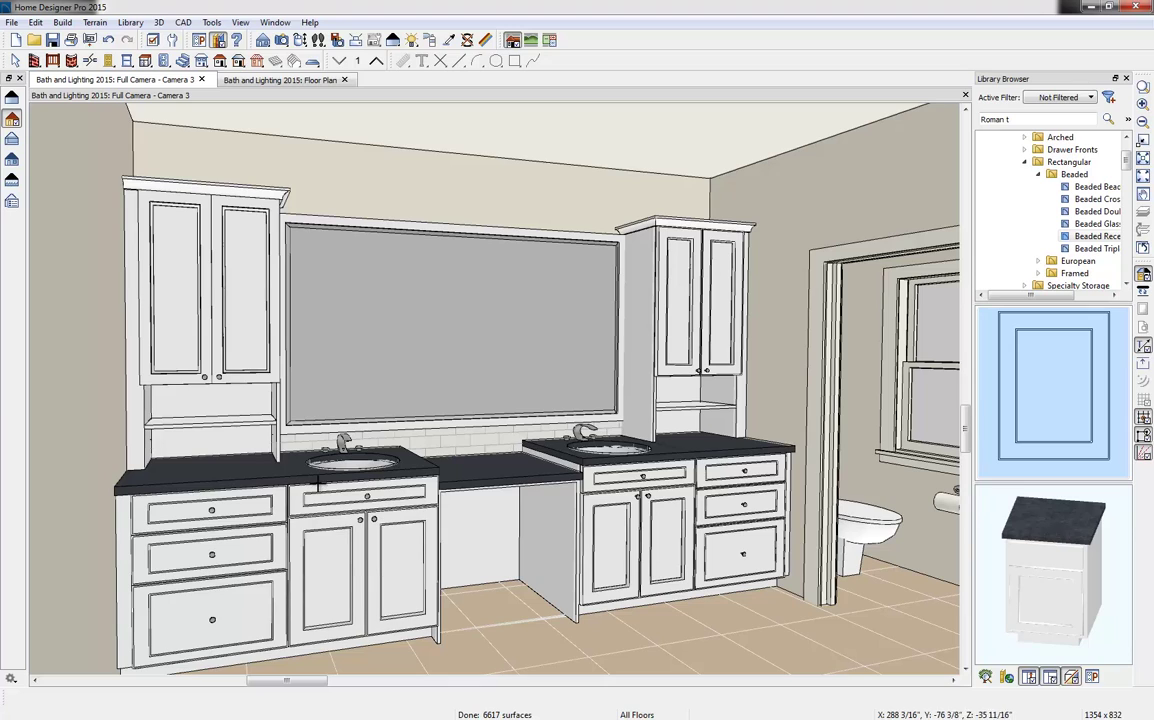
{"action": "left_click", "coordinate": [220, 325]}
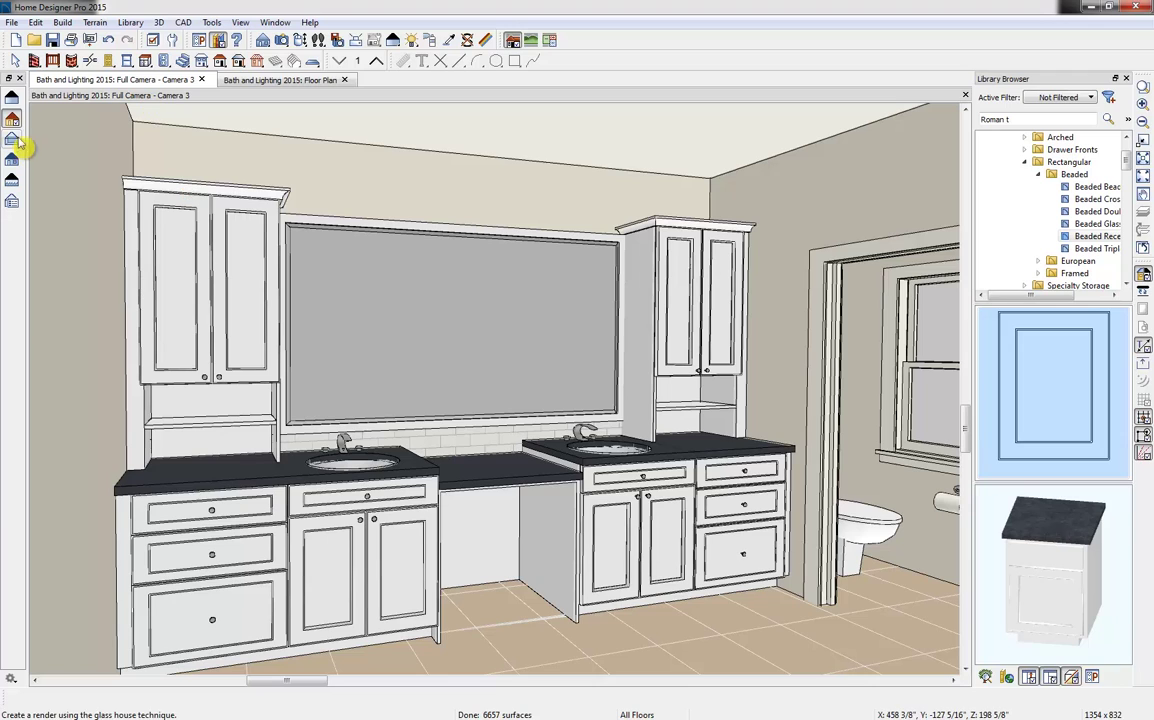
{"action": "left_click", "coordinate": [11, 99]}
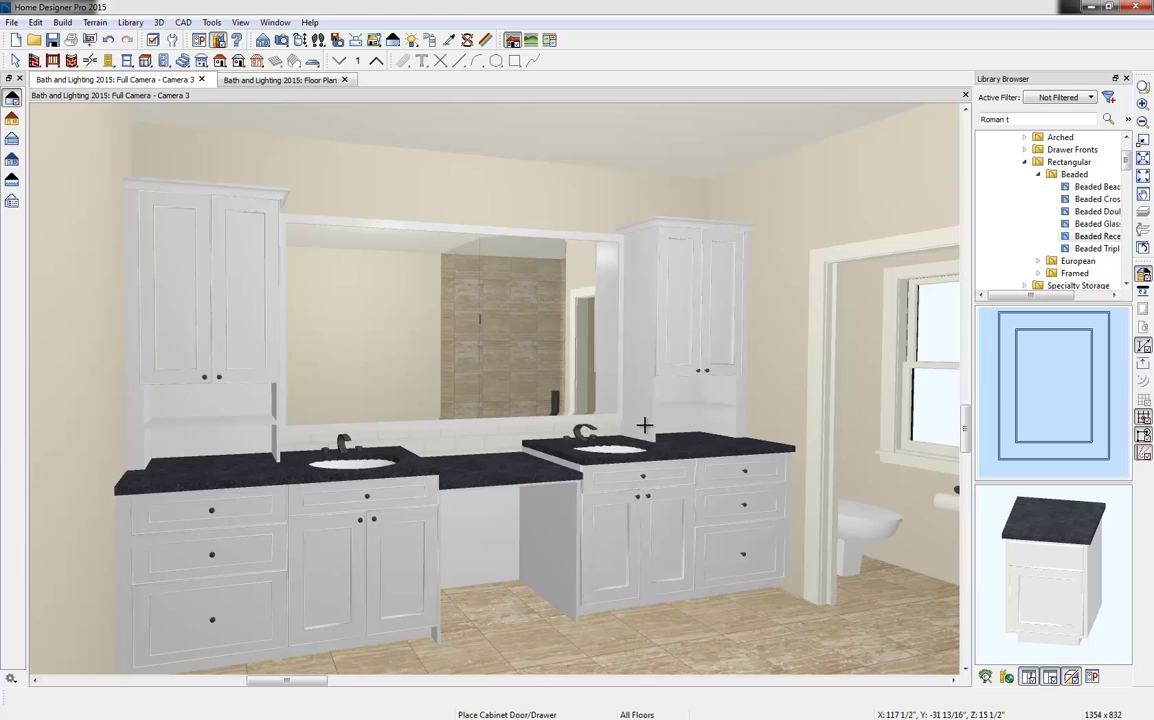
Choose the Ivory material from the White/Neutral generic colors and paint the door panels of the sink base cabinet nearest the toilet room.
{"action": "left_click", "coordinate": [1038, 174]}
{"action": "left_click", "coordinate": [1025, 162]}
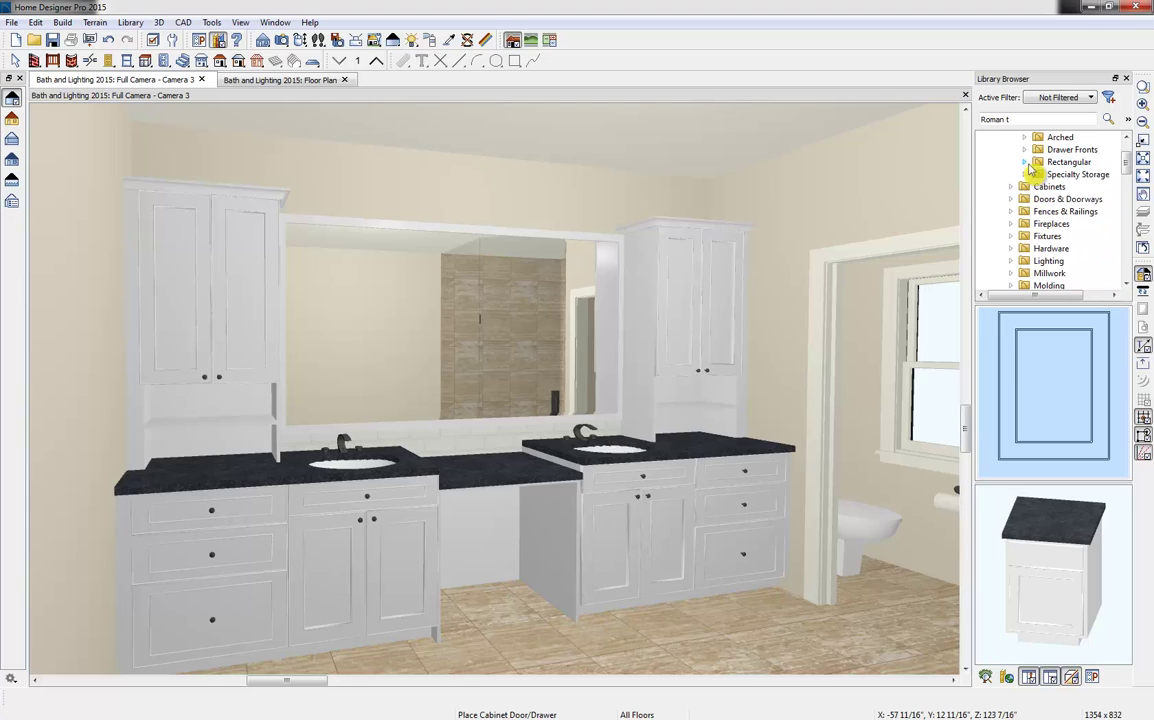
{"action": "scroll", "coordinate": [1030, 168], "scroll_direction": "up", "scroll_amount": 2}
{"action": "left_click", "coordinate": [1010, 172]}
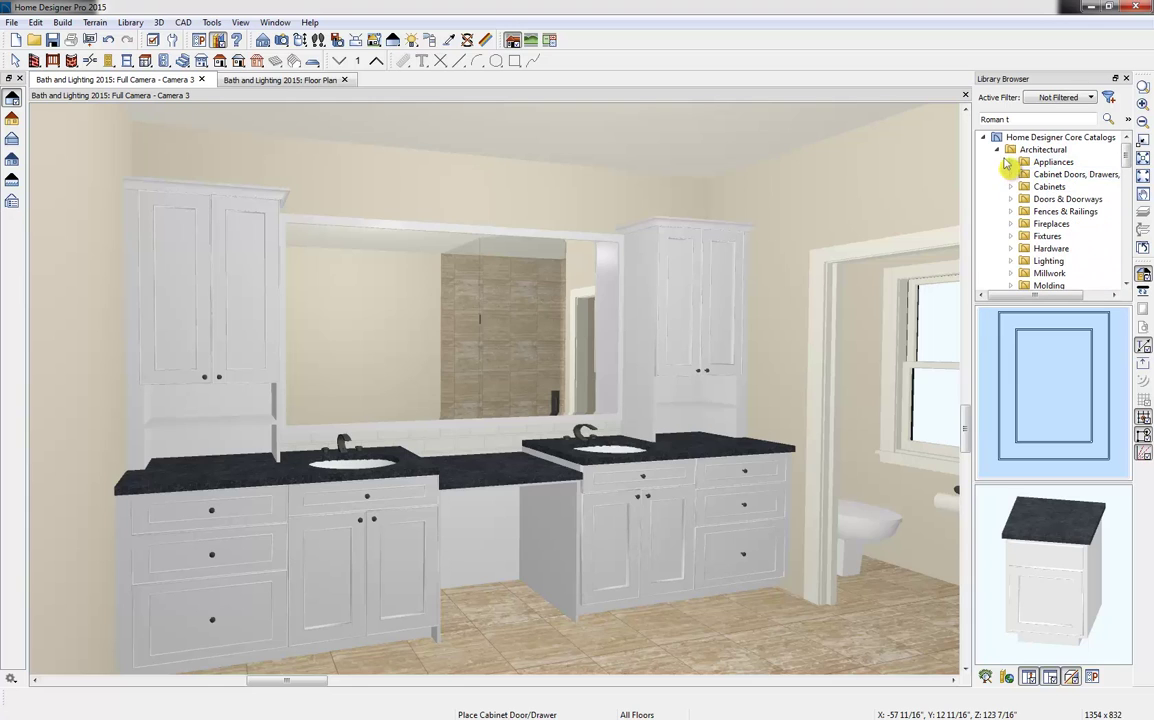
{"action": "left_click", "coordinate": [997, 149]}
{"action": "left_click", "coordinate": [997, 199]}
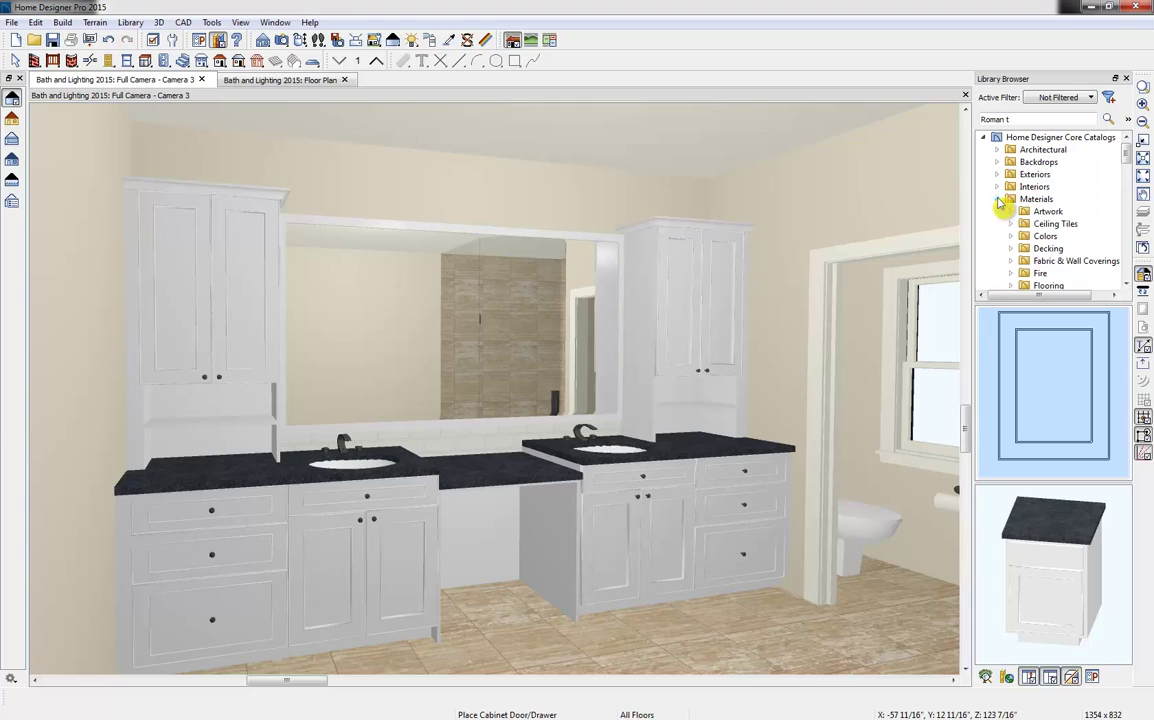
{"action": "left_click", "coordinate": [1011, 236]}
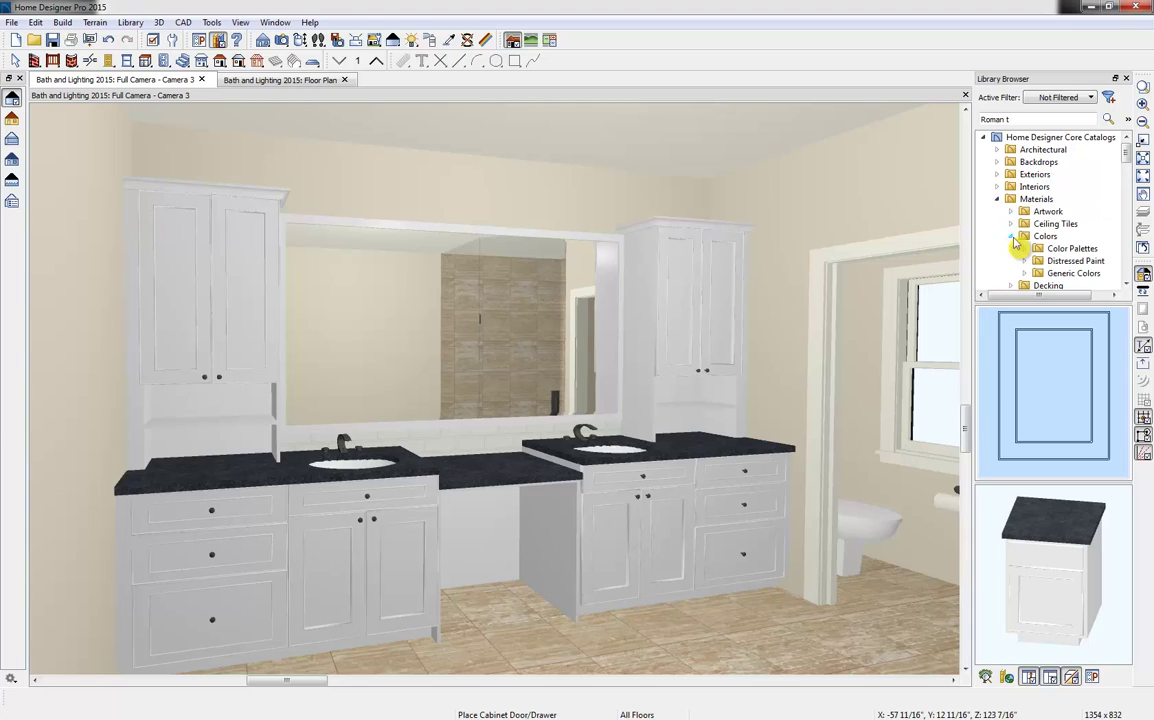
{"action": "left_click", "coordinate": [1025, 274]}
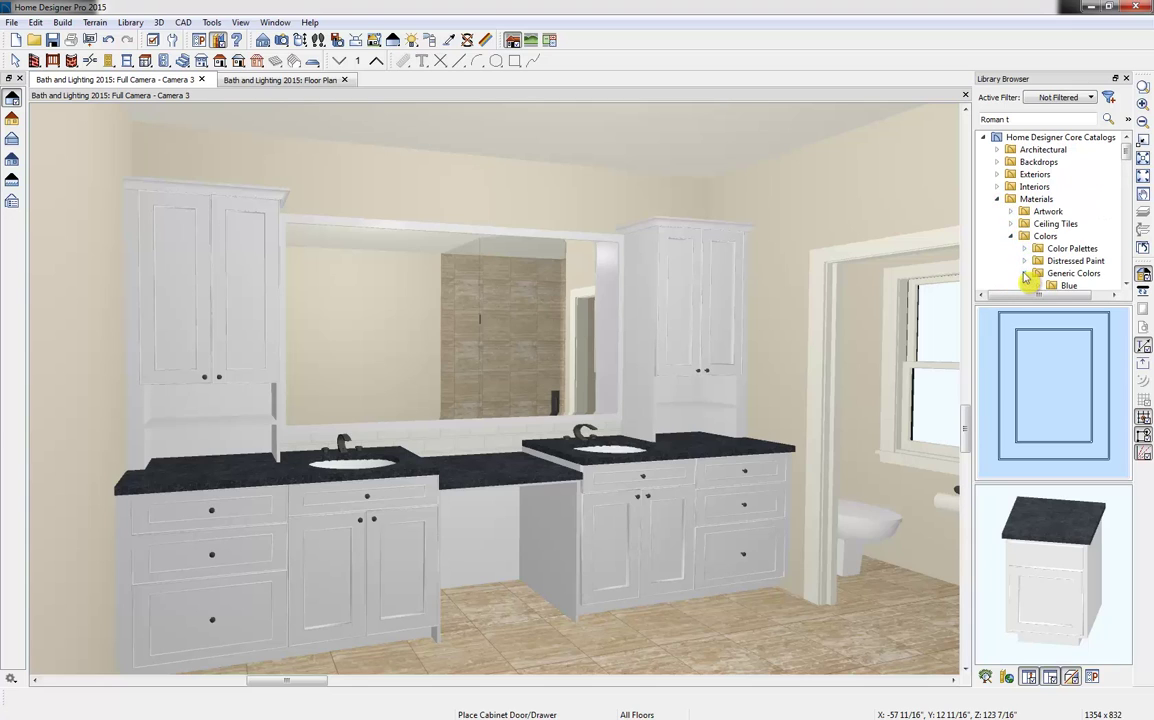
{"action": "scroll", "coordinate": [1097, 270], "scroll_direction": "down", "scroll_amount": 2}
{"action": "scroll", "coordinate": [1097, 270], "scroll_direction": "down", "scroll_amount": 2}
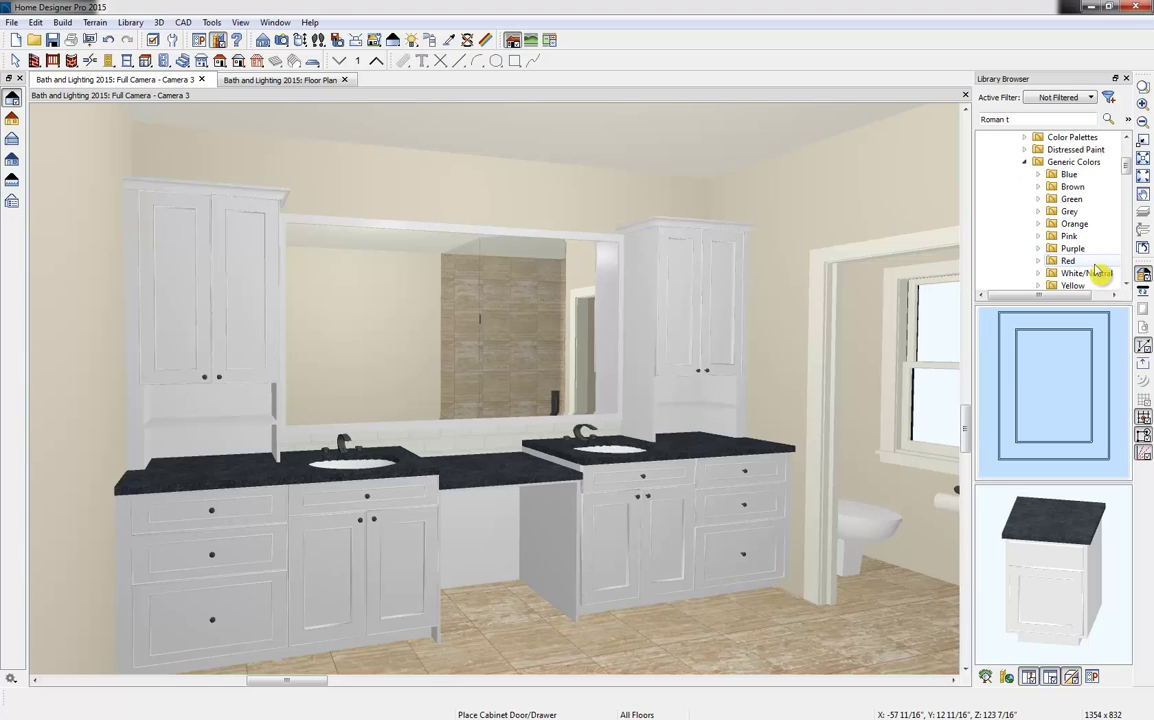
{"action": "left_click", "coordinate": [1066, 237]}
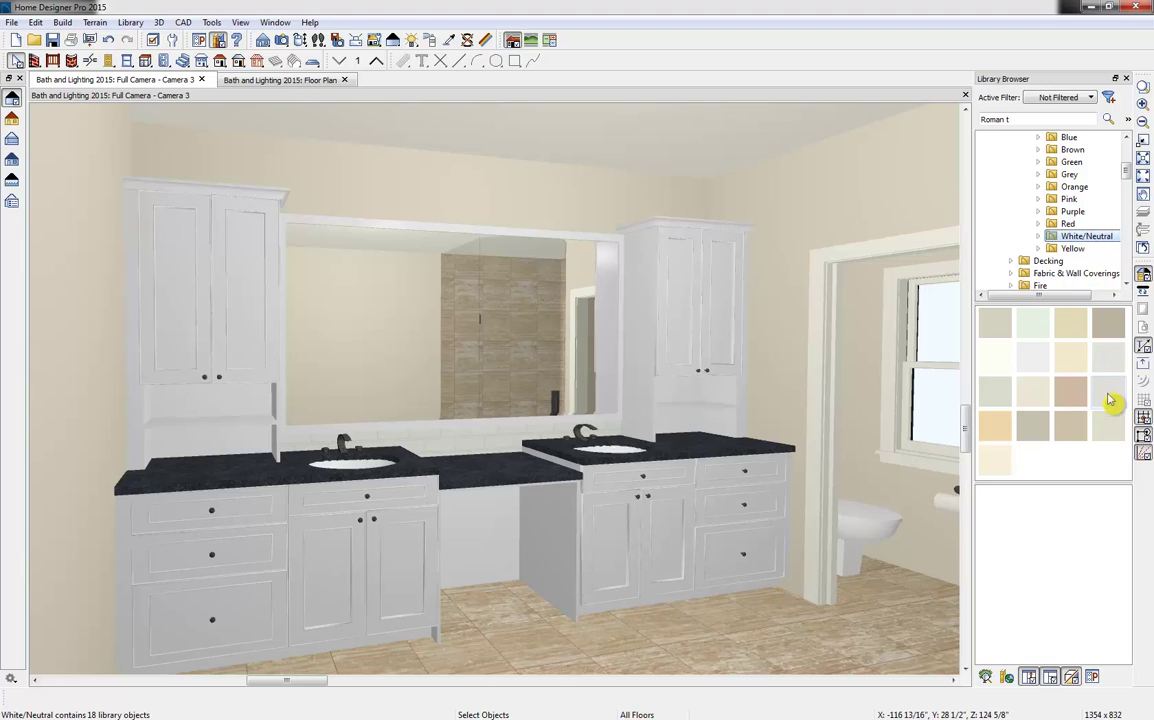
{"action": "left_click", "coordinate": [1003, 392]}
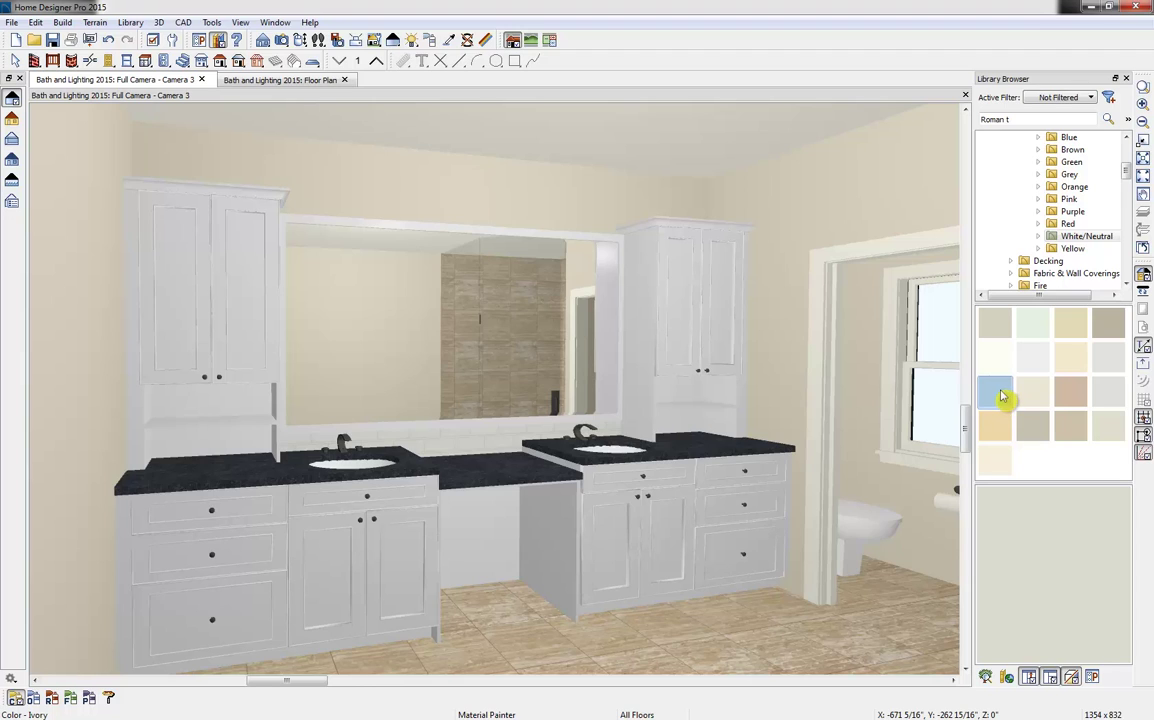
{"action": "left_click", "coordinate": [619, 568]}
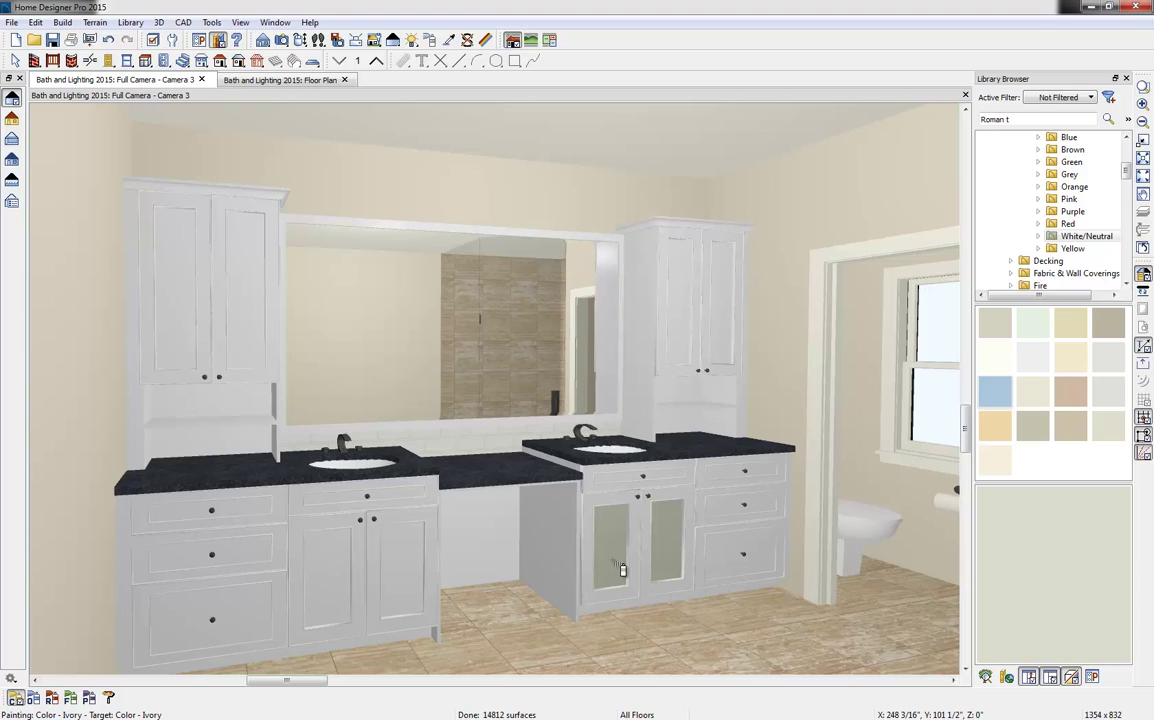
Paint the other sink base cabinet Ivory in Object Mode and the matching cabinetry throughout the room in Room Mode.
{"action": "left_click", "coordinate": [34, 698]}
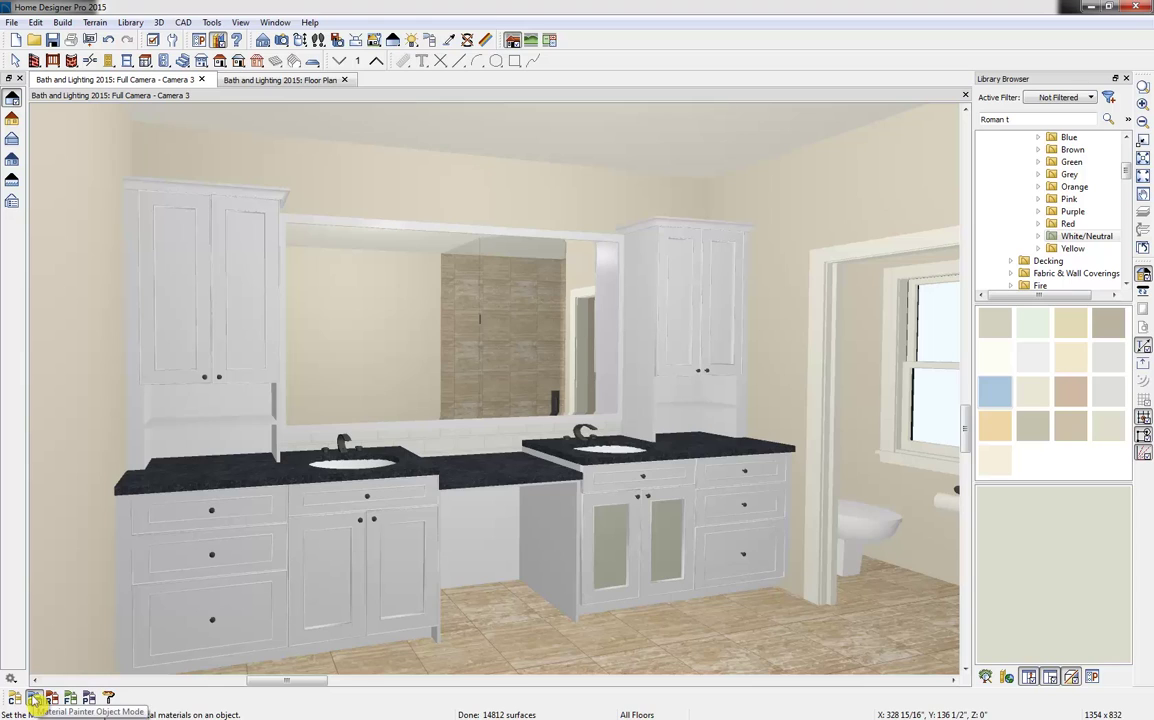
{"action": "left_click", "coordinate": [337, 596]}
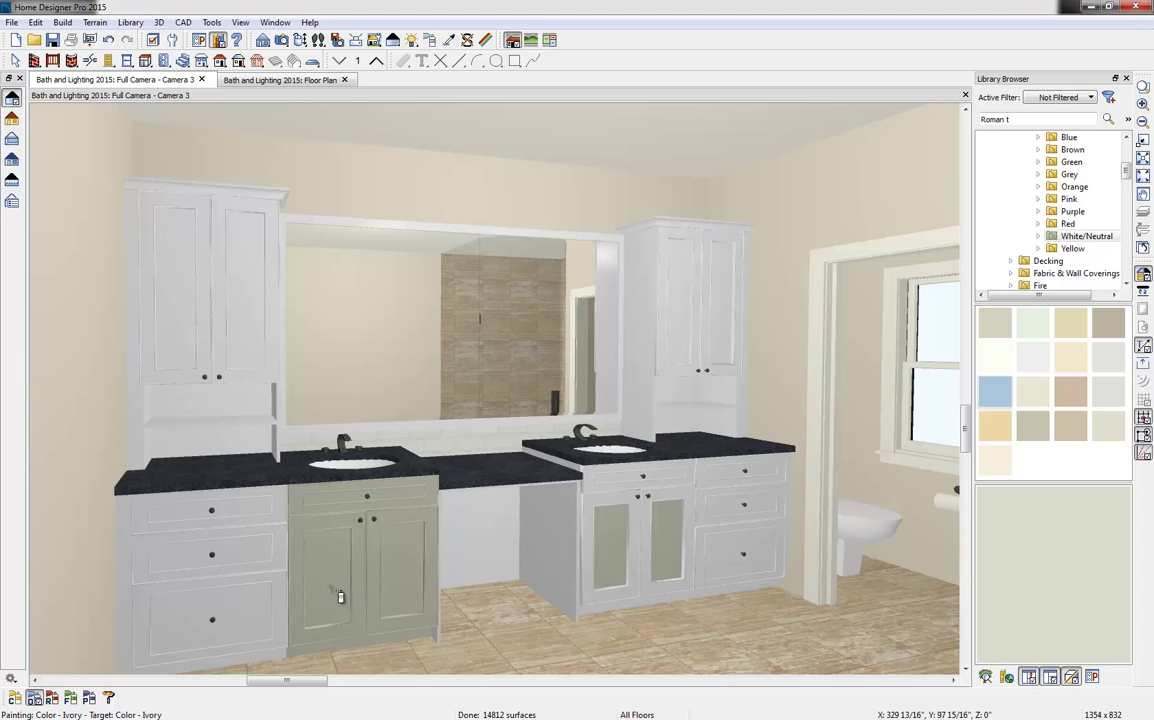
{"action": "left_click", "coordinate": [53, 699]}
{"action": "left_click", "coordinate": [195, 635]}
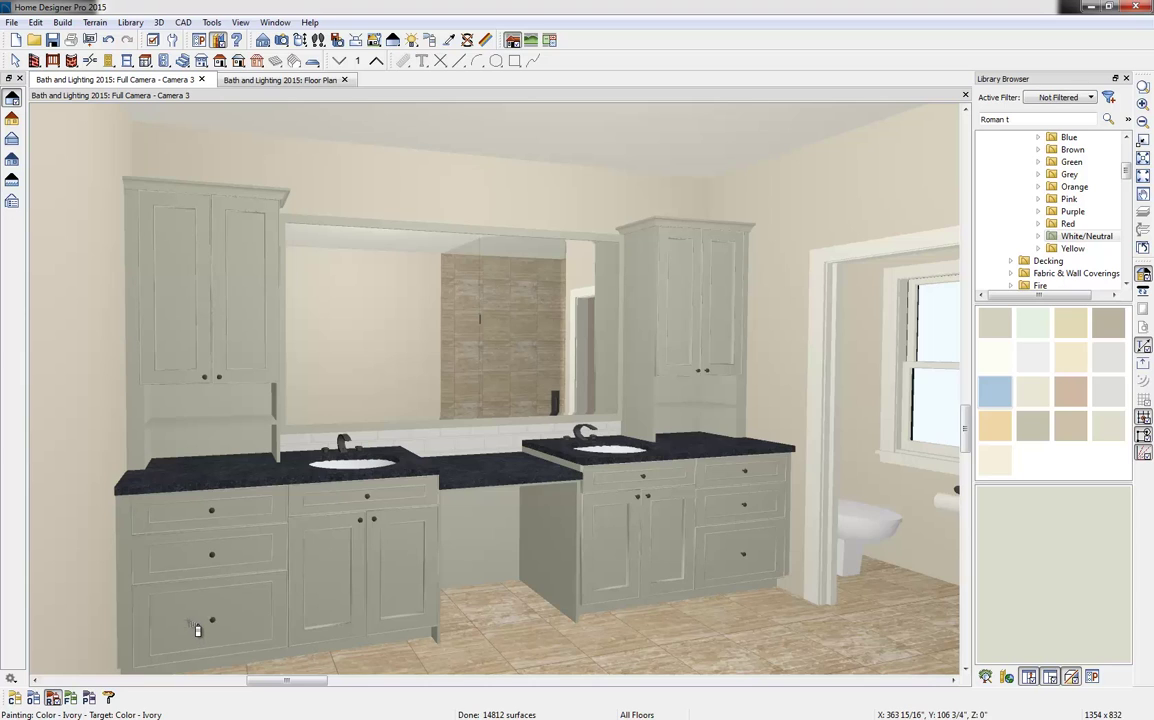
{"action": "left_click", "coordinate": [71, 700]}
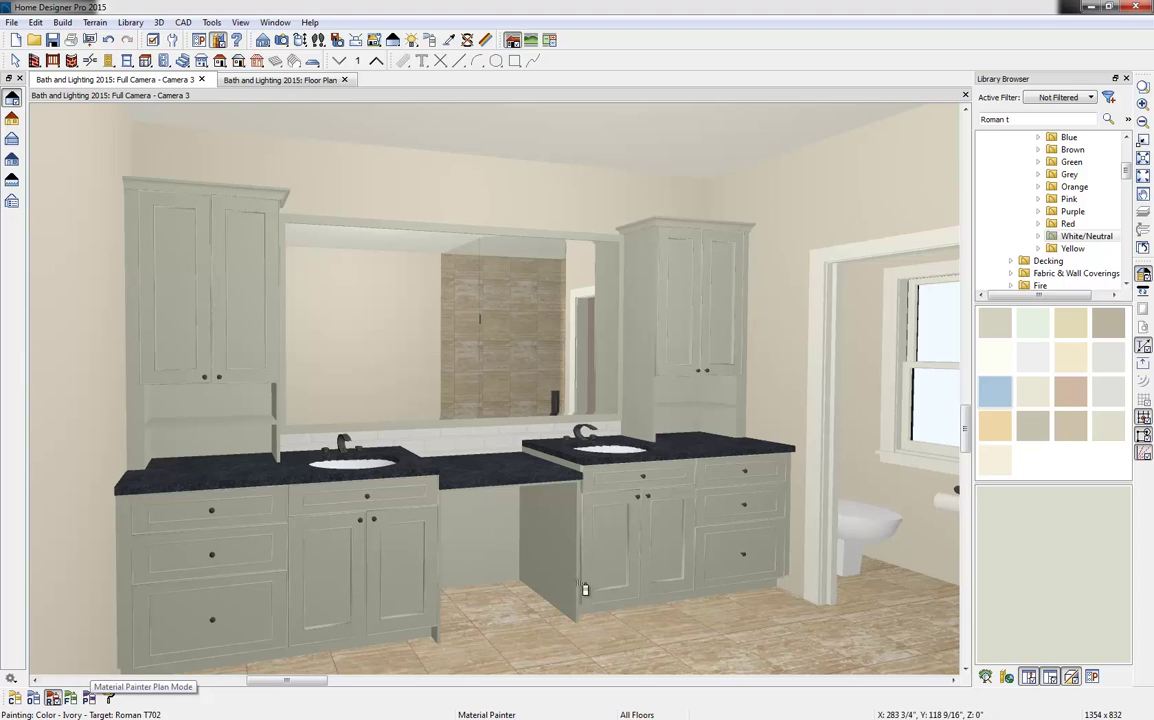
Adjust the Ivory cabinetry material's definition to a lighter colour with red 234, green 235 and blue 226.
{"action": "left_click", "coordinate": [486, 40]}
{"action": "left_click", "coordinate": [684, 325]}
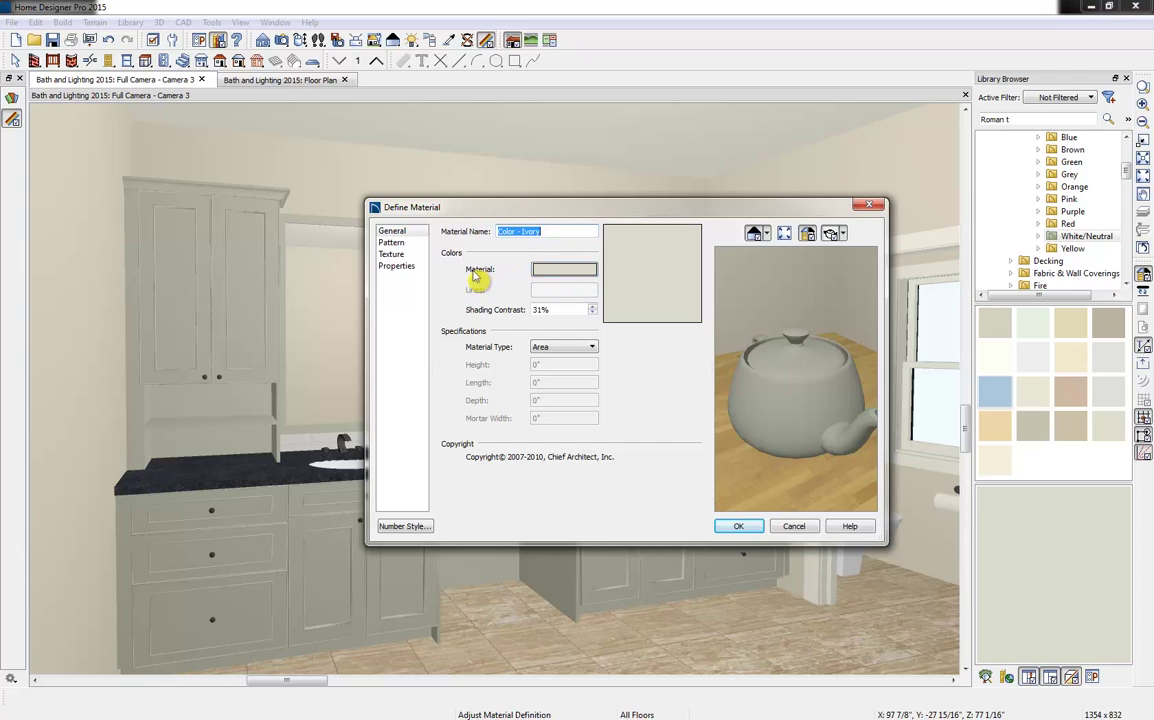
{"action": "left_click", "coordinate": [550, 269]}
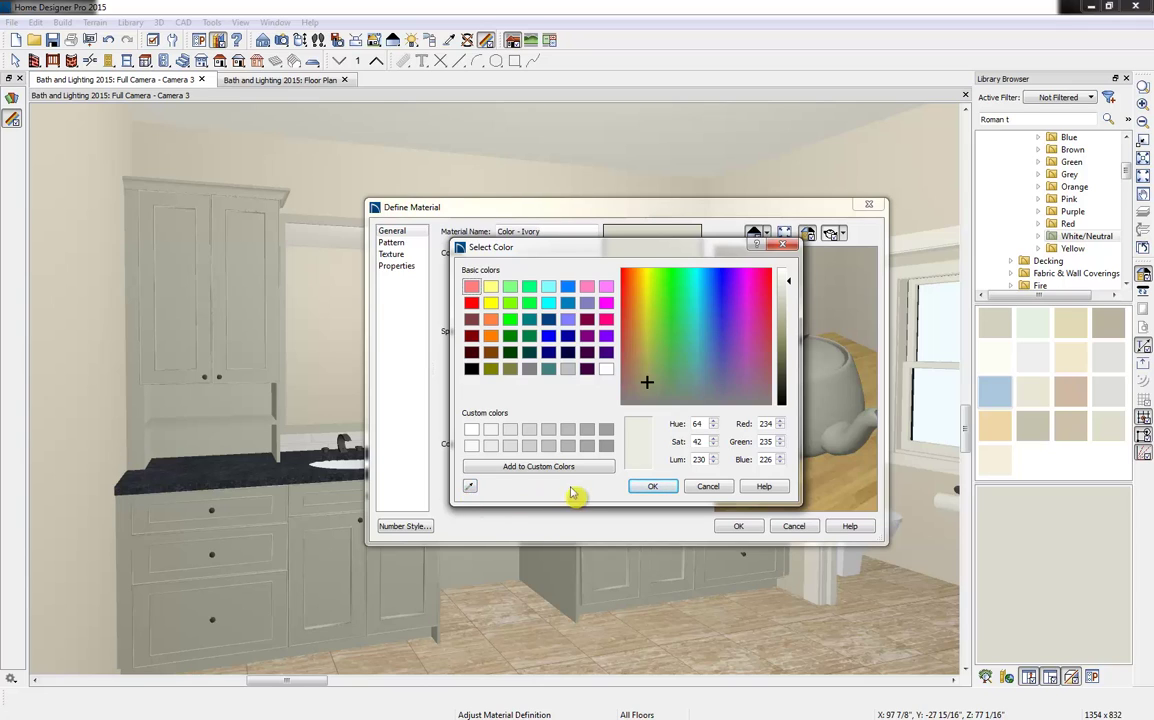
{"action": "left_click", "coordinate": [653, 487]}
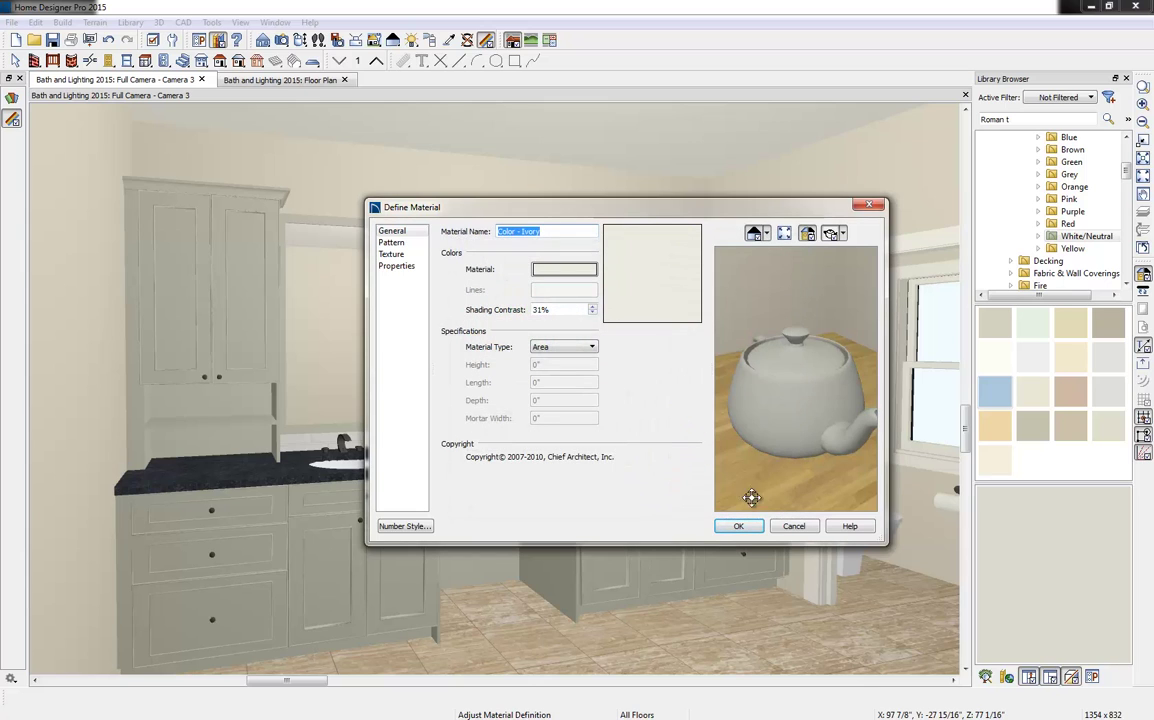
{"action": "left_click", "coordinate": [742, 527]}
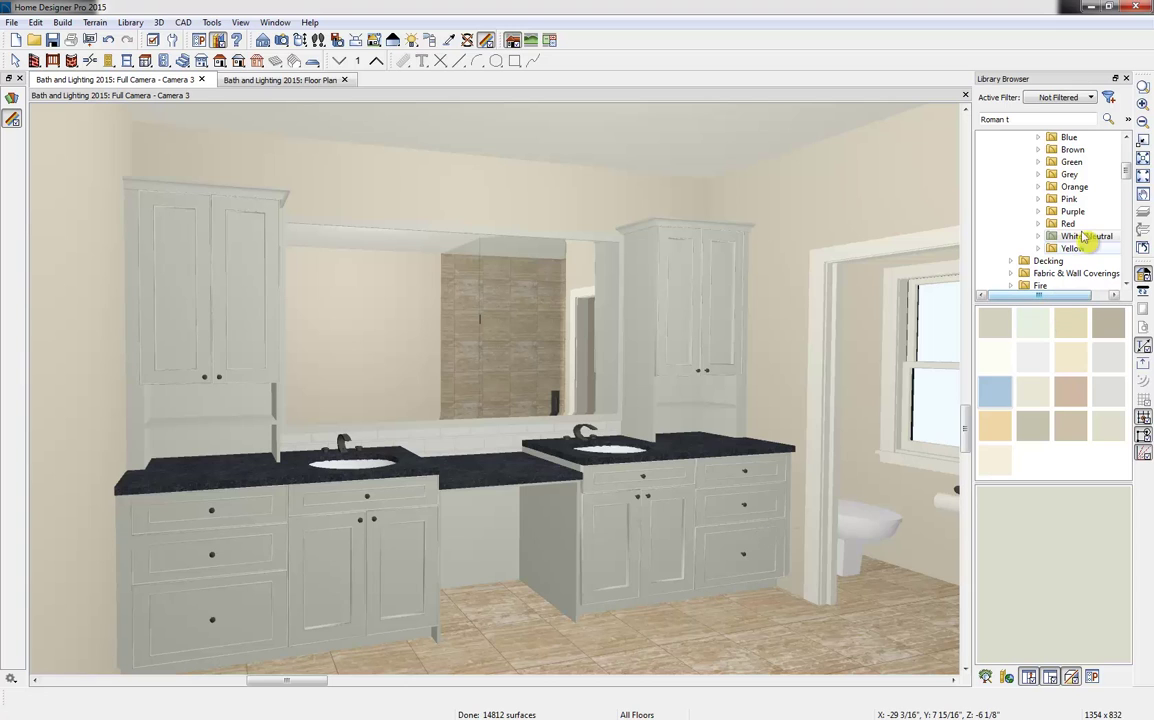
Place the Hollow Stool from the User Catalog's Bath folder at the vanity's knee space and move it closer to the counter.
{"action": "left_click_drag", "start_coordinate": [1126, 170], "coordinate": [1126, 145]}
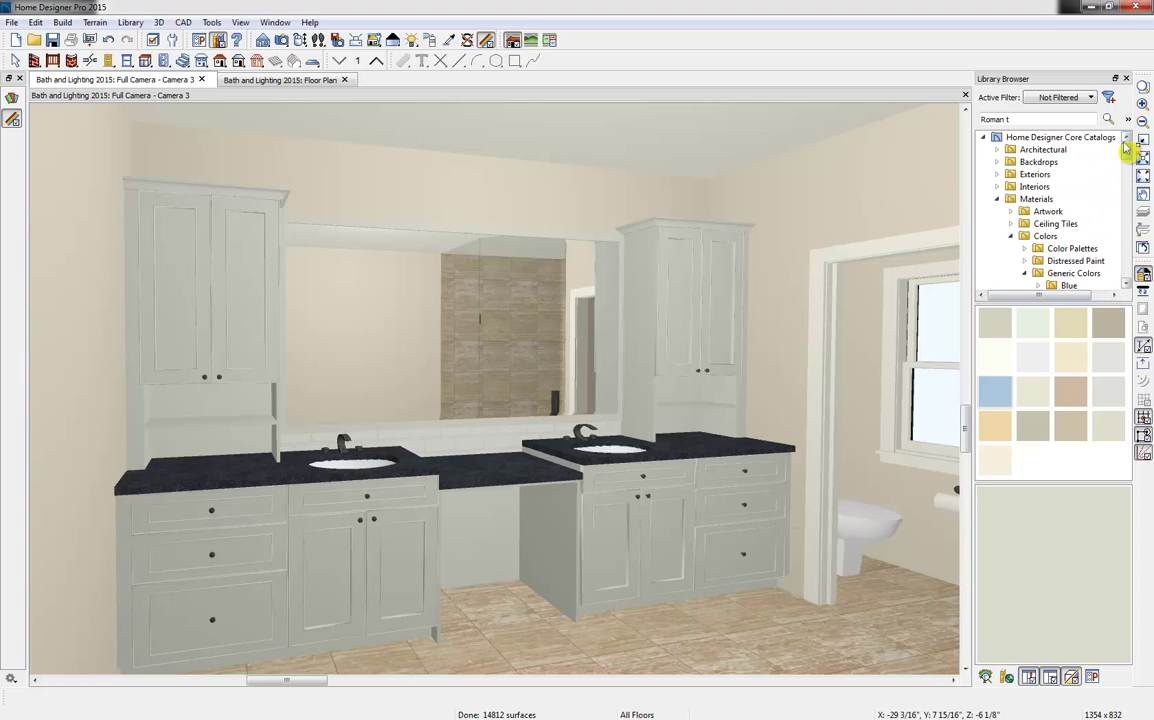
{"action": "left_click", "coordinate": [1010, 236]}
{"action": "left_click", "coordinate": [997, 199]}
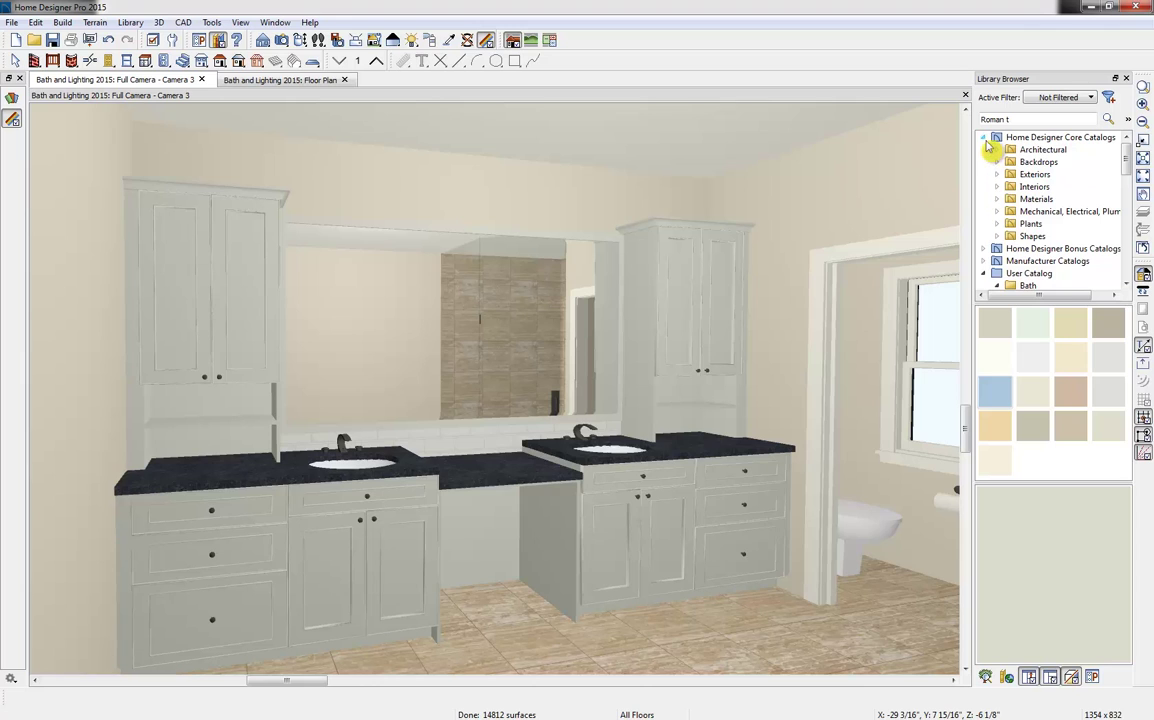
{"action": "left_click", "coordinate": [984, 137]}
{"action": "left_click", "coordinate": [1028, 187]}
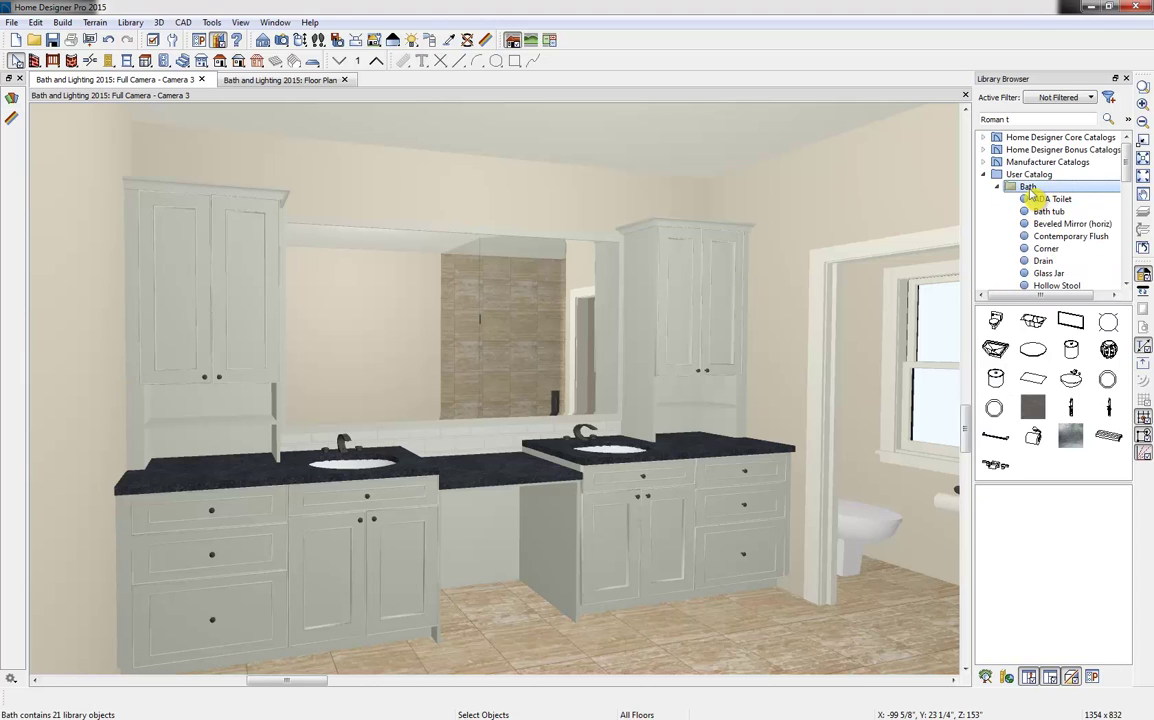
{"action": "left_click", "coordinate": [1108, 349]}
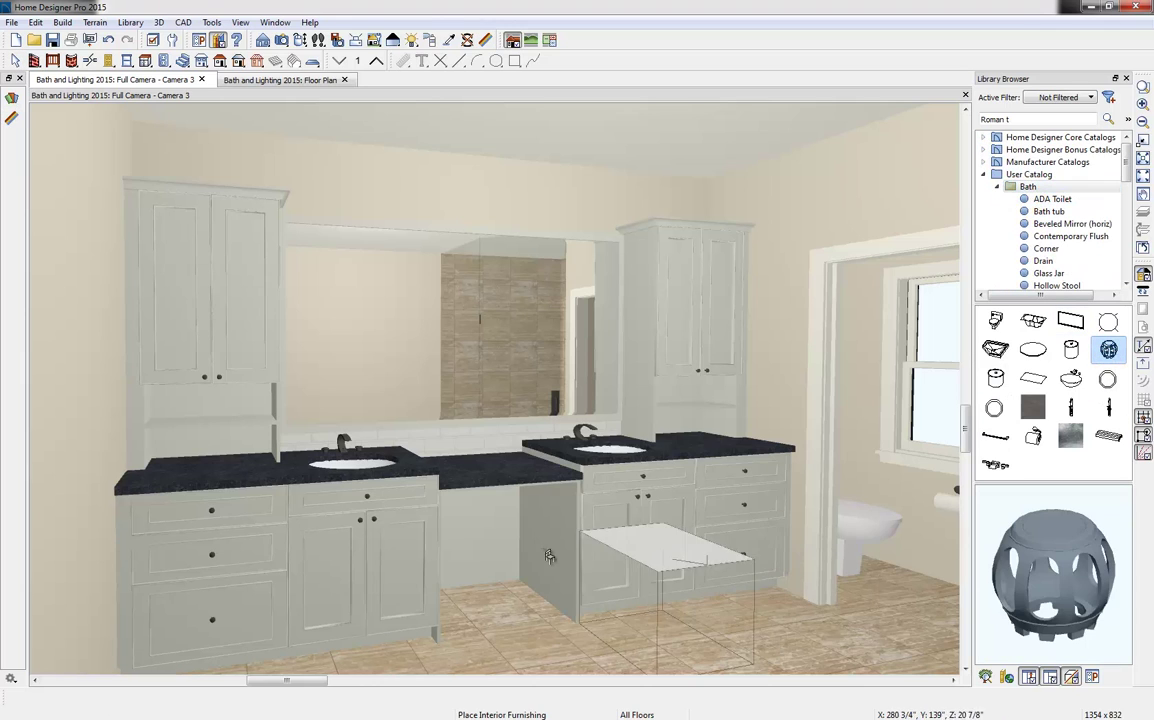
{"action": "left_click", "coordinate": [501, 642]}
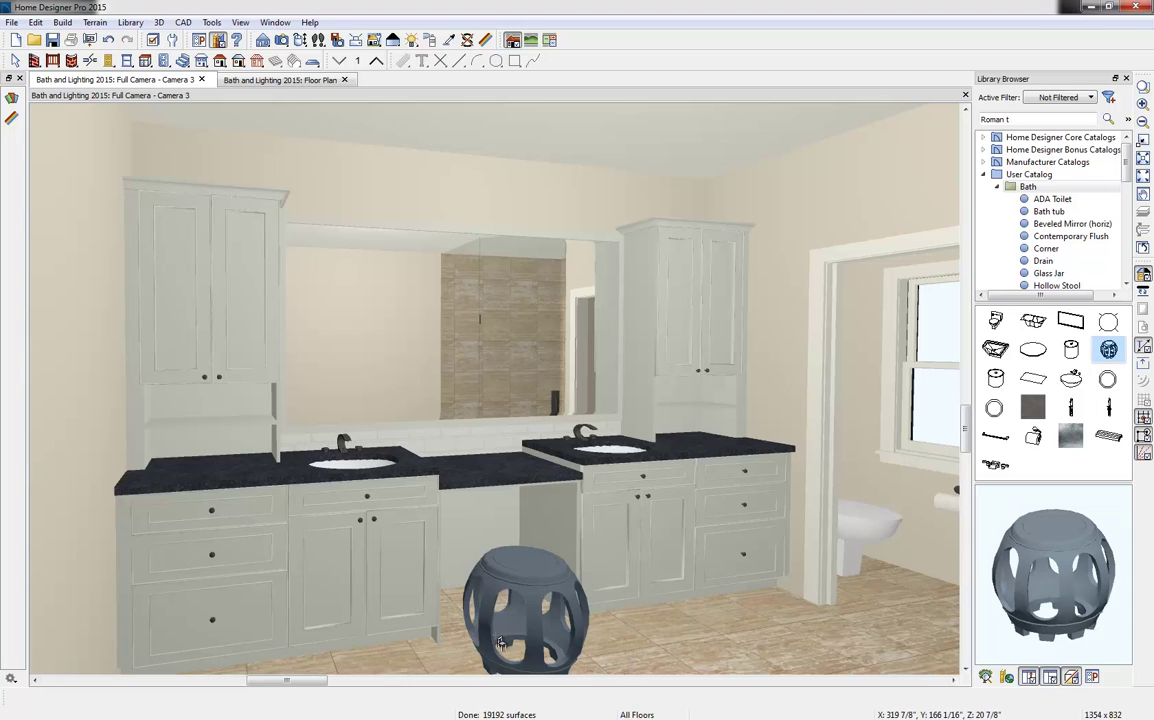
{"action": "left_click_drag", "start_coordinate": [525, 558], "coordinate": [510, 538]}
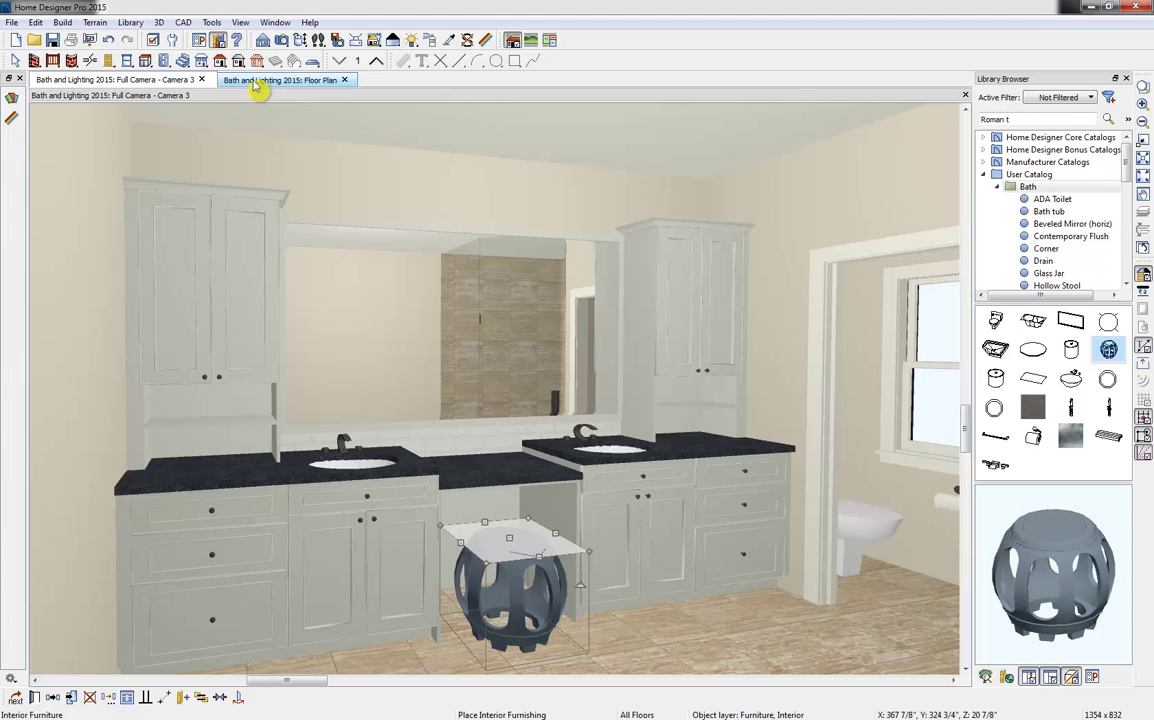
Show the floor plan side by side with the camera view and browse the core catalogs' architectural bathtub fixtures to Garden Tubs.
{"action": "left_click_drag", "start_coordinate": [254, 84], "coordinate": [116, 141]}
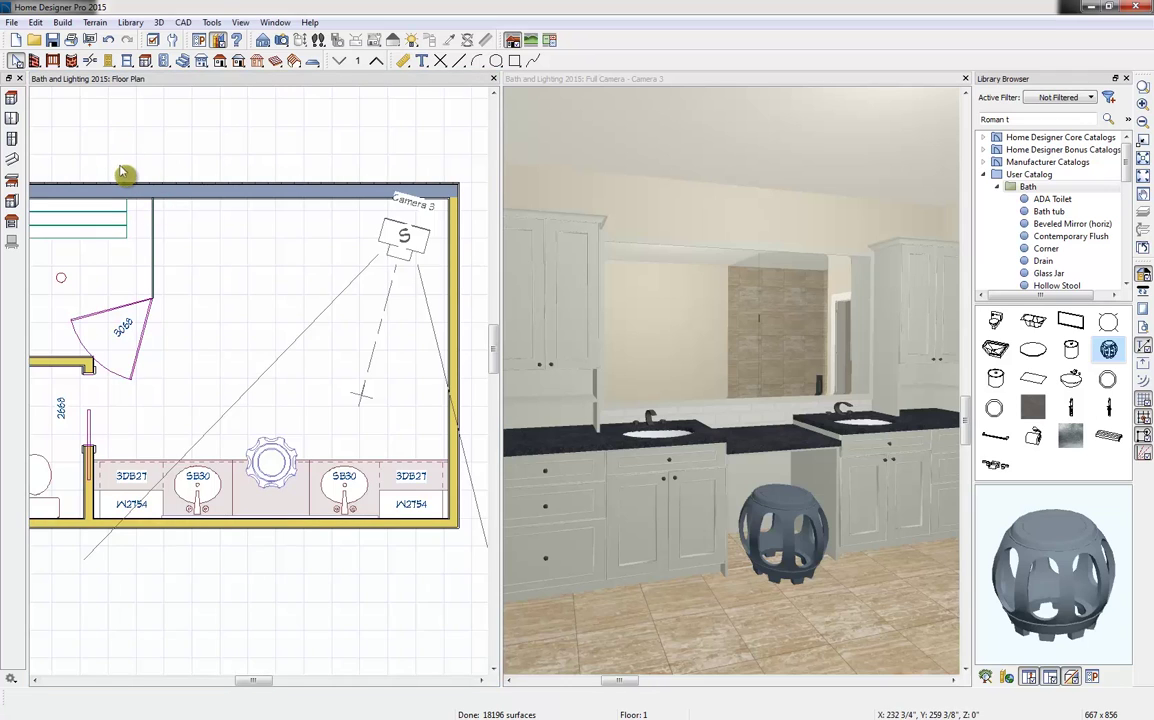
{"action": "left_click", "coordinate": [998, 188]}
{"action": "left_click", "coordinate": [985, 175]}
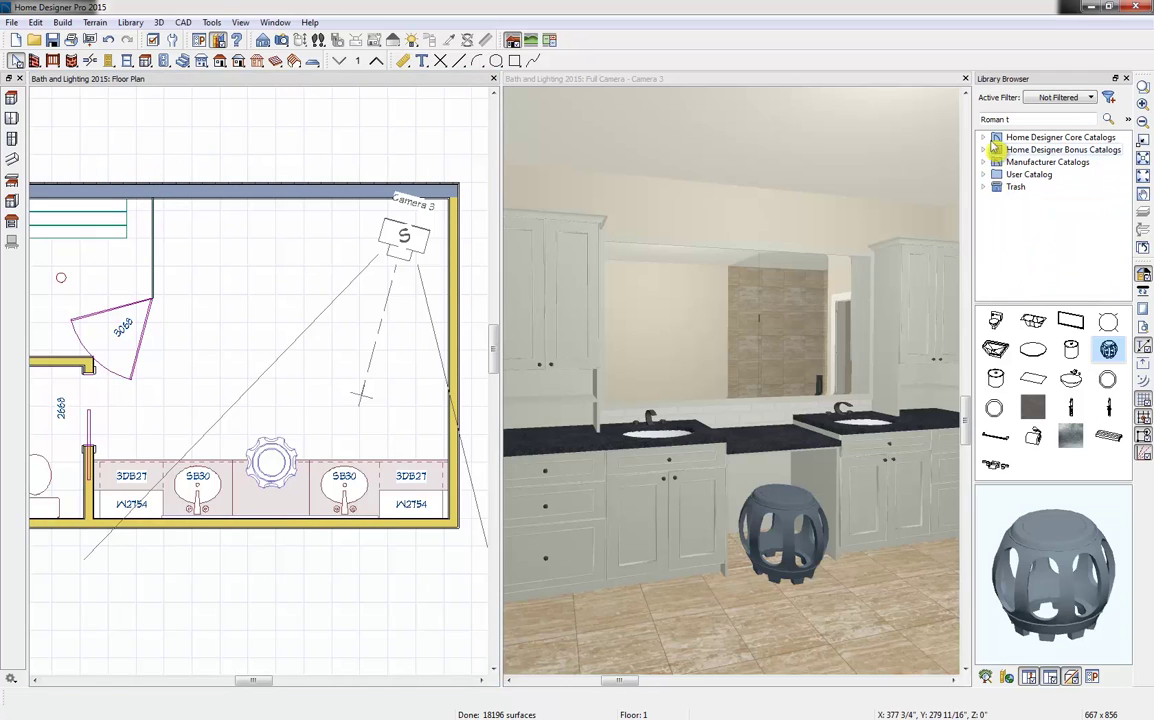
{"action": "double_click", "coordinate": [1030, 140]}
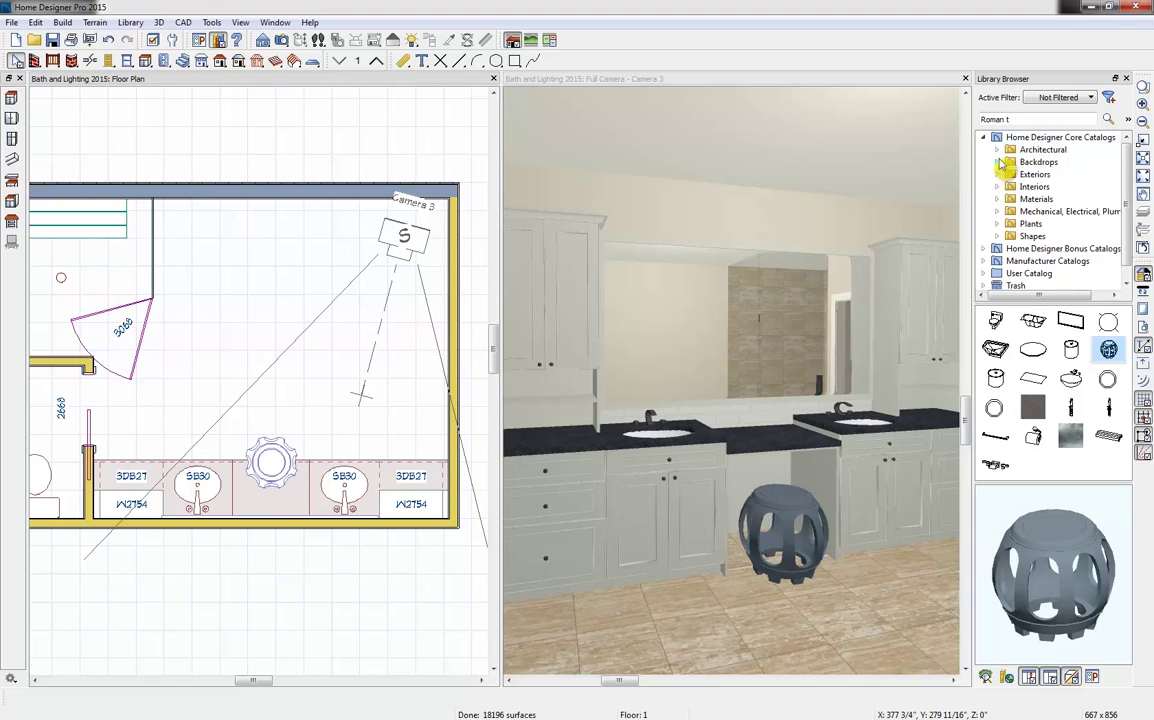
{"action": "left_click", "coordinate": [997, 150]}
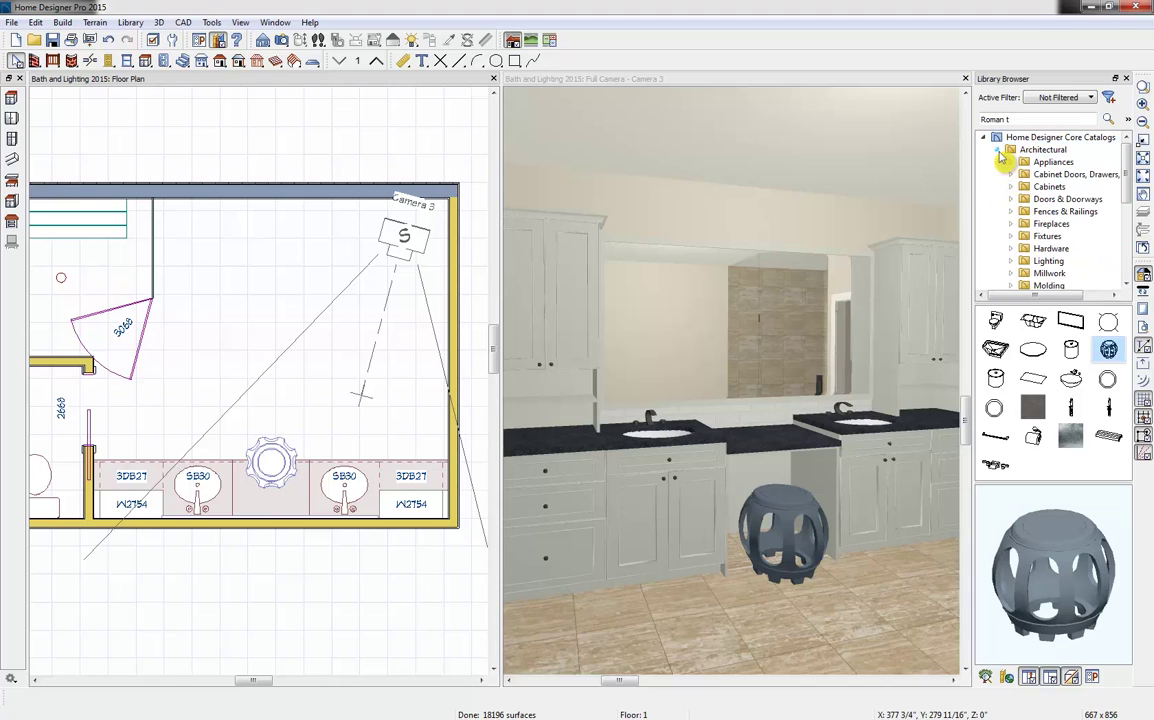
{"action": "left_click", "coordinate": [1011, 236]}
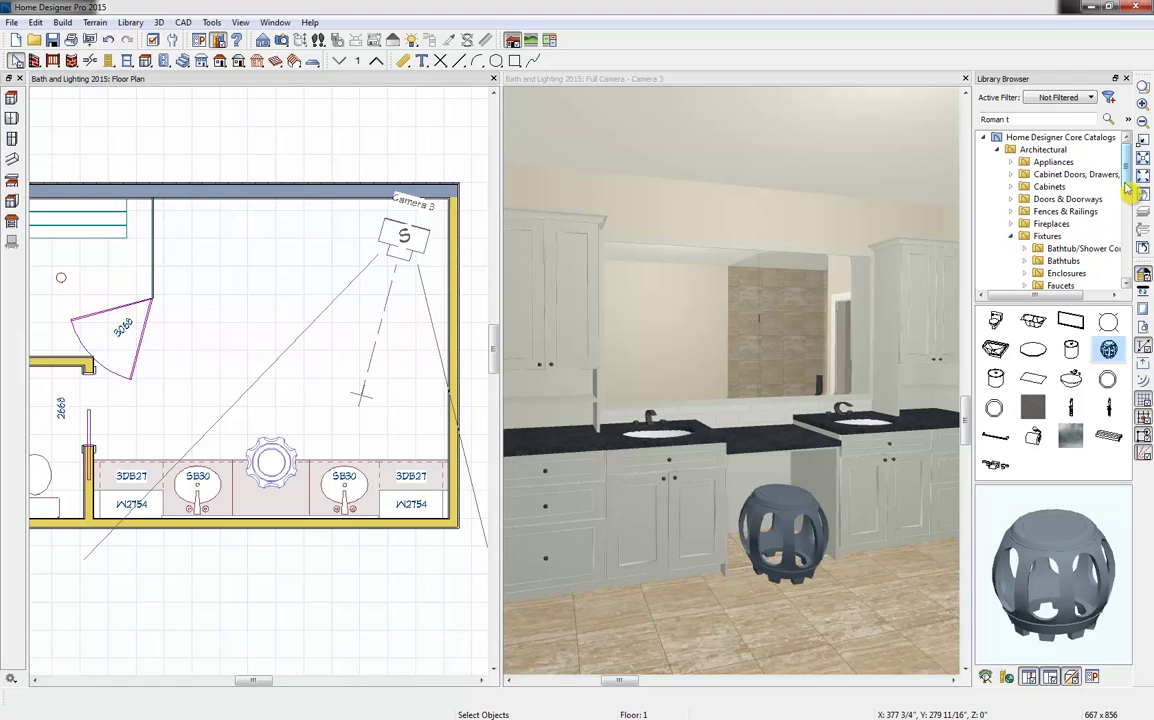
{"action": "scroll", "coordinate": [1127, 203], "scroll_direction": "down", "scroll_amount": 1}
{"action": "scroll", "coordinate": [1127, 203], "scroll_direction": "down", "scroll_amount": 1}
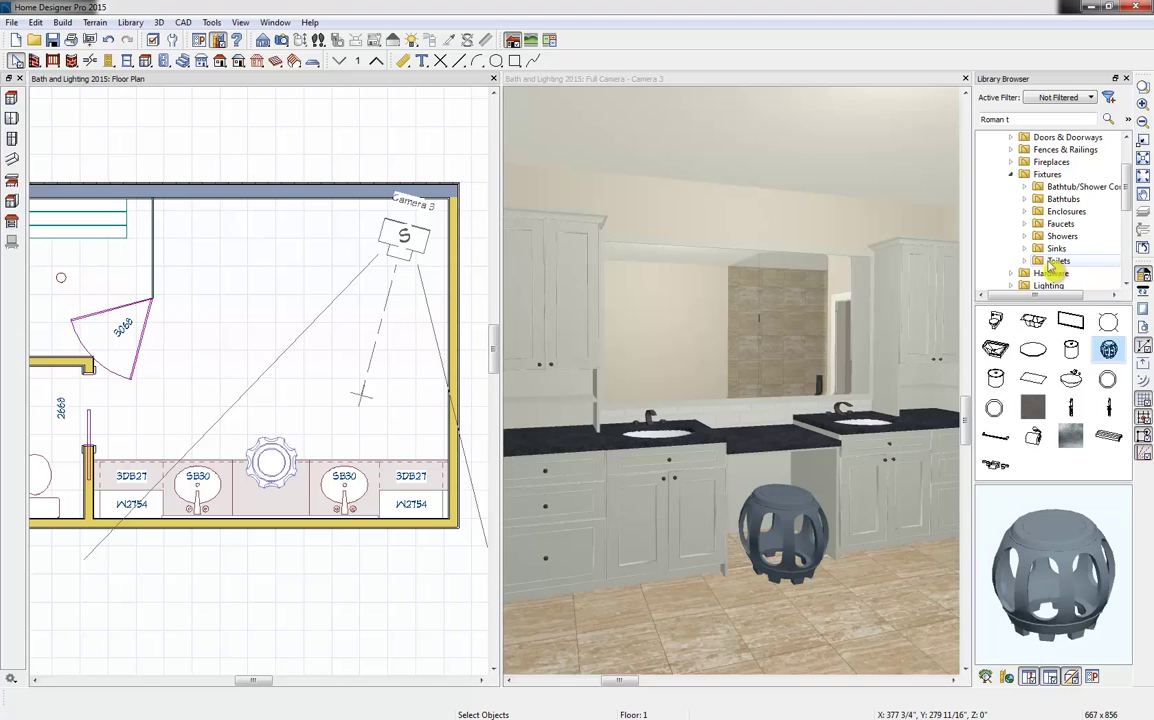
{"action": "left_click", "coordinate": [1024, 200]}
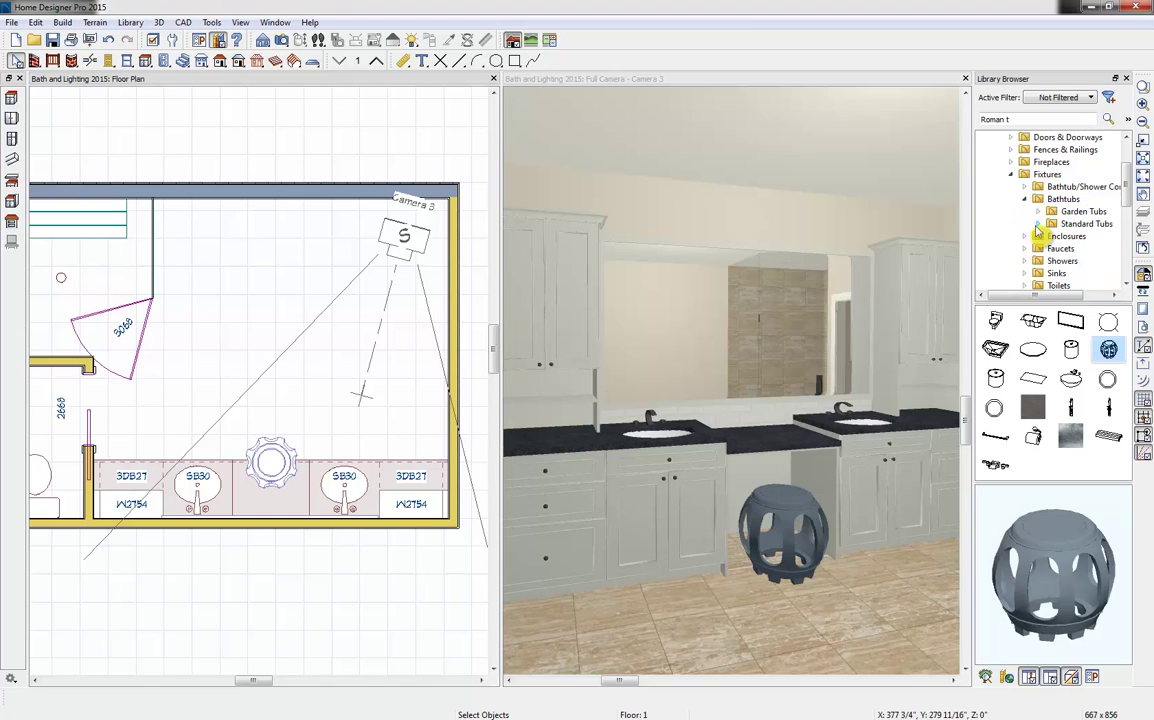
{"action": "left_click", "coordinate": [1062, 199]}
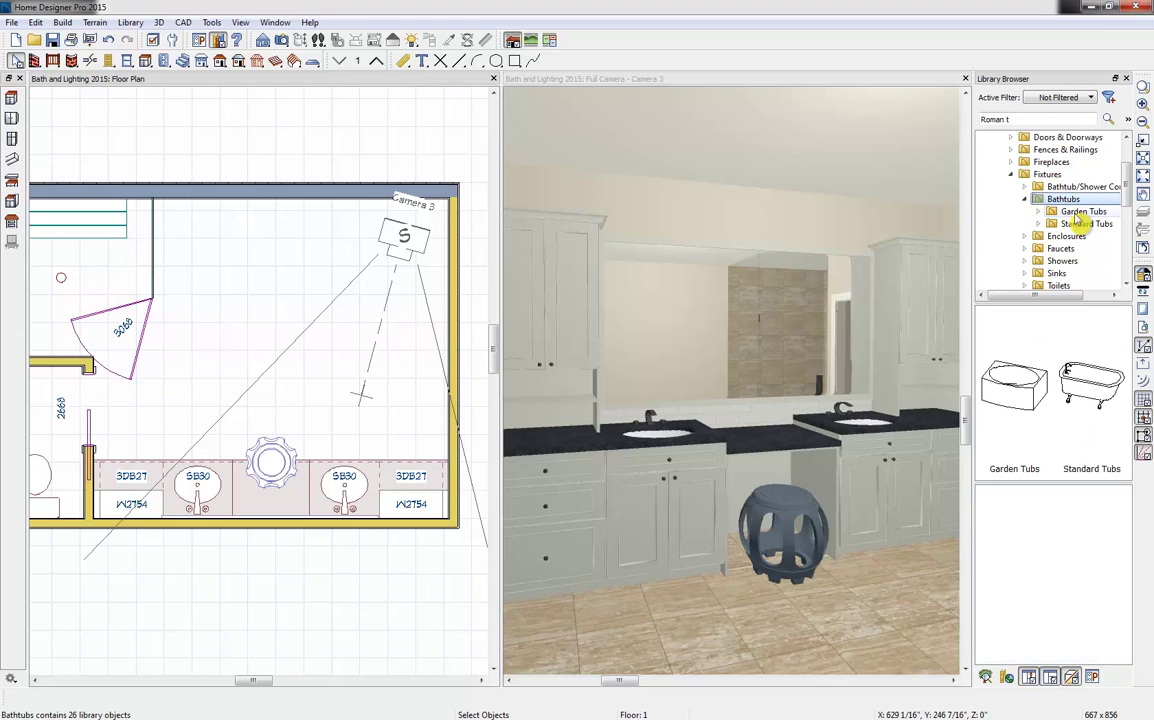
{"action": "left_click", "coordinate": [1078, 212]}
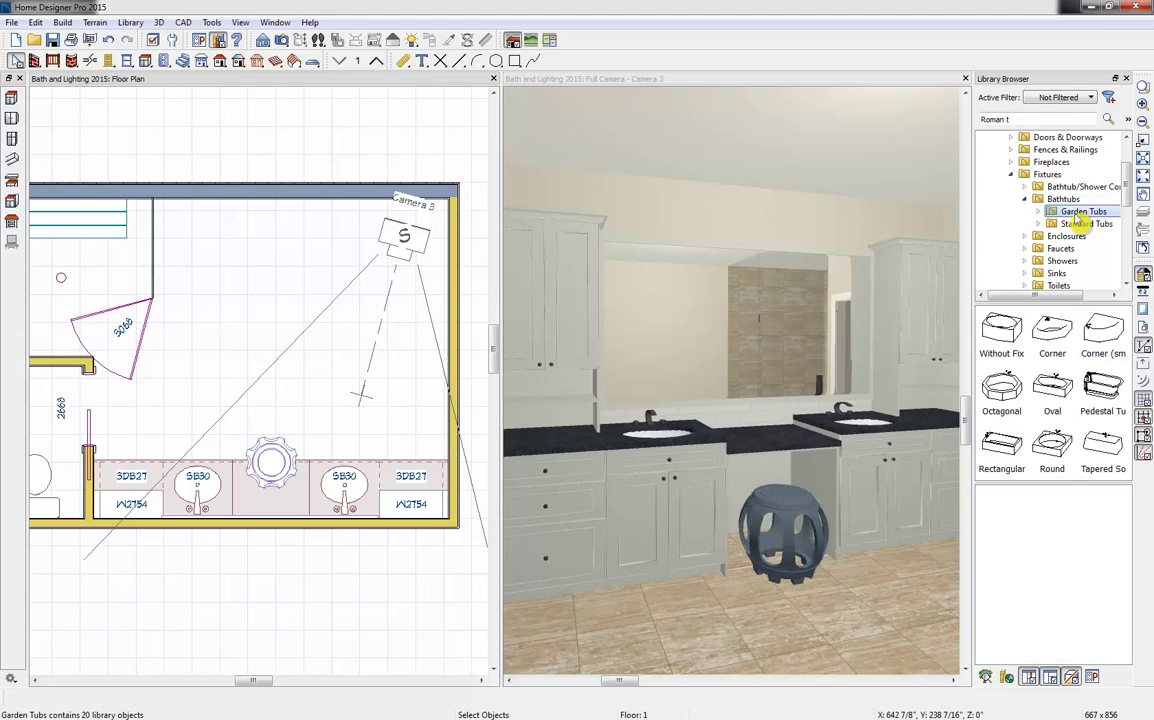
Place the pedestal tub along the exterior wall opposite the vanity, and move Camera 3 beside the vanity to face it.
{"action": "left_click", "coordinate": [1103, 392]}
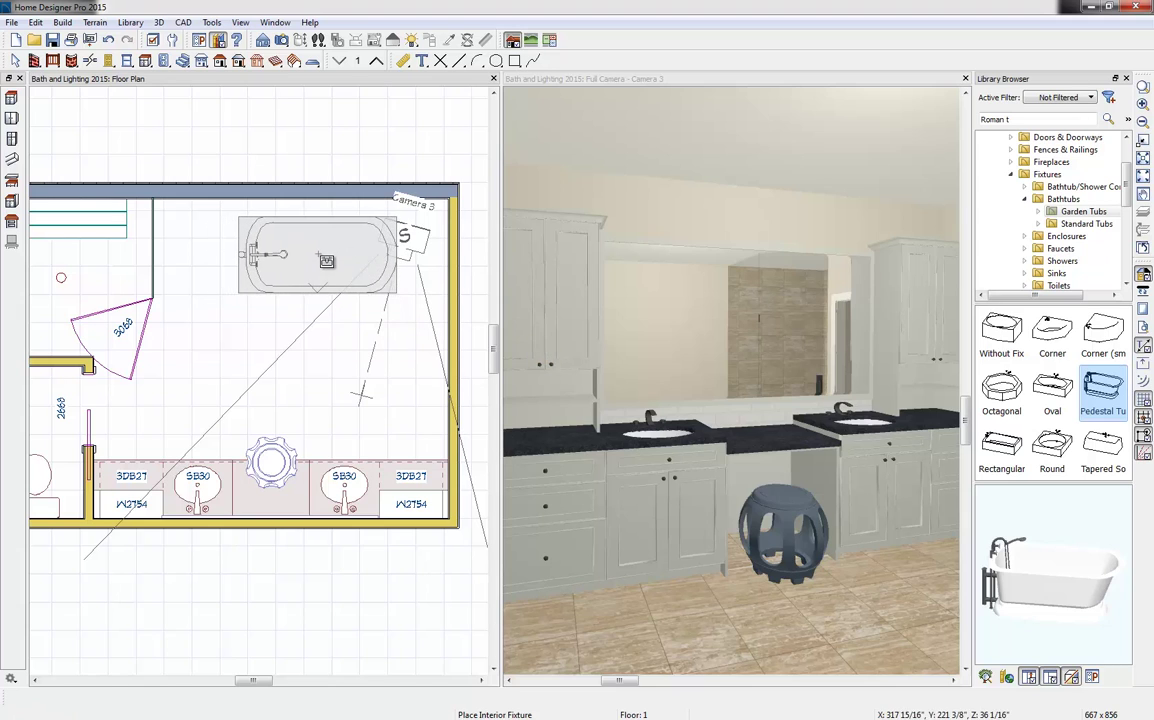
{"action": "left_click", "coordinate": [314, 265]}
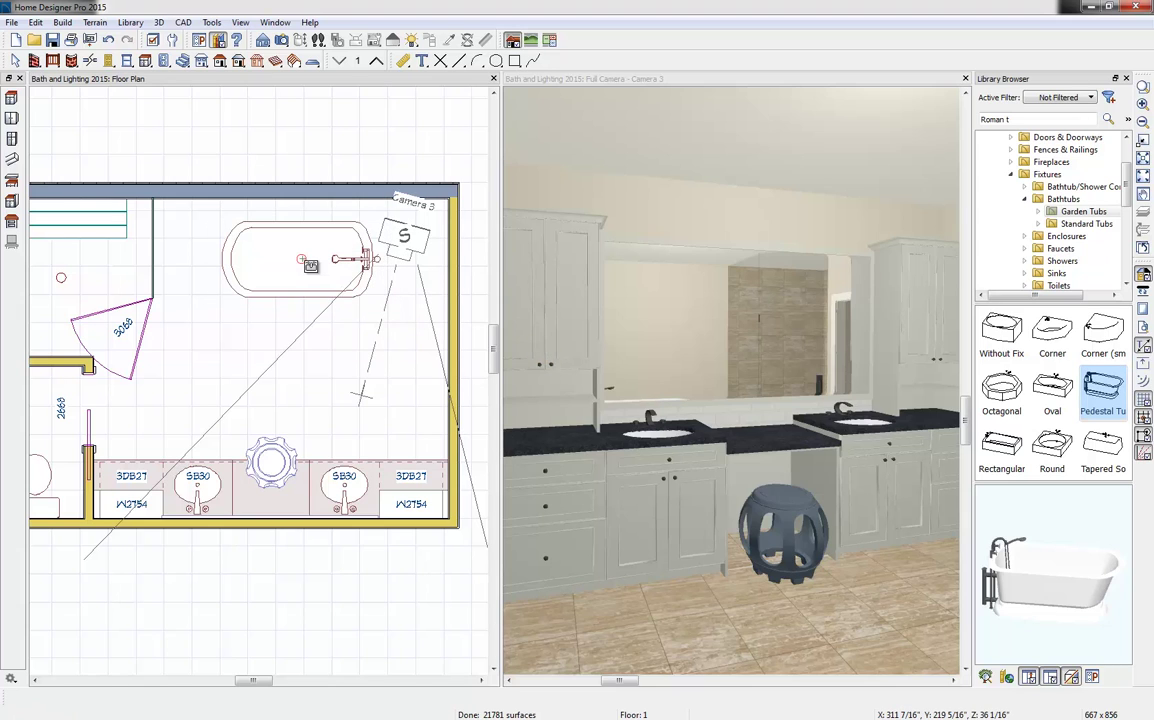
{"action": "left_click", "coordinate": [312, 266]}
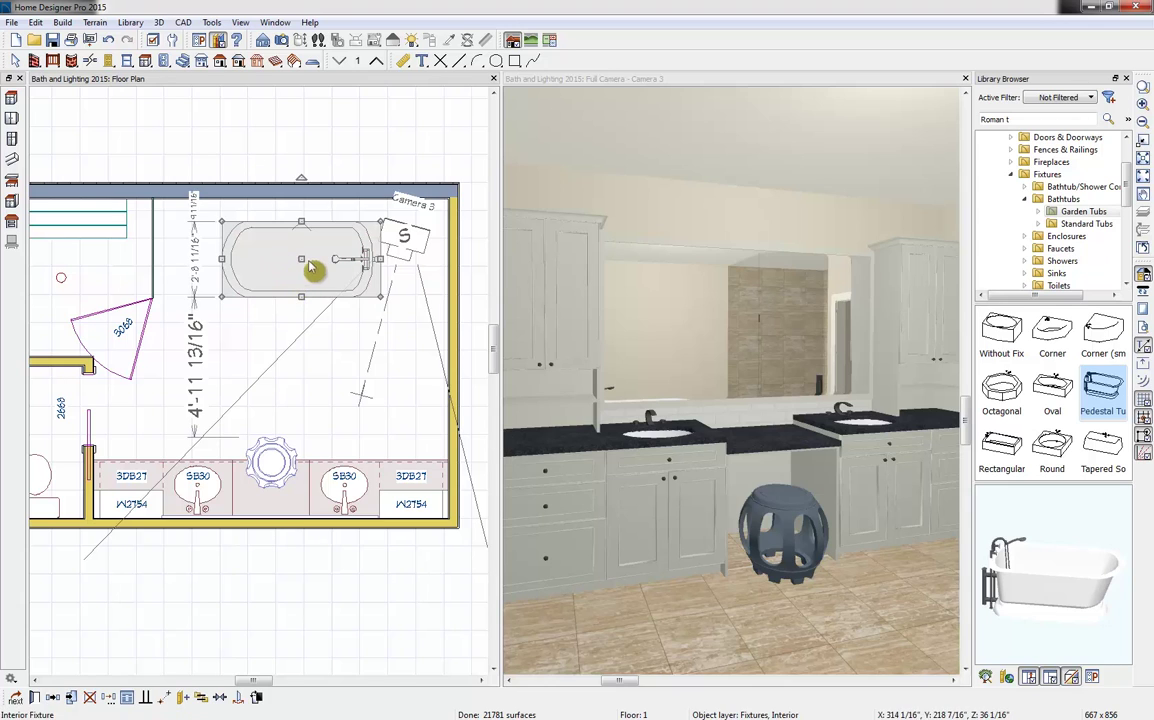
{"action": "mouse_move", "coordinate": [312, 266]}
{"action": "left_mouse_down"}
{"action": "mouse_move", "coordinate": [322, 260]}
{"action": "mouse_move", "coordinate": [311, 258]}
{"action": "left_mouse_up"}
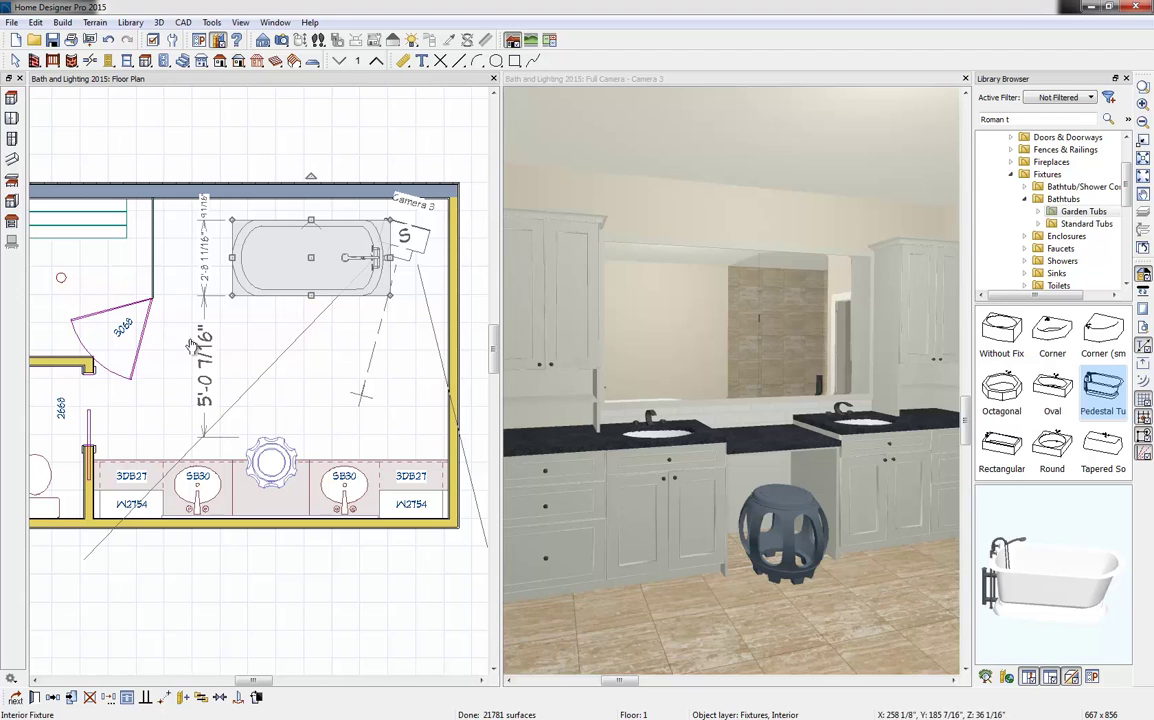
{"action": "left_click", "coordinate": [380, 232]}
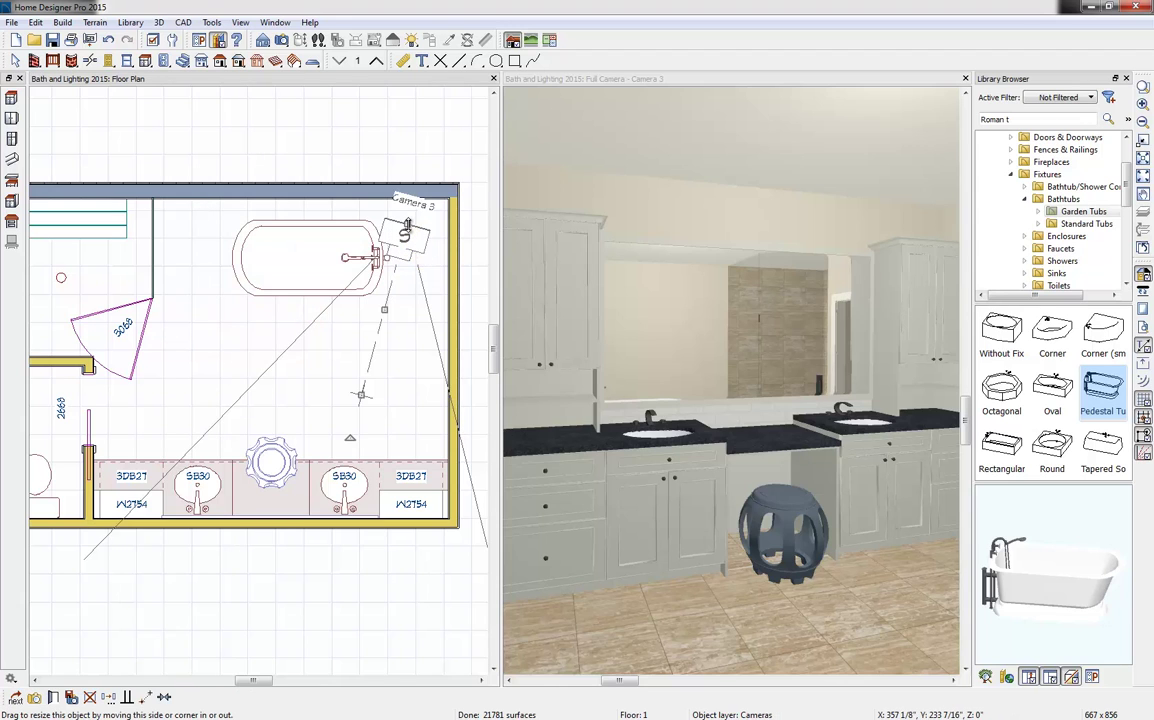
{"action": "left_click_drag", "start_coordinate": [407, 225], "coordinate": [399, 442]}
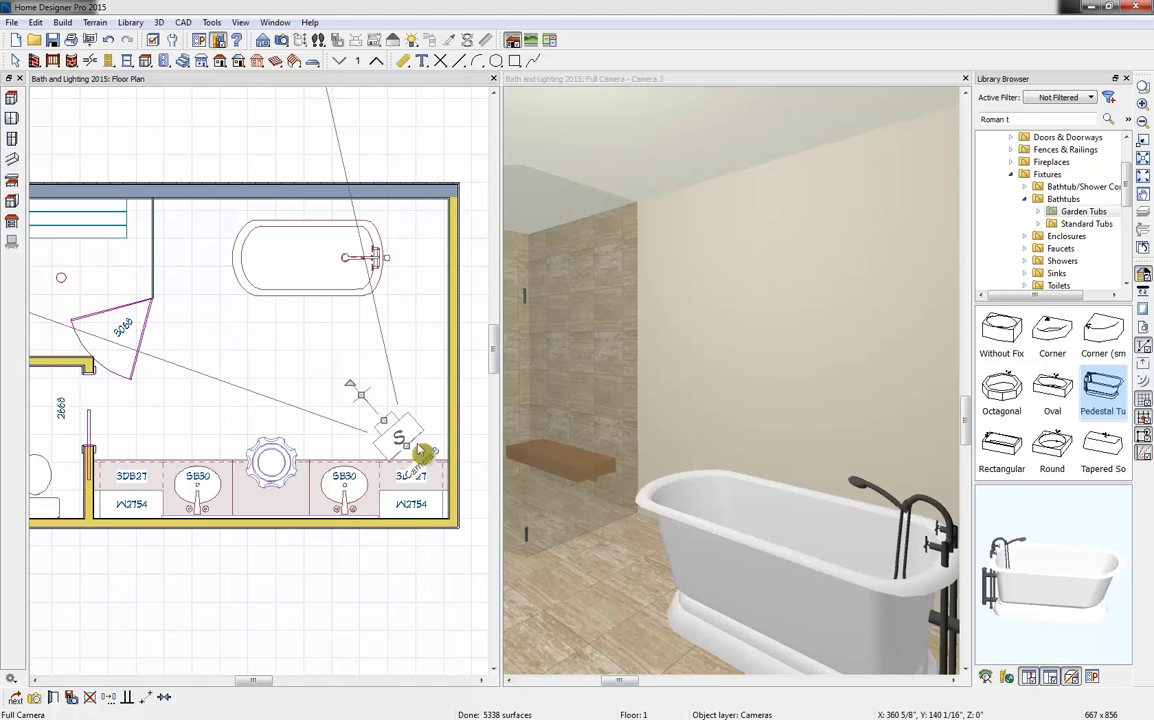
Add a double-hung window in the exterior wall behind the tub, widen it to 4', and centre it on the tub.
{"action": "left_click", "coordinate": [127, 61]}
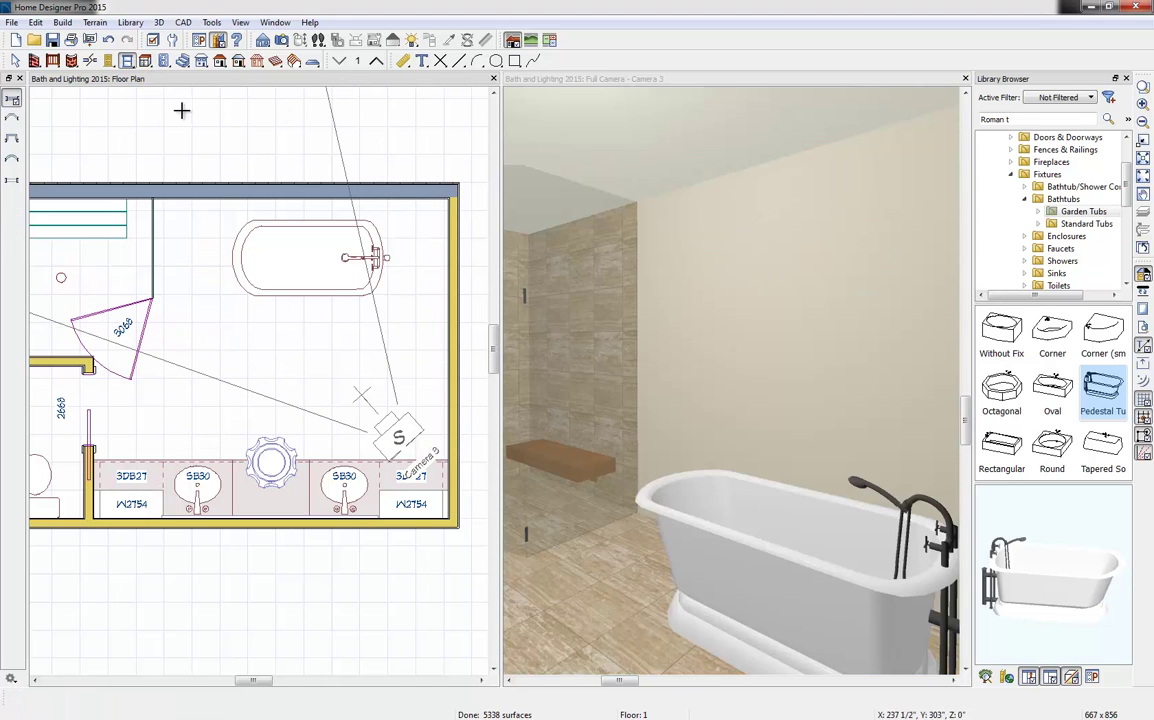
{"action": "left_click", "coordinate": [306, 202]}
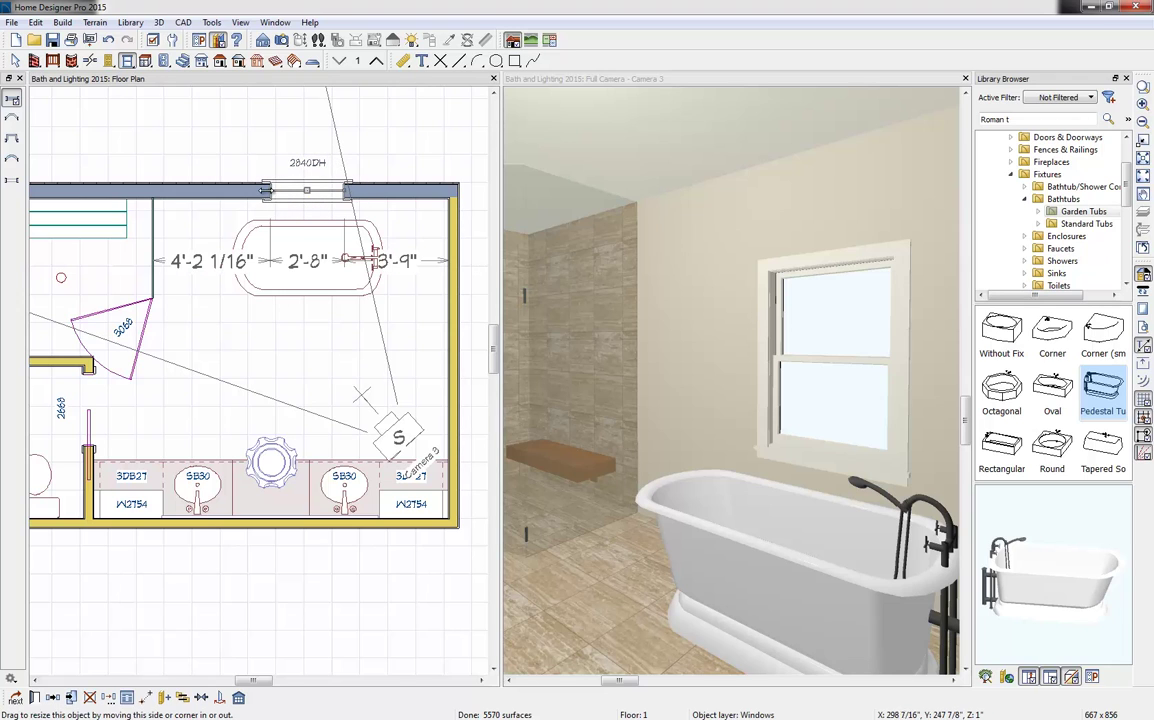
{"action": "left_click_drag", "start_coordinate": [267, 190], "coordinate": [231, 194]}
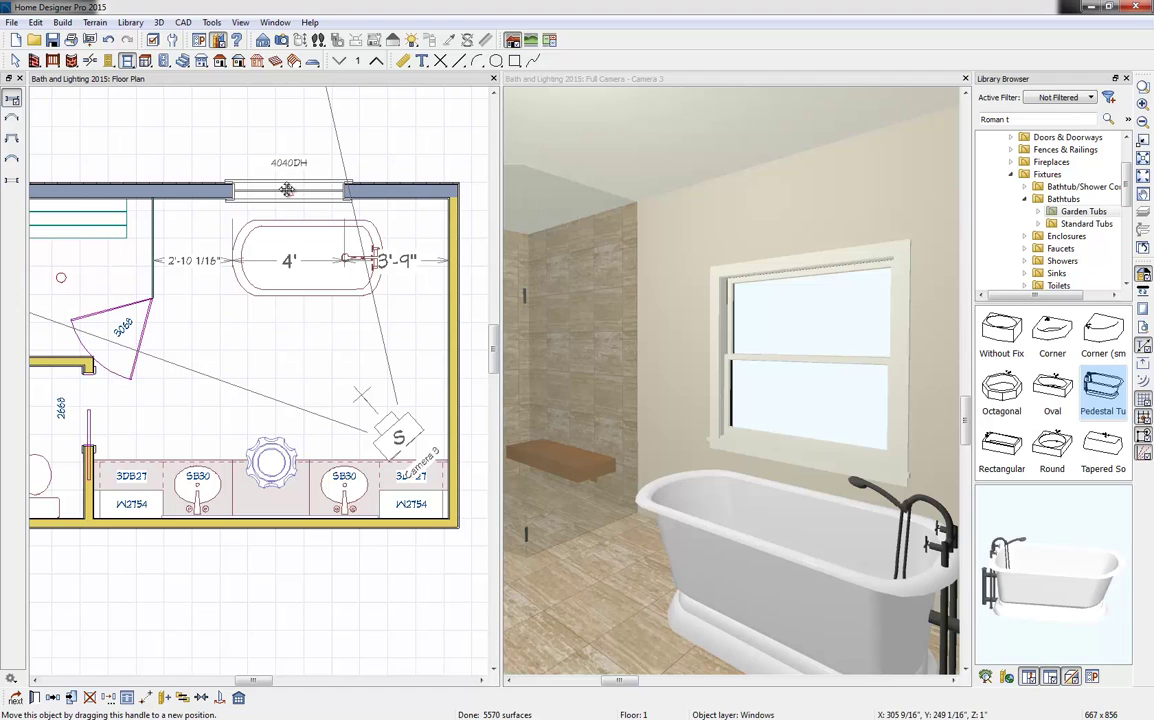
{"action": "left_click_drag", "start_coordinate": [289, 189], "coordinate": [305, 189]}
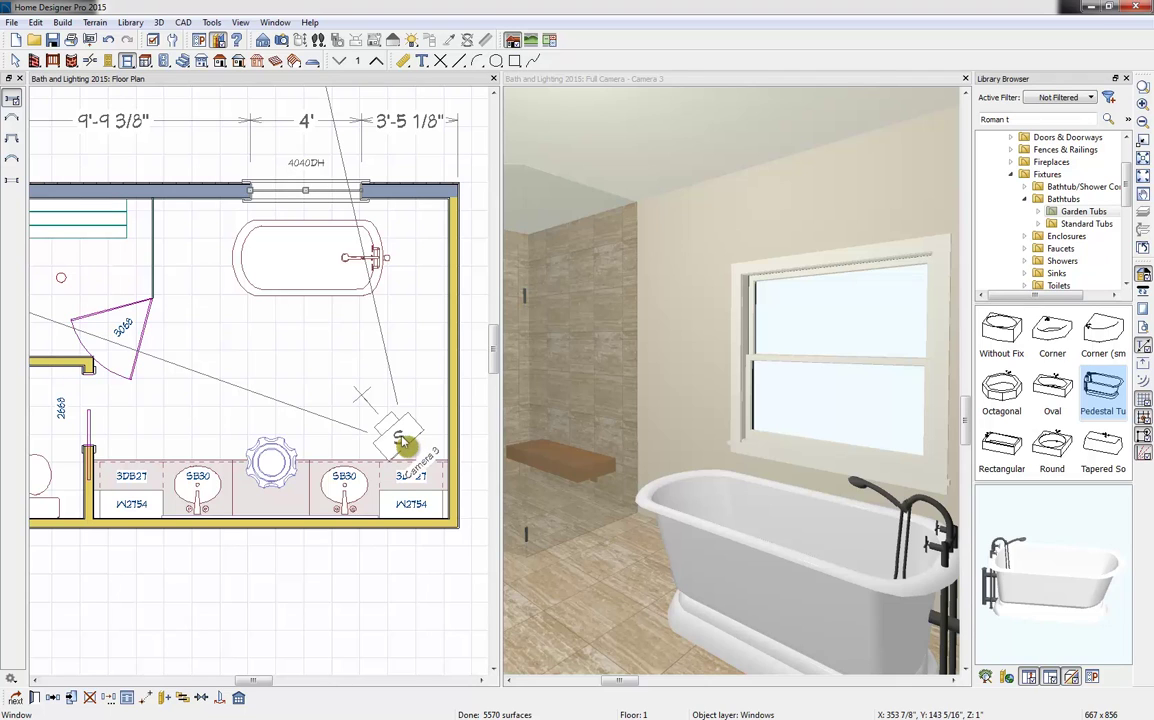
Close the Library Browser, reposition Camera 3 at the tub's faucet end facing the vanity and toilet room, and enlarge the camera view.
{"action": "left_click", "coordinate": [1127, 79]}
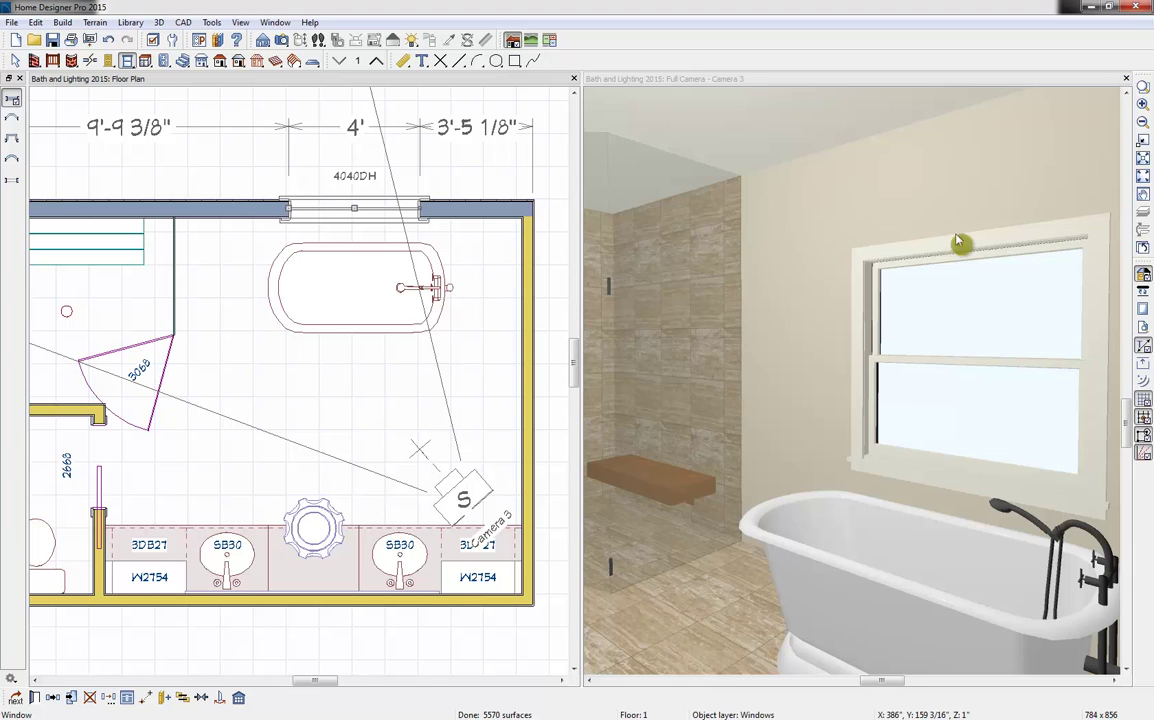
{"action": "left_click", "coordinate": [470, 505]}
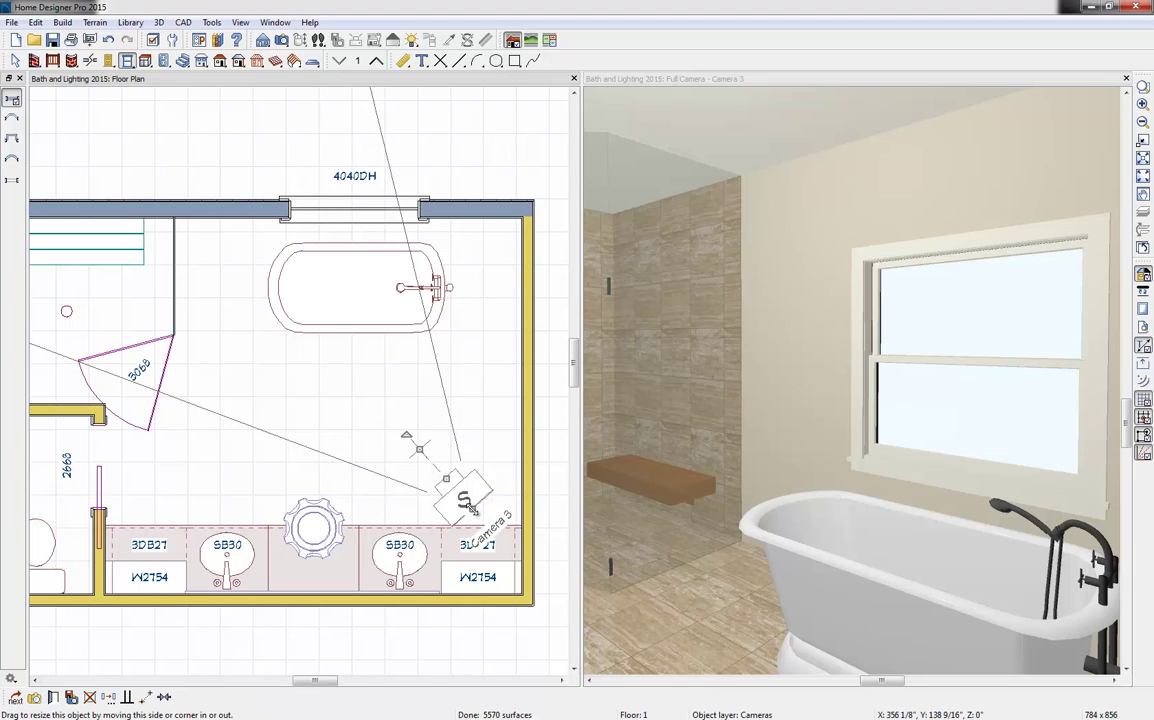
{"action": "left_click_drag", "start_coordinate": [470, 505], "coordinate": [521, 459]}
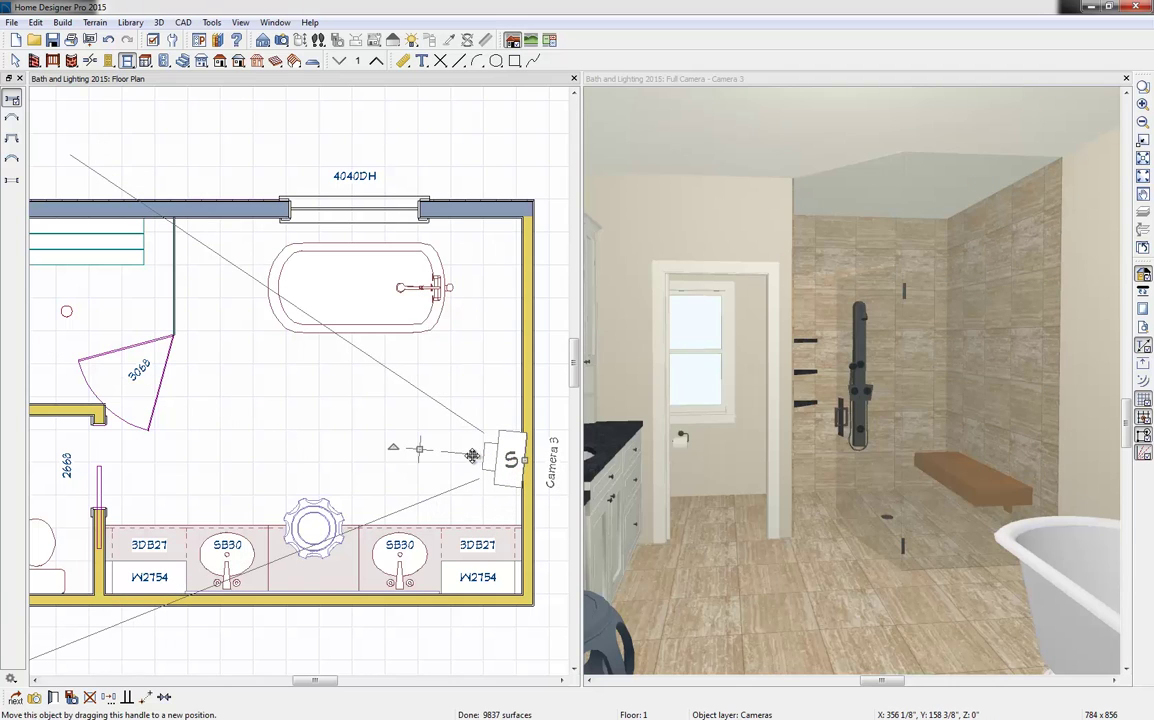
{"action": "left_click_drag", "start_coordinate": [472, 452], "coordinate": [515, 304]}
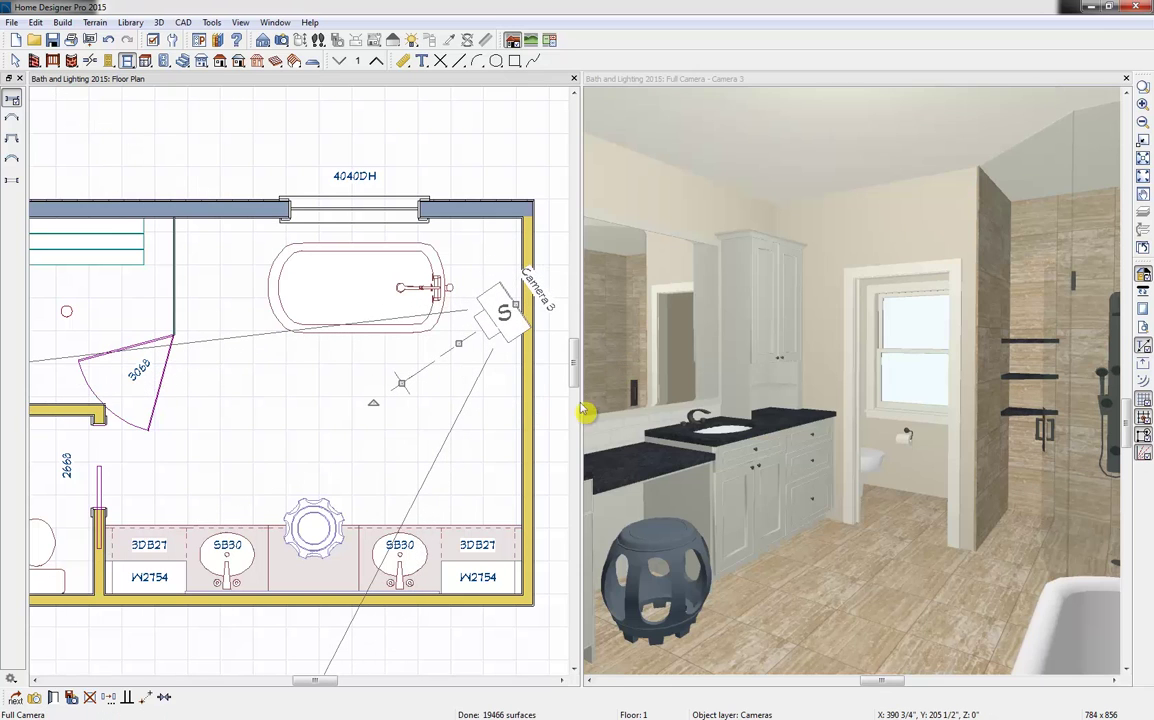
{"action": "left_click_drag", "start_coordinate": [577, 418], "coordinate": [446, 432]}
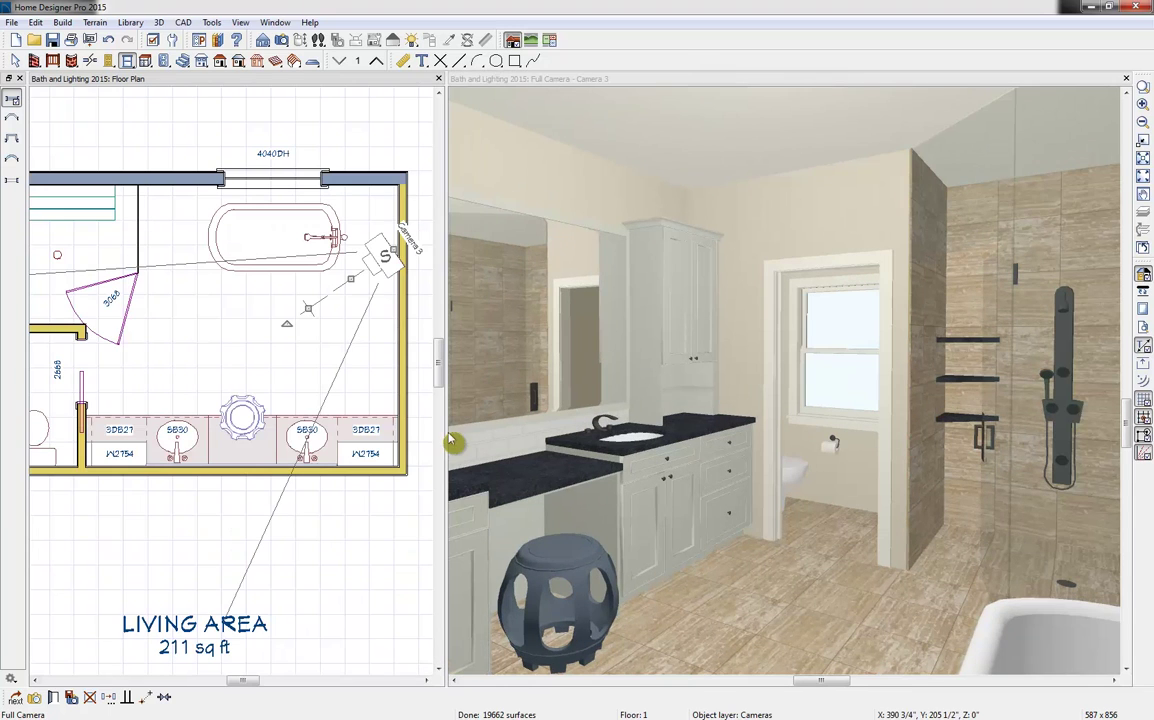
{"action": "left_click", "coordinate": [252, 390]}
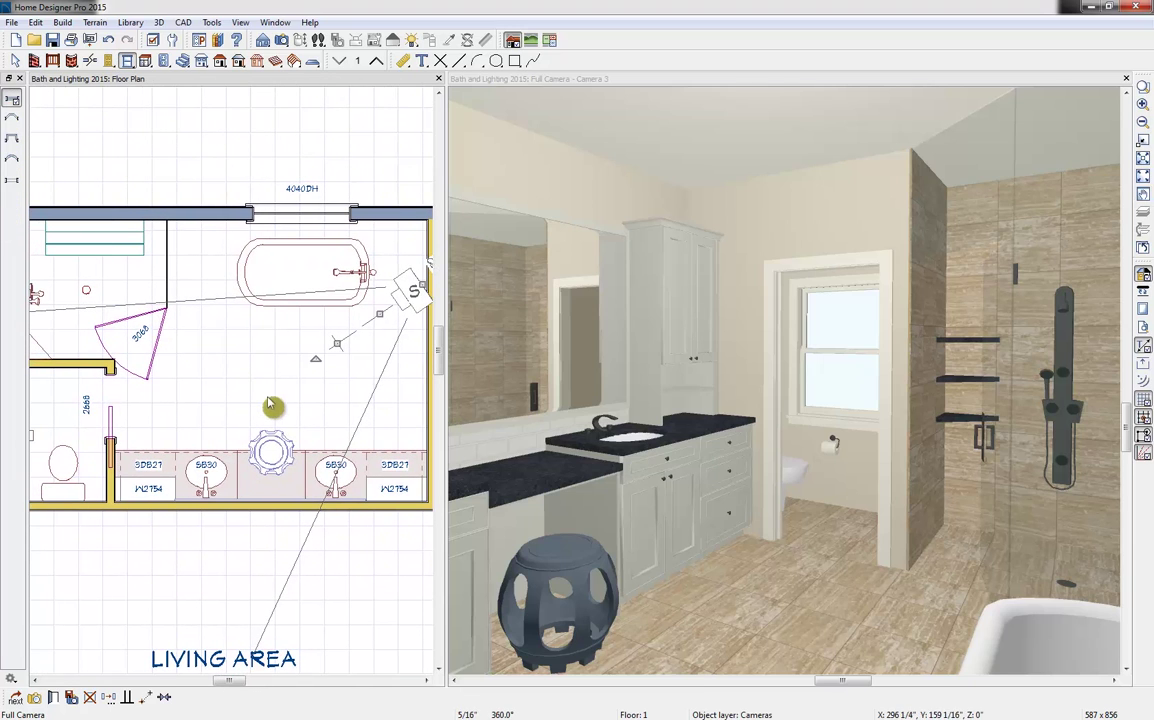
Look over the electrical outlet, light and switch tools and the list of default settings categories.
{"action": "left_click", "coordinate": [166, 62]}
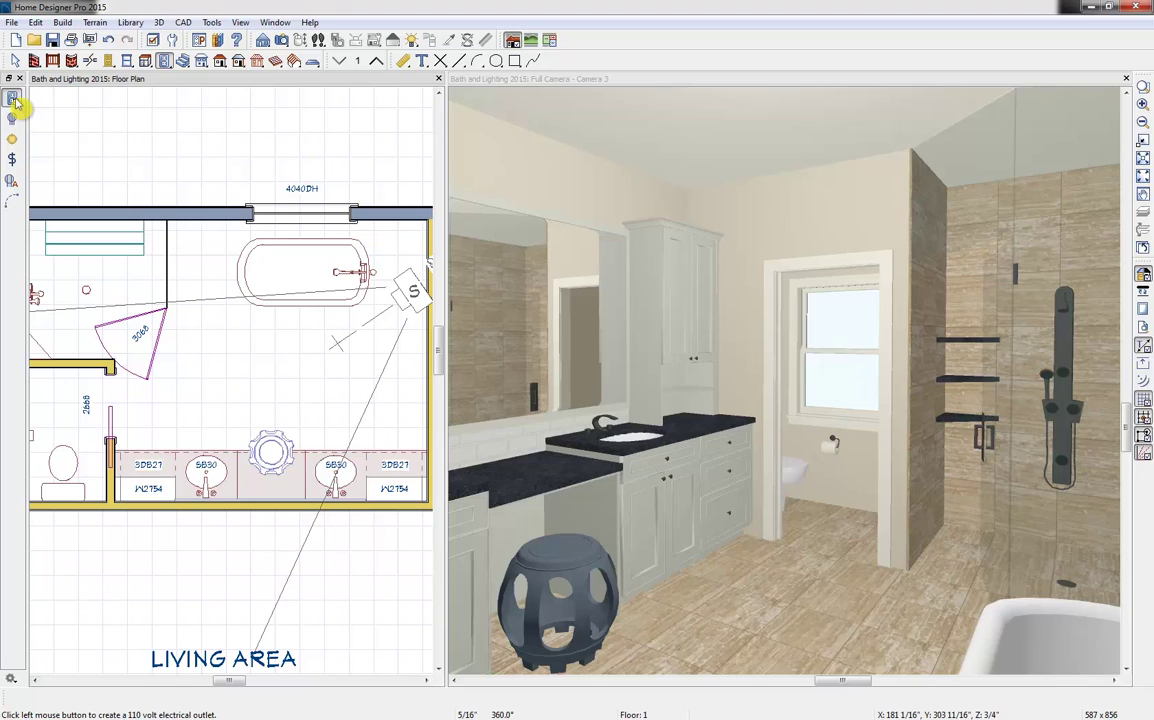
{"action": "left_click", "coordinate": [13, 100]}
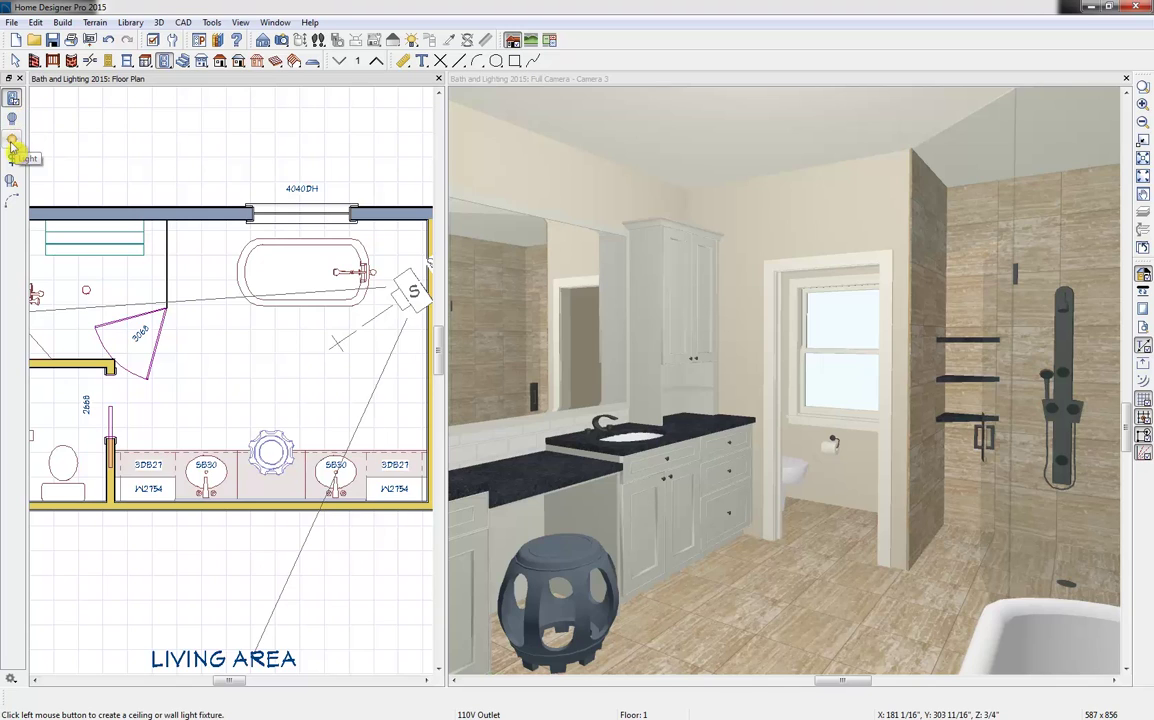
{"action": "left_click", "coordinate": [13, 143]}
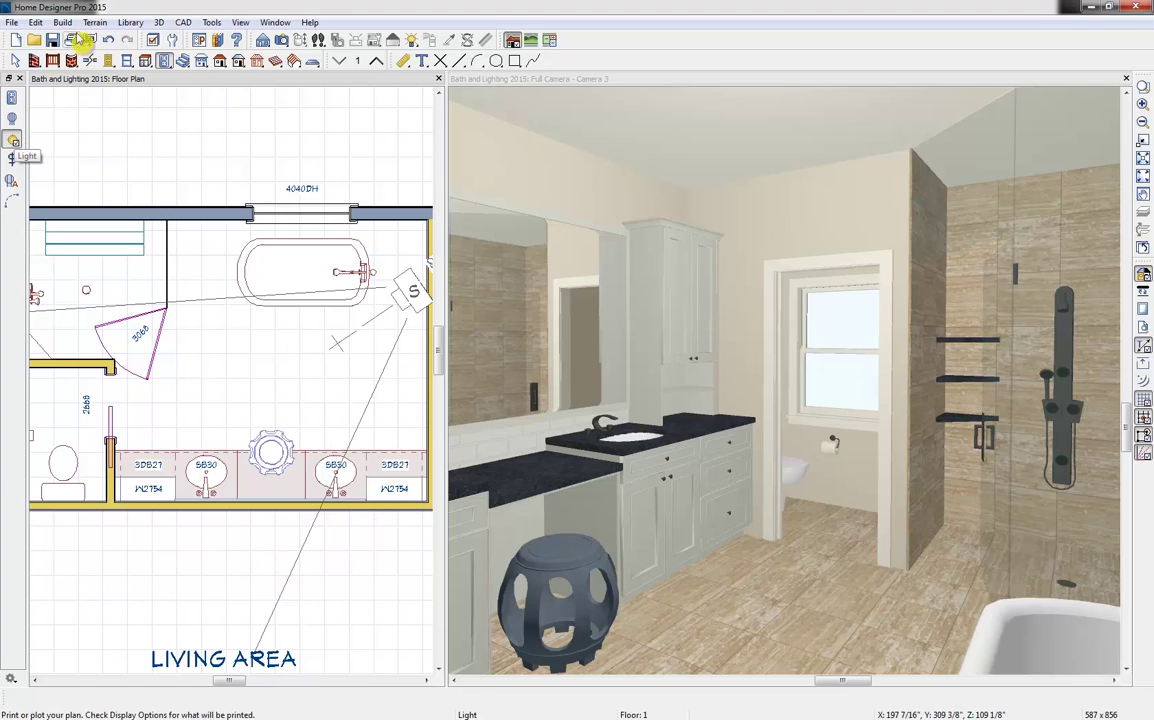
{"action": "left_click", "coordinate": [35, 22]}
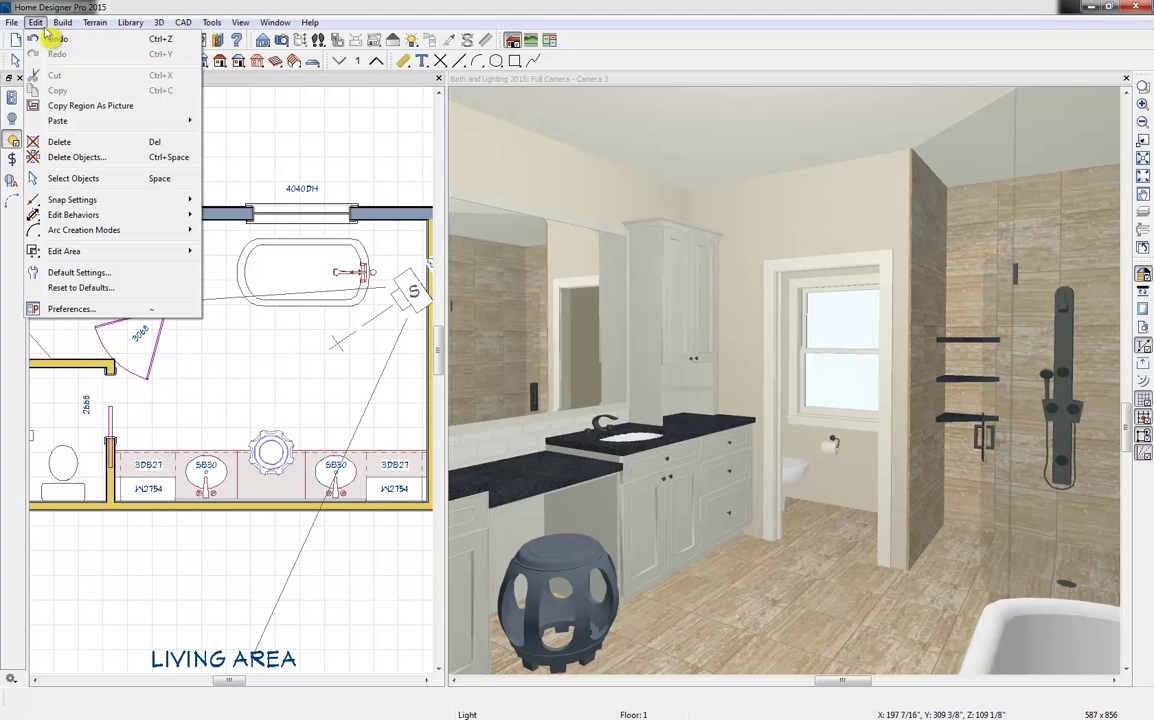
{"action": "left_click", "coordinate": [85, 273]}
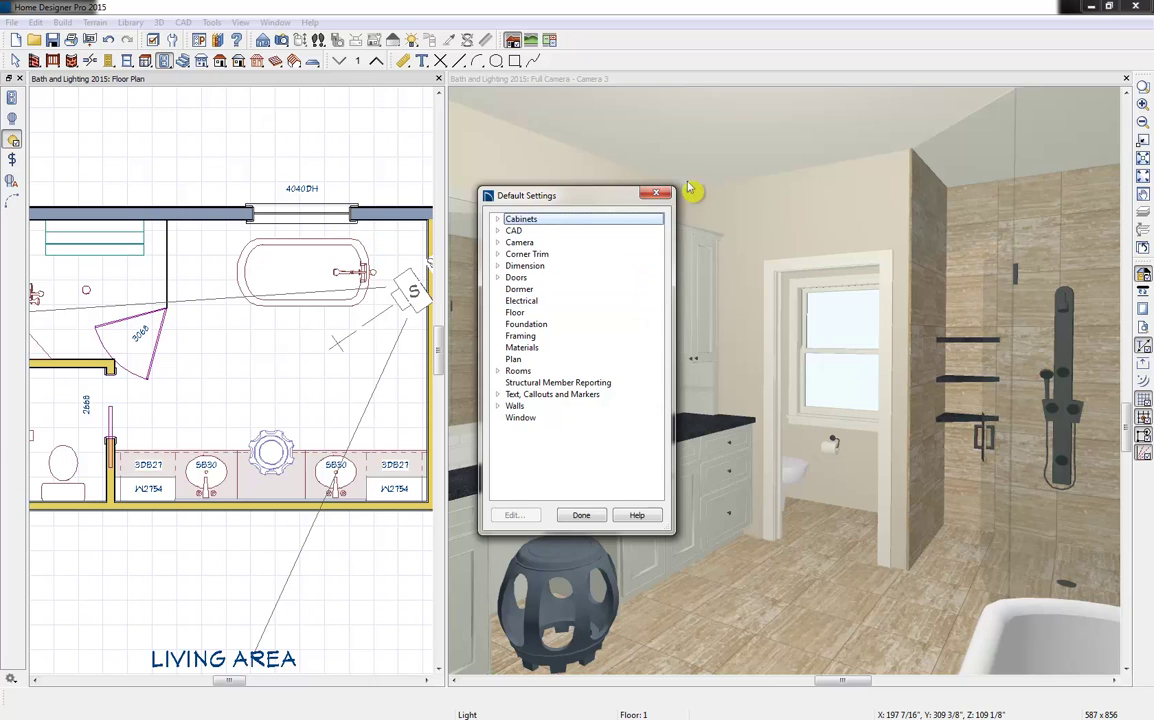
{"action": "left_click", "coordinate": [656, 193]}
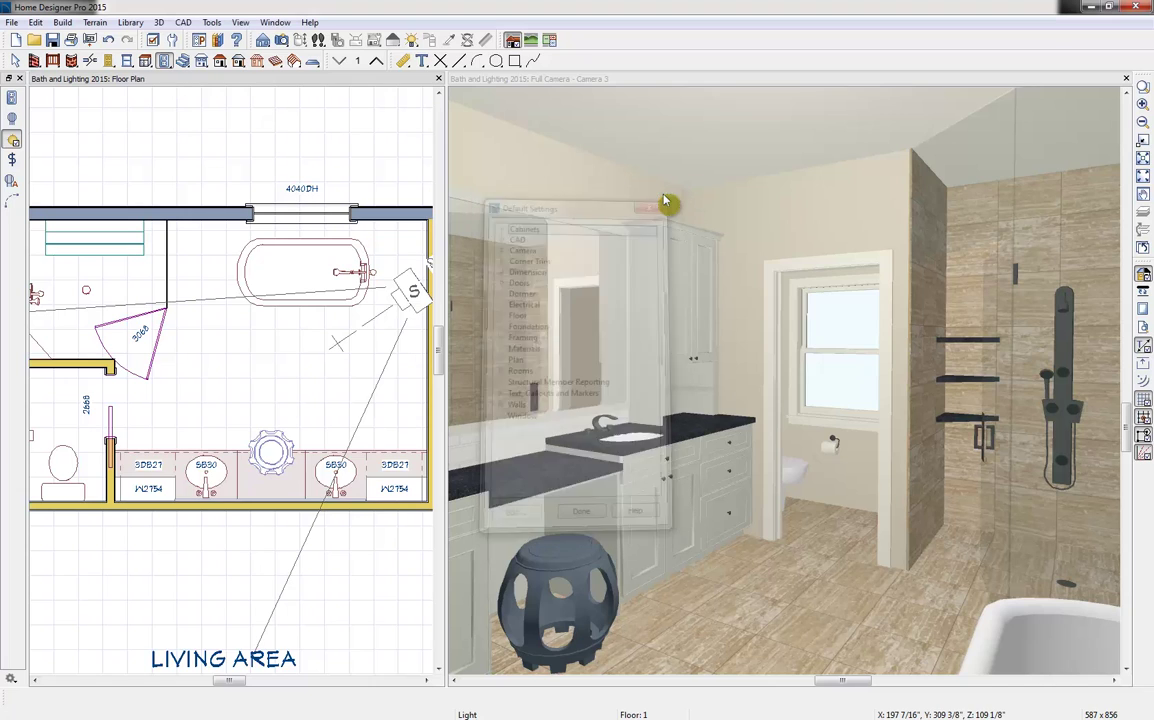
{"action": "left_click", "coordinate": [12, 159]}
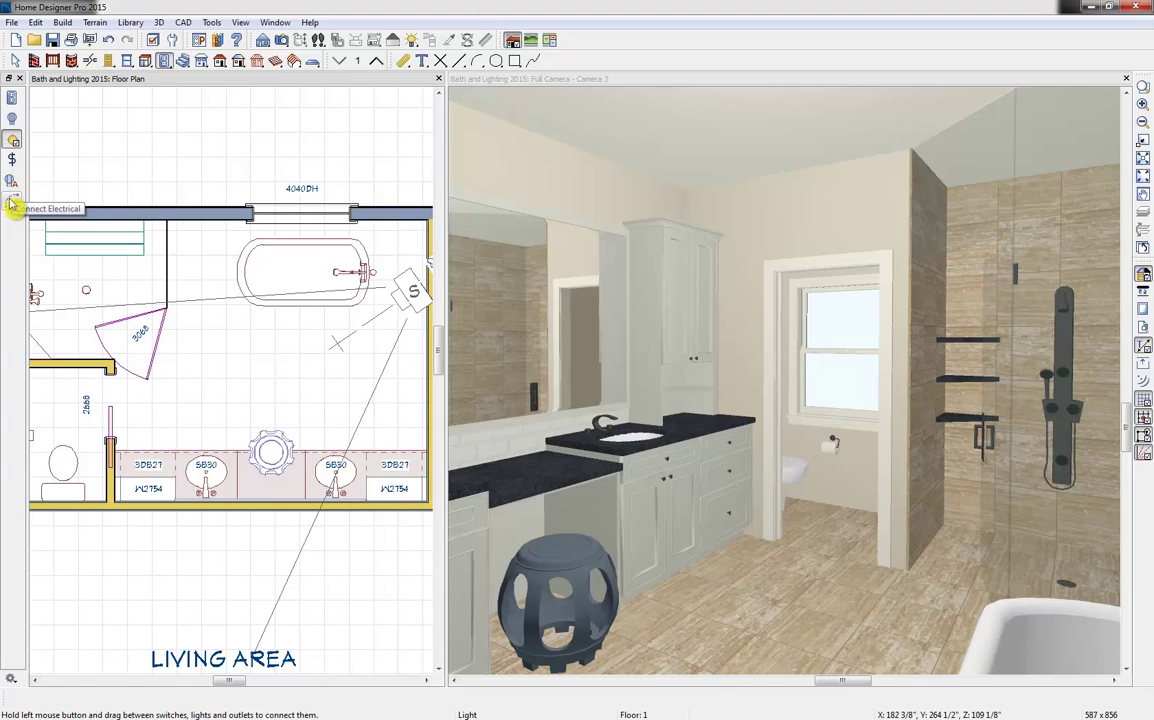
Place three ceiling lights in a row along the vanity's front edge, with the middle one above the stool.
{"action": "left_click", "coordinate": [13, 141]}
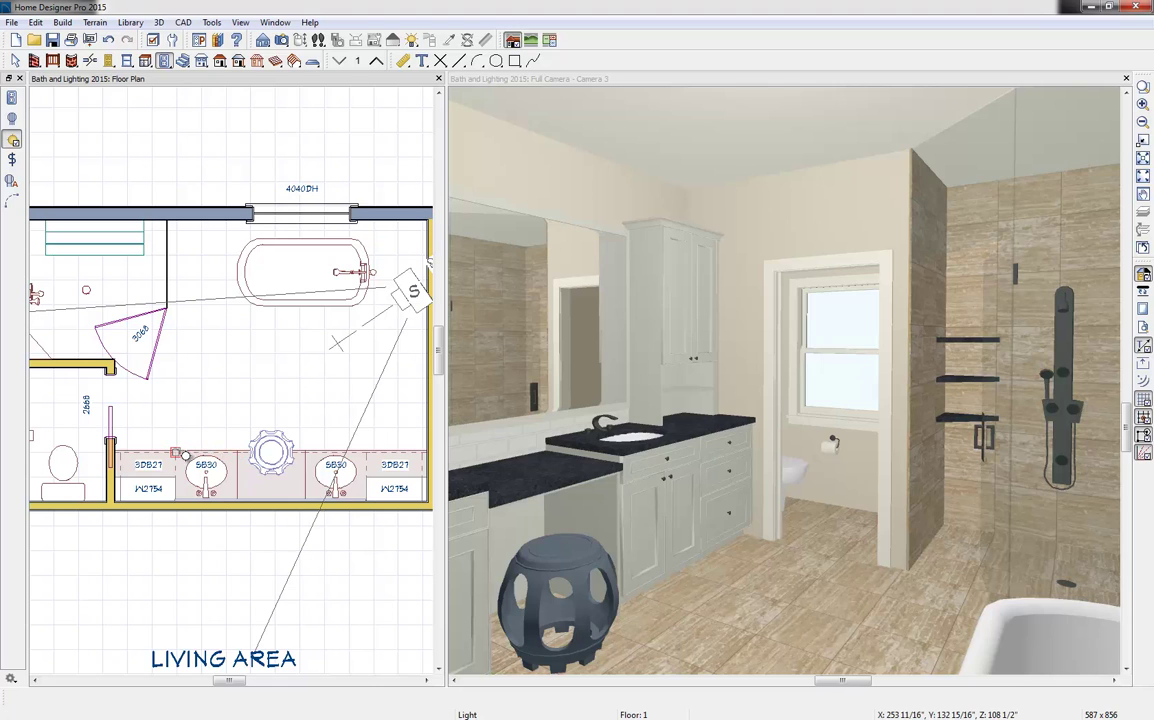
{"action": "left_click", "coordinate": [180, 453]}
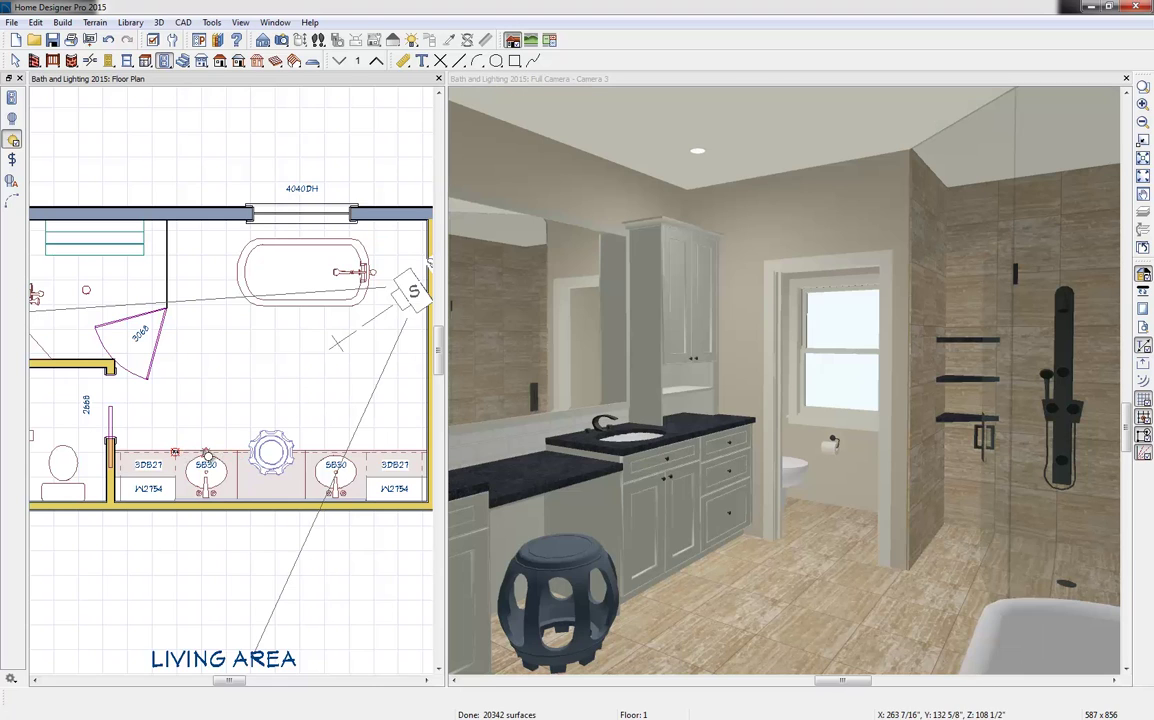
{"action": "left_click", "coordinate": [270, 454]}
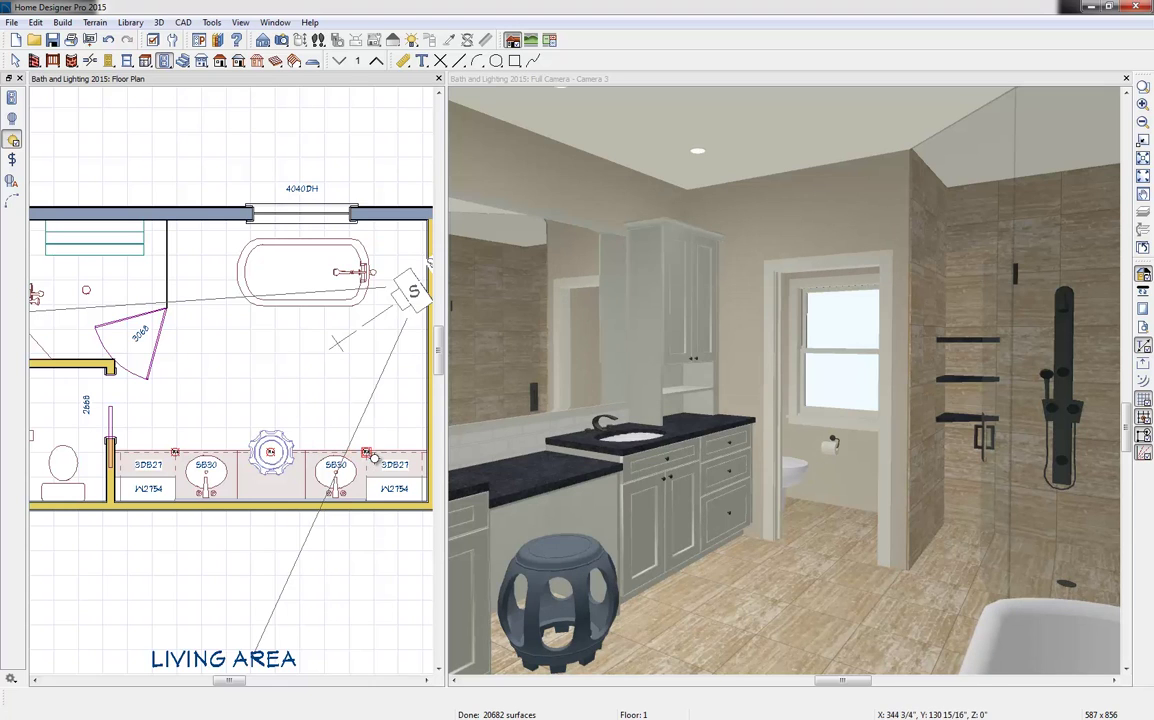
Copy the three vanity ceiling lights as a parallel row across the middle of the bathroom, and add one light in the toilet room.
{"action": "left_click", "coordinate": [272, 456]}
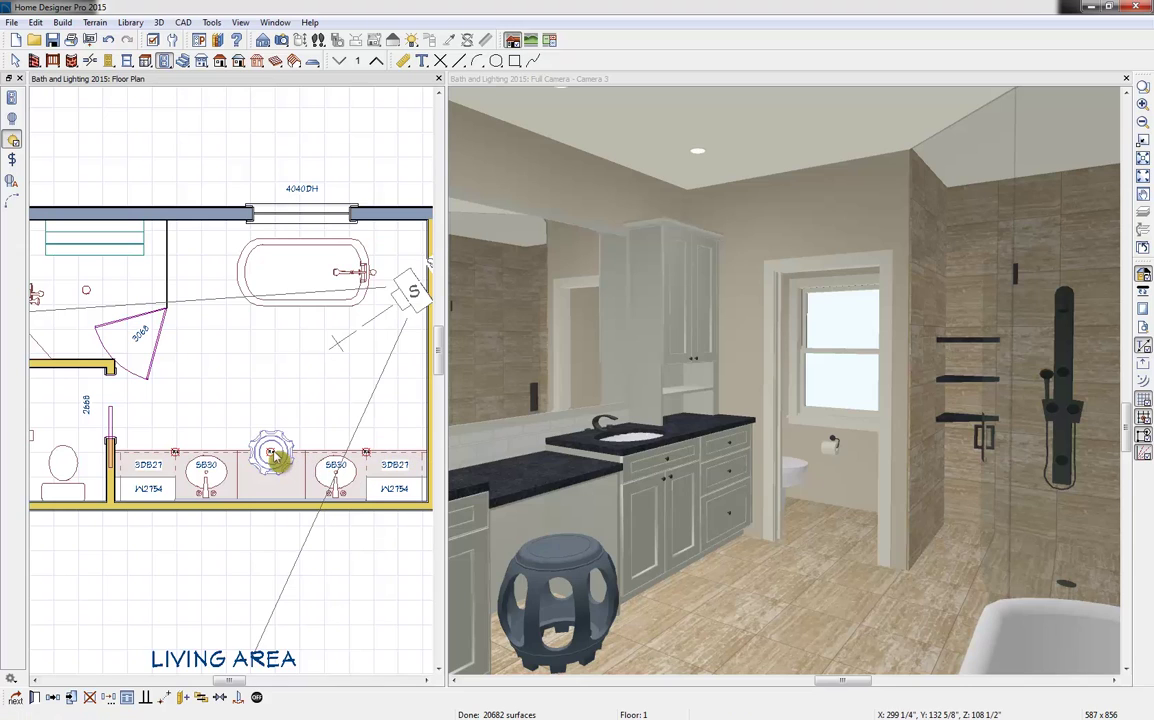
{"action": "left_click", "coordinate": [178, 455], "text": "shift"}
{"action": "left_click", "coordinate": [178, 457], "text": "shift"}
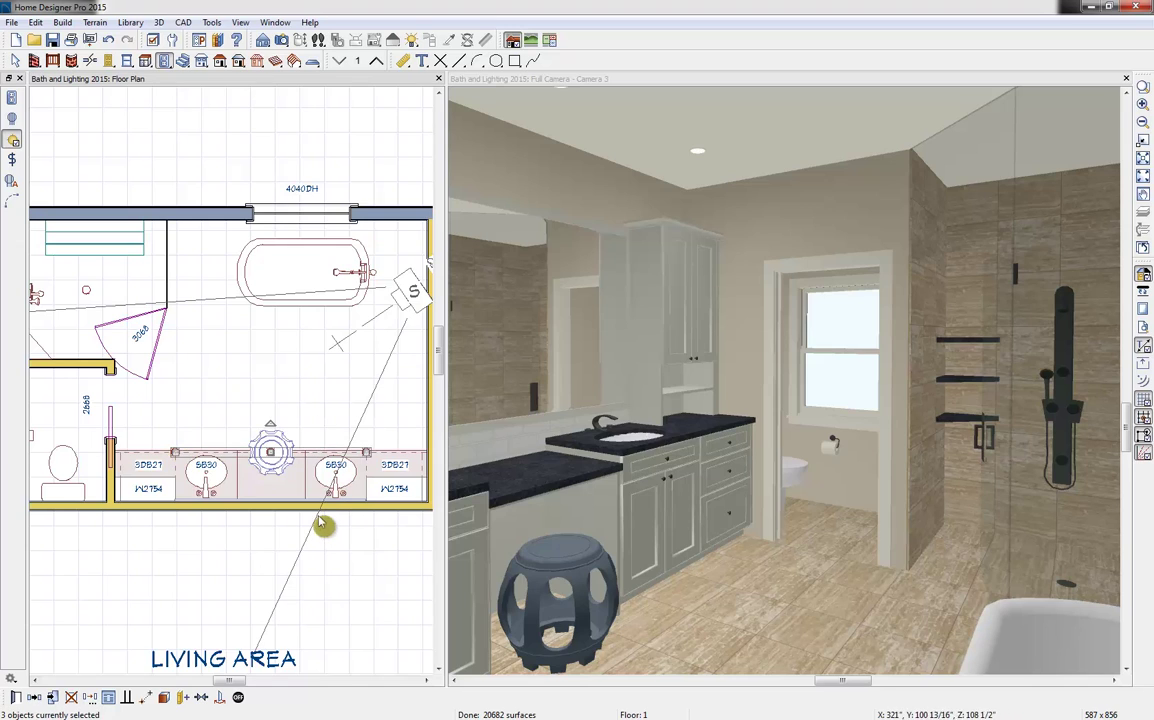
{"action": "left_click", "coordinate": [34, 699]}
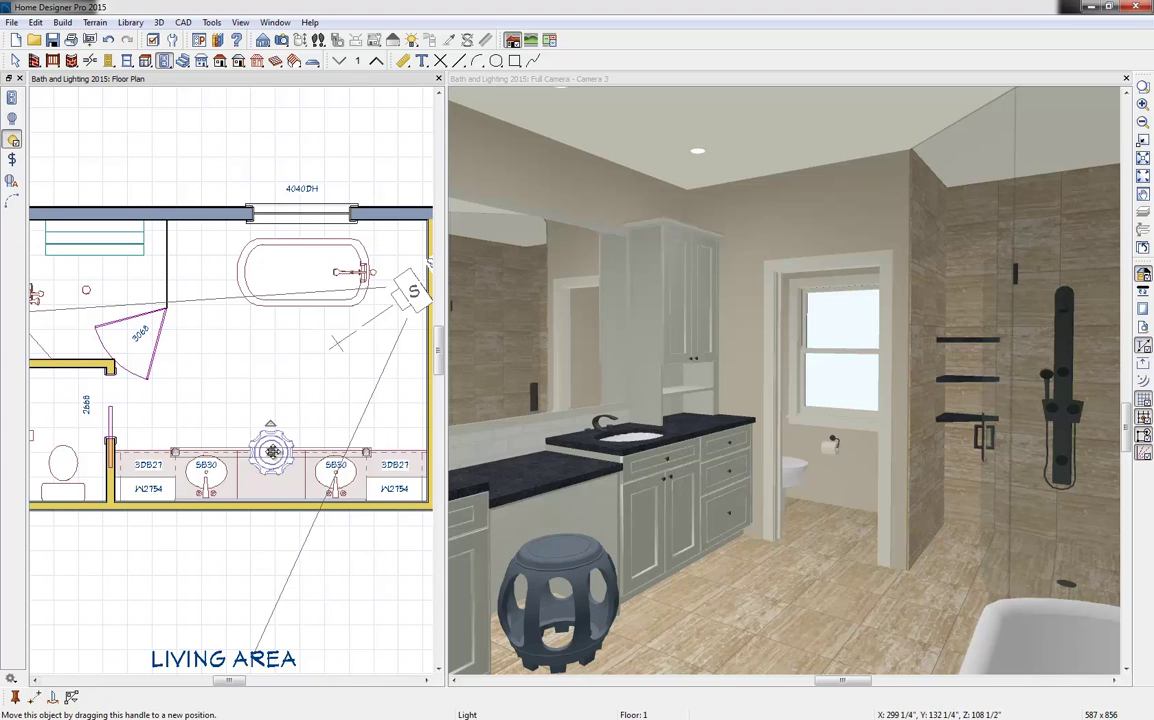
{"action": "left_click_drag", "start_coordinate": [272, 452], "coordinate": [273, 355]}
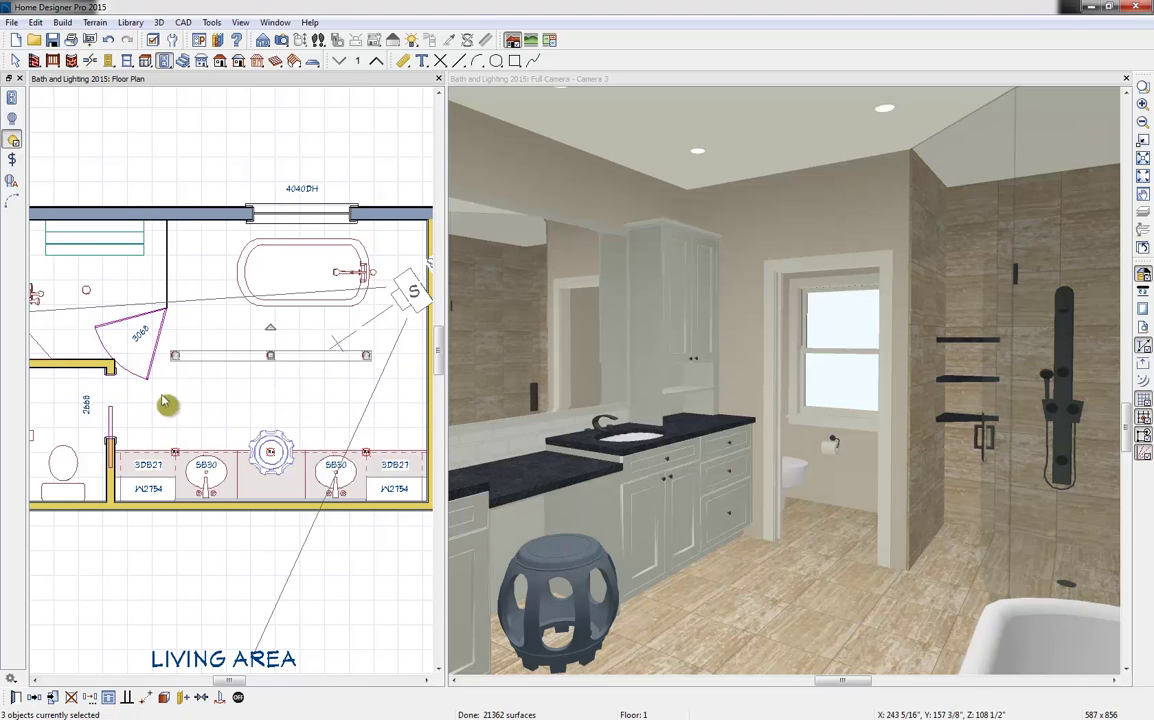
{"action": "middle_click_drag", "start_coordinate": [162, 395], "coordinate": [174, 396]}
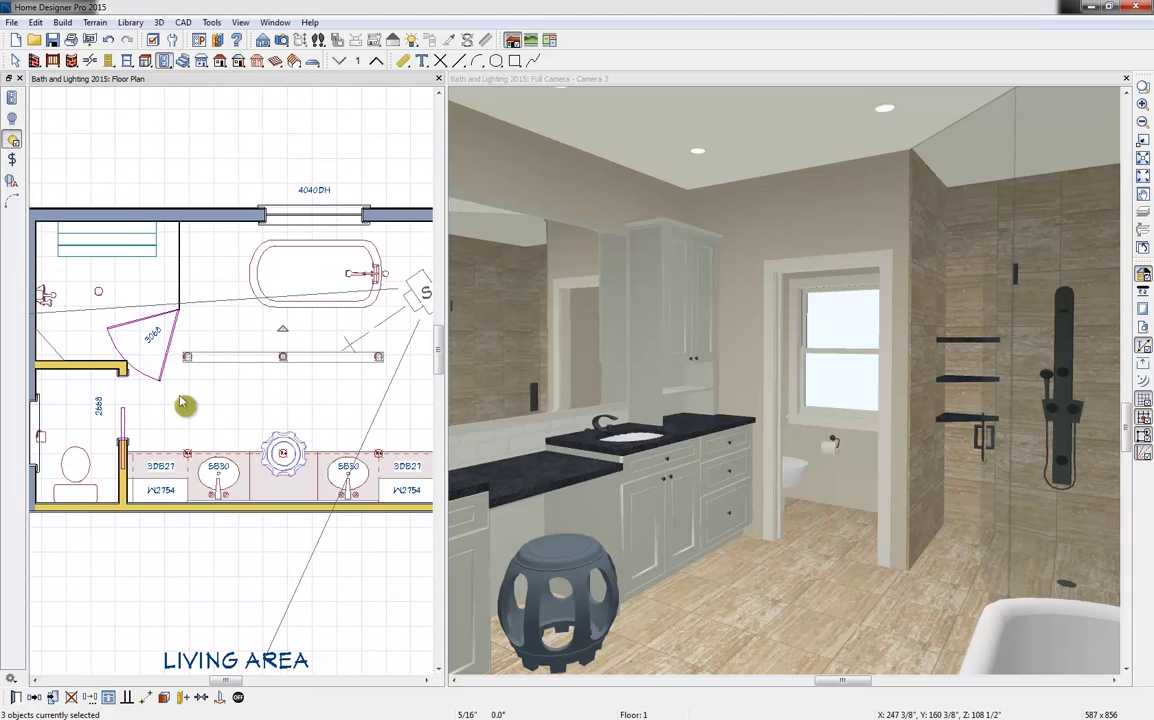
{"action": "left_click", "coordinate": [164, 420]}
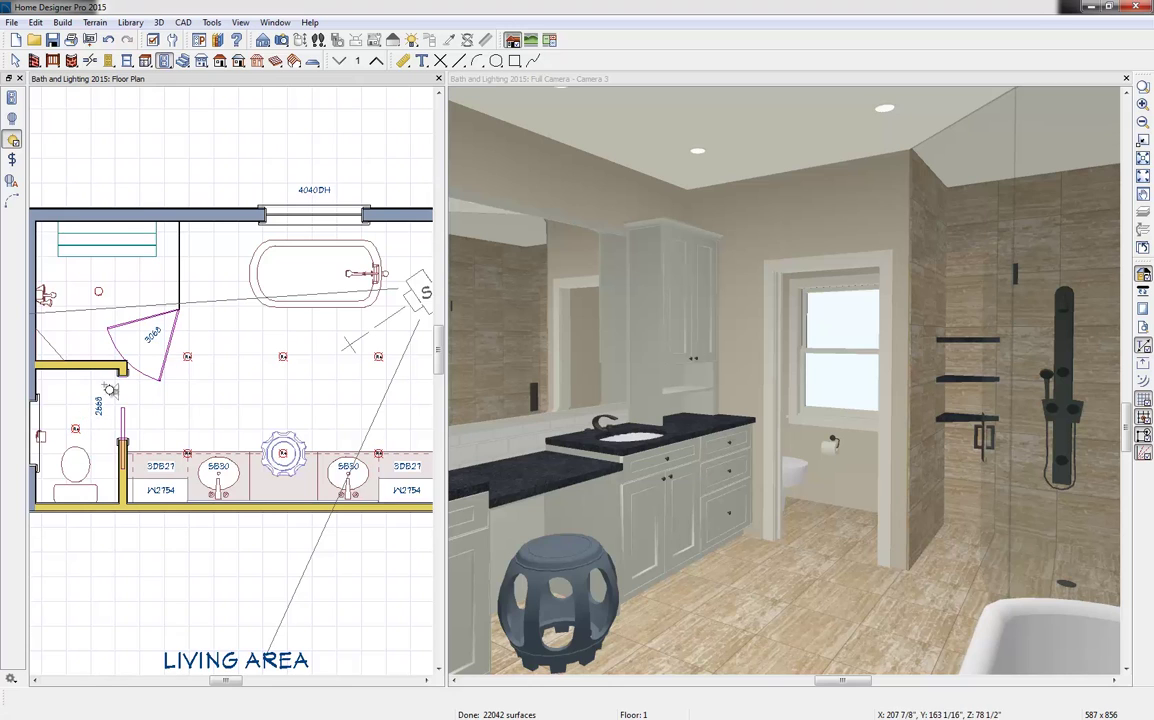
Find the Recessed Vapor Light among the library's ceiling-mounted recessed lighting and place it in the centre of the shower.
{"action": "left_click", "coordinate": [219, 41]}
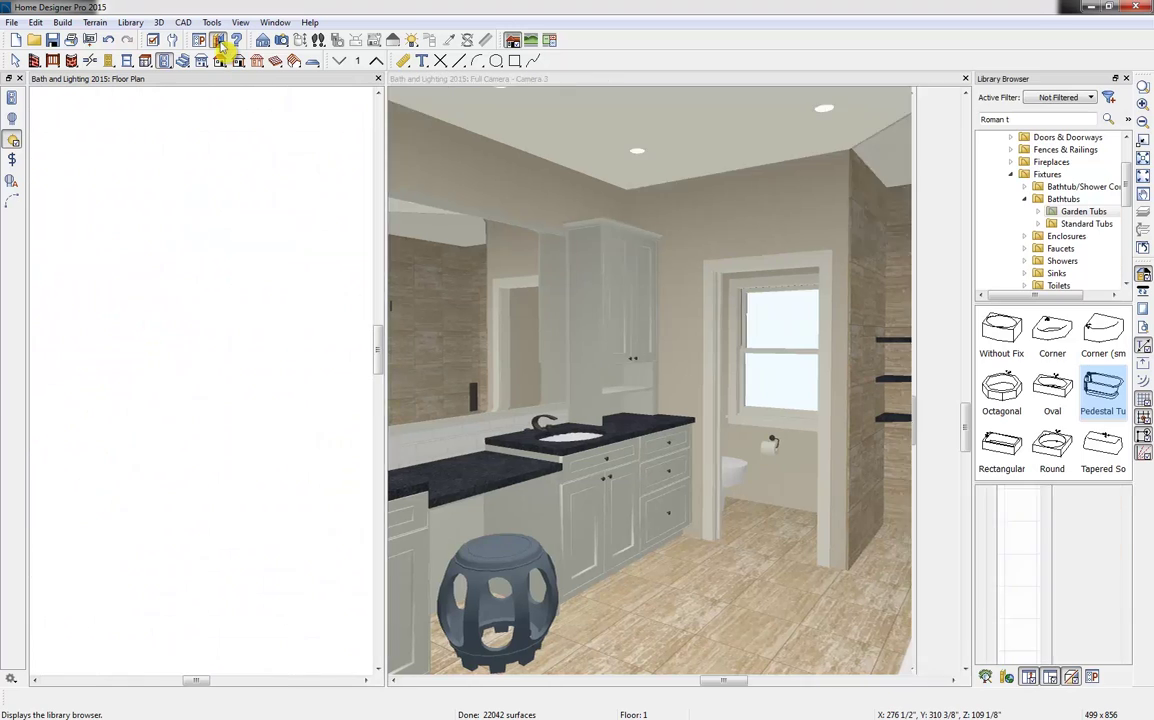
{"action": "left_click", "coordinate": [1024, 199]}
{"action": "left_click", "coordinate": [1011, 174]}
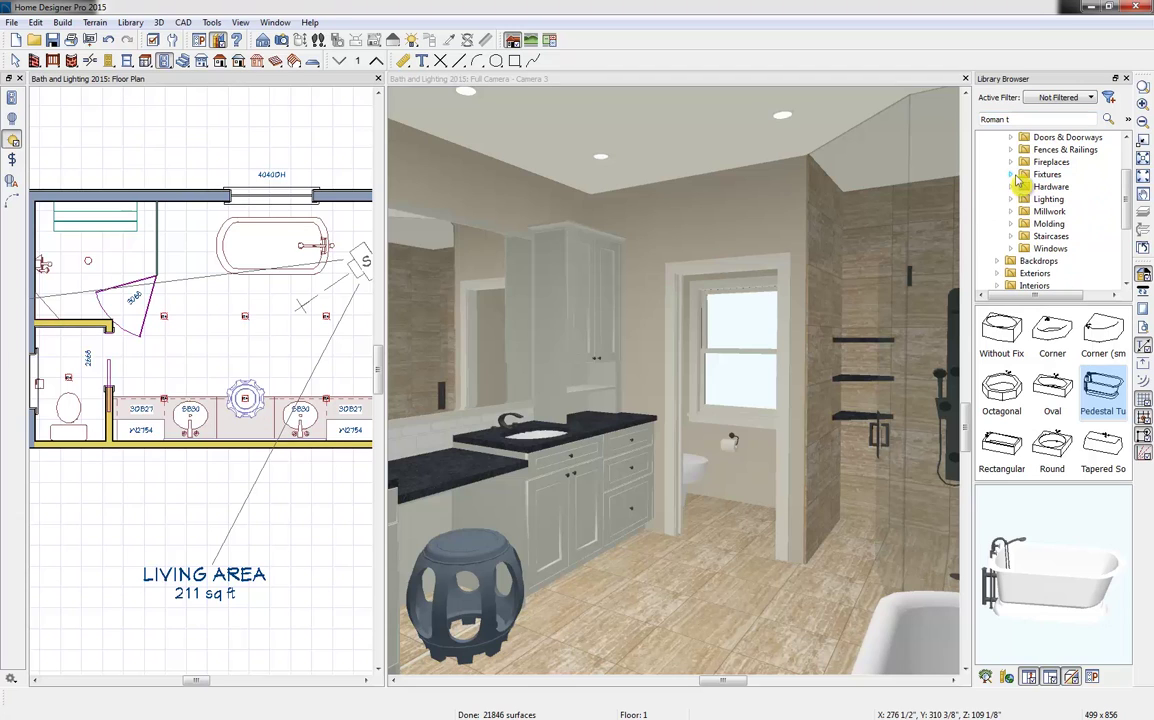
{"action": "left_click", "coordinate": [1012, 199]}
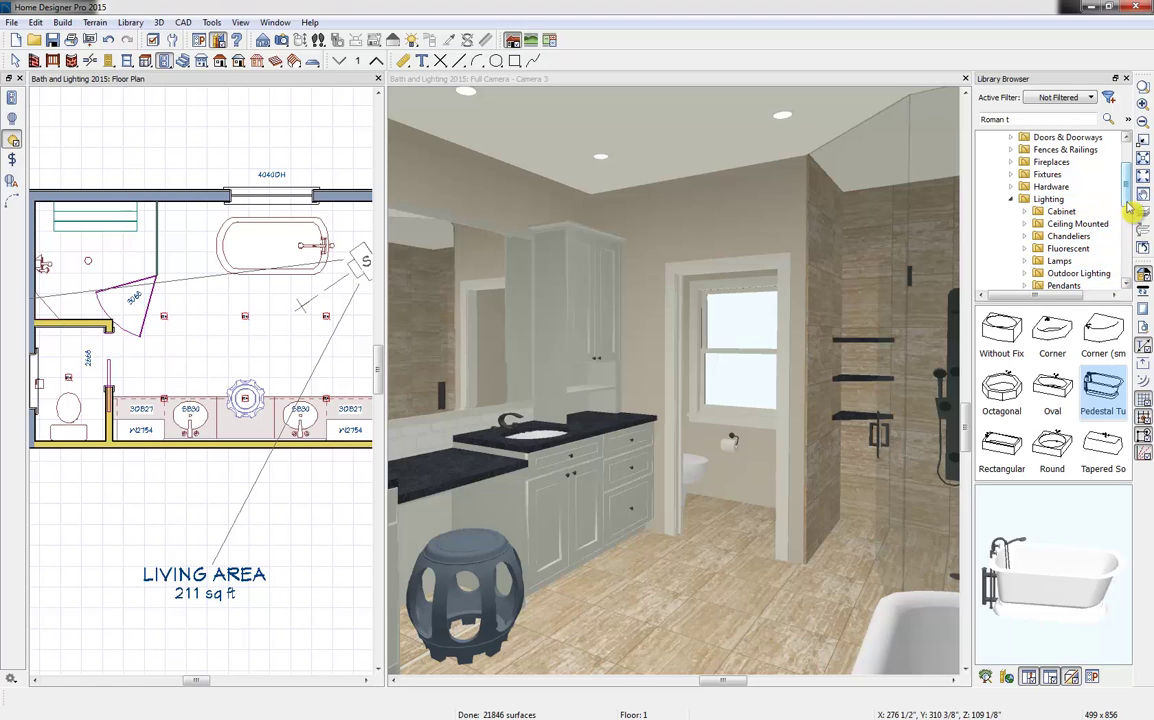
{"action": "scroll", "coordinate": [1128, 228], "scroll_direction": "down", "scroll_amount": 2}
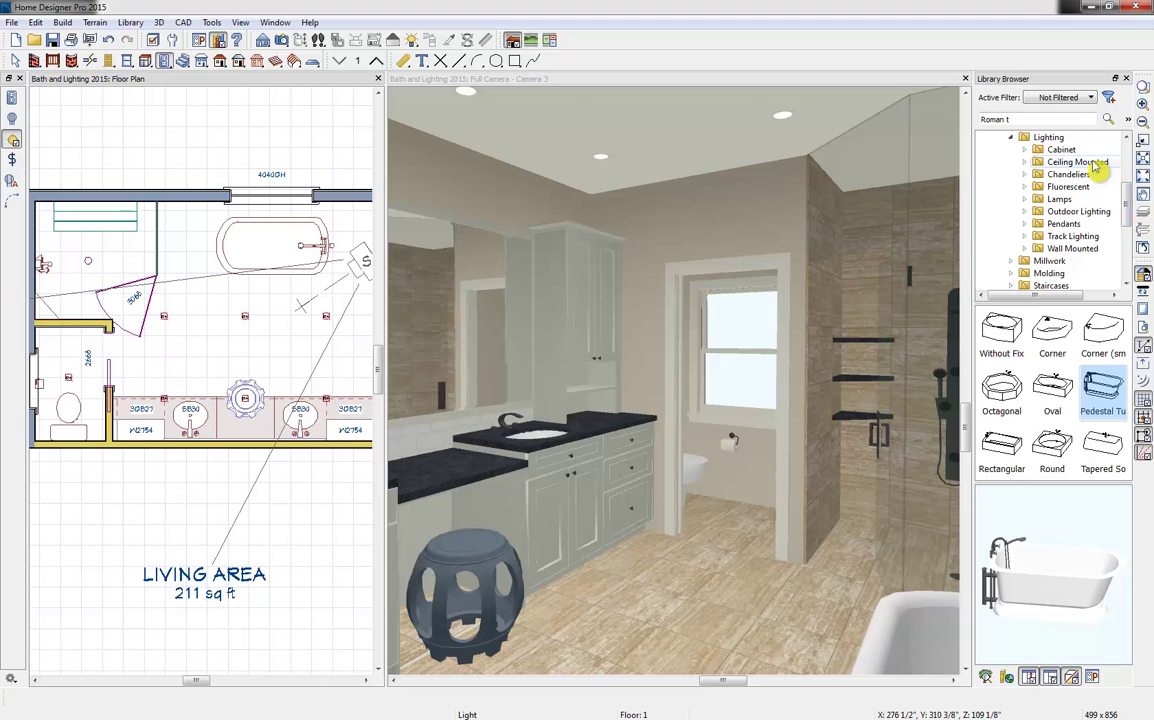
{"action": "left_click", "coordinate": [1096, 166]}
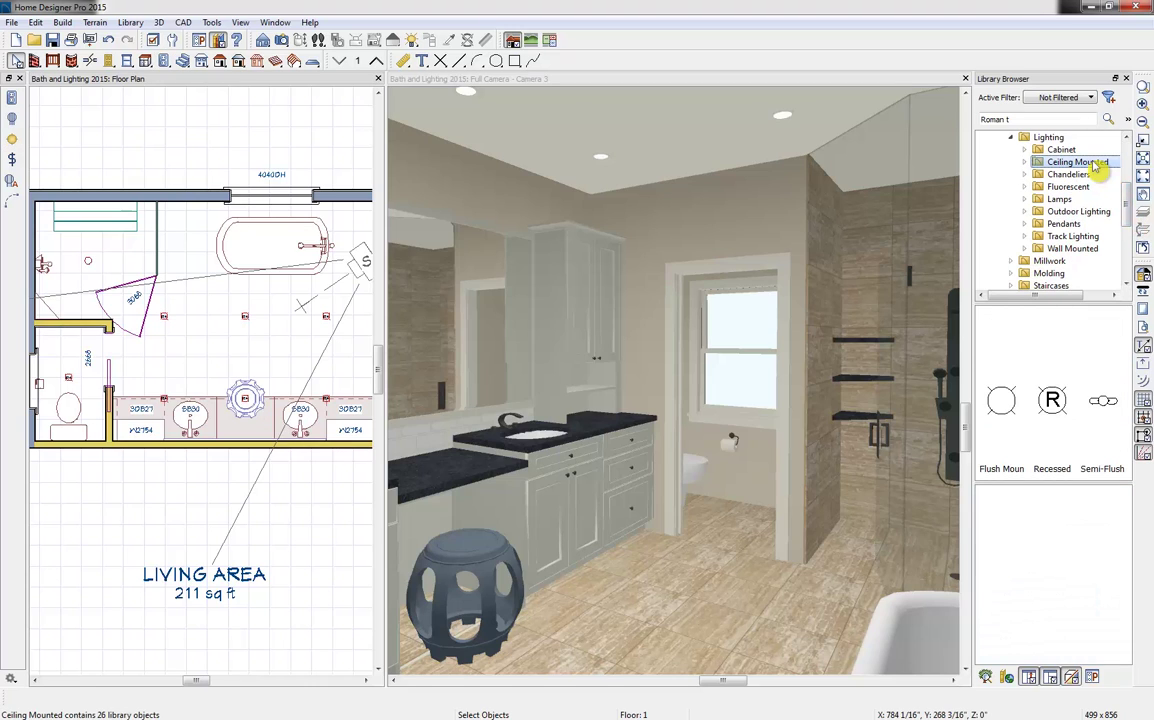
{"action": "double_click", "coordinate": [1054, 410]}
{"action": "left_click", "coordinate": [1104, 452]}
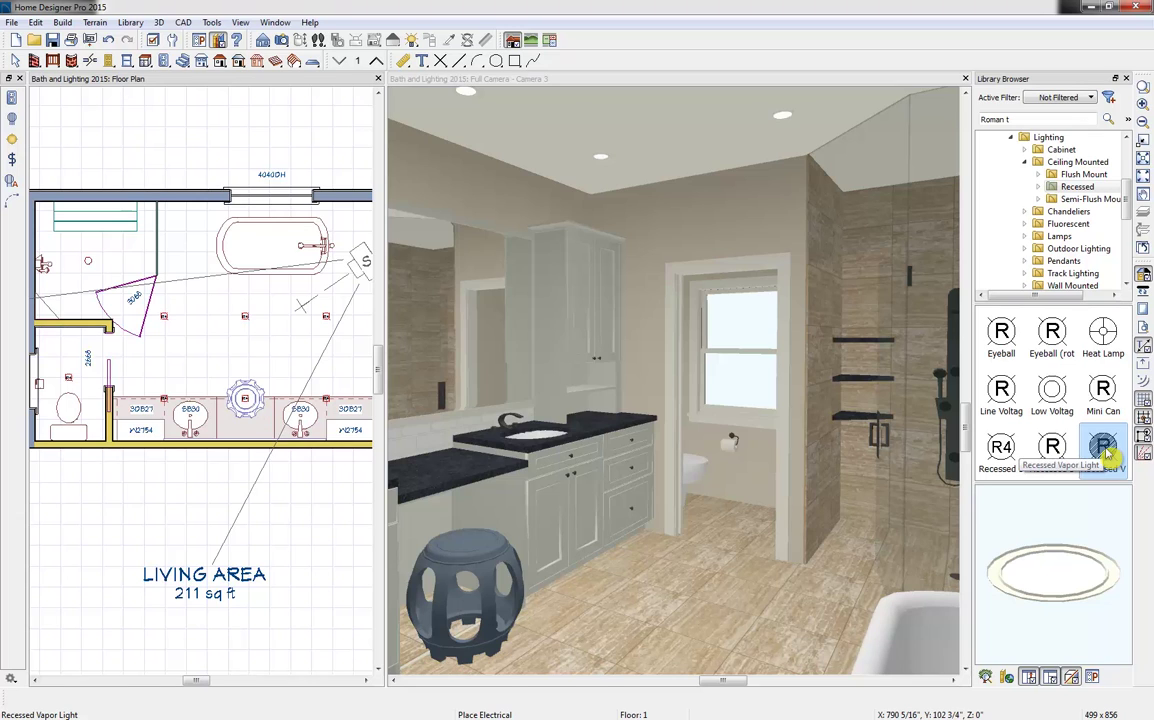
{"action": "left_click", "coordinate": [91, 264]}
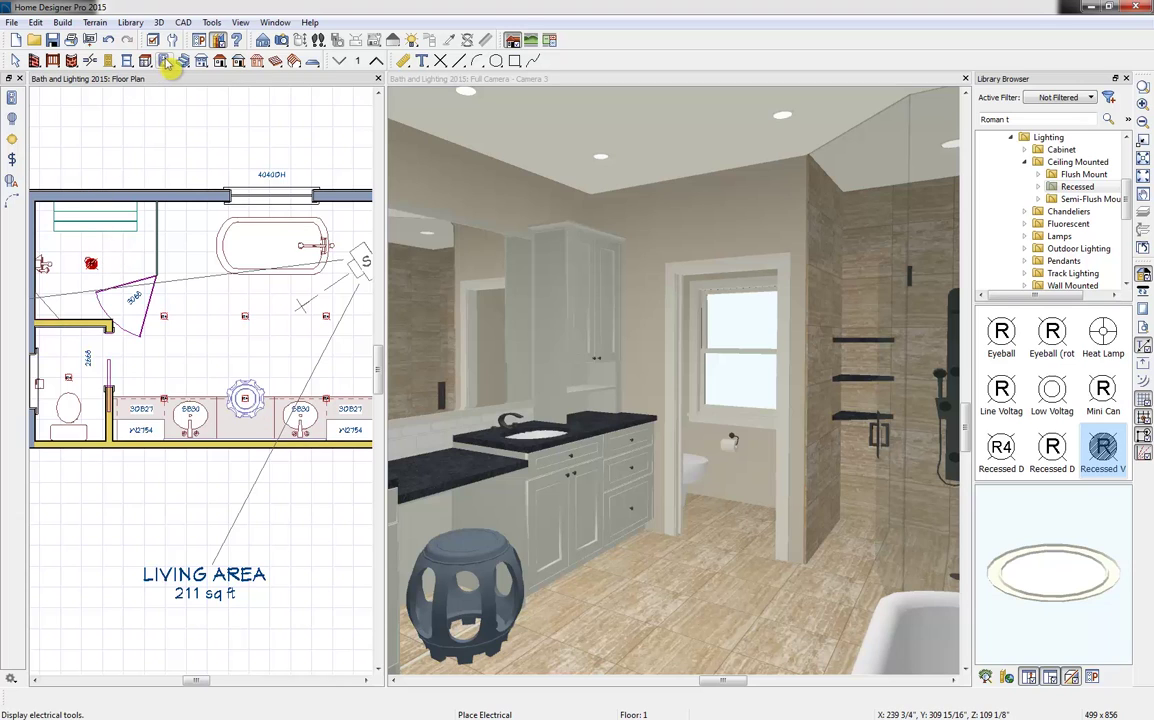
Place wall lights on the vanity wall beside the sinks and on the exterior wall at both ends of the tub.
{"action": "left_click", "coordinate": [167, 61]}
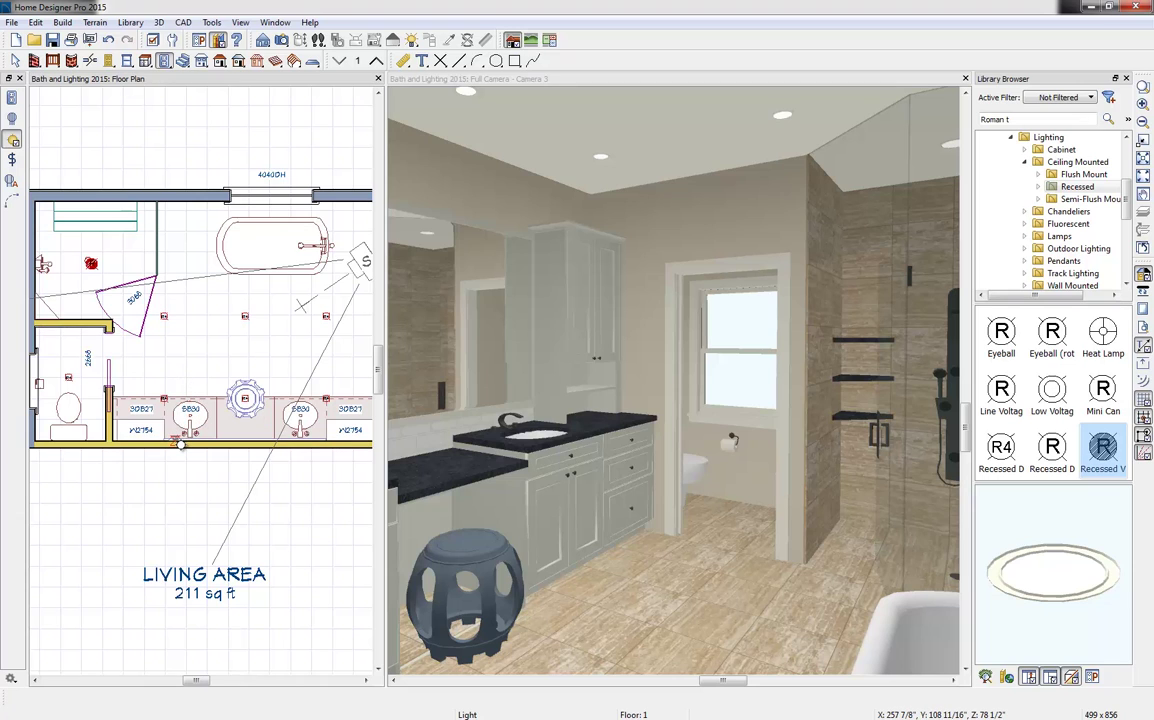
{"action": "left_click", "coordinate": [180, 444]}
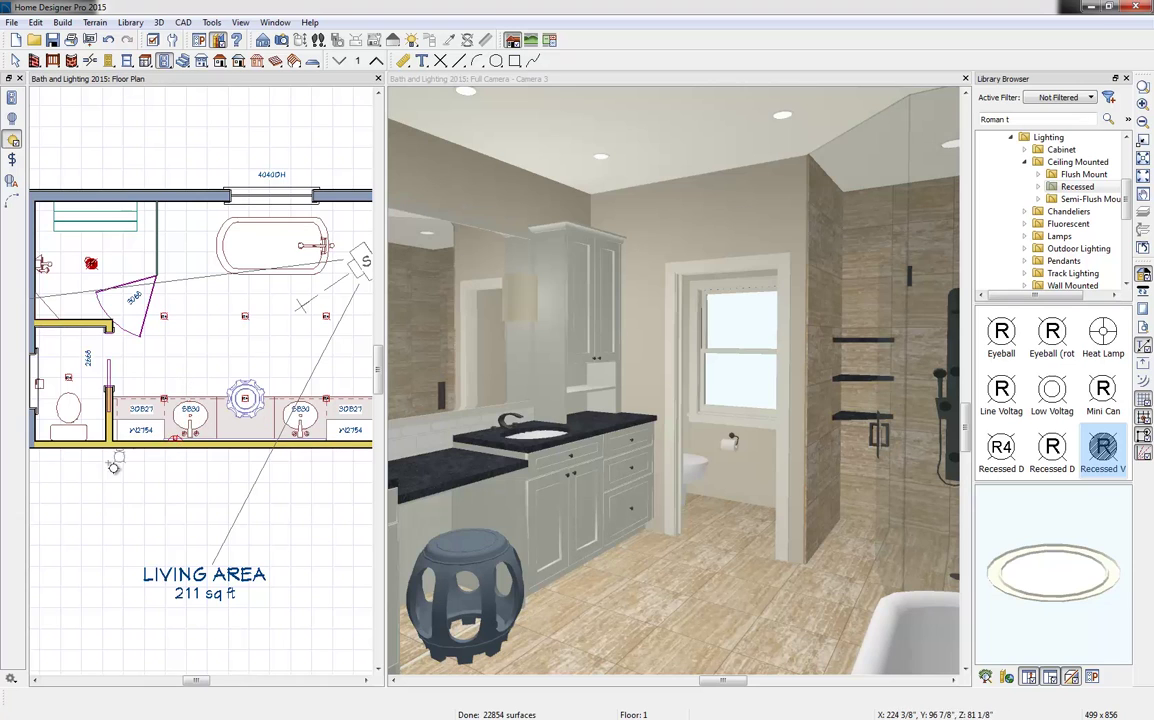
{"action": "scroll", "coordinate": [47, 486], "scroll_direction": "down", "scroll_amount": 1}
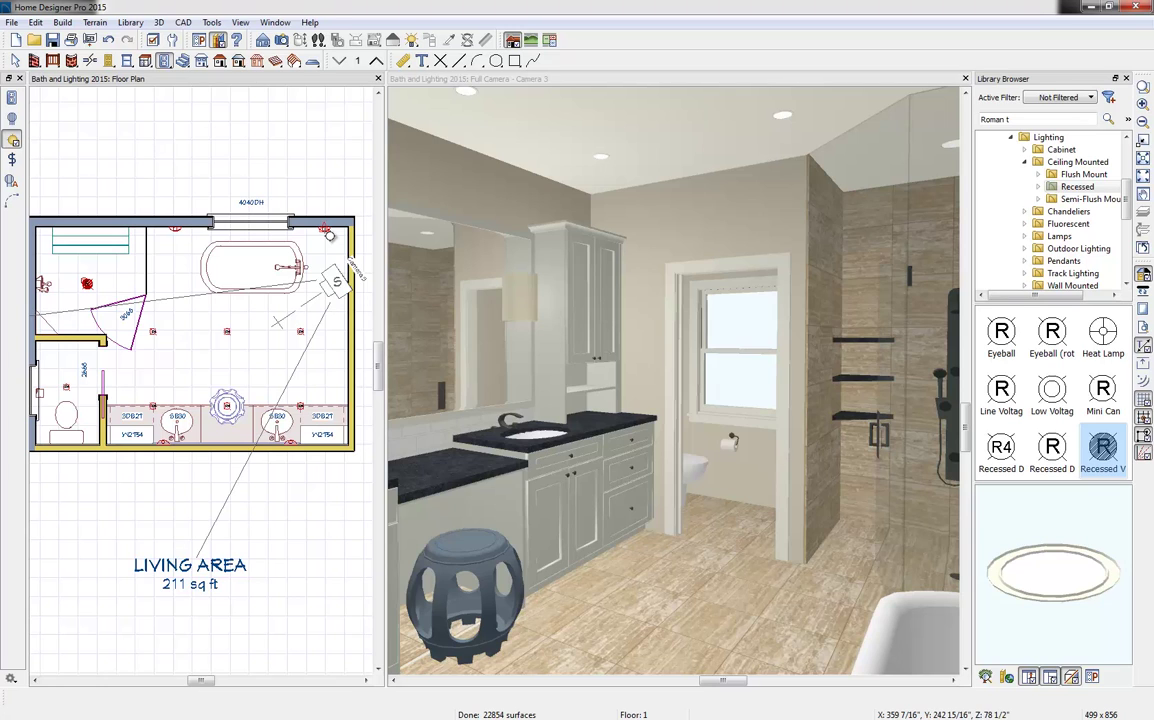
{"action": "left_click", "coordinate": [327, 232]}
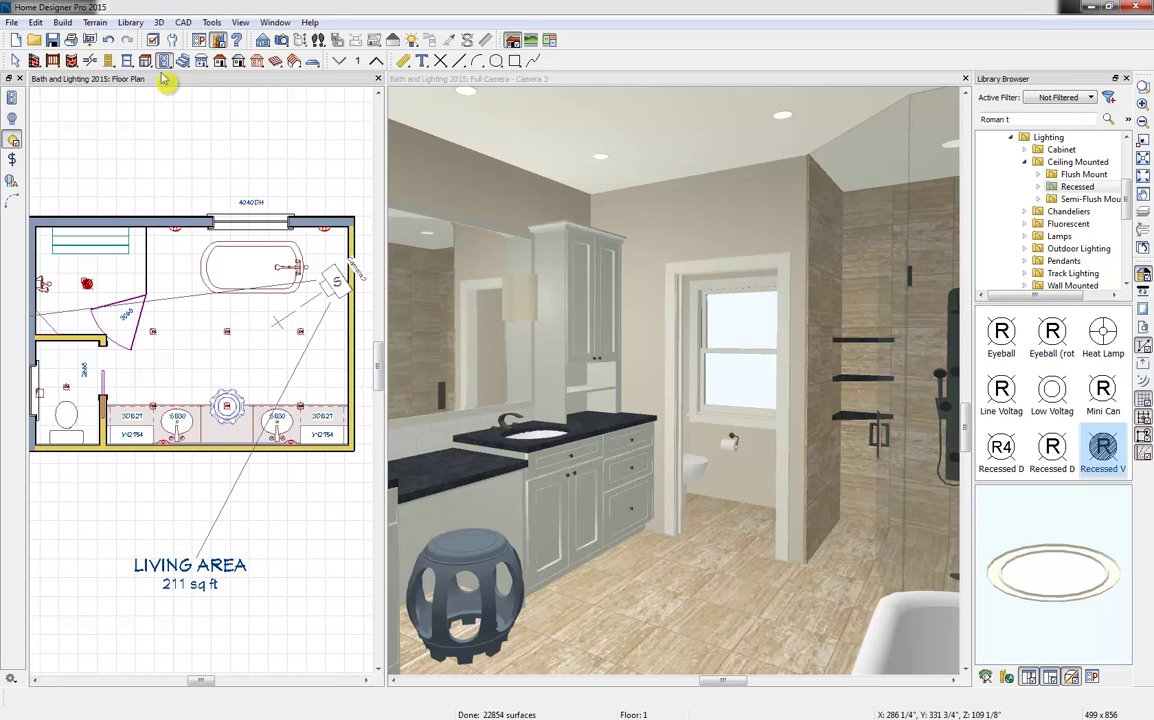
Add a hinged door in the end wall between the tub and the vanity, and place light switches on the wall beside it.
{"action": "left_click", "coordinate": [110, 61]}
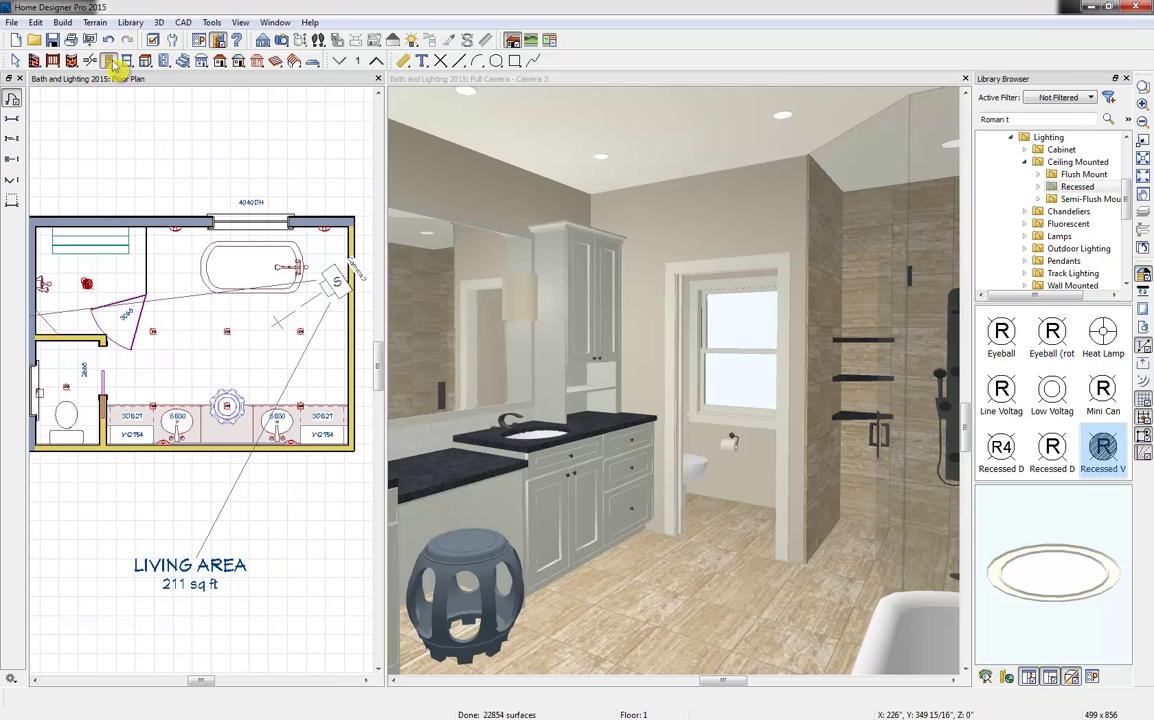
{"action": "left_click", "coordinate": [349, 328]}
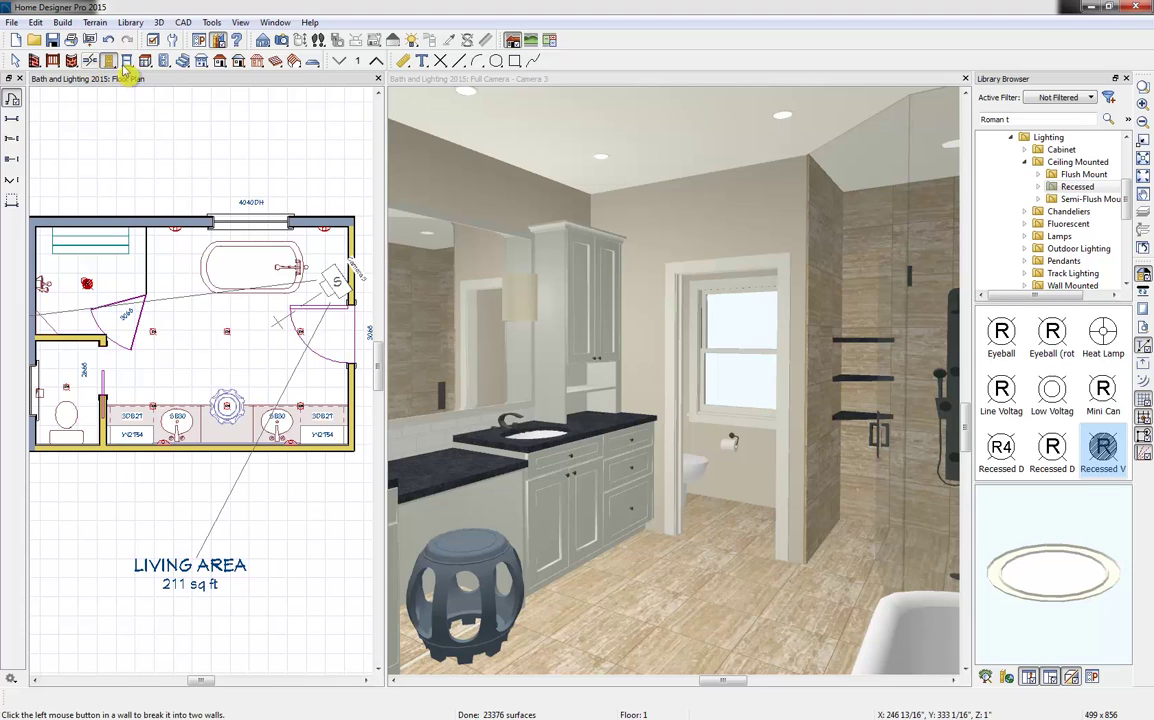
{"action": "left_click", "coordinate": [164, 61]}
{"action": "left_click", "coordinate": [12, 159]}
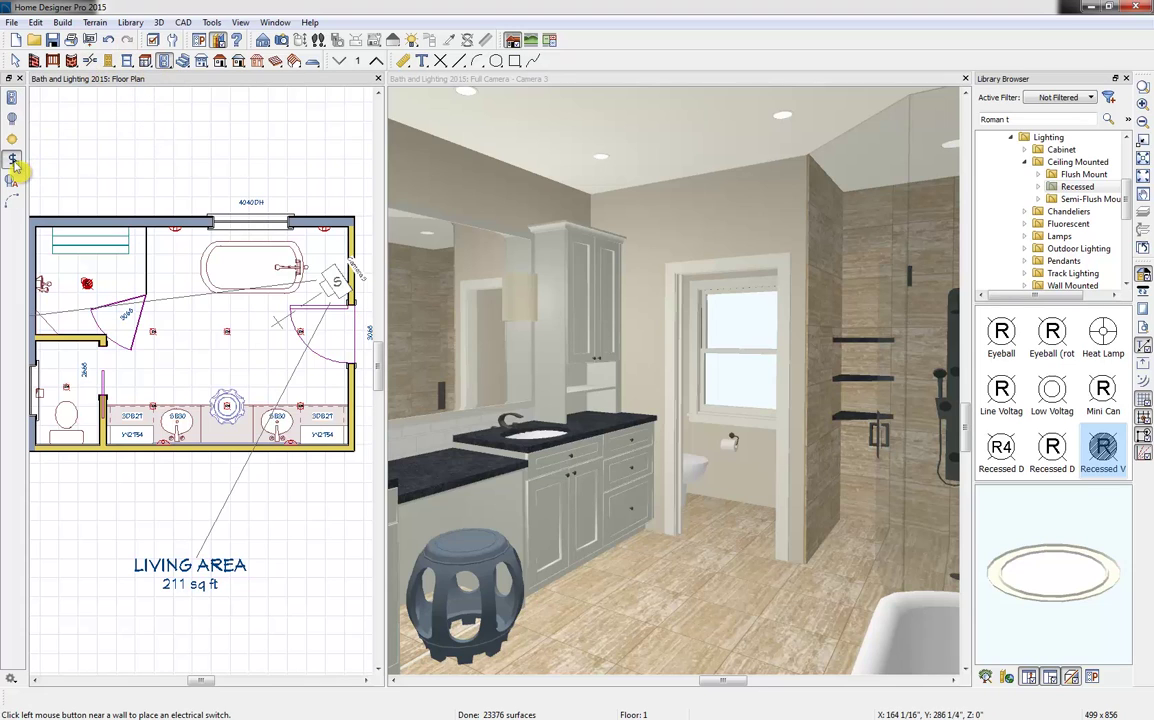
{"action": "left_click", "coordinate": [350, 384]}
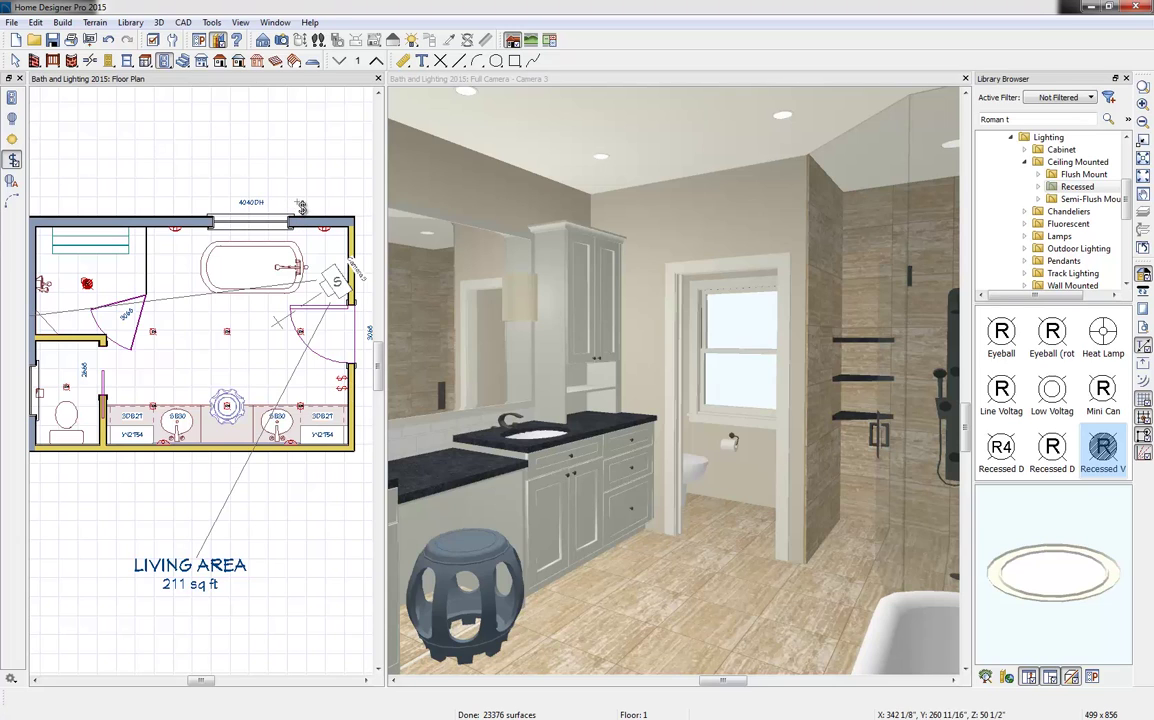
Wire a door switch to the two rows of ceiling lights, and bend the arc between the middle vanity light and its door-side neighbour into the room.
{"action": "left_click", "coordinate": [12, 203]}
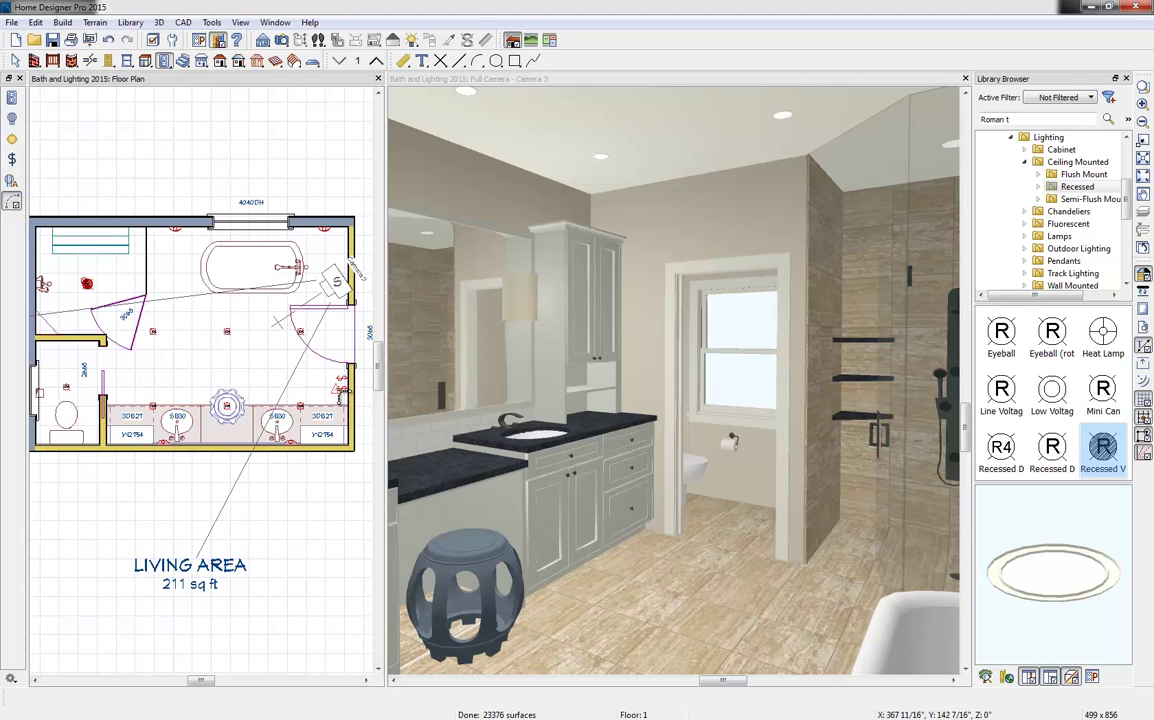
{"action": "left_click_drag", "start_coordinate": [312, 356], "coordinate": [270, 446]}
{"action": "left_click", "coordinate": [266, 450]}
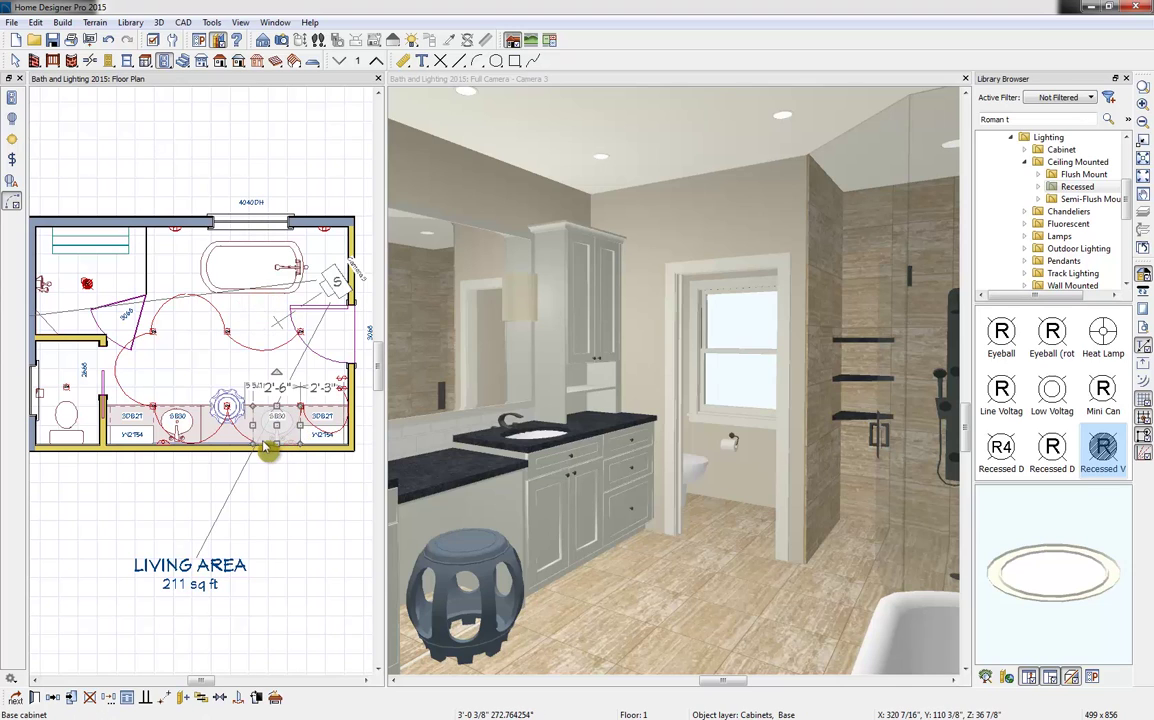
{"action": "left_click", "coordinate": [261, 441]}
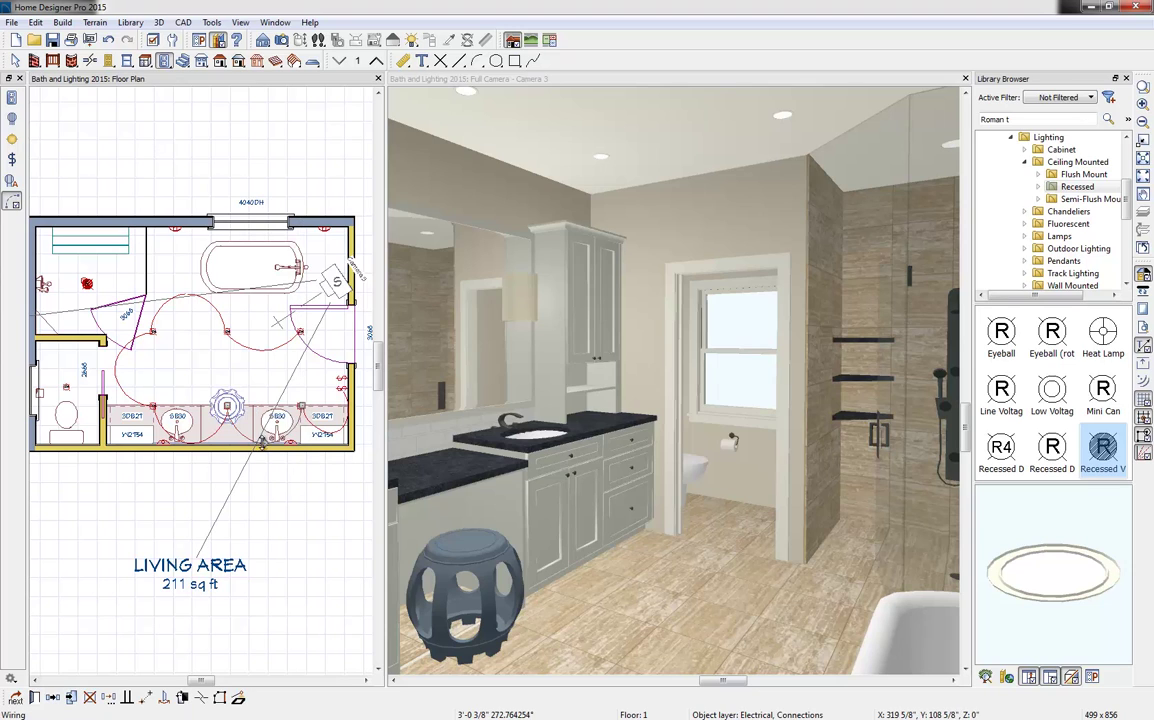
{"action": "left_click", "coordinate": [265, 378]}
{"action": "left_click_drag", "start_coordinate": [265, 379], "coordinate": [265, 380]}
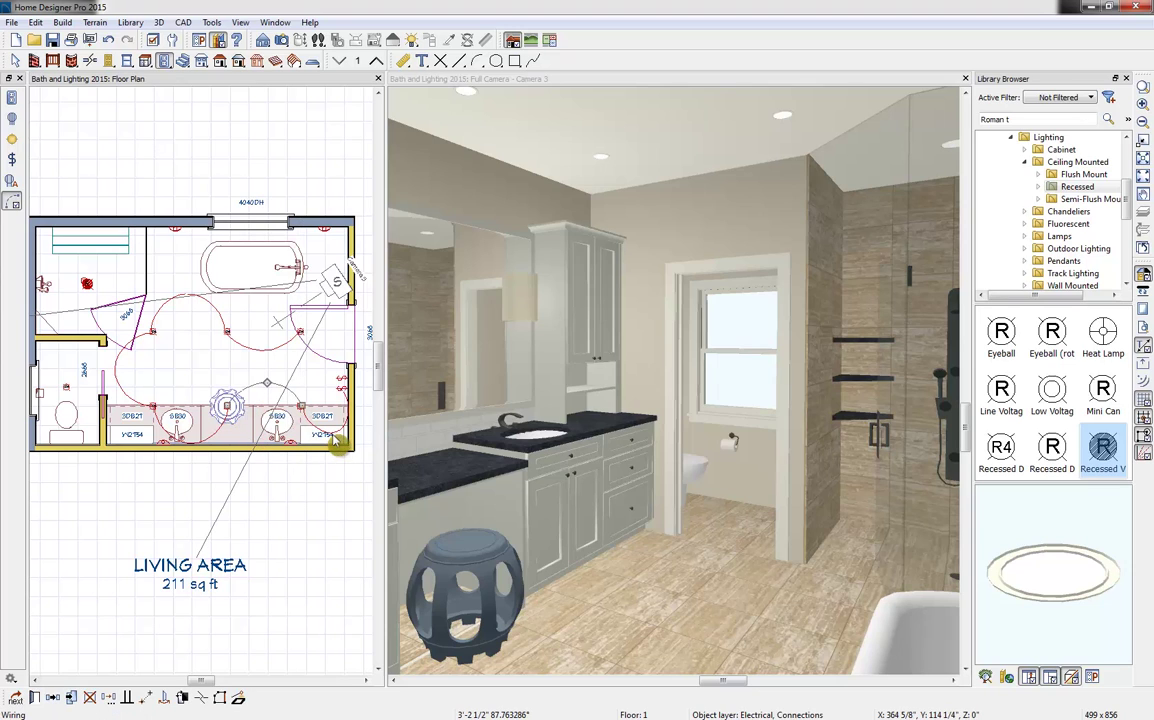
Bend the remaining ceiling-light wiring arcs into the room, and wire a door switch to the two wall lights beside the sinks.
{"action": "left_click", "coordinate": [337, 438]}
{"action": "left_click_drag", "start_coordinate": [337, 438], "coordinate": [313, 388]}
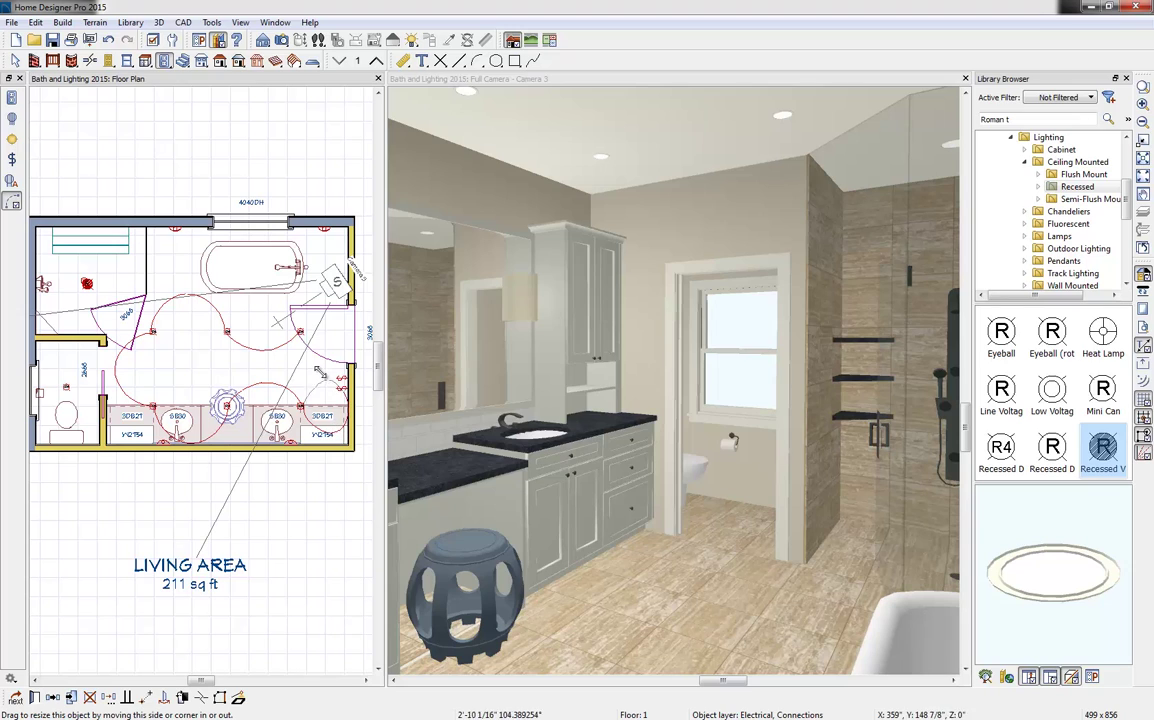
{"action": "mouse_move", "coordinate": [177, 412]}
{"action": "left_mouse_down"}
{"action": "mouse_move", "coordinate": [205, 450]}
{"action": "mouse_move", "coordinate": [206, 365]}
{"action": "mouse_move", "coordinate": [178, 355]}
{"action": "mouse_move", "coordinate": [168, 366]}
{"action": "mouse_move", "coordinate": [105, 338]}
{"action": "mouse_move", "coordinate": [114, 370]}
{"action": "mouse_move", "coordinate": [130, 333]}
{"action": "mouse_move", "coordinate": [150, 332]}
{"action": "left_mouse_up"}
{"action": "left_click", "coordinate": [208, 330]}
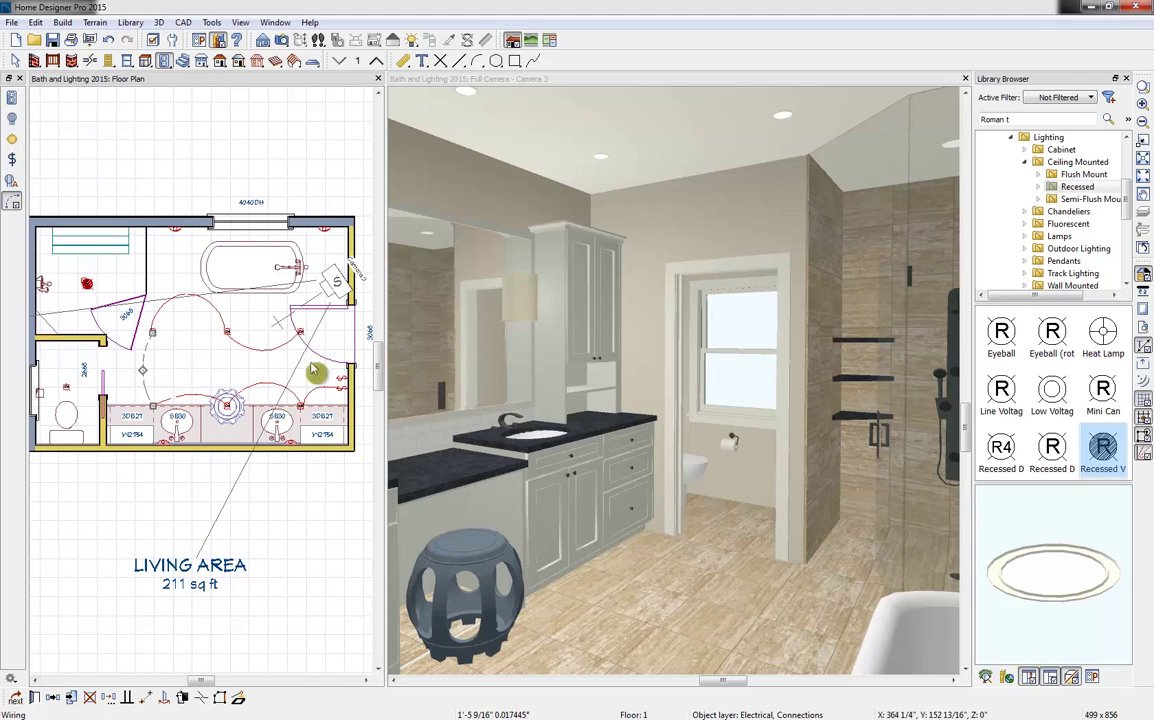
{"action": "left_click", "coordinate": [12, 201]}
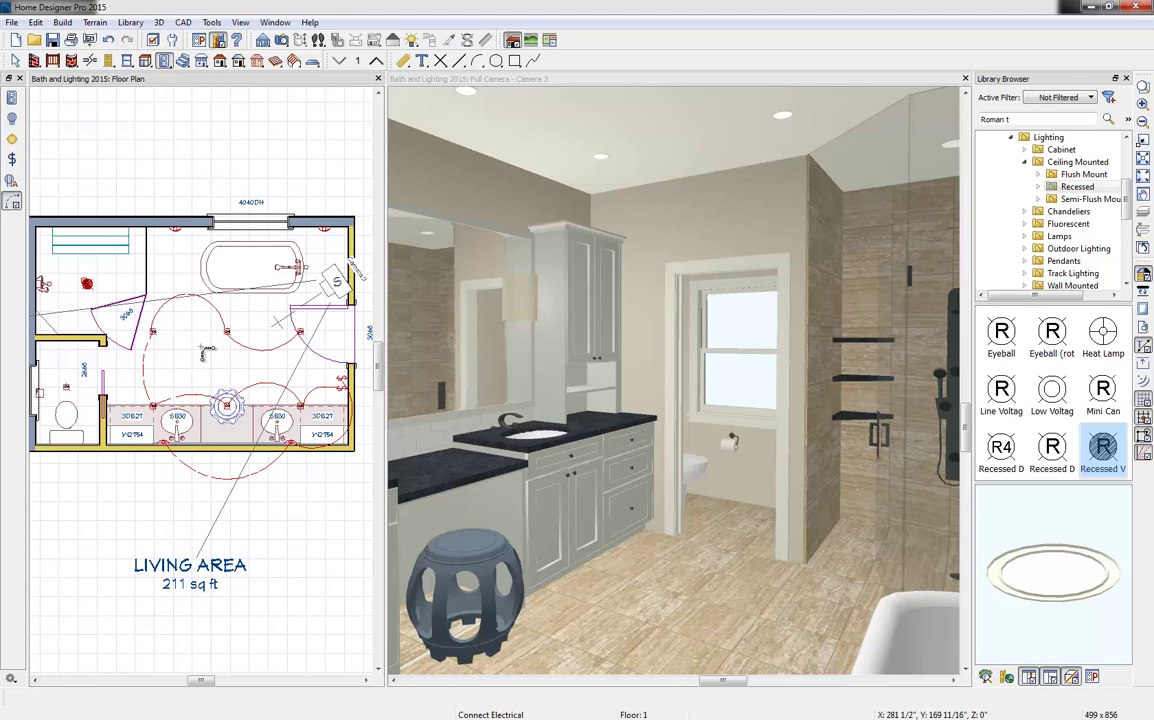
{"action": "key", "text": "space"}
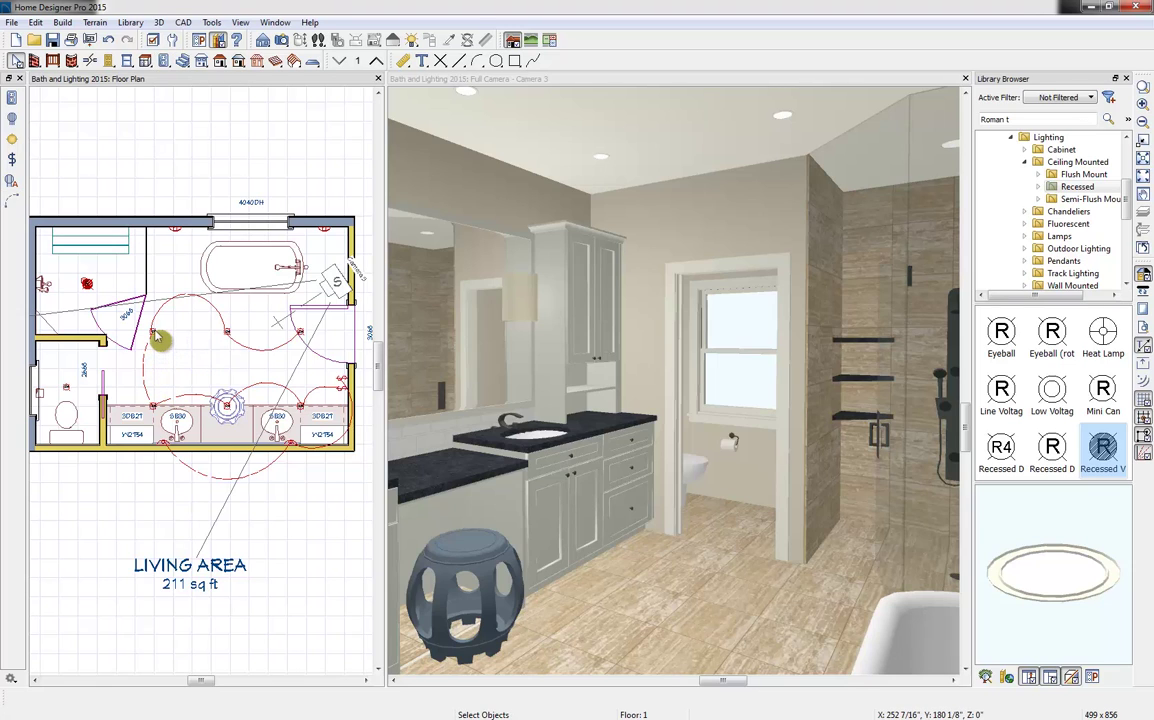
Set the recessed ceiling light nearest the shower door to a Spot Light source with 850 Lumens (60W) intensity.
{"action": "double_click", "coordinate": [154, 335]}
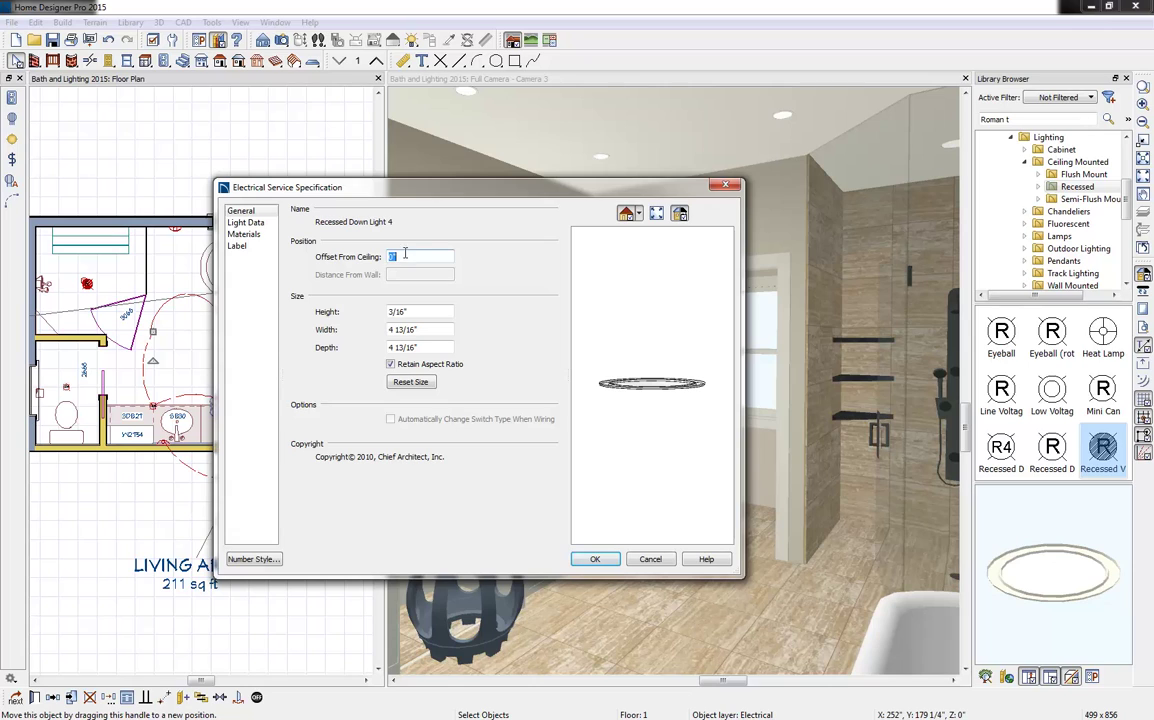
{"action": "left_click", "coordinate": [381, 273]}
{"action": "left_click", "coordinate": [250, 224]}
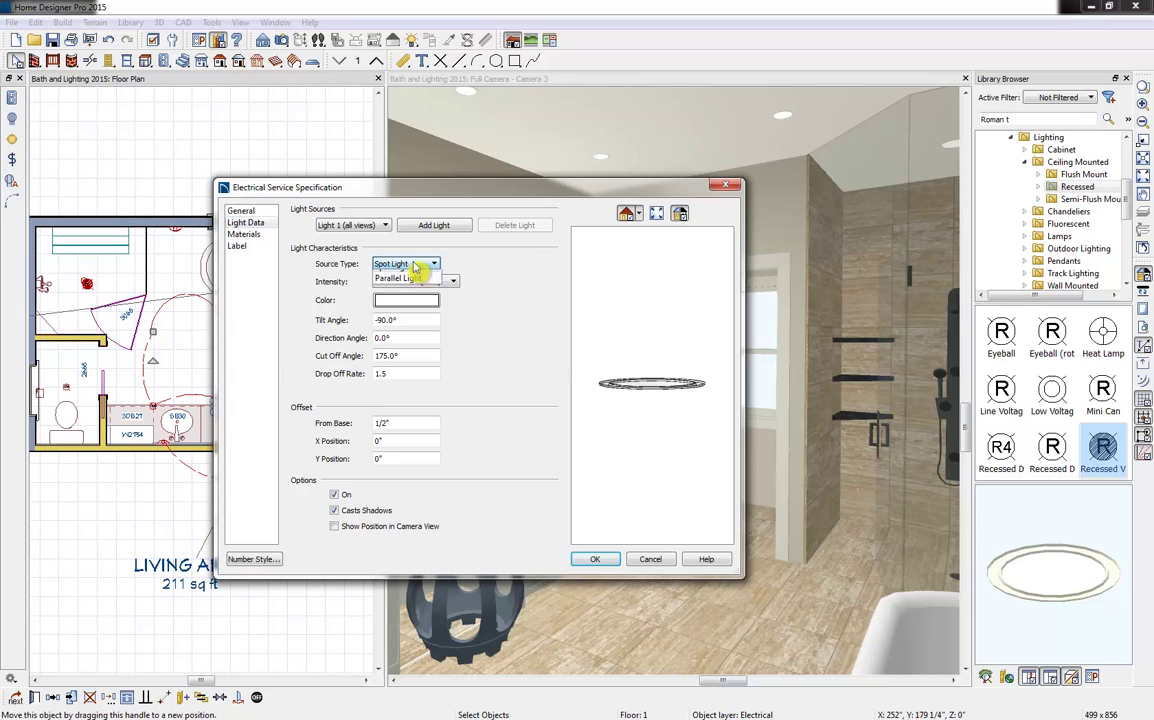
{"action": "left_click", "coordinate": [424, 265]}
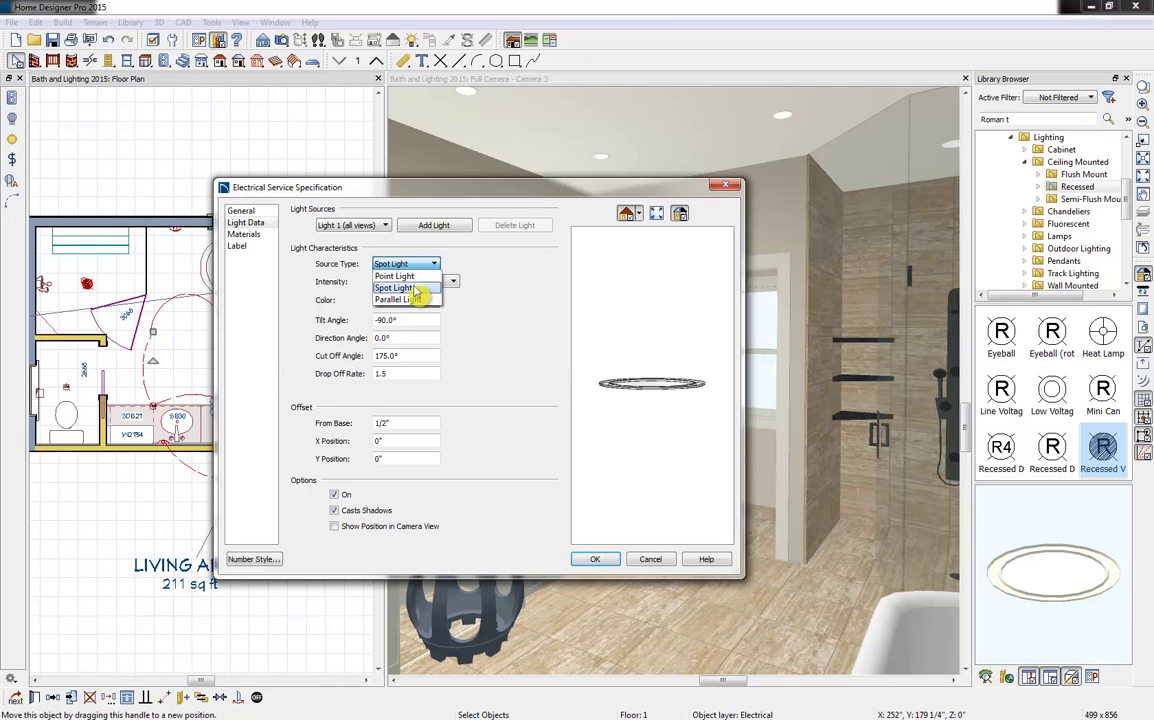
{"action": "left_click", "coordinate": [405, 287]}
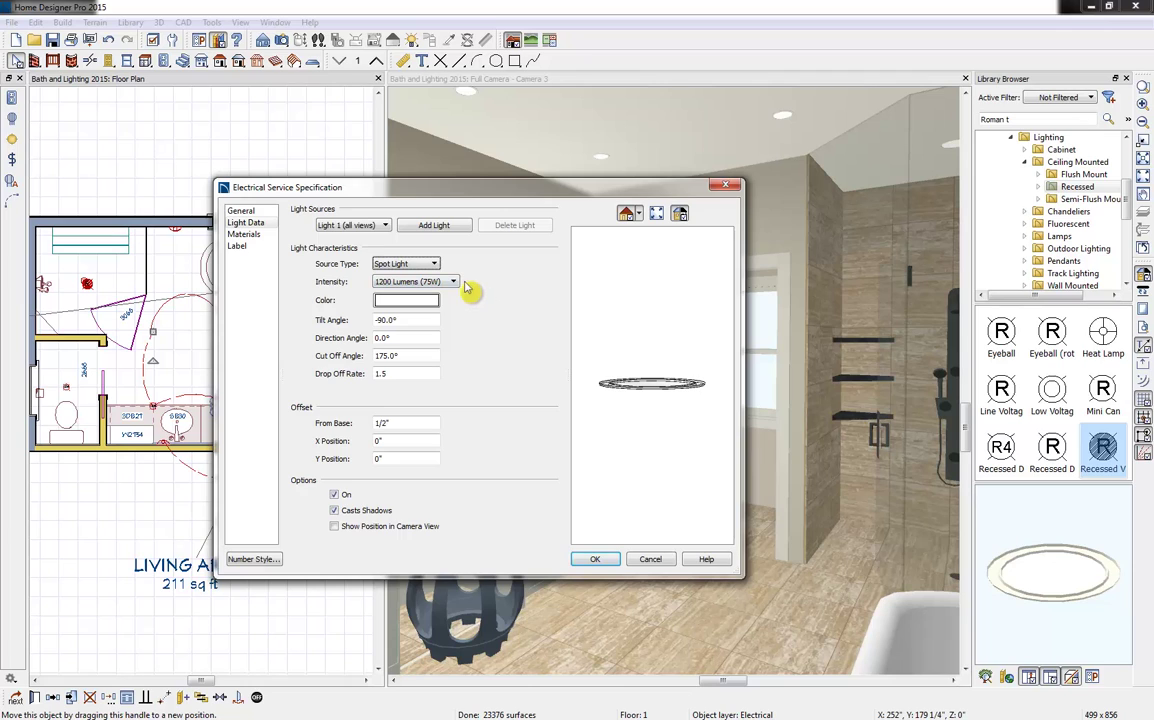
{"action": "left_click", "coordinate": [454, 283]}
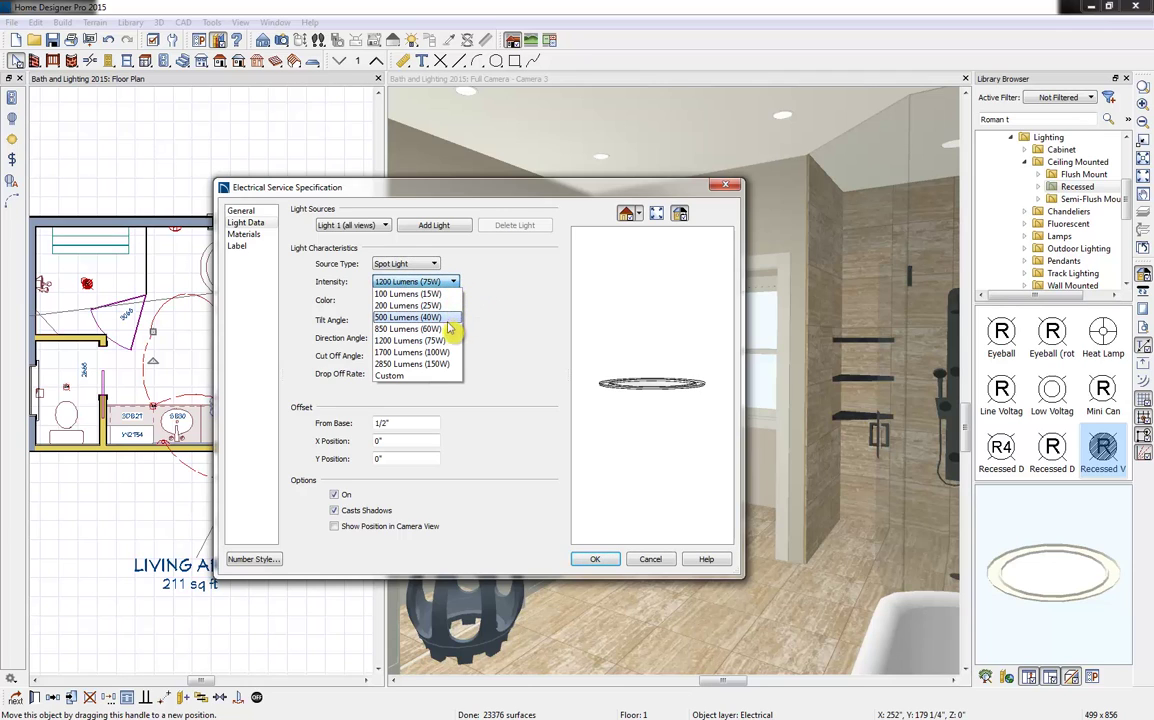
{"action": "left_click", "coordinate": [449, 330]}
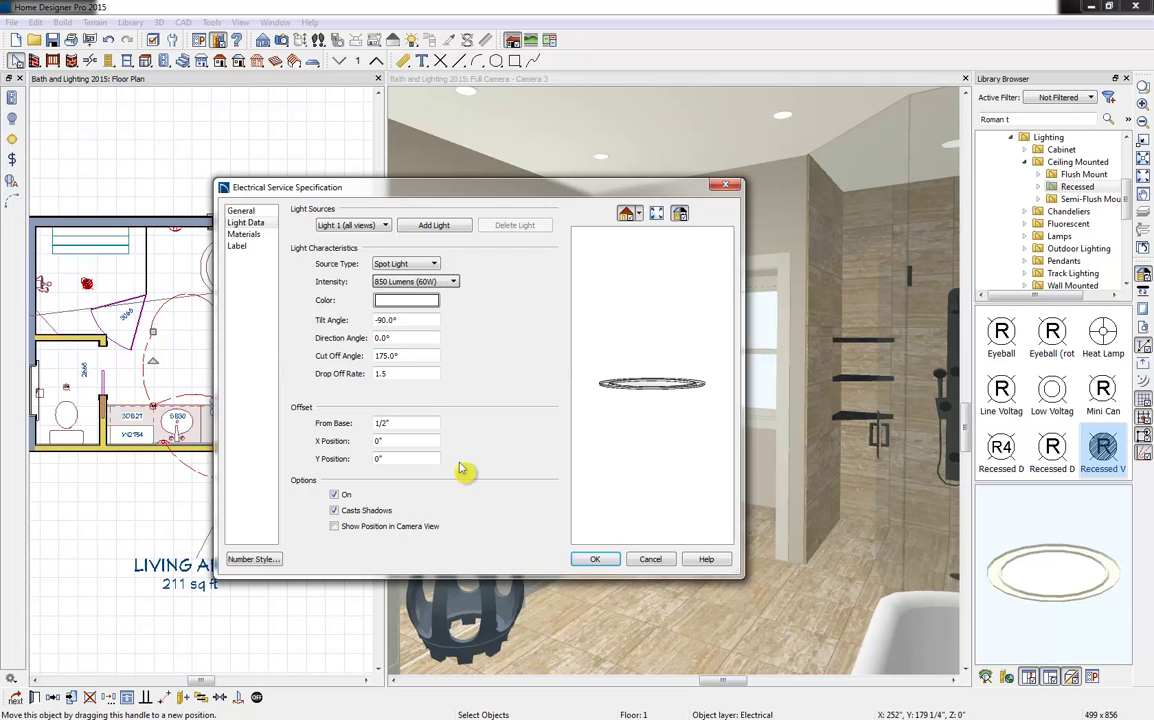
{"action": "left_click", "coordinate": [594, 560]}
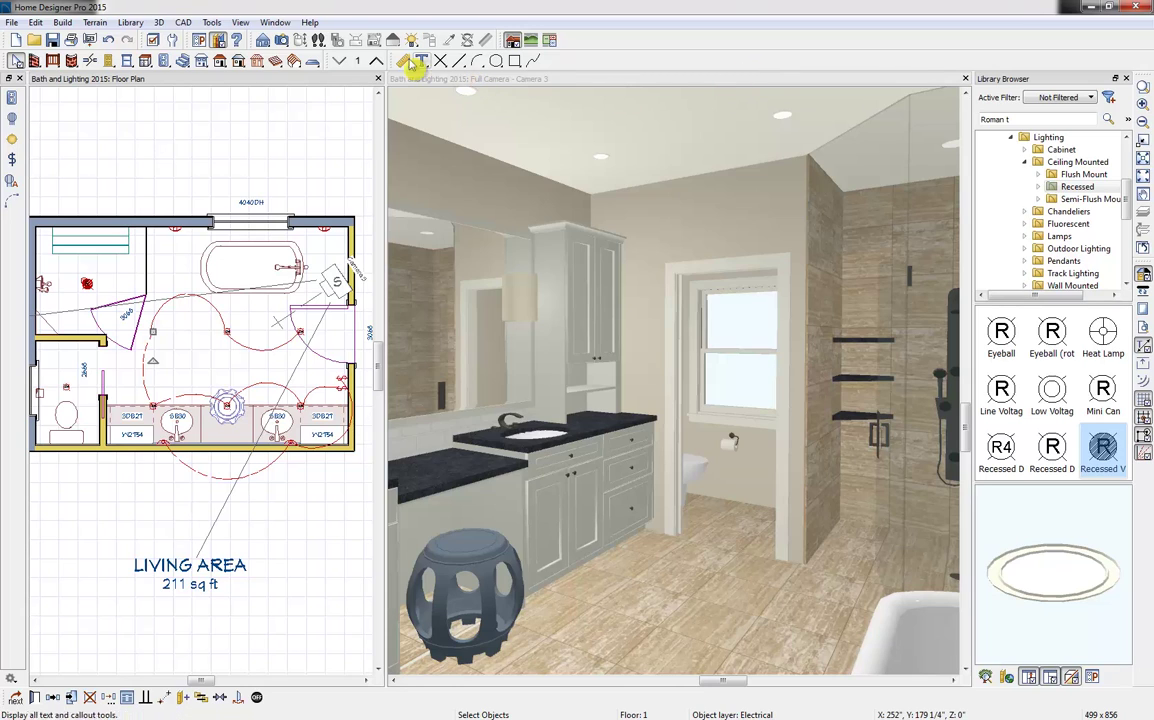
Add a standalone light source to the open floor area in the middle of the bathroom plan.
{"action": "left_click", "coordinate": [212, 24]}
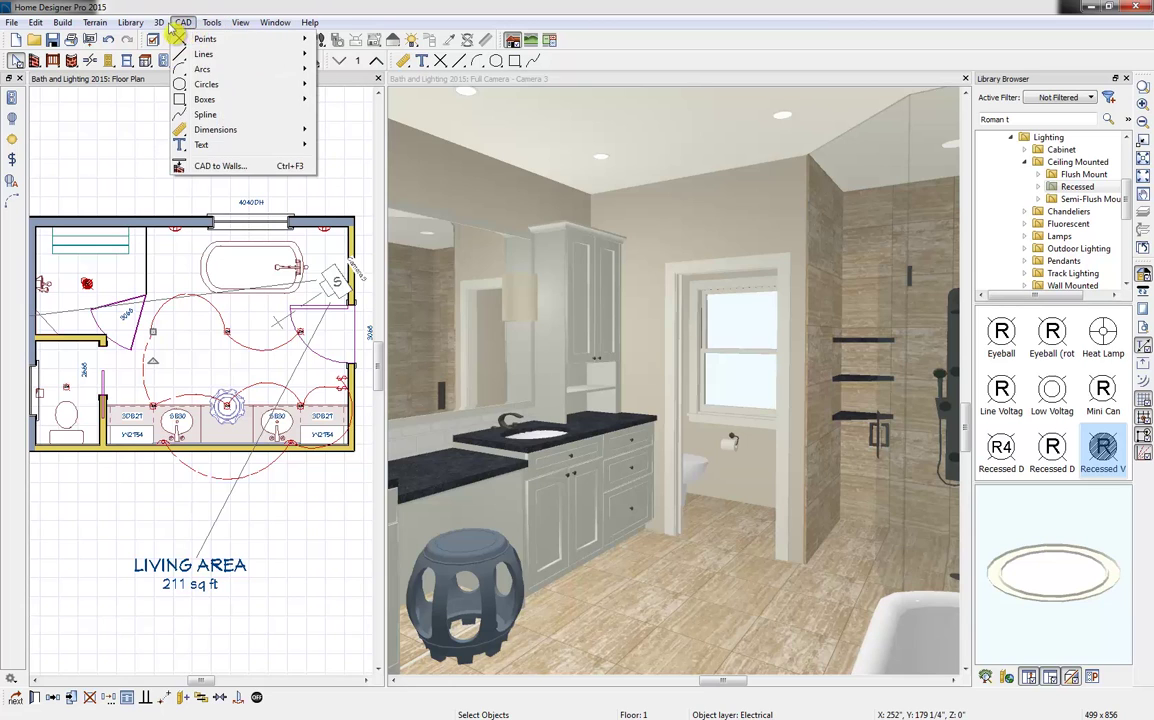
{"action": "mouse_move", "coordinate": [158, 23]}
{"action": "mouse_move", "coordinate": [198, 261]}
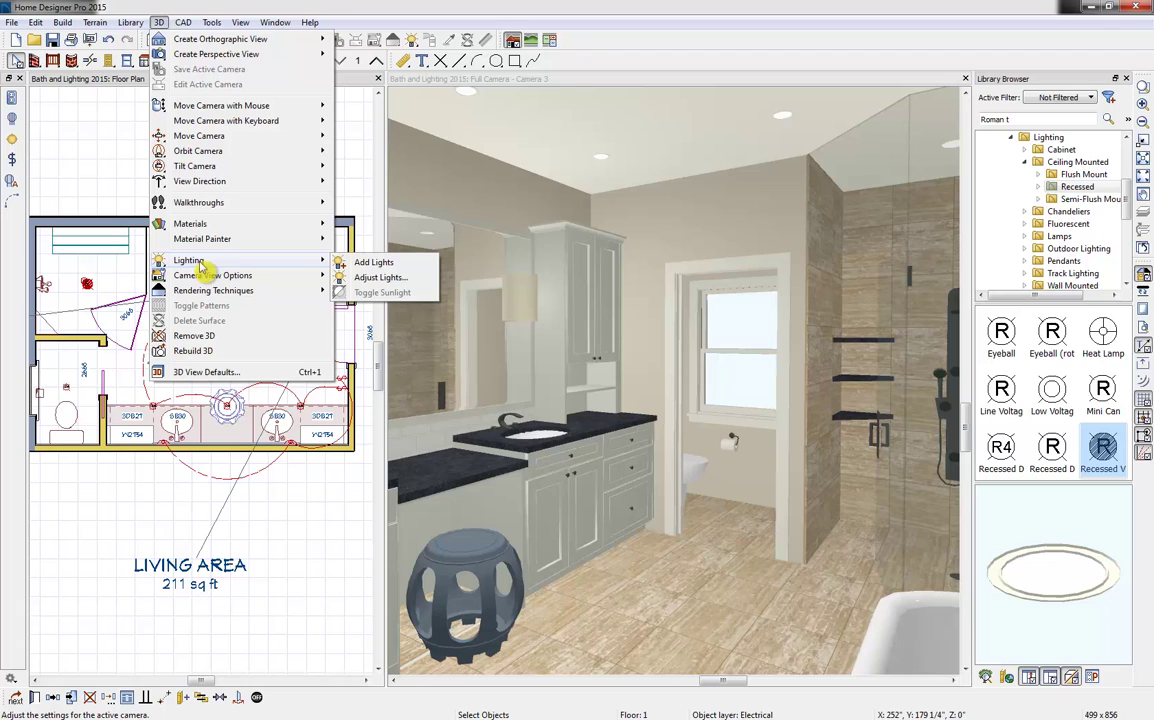
{"action": "mouse_move", "coordinate": [327, 264]}
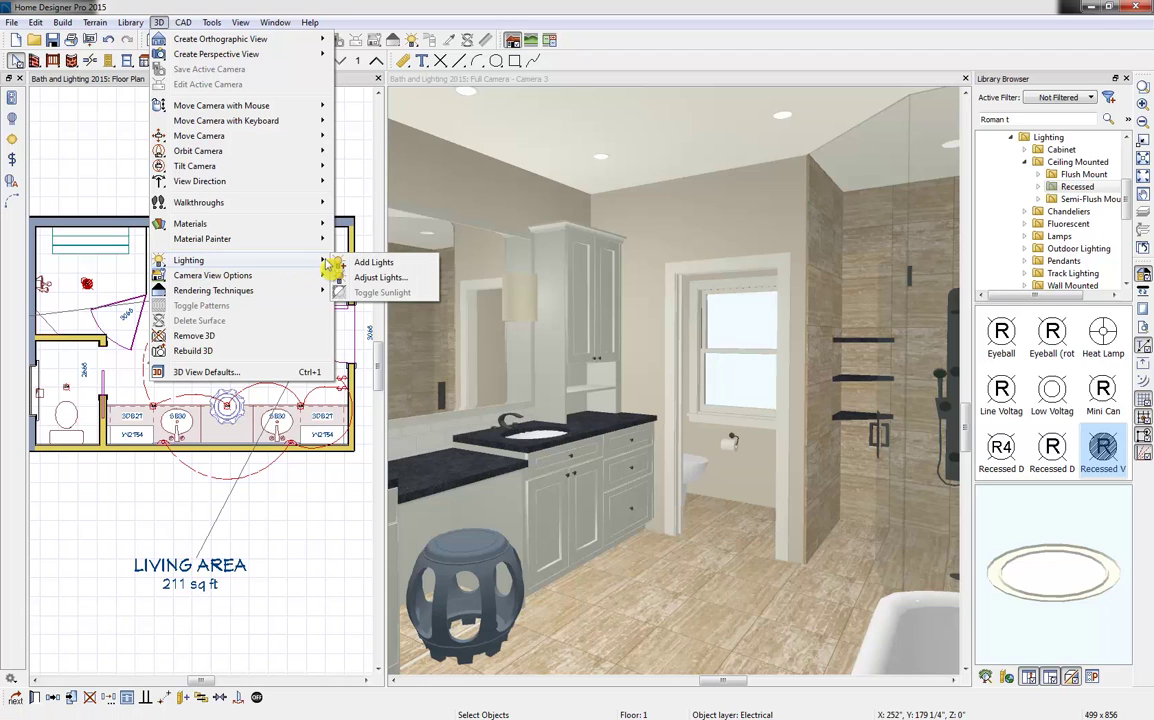
{"action": "left_click", "coordinate": [373, 262]}
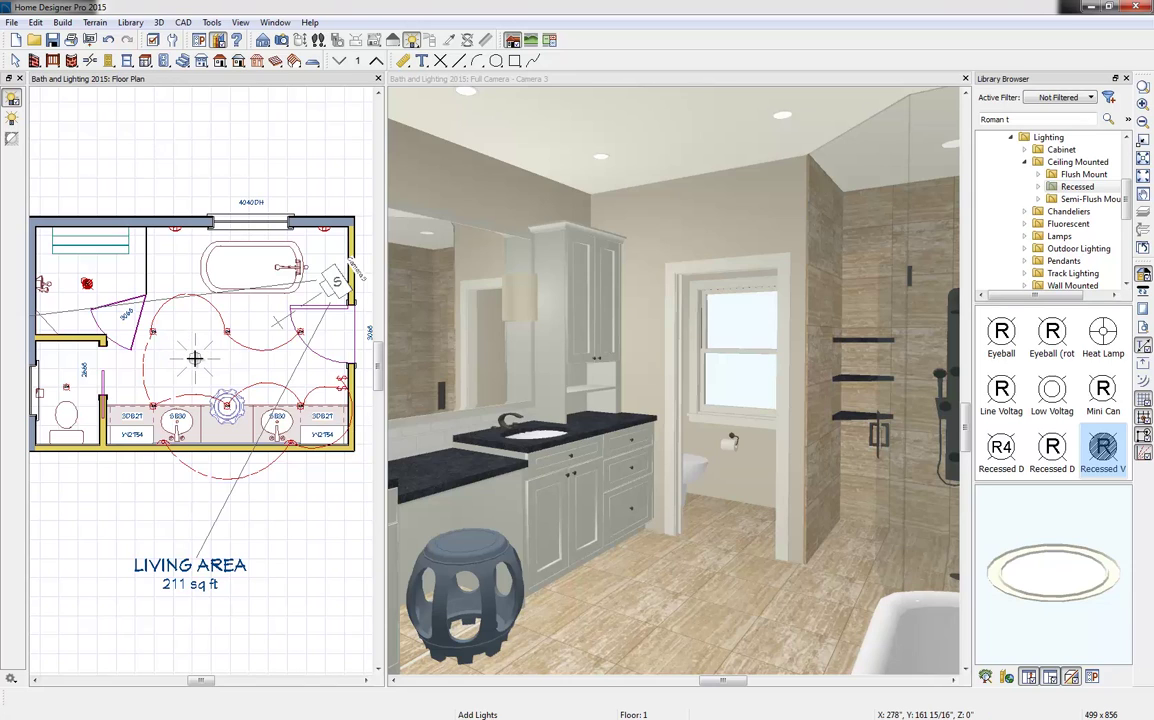
{"action": "mouse_move", "coordinate": [194, 358]}
{"action": "left_mouse_down"}
{"action": "mouse_move", "coordinate": [188, 316]}
{"action": "mouse_move", "coordinate": [194, 358]}
{"action": "left_mouse_up"}
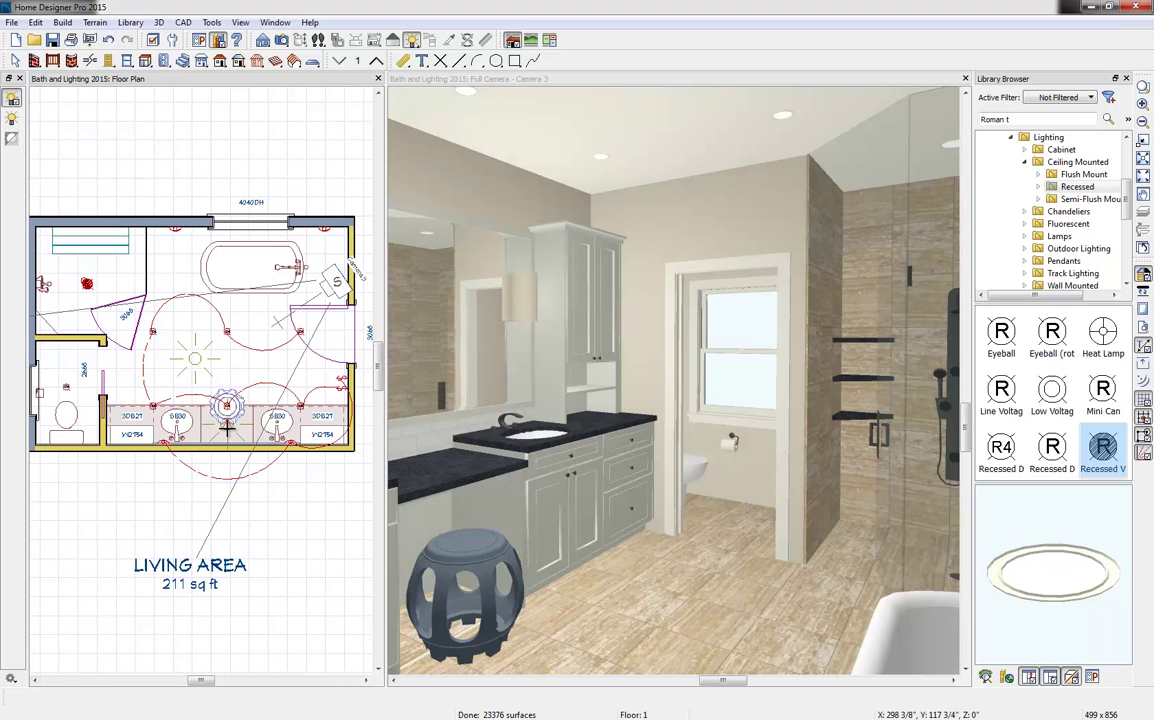
Add a second light source at the middle vanity cabinet and review its location and light data settings.
{"action": "left_click", "coordinate": [227, 426]}
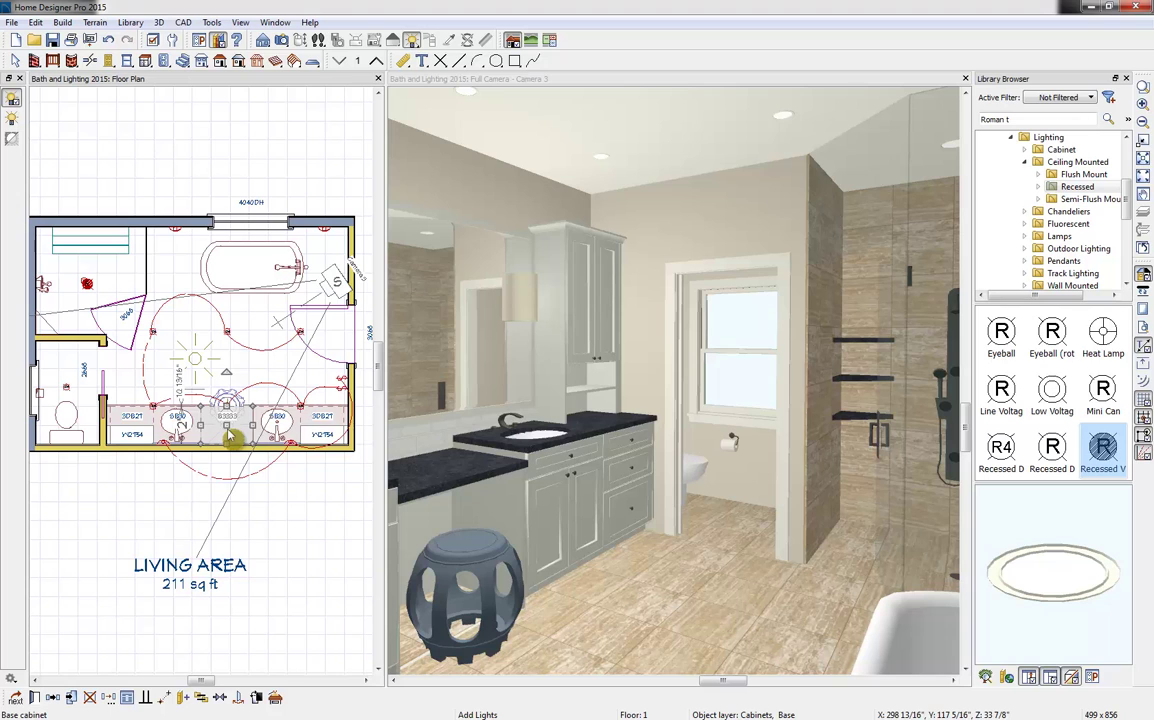
{"action": "left_click", "coordinate": [227, 405]}
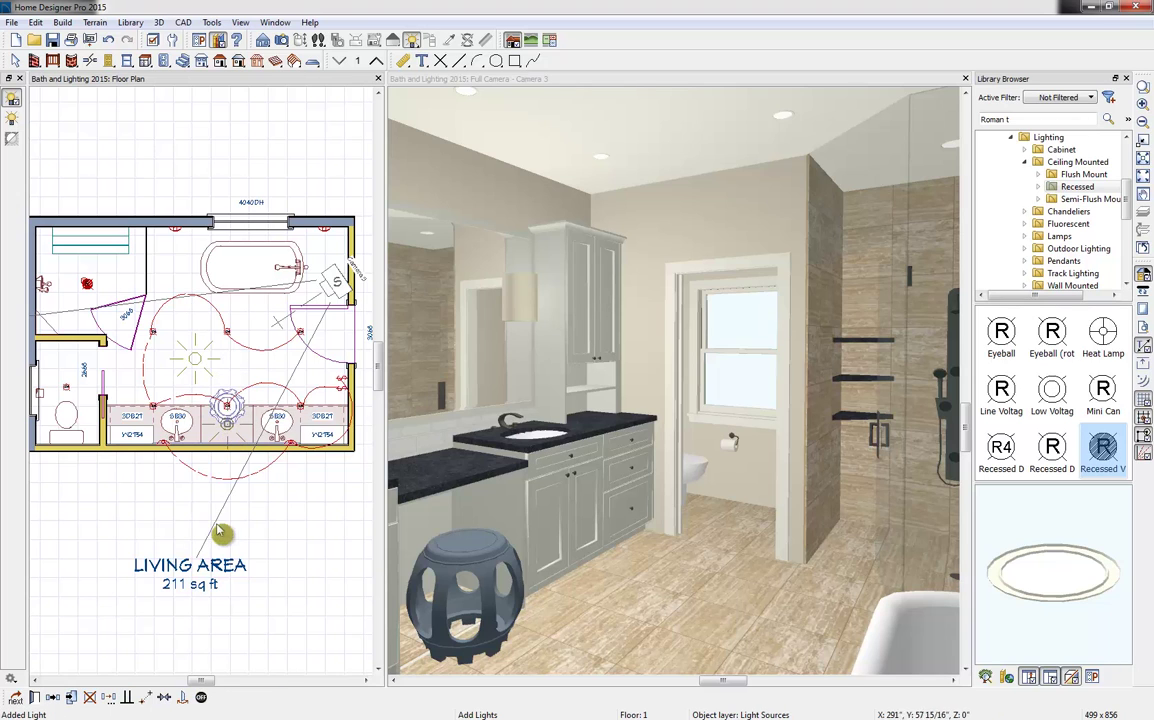
{"action": "left_click", "coordinate": [52, 697]}
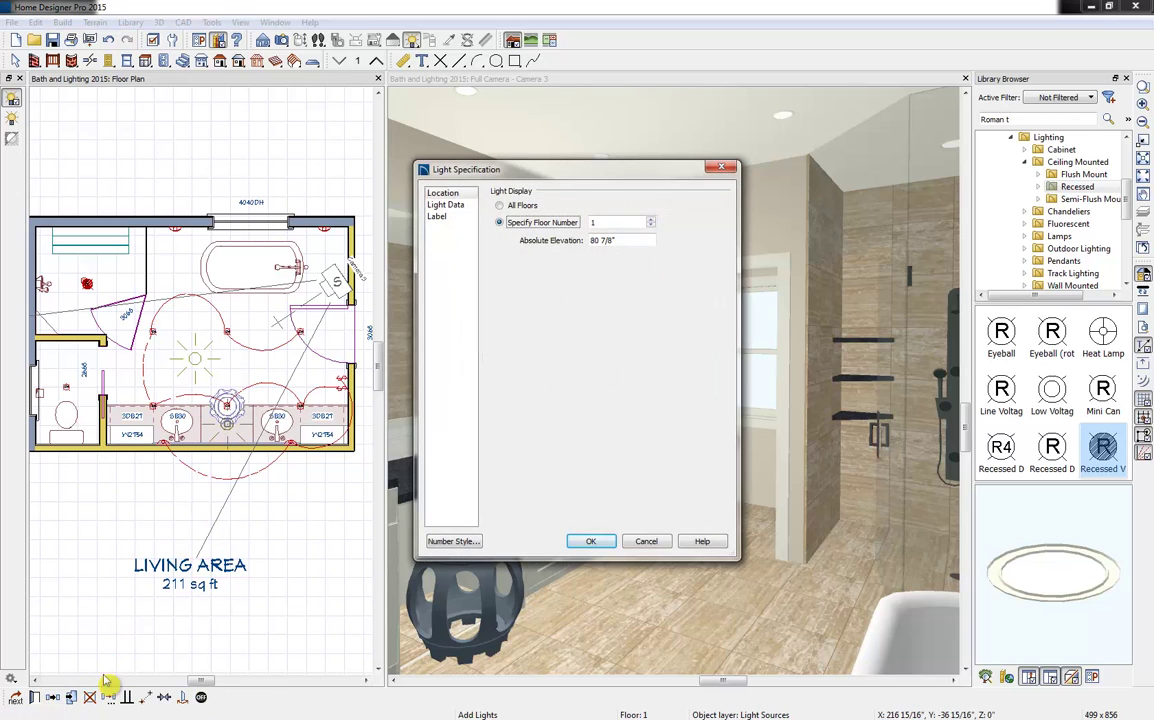
{"action": "left_click", "coordinate": [445, 205]}
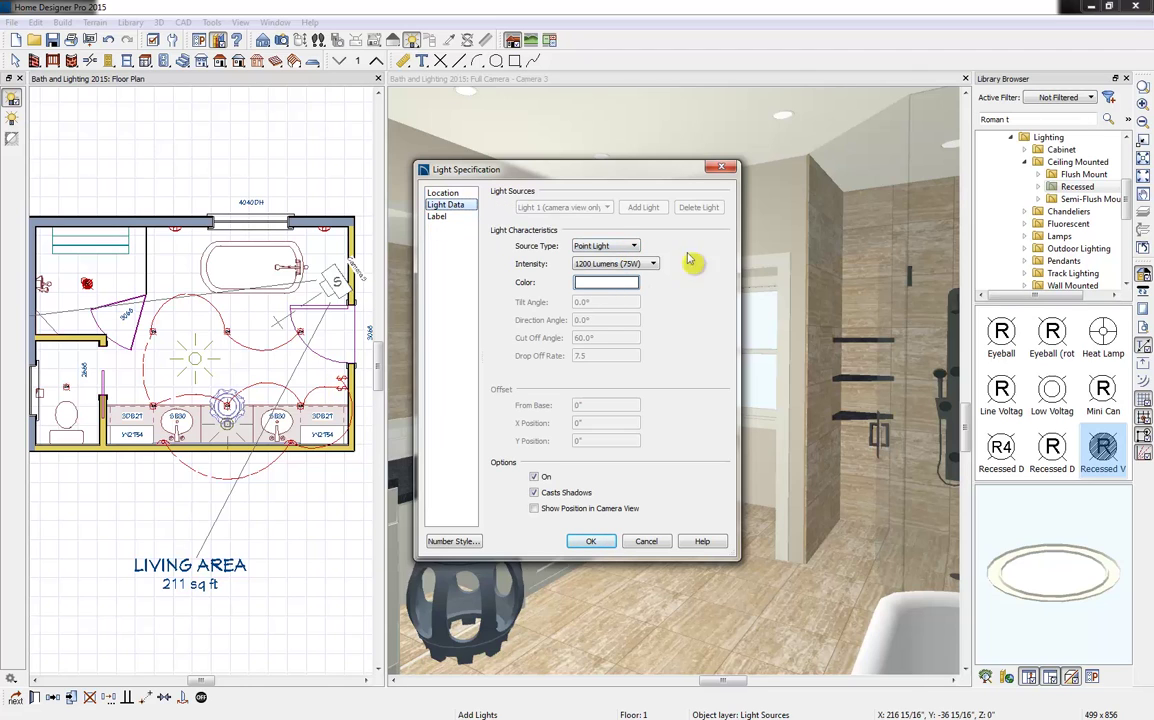
{"action": "left_click", "coordinate": [723, 168]}
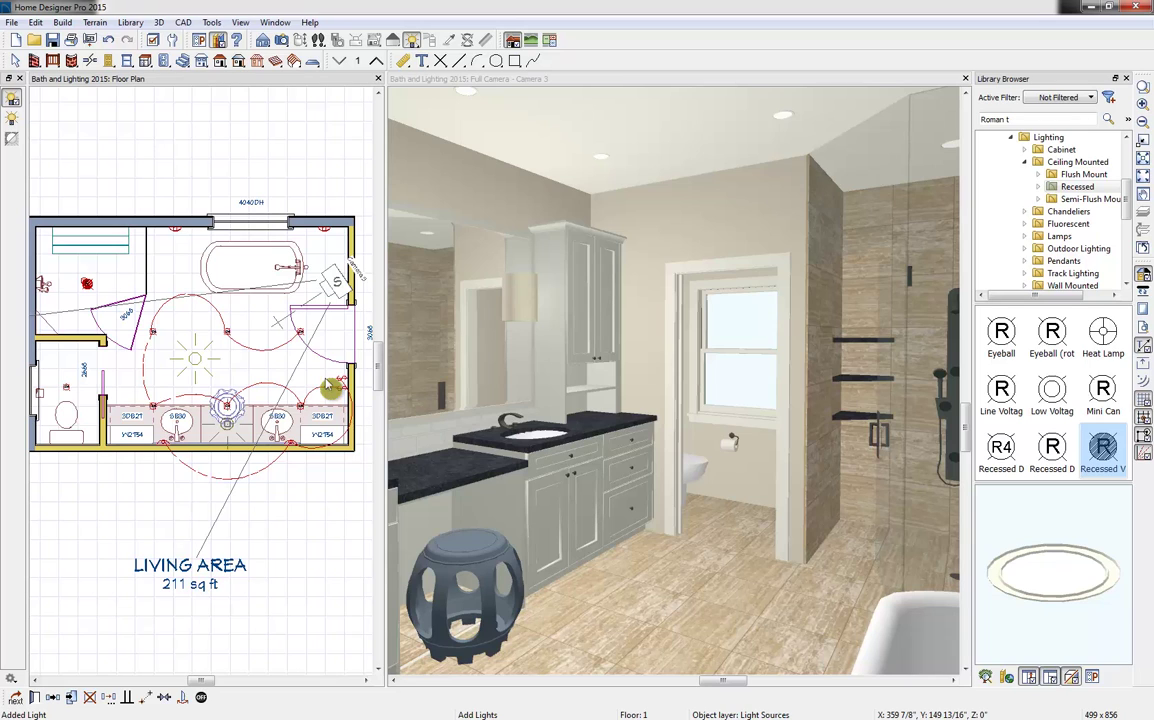
Delete the added light sources at the middle vanity cabinet and in the middle of the room.
{"action": "key", "text": "Delete"}
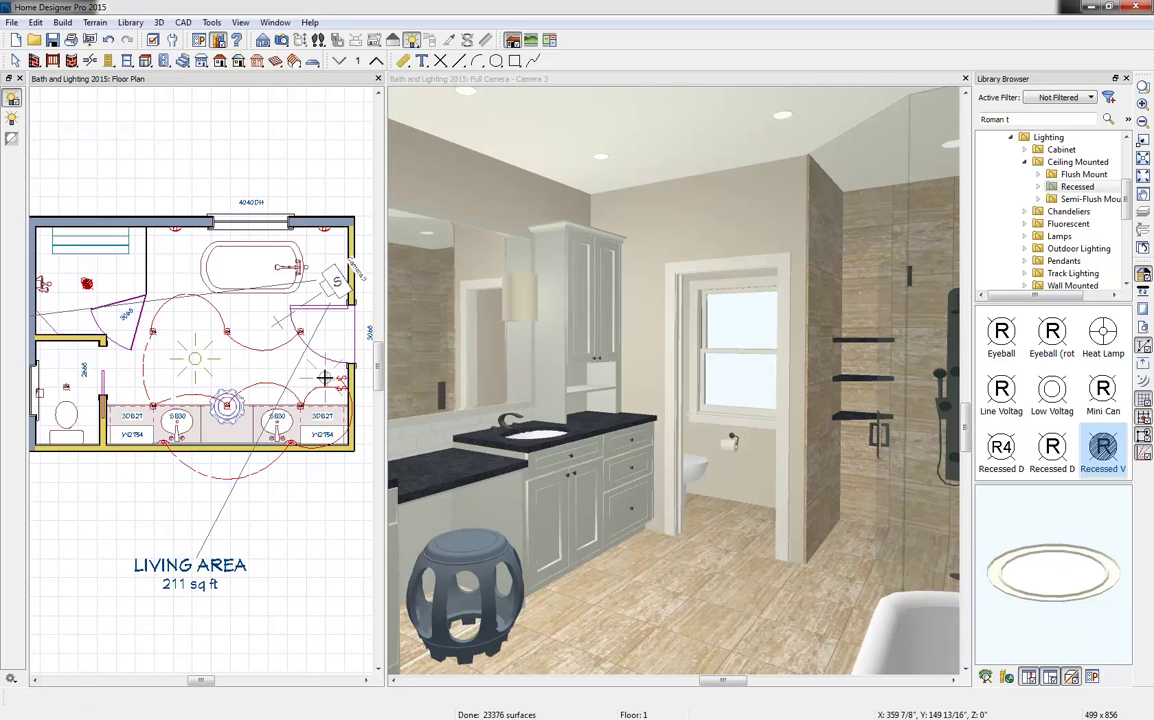
{"action": "left_click", "coordinate": [197, 362]}
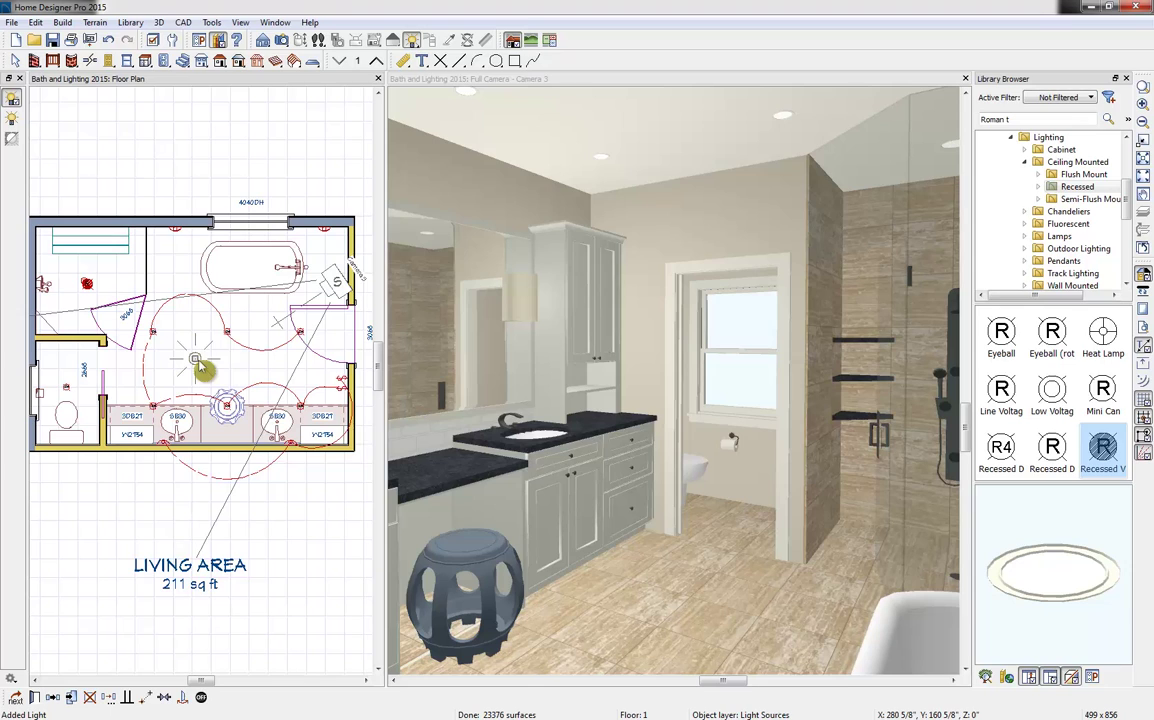
{"action": "key", "text": "Delete"}
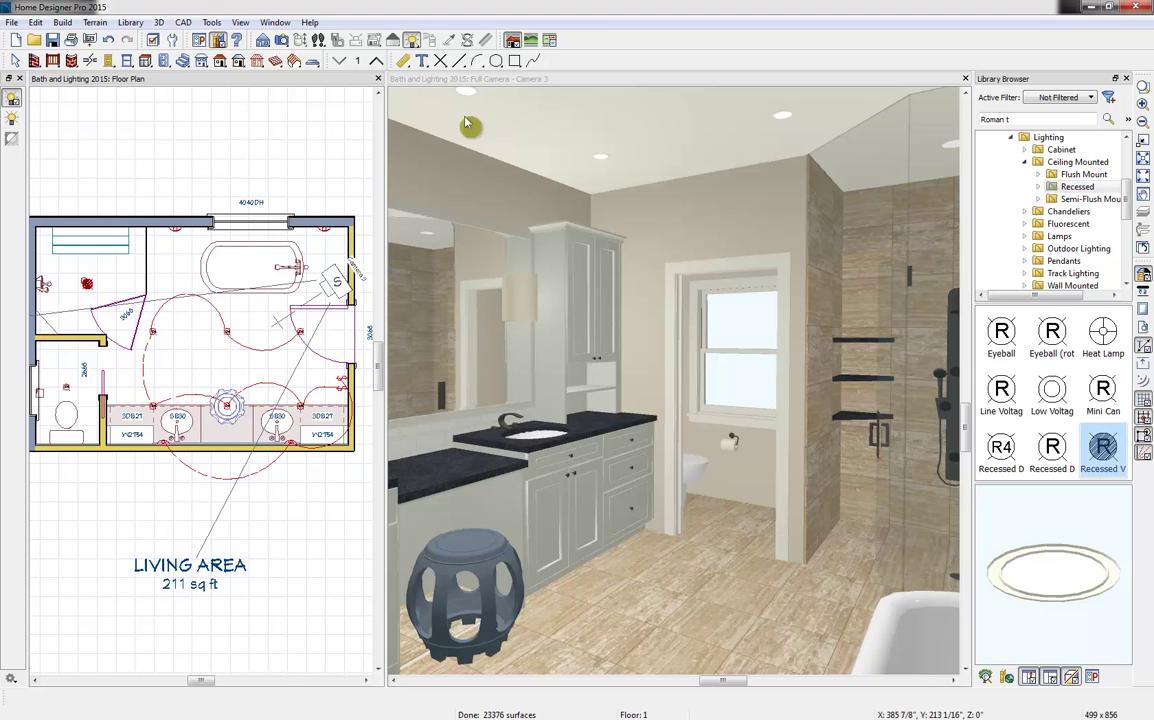
Enlarge the camera view to fill the workspace, and raise the Interior Ambient lighting in the 3D view defaults to 46%.
{"action": "double_click", "coordinate": [436, 79]}
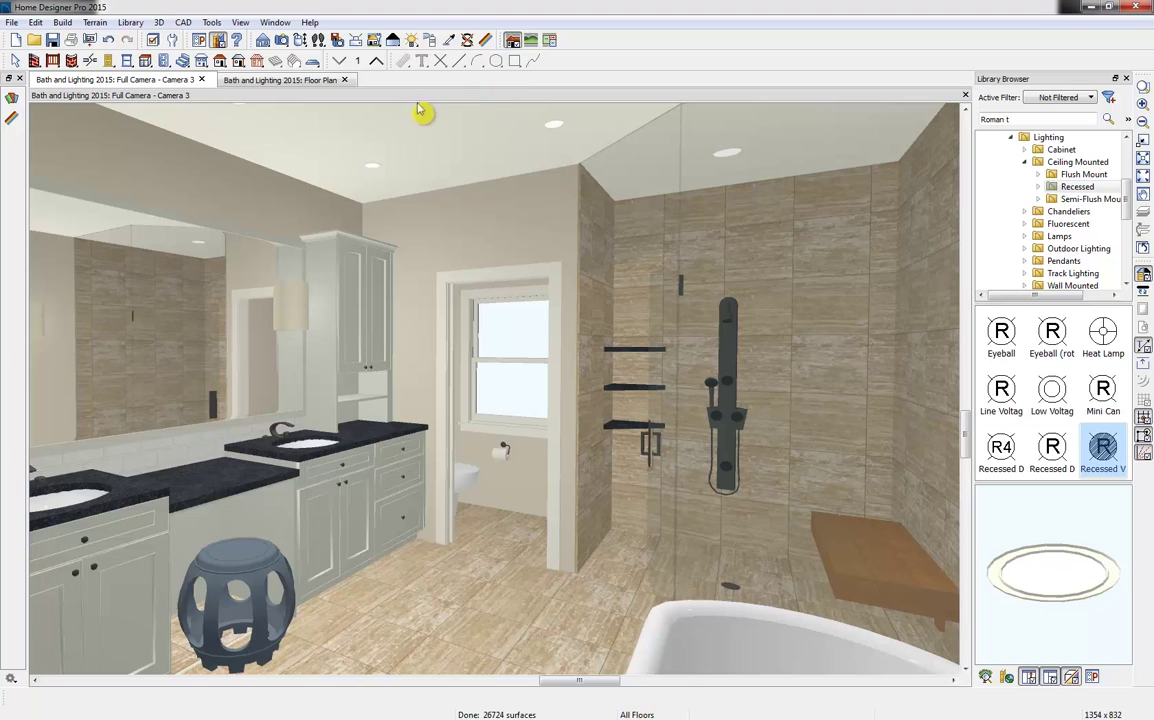
{"action": "left_click", "coordinate": [159, 22]}
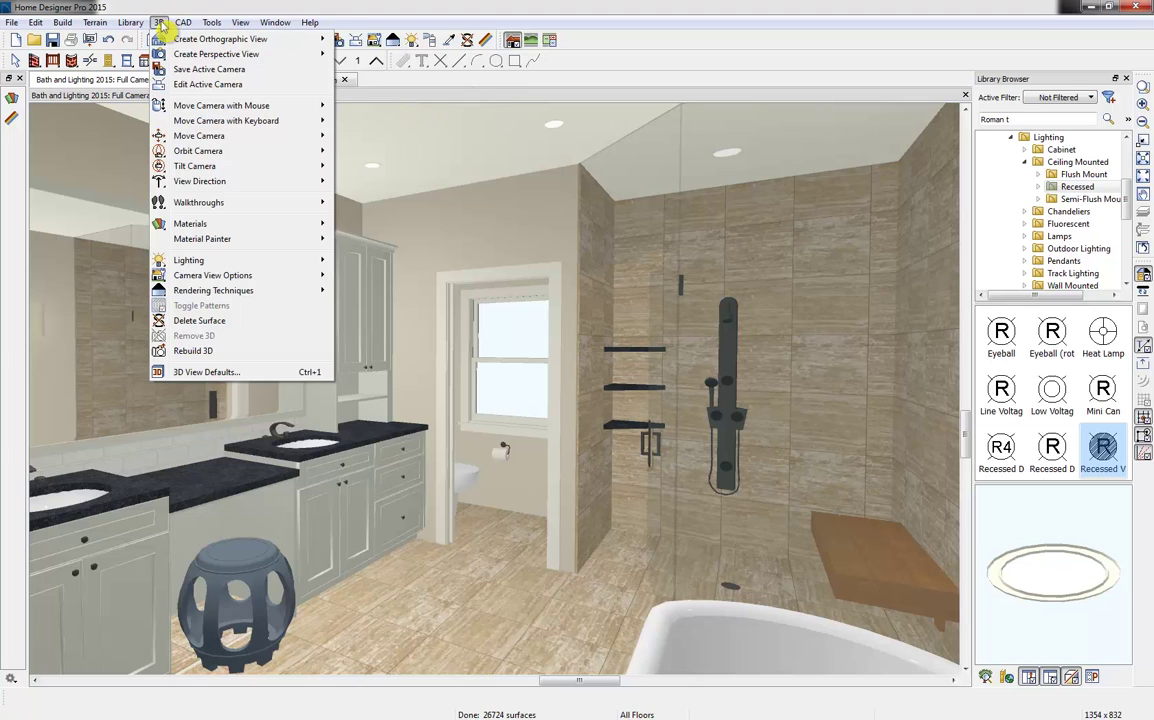
{"action": "left_click", "coordinate": [205, 372]}
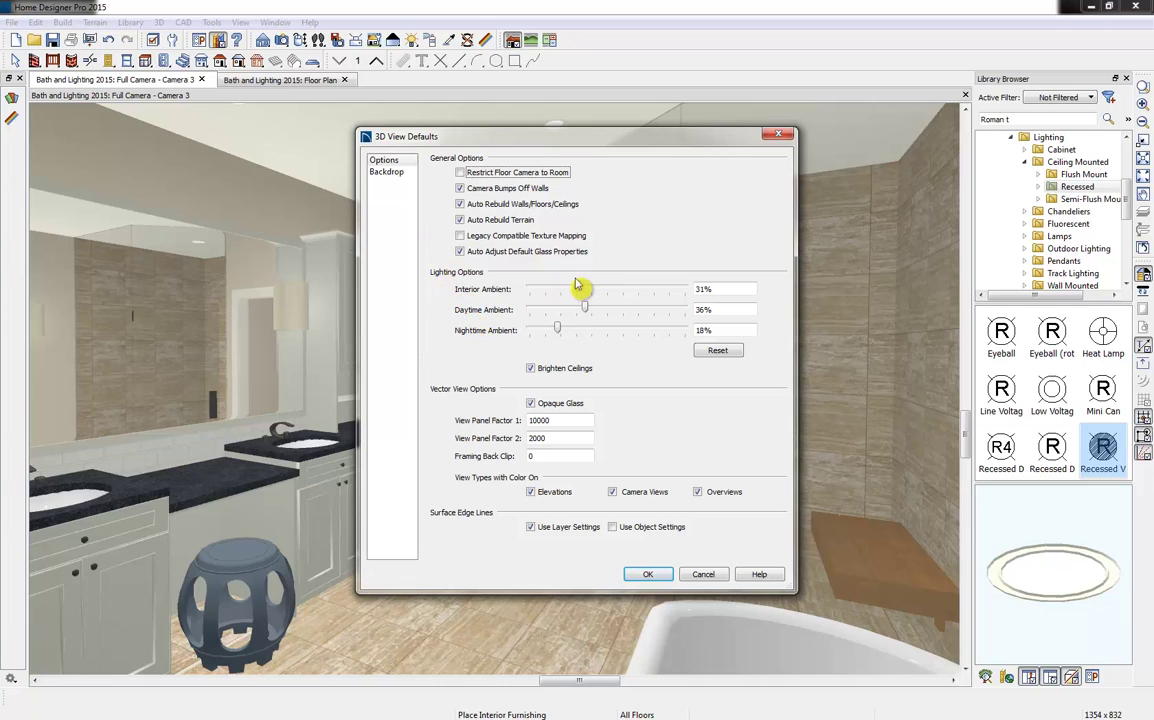
{"action": "left_click_drag", "start_coordinate": [580, 289], "coordinate": [603, 292]}
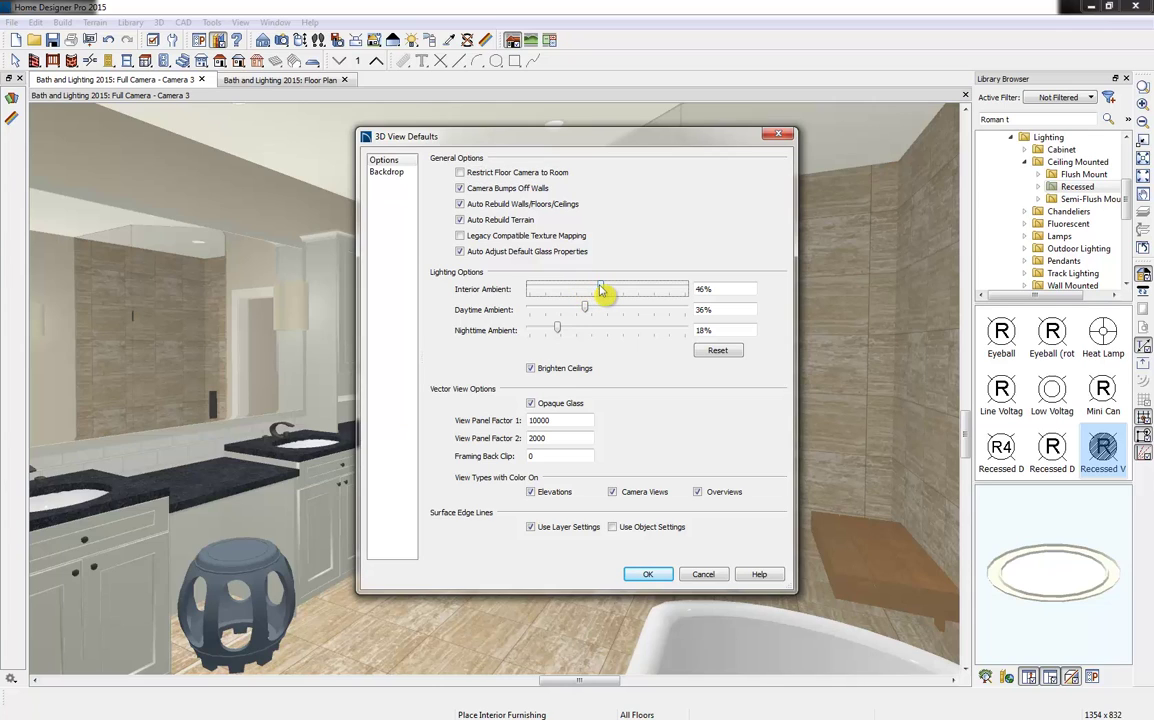
{"action": "left_click", "coordinate": [661, 577]}
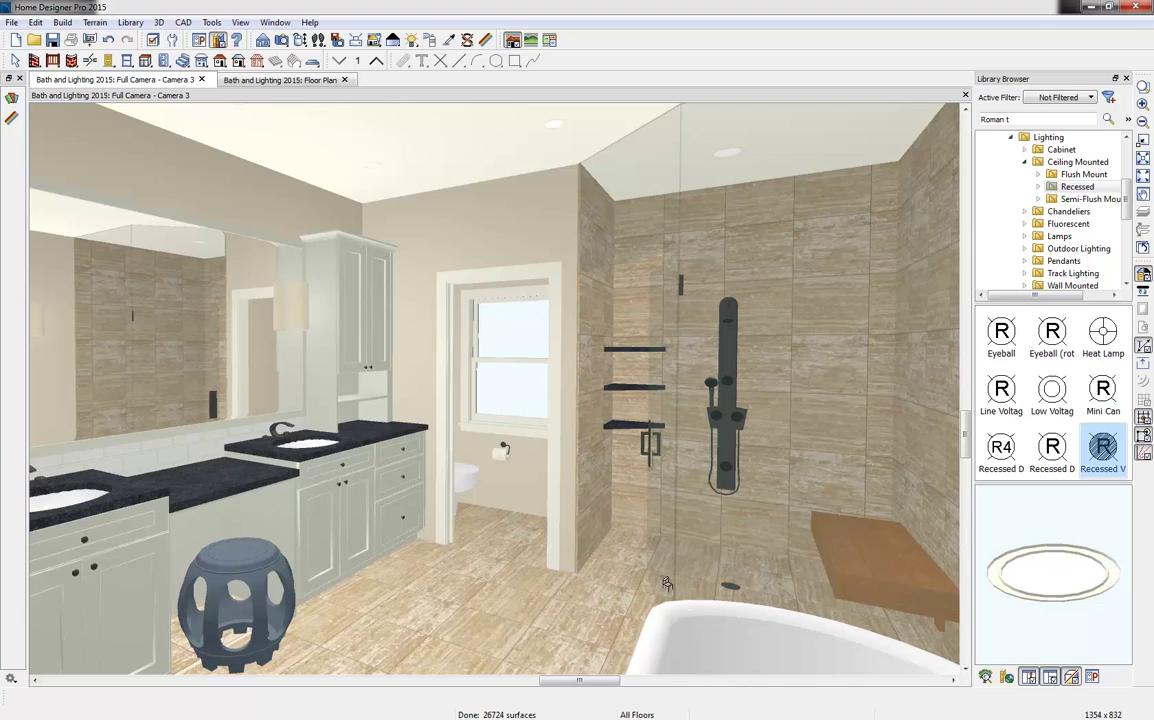
Try Brighten Ceilings off and back on in the 3D view defaults, and reset the ambient lighting levels to their defaults.
{"action": "left_click", "coordinate": [159, 23]}
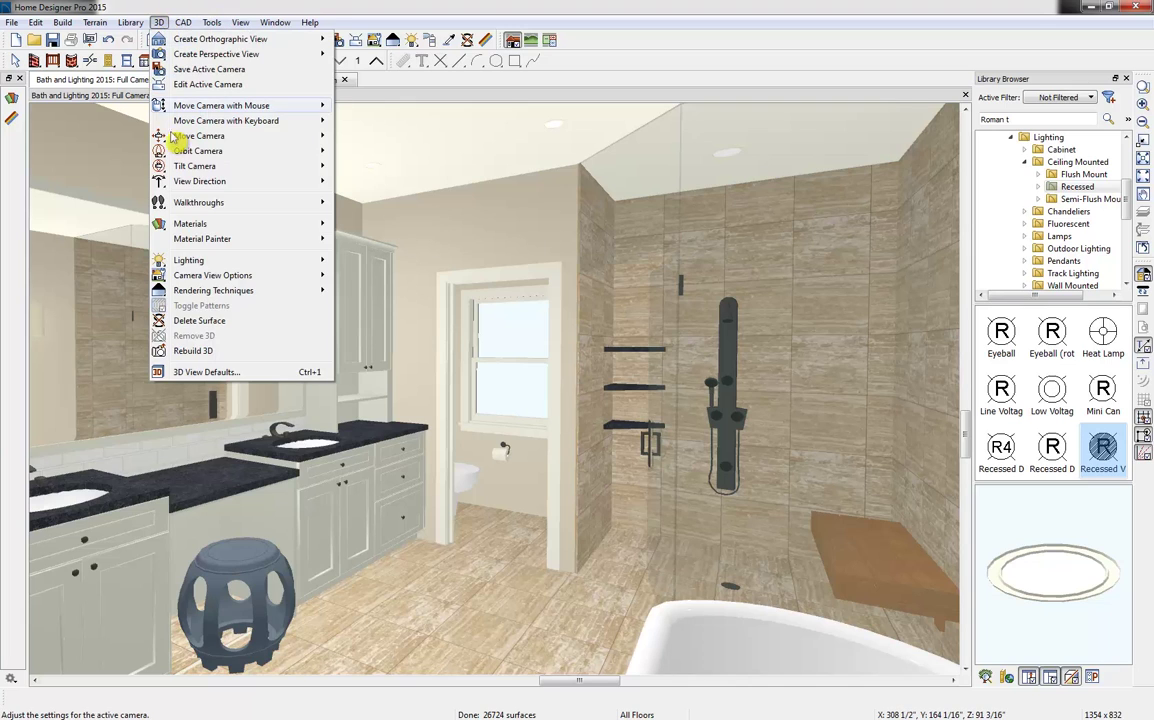
{"action": "left_click", "coordinate": [207, 372]}
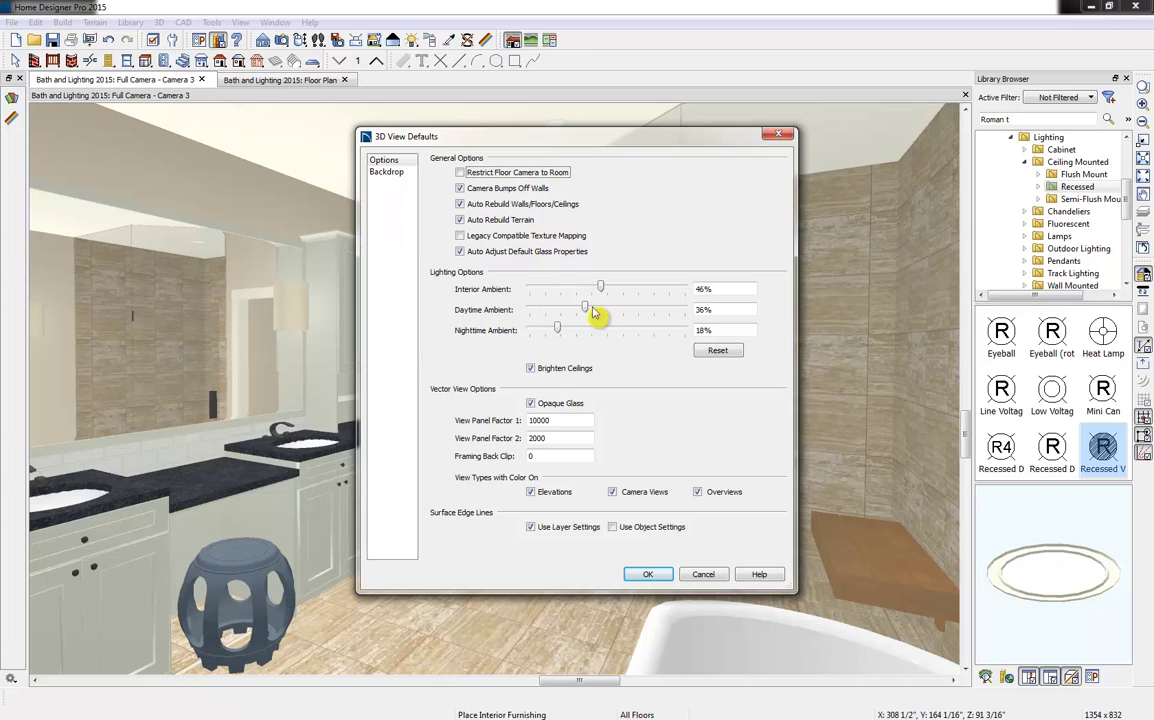
{"action": "left_click", "coordinate": [574, 370]}
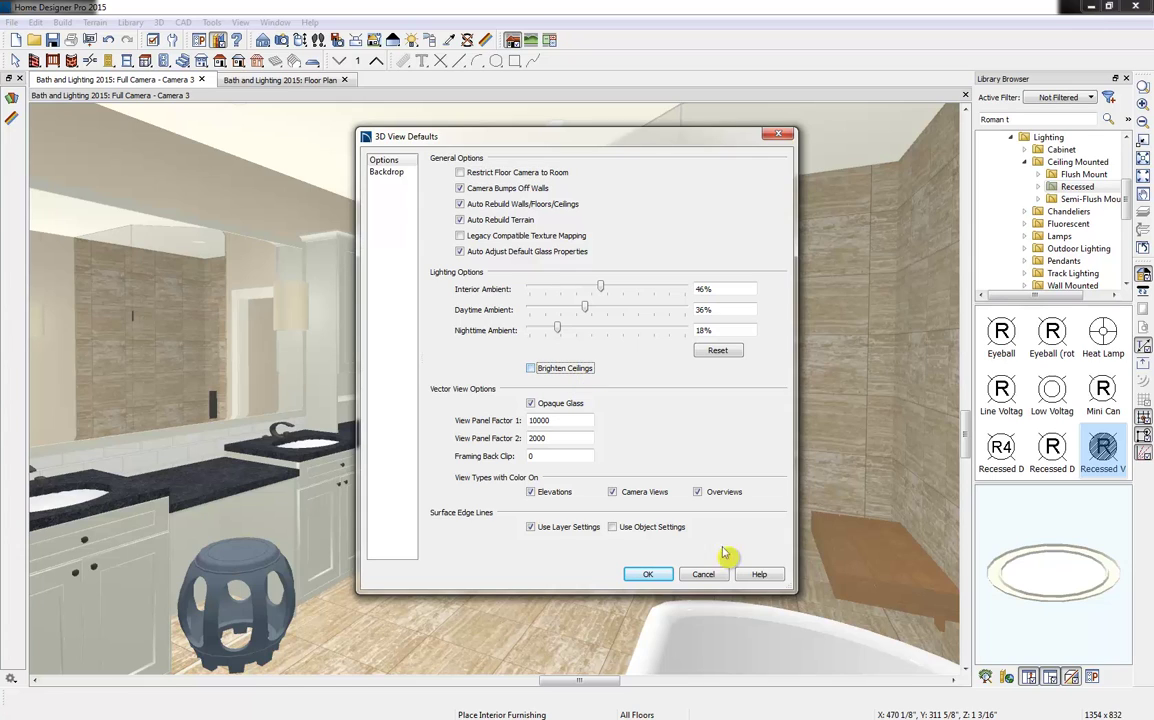
{"action": "left_click", "coordinate": [588, 372]}
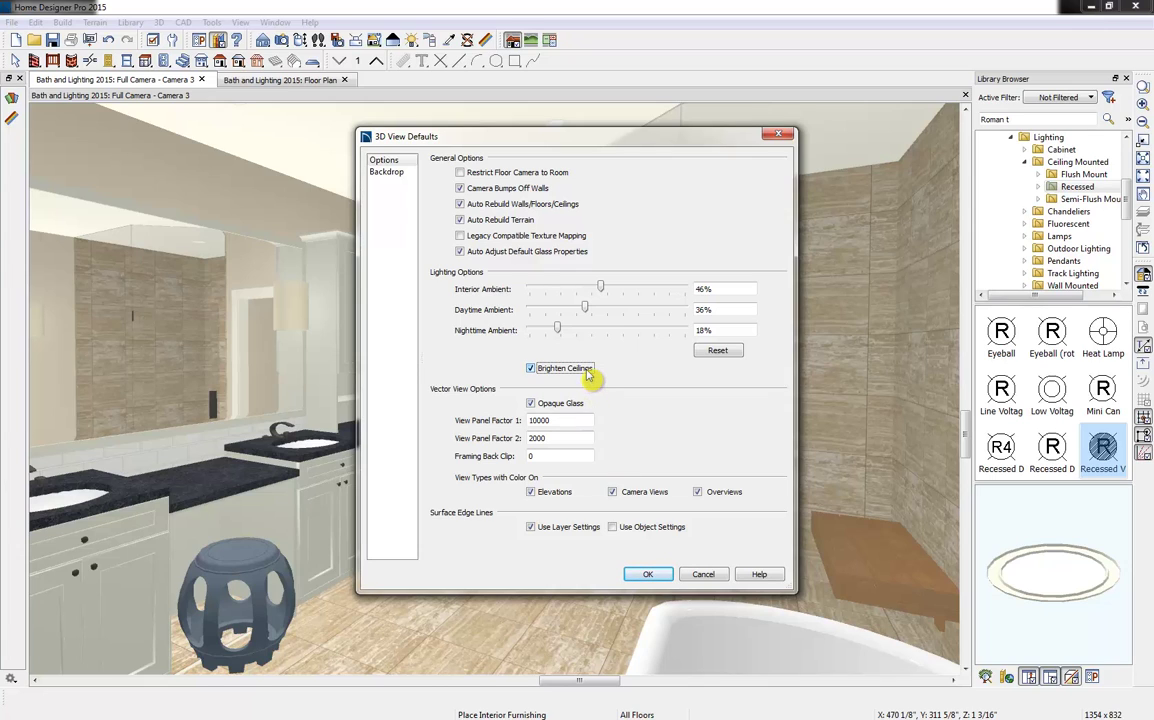
{"action": "left_click", "coordinate": [728, 358]}
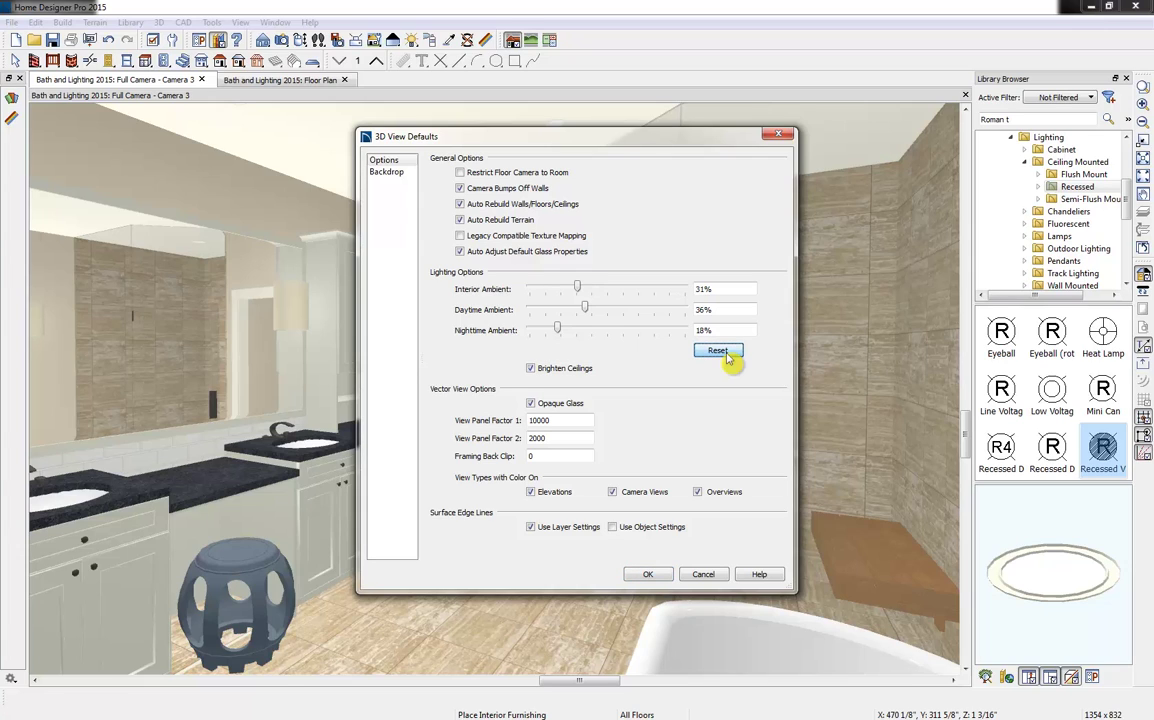
{"action": "left_click", "coordinate": [658, 578]}
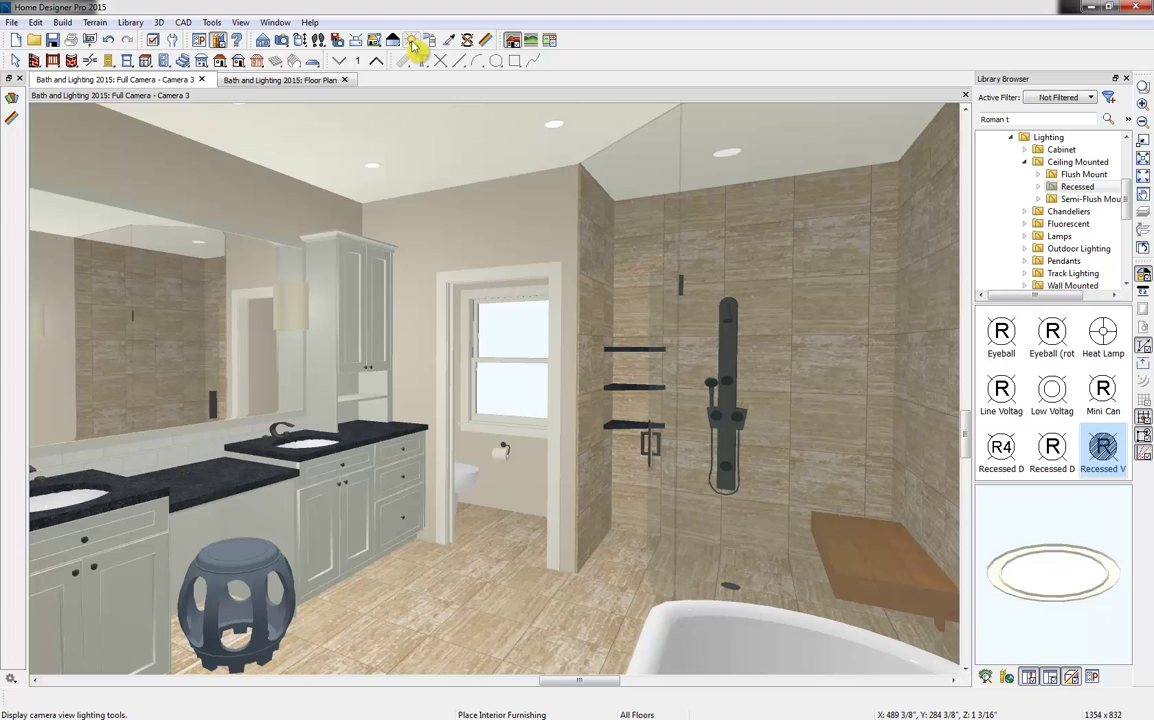
Open the help topic on Lighting, read its ambient light and light source sections, and close the help.
{"action": "key", "text": "F1"}
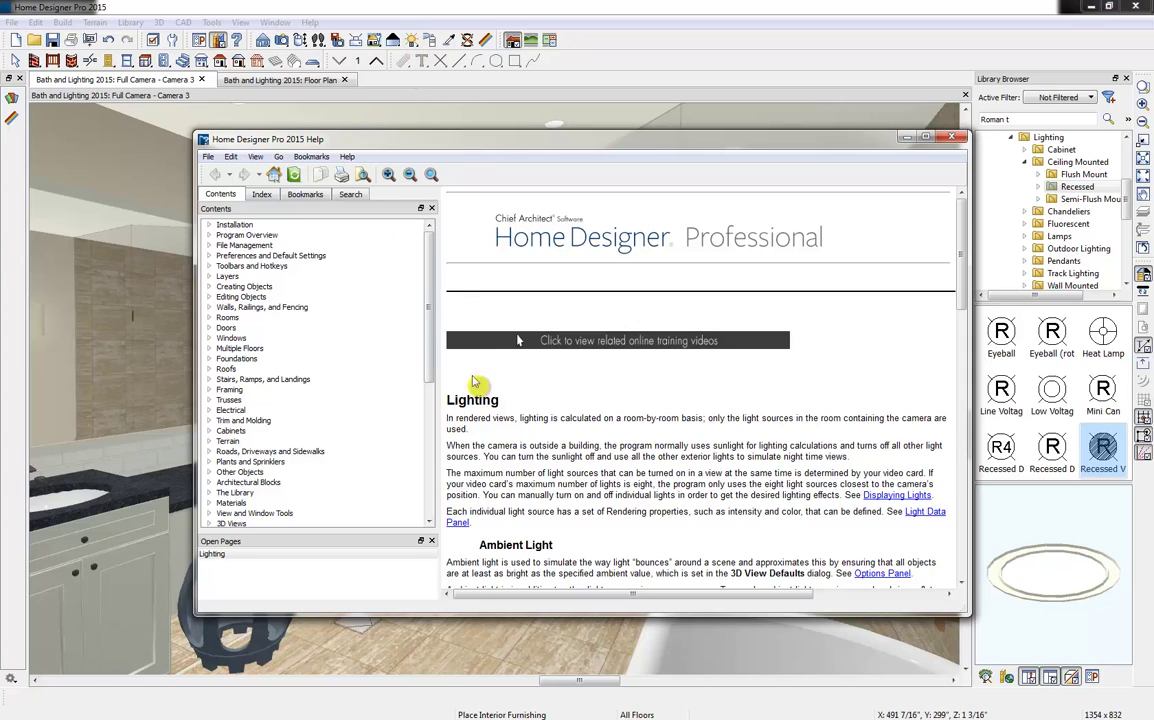
{"action": "scroll", "coordinate": [525, 410], "scroll_direction": "down", "scroll_amount": 5}
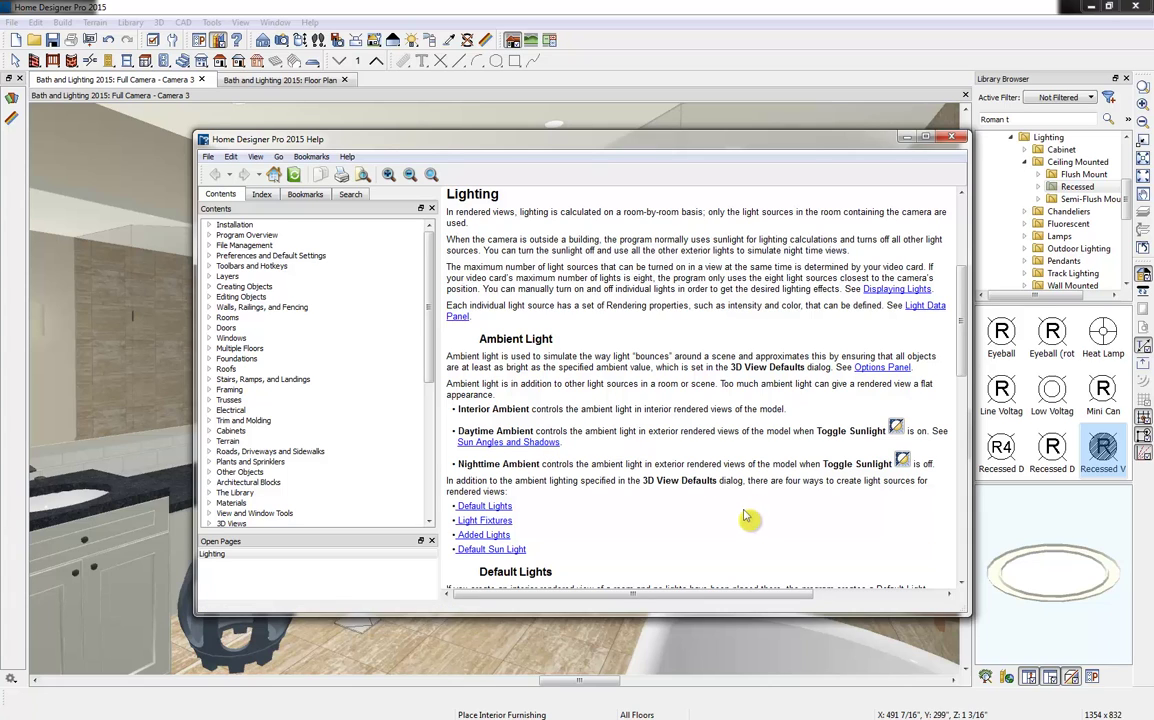
{"action": "scroll", "coordinate": [741, 523], "scroll_direction": "up", "scroll_amount": 3}
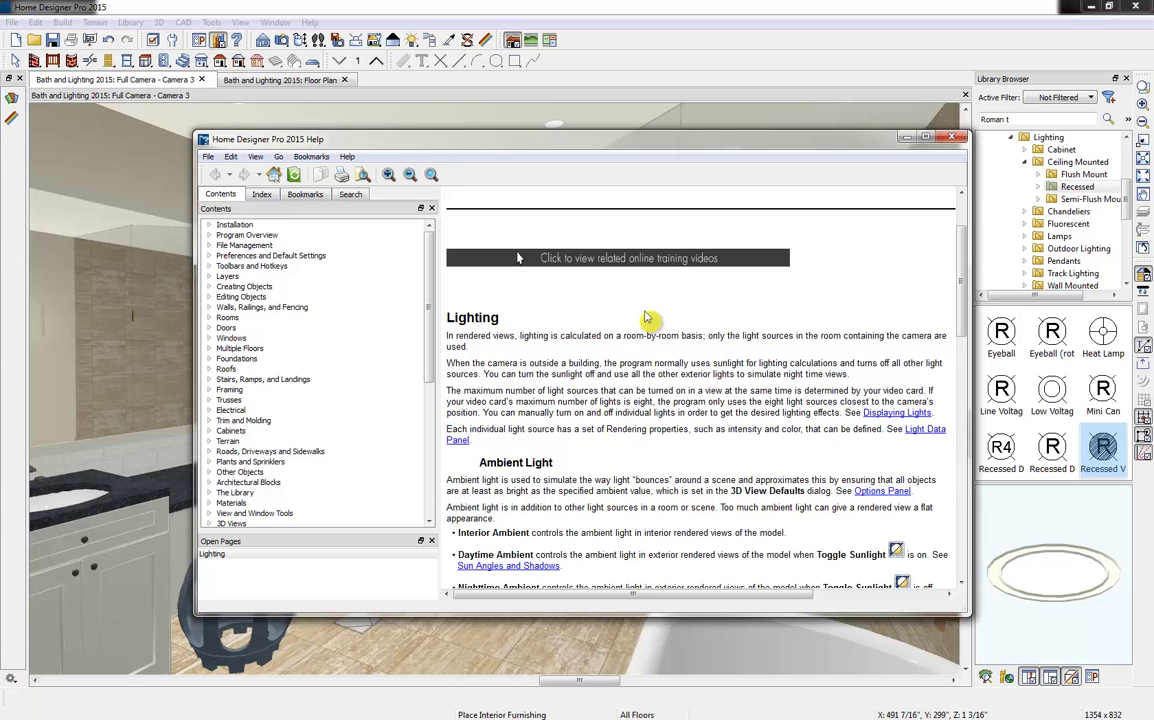
{"action": "left_click", "coordinate": [950, 140]}
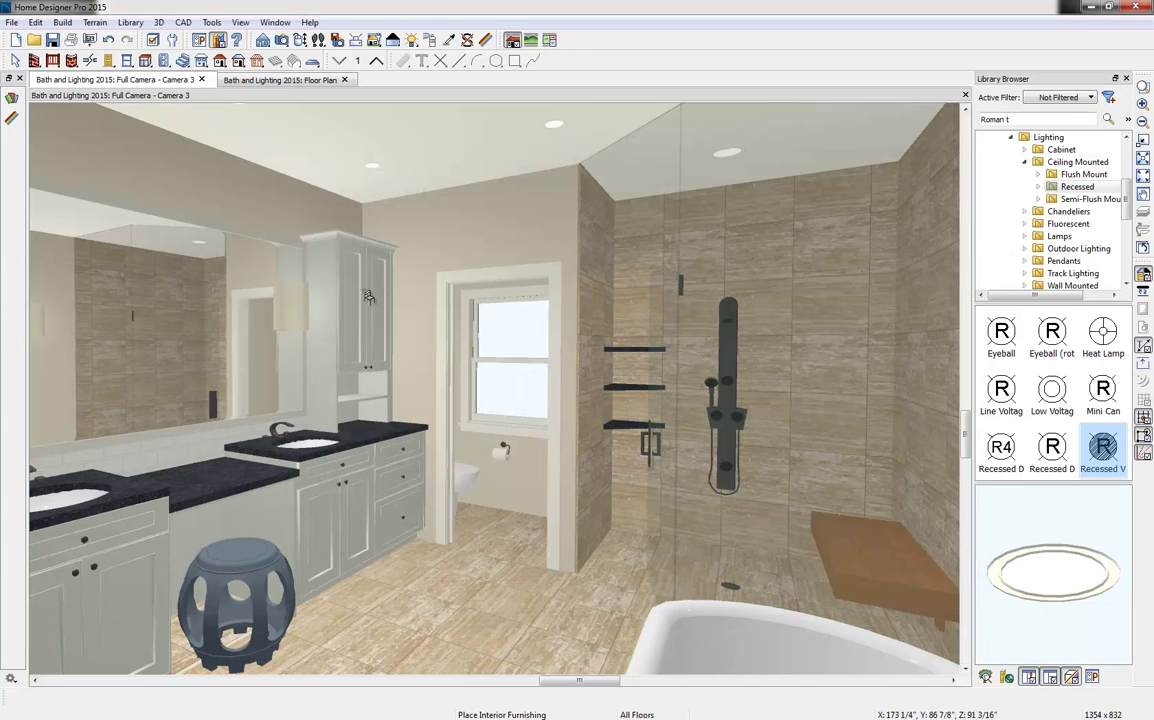
Preview the camera view in the vector, glass house, line drawing and watercolor techniques, and return it to the standard technique.
{"action": "left_click", "coordinate": [395, 42]}
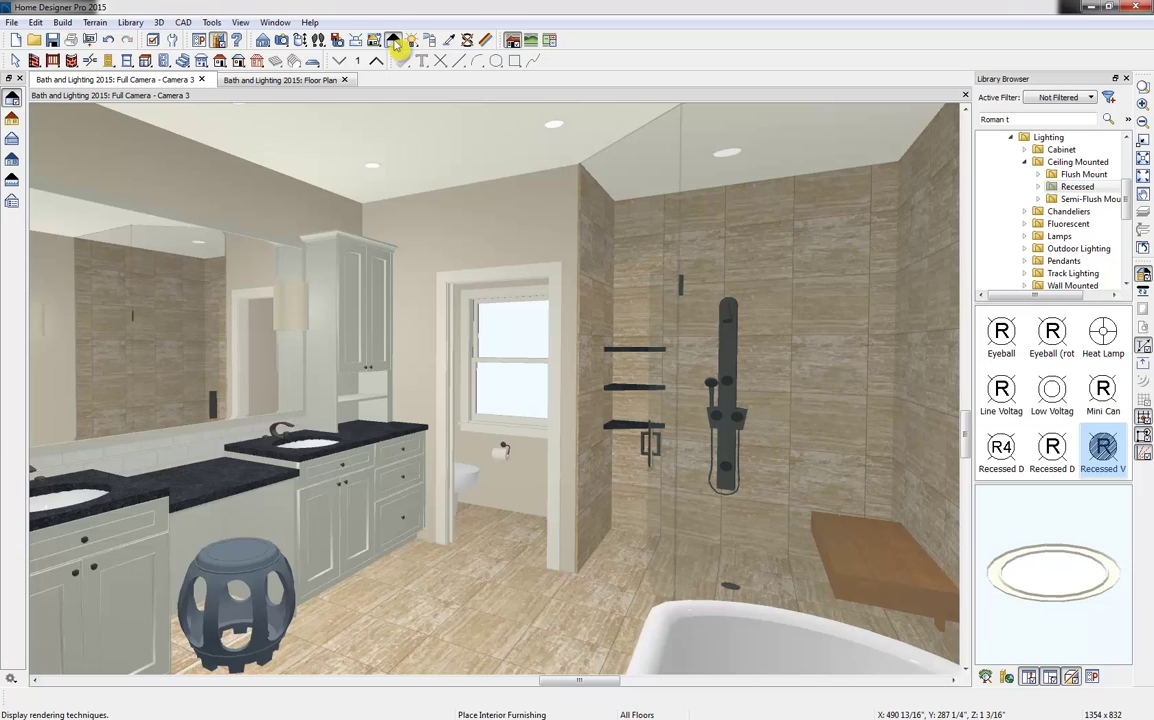
{"action": "left_click", "coordinate": [12, 120]}
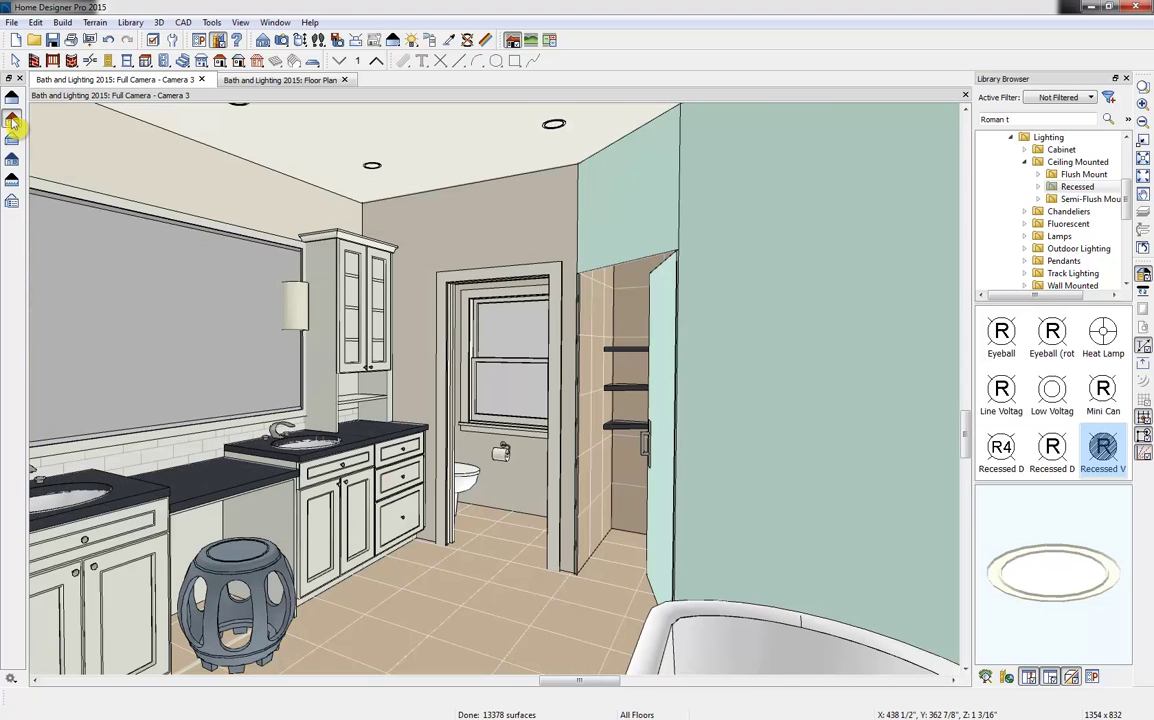
{"action": "left_click", "coordinate": [12, 140]}
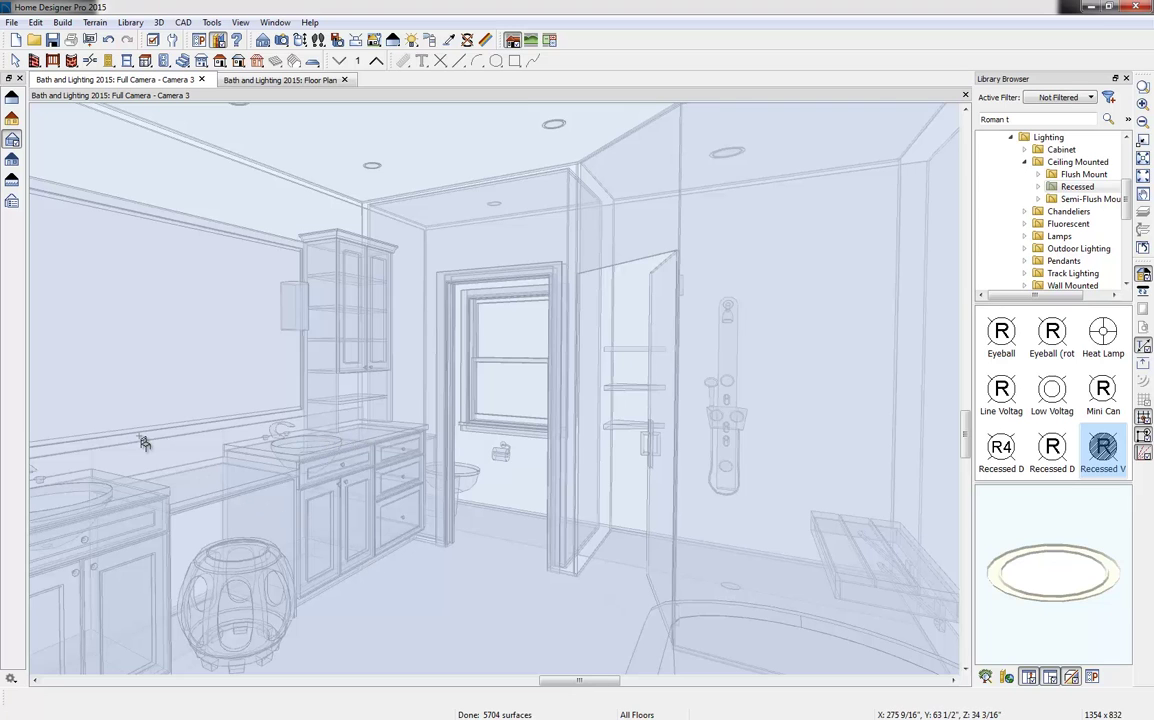
{"action": "left_click", "coordinate": [12, 163]}
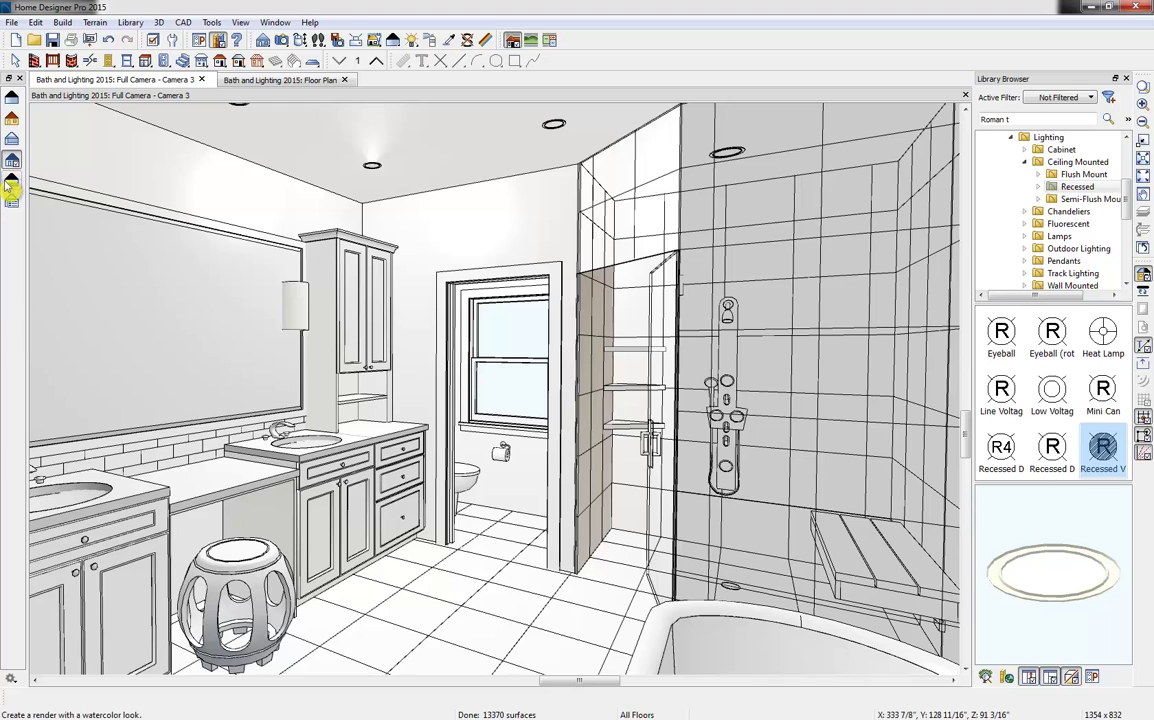
{"action": "left_click", "coordinate": [11, 182]}
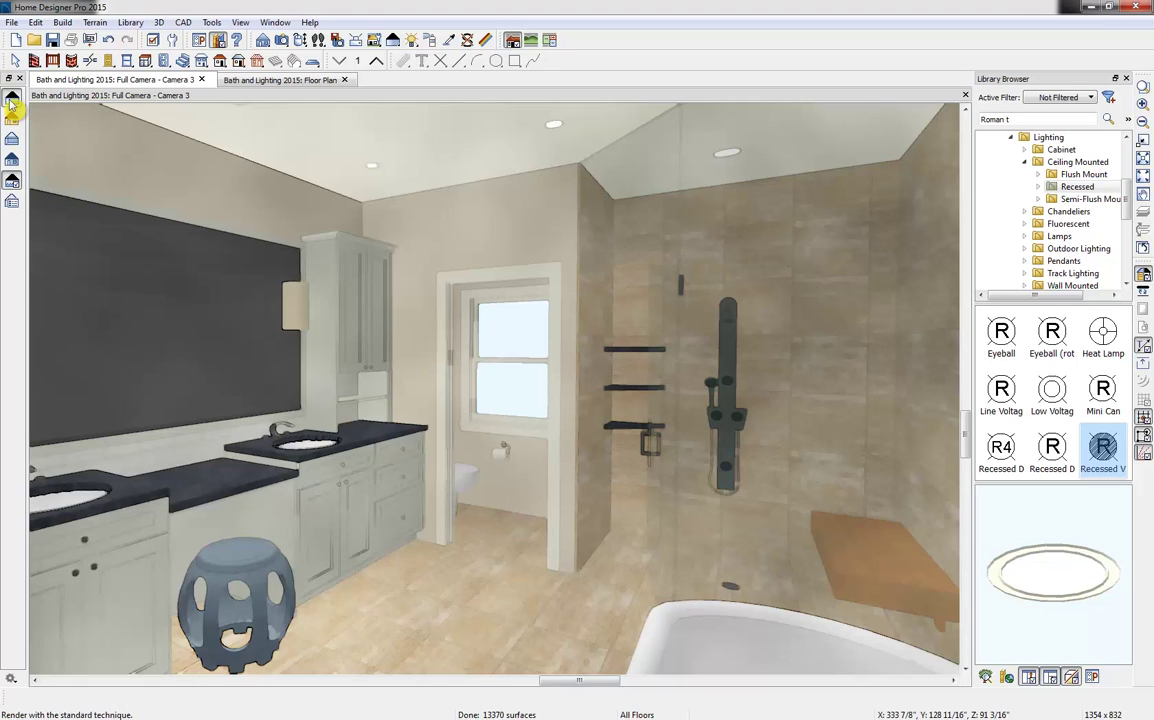
{"action": "left_click", "coordinate": [12, 98]}
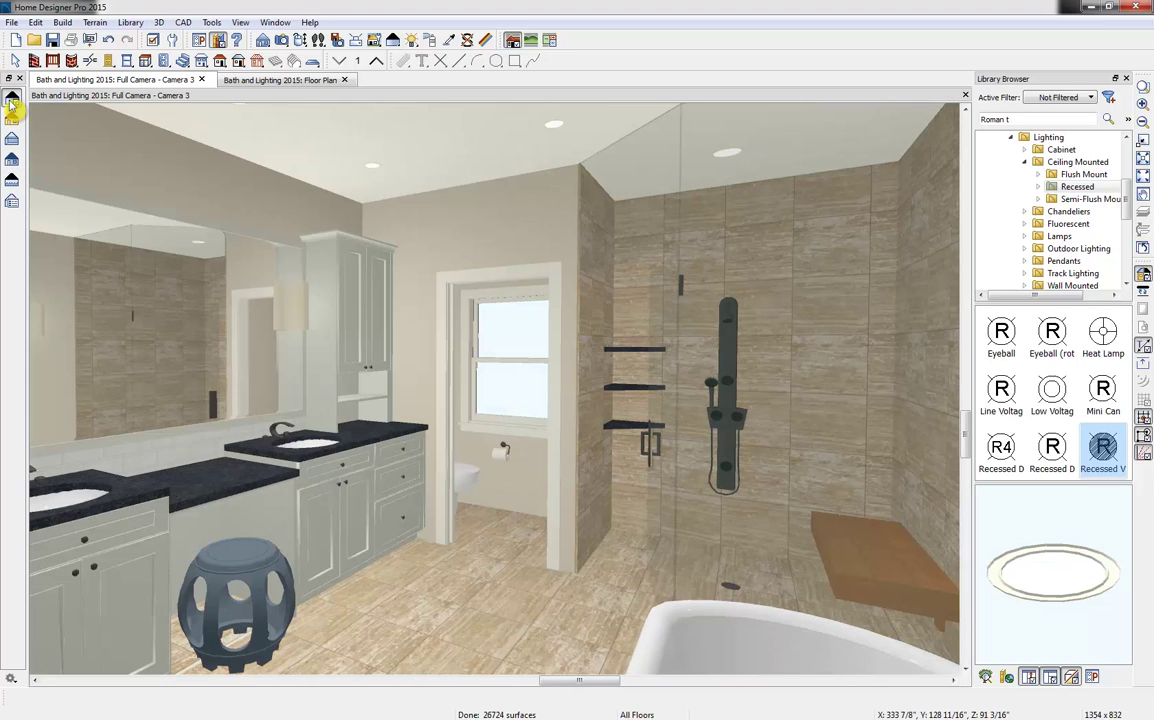
Render the bathroom camera as a final view with shadows.
{"action": "left_click", "coordinate": [373, 42]}
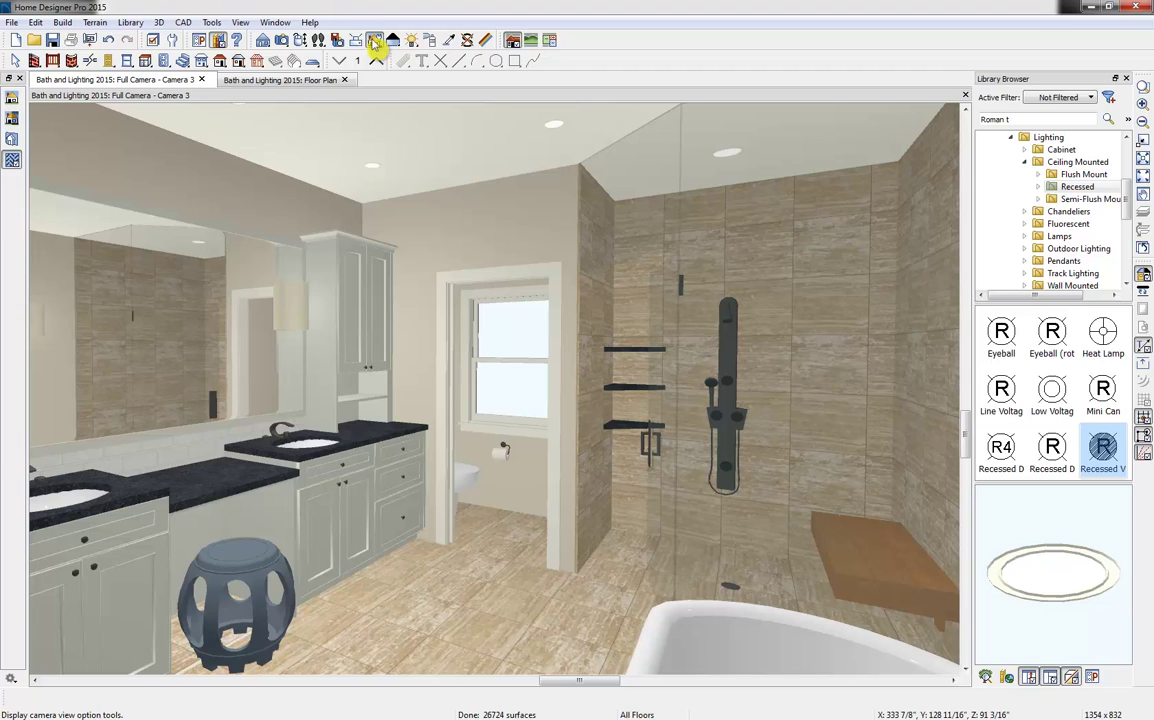
{"action": "left_click", "coordinate": [12, 120]}
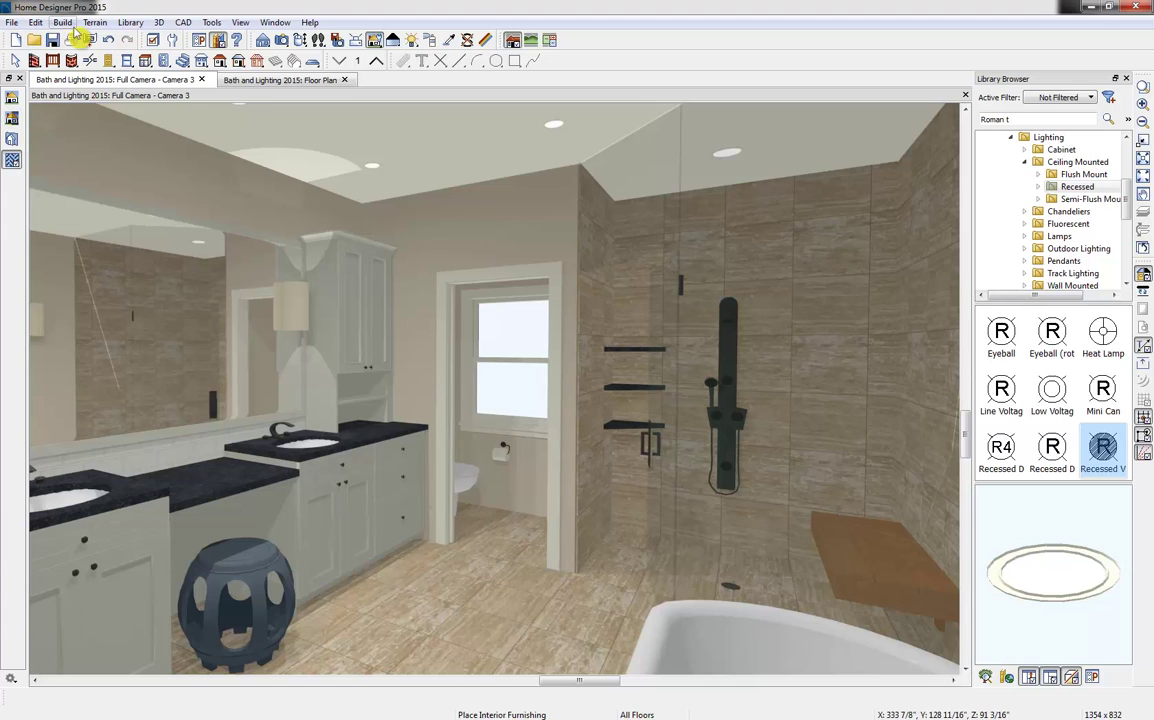
Calculate a materials list for the bathroom only.
{"action": "left_click", "coordinate": [208, 24]}
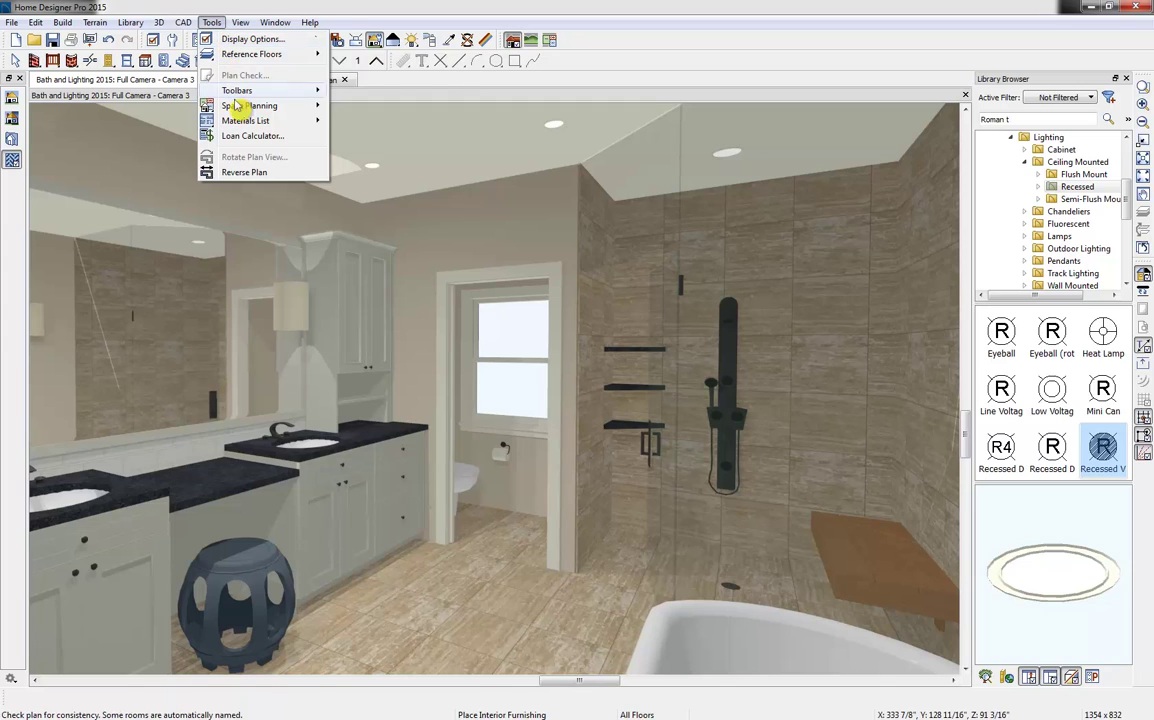
{"action": "mouse_move", "coordinate": [240, 124]}
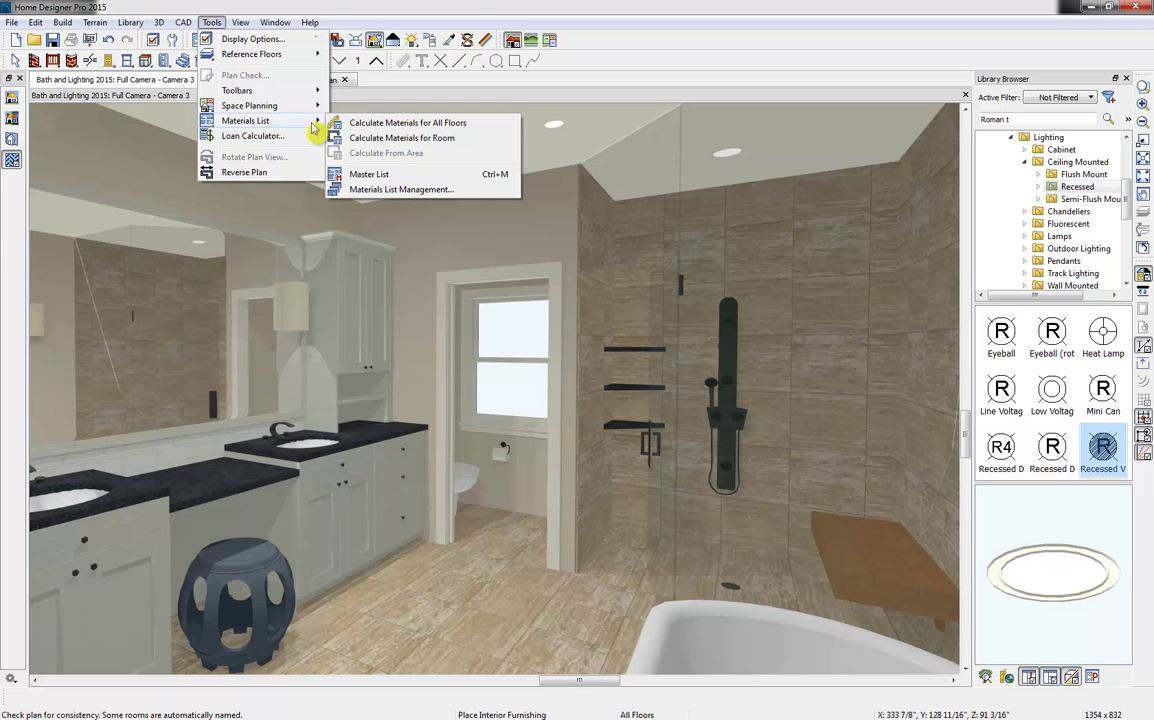
{"action": "left_click", "coordinate": [396, 137]}
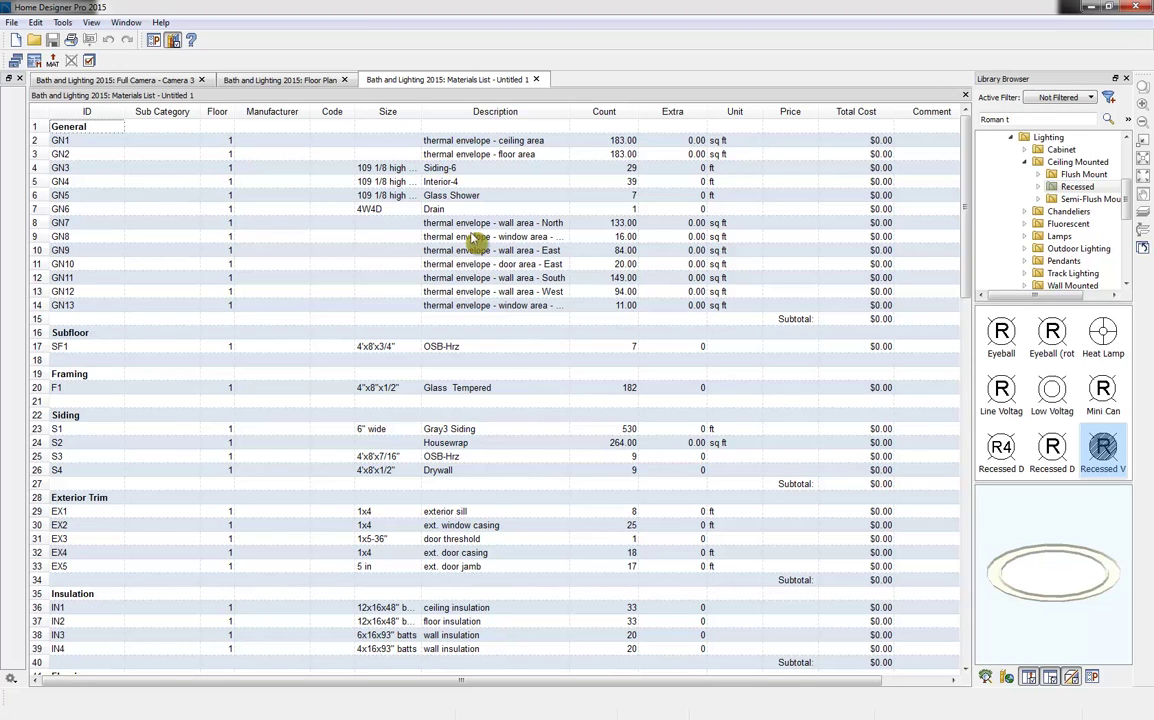
Examine the room's materials list from the general items down to the cabinets, including the total cost column.
{"action": "scroll", "coordinate": [472, 245], "scroll_direction": "down", "scroll_amount": 3}
{"action": "scroll", "coordinate": [474, 247], "scroll_direction": "down", "scroll_amount": 12}
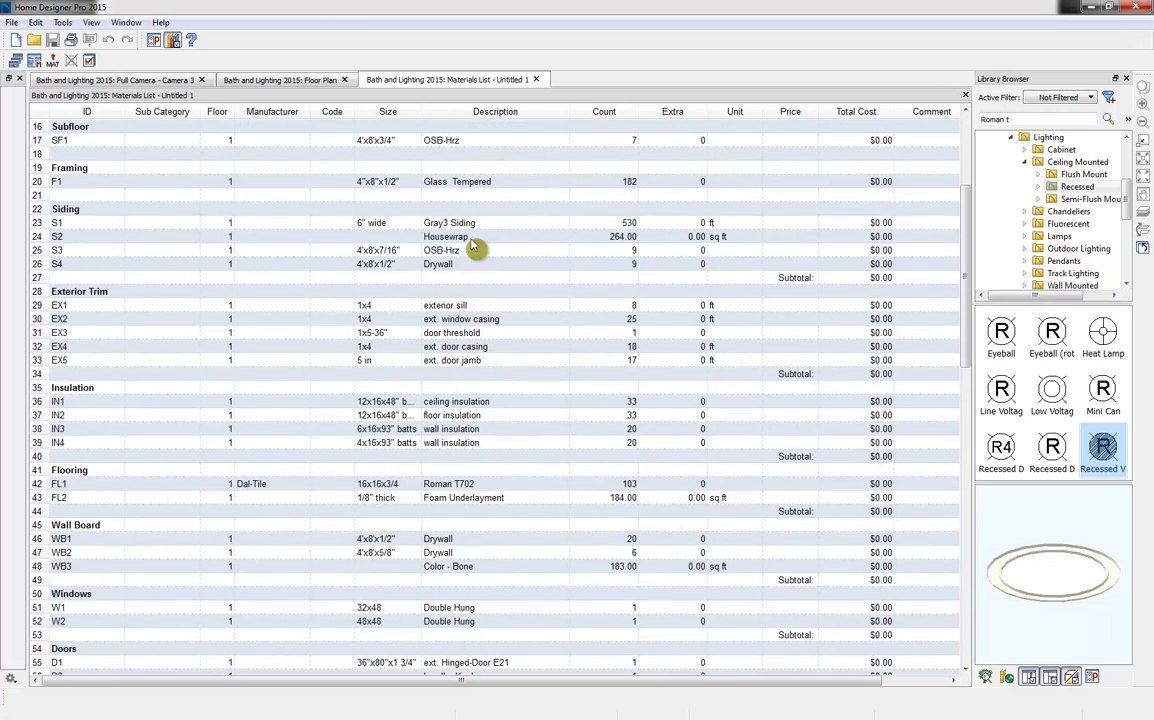
{"action": "scroll", "coordinate": [474, 247], "scroll_direction": "down", "scroll_amount": 4}
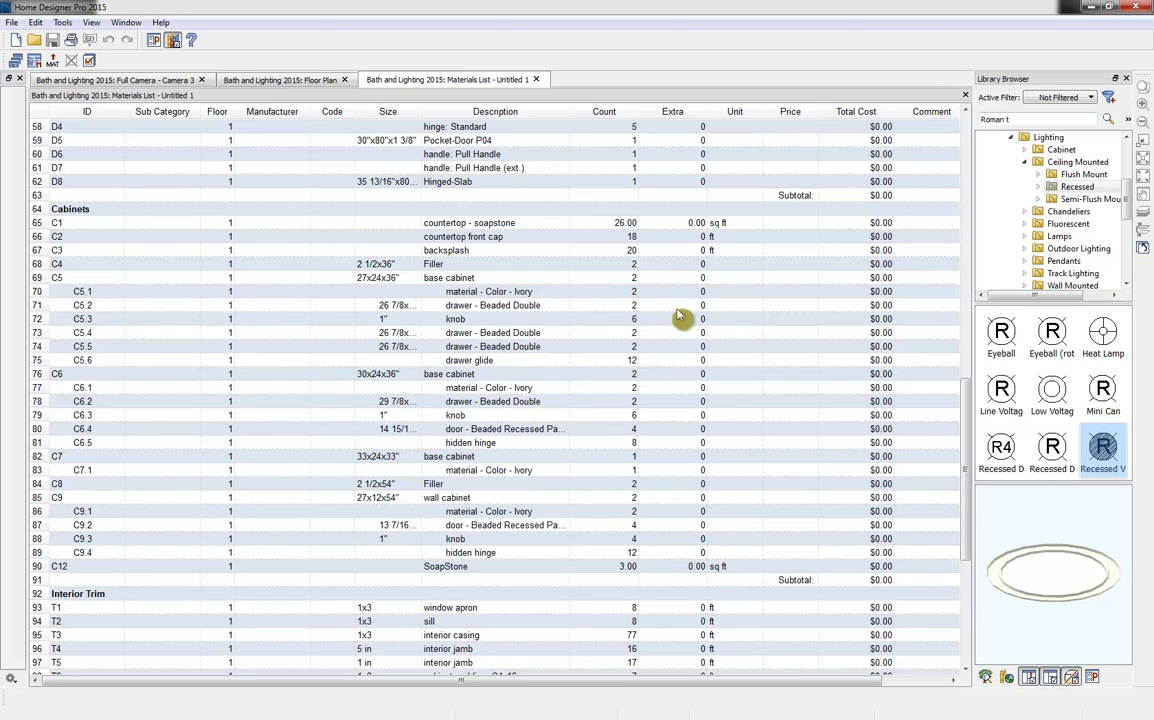
{"action": "left_click", "coordinate": [860, 280]}
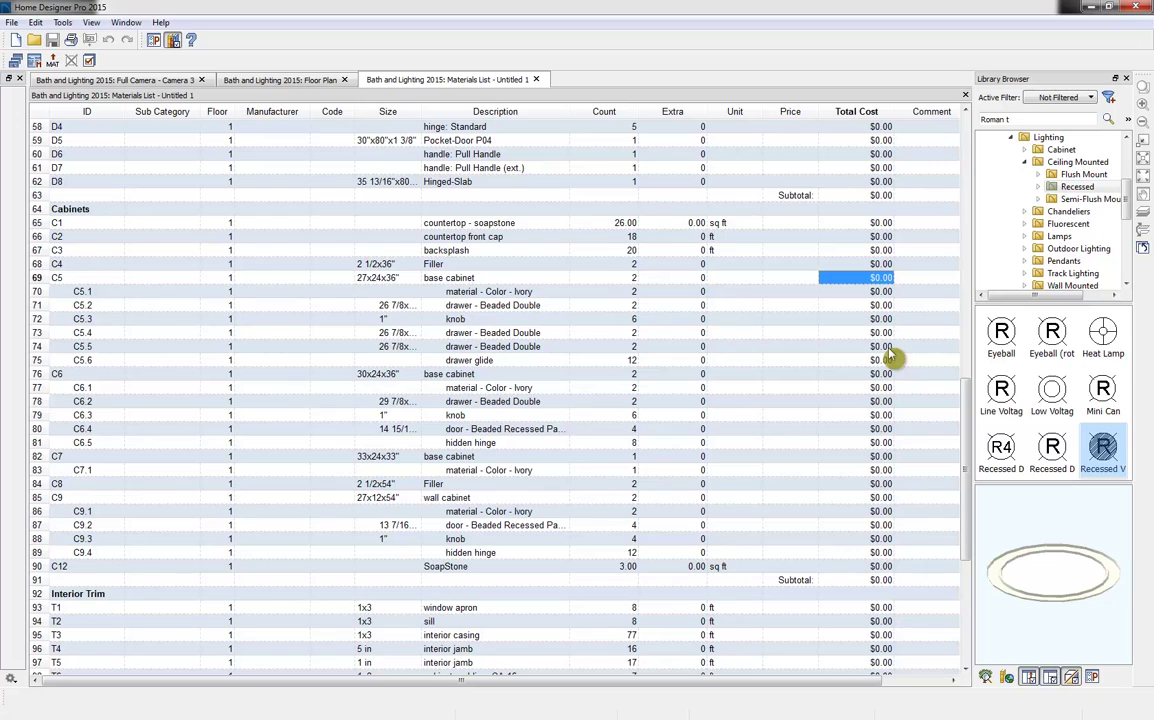
{"action": "left_click", "coordinate": [1127, 79]}
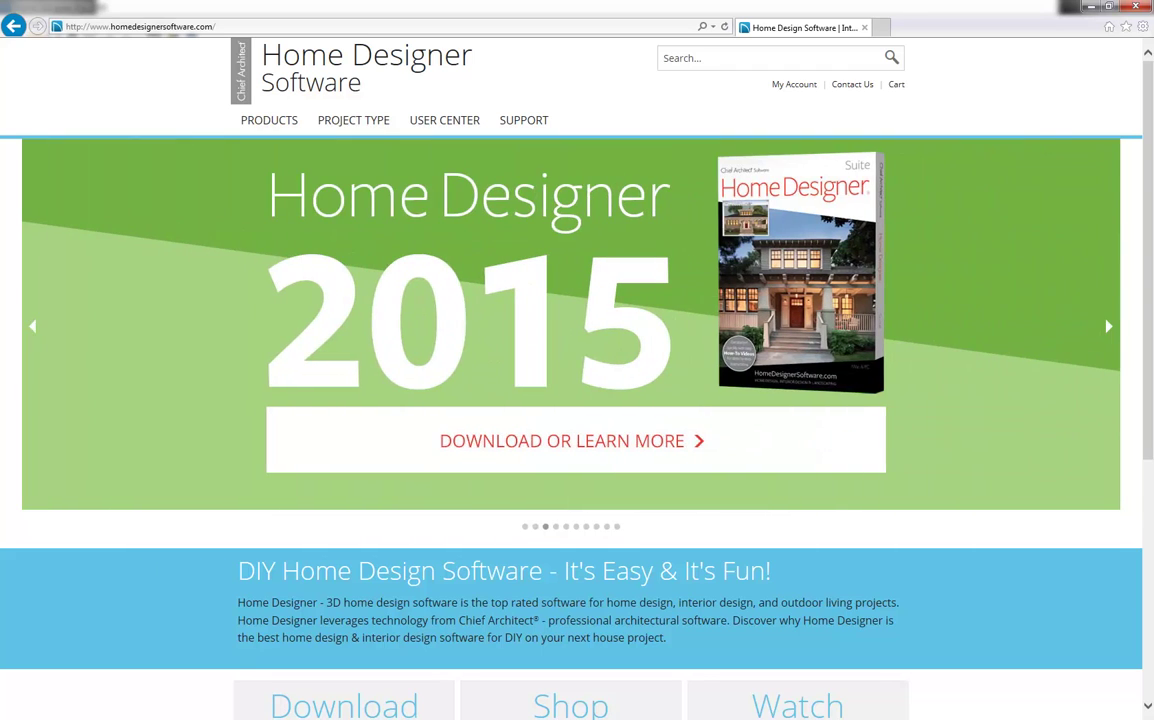
In the web browser, open the Product Chooser on the Home Designer website and compare the products' design tools.
{"action": "mouse_move", "coordinate": [299, 121]}
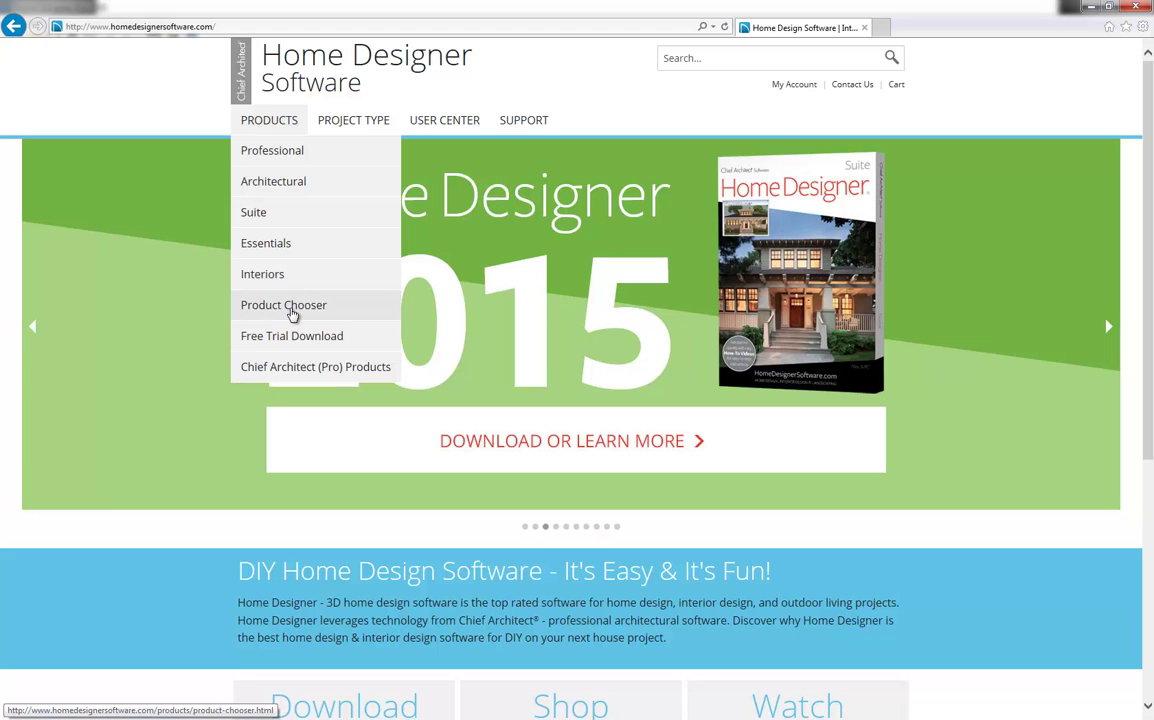
{"action": "left_click", "coordinate": [292, 314]}
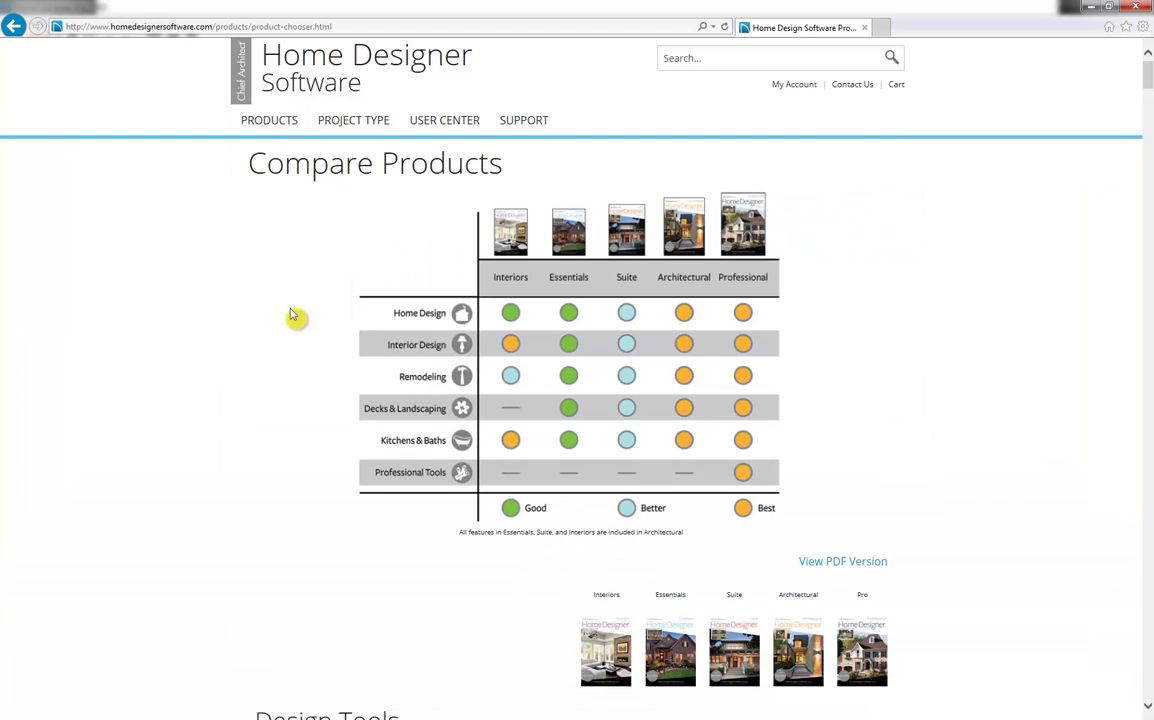
{"action": "scroll", "coordinate": [252, 432], "scroll_direction": "down", "scroll_amount": 6}
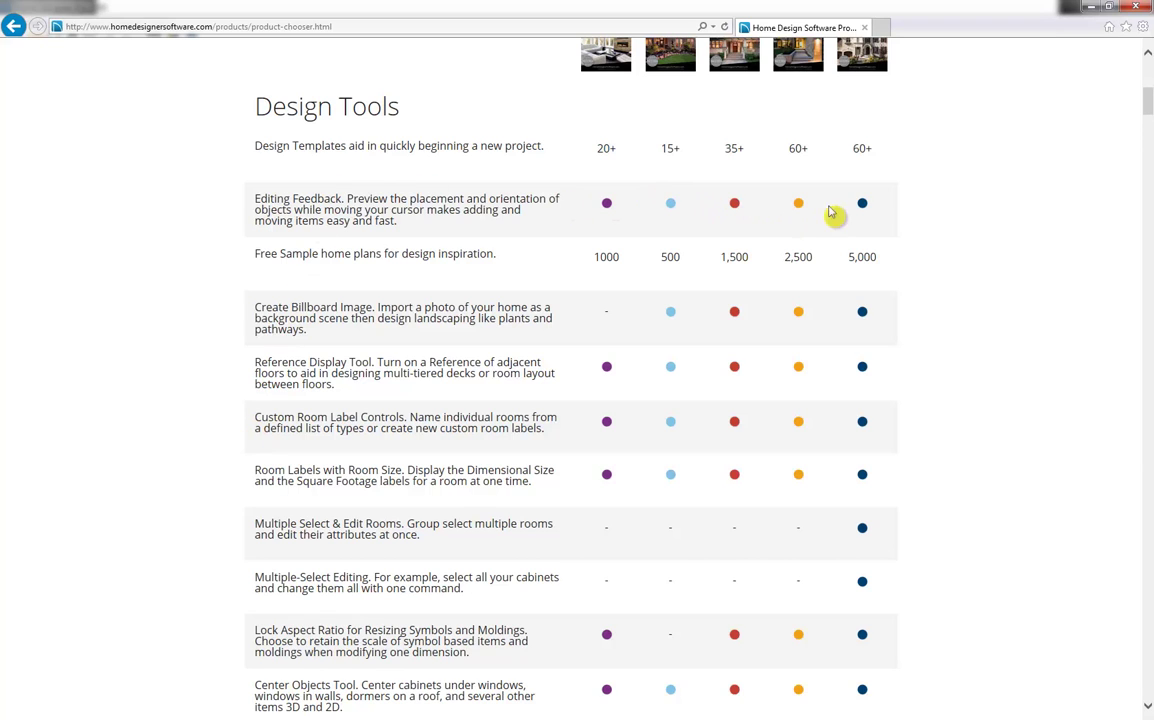
{"action": "scroll", "coordinate": [900, 222], "scroll_direction": "up", "scroll_amount": 2}
{"action": "scroll", "coordinate": [900, 222], "scroll_direction": "down", "scroll_amount": 1}
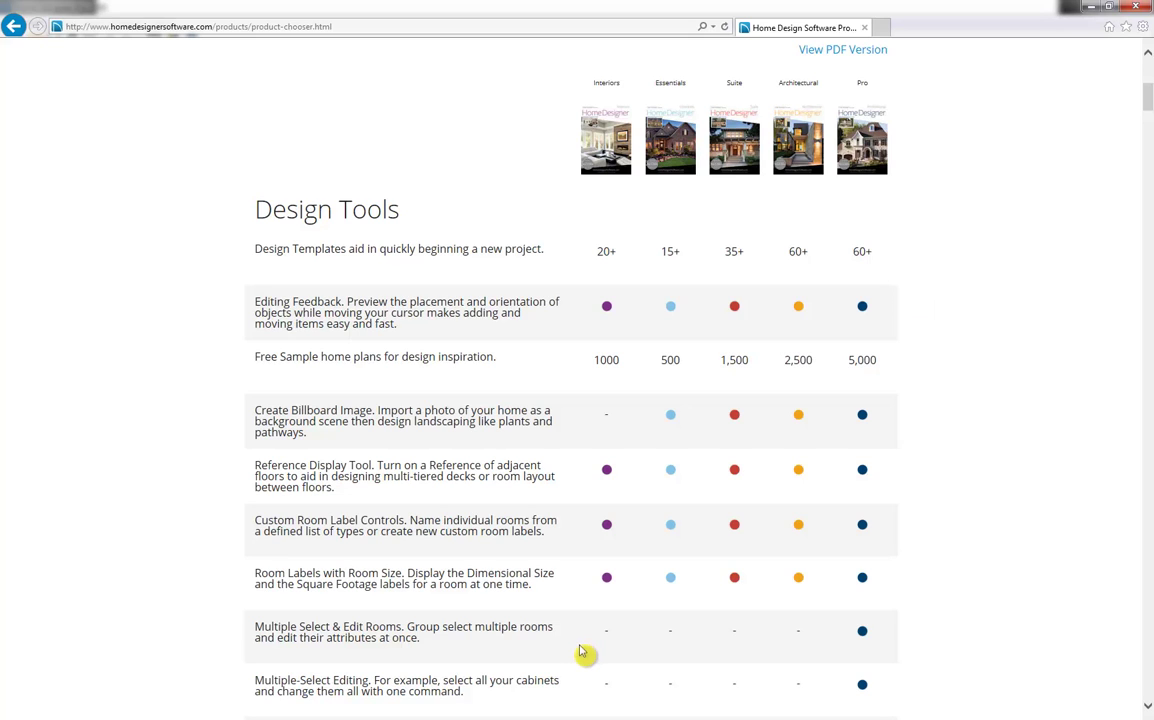
{"action": "scroll", "coordinate": [432, 571], "scroll_direction": "up", "scroll_amount": 5}
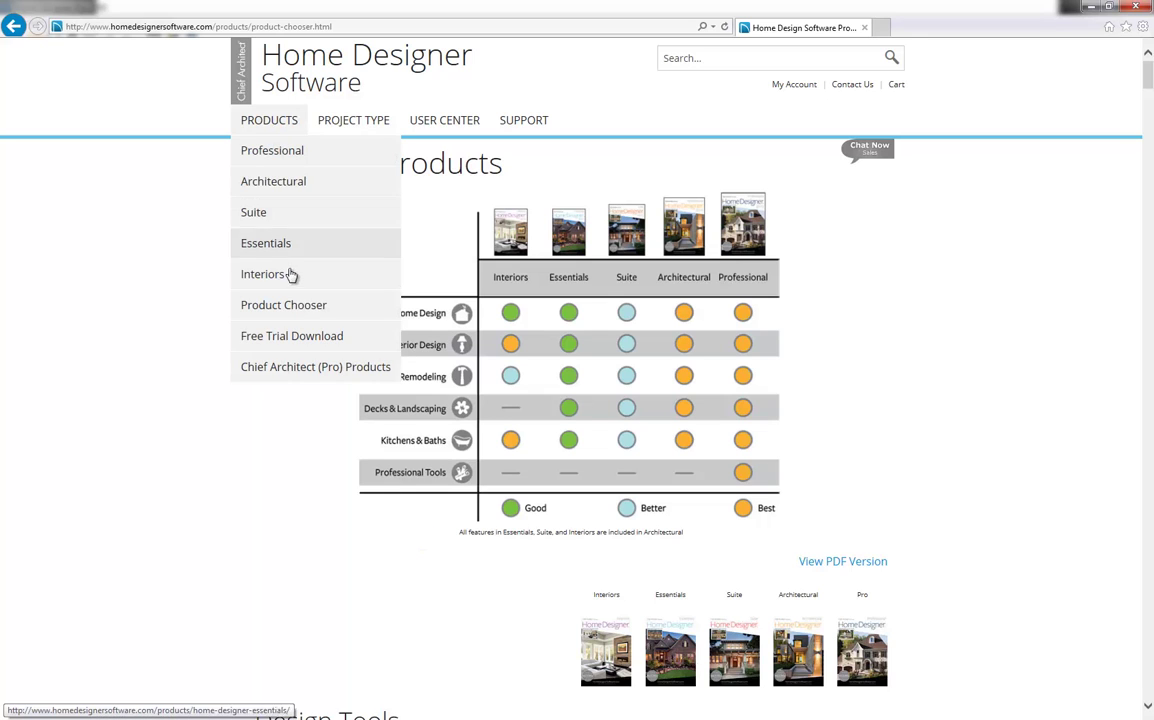
Open the Free Trial Download page and check the available trial products, the PC and Mac requirements, and the trial limitations.
{"action": "left_click", "coordinate": [288, 338]}
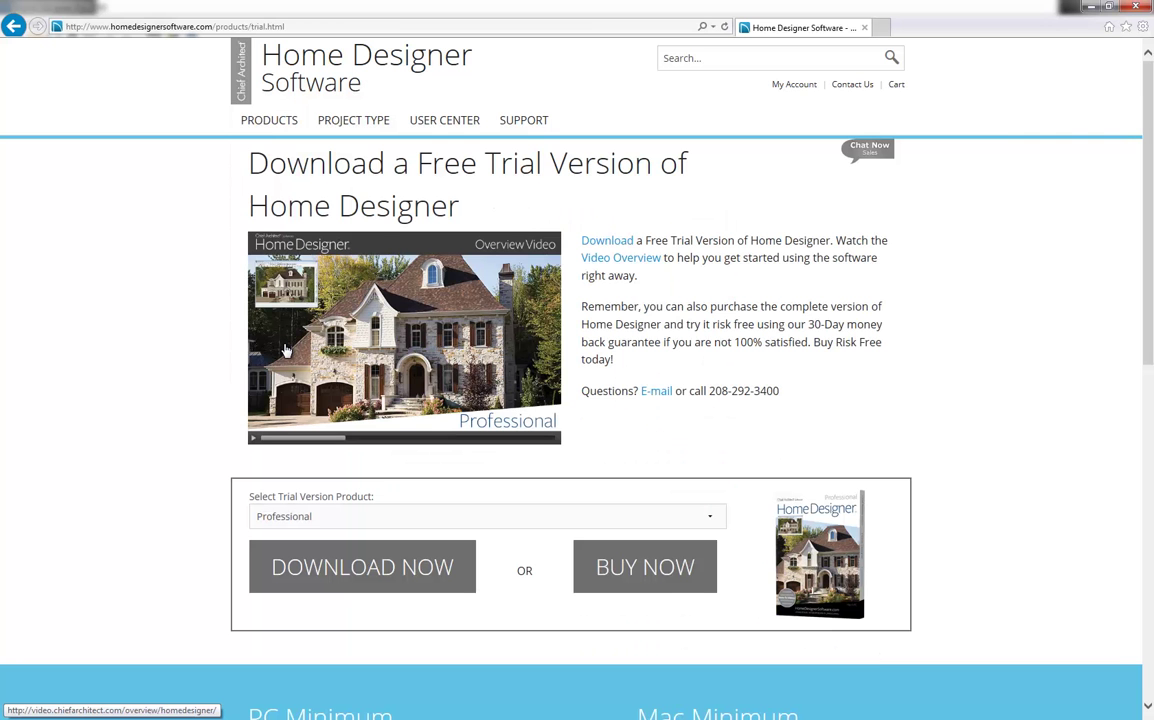
{"action": "left_click", "coordinate": [563, 516]}
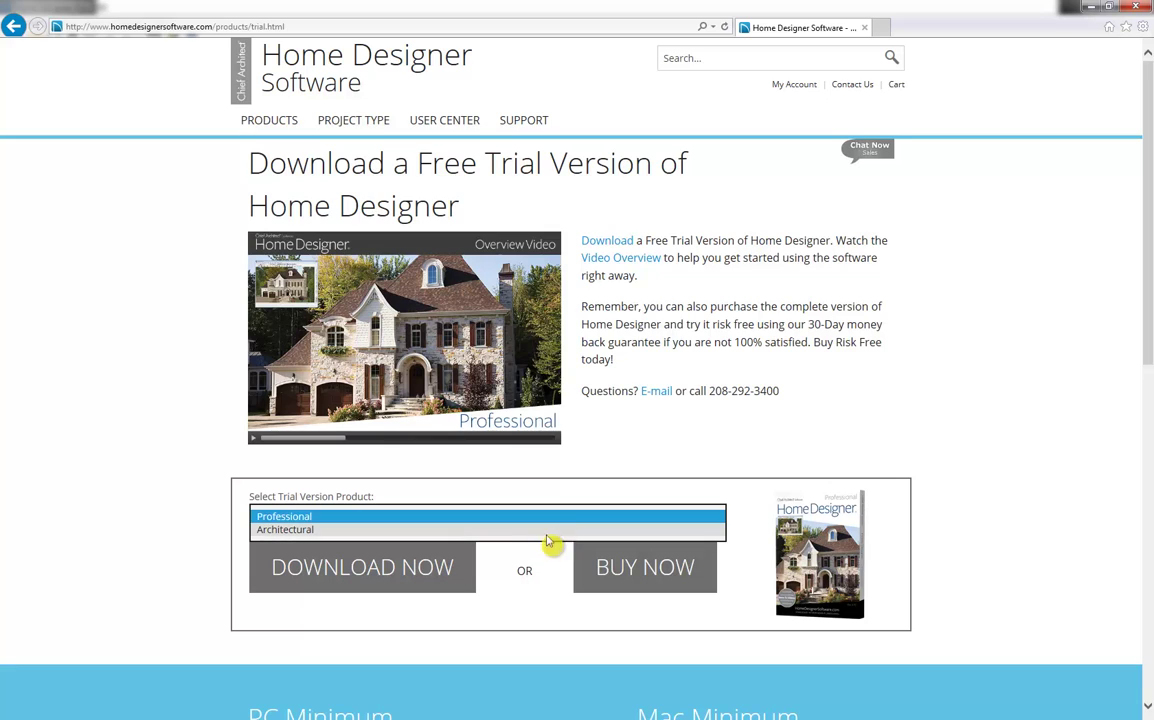
{"action": "left_click", "coordinate": [172, 557]}
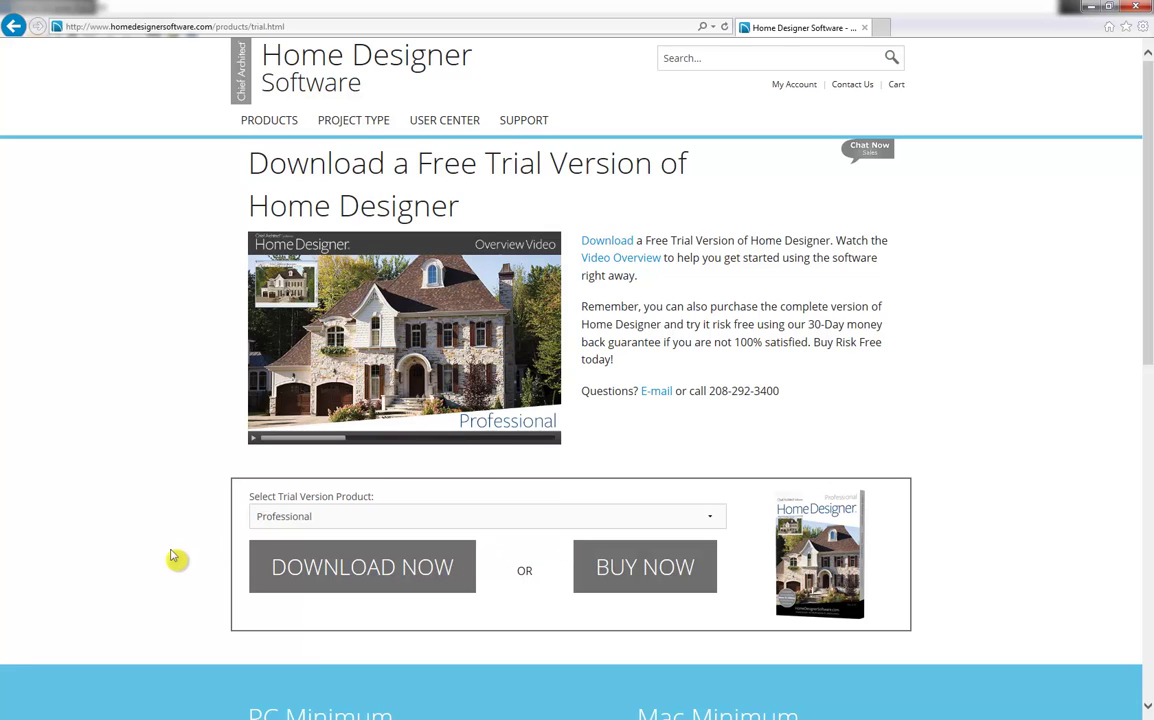
{"action": "scroll", "coordinate": [170, 494], "scroll_direction": "down", "scroll_amount": 3}
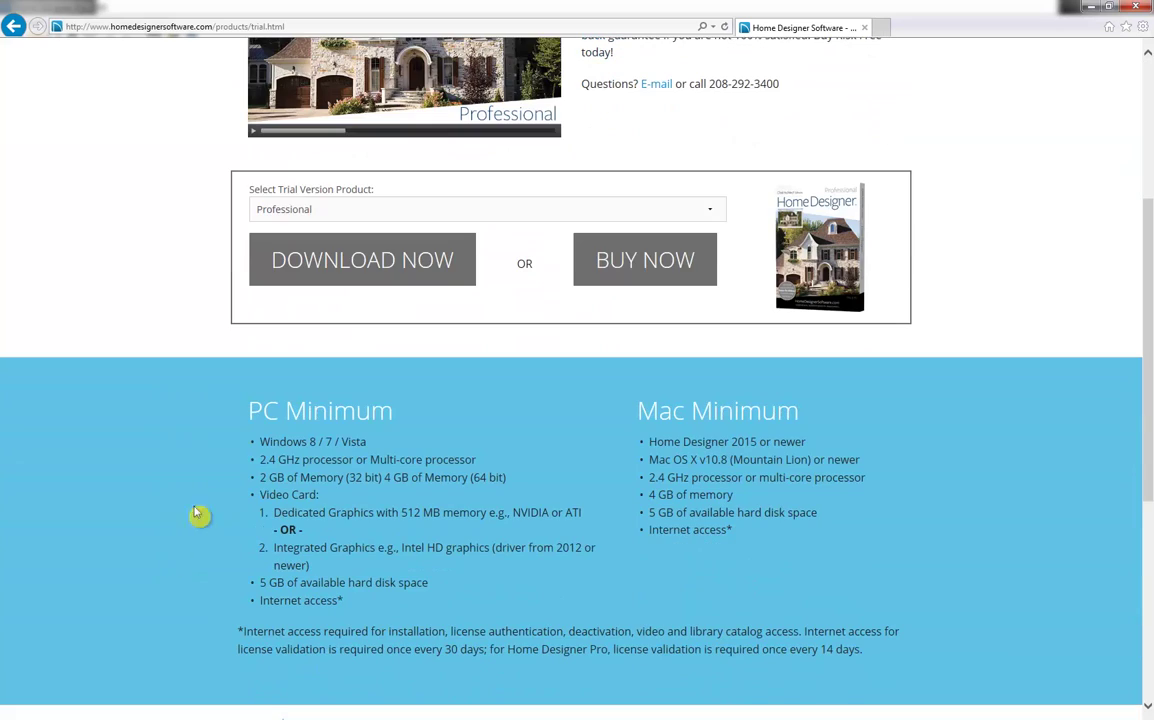
{"action": "scroll", "coordinate": [200, 610], "scroll_direction": "down", "scroll_amount": 2}
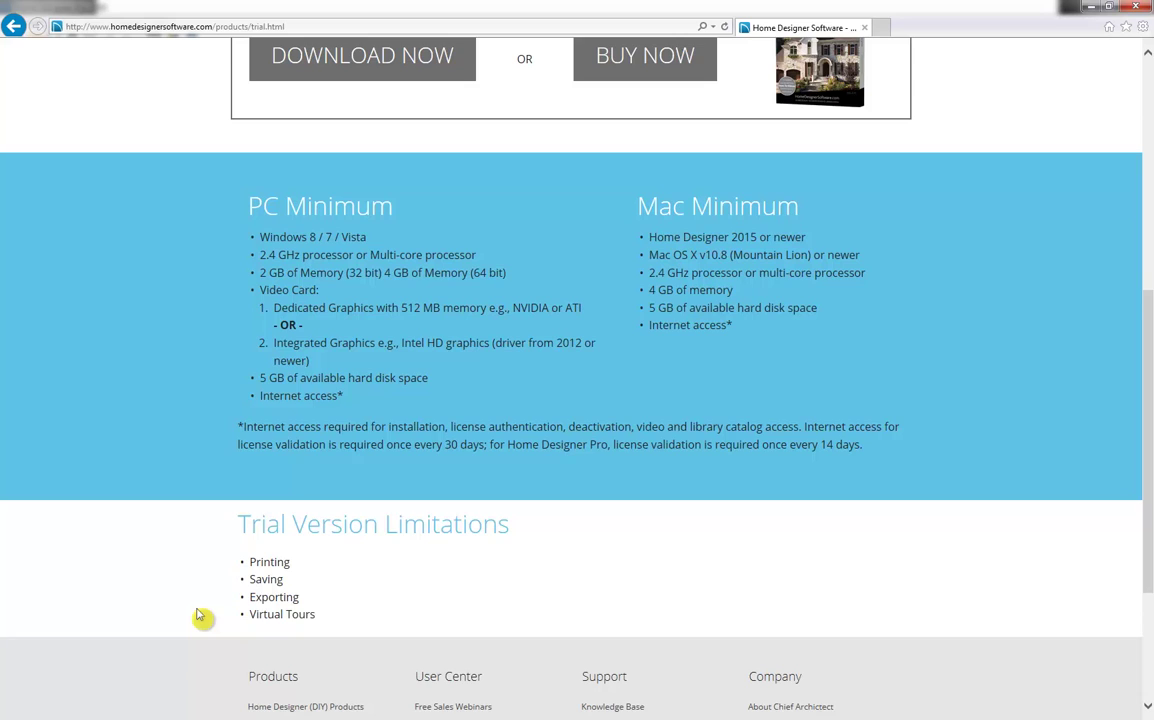
{"action": "scroll", "coordinate": [200, 615], "scroll_direction": "up", "scroll_amount": 5}
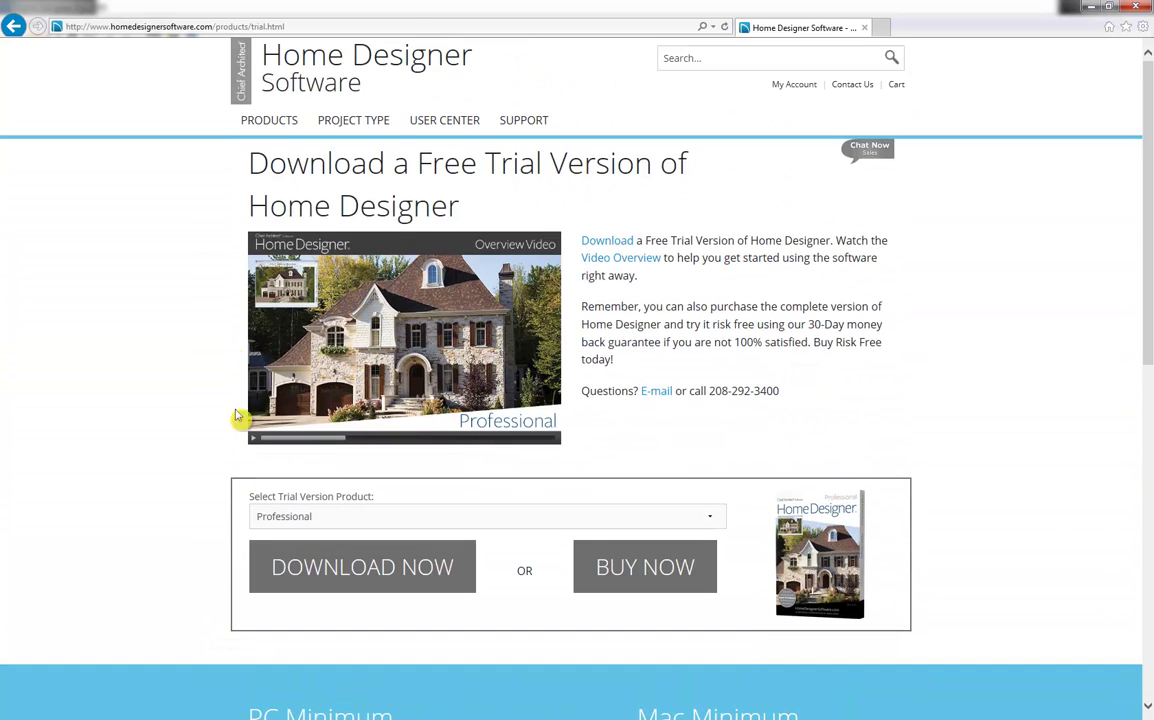
Visit the Training Videos page and the Samples Gallery, and look over the sample plans offered for download.
{"action": "mouse_move", "coordinate": [432, 122]}
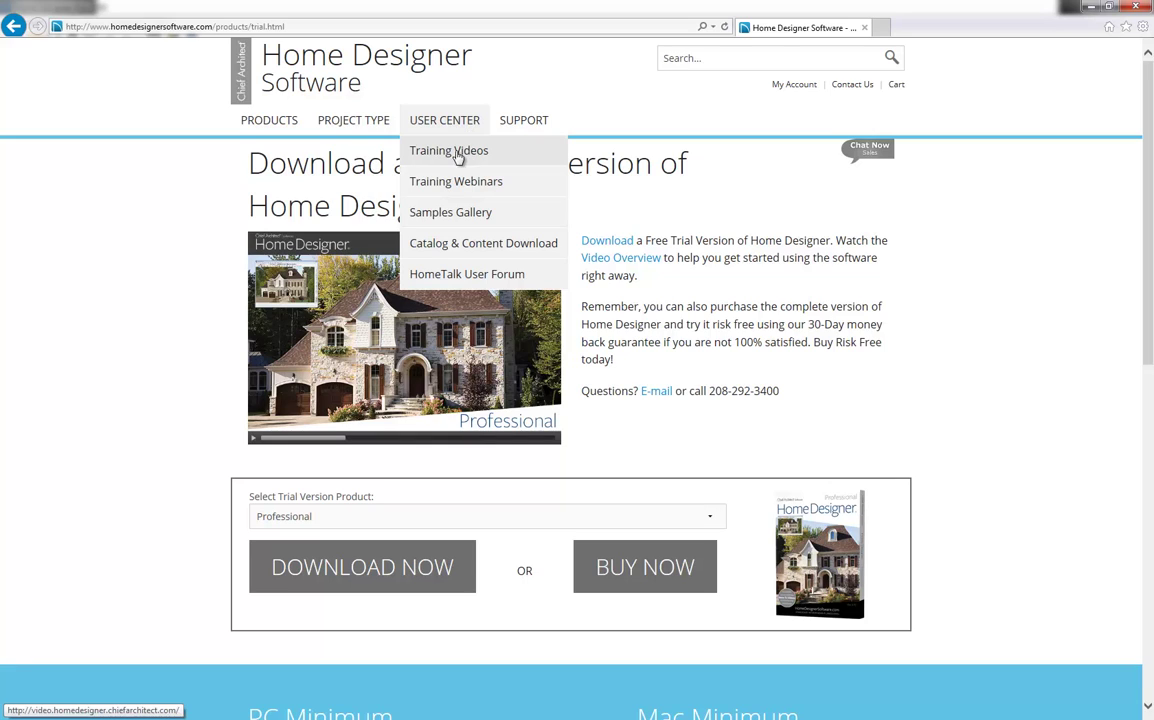
{"action": "left_click", "coordinate": [464, 156]}
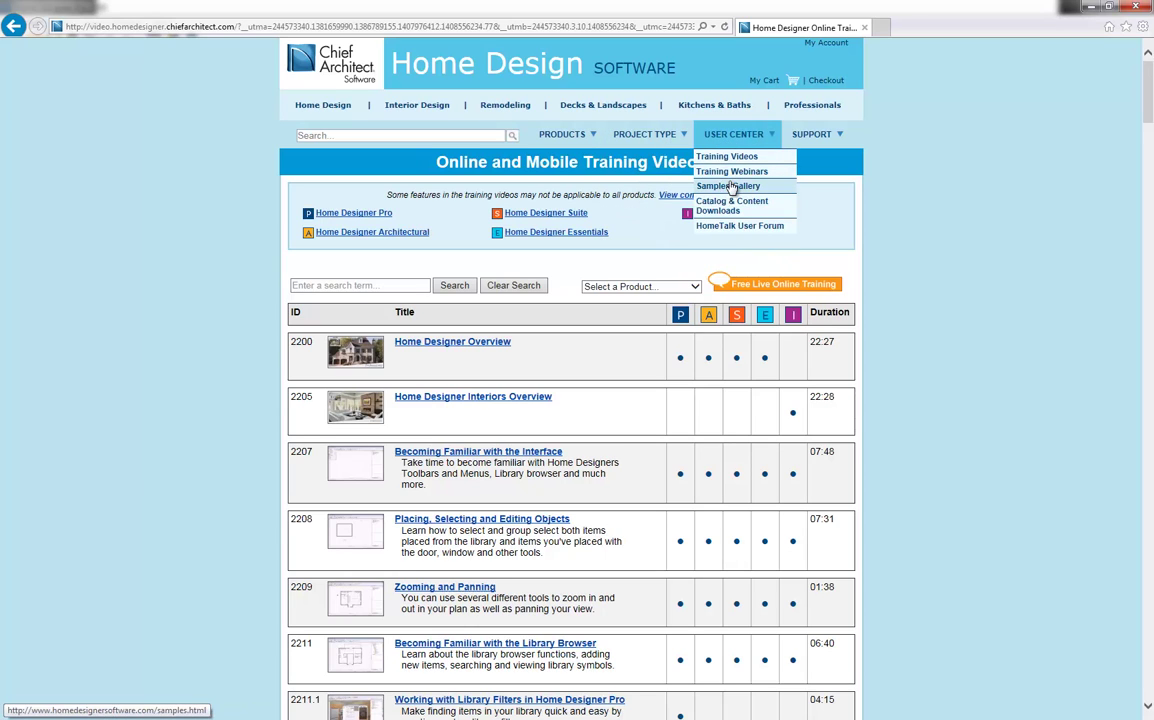
{"action": "left_click", "coordinate": [729, 187]}
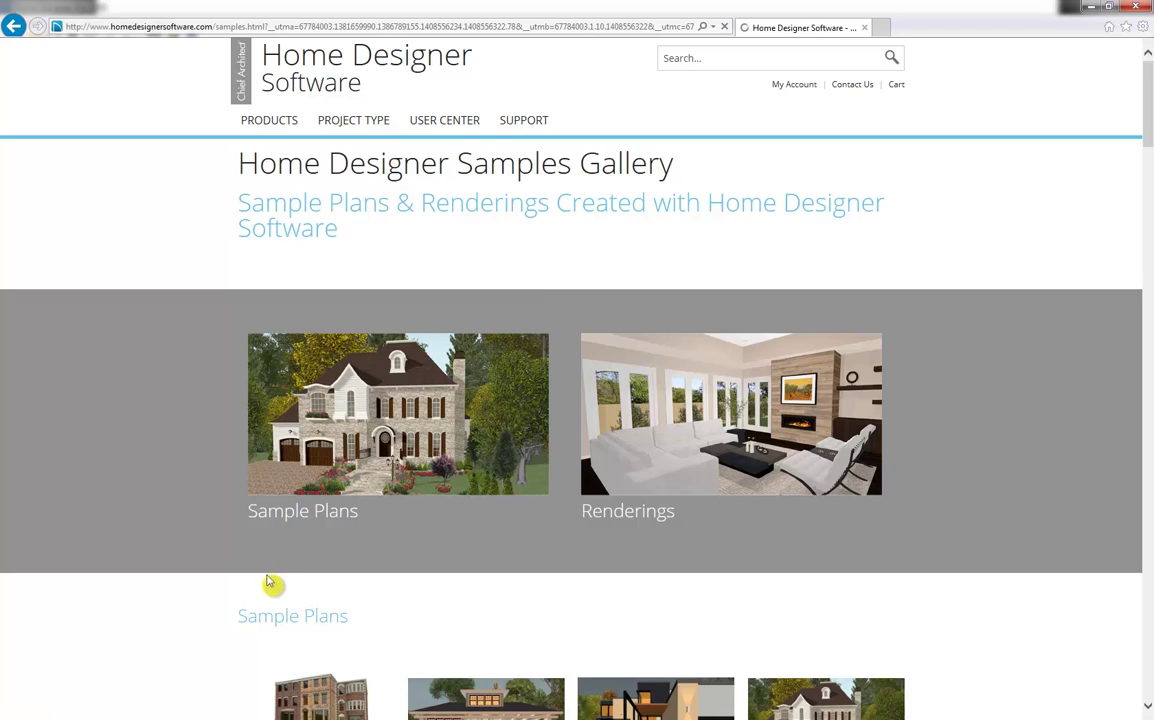
{"action": "scroll", "coordinate": [270, 582], "scroll_direction": "down", "scroll_amount": 3}
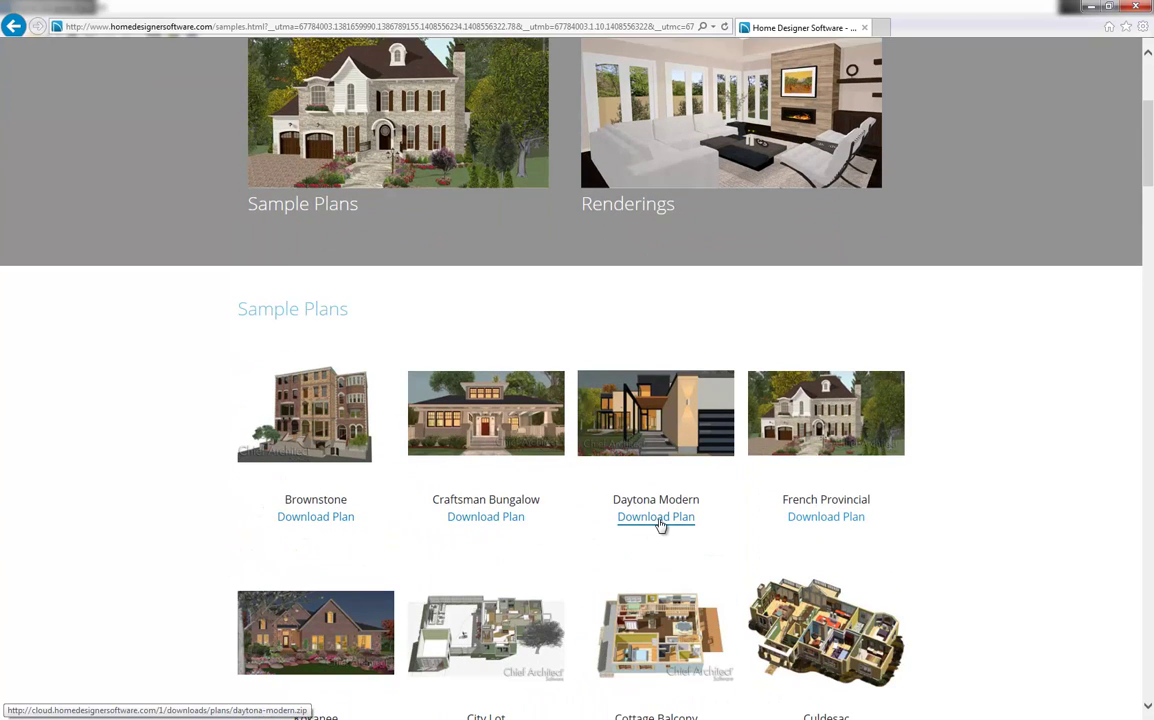
{"action": "left_click", "coordinate": [873, 522]}
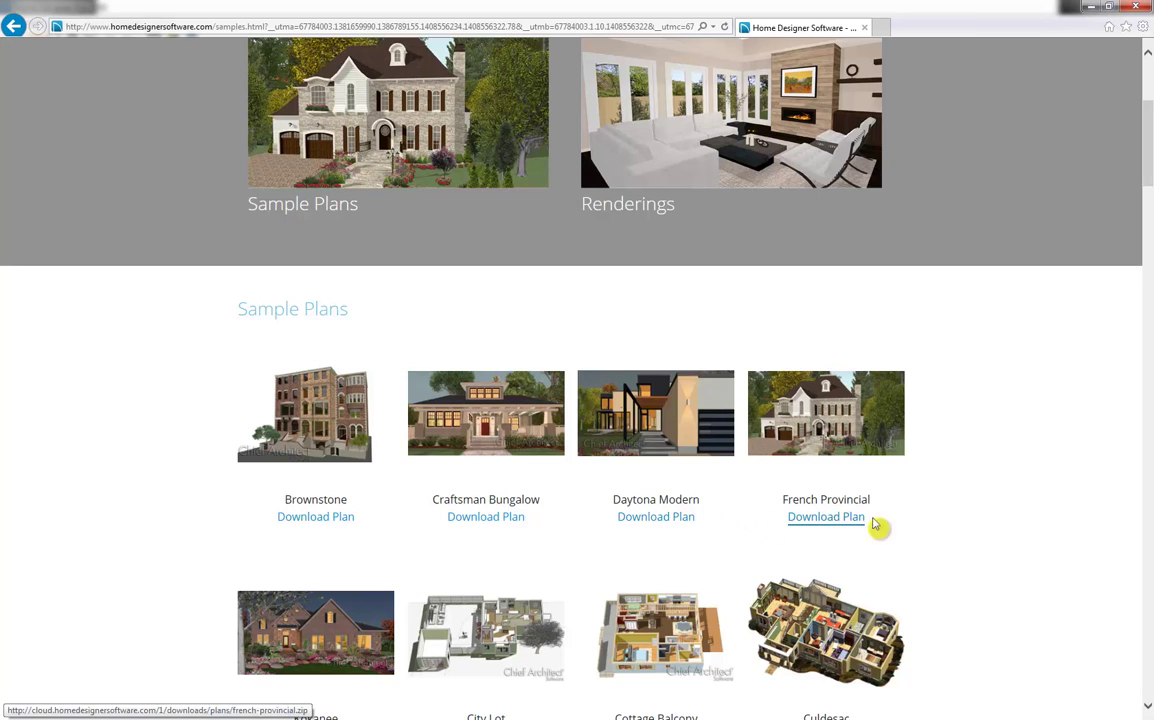
Browse further rows of downloadable sample plans in the Samples Gallery, from Brownstone down past Culdesac.
{"action": "scroll", "coordinate": [1010, 592], "scroll_direction": "down", "scroll_amount": 1}
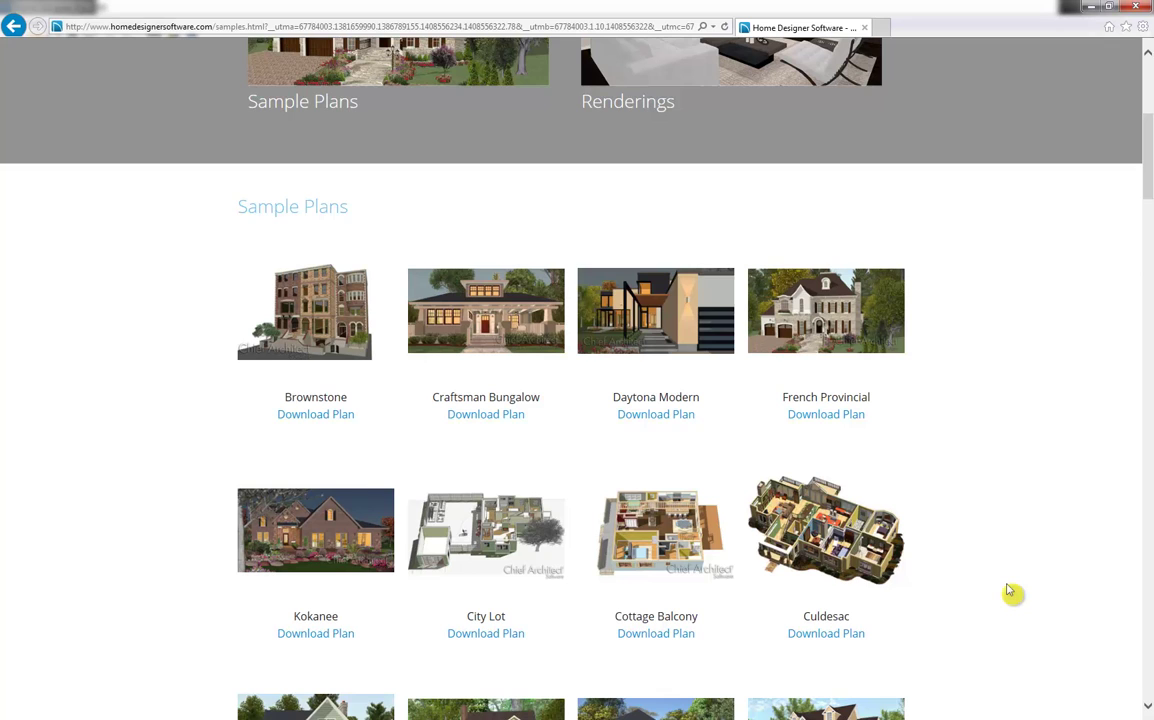
{"action": "scroll", "coordinate": [1010, 592], "scroll_direction": "down", "scroll_amount": 1}
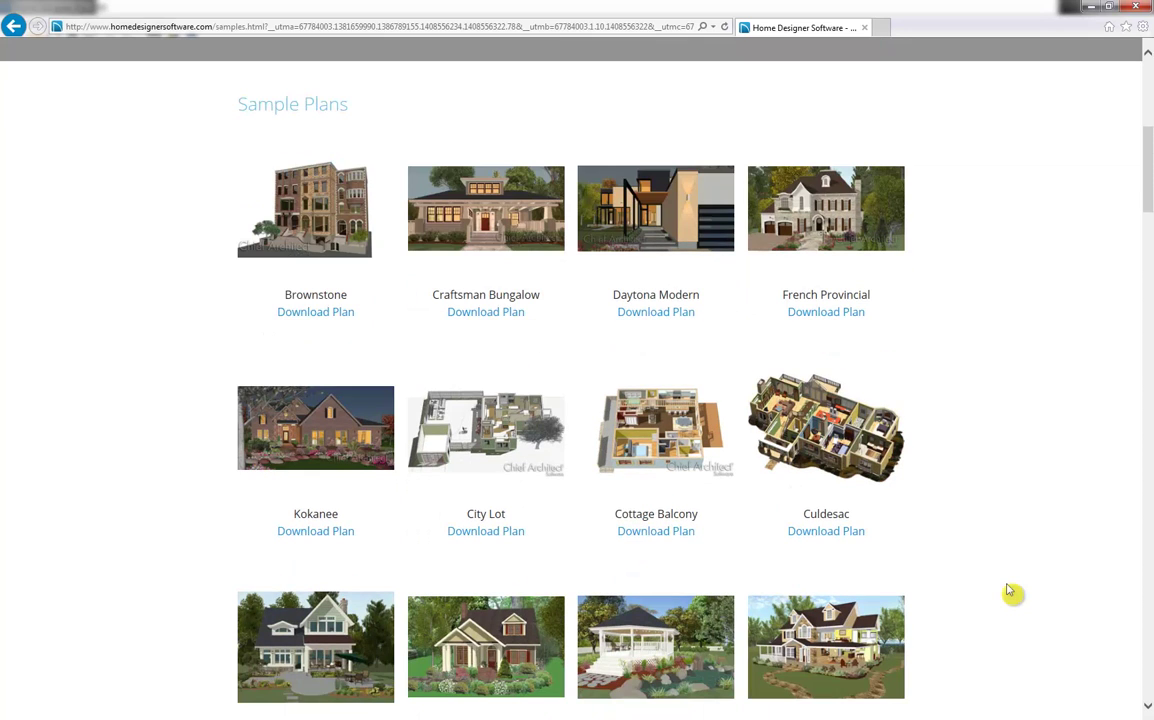
{"action": "scroll", "coordinate": [1010, 592], "scroll_direction": "up", "scroll_amount": 5}
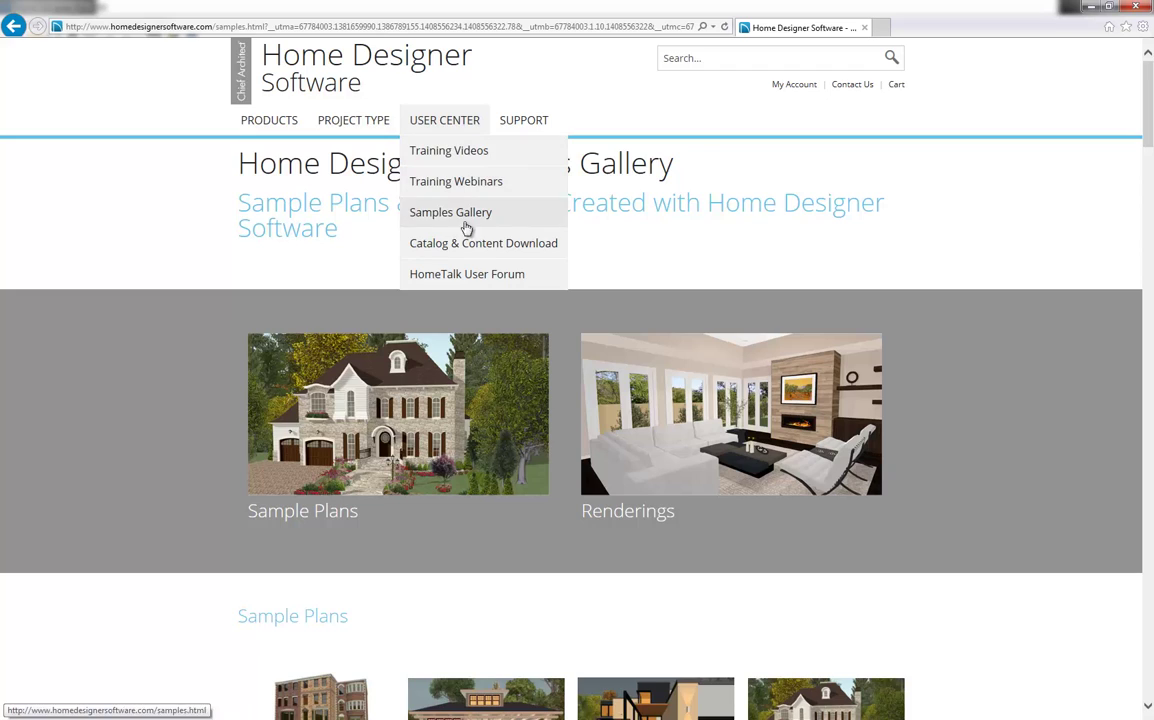
Open the Catalog & Content Download page and look through the manufacturer catalogs under Materials and Surfaces in the 3D Library.
{"action": "left_click", "coordinate": [527, 252]}
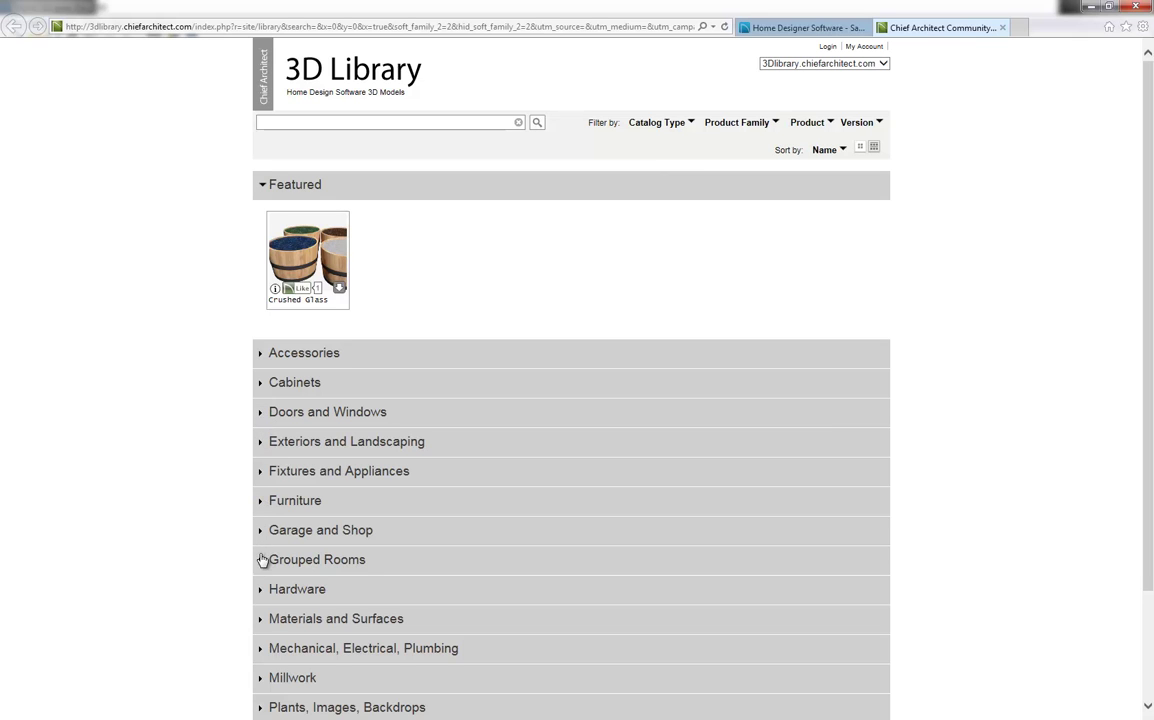
{"action": "left_click", "coordinate": [260, 620]}
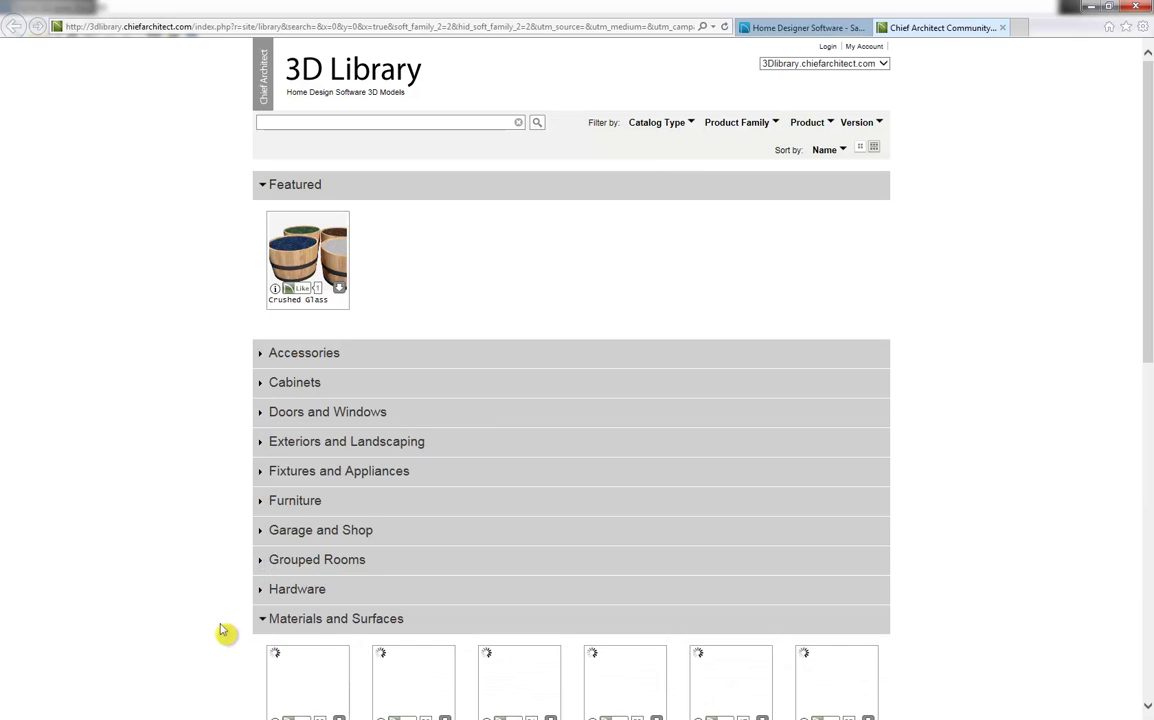
{"action": "scroll", "coordinate": [207, 626], "scroll_direction": "down", "scroll_amount": 4}
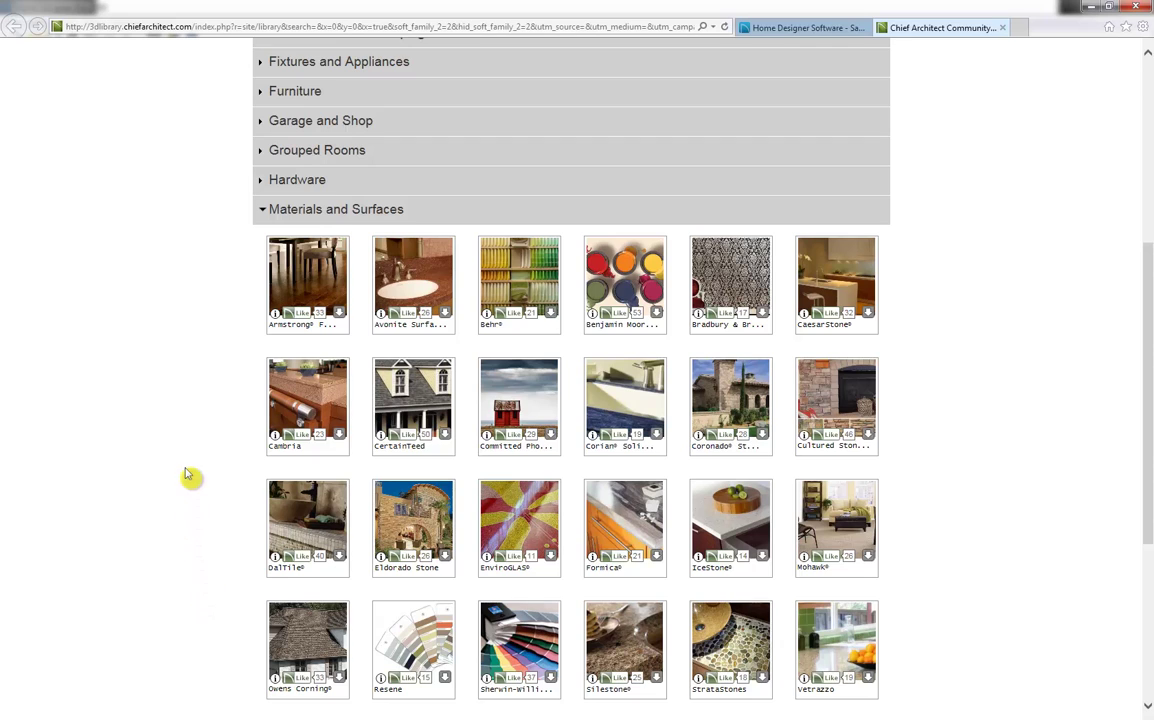
{"action": "scroll", "coordinate": [185, 475], "scroll_direction": "down", "scroll_amount": 1}
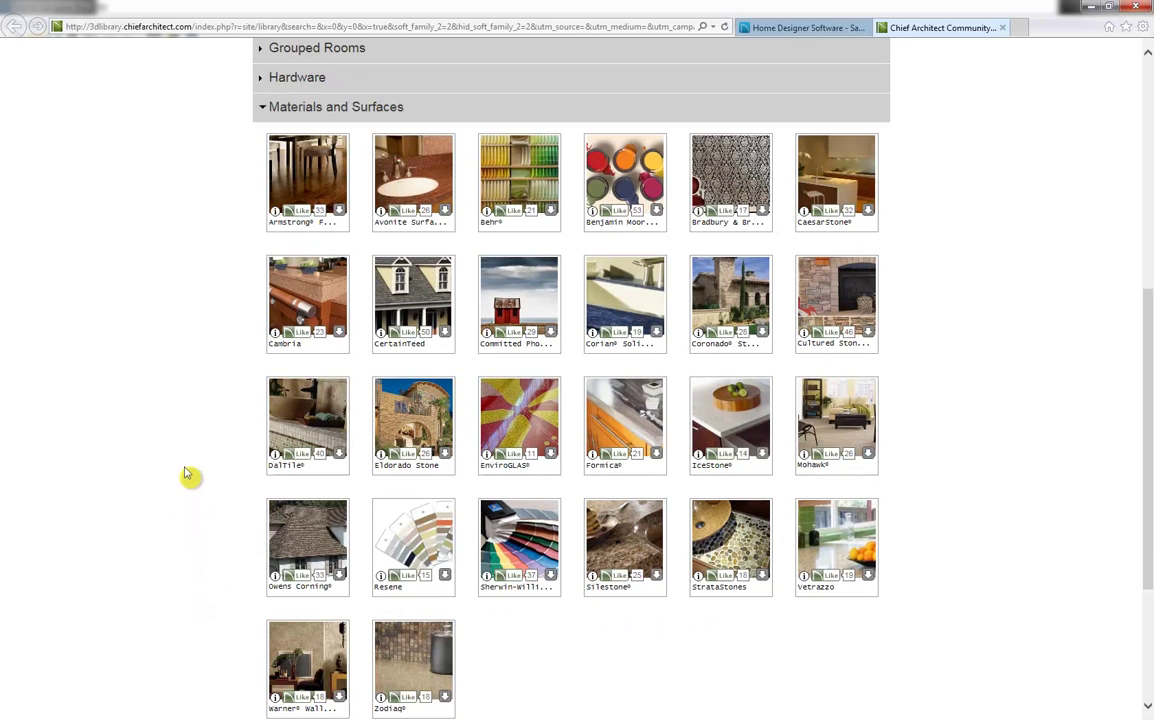
Return to the Home Designer site, open the Knowledge Base from the Support page, and read the "Showing Mirror Reflections" article.
{"action": "left_click", "coordinate": [765, 28]}
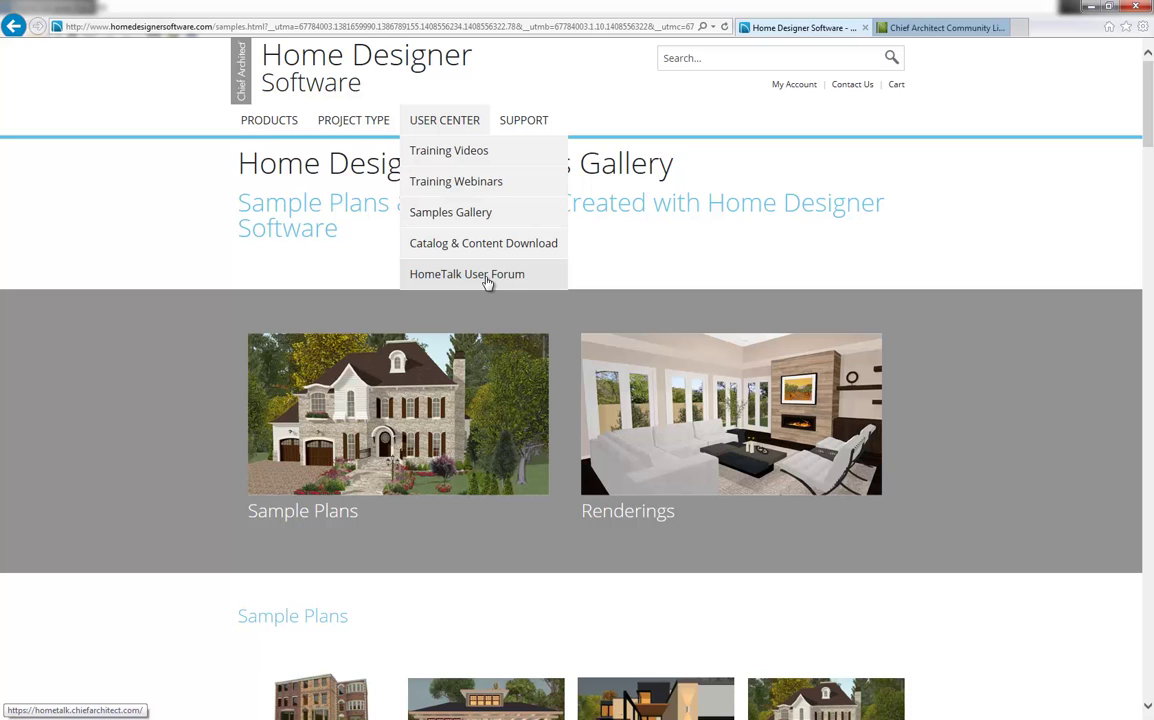
{"action": "left_click", "coordinate": [524, 120]}
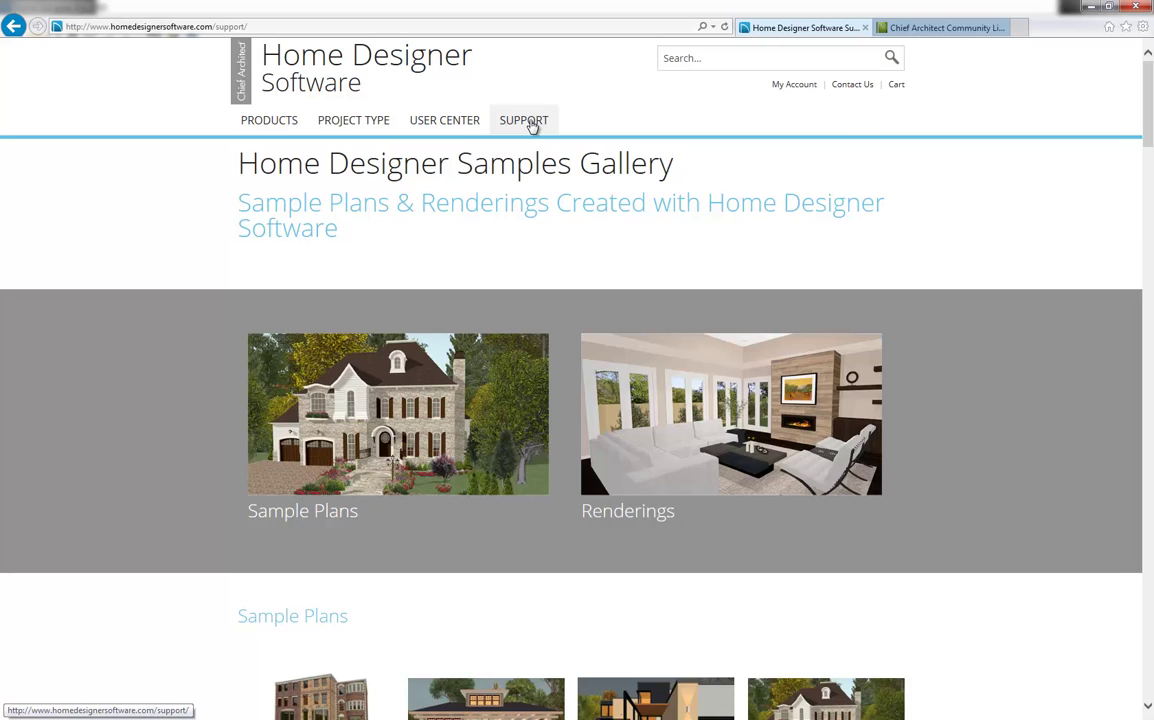
{"action": "left_click", "coordinate": [485, 260]}
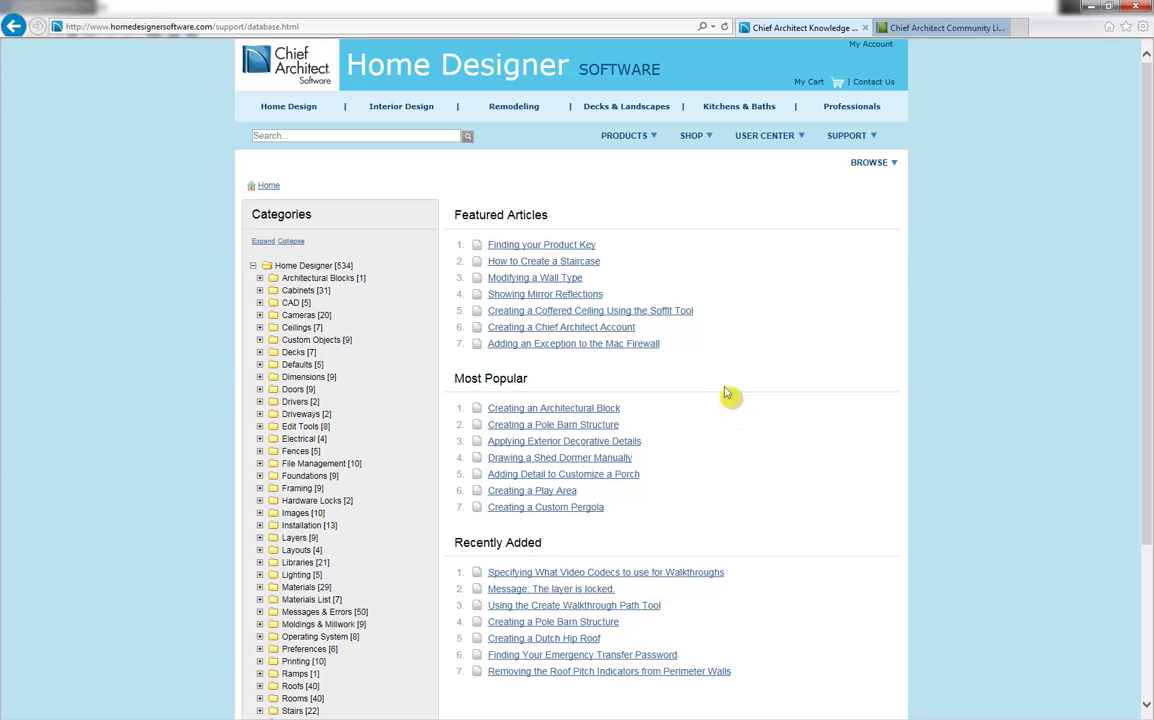
{"action": "left_click", "coordinate": [500, 297]}
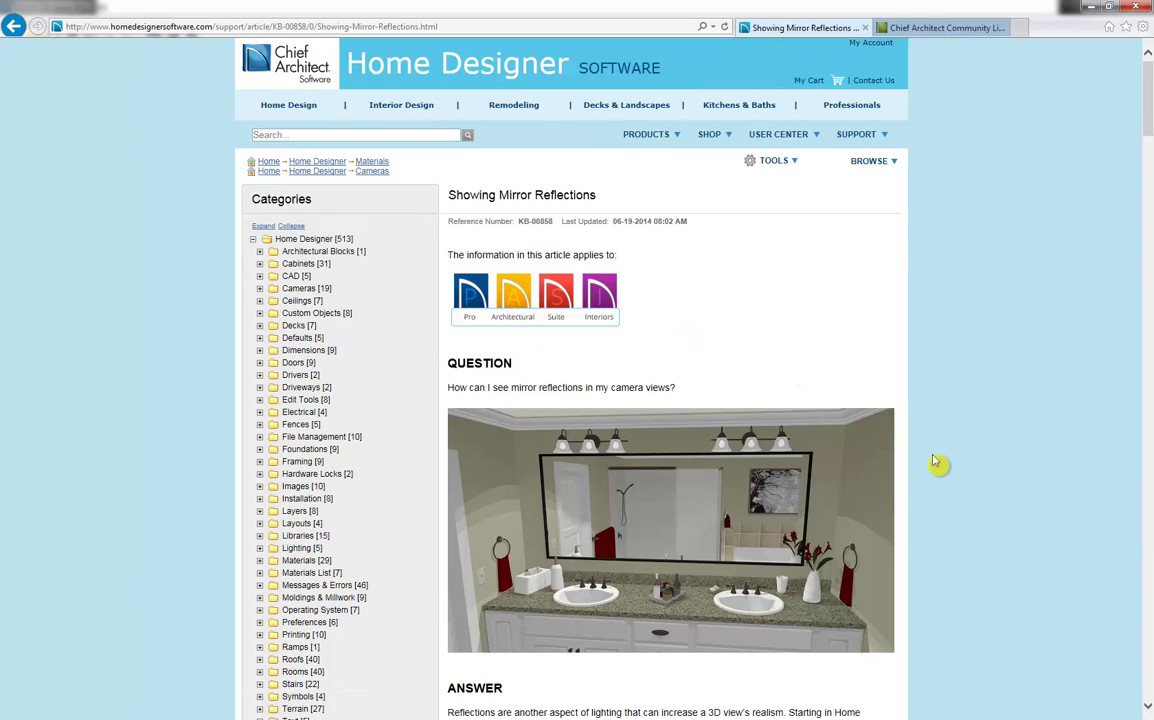
{"action": "scroll", "coordinate": [935, 462], "scroll_direction": "down", "scroll_amount": 2}
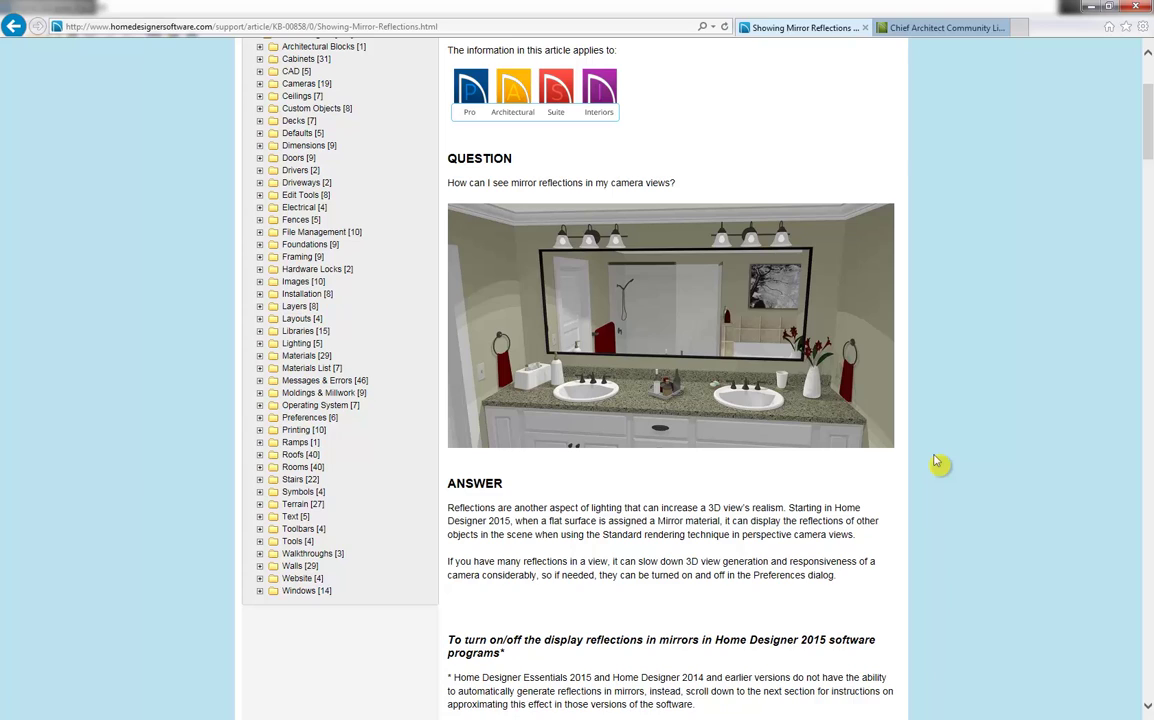
{"action": "scroll", "coordinate": [935, 462], "scroll_direction": "up", "scroll_amount": 2}
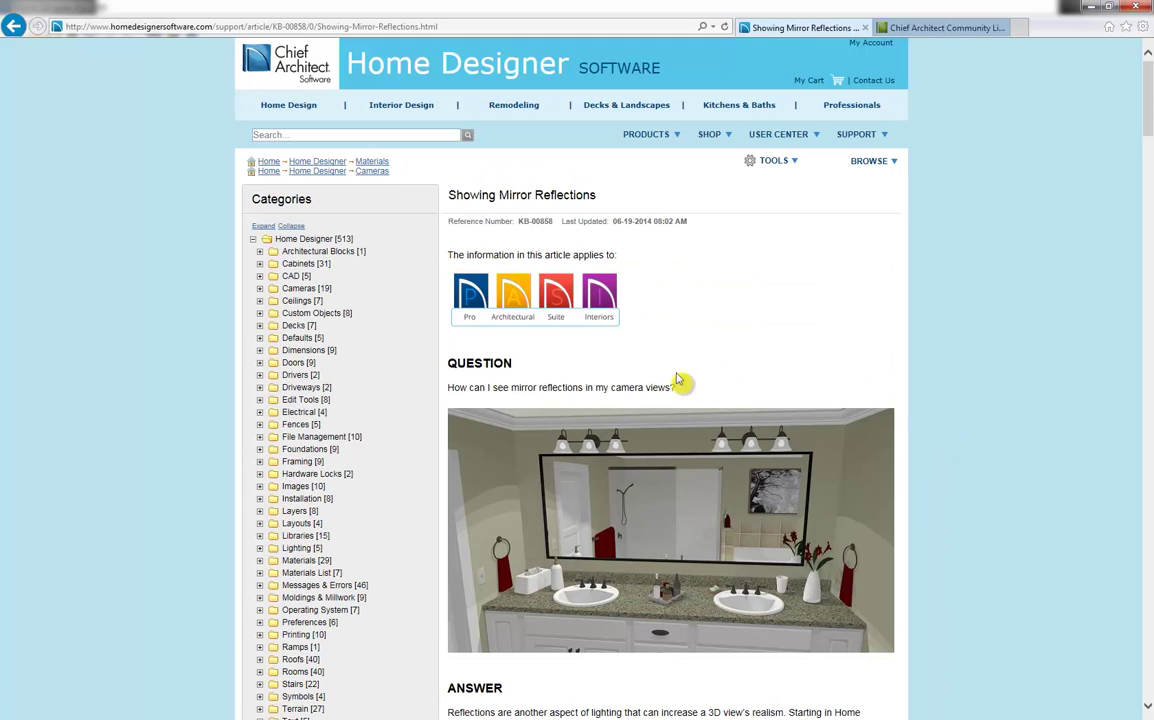
Go back to the Support page, review its contact options and company links, and switch to the presentation's Question & Answer slide.
{"action": "left_click", "coordinate": [14, 25]}
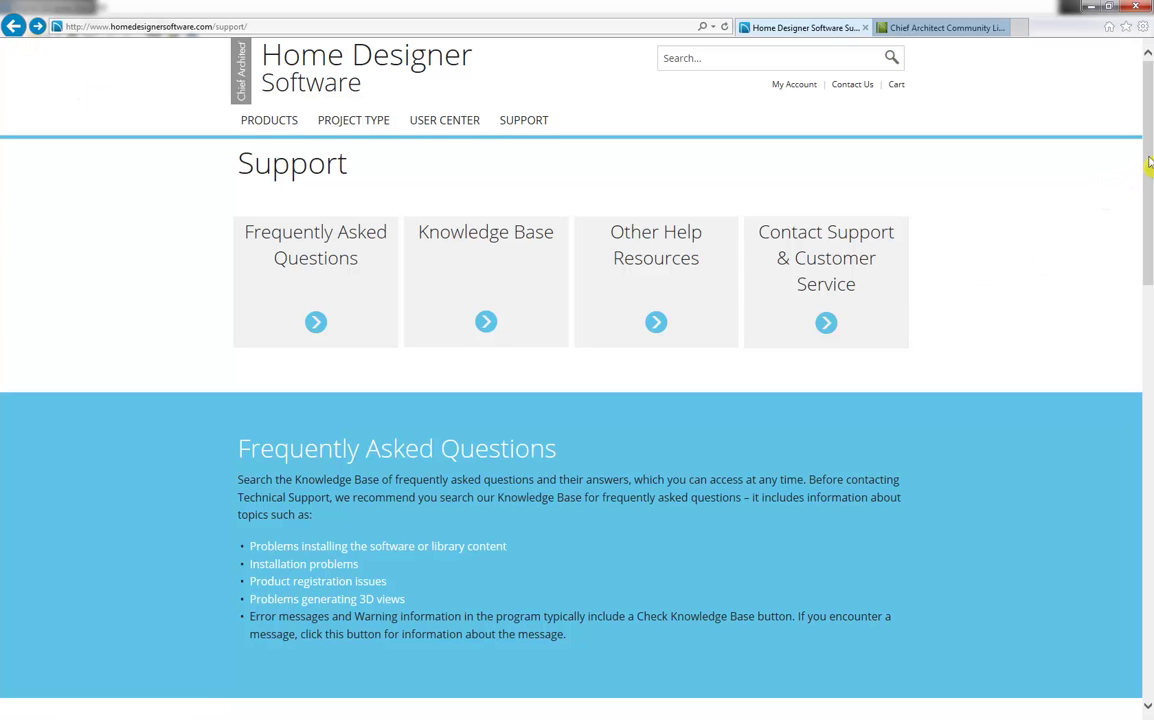
{"action": "left_click_drag", "start_coordinate": [1148, 170], "coordinate": [1150, 588]}
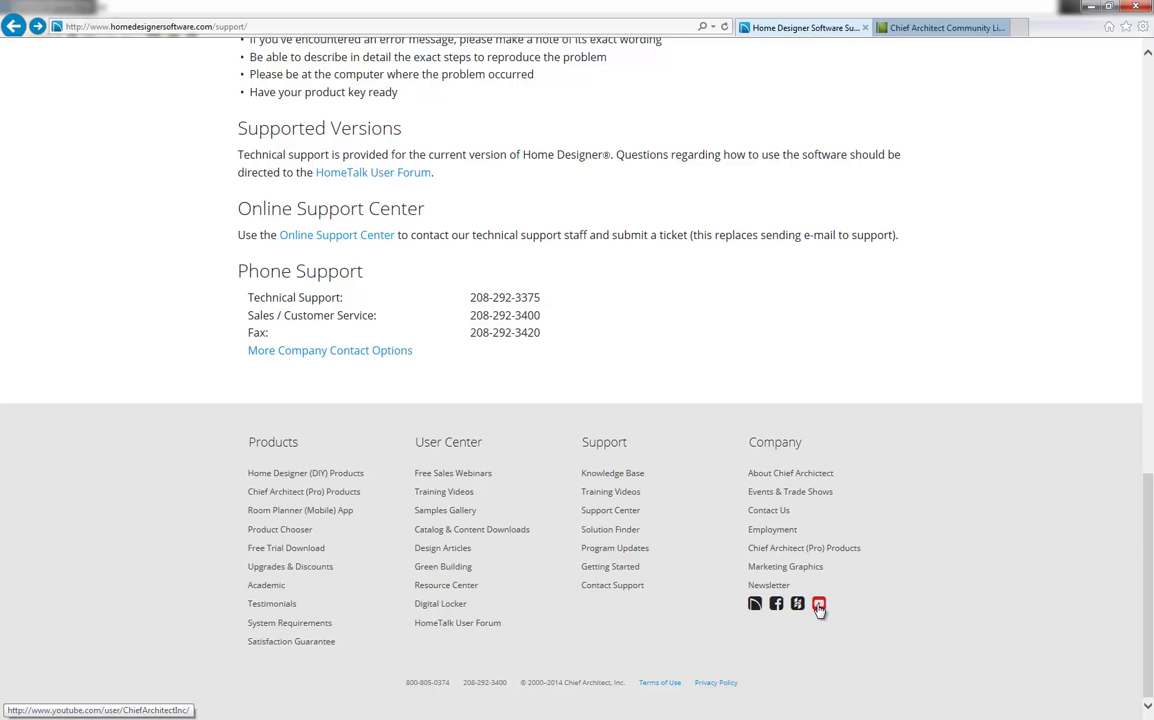
{"action": "key", "text": "alt+Tab"}
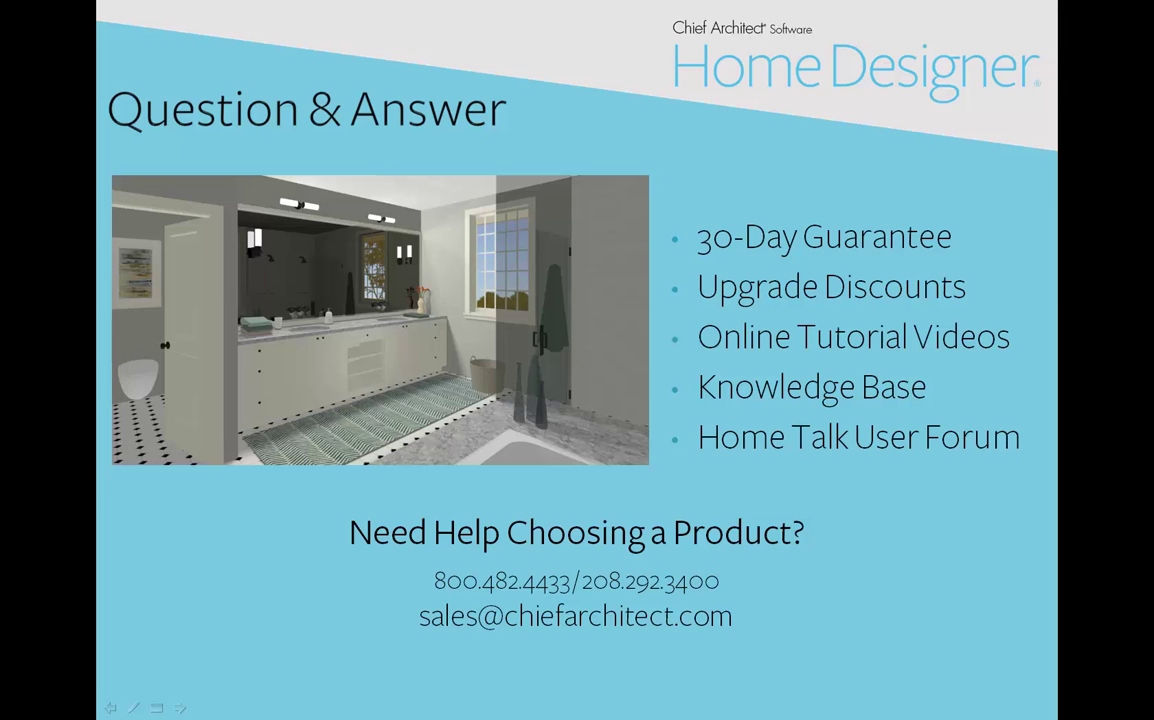